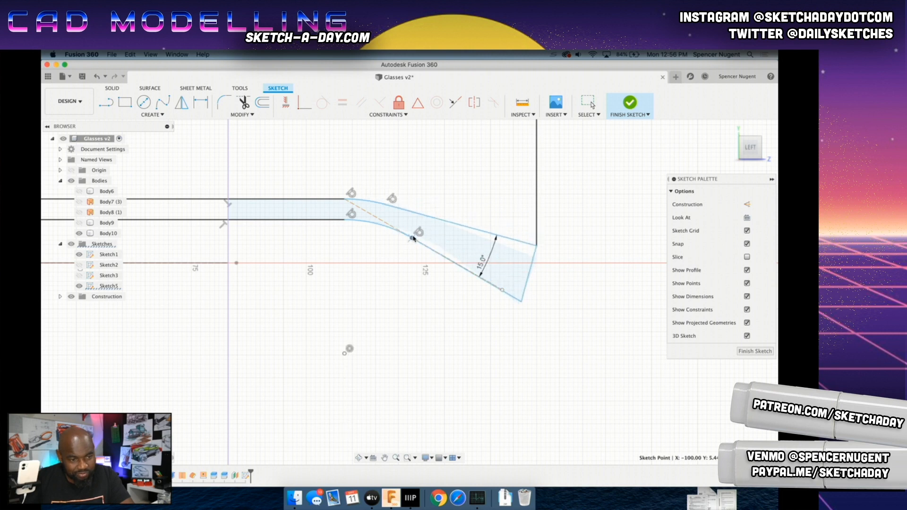
Step: Sketch a three-point arc across the flared temple tip, from its upper edge to its lower edge, bulging toward the end edge
scroll(373, 263, down, 5)
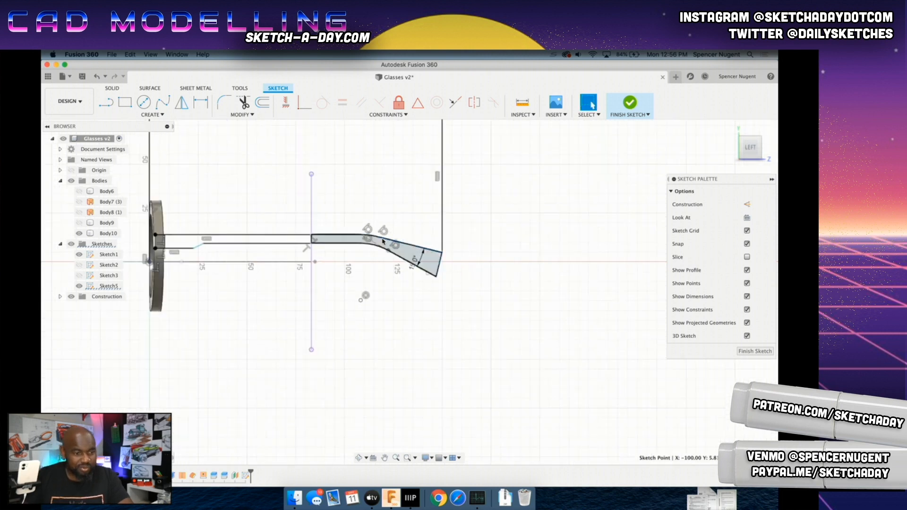
scroll(388, 242, up, 3)
scroll(479, 301, up, 5)
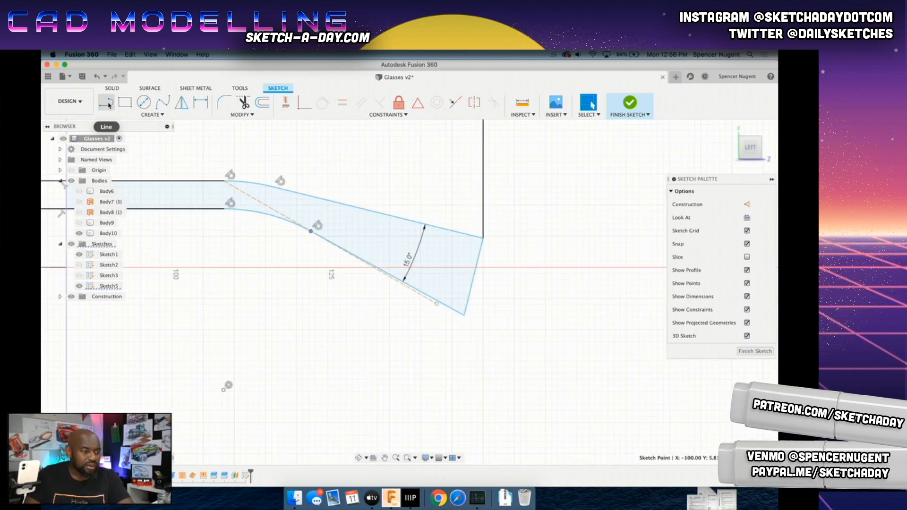
click(151, 114)
mouse_move(119, 152)
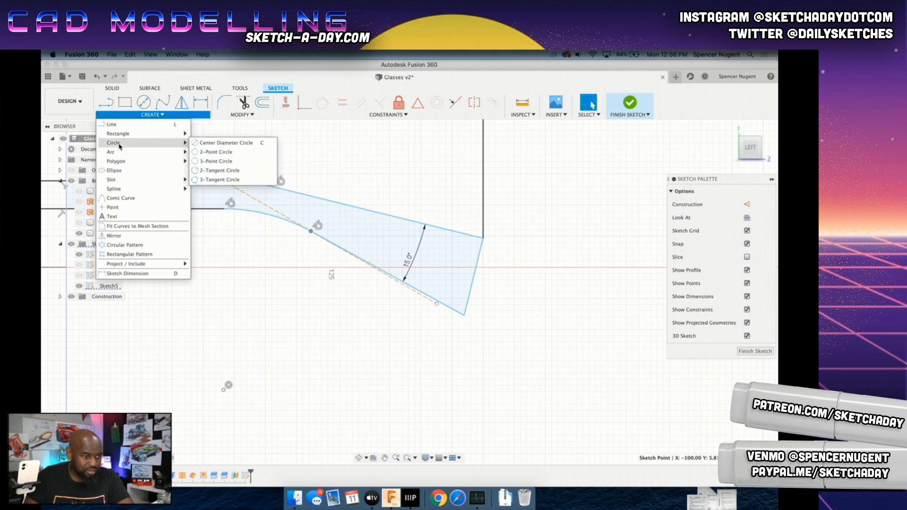
click(213, 152)
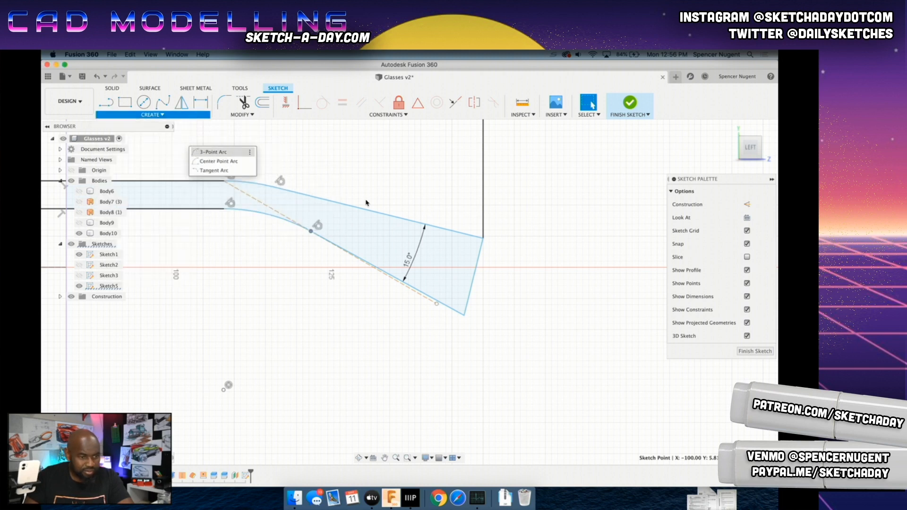
click(454, 232)
click(427, 296)
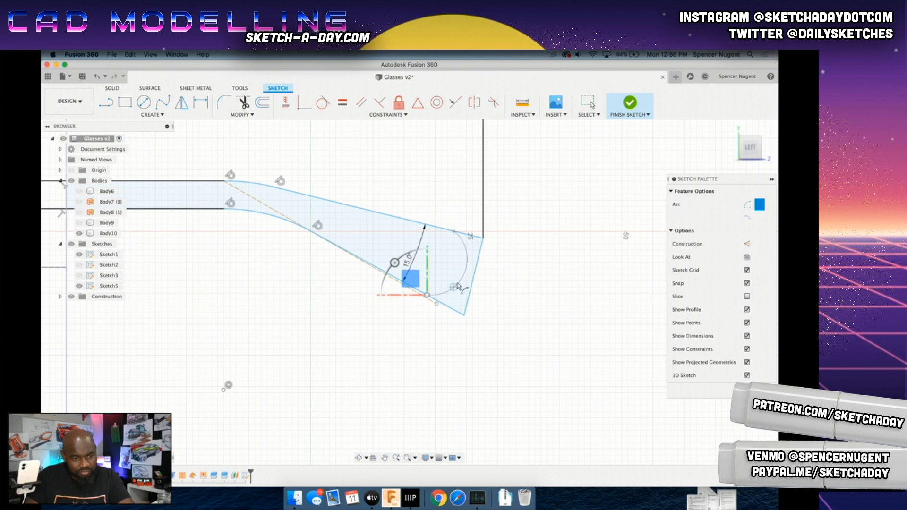
click(478, 287)
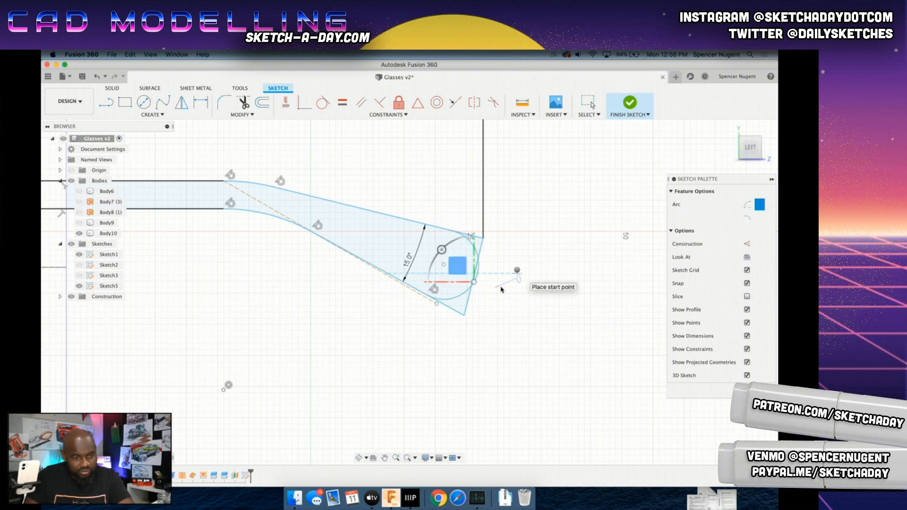
key(Escape)
Step: Make the tip arc tangent to the end edge and the upper edge of the temple profile
click(480, 257)
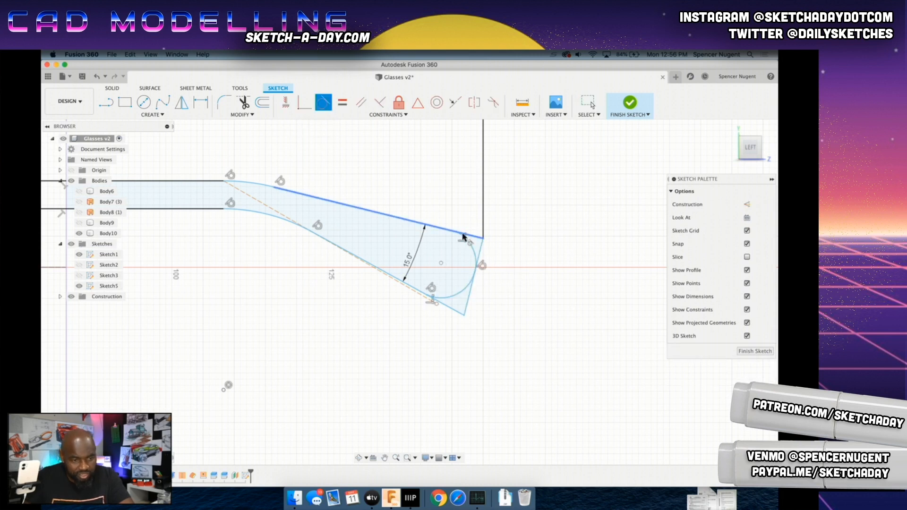
key(Escape)
click(474, 262)
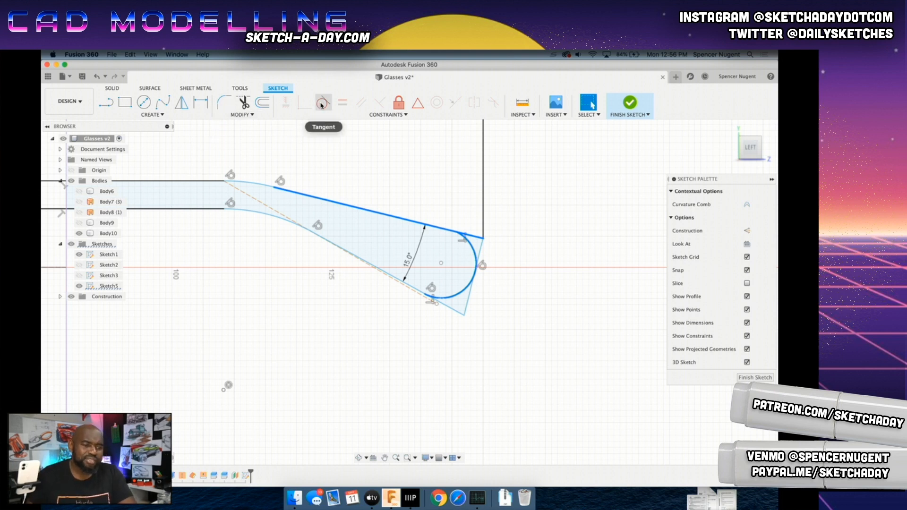
click(449, 301)
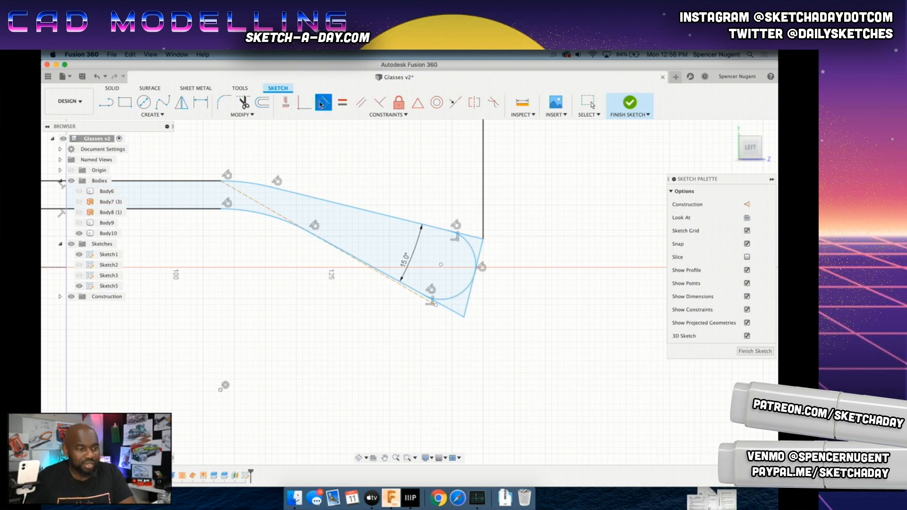
click(413, 295)
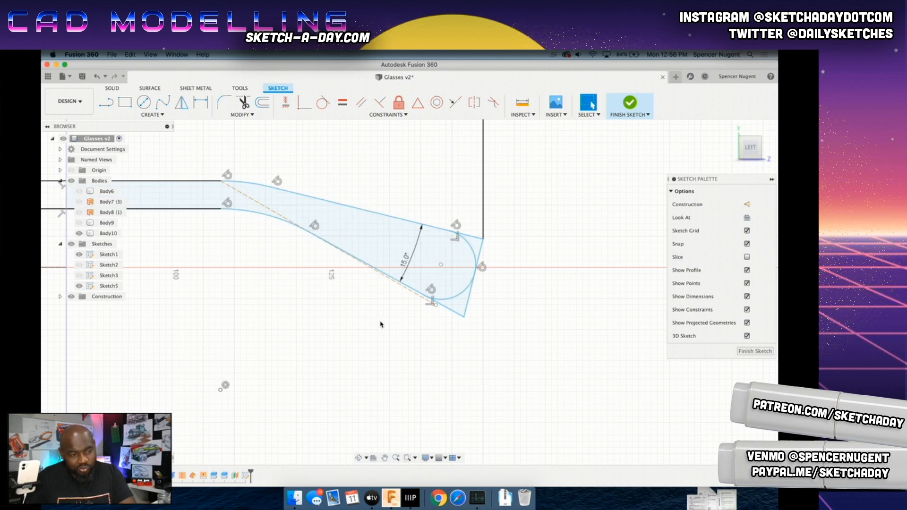
Step: Draw a line about 7 mm long between the two open endpoints to close the temple profile's front end
scroll(380, 322, down, 5)
scroll(194, 307, up, 1)
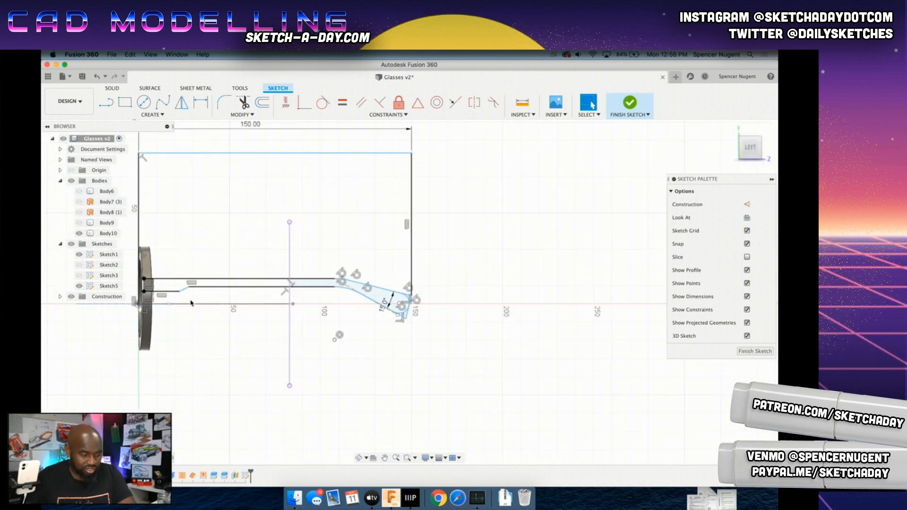
scroll(184, 290, up, 2)
shift+middle_drag(166, 310, 166, 277)
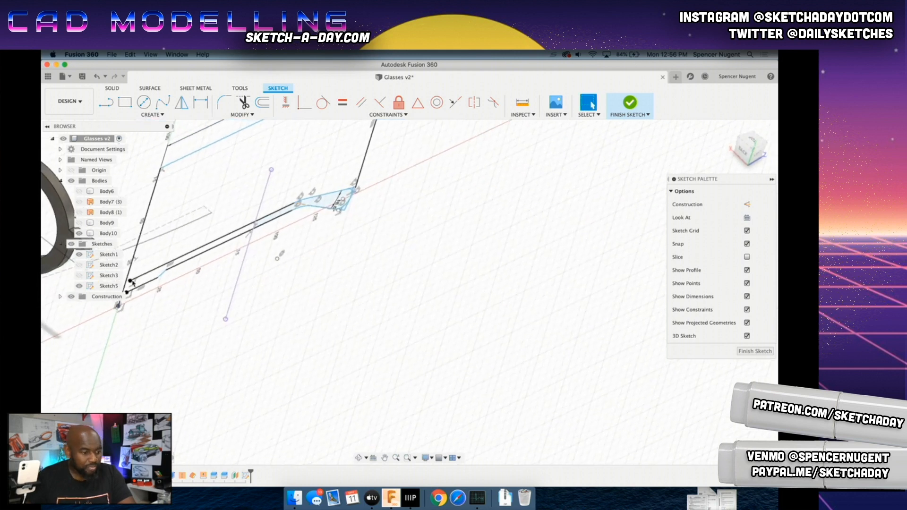
click(106, 104)
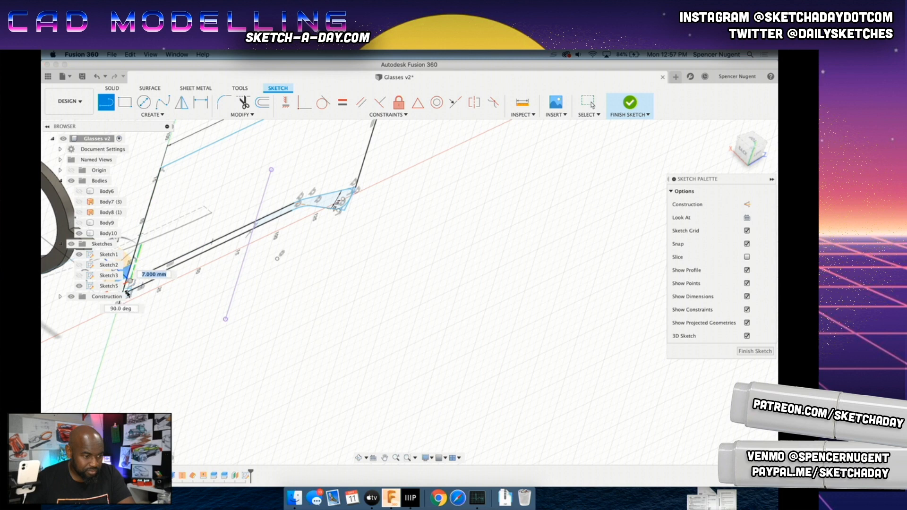
key(Escape)
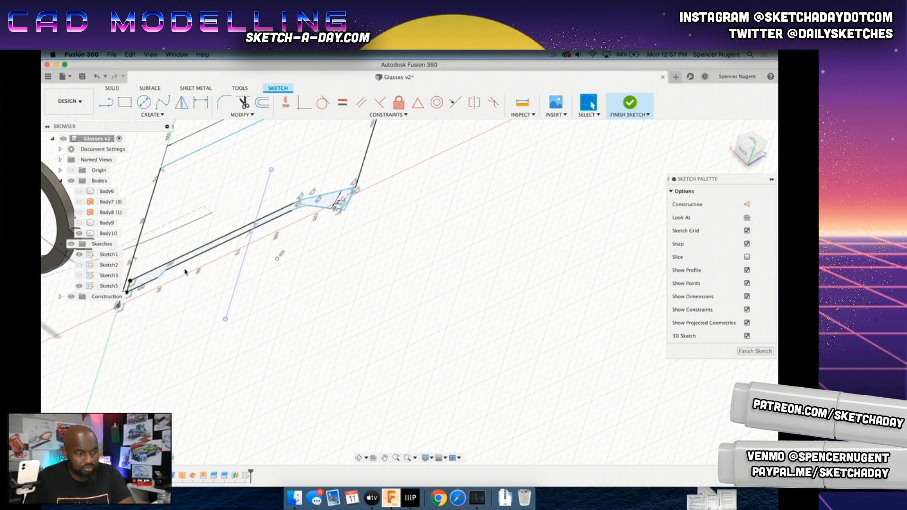
Step: Extrude the two temple profiles 25 mm symmetrically as a new body, leaving out the corners beyond the tip arc
scroll(183, 264, up, 5)
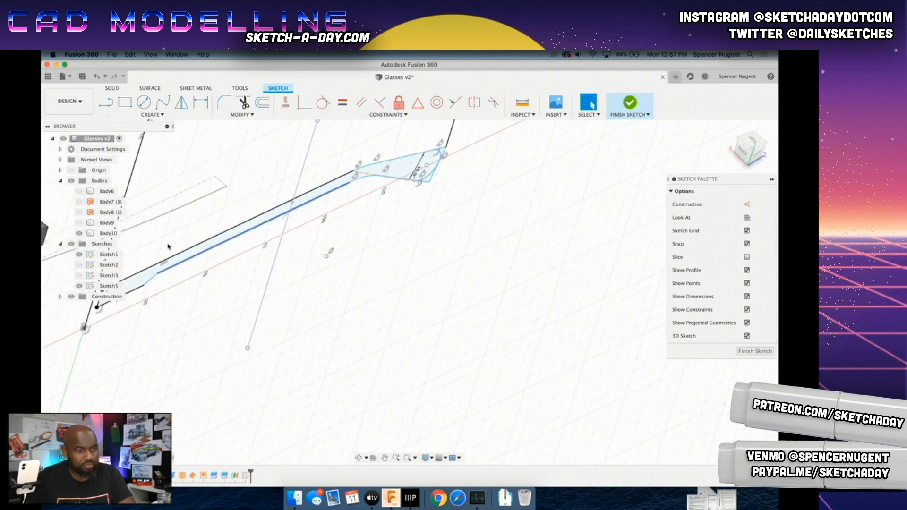
click(112, 88)
click(124, 102)
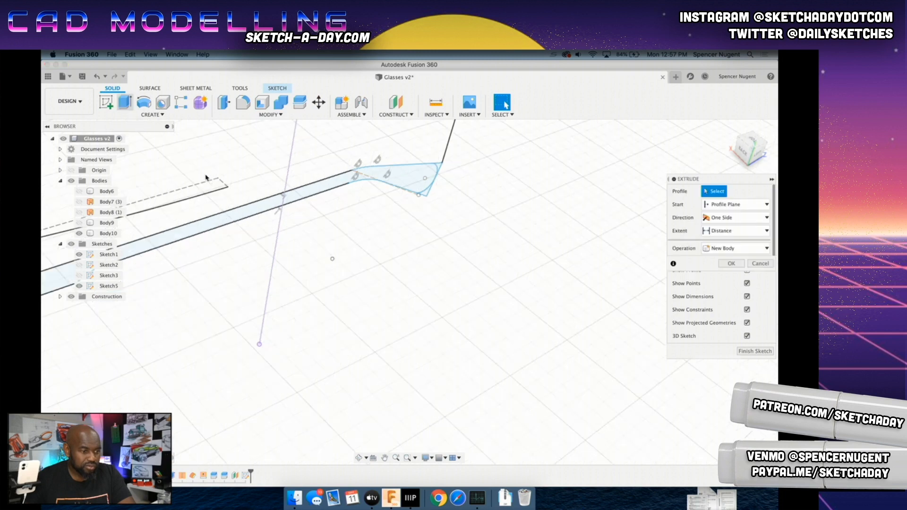
click(236, 212)
click(289, 201)
scroll(359, 195, down, 5)
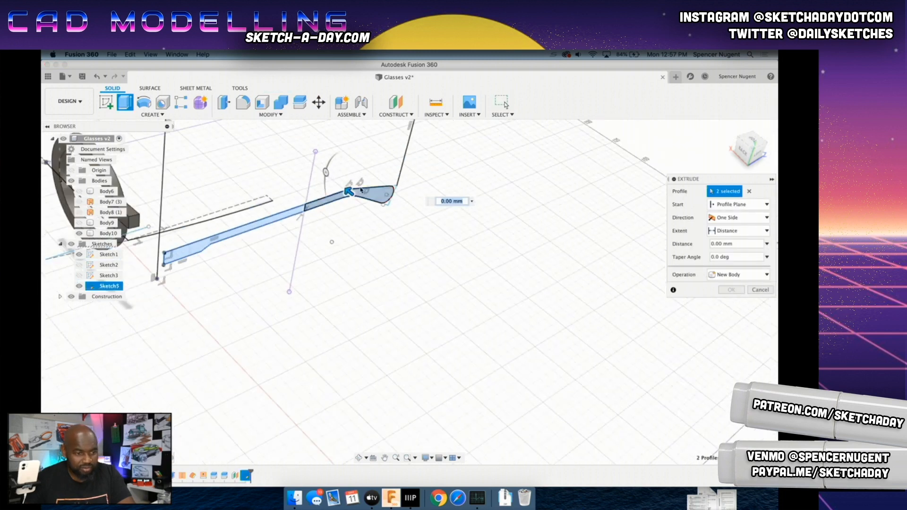
drag(348, 191, 320, 166)
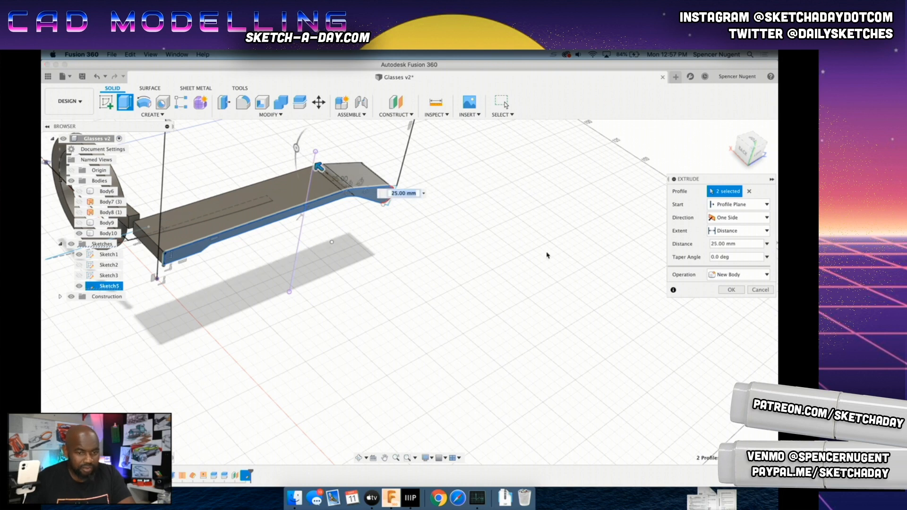
click(739, 218)
click(728, 250)
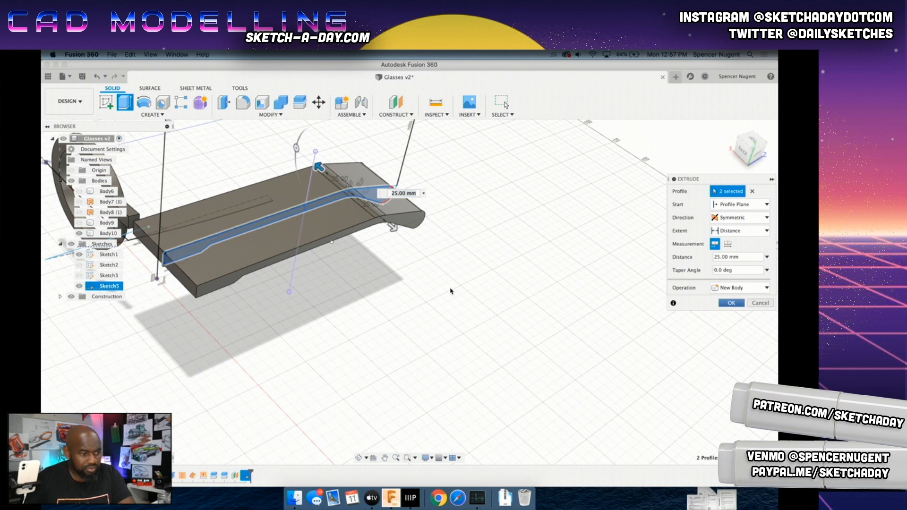
shift+middle_drag(241, 258, 222, 263)
middle_drag(203, 226, 356, 317)
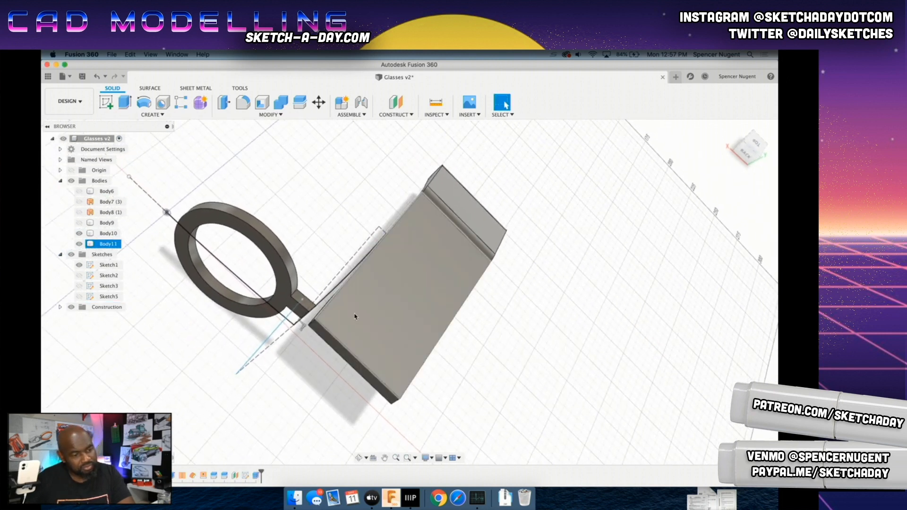
Step: Edit the temple extrusion to go one side only, with a distance of 45 mm, as a new body
right_click(355, 317)
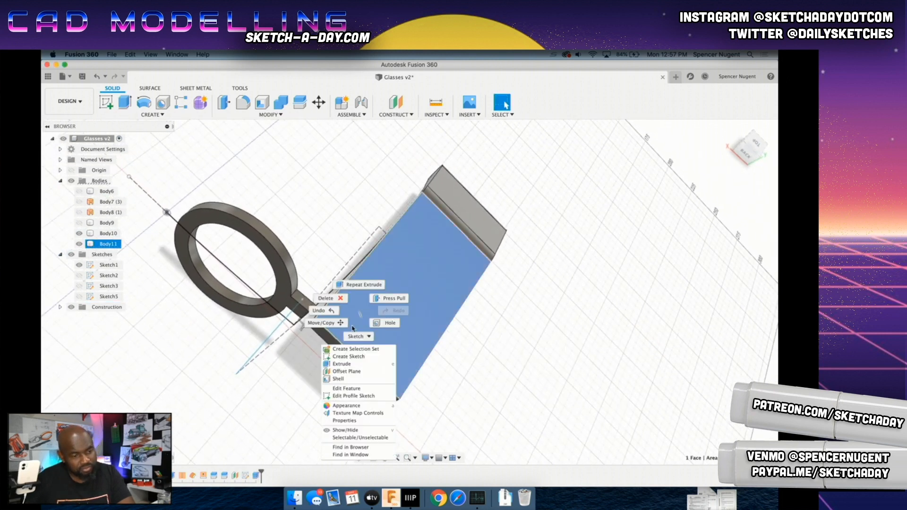
click(352, 389)
click(738, 219)
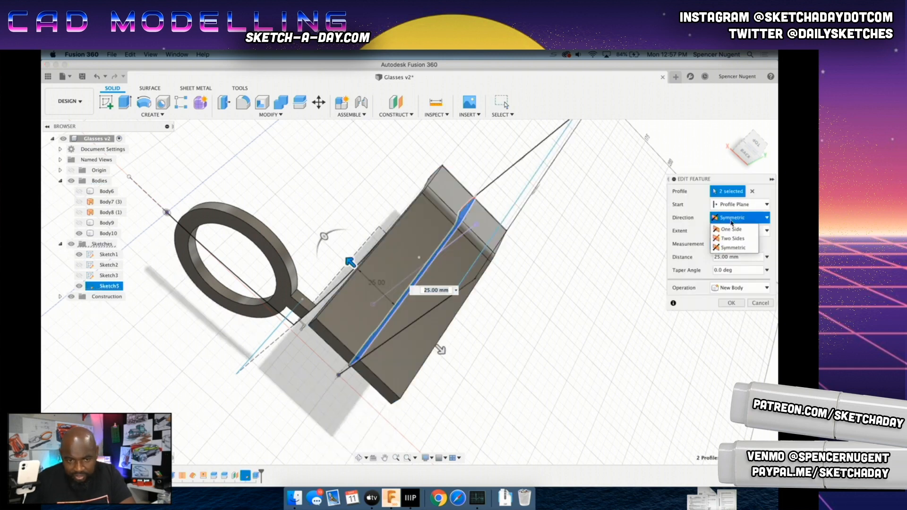
click(733, 230)
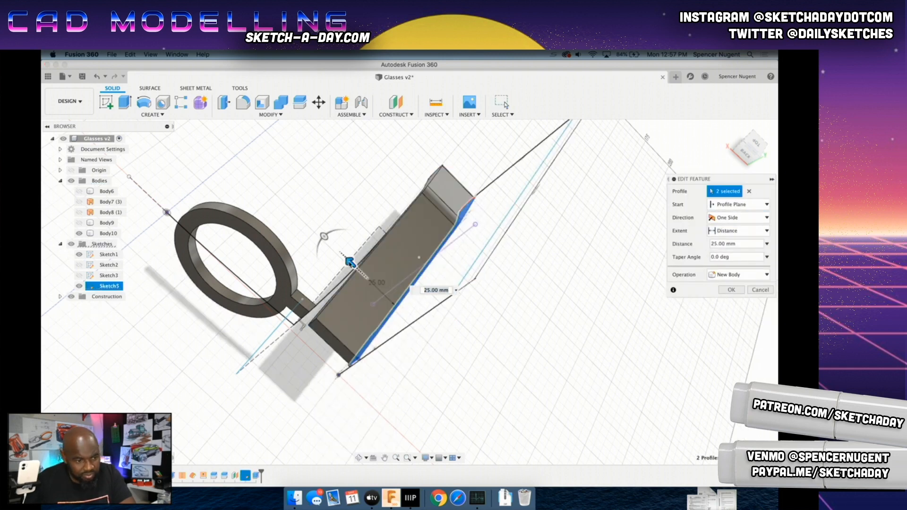
drag(350, 262, 317, 231)
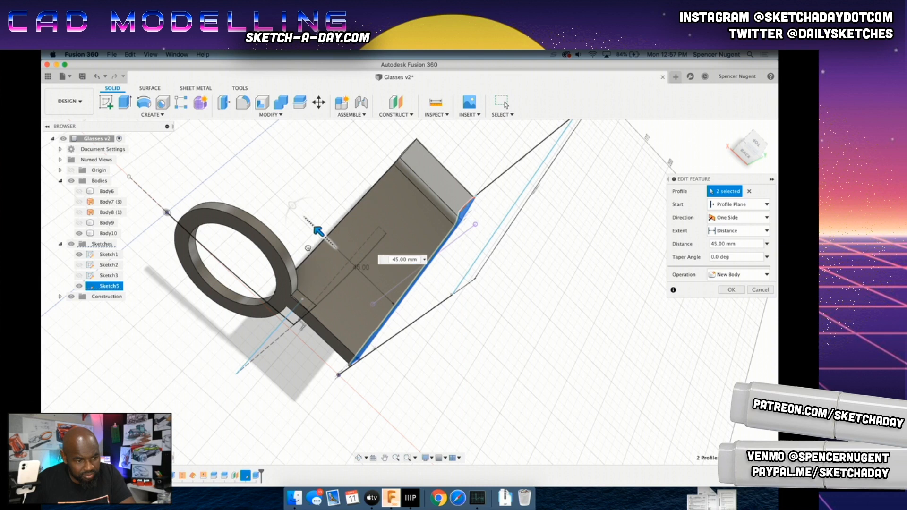
click(734, 275)
click(726, 288)
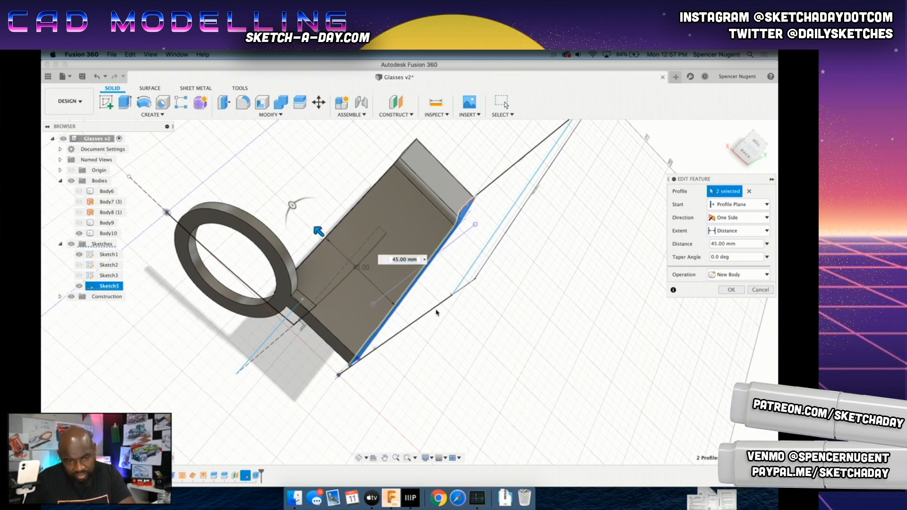
click(731, 290)
shift+middle_drag(361, 405, 311, 300)
scroll(283, 247, up, 3)
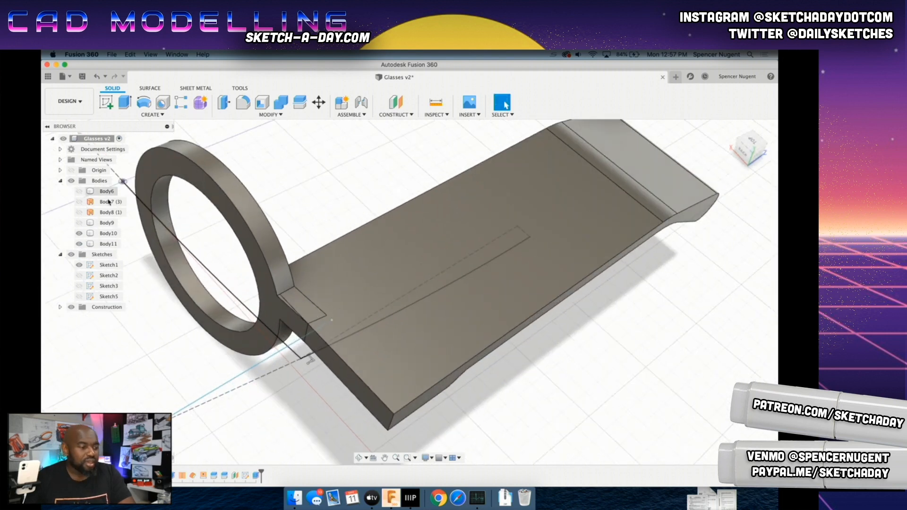
Step: Show the hidden surface bodies Body7 and Body8
click(108, 244)
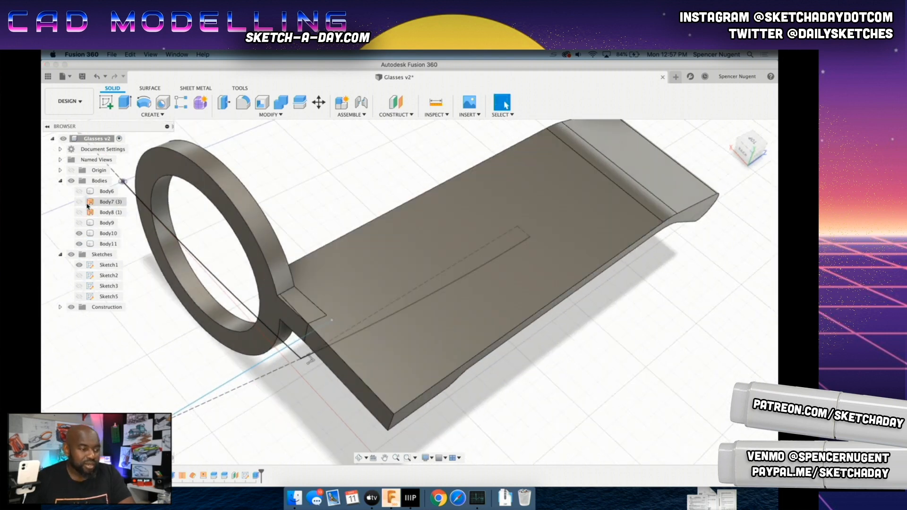
click(79, 202)
click(79, 212)
click(109, 244)
Step: Offset the curved temple surface Body7 by 5 mm as a new surface body, with chain selection on
middle_drag(413, 313, 461, 357)
click(631, 202)
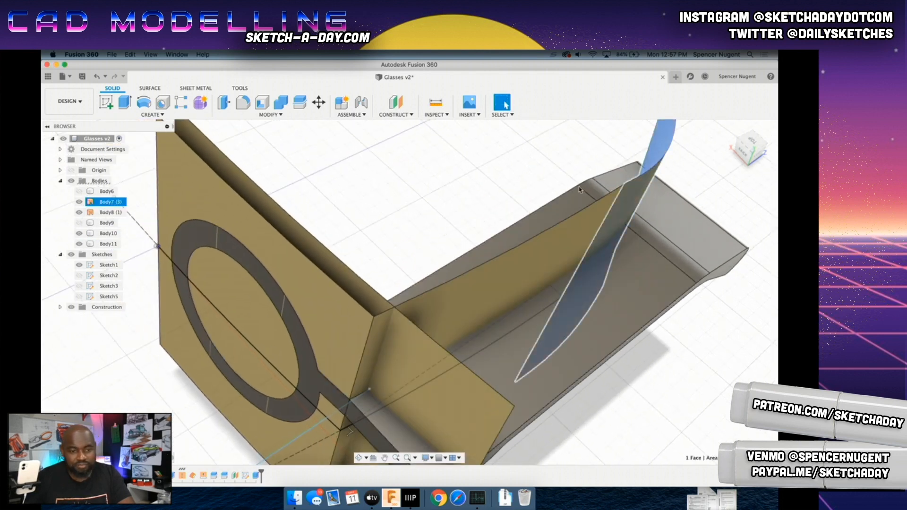
click(266, 114)
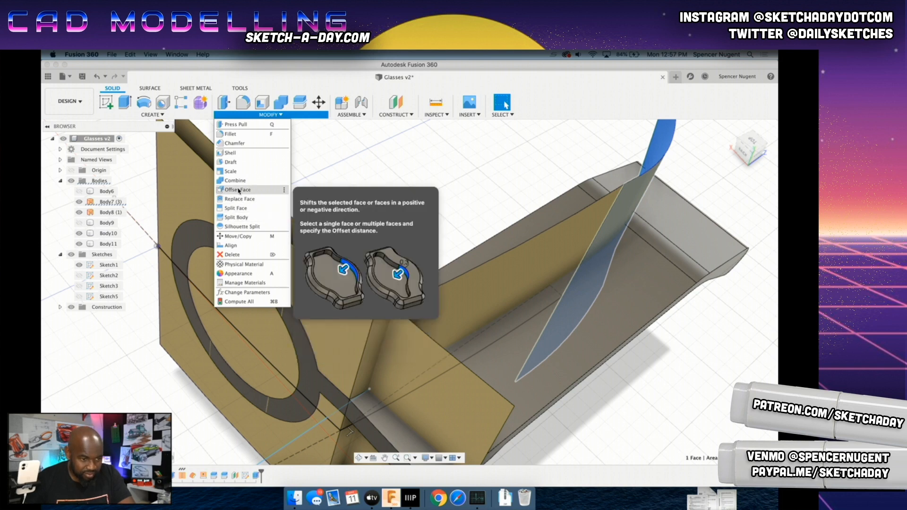
click(163, 116)
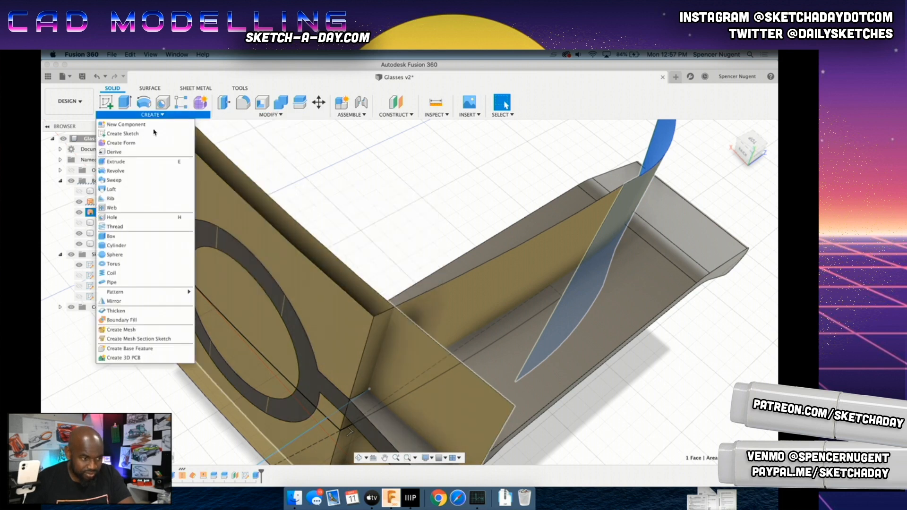
click(150, 88)
click(154, 114)
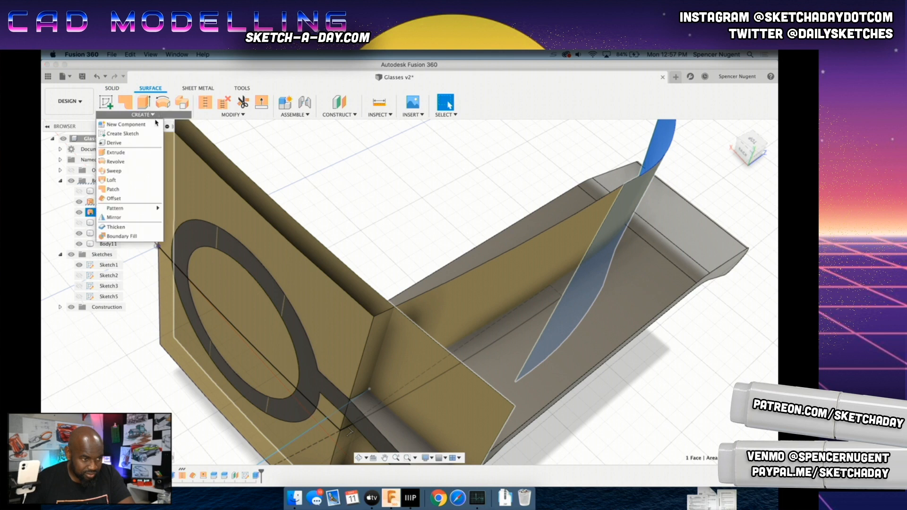
click(114, 198)
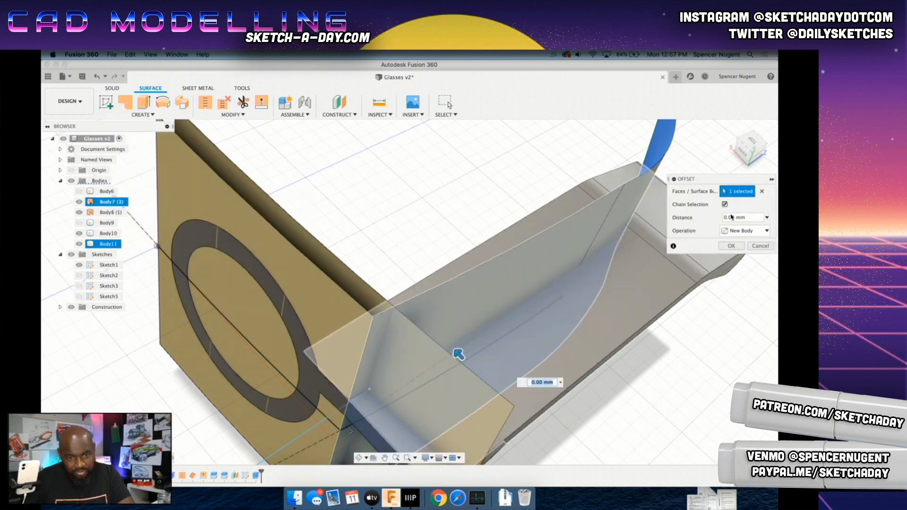
text(5)
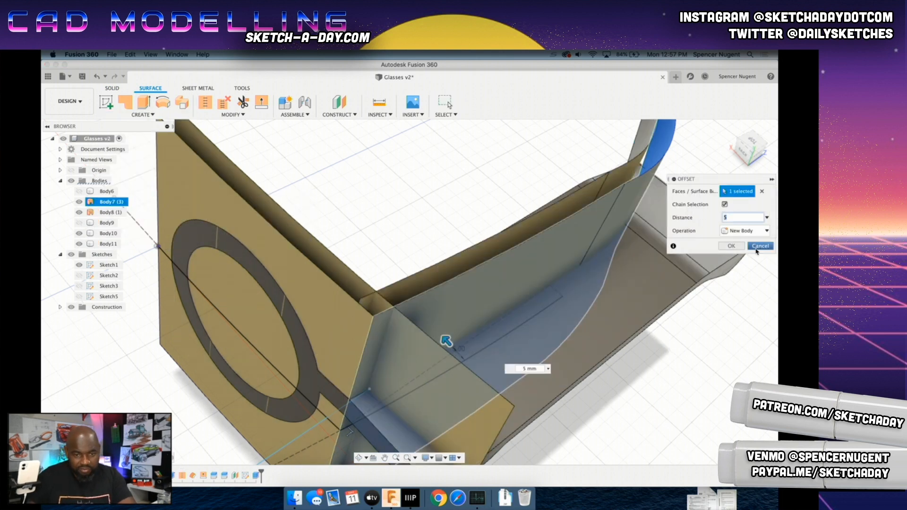
click(728, 246)
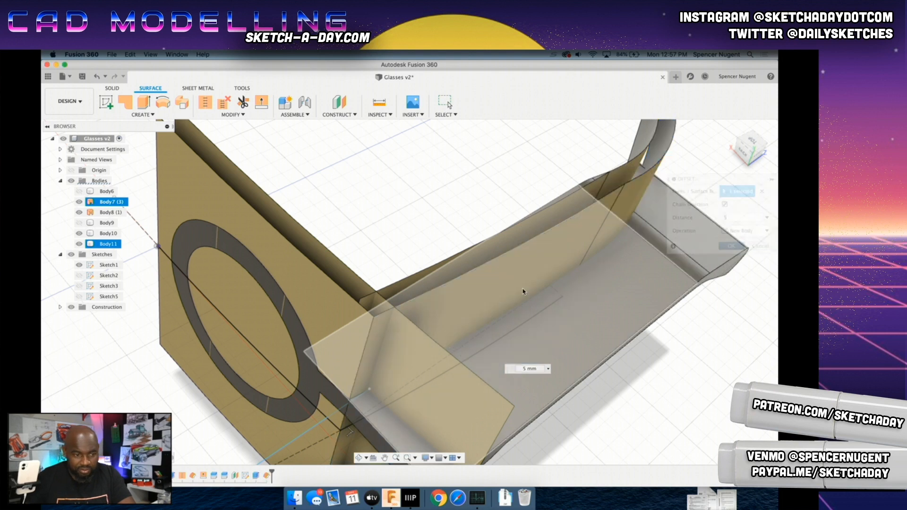
middle_drag(494, 282, 512, 313)
scroll(487, 300, down, 5)
scroll(373, 401, up, 8)
scroll(373, 385, down, 3)
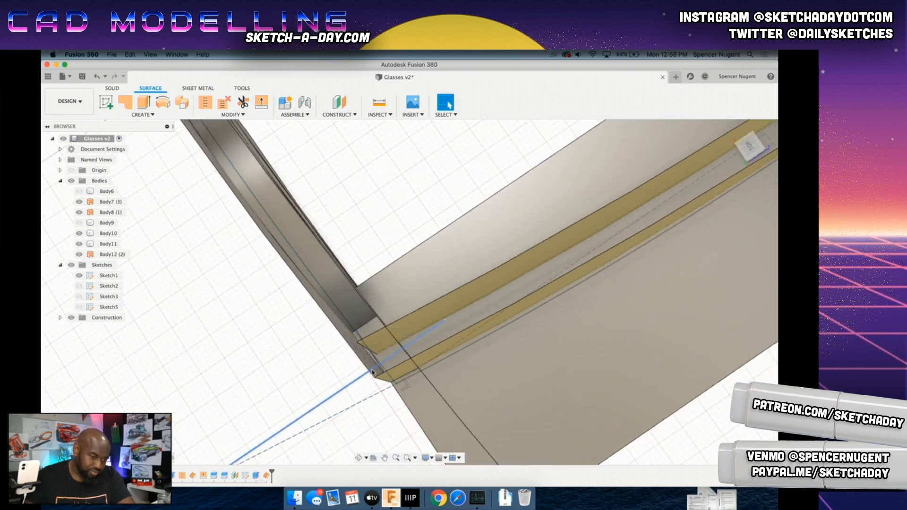
Step: Extend the front edge of the 5 mm offset surface Body12 by 4 mm, with chaining on and the Natural type
scroll(370, 373, up, 8)
click(366, 313)
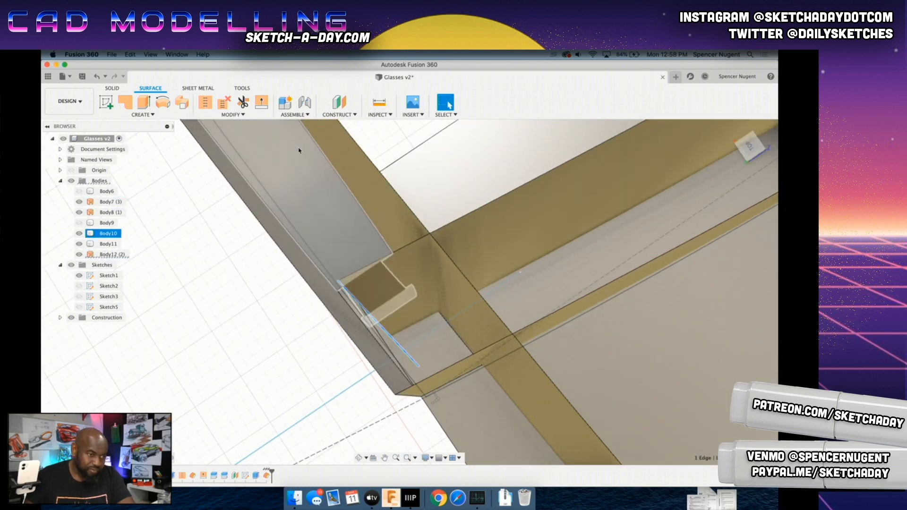
click(262, 102)
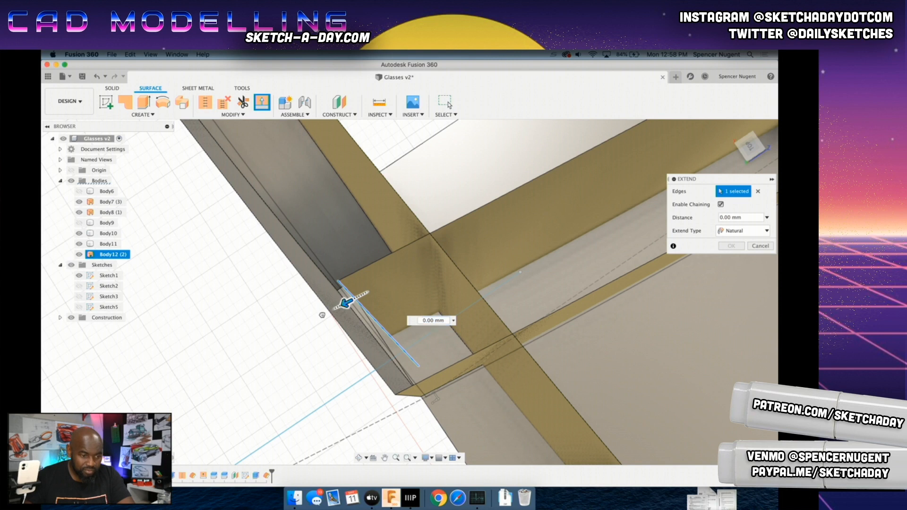
drag(308, 323, 266, 343)
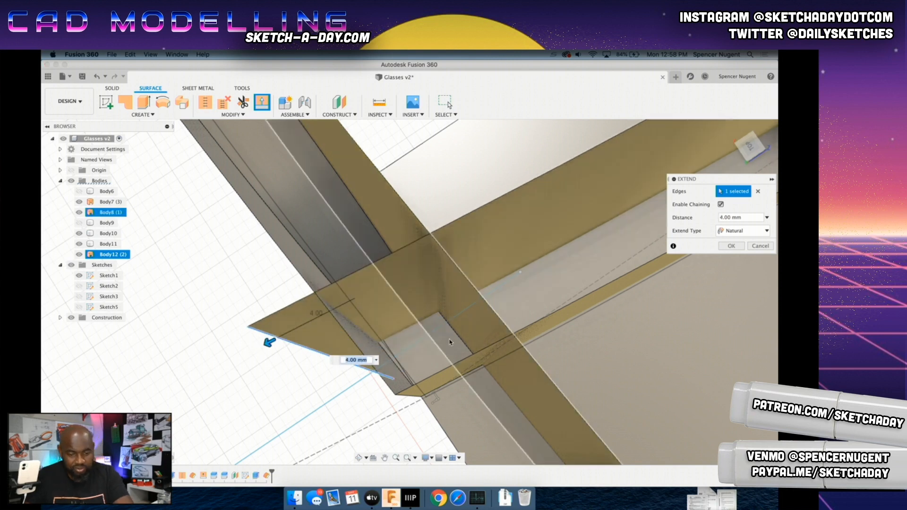
key(Return)
shift+middle_drag(400, 429, 411, 389)
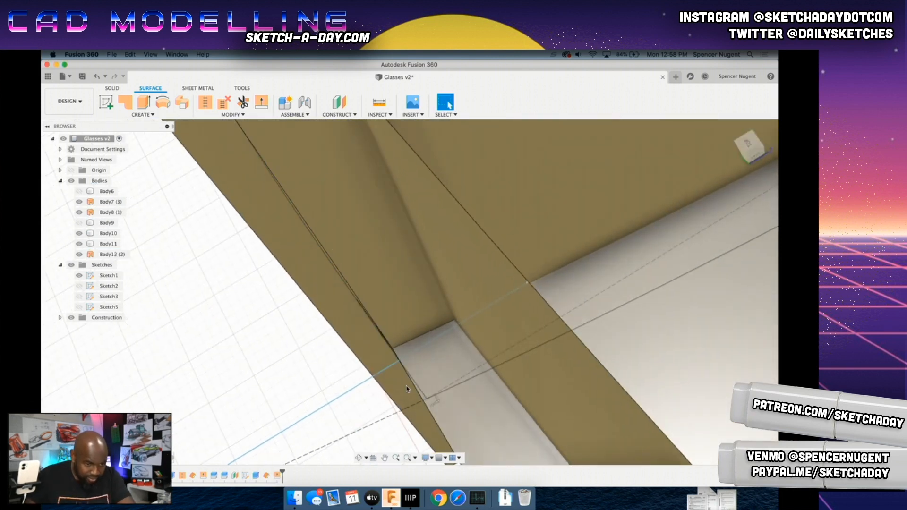
Step: Offset the curved temple surface Body7 by 0 mm as a new surface body, with chain selection on
scroll(421, 374, down, 10)
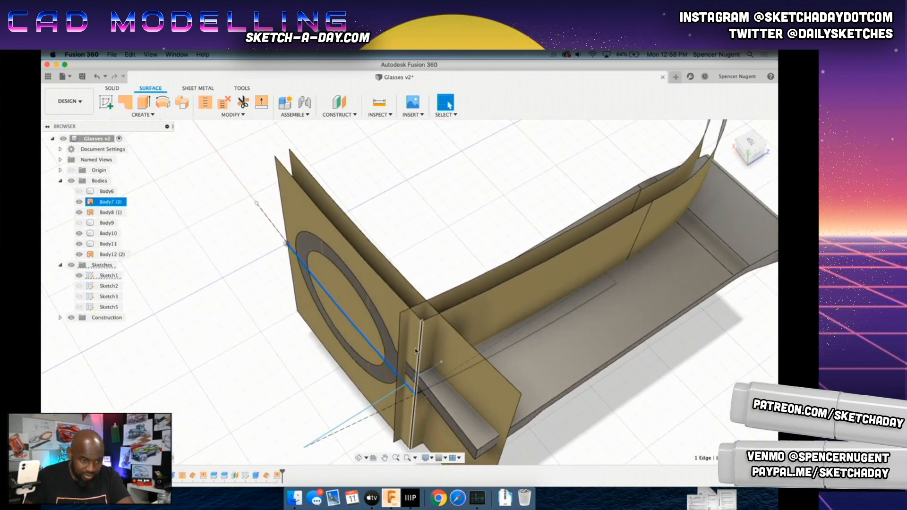
click(261, 105)
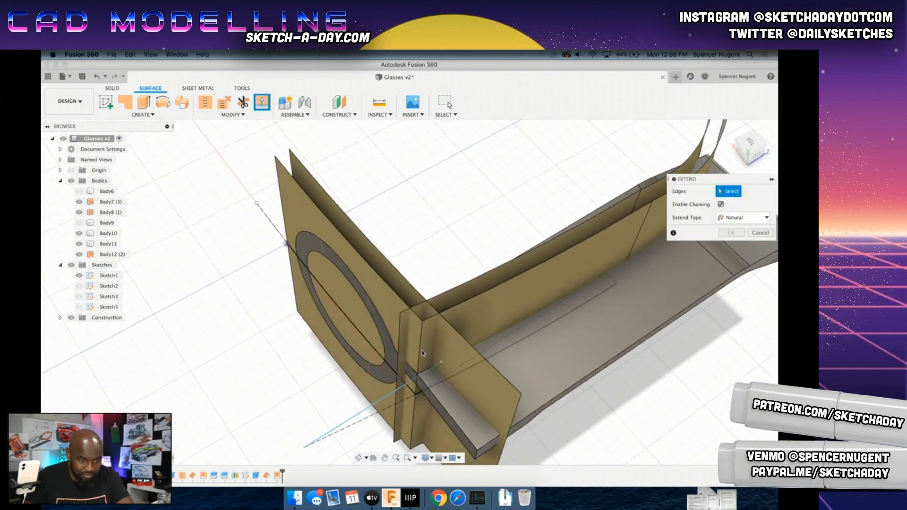
click(760, 233)
click(576, 278)
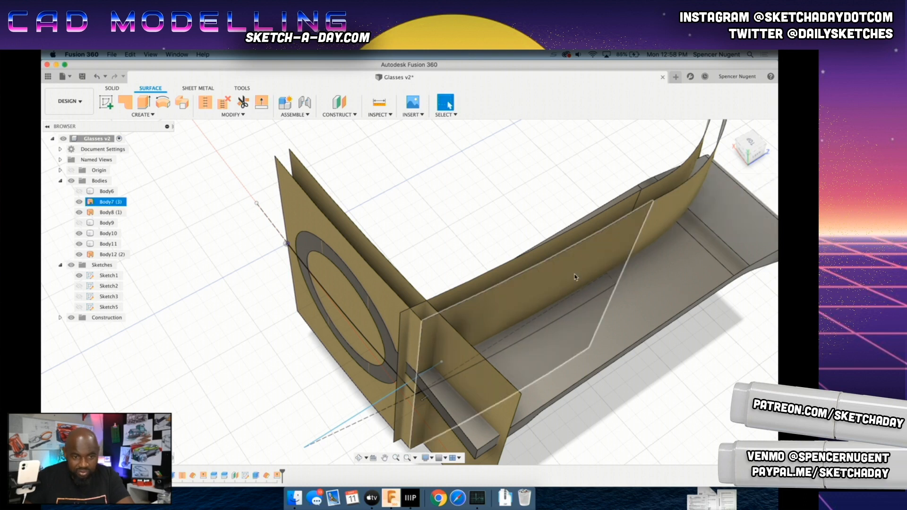
shift+click(651, 232)
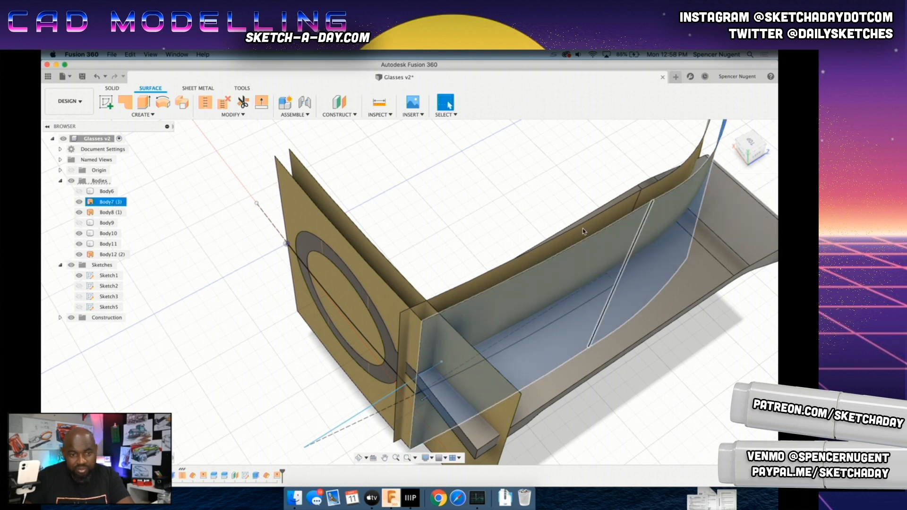
click(163, 115)
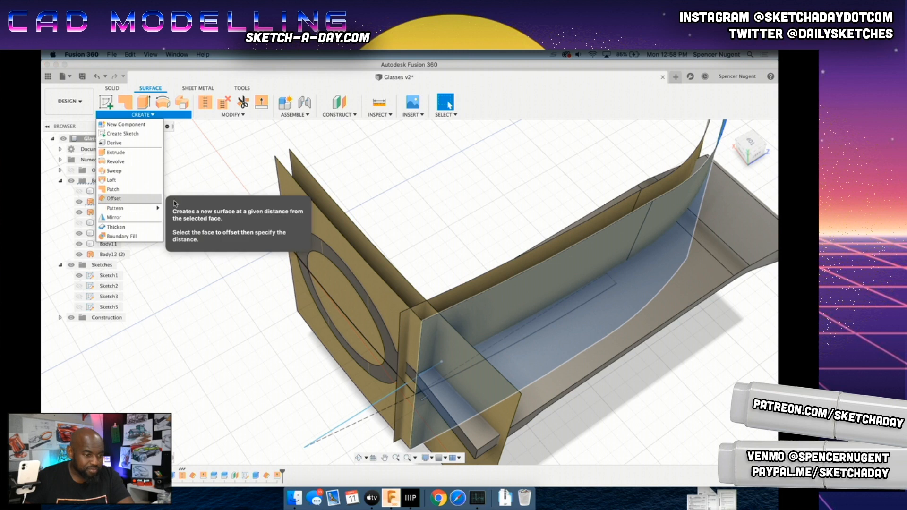
click(114, 199)
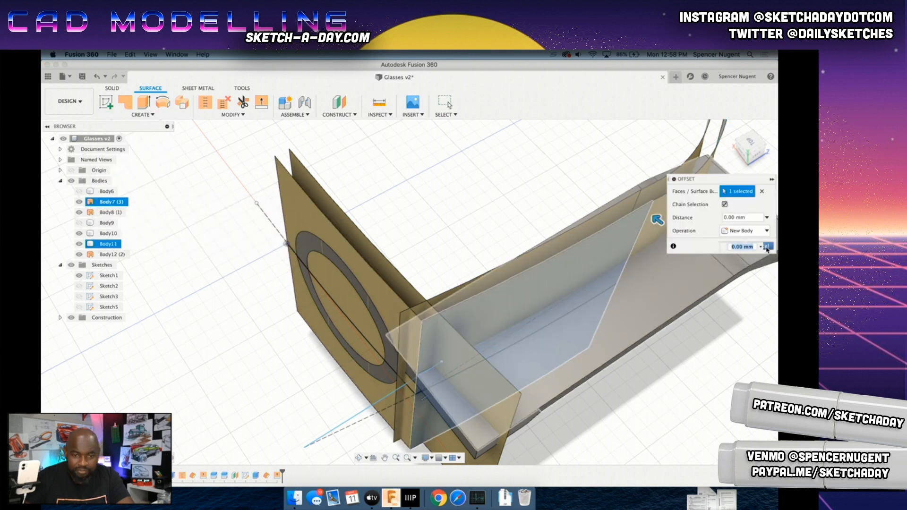
click(729, 246)
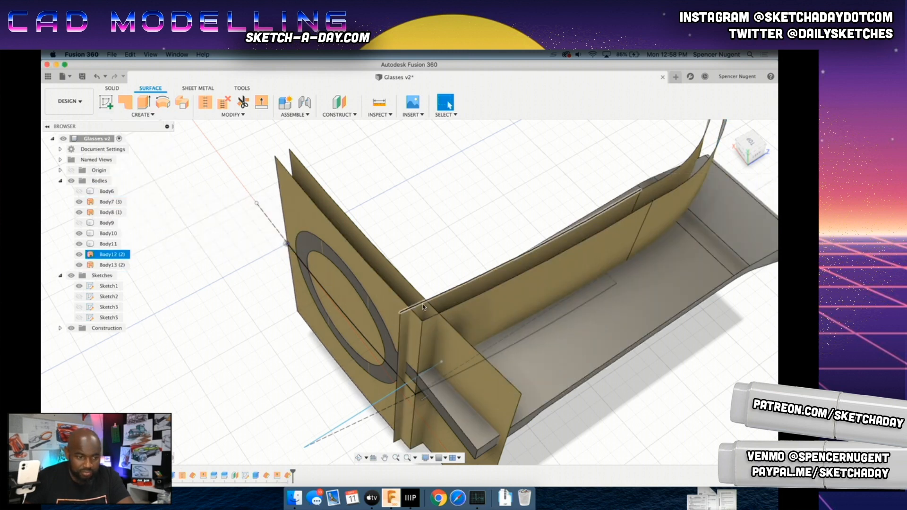
Step: Hide Body7 and Body8 and extend the front edge of the zero-offset copy Body13 by 5 mm, Natural type
click(79, 201)
click(79, 212)
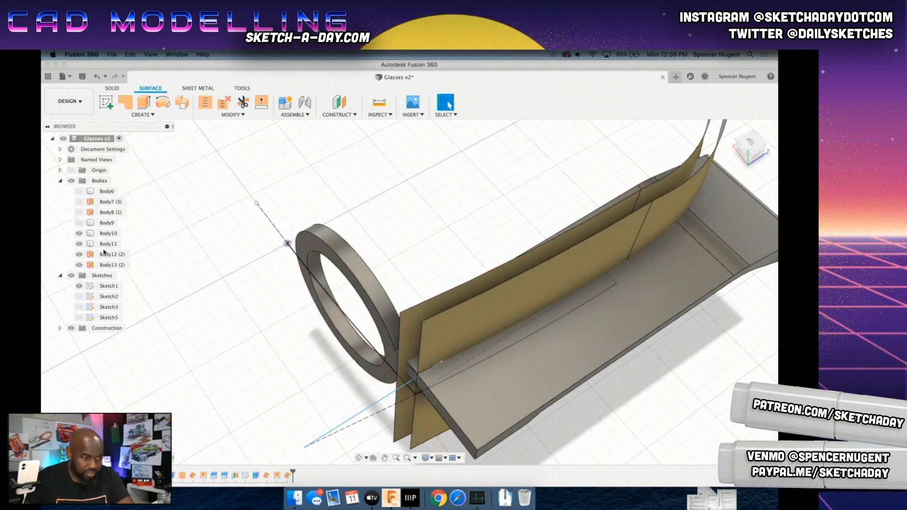
click(420, 349)
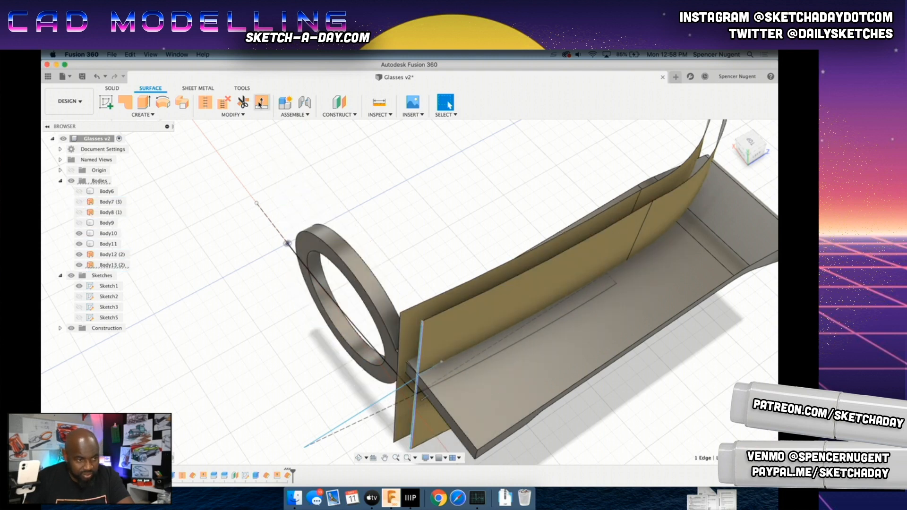
drag(413, 346, 397, 352)
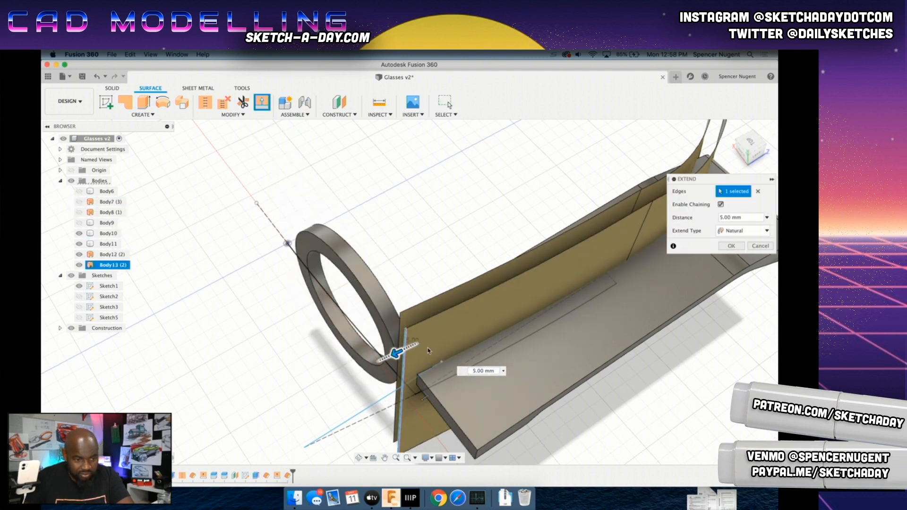
key(Return)
Step: Edit the temple extrusion Body11 so its one-sided distance is 70 mm
scroll(522, 313, down, 5)
middle_drag(589, 288, 442, 315)
scroll(402, 303, up, 1)
scroll(401, 303, up, 5)
shift+middle_drag(473, 287, 453, 331)
click(568, 162)
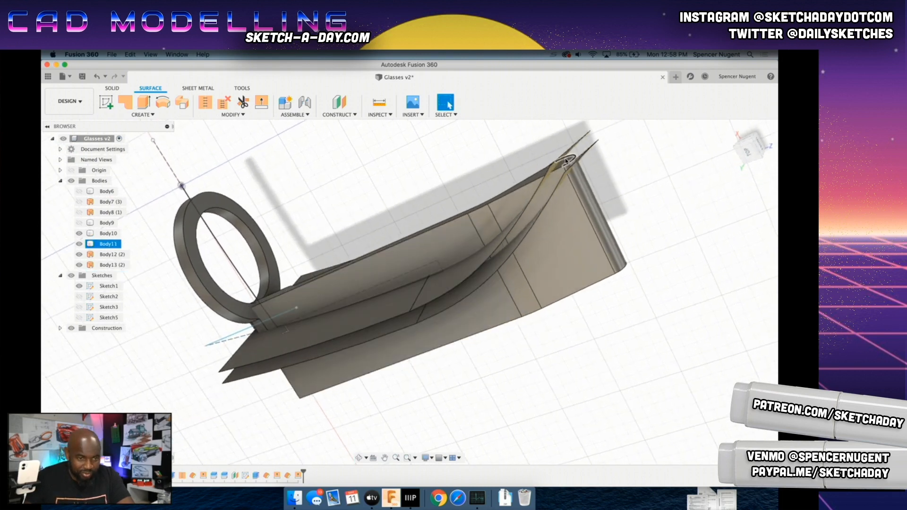
scroll(534, 174, up, 5)
right_click(541, 178)
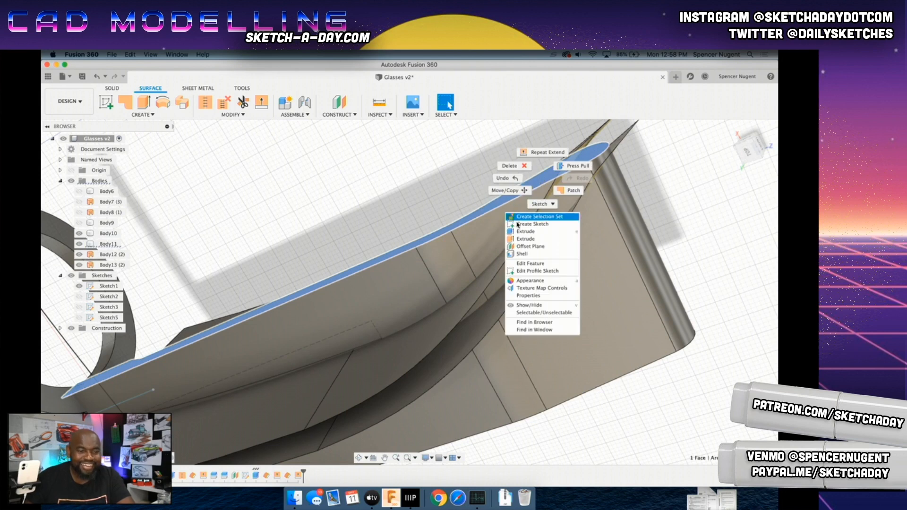
click(530, 264)
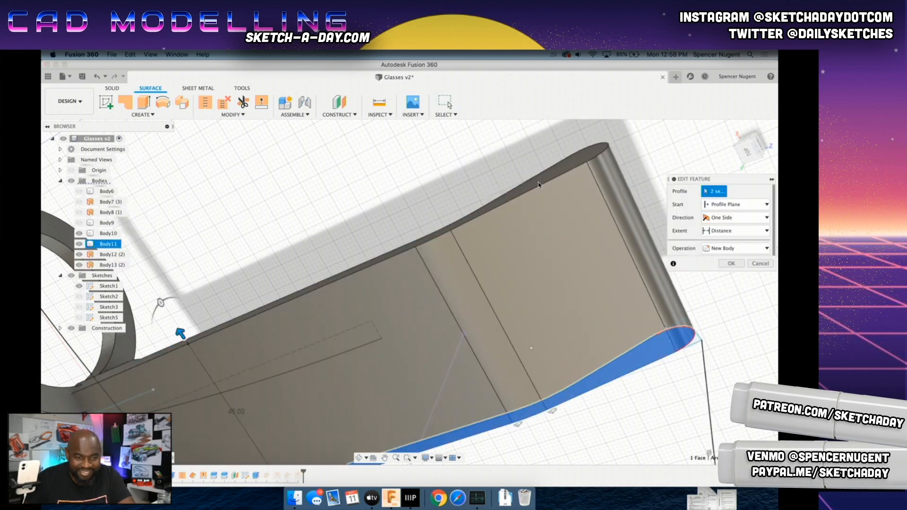
scroll(538, 185, down, 5)
drag(311, 276, 448, 232)
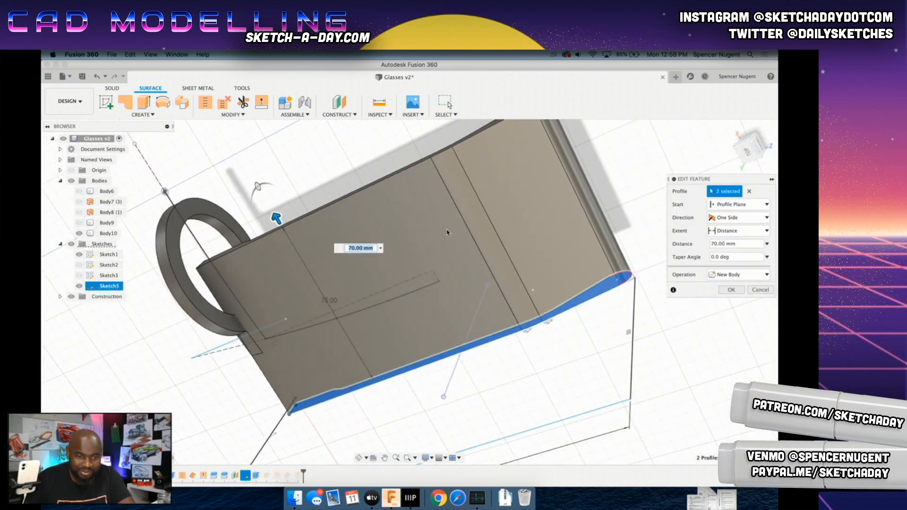
click(731, 290)
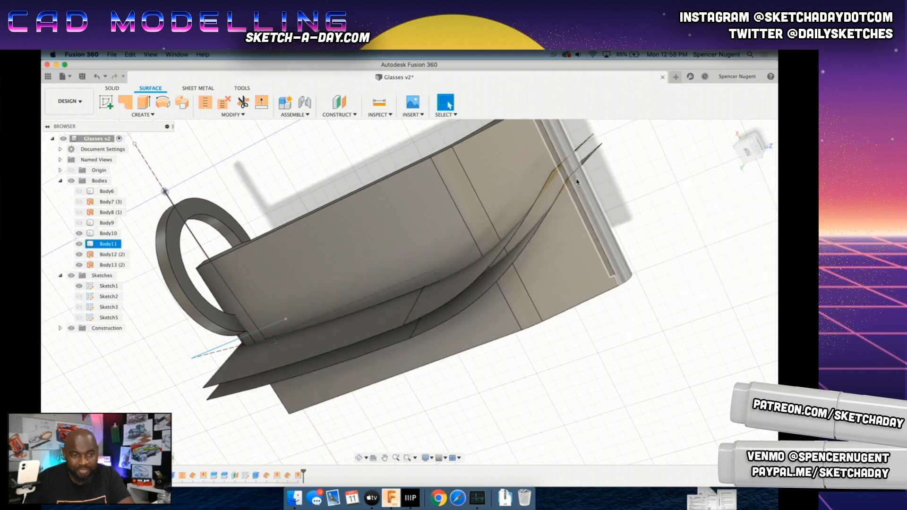
Step: Extend the ear-tip edge of surface Body12 by 5 mm and that of Body13 by 4 mm, Natural type
scroll(573, 171, up, 5)
click(556, 164)
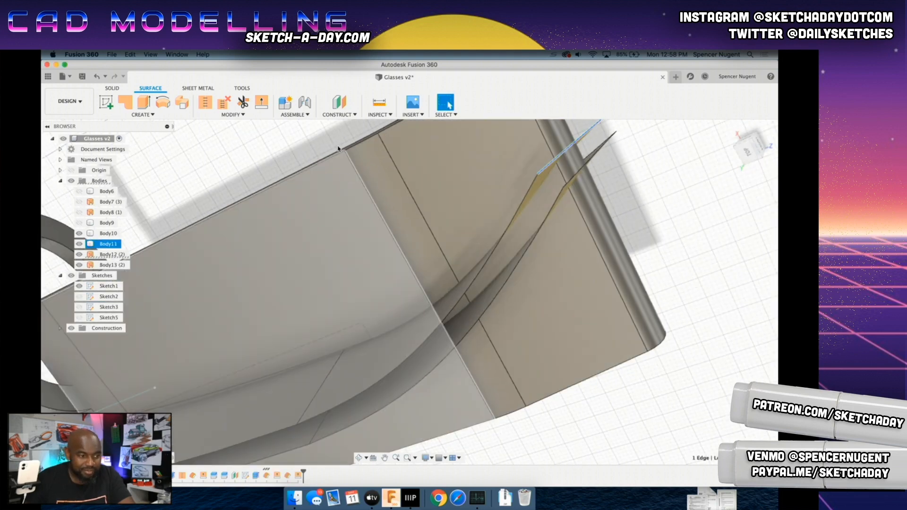
click(261, 101)
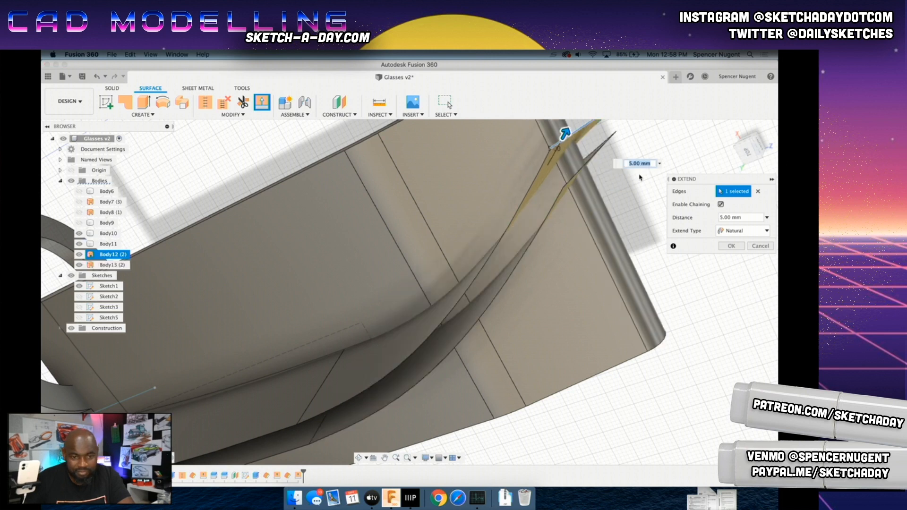
key(Return)
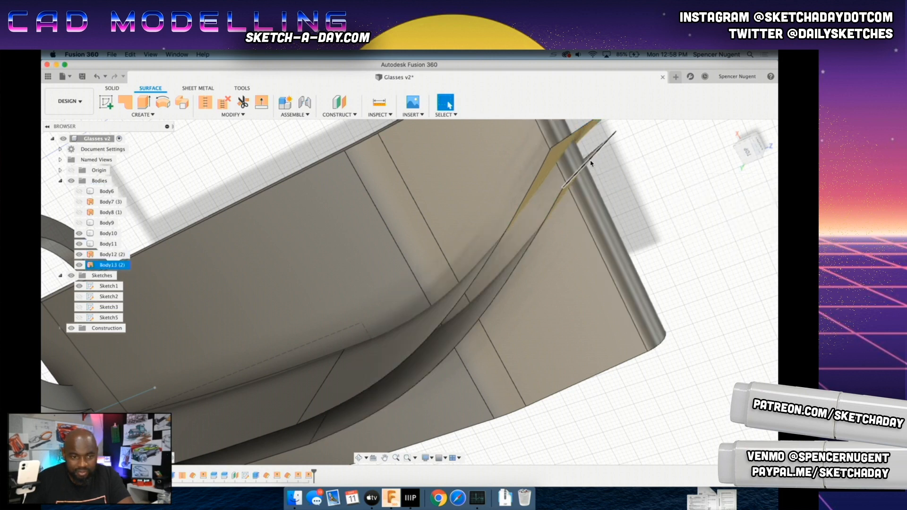
click(591, 160)
click(261, 102)
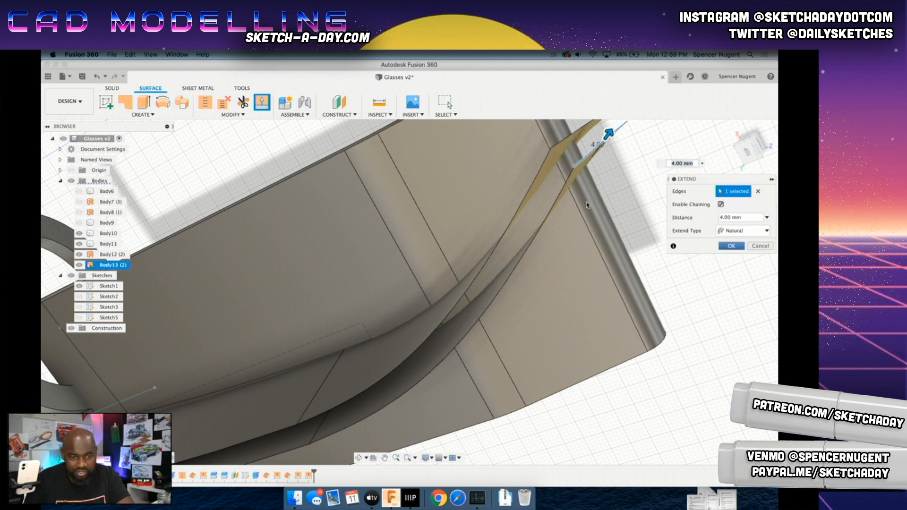
key(Return)
Step: Try to split the temple body Body11 using the faces of surfaces Body12 and Body13, with extended splitting tools
shift+middle_drag(374, 400, 355, 291)
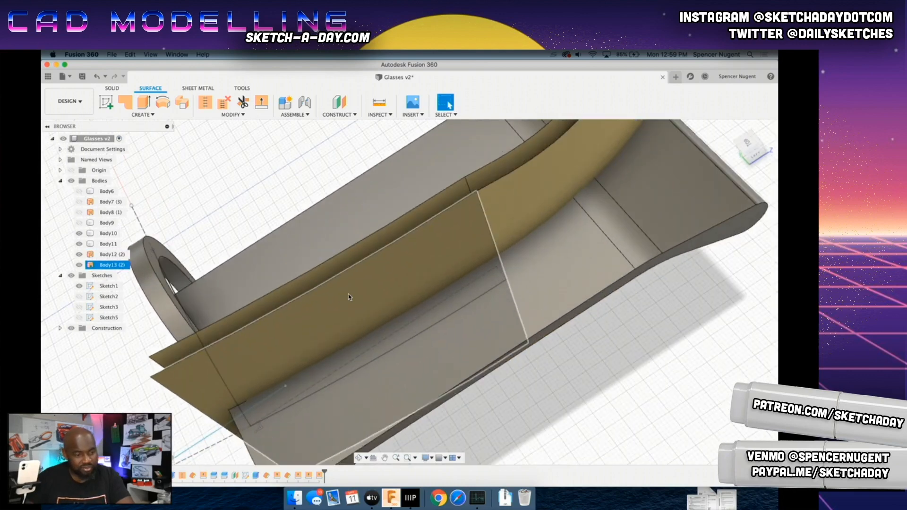
shift+middle_drag(303, 386, 175, 241)
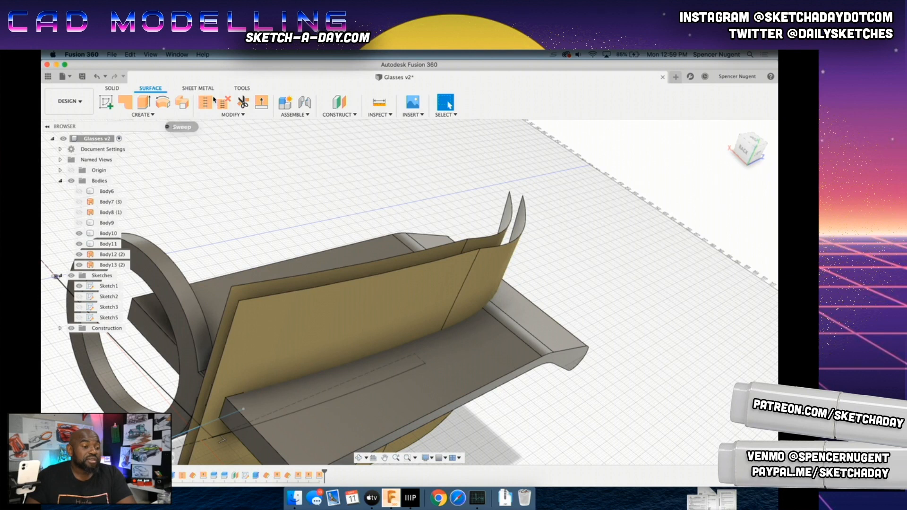
click(243, 115)
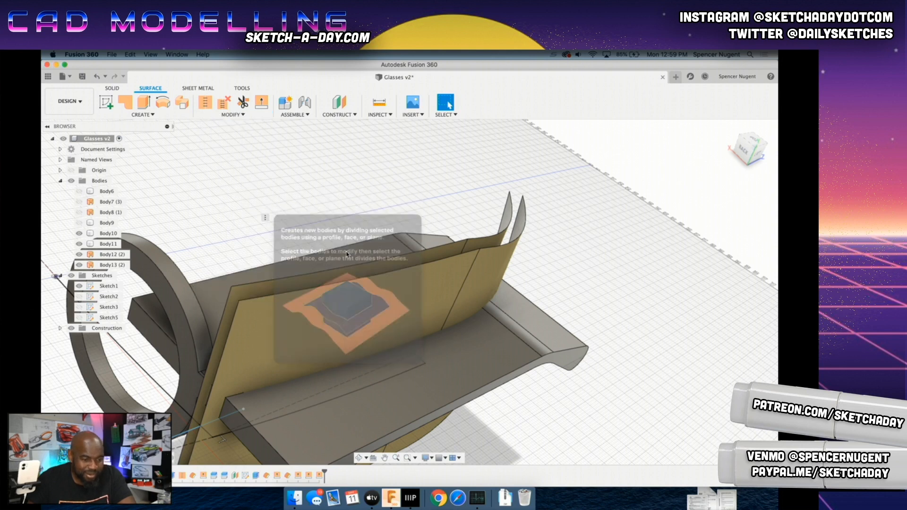
click(216, 218)
click(746, 205)
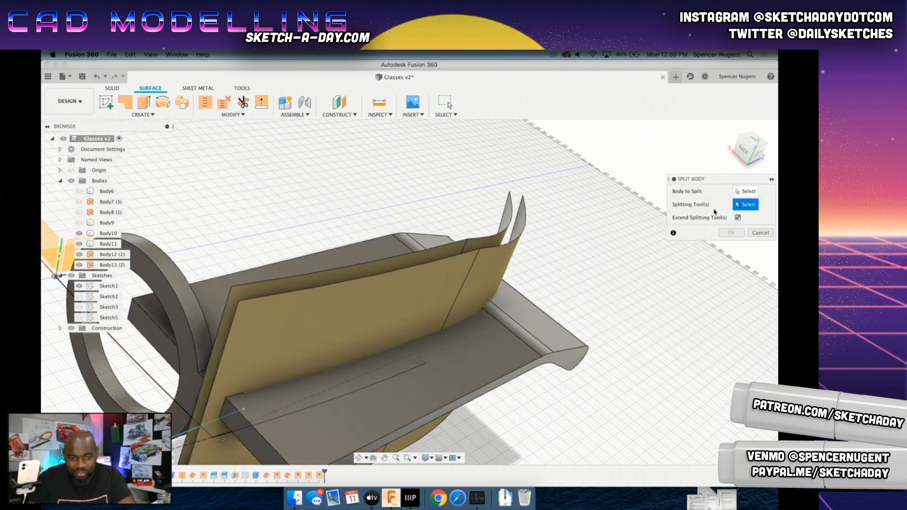
click(413, 296)
click(408, 258)
click(484, 258)
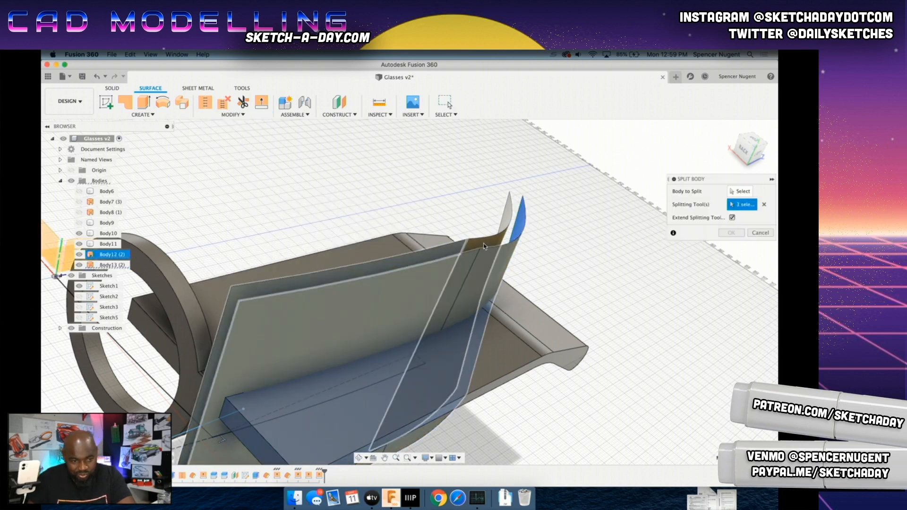
click(736, 194)
click(506, 348)
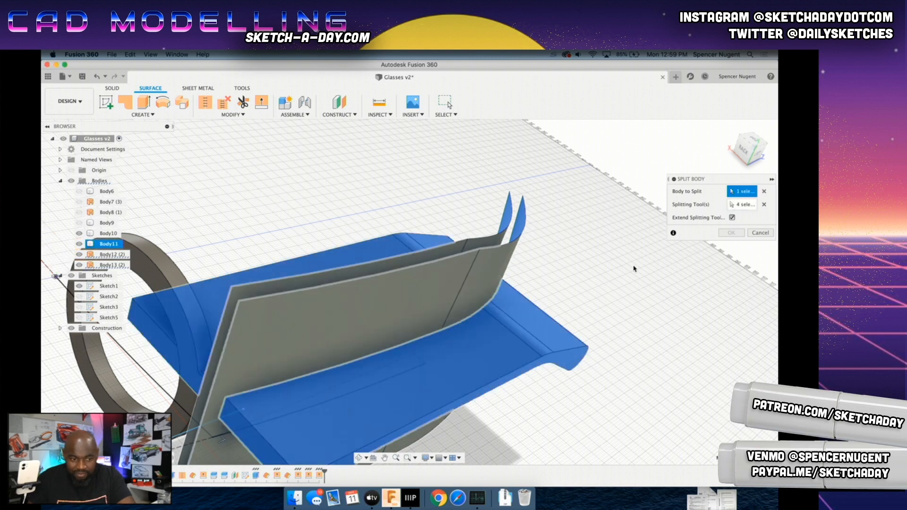
shift+middle_drag(565, 281, 532, 318)
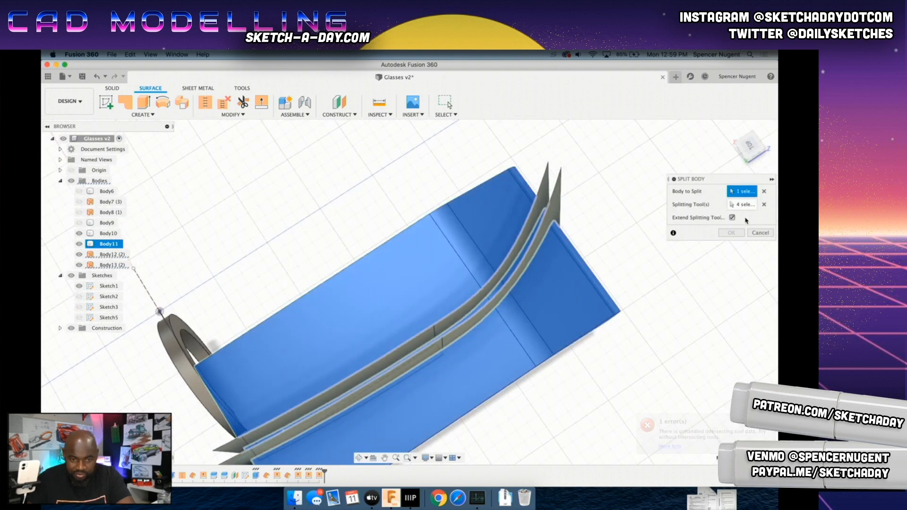
click(760, 233)
click(96, 256)
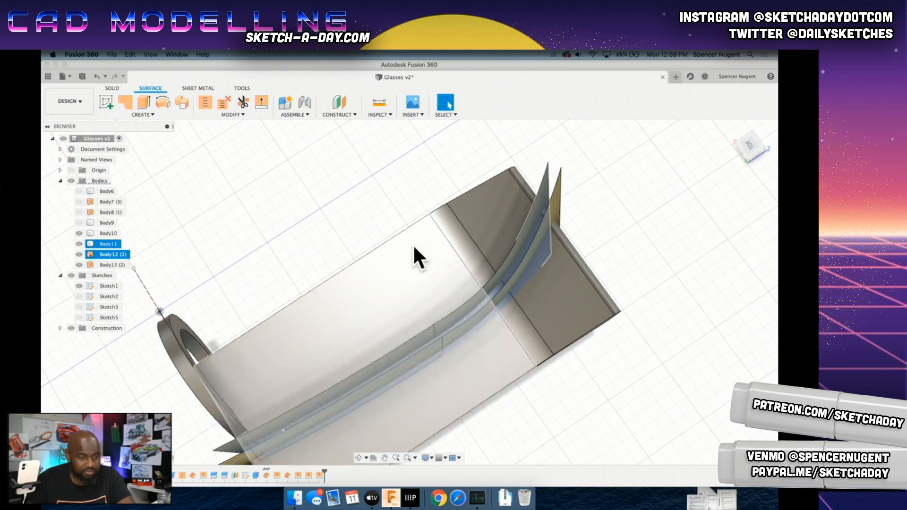
click(153, 115)
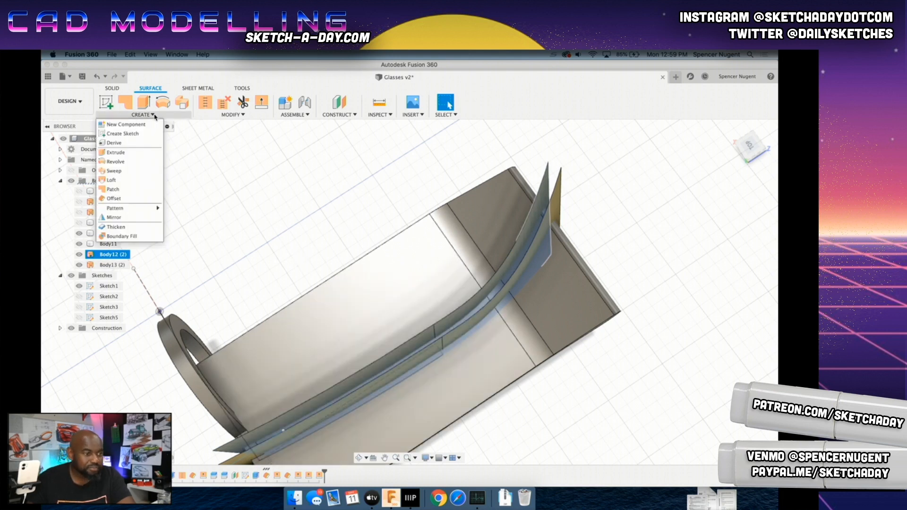
click(210, 115)
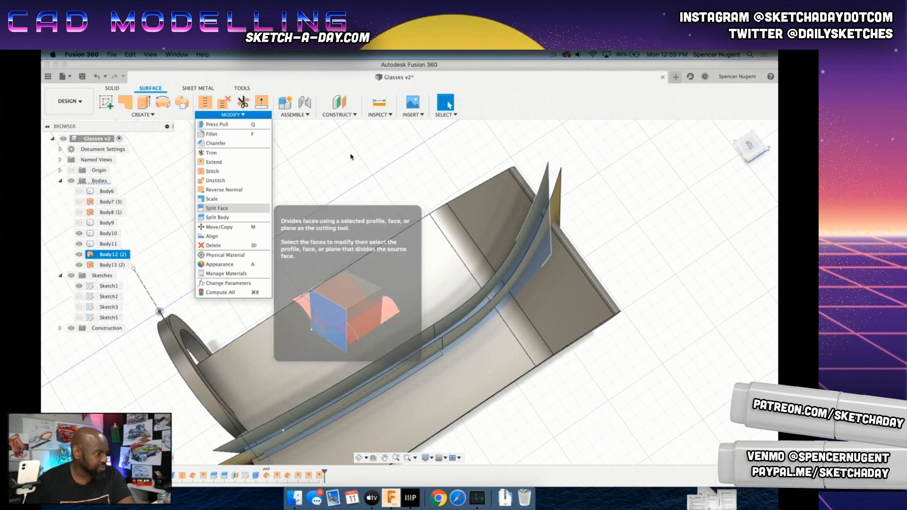
Step: Roll the design history back to just after the temple extrusion, before the surface offsets and extensions
scroll(363, 321, down, 2)
shift+middle_drag(368, 387, 334, 394)
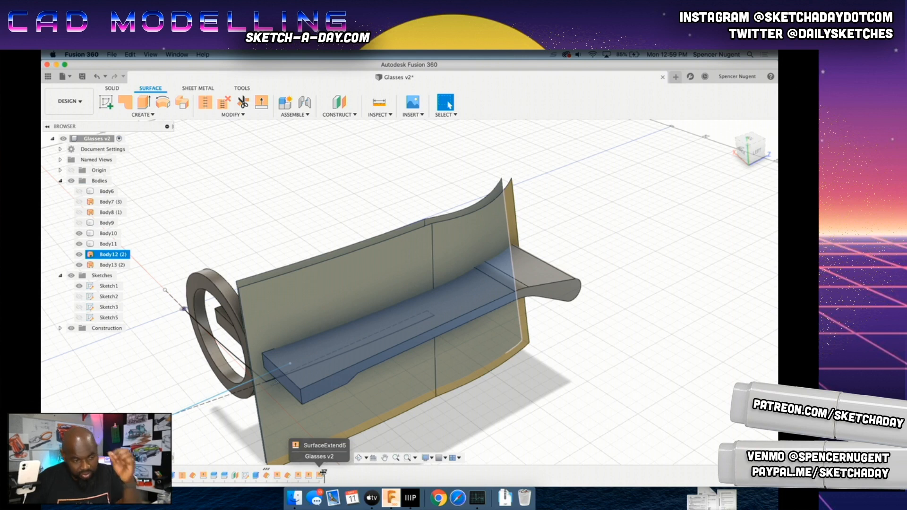
drag(324, 472, 261, 475)
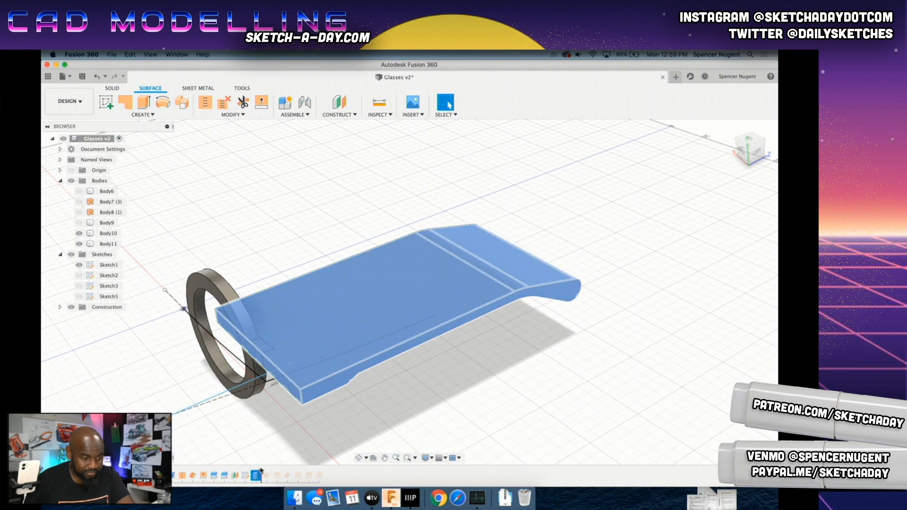
Step: Roll the design history back before the temple extrusion and show surfaces Body7 and Body8 to examine their faces
drag(266, 473, 251, 474)
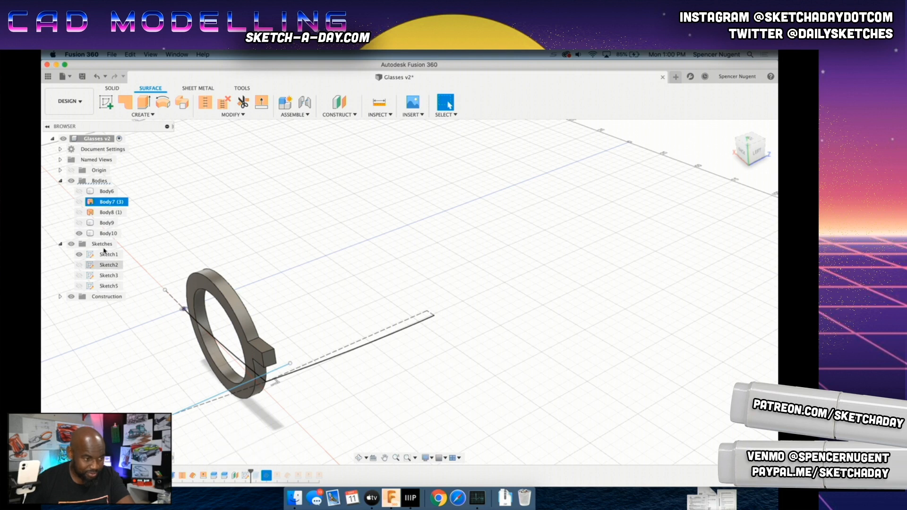
click(79, 202)
click(79, 213)
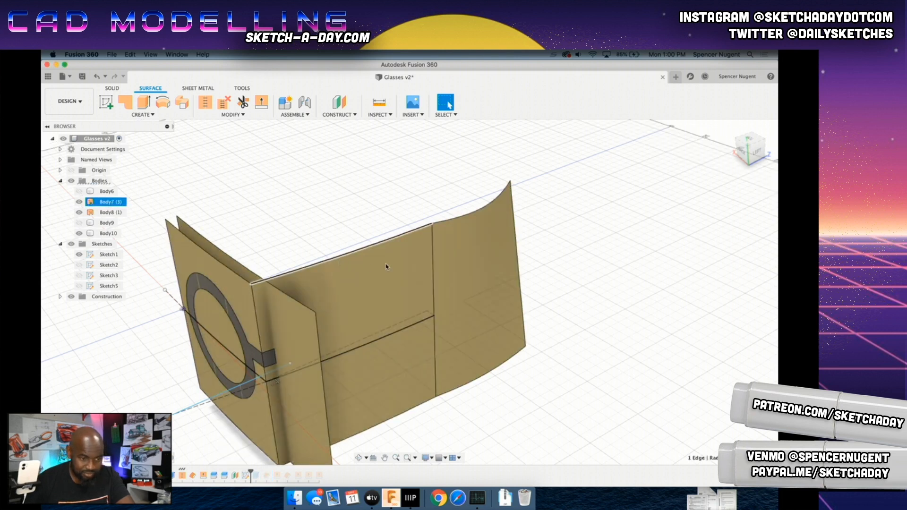
click(487, 248)
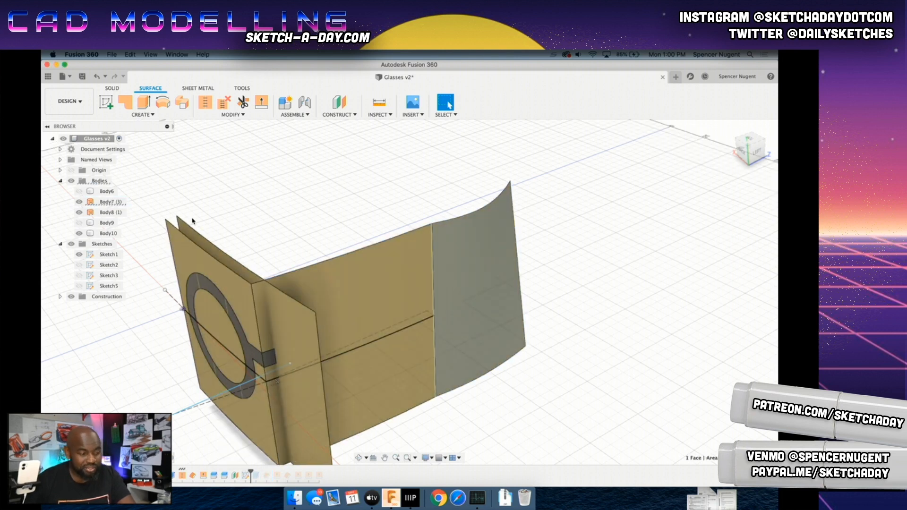
click(379, 276)
shift+click(458, 252)
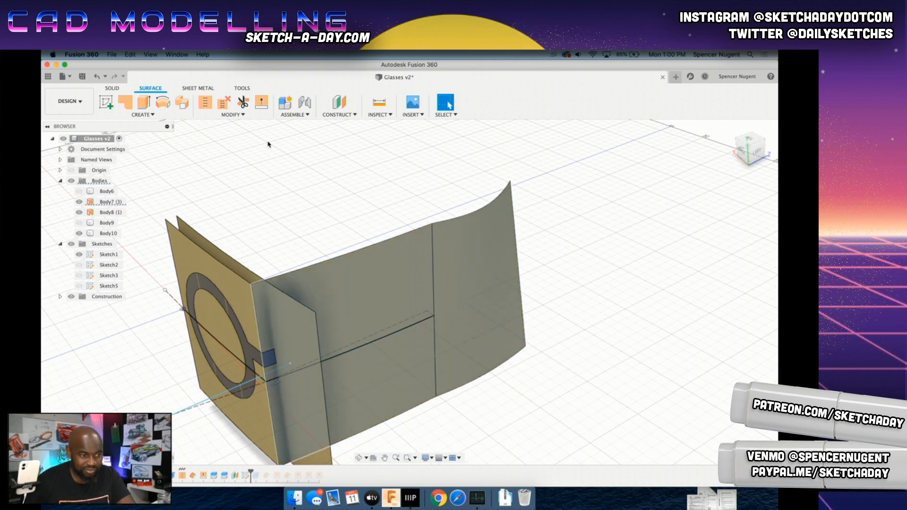
click(143, 225)
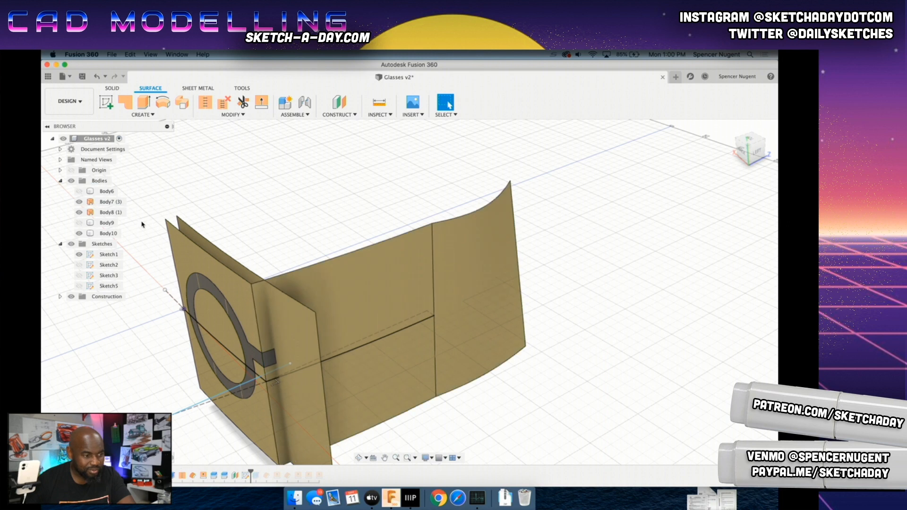
Step: Roll the design history forward to its end, past the last surface extension
click(79, 203)
click(79, 202)
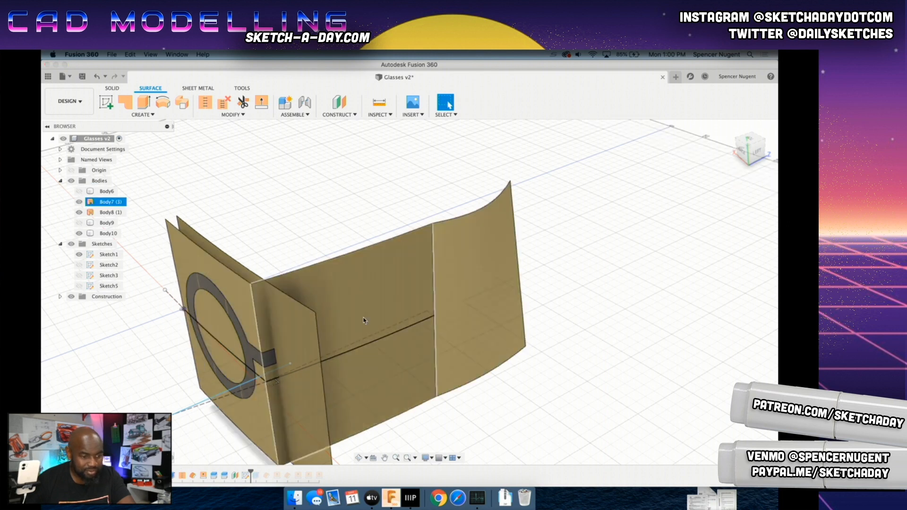
drag(251, 473, 324, 474)
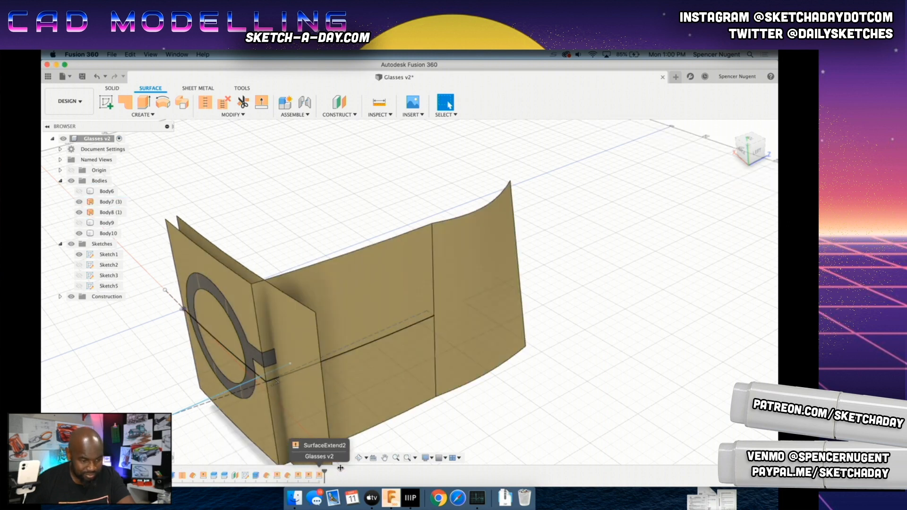
click(222, 174)
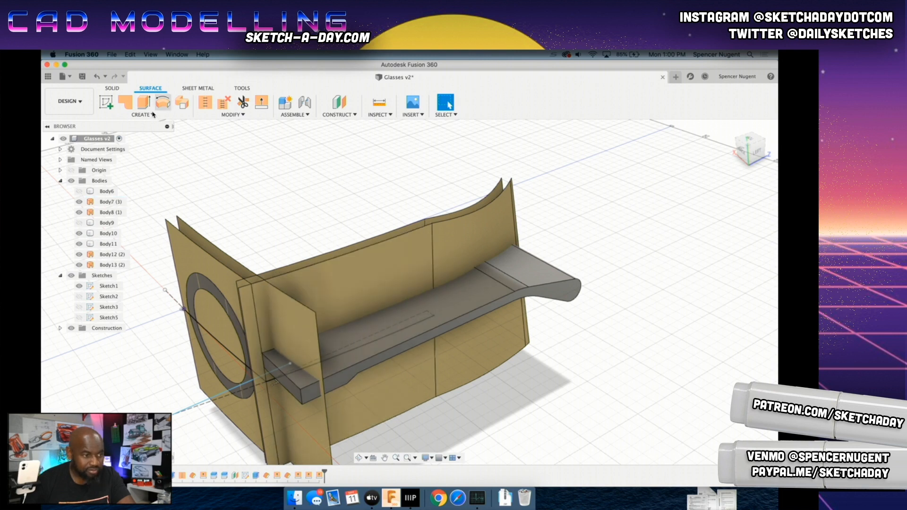
click(209, 116)
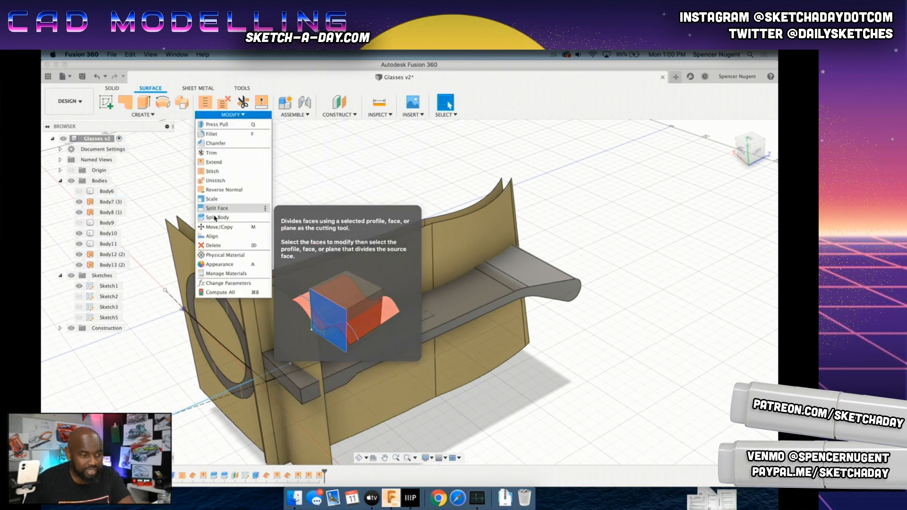
click(215, 217)
click(472, 222)
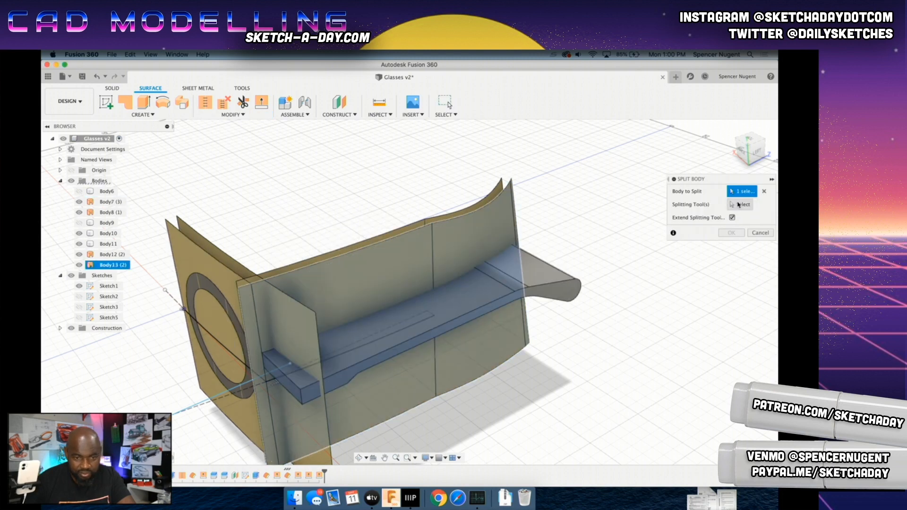
click(738, 204)
click(524, 268)
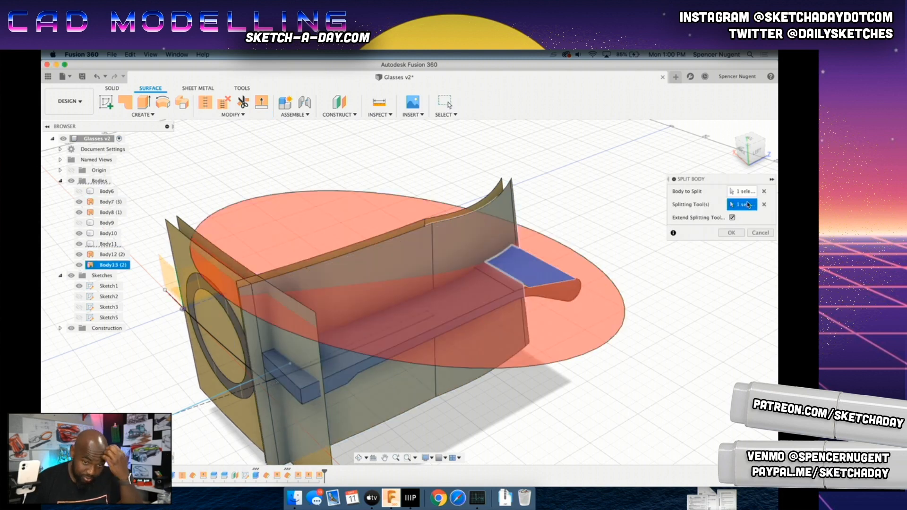
click(763, 204)
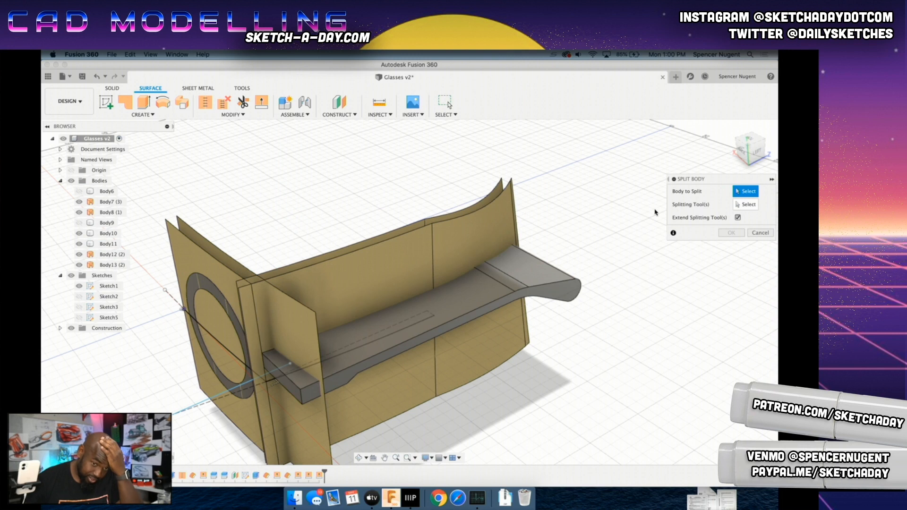
Step: Split the temple body Body11 using surfaces Body12 and Body13 as splitting tools, with tool extension turned off
click(496, 284)
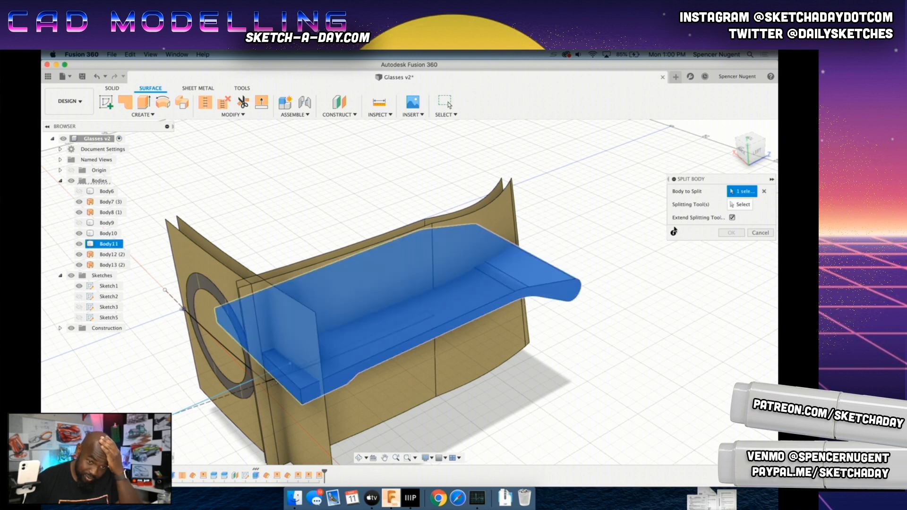
click(739, 204)
click(478, 219)
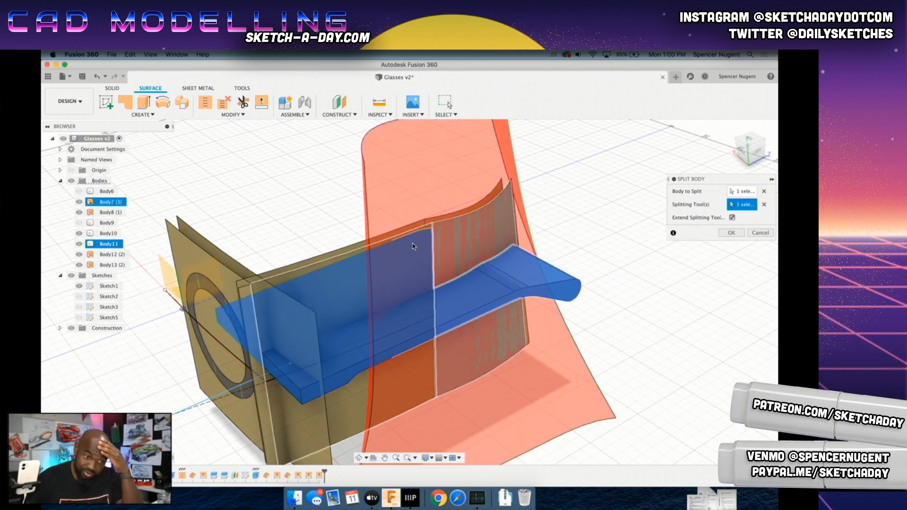
click(413, 249)
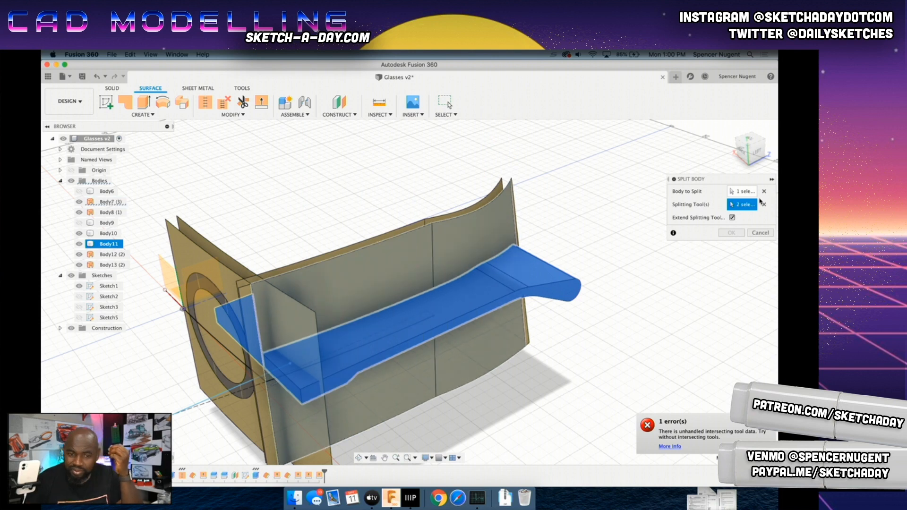
click(764, 205)
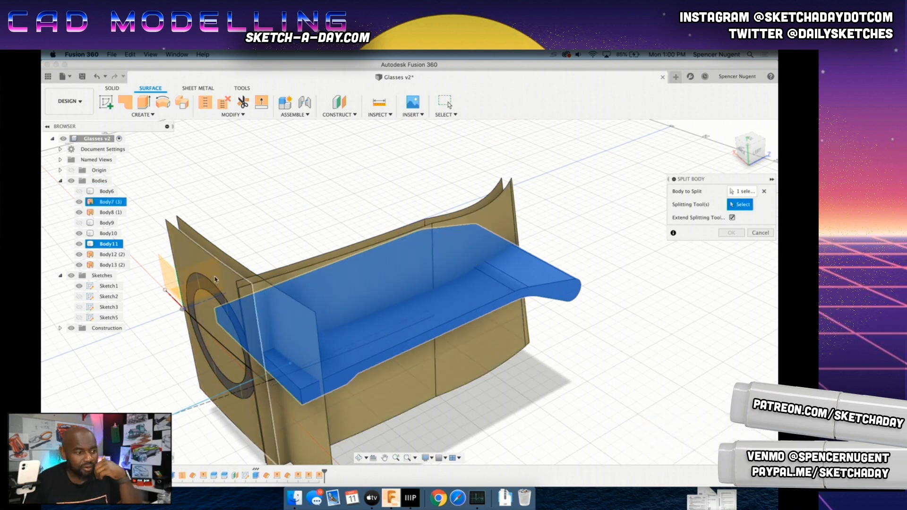
click(105, 257)
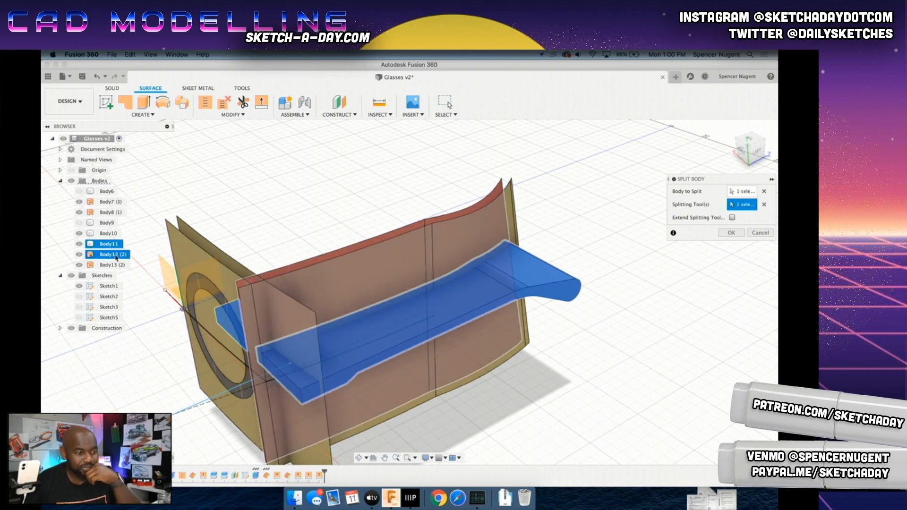
click(112, 265)
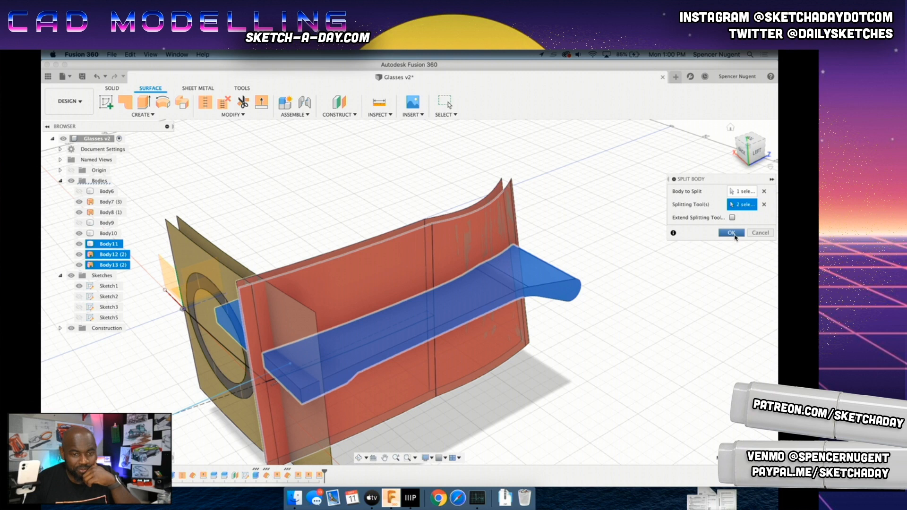
click(723, 235)
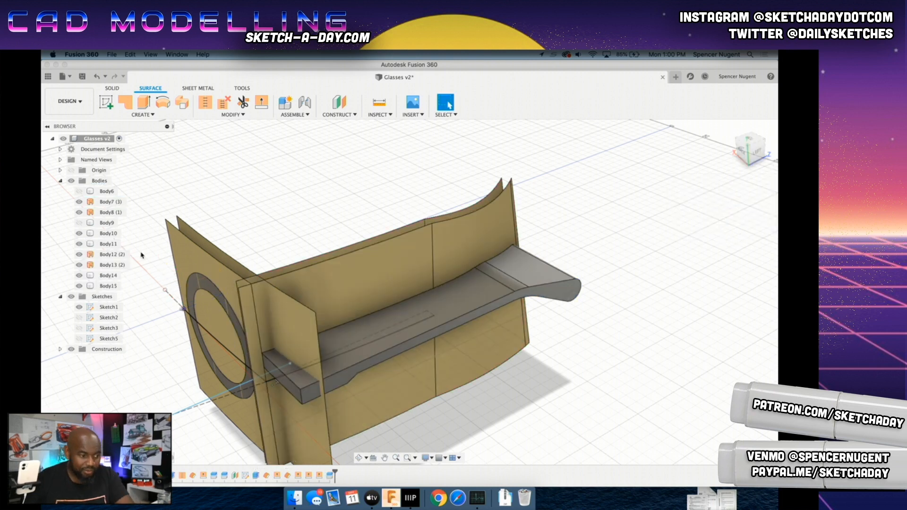
Step: Hide the surface bodies Body12, Body13, Body7 and Body8
click(79, 254)
click(79, 265)
click(188, 251)
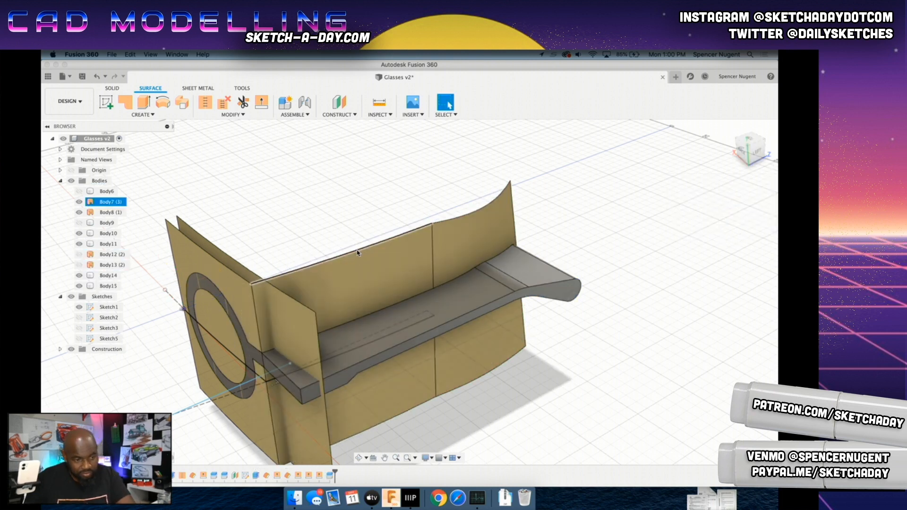
click(78, 202)
click(79, 213)
Step: Hide the outer split pieces Body14 and Body11, keeping the thin middle temple piece Body15 visible
click(469, 301)
click(470, 301)
shift+click(421, 272)
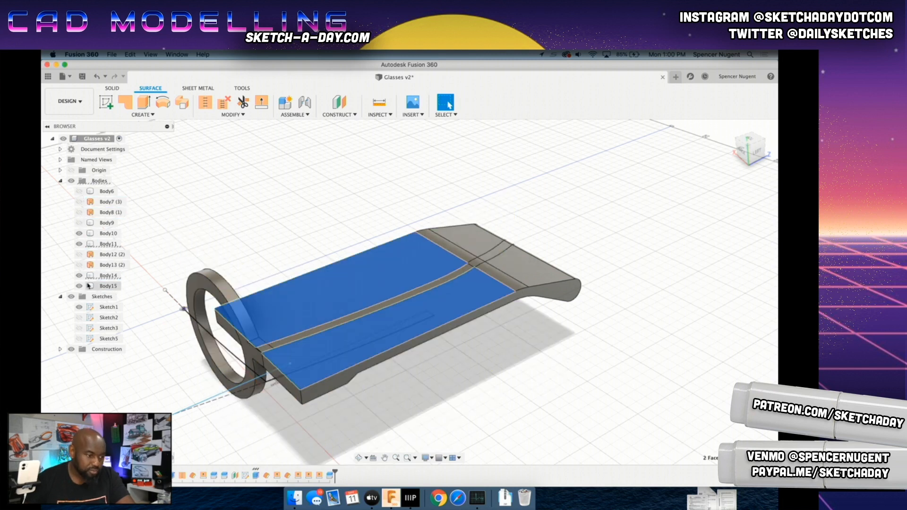
click(79, 276)
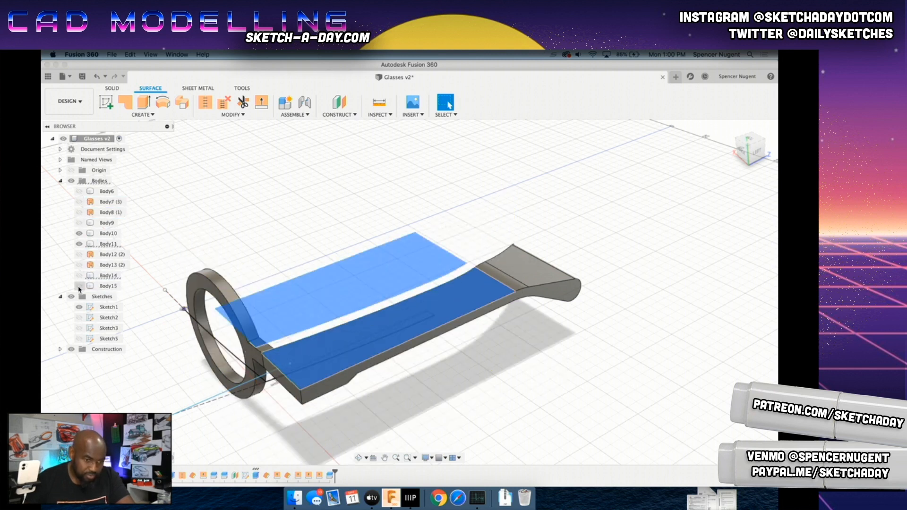
click(79, 286)
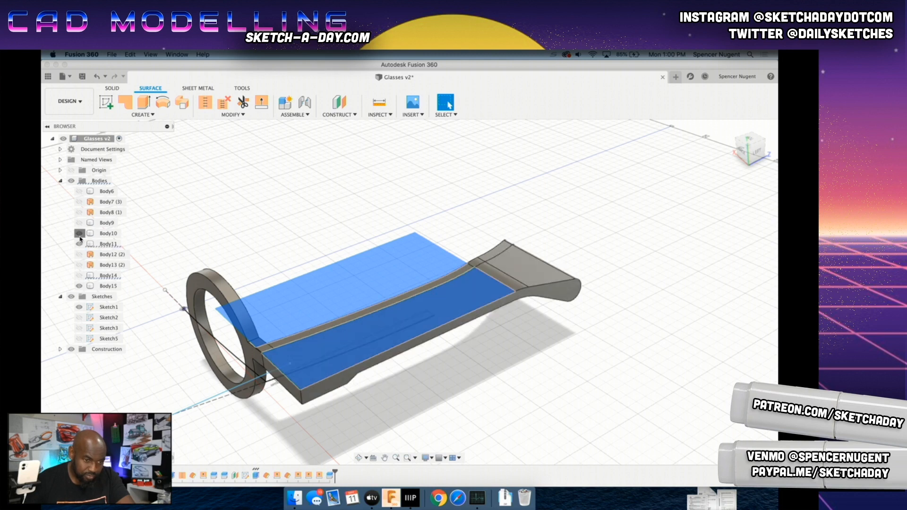
click(79, 243)
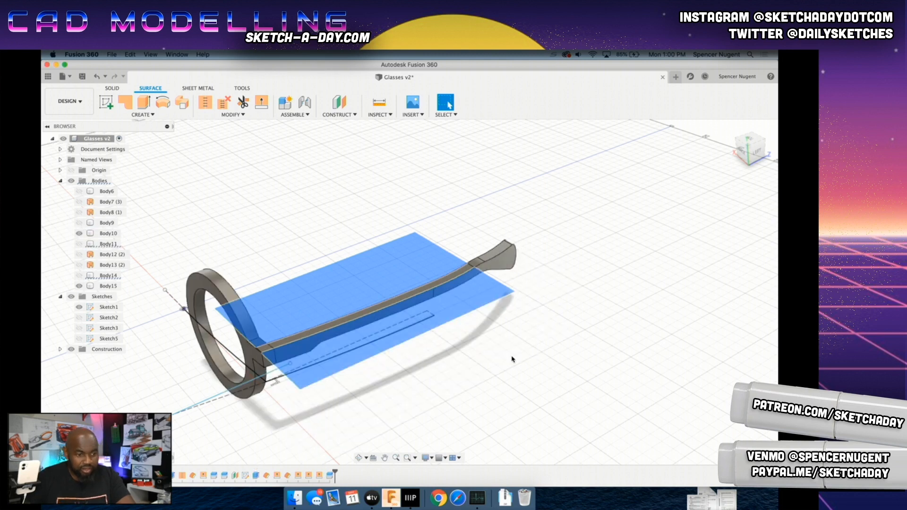
click(537, 366)
Step: Examine the curved temple arm and its joint with the frame from several angles
scroll(542, 368, down, 2)
middle_drag(421, 347, 451, 319)
shift+middle_drag(348, 330, 202, 335)
scroll(333, 286, up, 5)
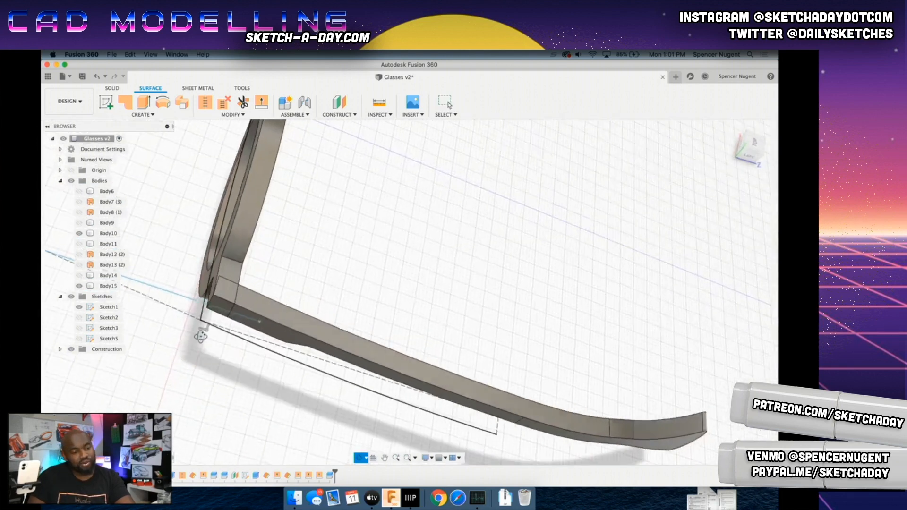
click(203, 333)
scroll(205, 332, up, 5)
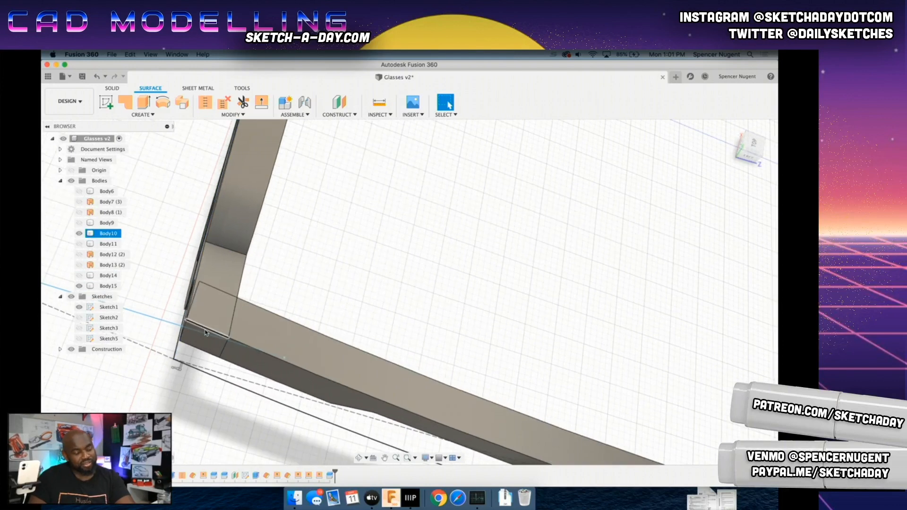
mouse_move(221, 322)
shift+middle_down()
mouse_move(475, 253)
mouse_move(206, 318)
shift+middle_up()
scroll(158, 330, down, 1)
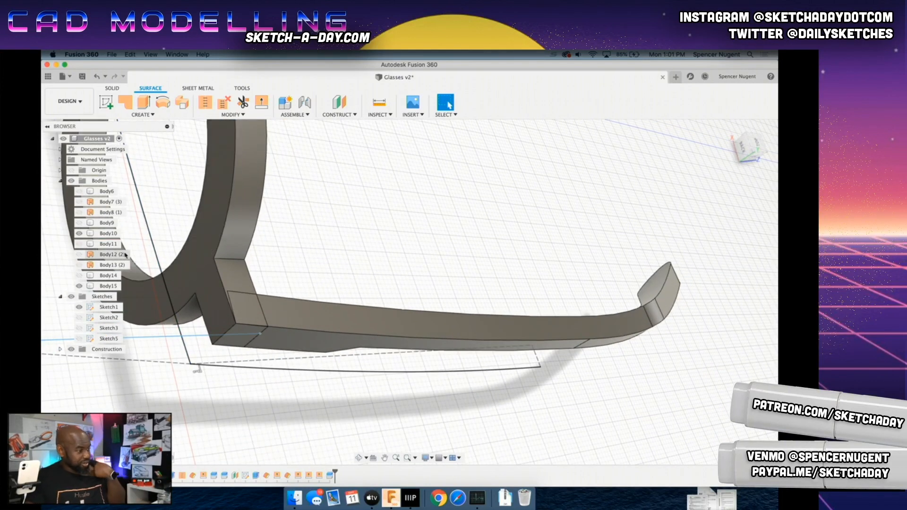
click(292, 317)
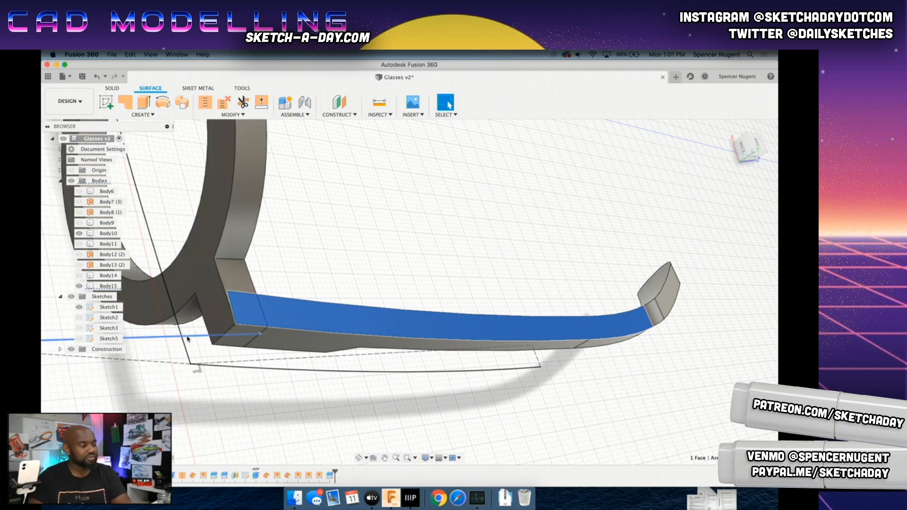
scroll(169, 321, down, 5)
shift+middle_drag(181, 204, 330, 297)
middle_drag(259, 266, 244, 258)
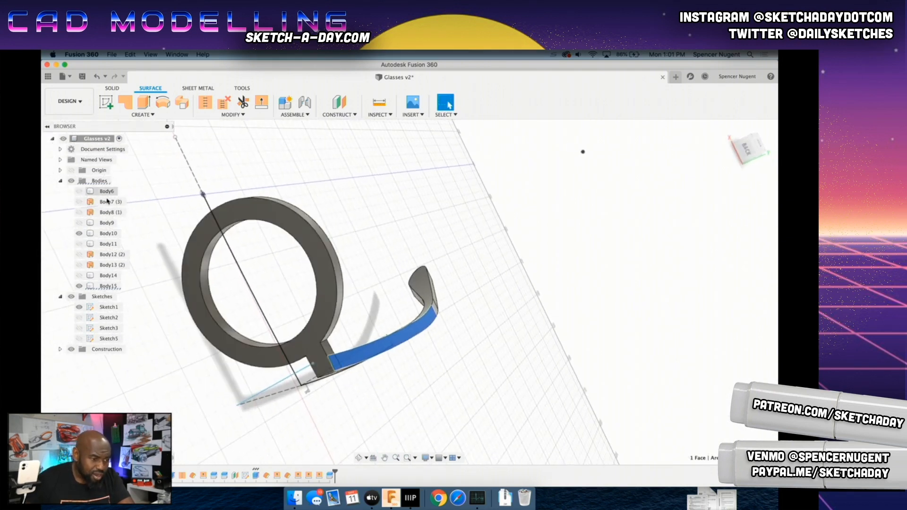
Step: Start a new sketch on the top face of the frame's temple tab (Body10)
scroll(335, 349, up, 1)
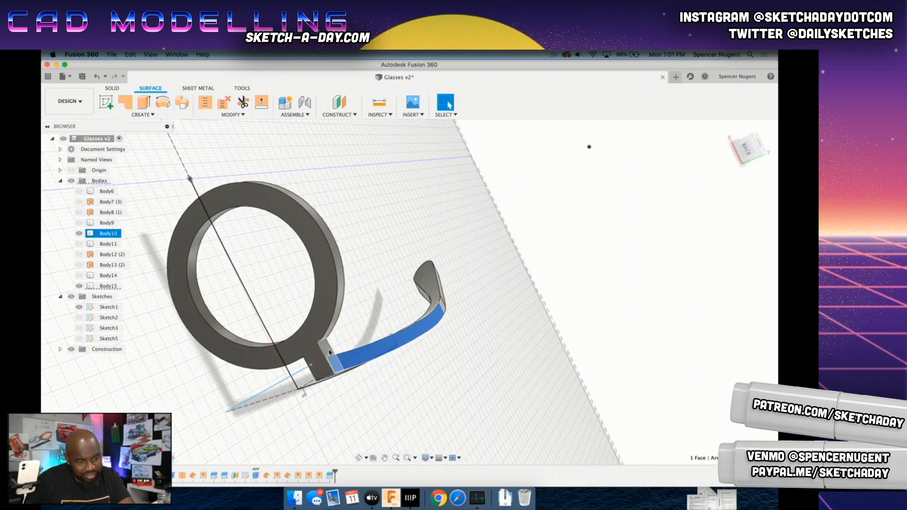
click(334, 353)
scroll(345, 345, up, 2)
click(333, 338)
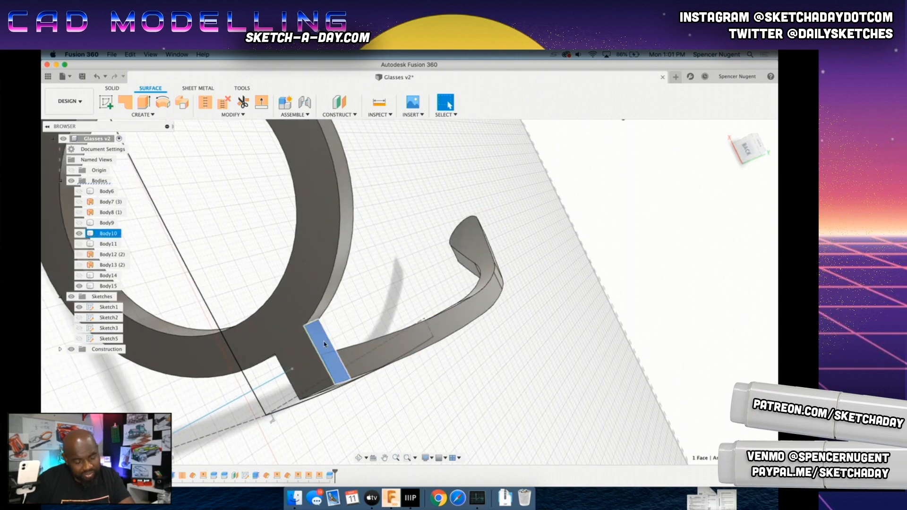
click(107, 102)
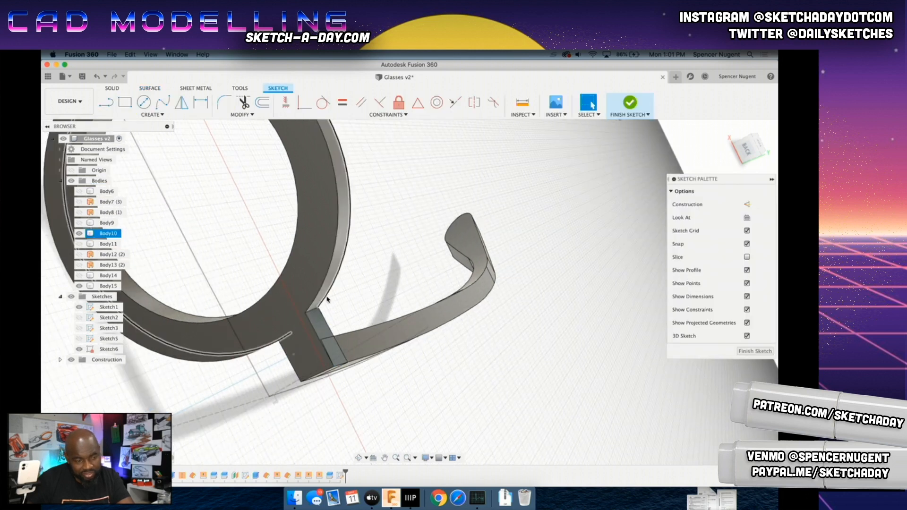
click(756, 156)
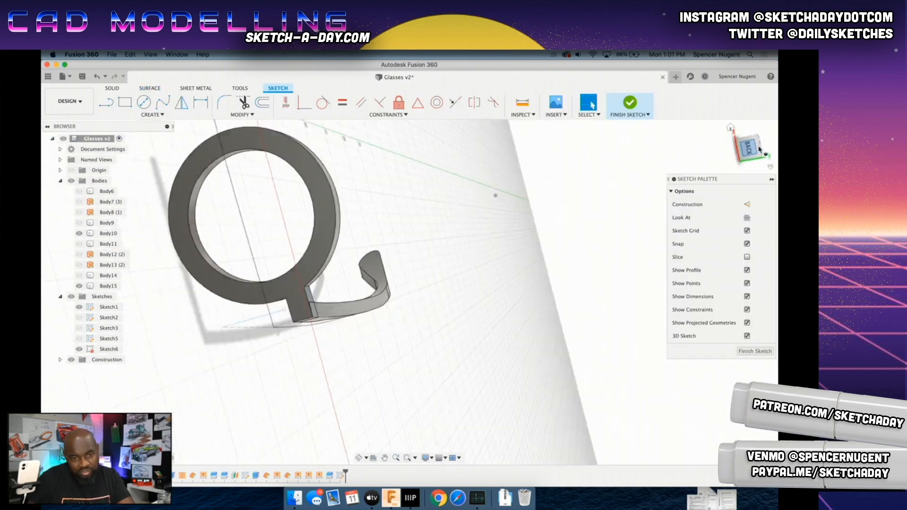
click(767, 151)
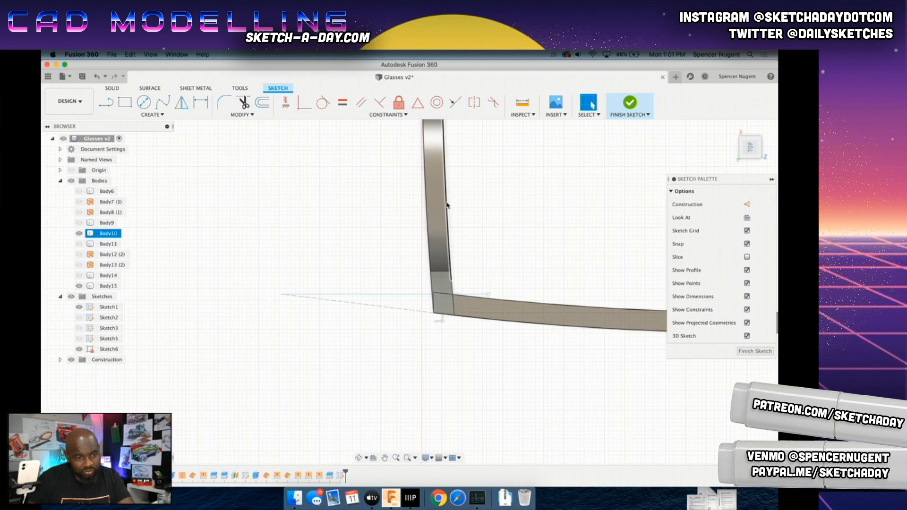
scroll(401, 268, up, 4)
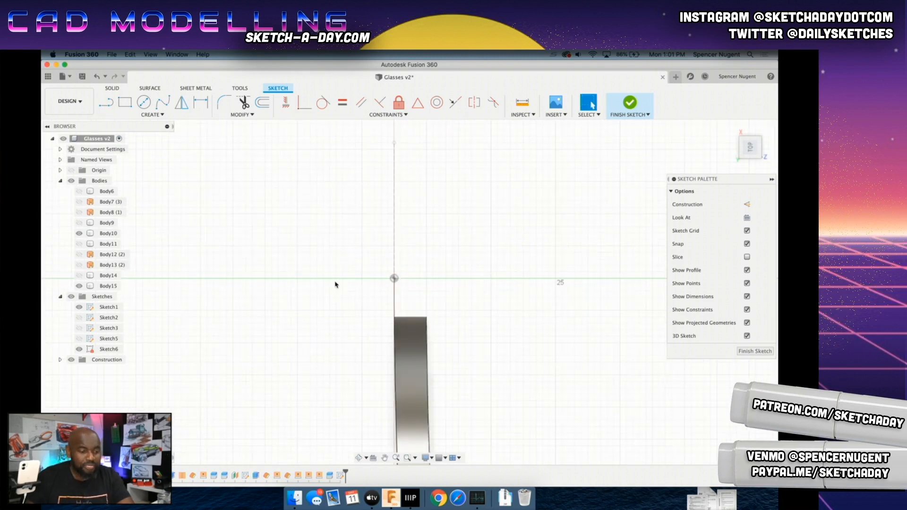
Step: Sketch a horizontal construction line from the origin out past the front of the frame
click(108, 101)
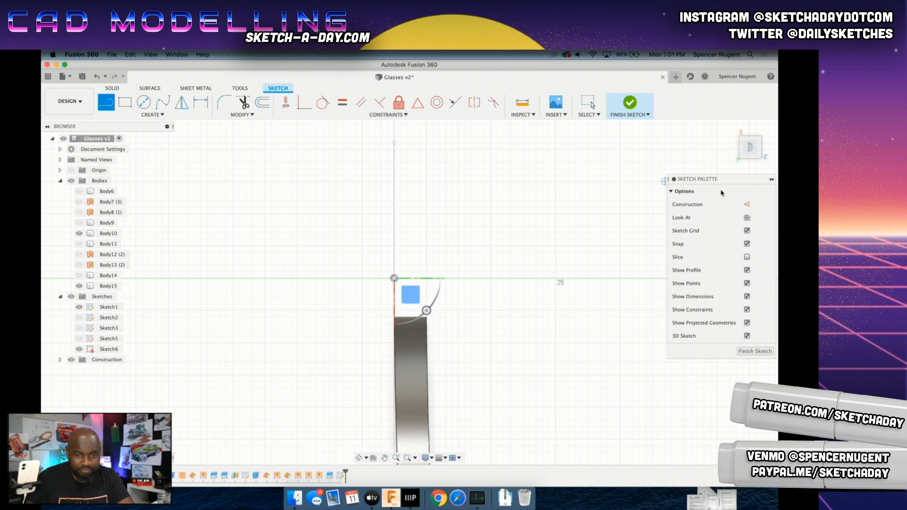
click(749, 204)
click(395, 279)
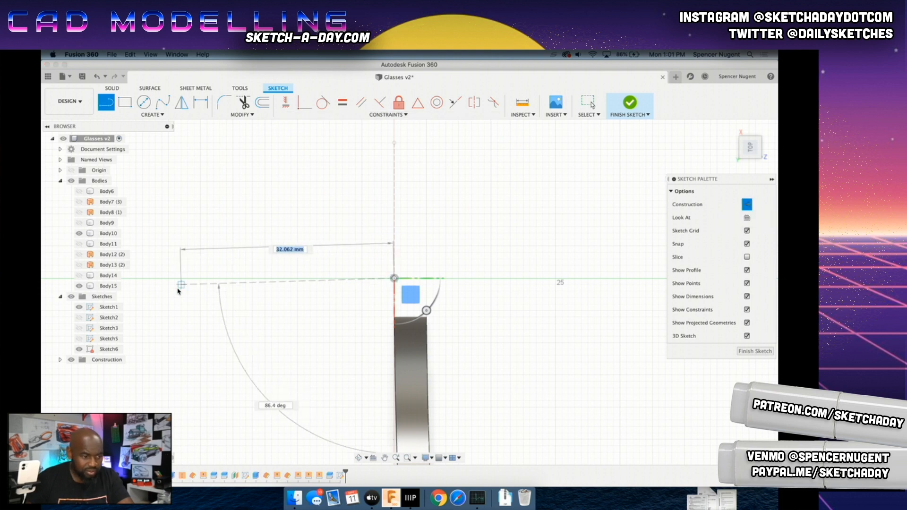
click(163, 279)
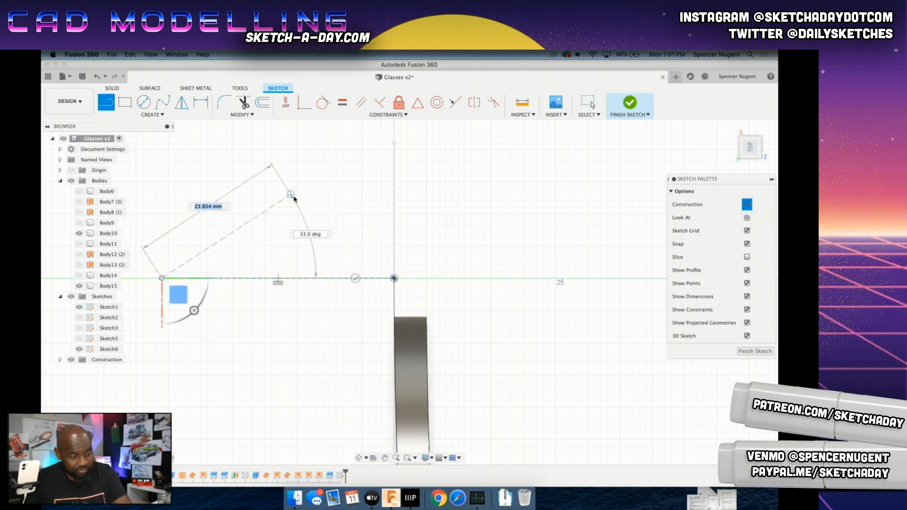
key(Escape)
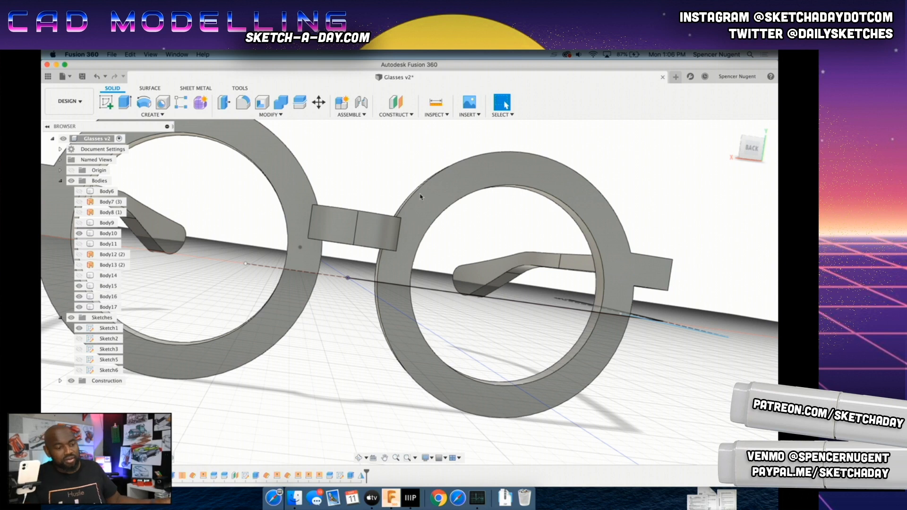
Step: Examine the mirrored glasses from the front and side, including the joint between frame and temple arm
scroll(486, 253, down, 5)
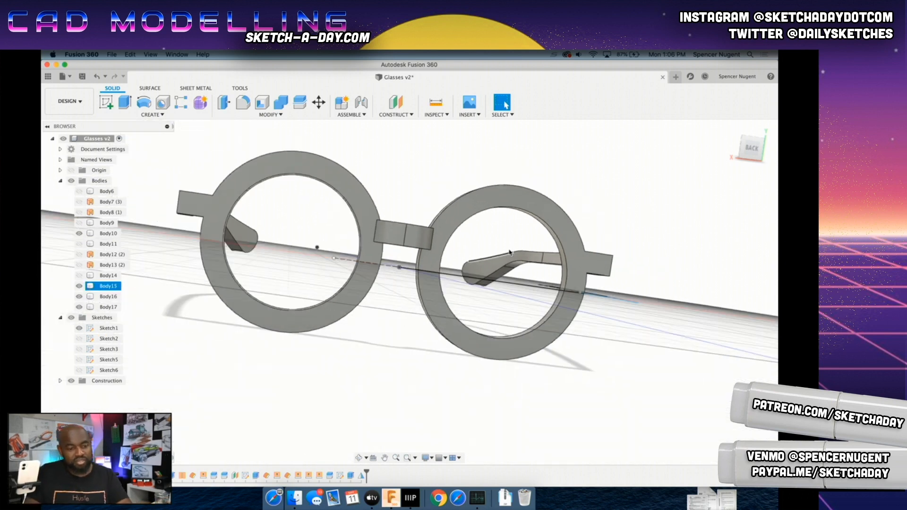
shift+middle_drag(582, 330, 319, 358)
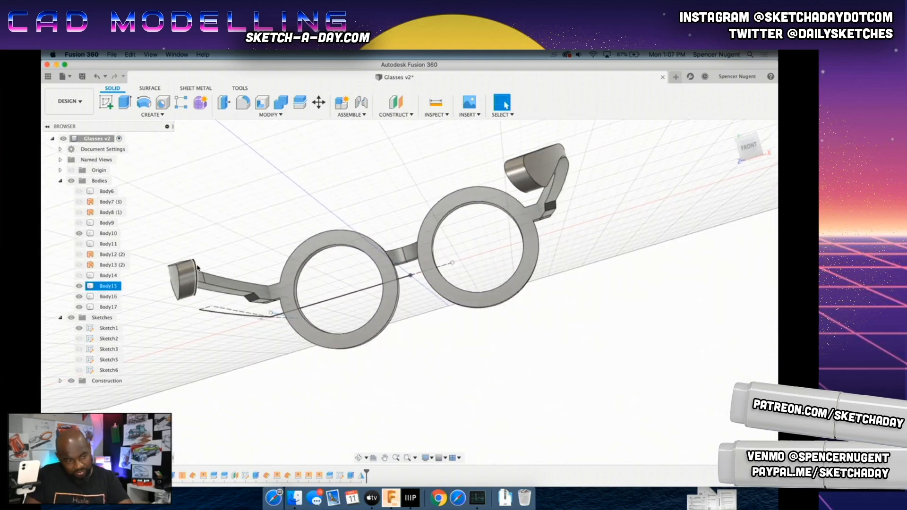
click(269, 283)
shift+middle_drag(269, 283, 368, 335)
click(358, 334)
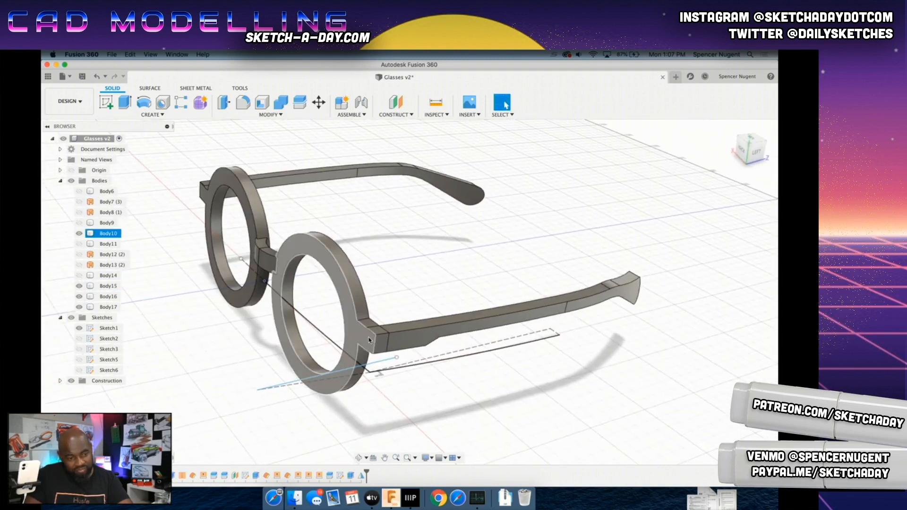
scroll(358, 334, up, 5)
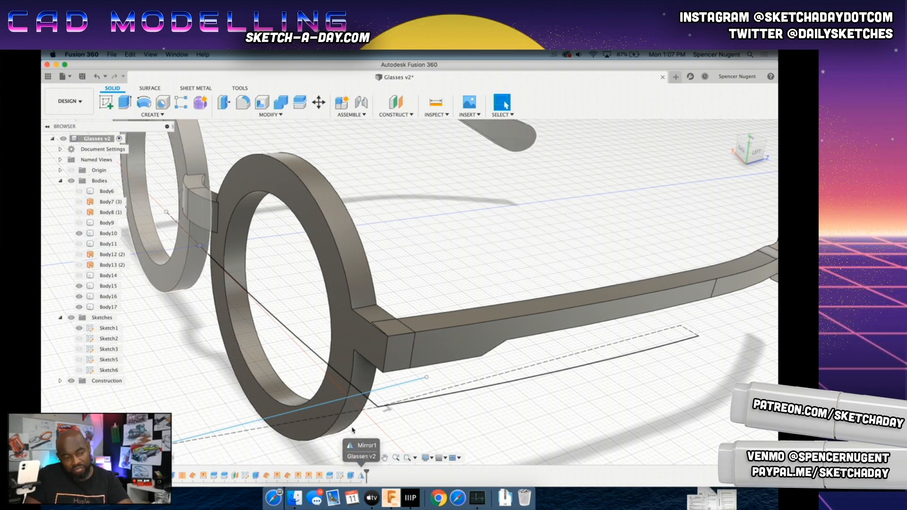
scroll(358, 378, down, 4)
scroll(358, 378, down, 2)
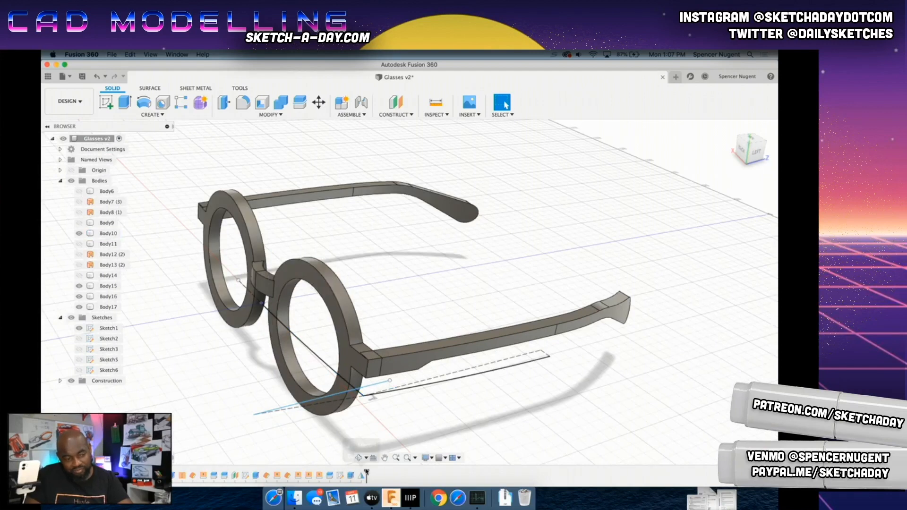
Step: Roll the design history back to just before the Mirror feature
middle_drag(246, 373, 249, 380)
scroll(373, 372, up, 2)
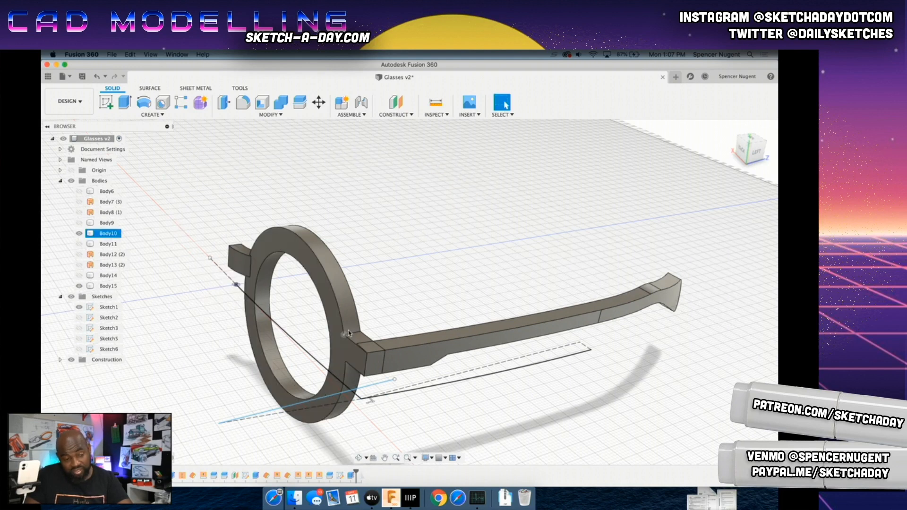
mouse_move(486, 377)
shift+middle_down()
mouse_move(468, 364)
mouse_move(487, 382)
mouse_move(492, 374)
shift+middle_up()
shift+middle_drag(500, 318, 449, 340)
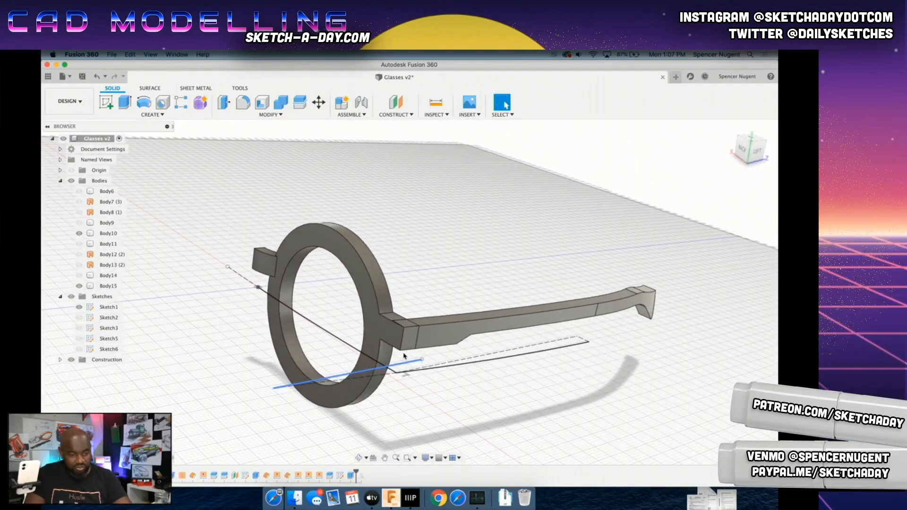
Step: Start another sketch on the top face of the frame's temple tab, where it overlaps the temple arm
click(434, 331)
scroll(434, 332, up, 5)
click(386, 333)
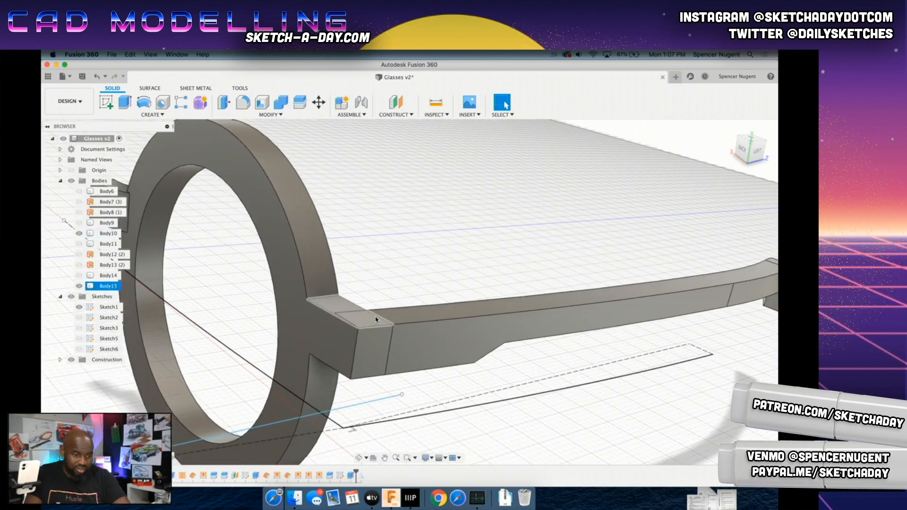
click(400, 333)
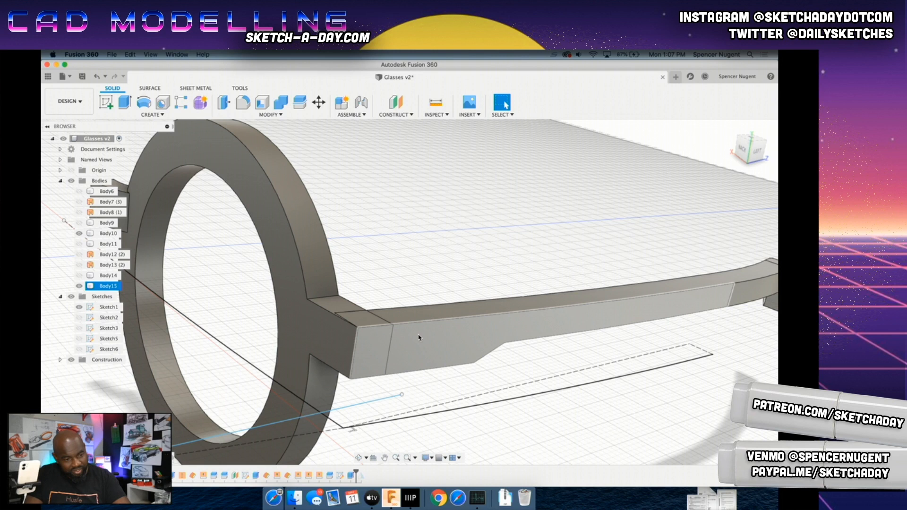
click(382, 322)
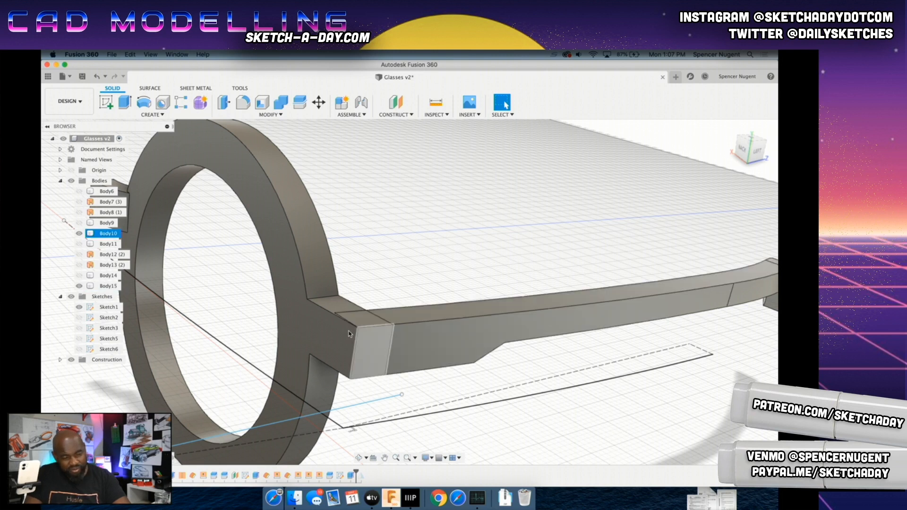
scroll(342, 307, up, 1)
click(342, 308)
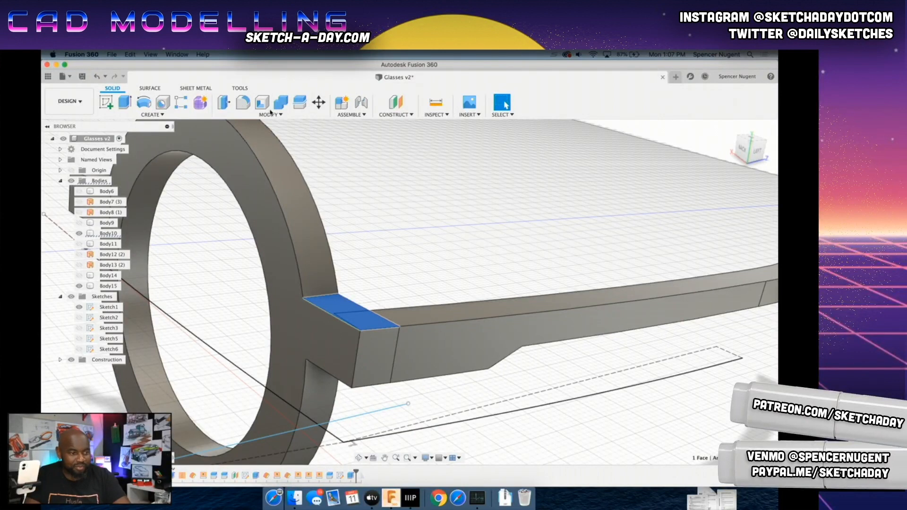
click(753, 140)
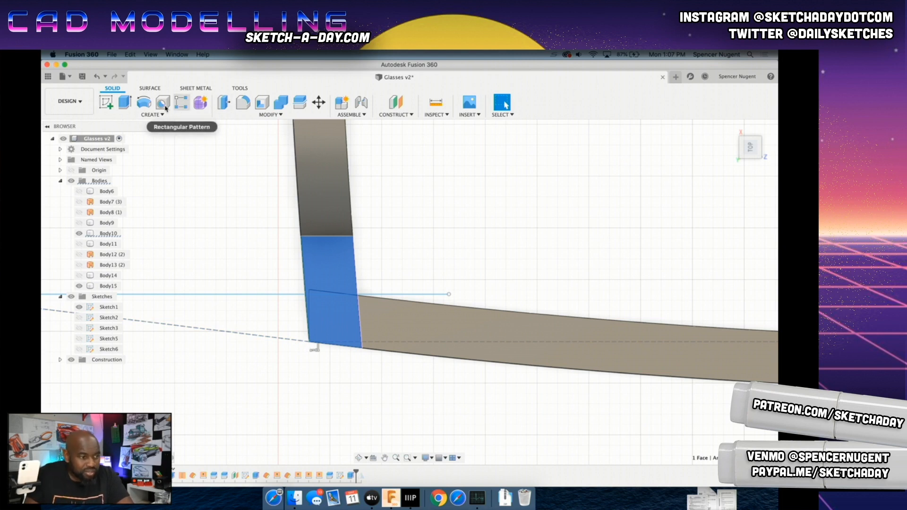
click(371, 349)
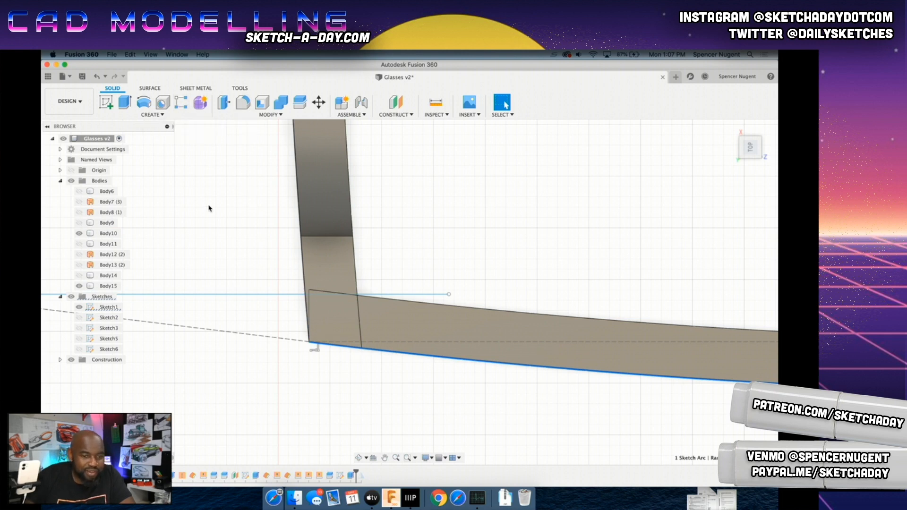
click(328, 268)
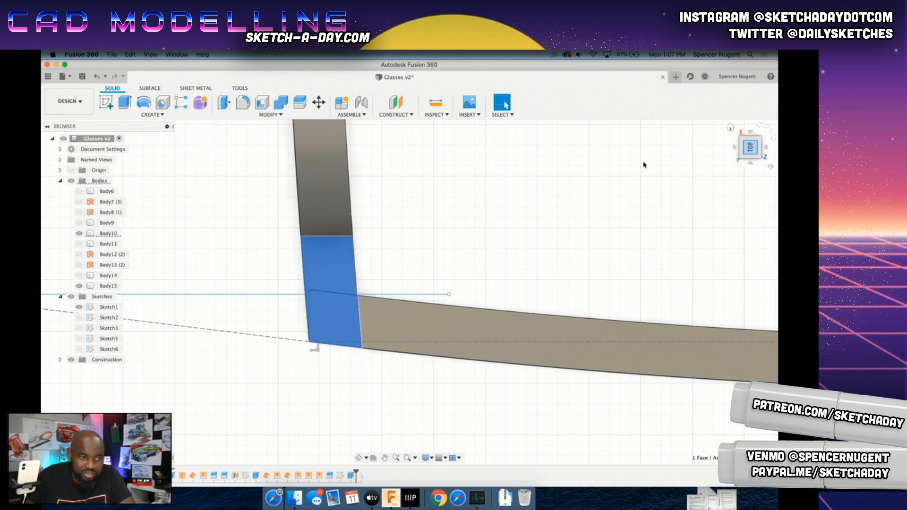
click(106, 103)
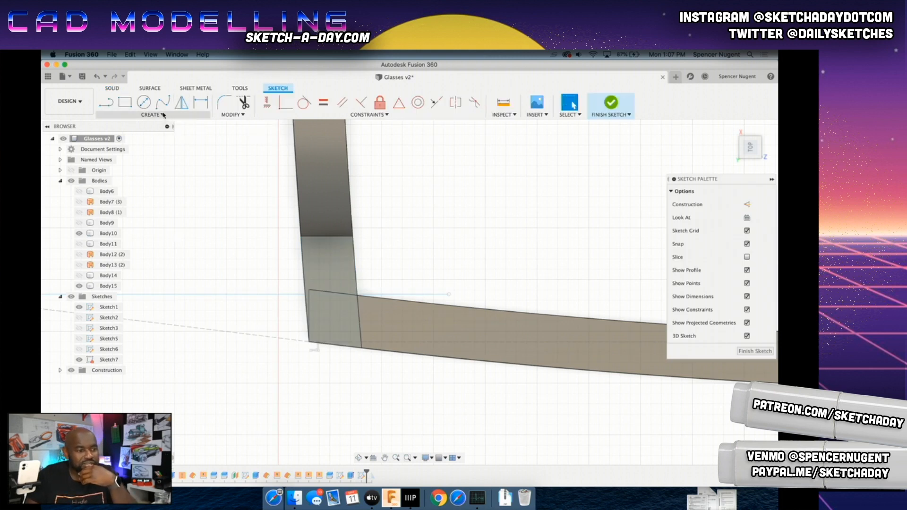
click(156, 115)
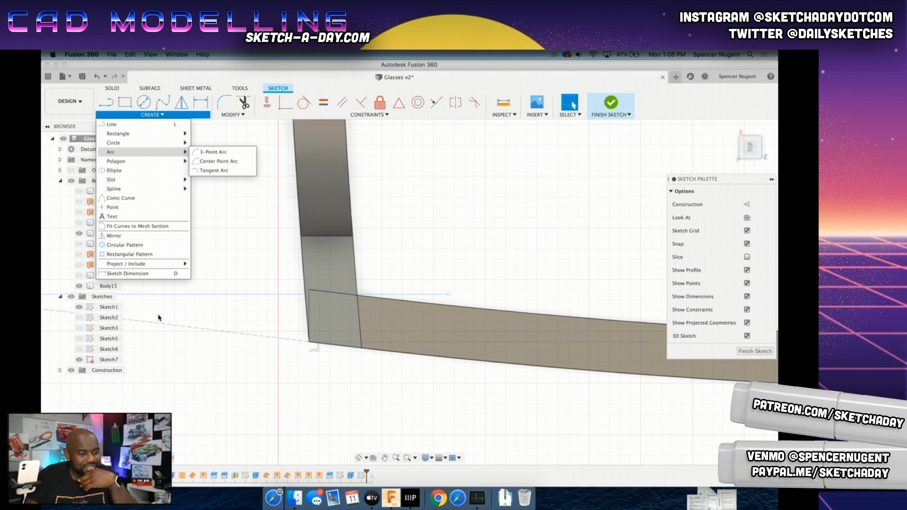
scroll(260, 340, down, 5)
scroll(201, 334, up, 5)
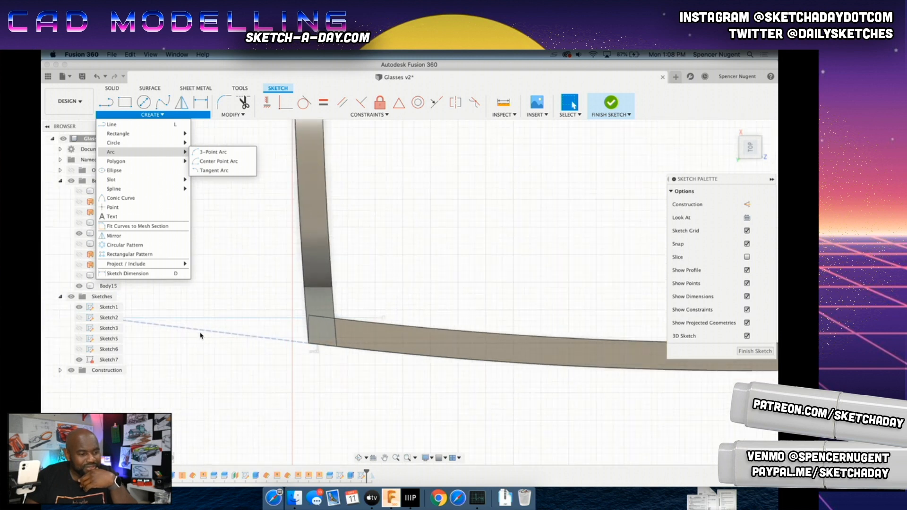
scroll(348, 335, up, 1)
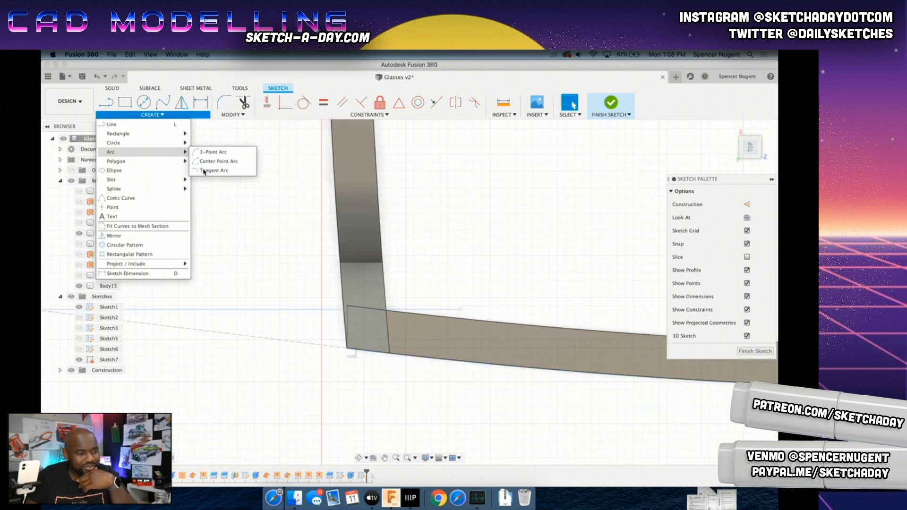
click(110, 123)
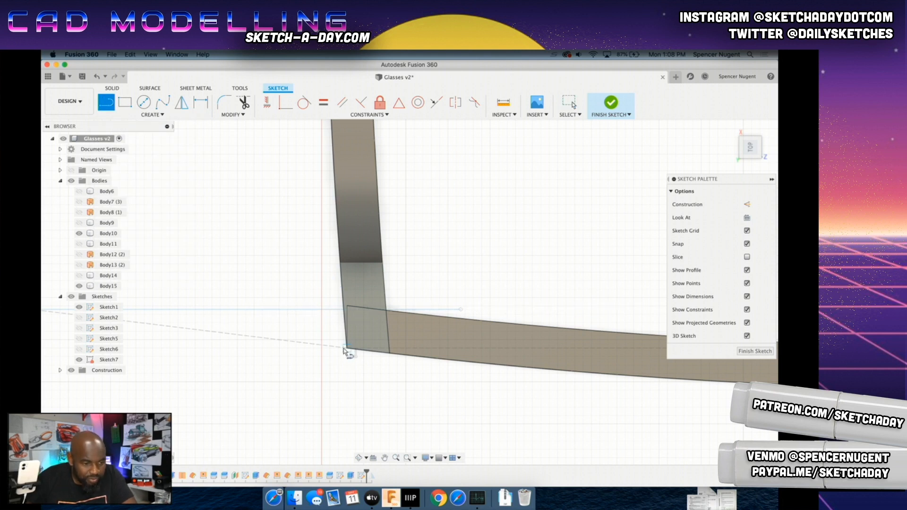
Step: Try to offset the outline of the tab's top face outward by 1 mm with chain selection
click(227, 115)
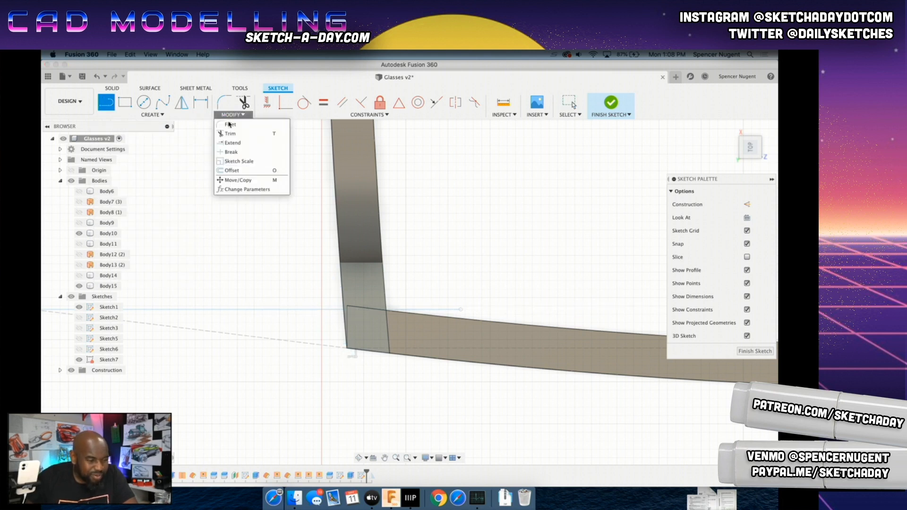
click(232, 170)
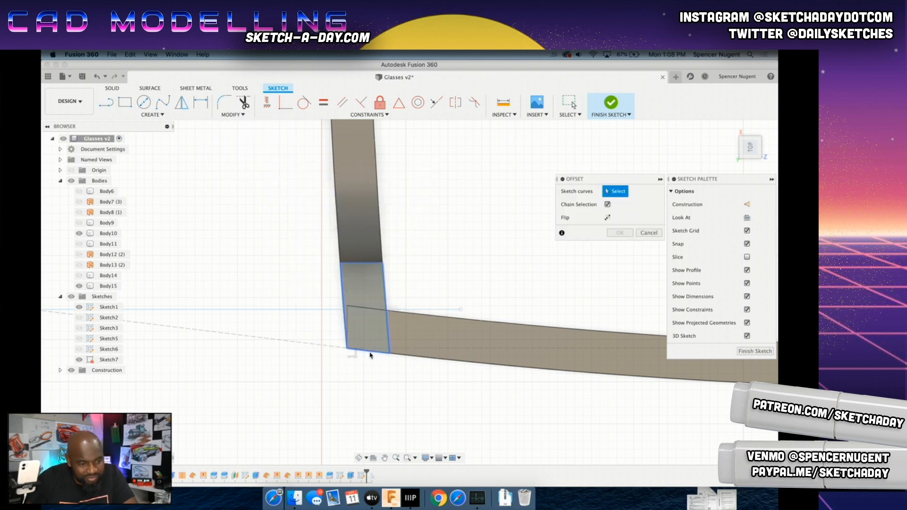
click(369, 352)
scroll(368, 353, up, 2)
scroll(368, 354, up, 2)
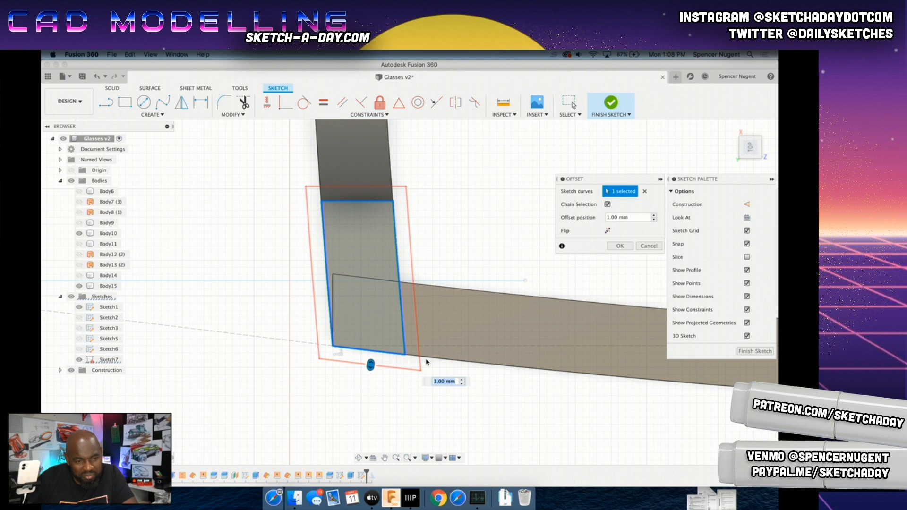
scroll(527, 284, down, 1)
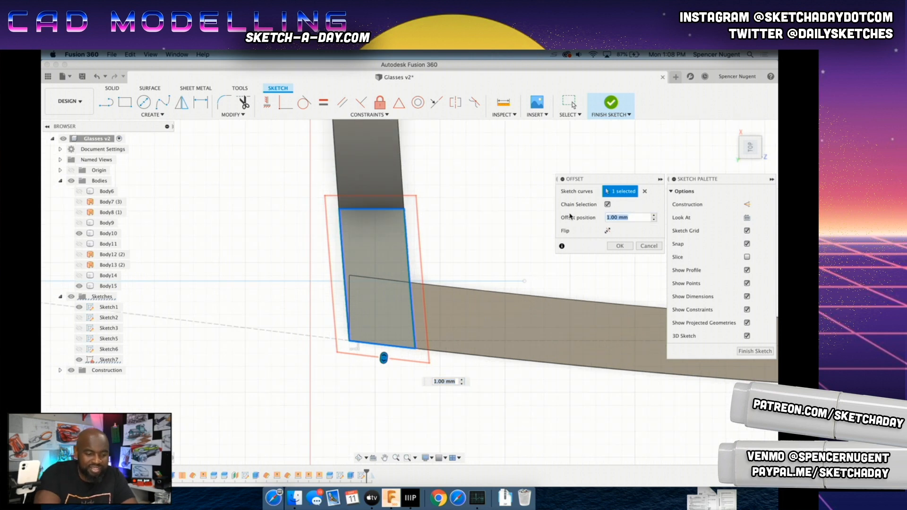
key(Escape)
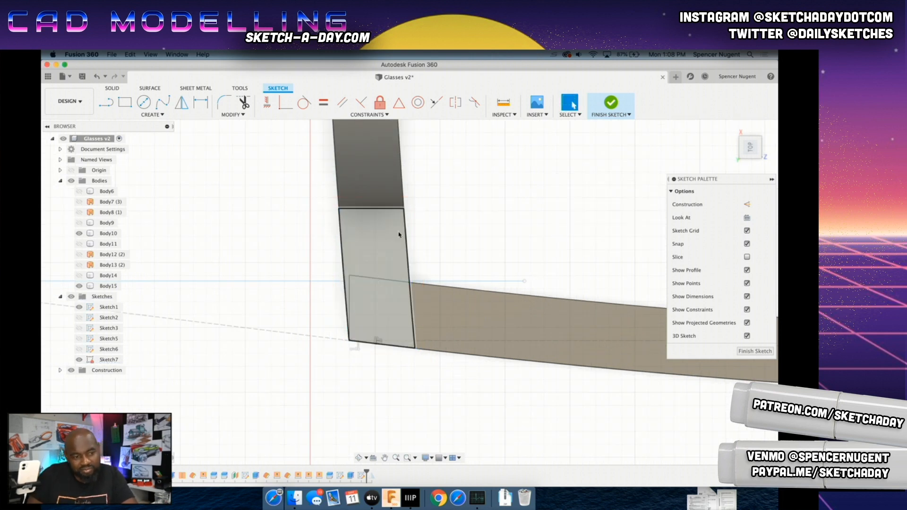
Step: Delete three edges of the projected tab outline and stretch the remaining outer arc well forward of the frame, clear of the temple arm's edge
click(343, 214)
click(437, 235)
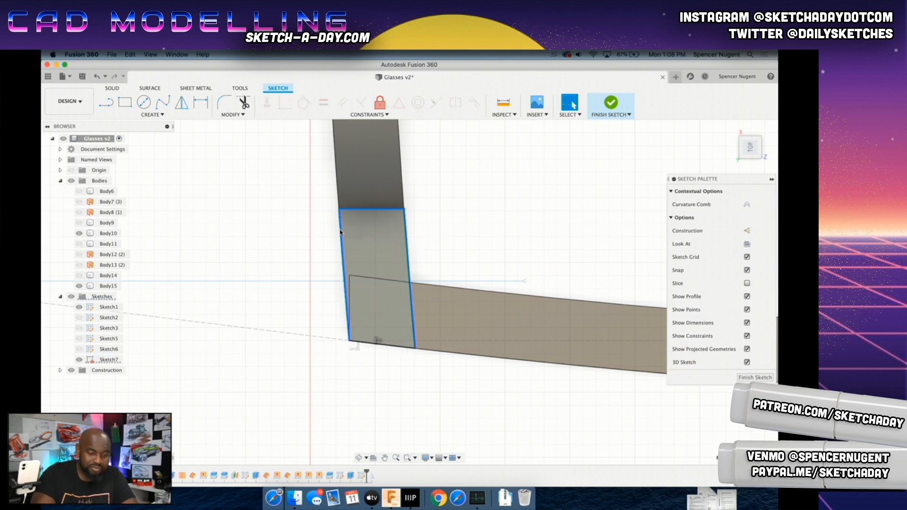
mouse_move(350, 343)
mouse_down()
mouse_move(209, 338)
mouse_move(121, 288)
mouse_up()
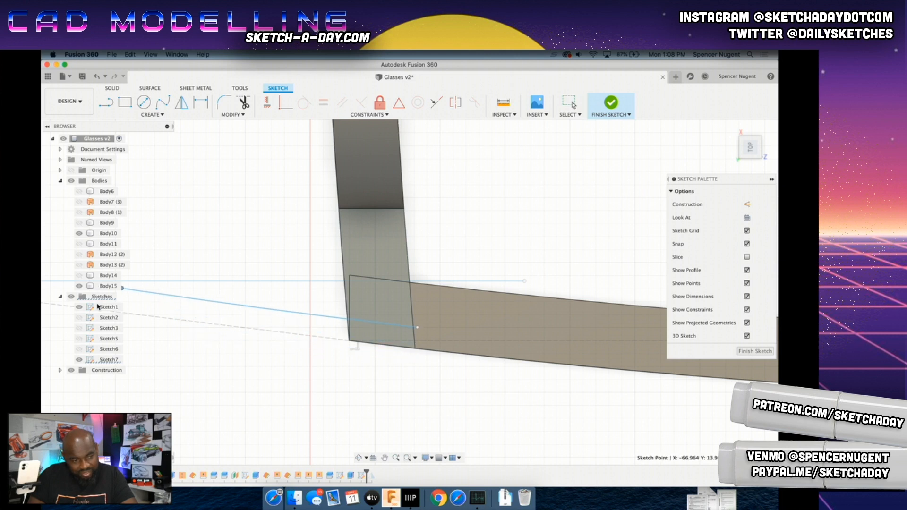
drag(314, 312, 336, 359)
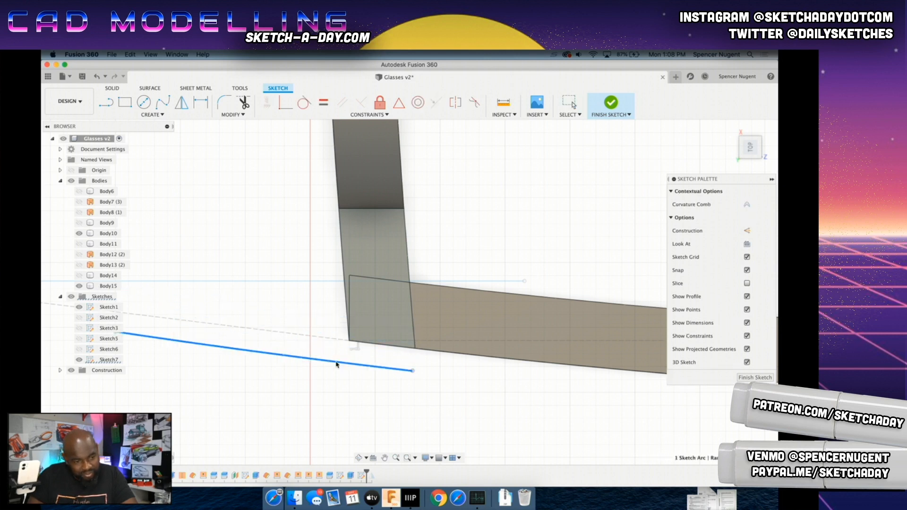
Step: Make the arc concentric with the temple arm's outer edge and move its end point onto the outer front corner of the joint
shift+click(370, 343)
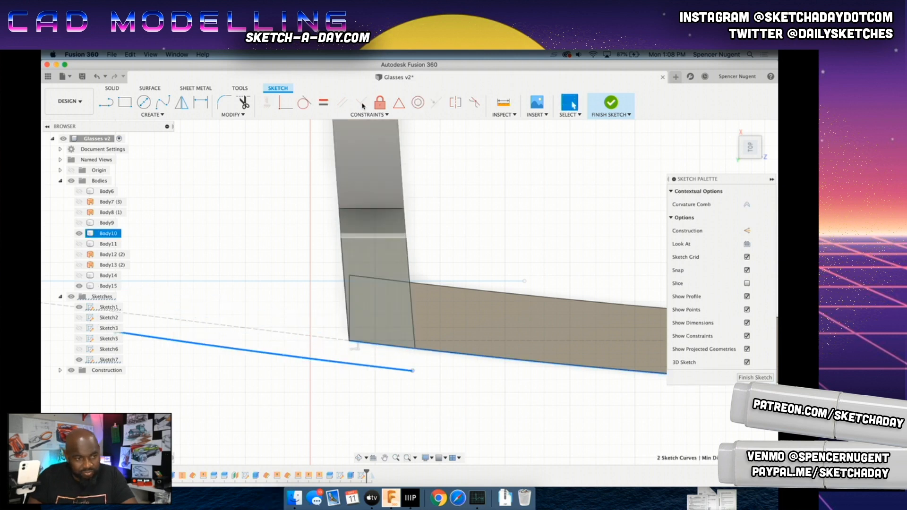
click(418, 102)
key(Escape)
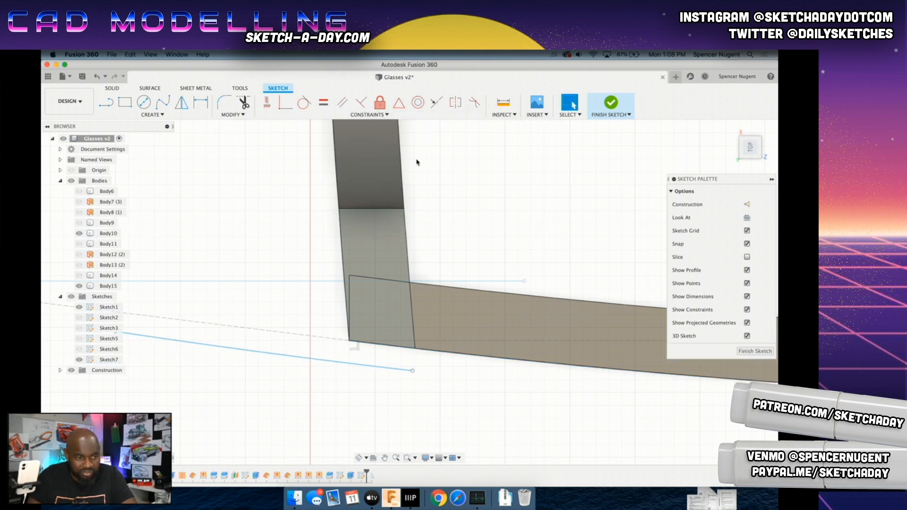
drag(412, 370, 350, 343)
scroll(277, 310, down, 5)
scroll(263, 291, up, 4)
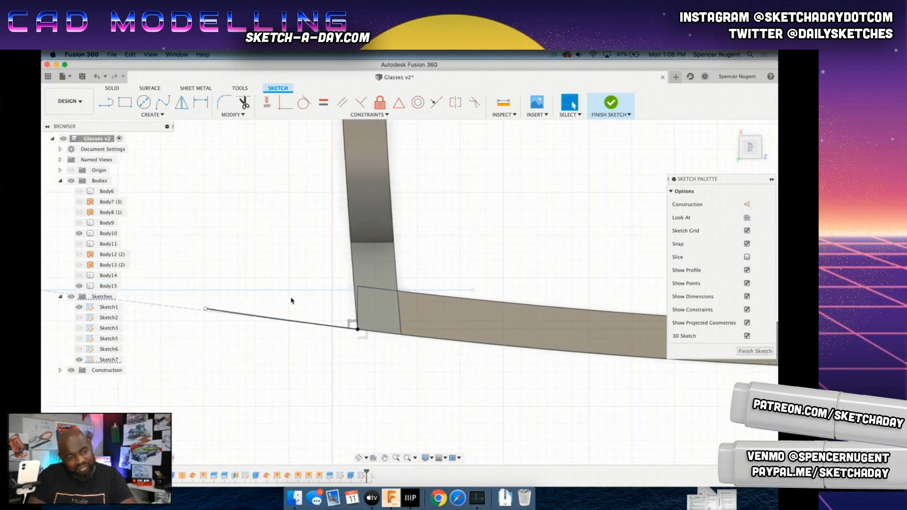
scroll(291, 301, up, 2)
scroll(383, 287, up, 1)
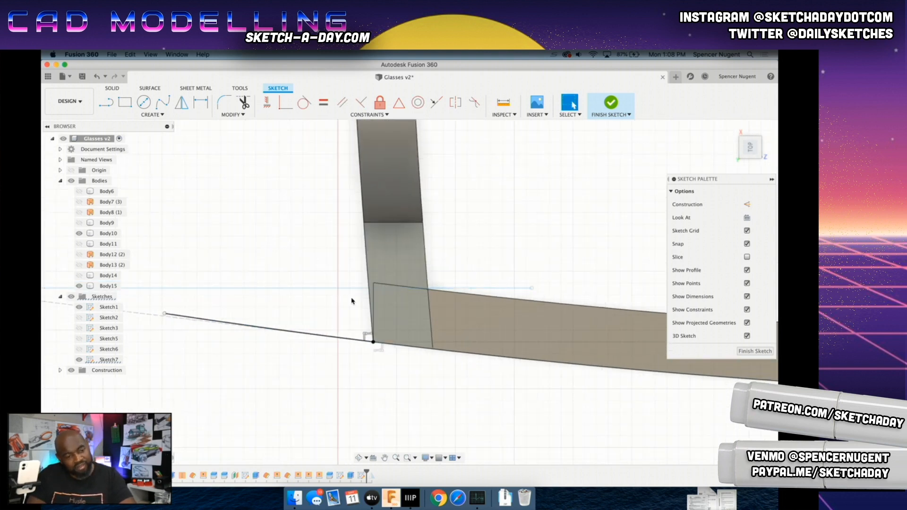
scroll(299, 330, down, 1)
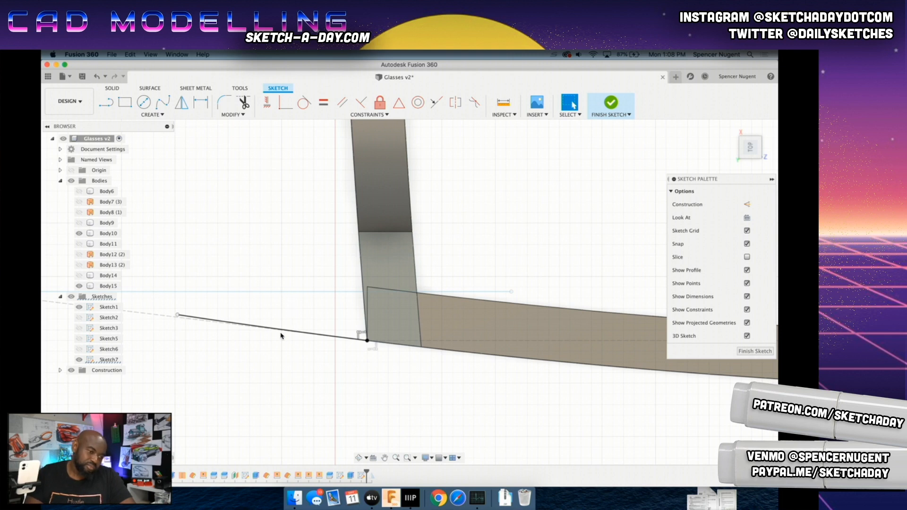
Step: Offset the sketch arc 5 mm inward, towards the temple arm's inner edge
click(443, 296)
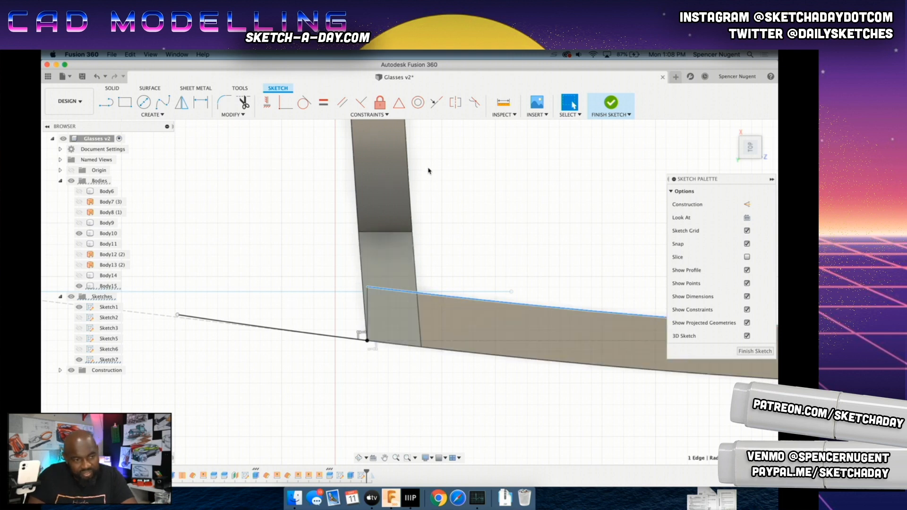
click(231, 114)
click(231, 171)
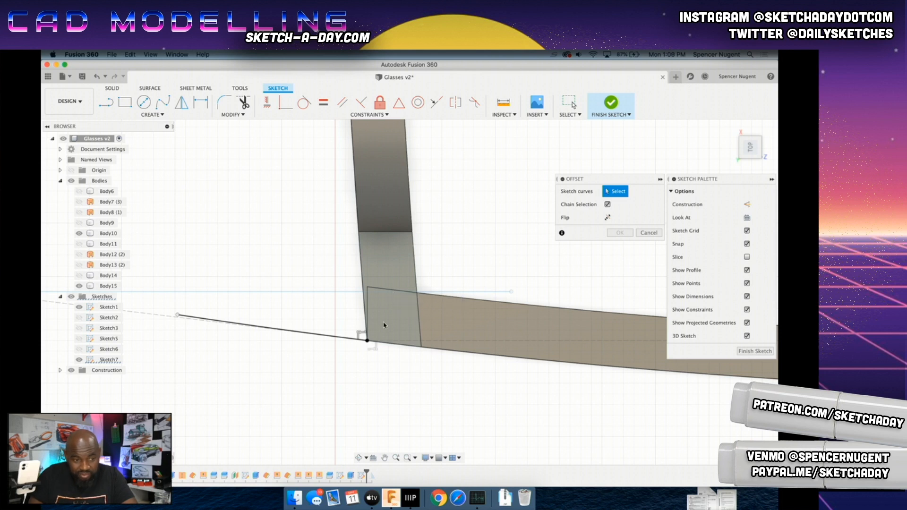
click(356, 340)
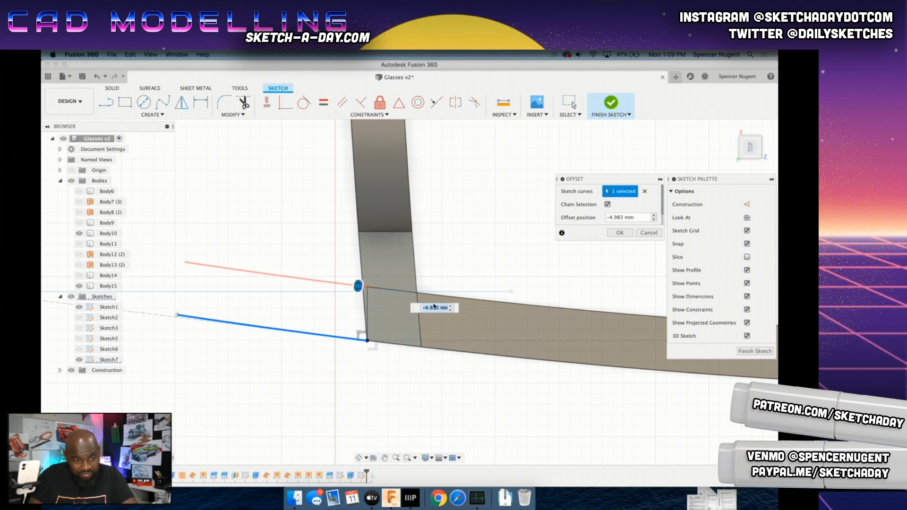
key(Return)
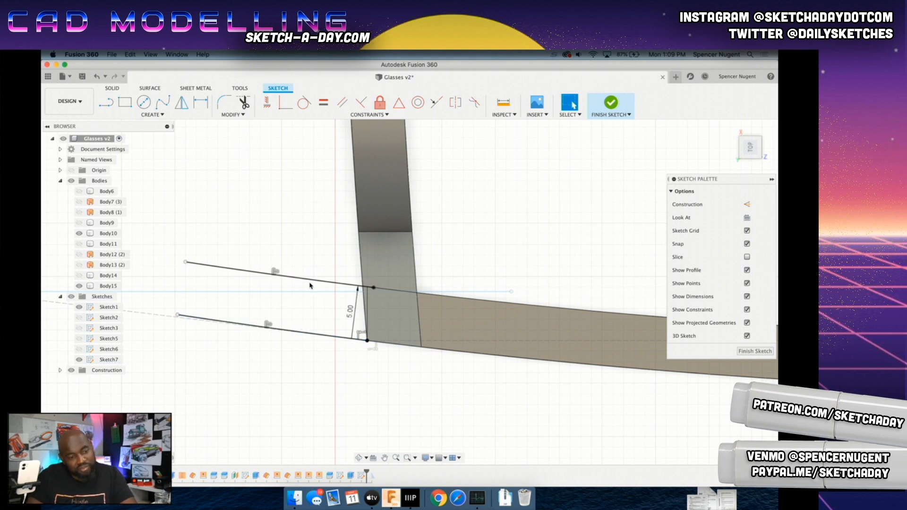
Step: Draw a straight line joining the two offset arcs a short distance in front of the frame
click(107, 102)
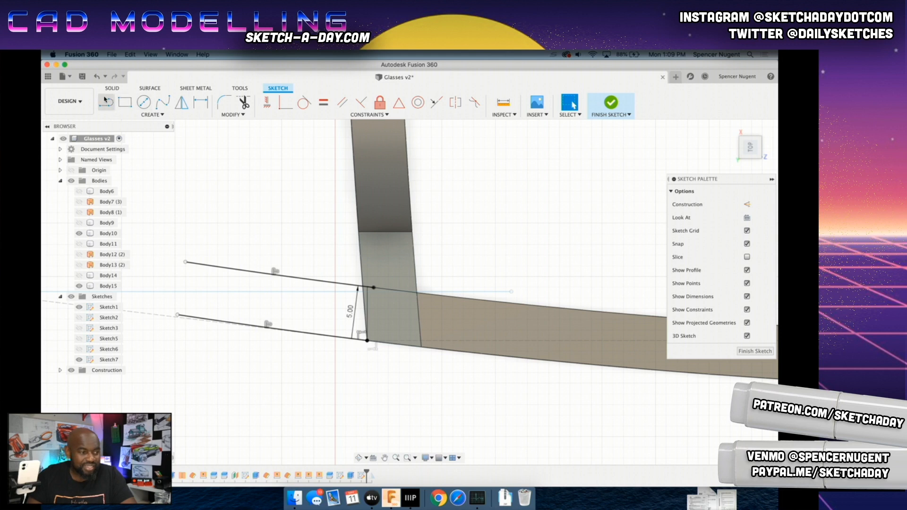
click(328, 287)
click(328, 335)
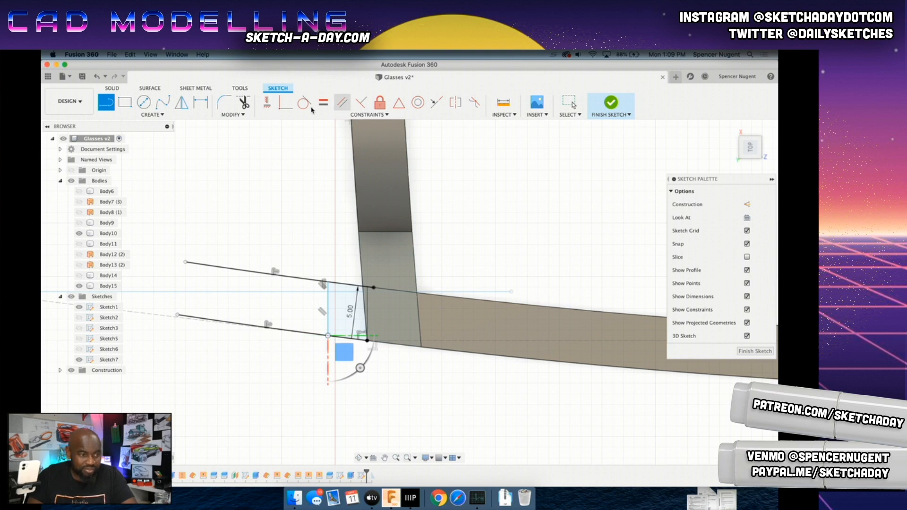
click(244, 102)
key(Escape)
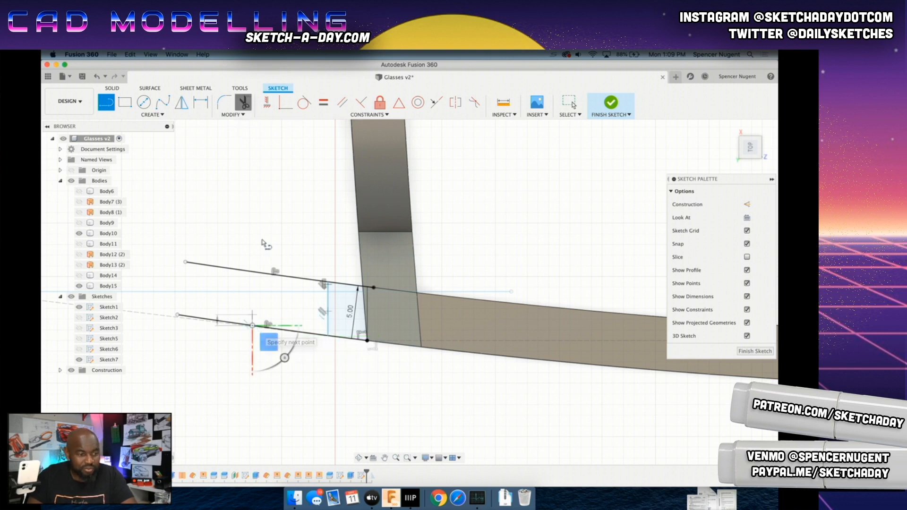
Step: Trim away the parts of both arcs that extend forward beyond the connecting line
click(244, 106)
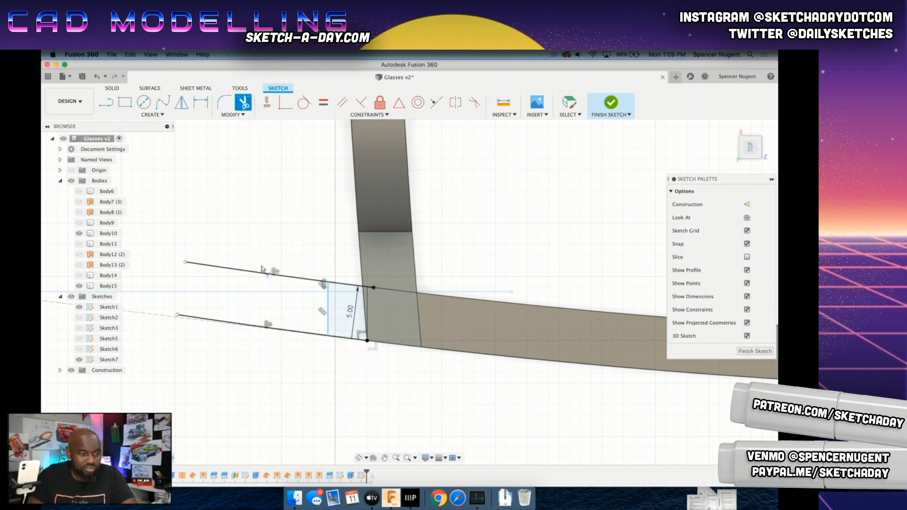
click(271, 273)
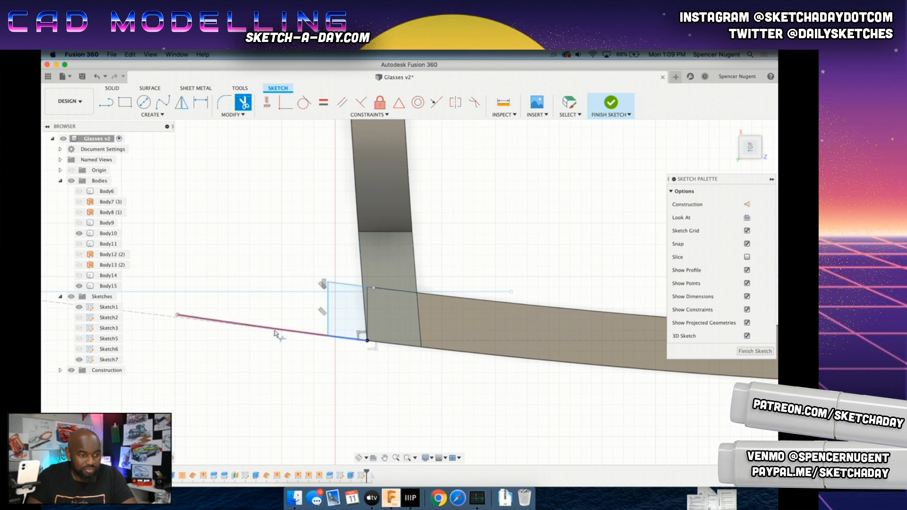
click(279, 328)
Step: Close the sketch shape with a line between the arcs' ends at the frame joint
key(l)
click(374, 287)
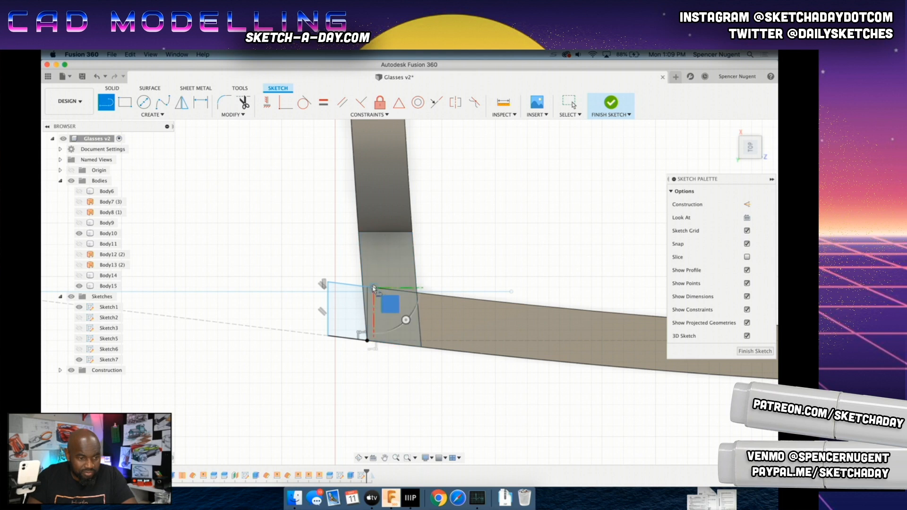
click(367, 340)
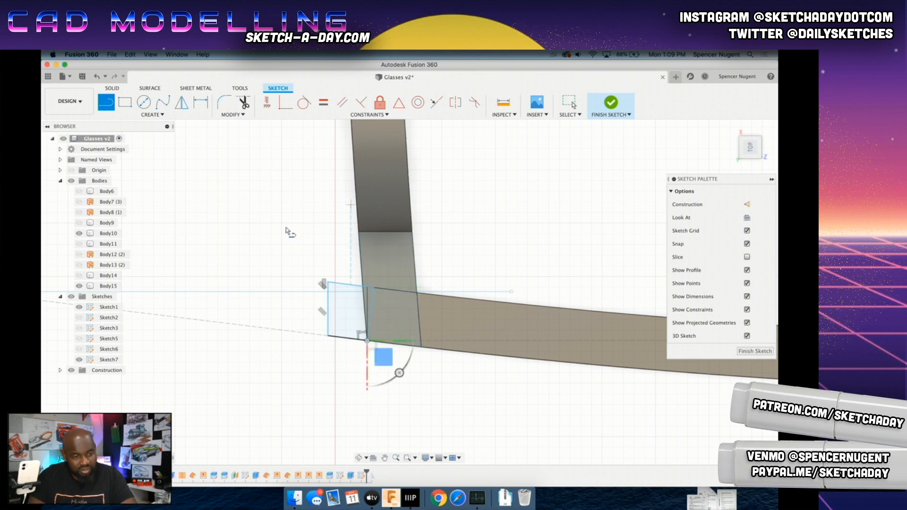
click(112, 88)
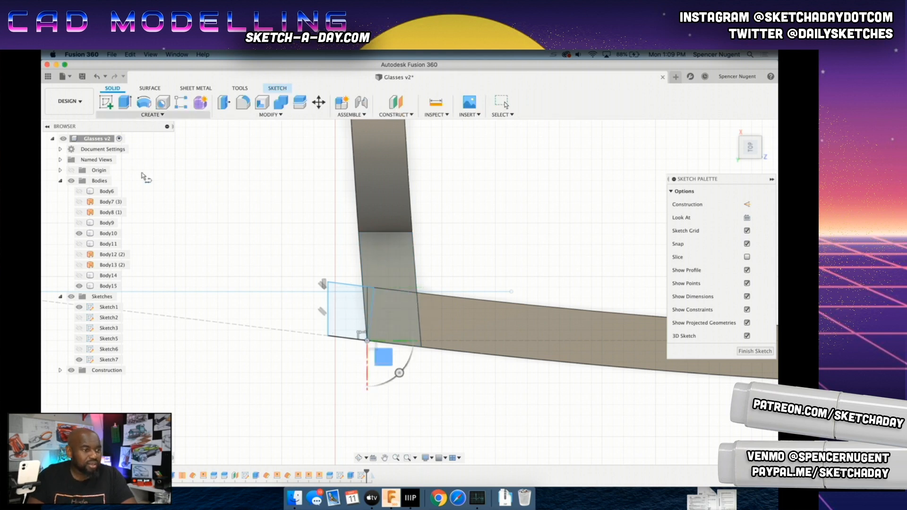
click(125, 102)
scroll(249, 369, up, 1)
scroll(273, 375, down, 1)
scroll(324, 327, up, 1)
click(340, 319)
key(Escape)
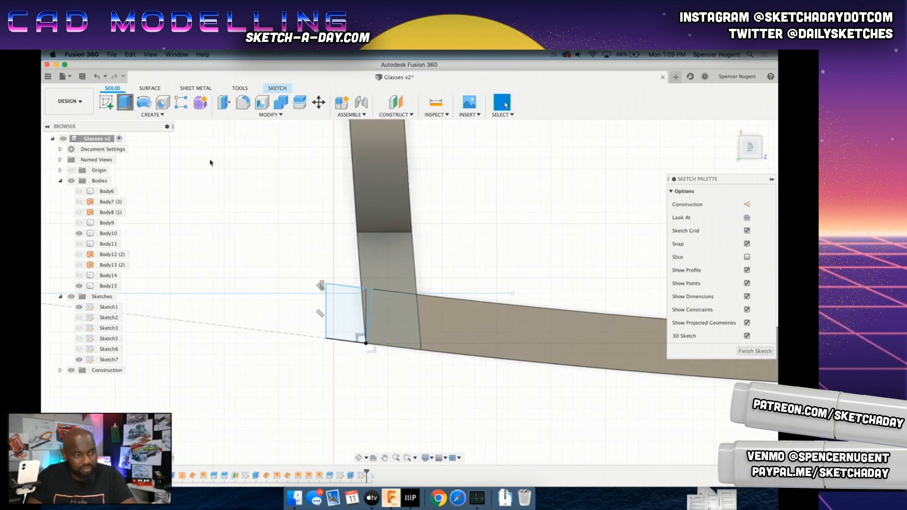
Step: Select the closed four-sided profile in front of the frame tab and finish the sketch
click(339, 305)
click(340, 305)
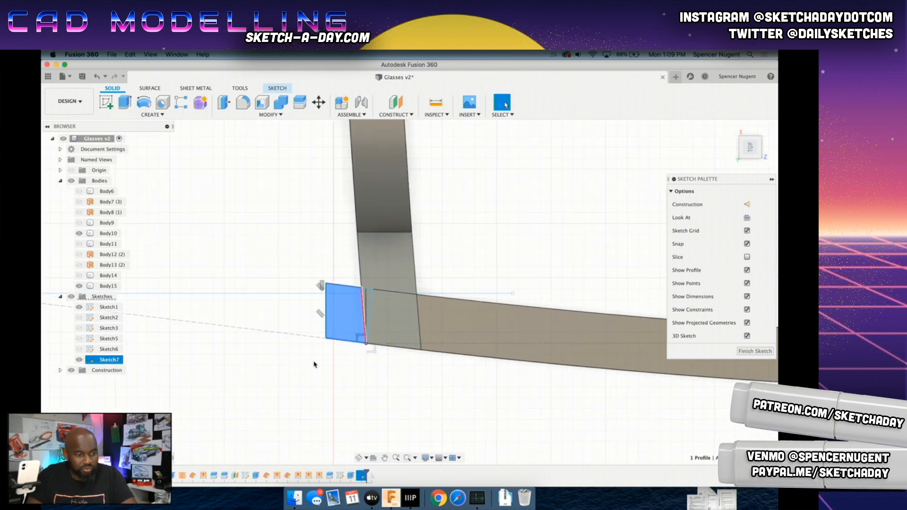
scroll(363, 331, up, 1)
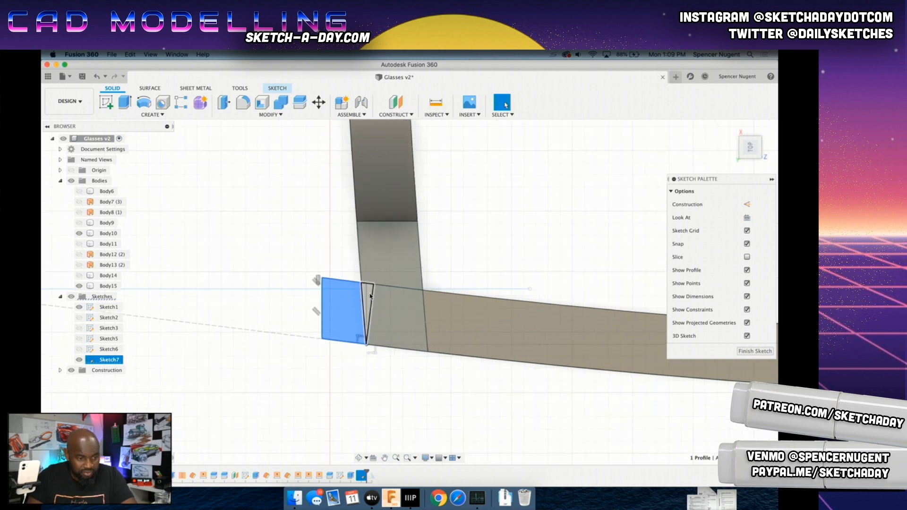
scroll(370, 302, up, 1)
click(369, 301)
scroll(364, 309, down, 1)
click(361, 314)
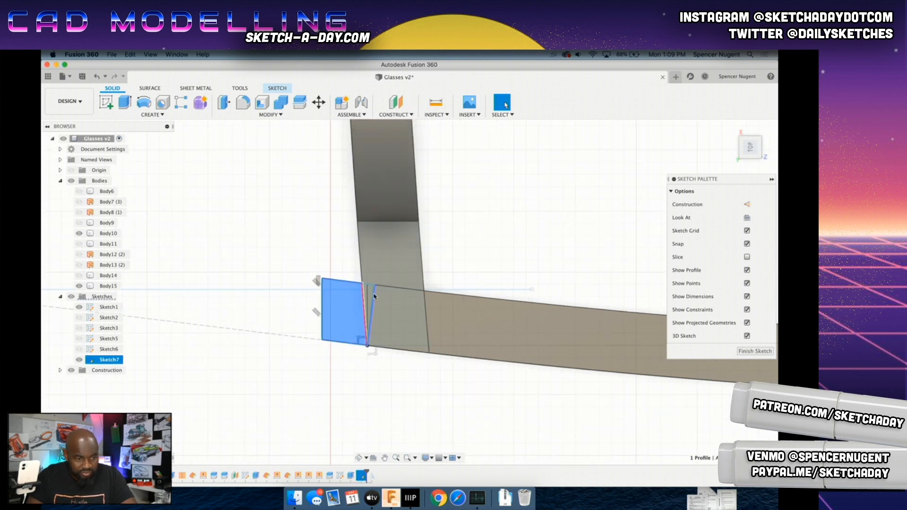
shift+middle_drag(322, 409, 395, 365)
click(755, 351)
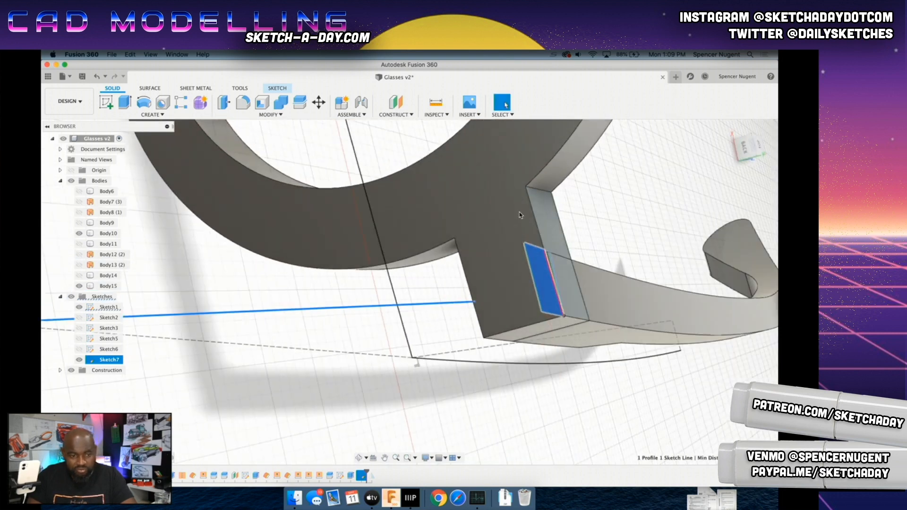
Step: Extrude the four-sided profile together with the adjoining sliver by -3 mm, one-sided, with the Join operation
click(125, 102)
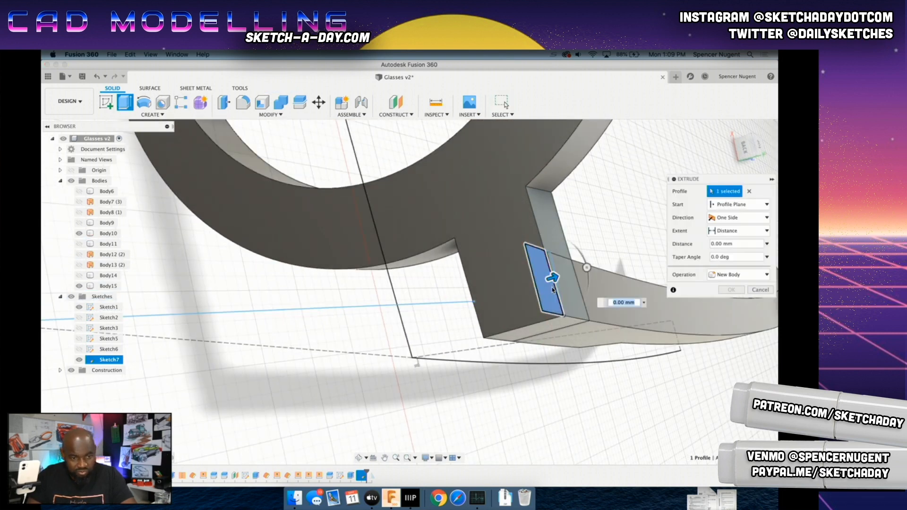
click(552, 261)
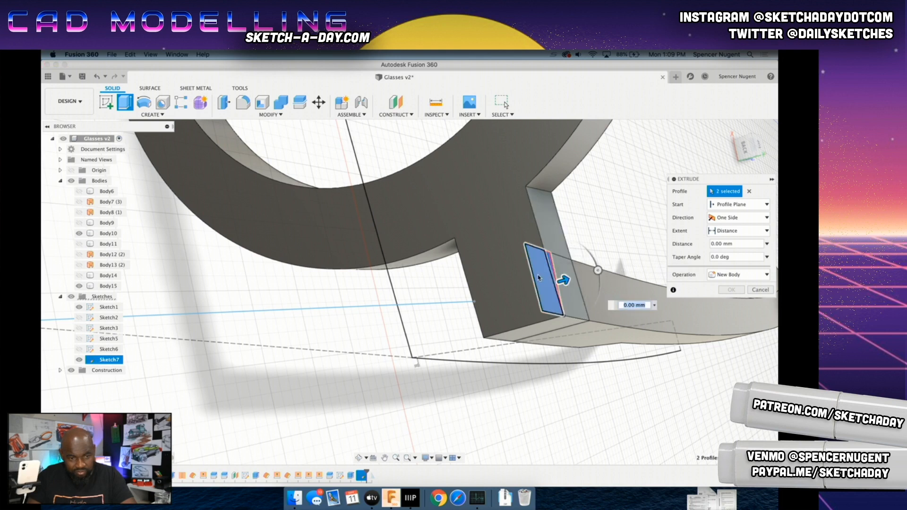
drag(565, 280, 513, 298)
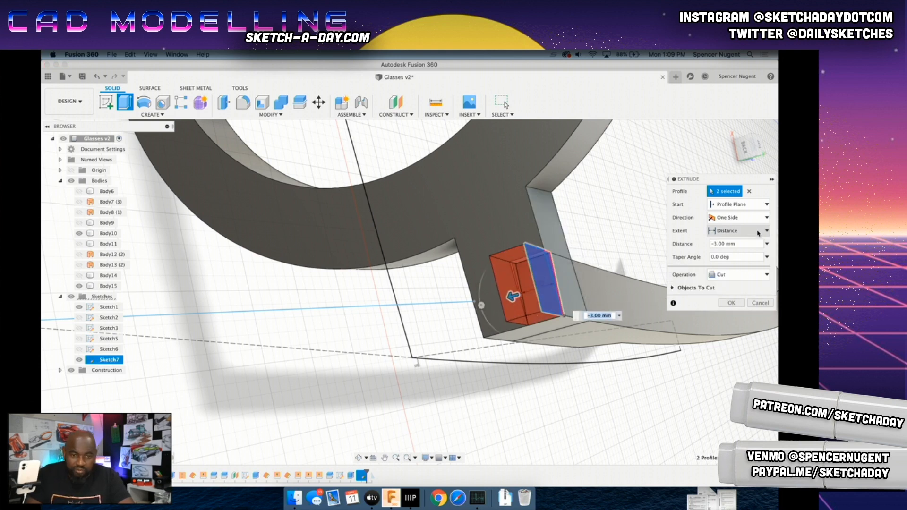
click(740, 275)
click(735, 287)
click(740, 218)
click(690, 235)
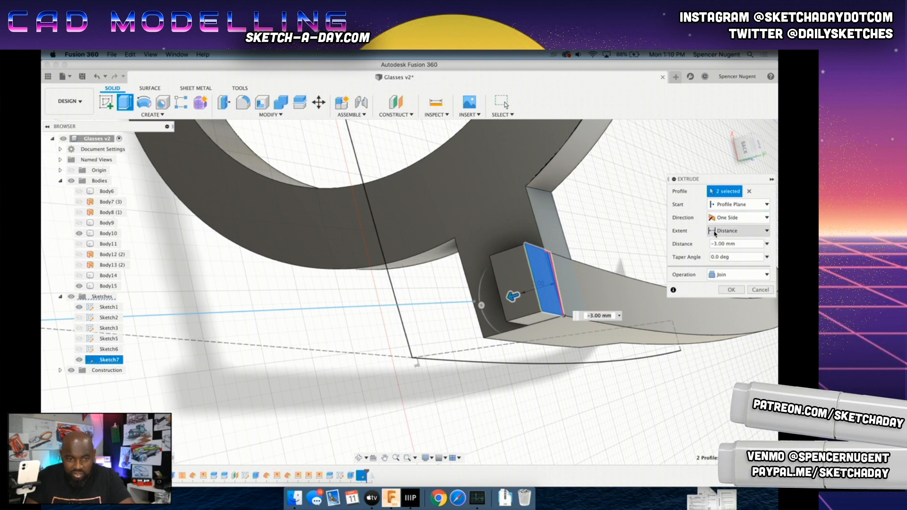
Step: Change the extrusion's extent to To Object, ending at the opposite face of the tab and temple arm, and complete the joined block
click(740, 230)
click(730, 240)
shift+middle_drag(437, 373, 478, 331)
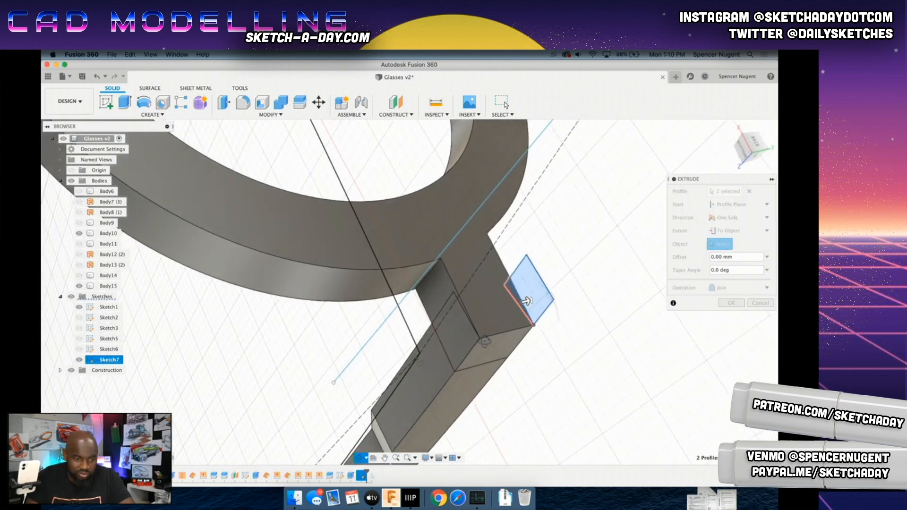
click(498, 316)
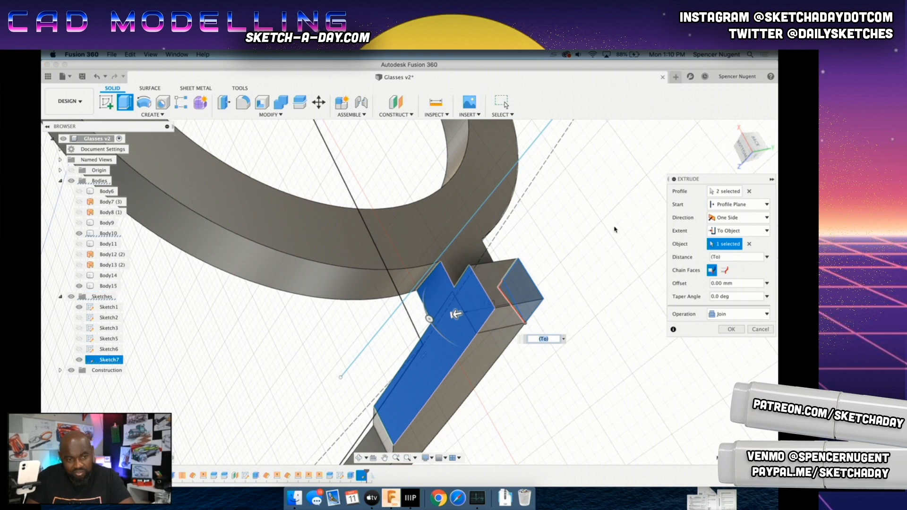
scroll(636, 227, down, 1)
click(731, 330)
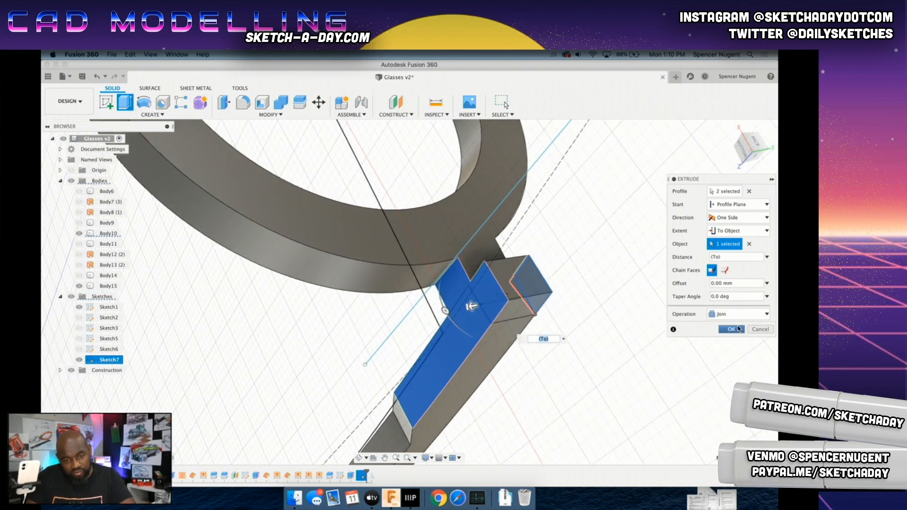
Step: Examine the extruded block at the corner of frame and temple arm from above and from the front
shift+middle_drag(580, 345, 512, 365)
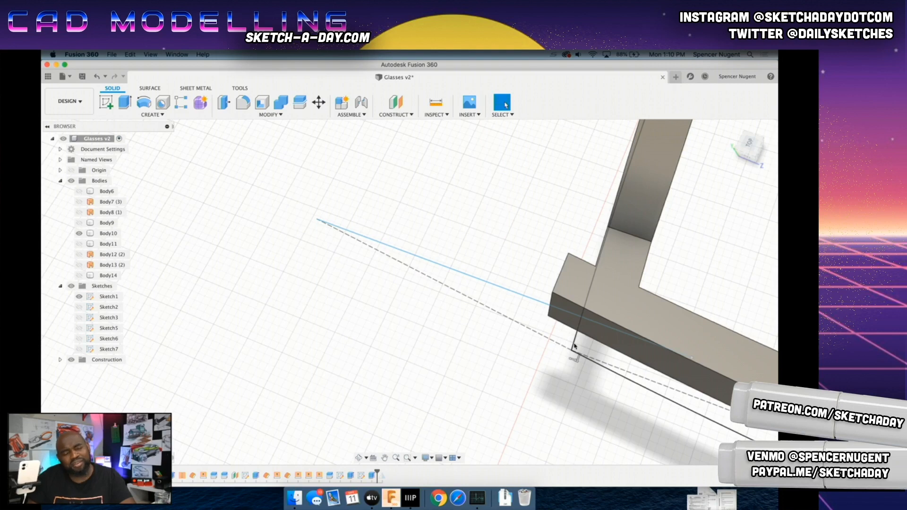
scroll(607, 348, up, 2)
scroll(610, 349, down, 6)
scroll(610, 313, up, 3)
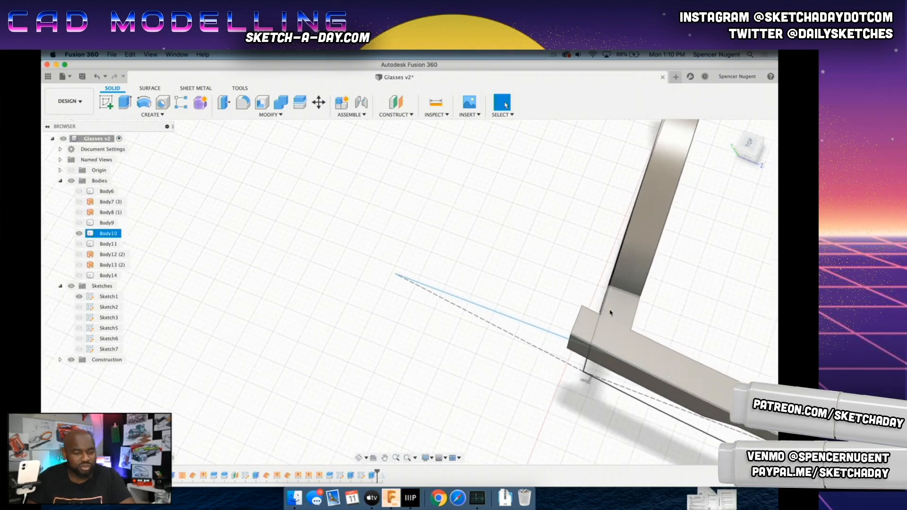
scroll(561, 346, up, 2)
shift+middle_drag(537, 361, 660, 380)
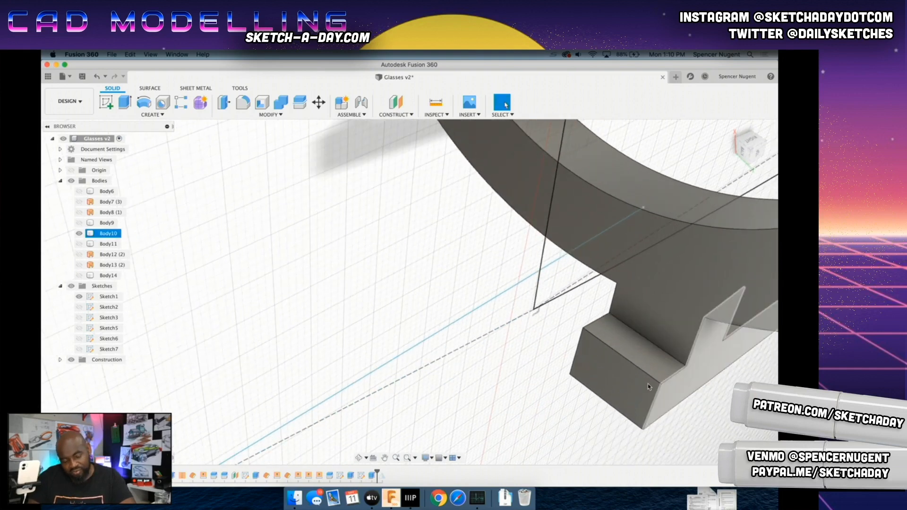
Step: Roll the history marker forward to the end of the timeline to restore the mirrored half of the glasses
scroll(546, 333, down, 1)
shift+middle_drag(679, 381, 665, 324)
scroll(666, 324, down, 4)
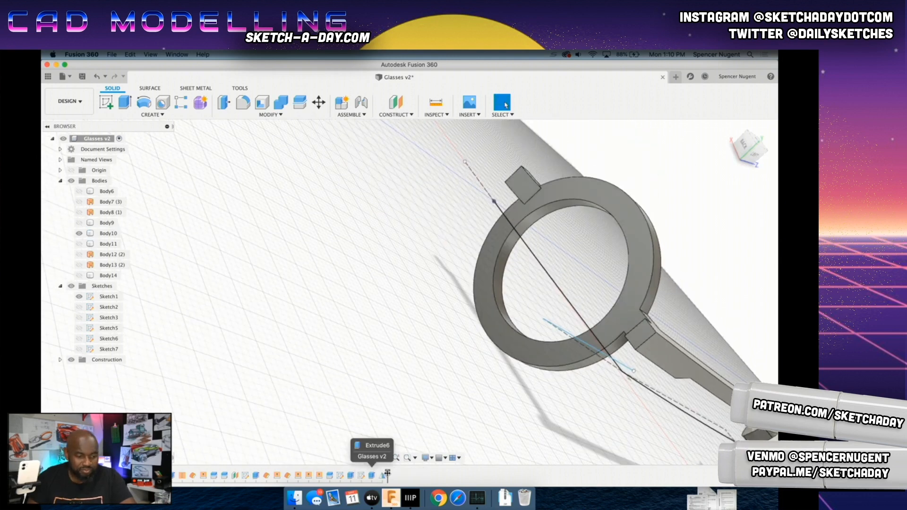
drag(378, 473, 387, 473)
scroll(449, 194, down, 5)
scroll(444, 166, up, 5)
shift+middle_drag(436, 168, 332, 183)
mouse_move(466, 264)
shift+middle_down()
mouse_move(441, 241)
mouse_move(463, 257)
shift+middle_up()
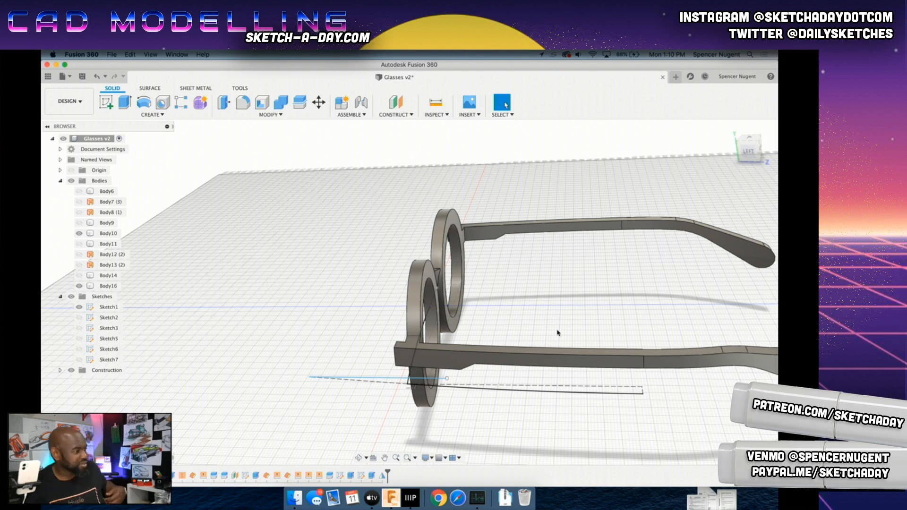
Step: Preview a zebra analysis on the near half of the glasses to check its surfaces, and discard the analysis
scroll(576, 331, up, 2)
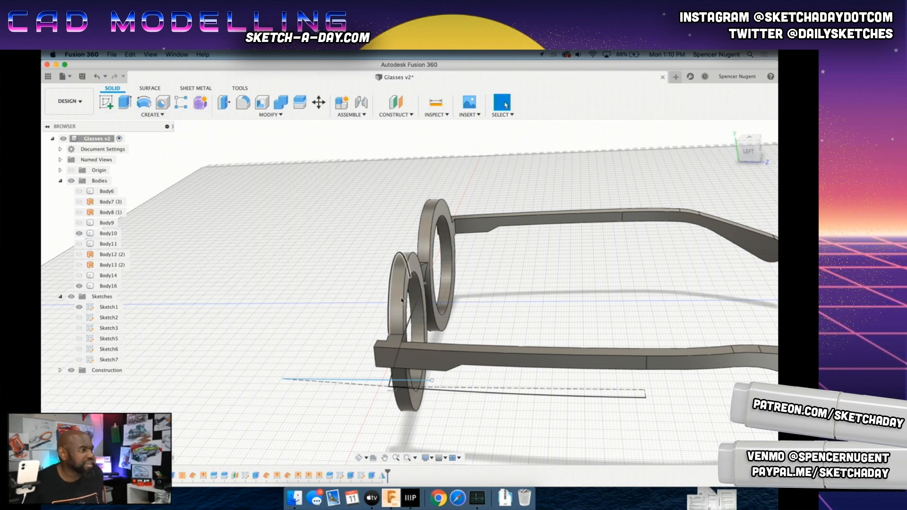
click(616, 355)
scroll(617, 355, down, 5)
scroll(690, 362, up, 5)
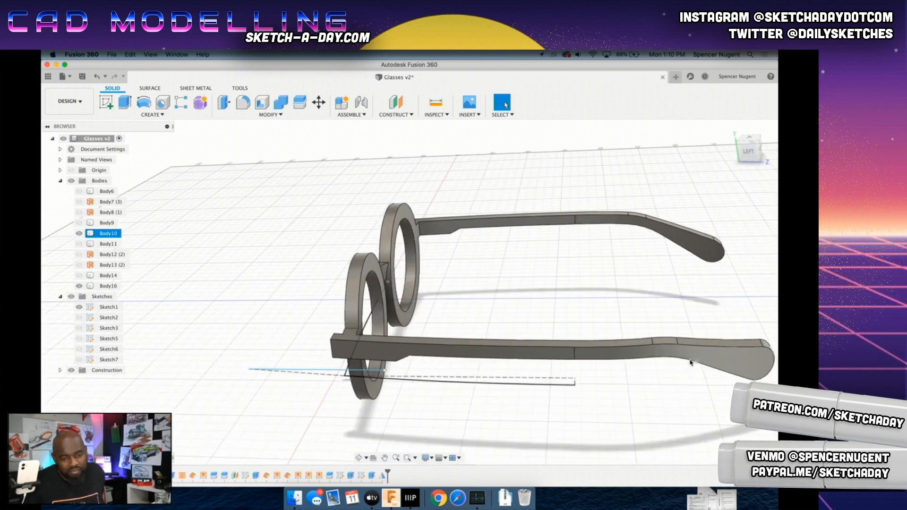
scroll(587, 335, up, 2)
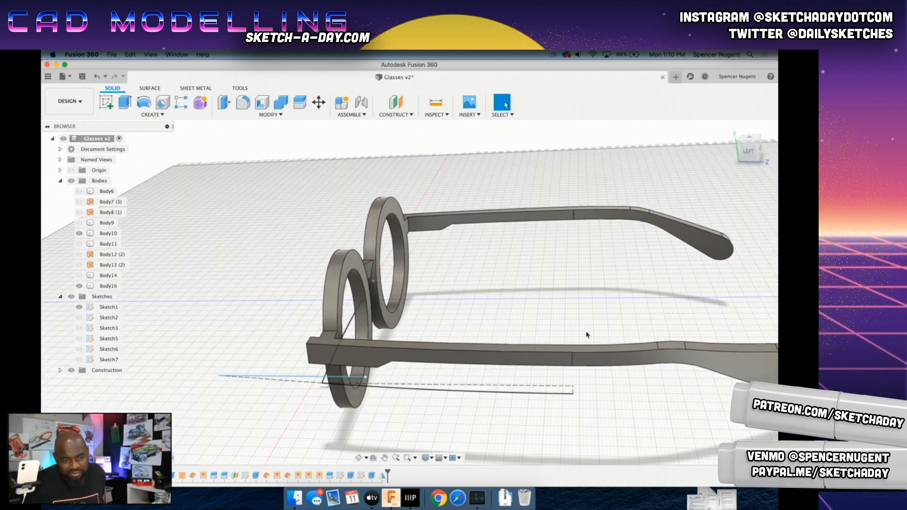
click(436, 115)
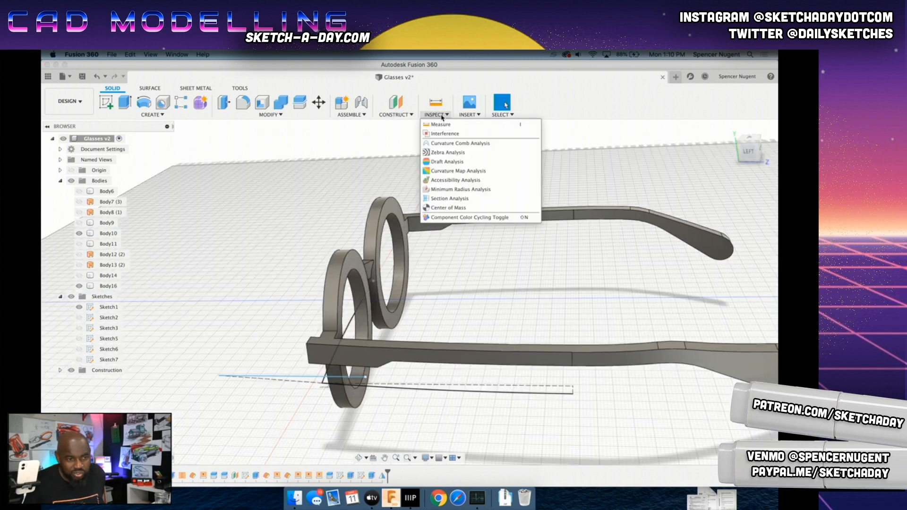
click(444, 155)
click(641, 352)
middle_drag(581, 405, 578, 381)
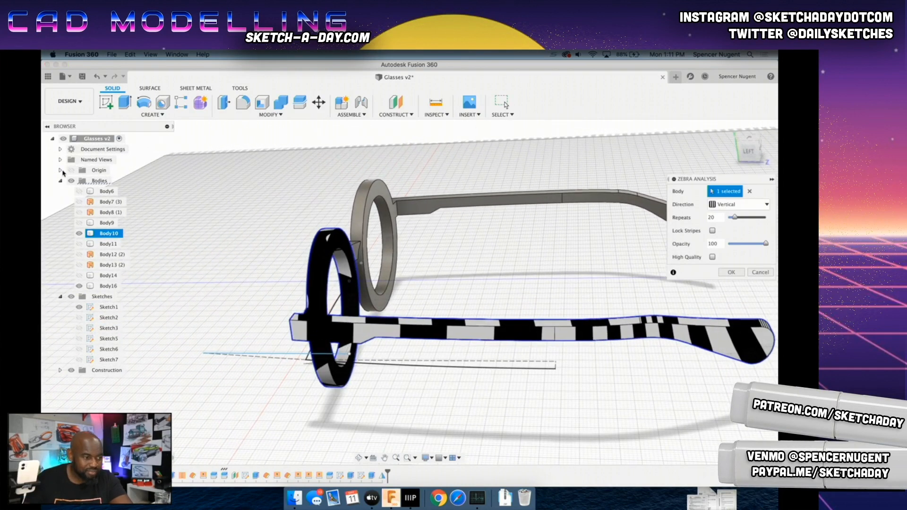
click(60, 170)
click(61, 170)
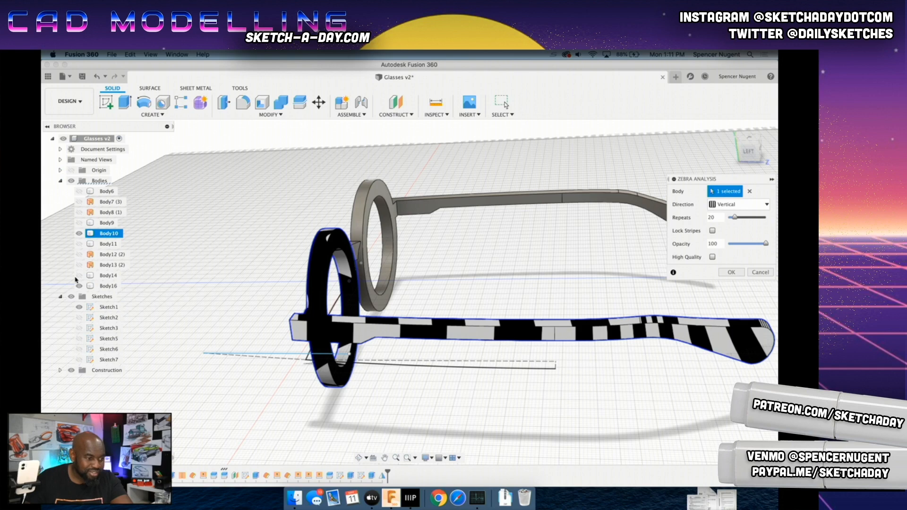
click(761, 272)
shift+middle_drag(401, 398, 506, 326)
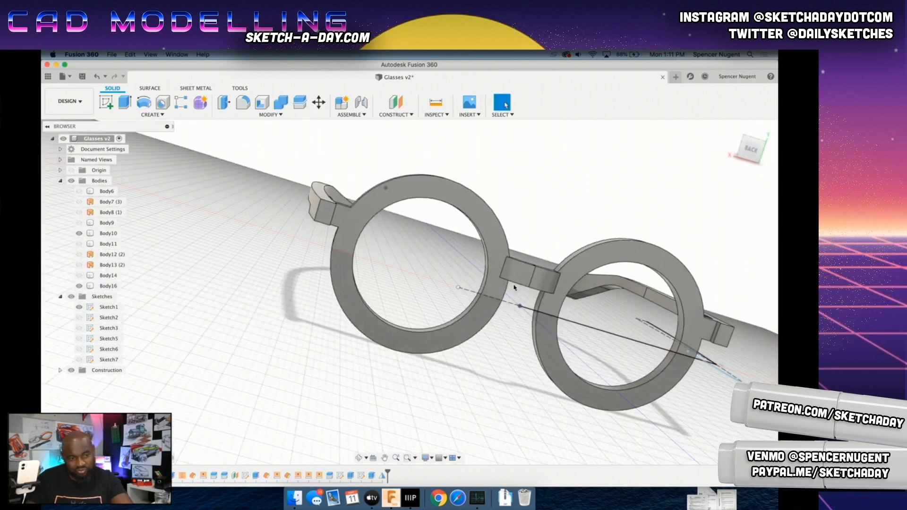
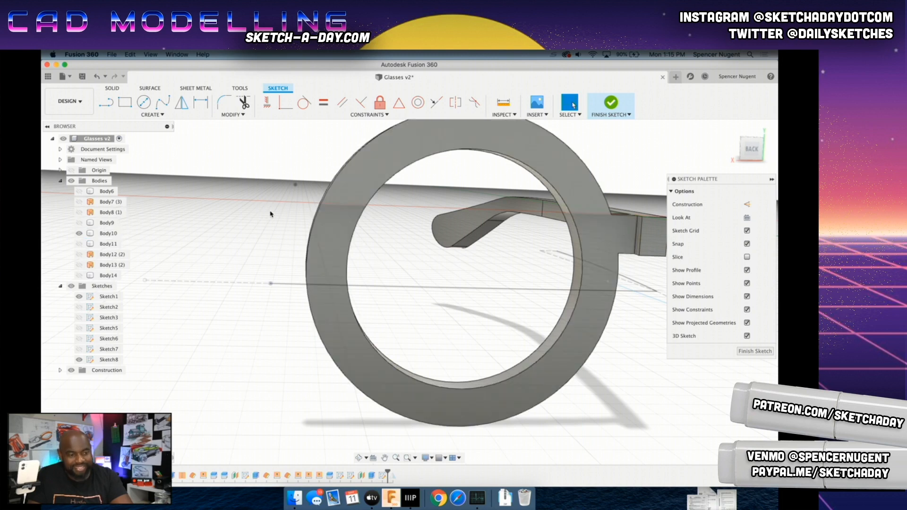
Step: Finish the open sketch on the lens ring and delete it from the model history
click(364, 212)
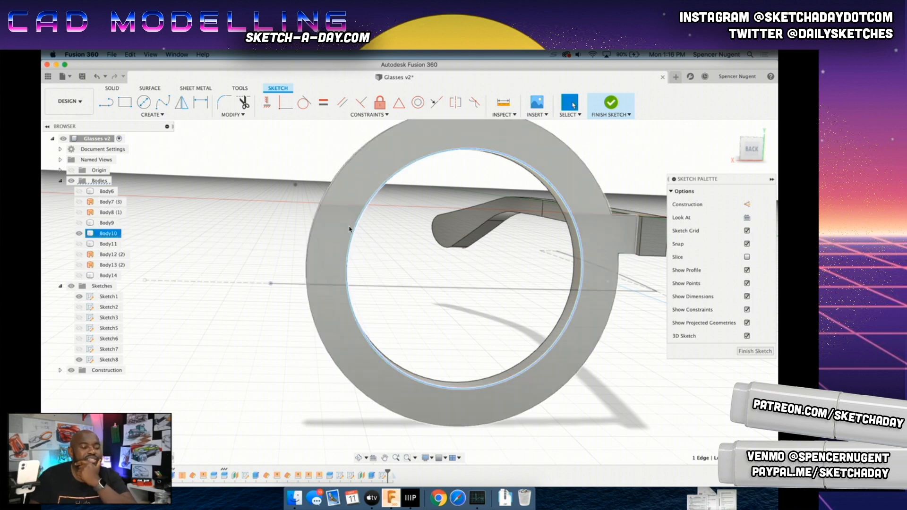
click(60, 181)
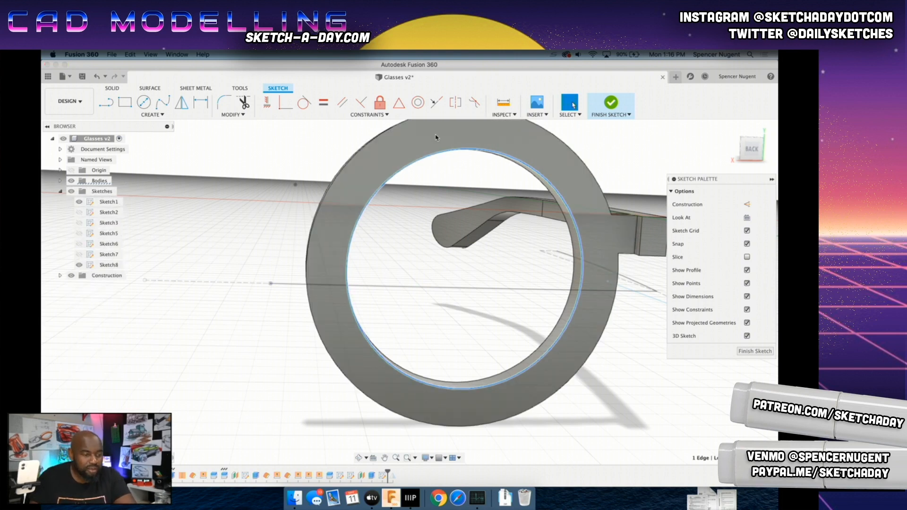
shift+middle_drag(236, 294, 239, 298)
scroll(288, 239, up, 3)
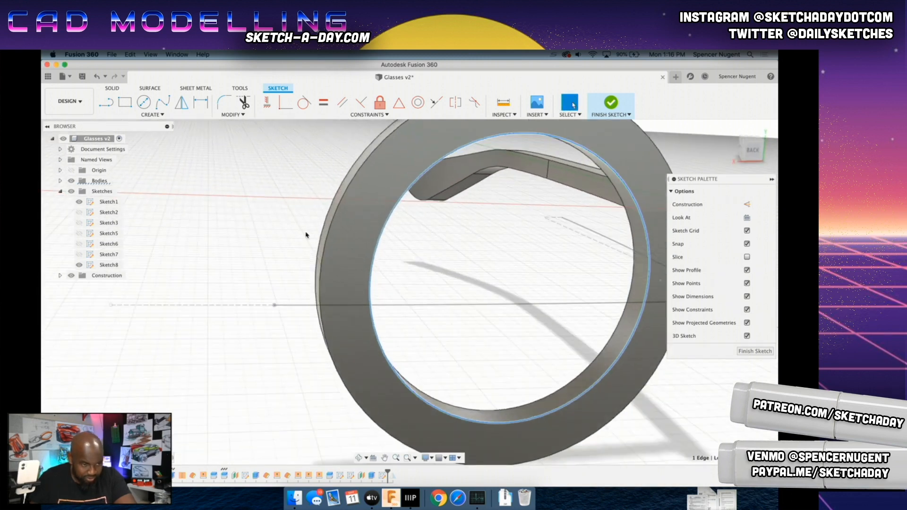
scroll(394, 228, down, 3)
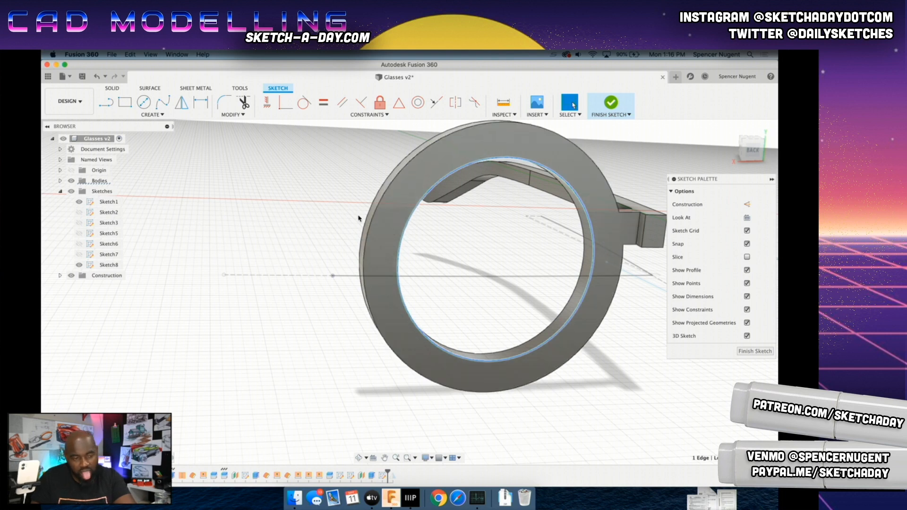
click(383, 223)
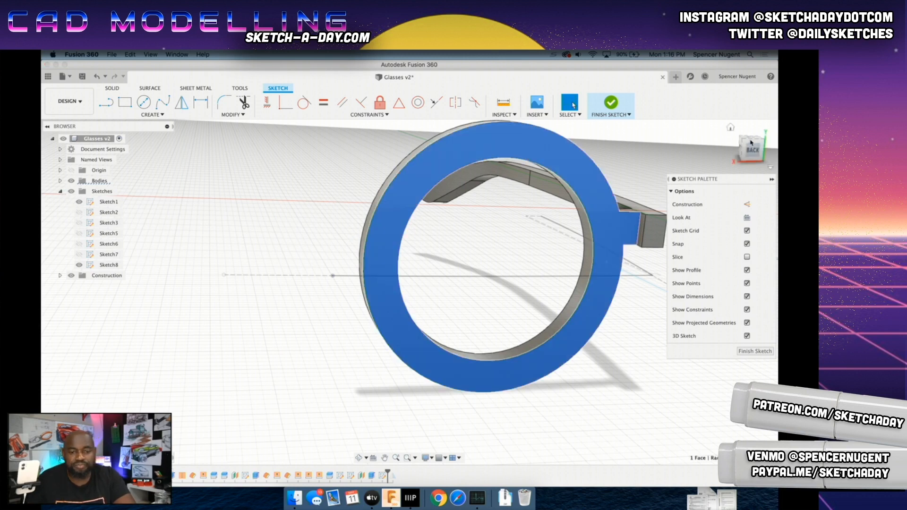
click(758, 352)
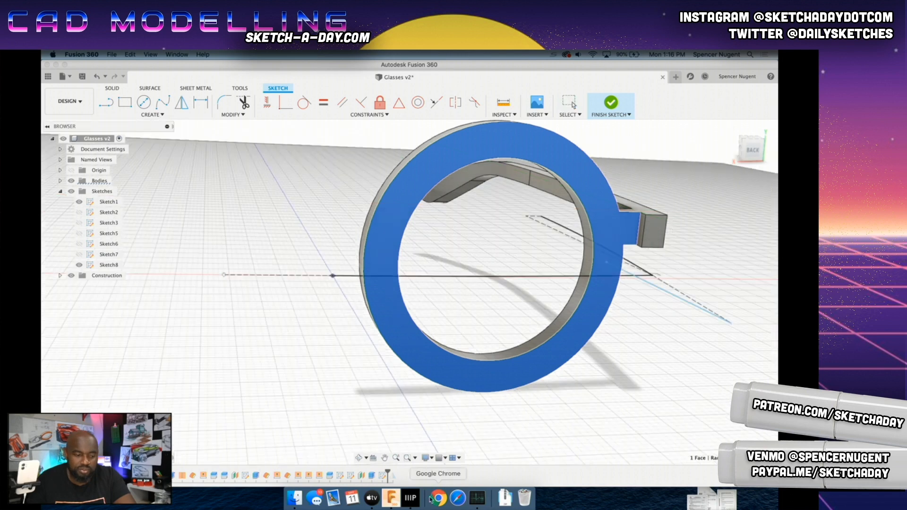
right_click(382, 476)
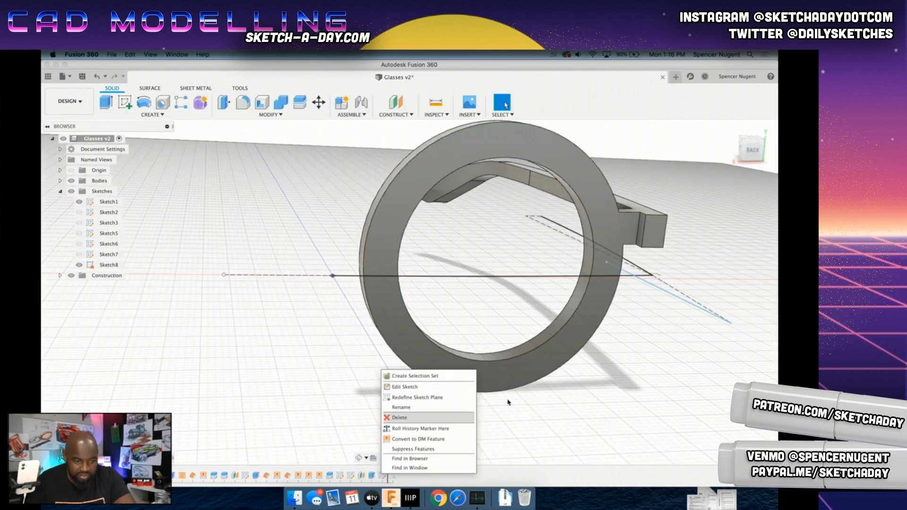
click(420, 429)
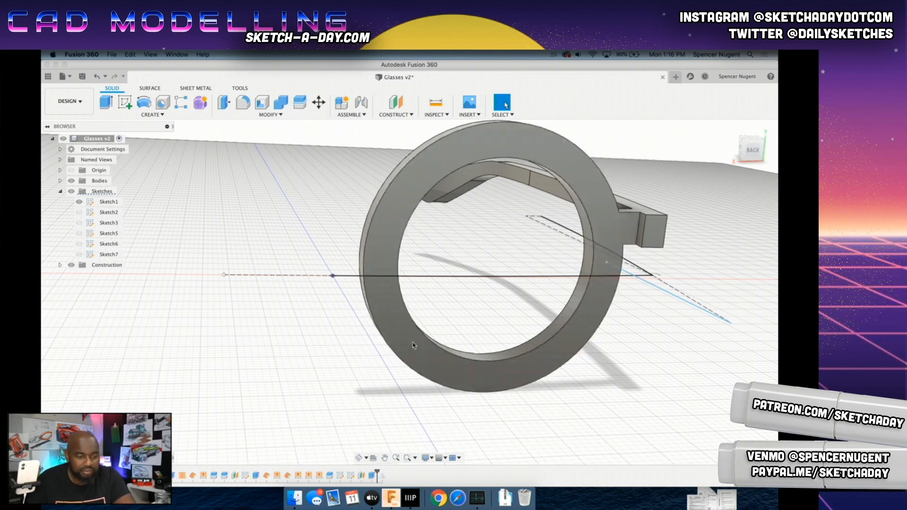
Step: Start a new sketch on the upright XY origin plane, viewed squarely from the back
click(61, 192)
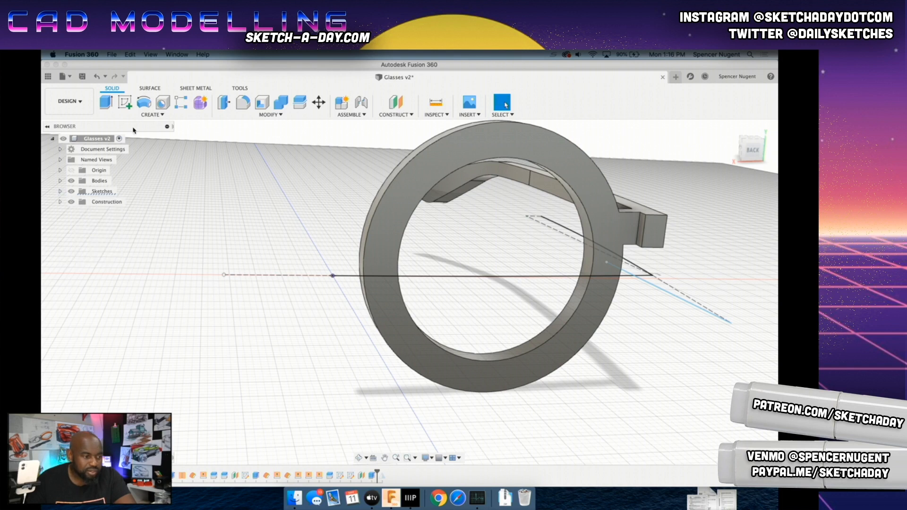
click(125, 102)
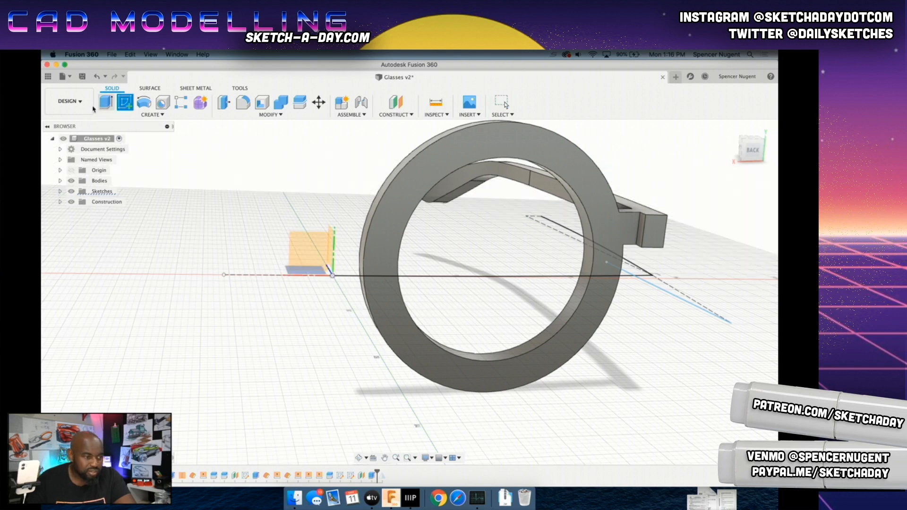
click(306, 236)
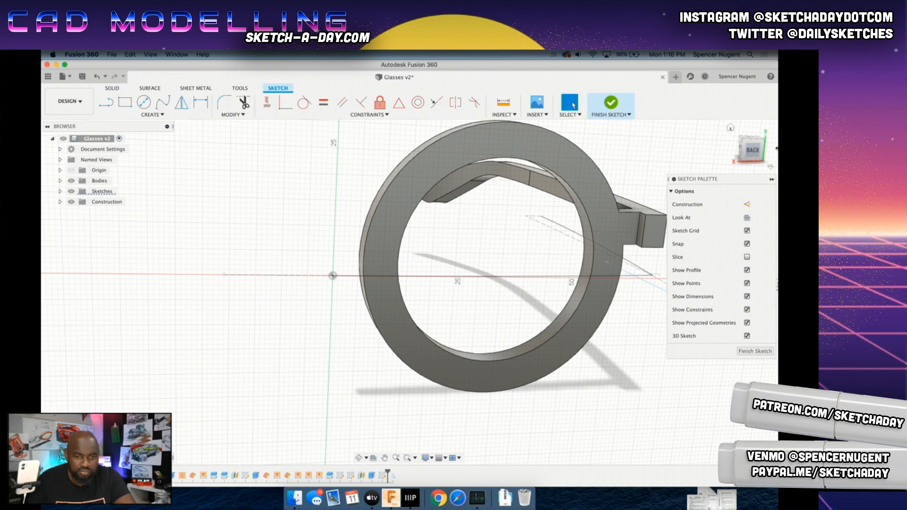
click(753, 152)
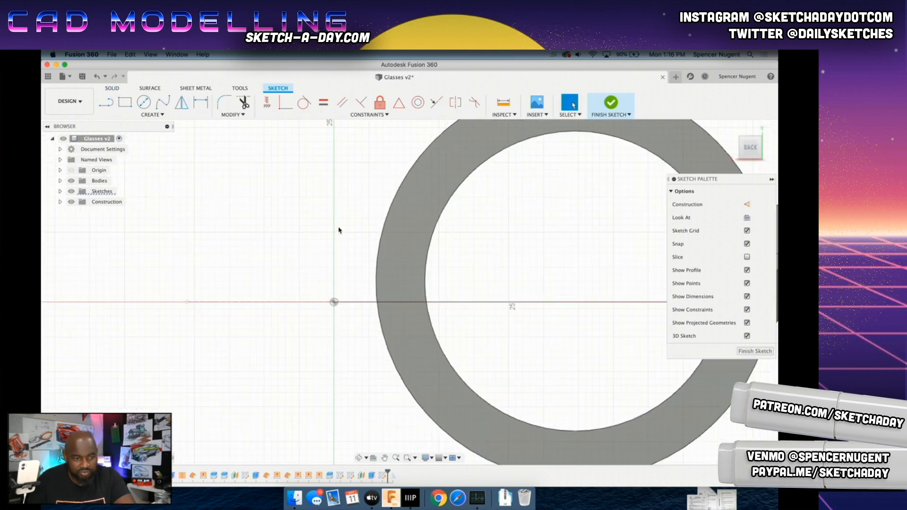
Step: Sketch a long, narrow three-line profile from the tab's lower corner across the lens ring and back to the tab's upper edge
click(106, 102)
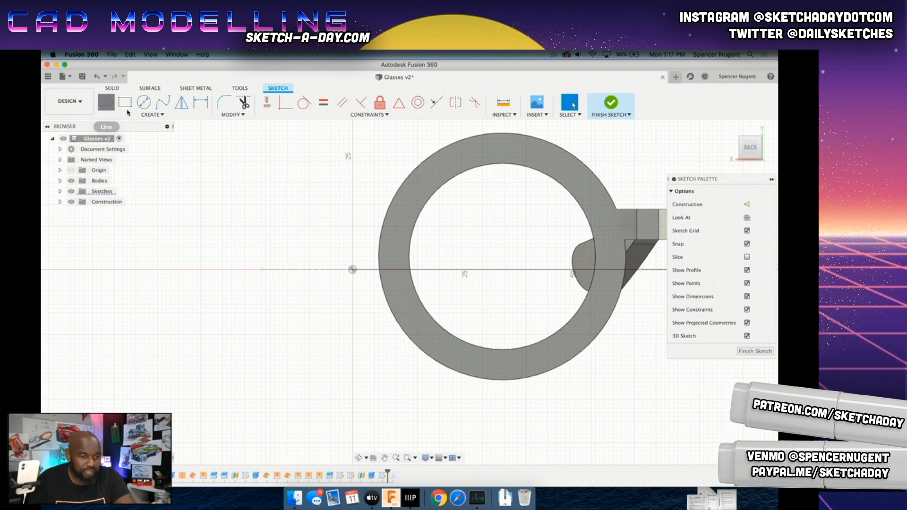
click(626, 240)
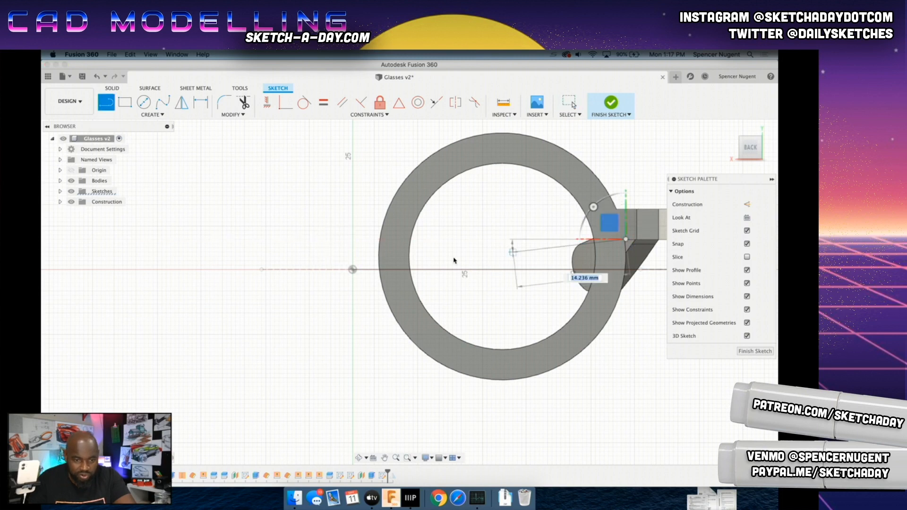
click(322, 239)
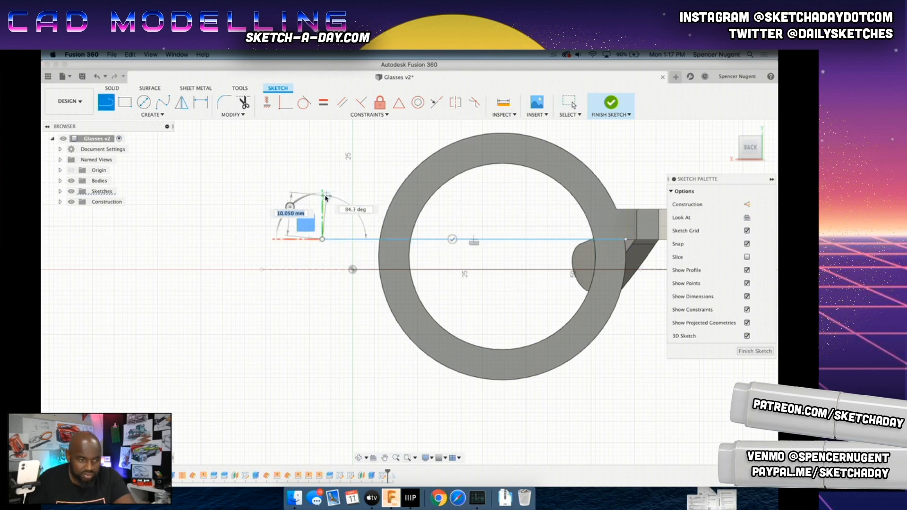
click(322, 204)
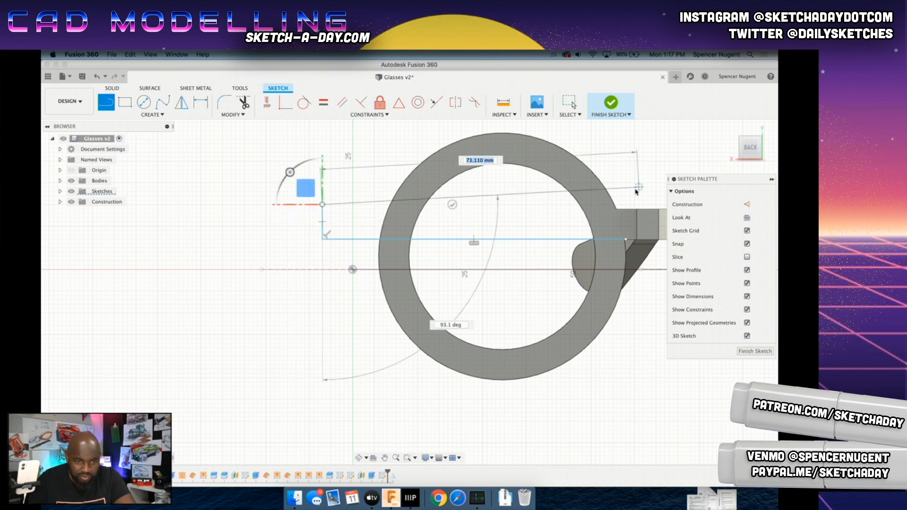
click(660, 208)
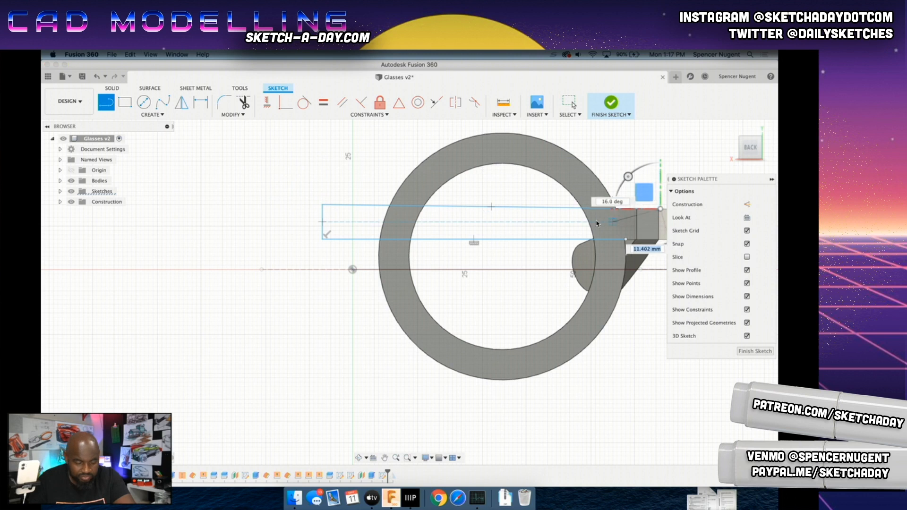
key(Escape)
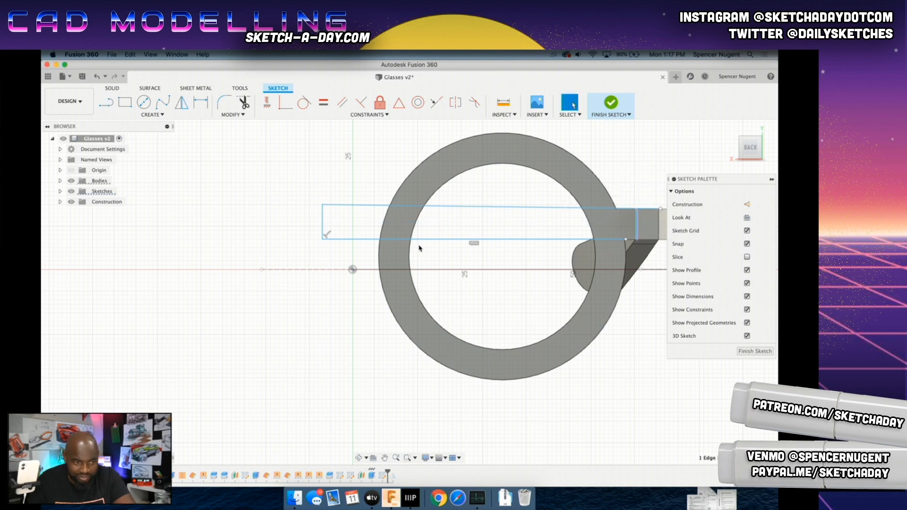
Step: Try constraining the profile's short end line equal to the tab's vertical edge, and remove all the sketched lines
shift+click(323, 229)
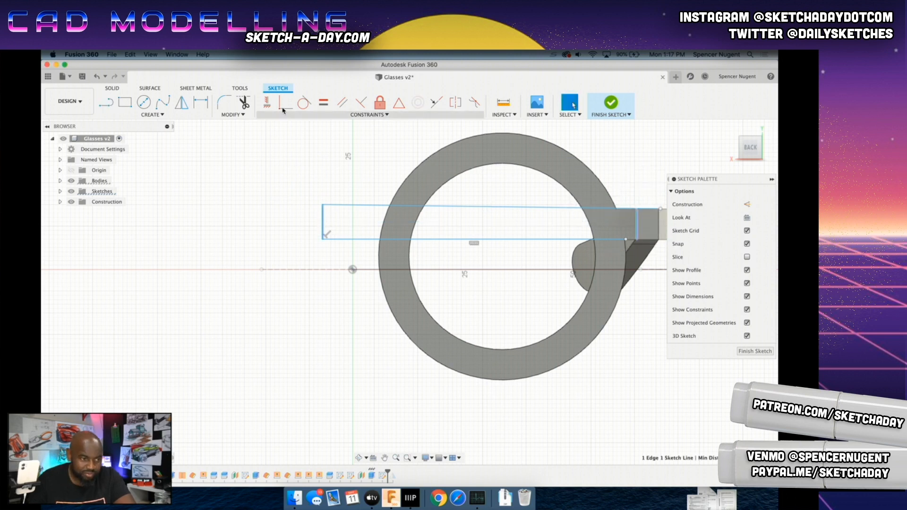
click(323, 102)
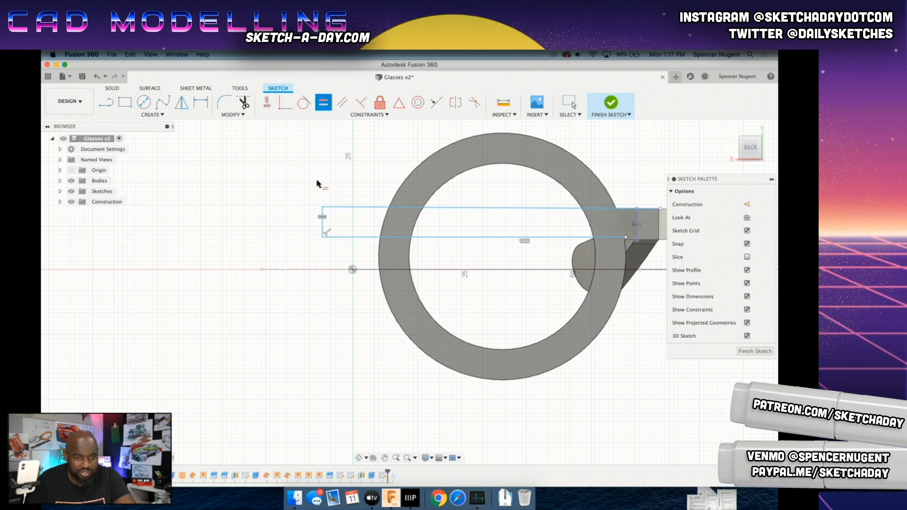
key(Escape)
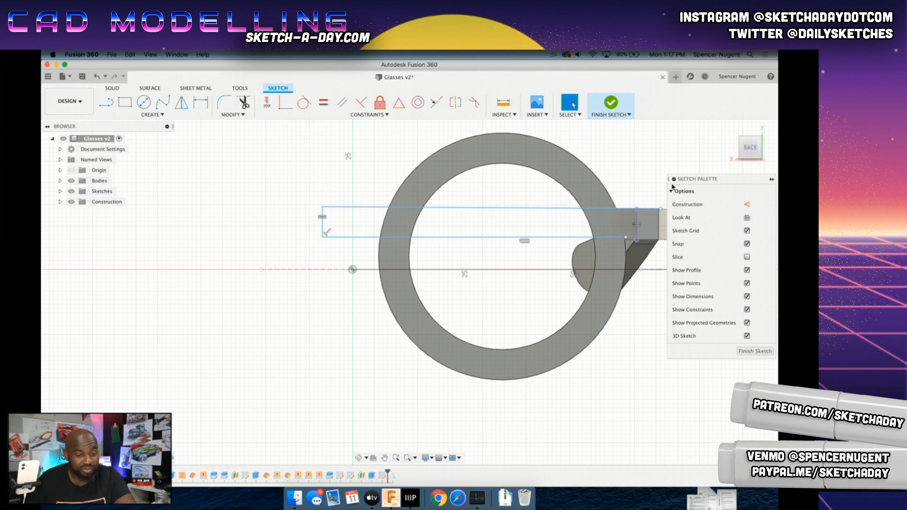
mouse_move(626, 238)
mouse_down()
mouse_move(634, 252)
mouse_move(635, 242)
mouse_move(505, 233)
mouse_move(464, 243)
mouse_move(324, 229)
mouse_move(323, 237)
mouse_up()
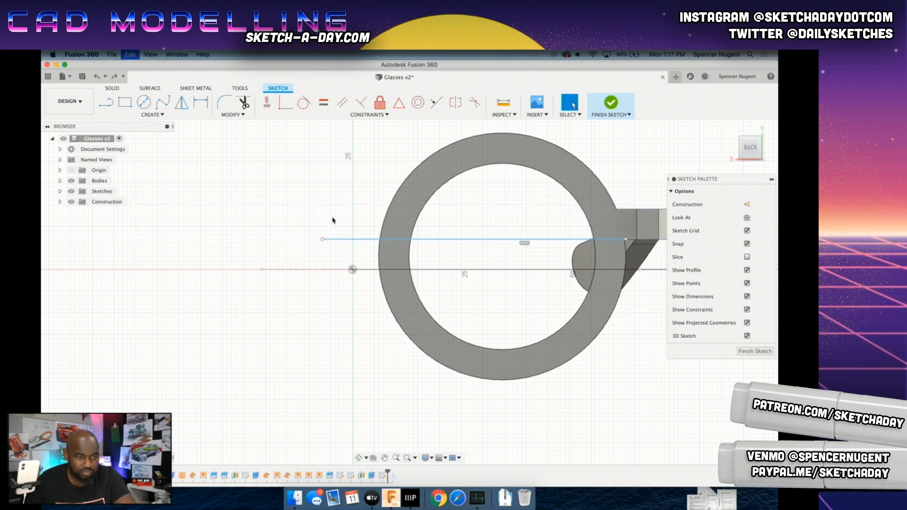
key(Delete)
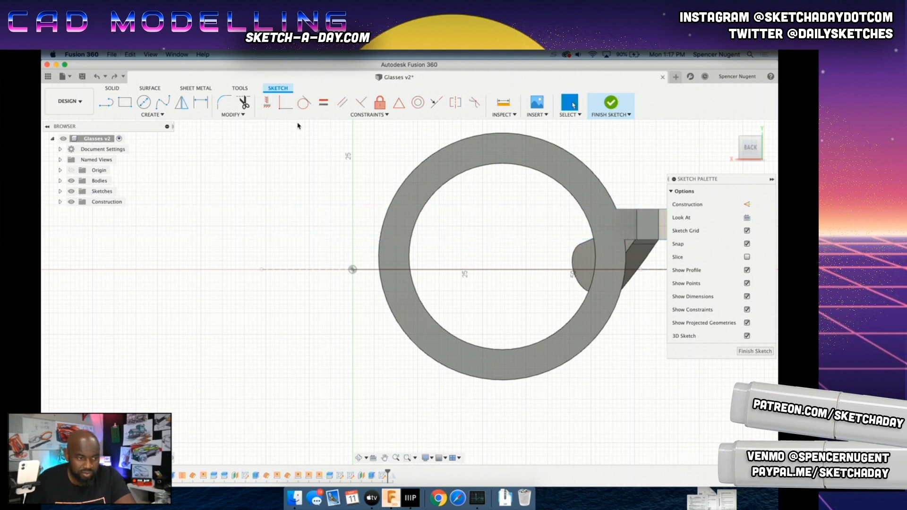
Step: Sketch a short vertical line just outside the lens ring and constrain it equal to the tab's vertical edge
click(105, 102)
click(366, 205)
click(366, 235)
key(Escape)
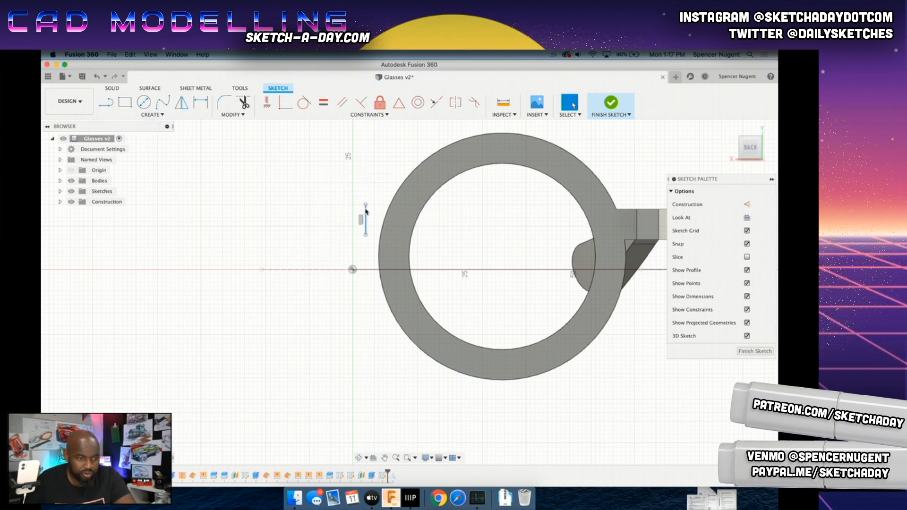
shift+click(637, 229)
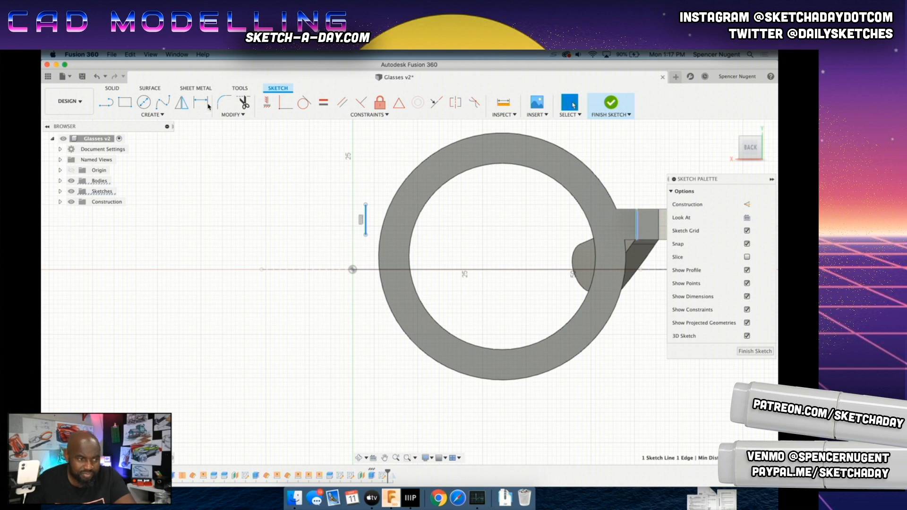
click(323, 102)
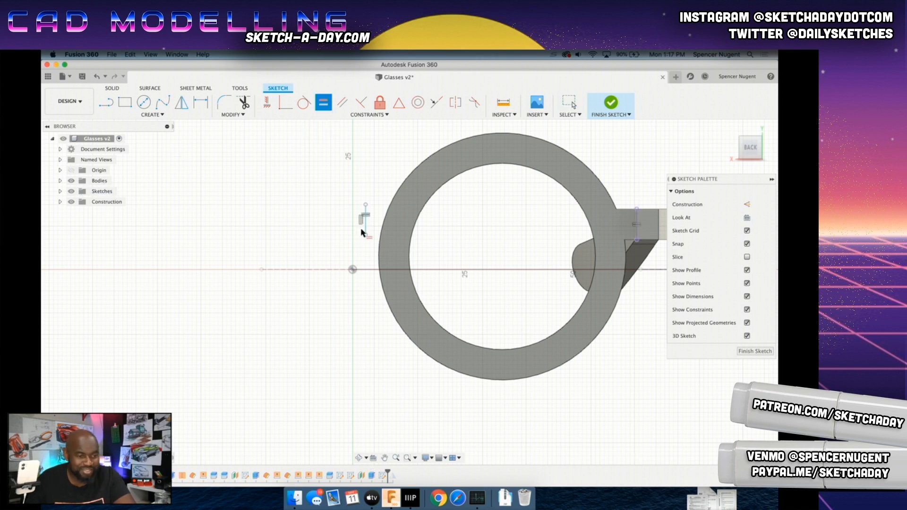
Step: Sketch a line from the short line's lower end to the tab's lower corner and constrain it horizontal
key(l)
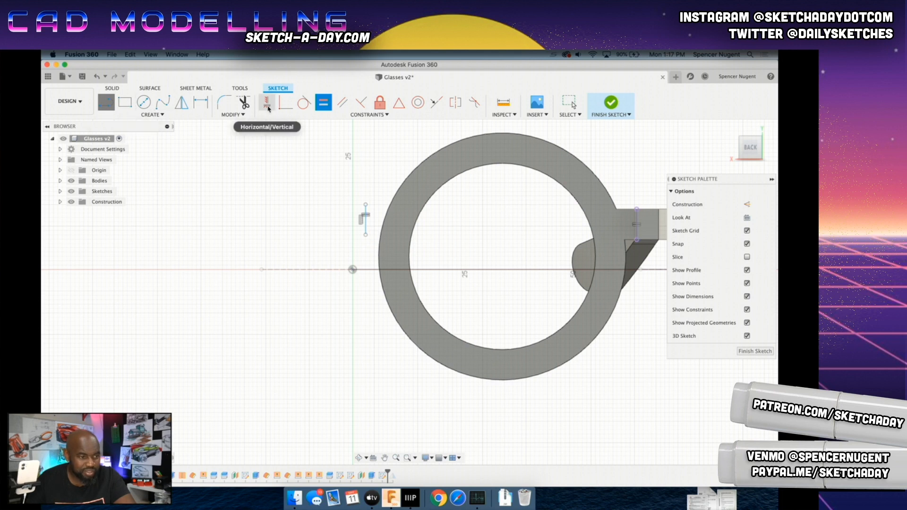
key(Escape)
click(106, 102)
drag(365, 235, 649, 240)
scroll(625, 242, up, 3)
key(Escape)
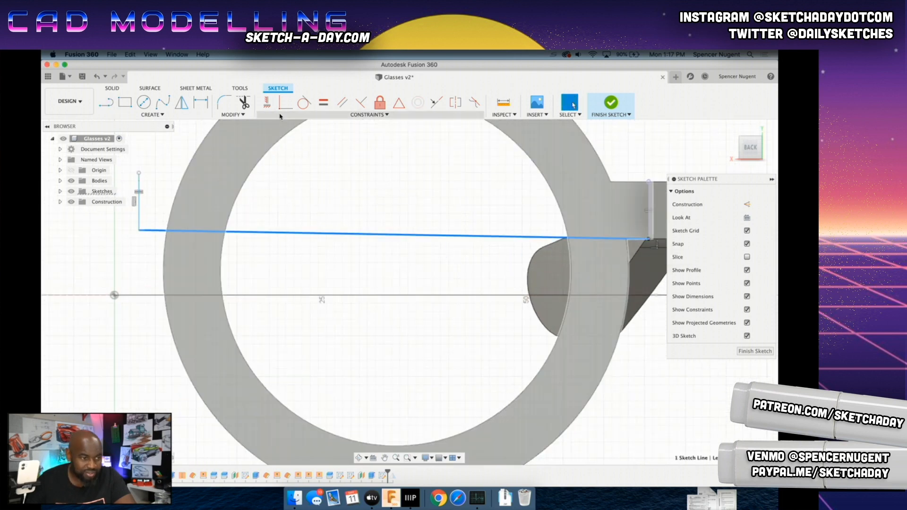
click(266, 102)
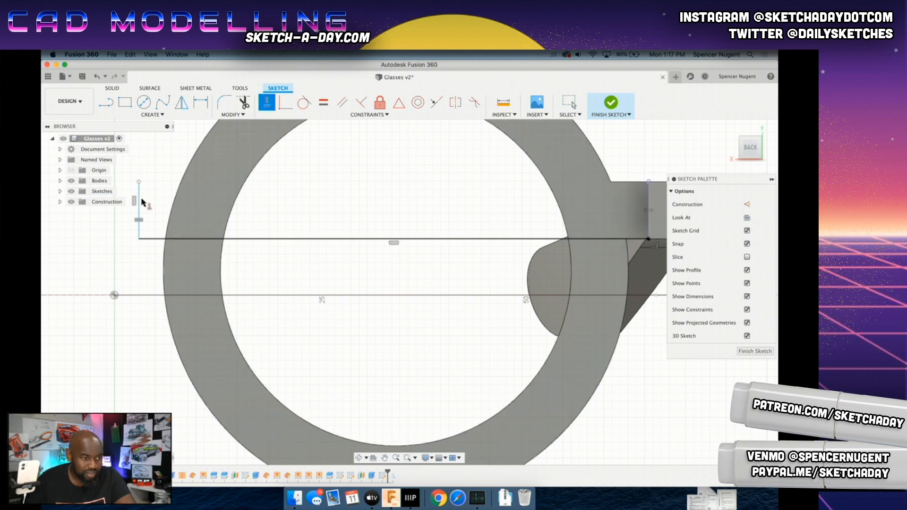
key(Escape)
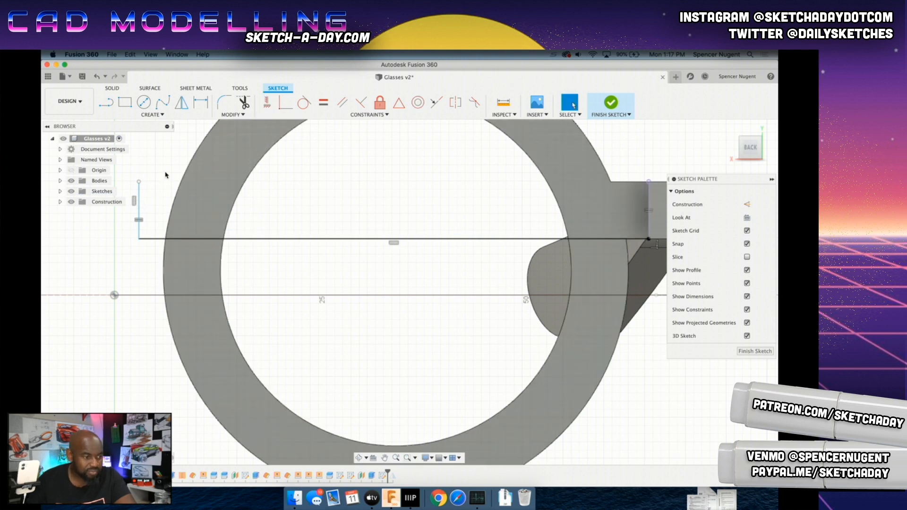
Step: Convert the long horizontal line across the lens ring to construction geometry
click(139, 202)
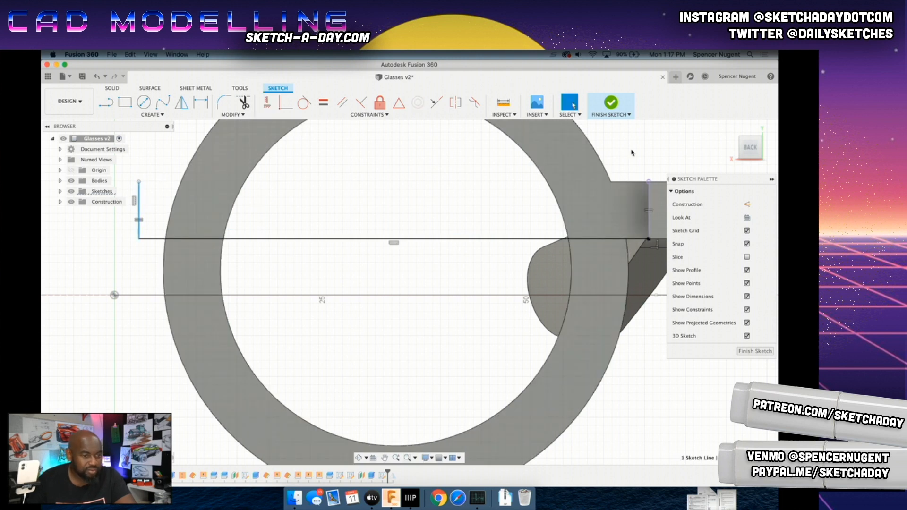
click(647, 203)
click(340, 194)
scroll(283, 169, down, 5)
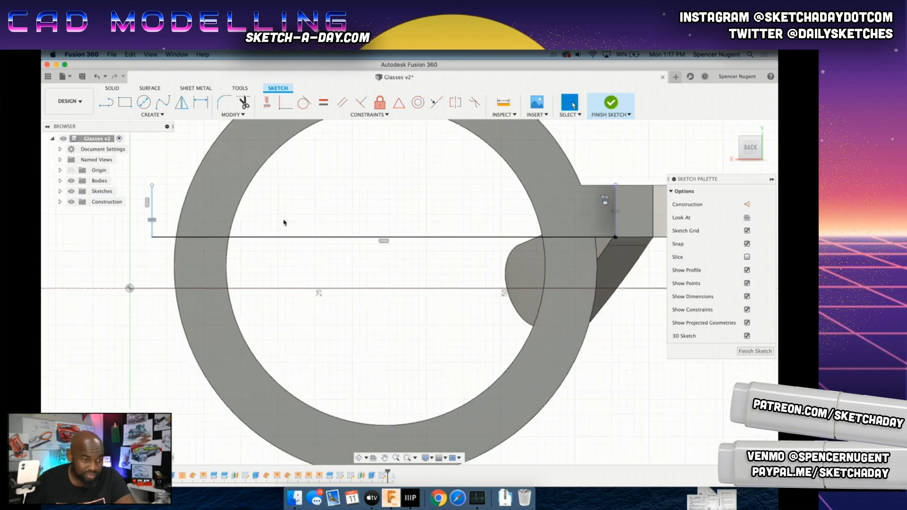
click(308, 249)
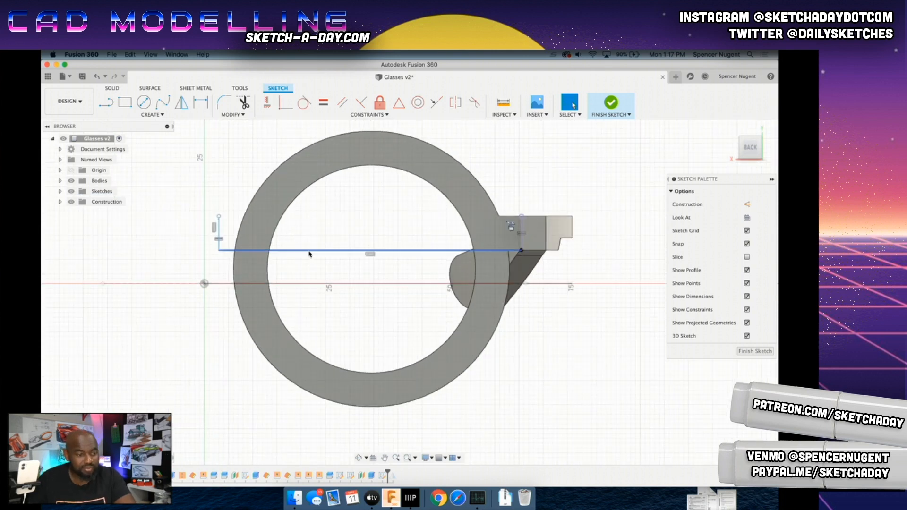
click(747, 204)
click(322, 211)
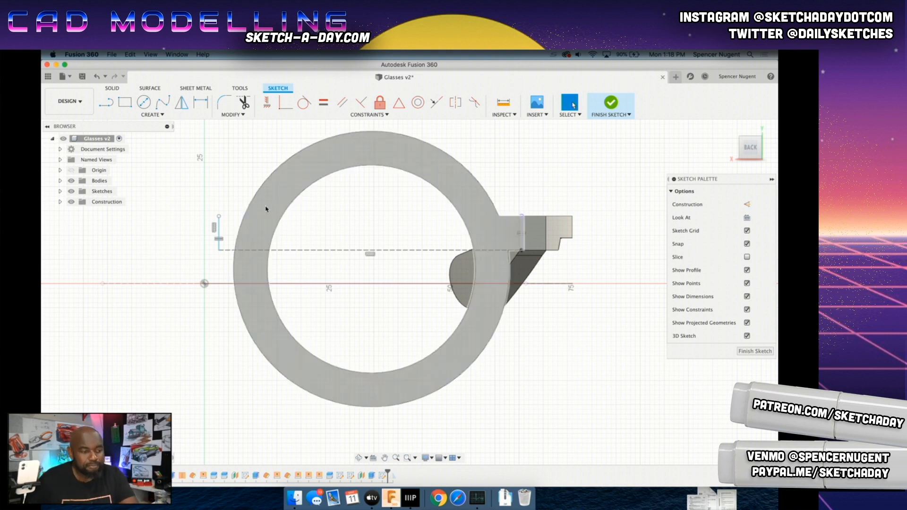
Step: Move the short vertical line onto the vertical axis and constrain its lower endpoint vertically in line with the sketch origin
scroll(219, 229, down, 2)
scroll(221, 229, up, 2)
drag(220, 229, 204, 231)
scroll(204, 232, up, 1)
click(204, 233)
scroll(207, 272, up, 1)
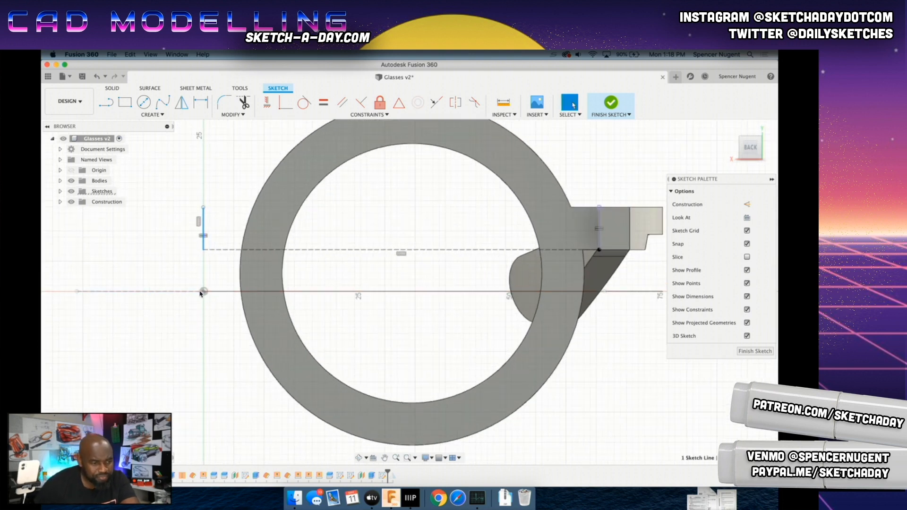
scroll(255, 263, down, 1)
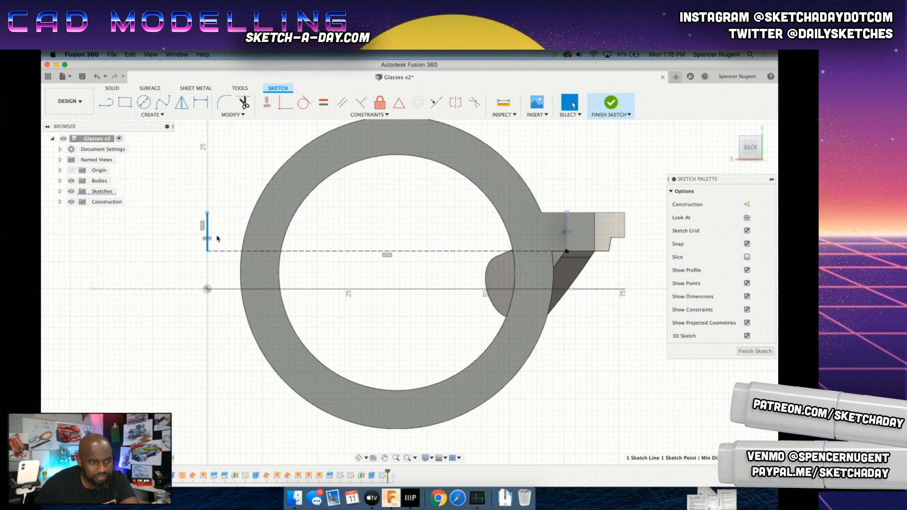
click(208, 252)
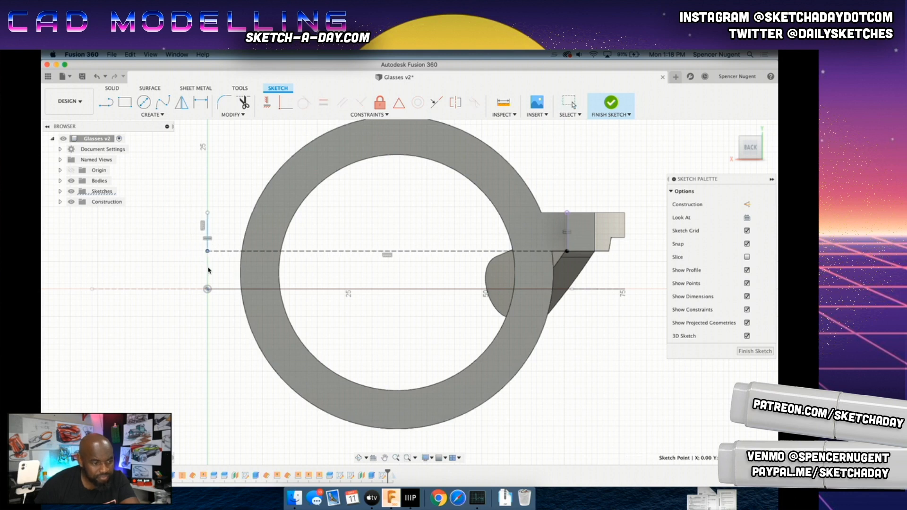
shift+click(208, 289)
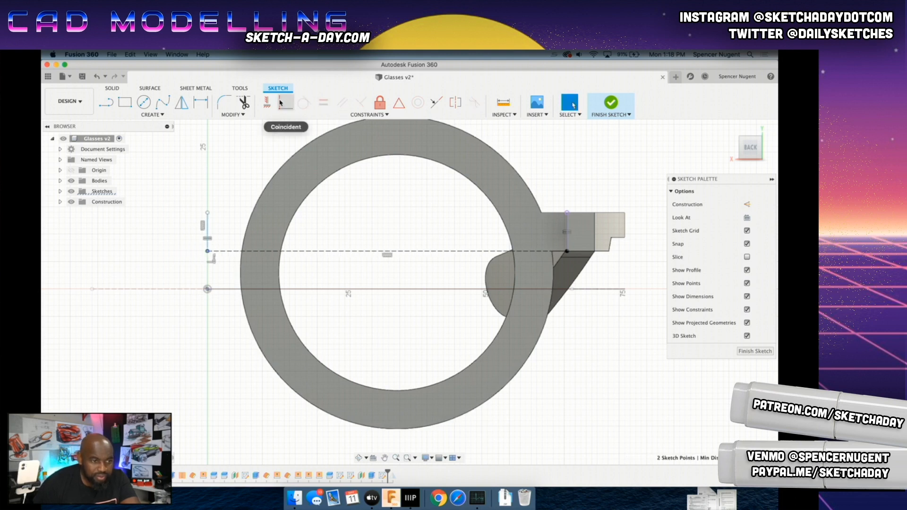
scroll(217, 252, up, 2)
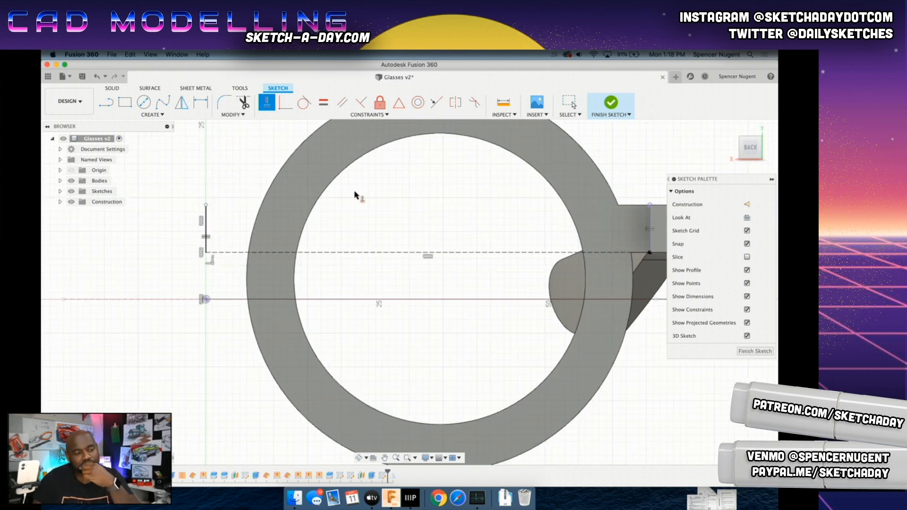
Step: Complete a rectangle about 18 mm wide from the short line's upper end, closing it along the construction line
click(107, 105)
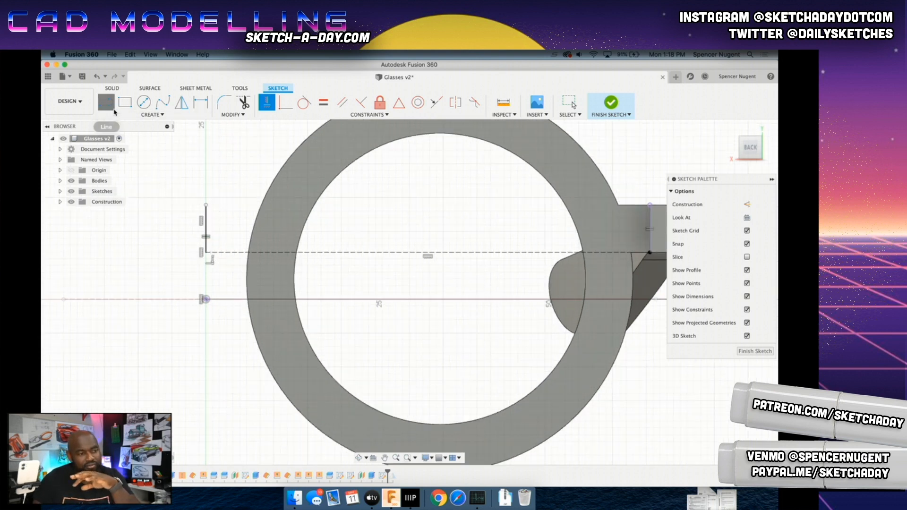
click(206, 206)
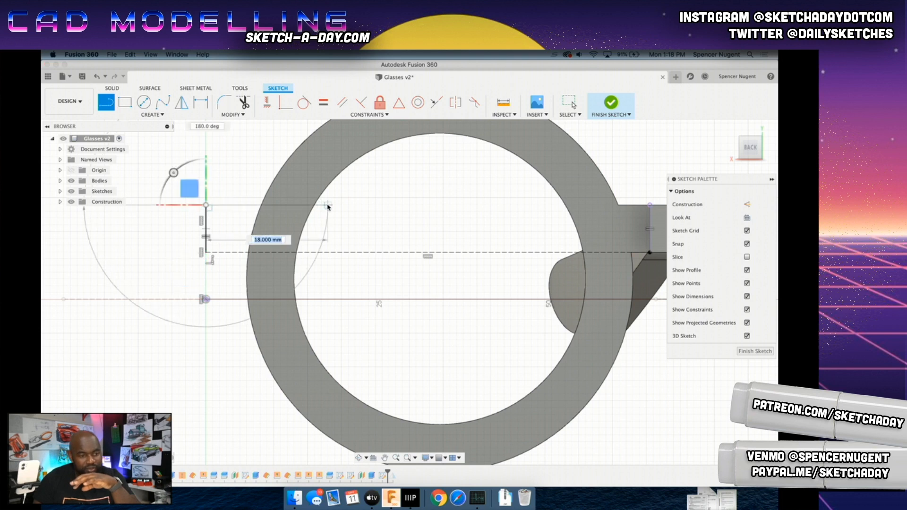
click(328, 205)
click(328, 252)
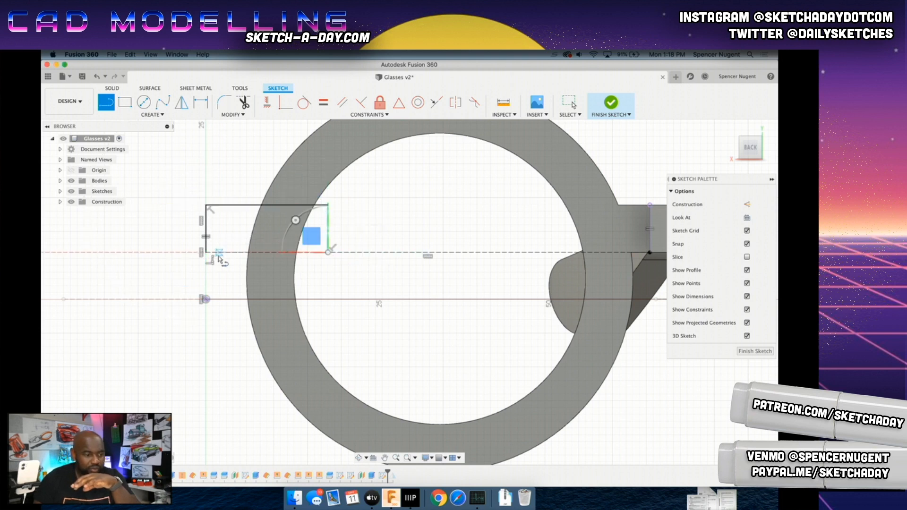
click(212, 253)
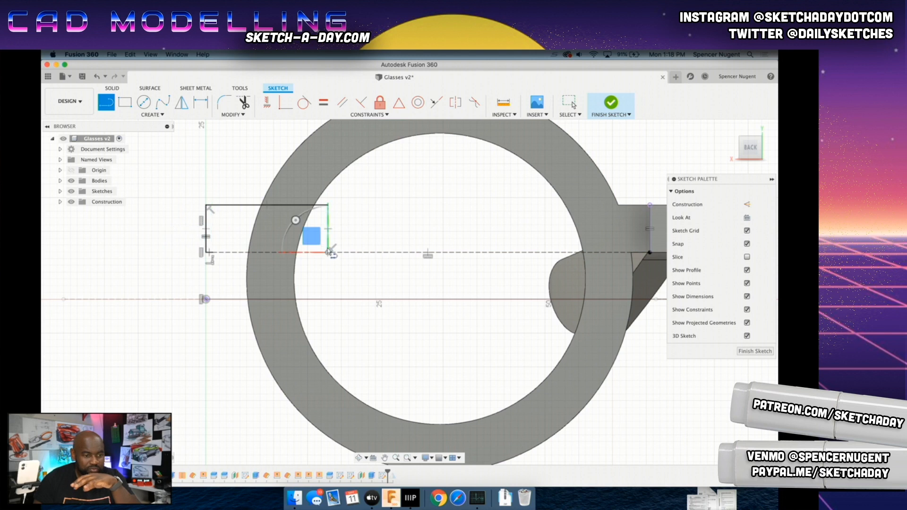
click(206, 253)
key(Escape)
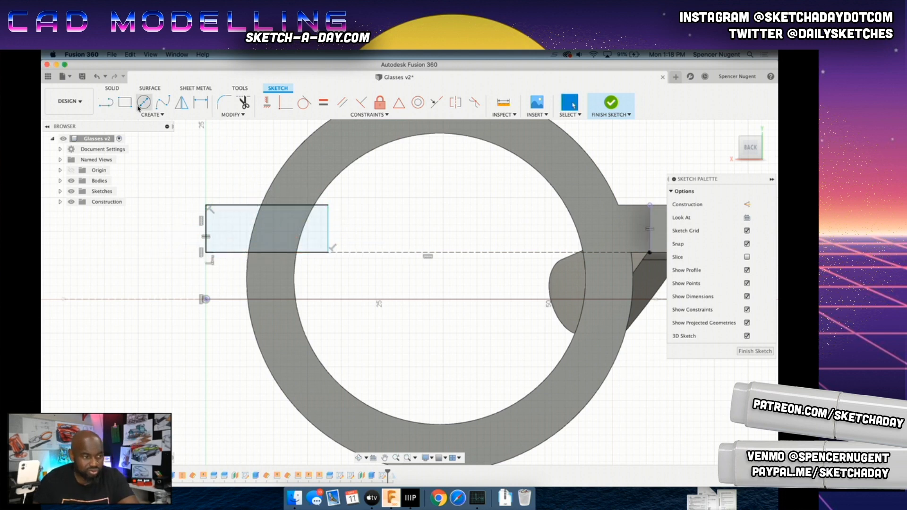
Step: Extrude the rectangle's outline as a new surface body in two directions, about 14 mm on the temple side and a shorter distance forward
click(152, 88)
click(143, 102)
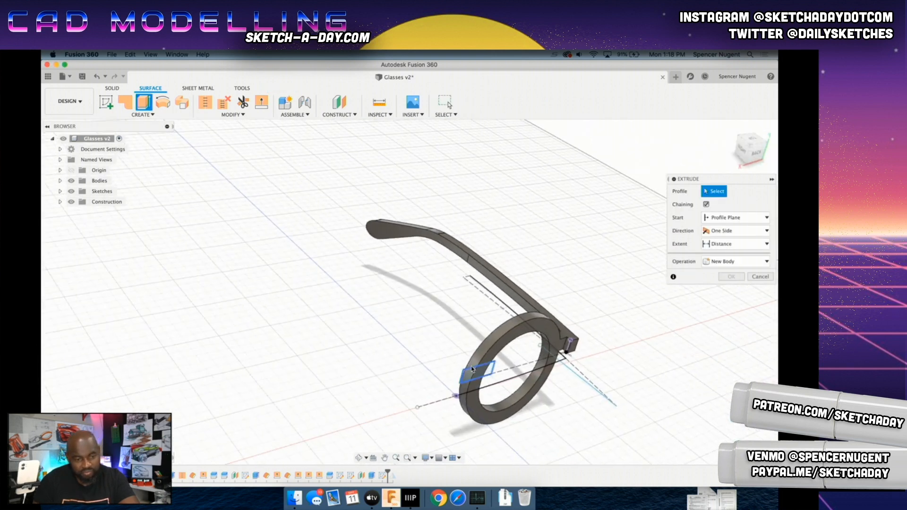
click(473, 374)
drag(474, 368, 446, 336)
click(738, 231)
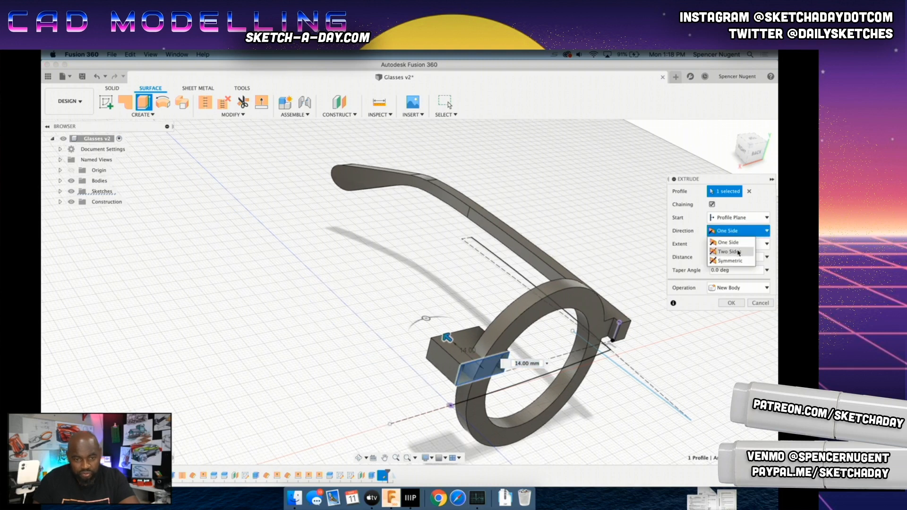
click(730, 247)
drag(495, 380, 512, 395)
click(731, 370)
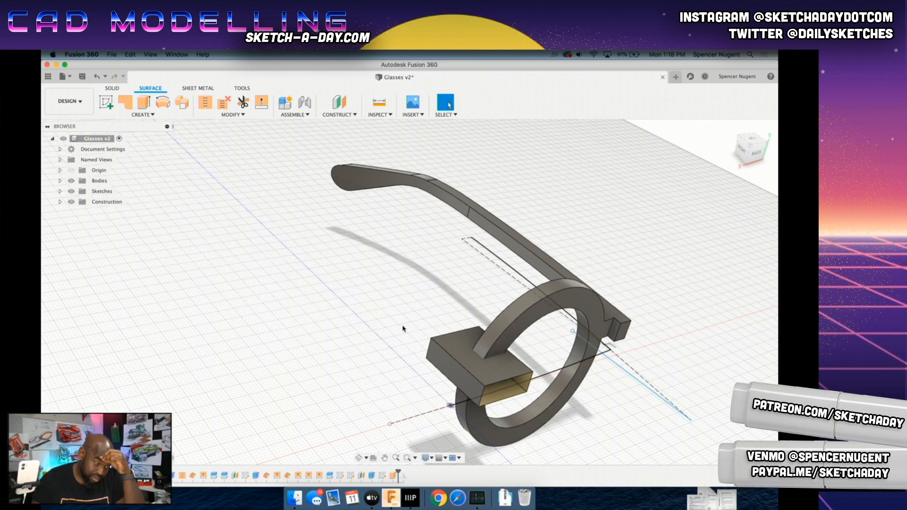
Step: Try splitting the glasses body with the box surface's upper face as an extended splitting tool, and undo the split
click(230, 114)
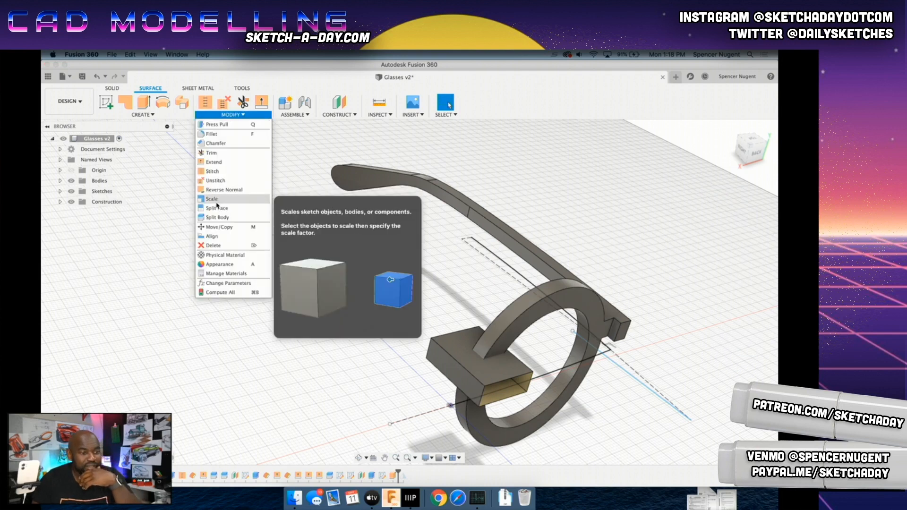
click(217, 218)
click(478, 384)
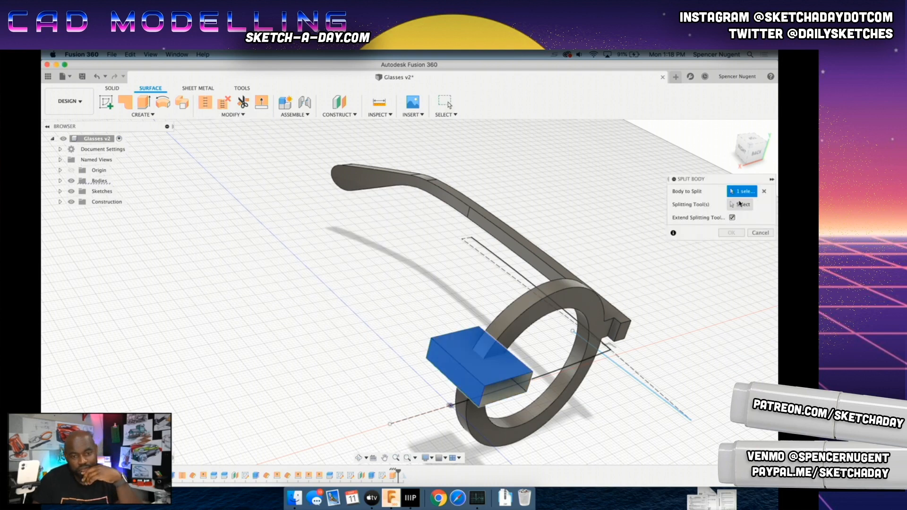
click(763, 192)
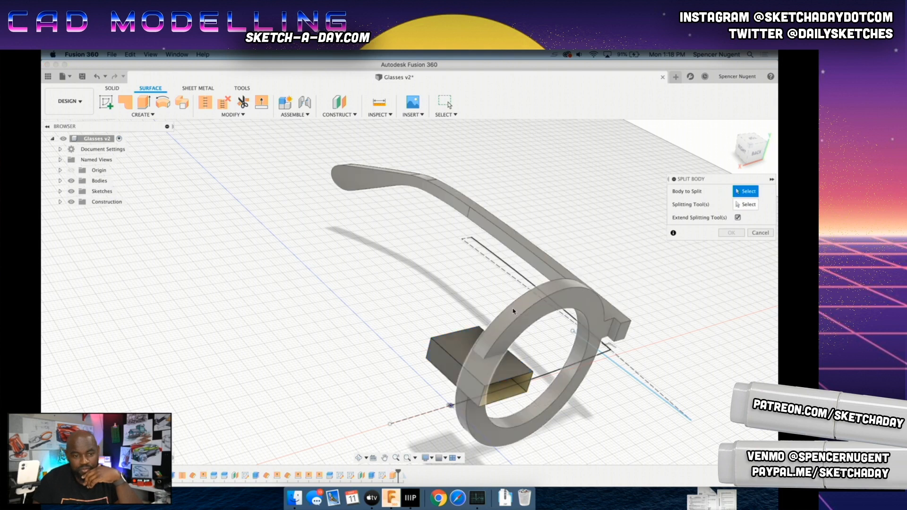
click(504, 325)
click(602, 250)
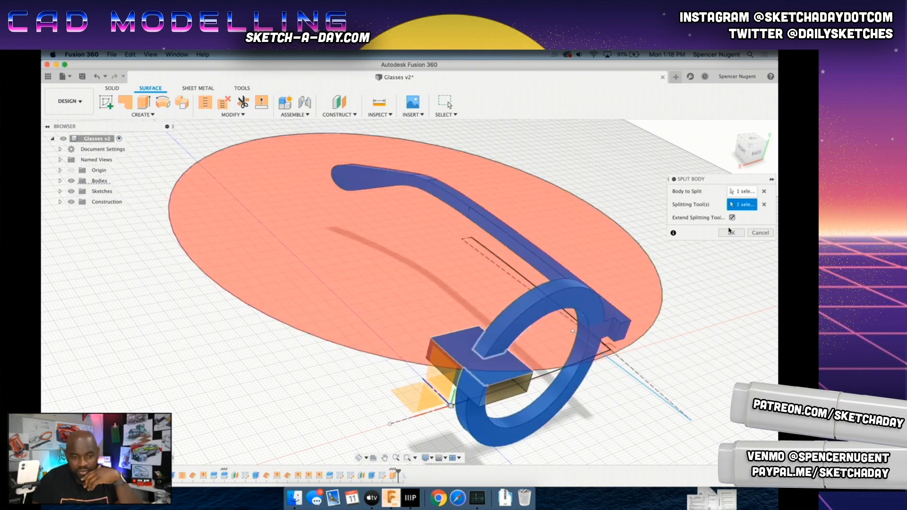
click(730, 235)
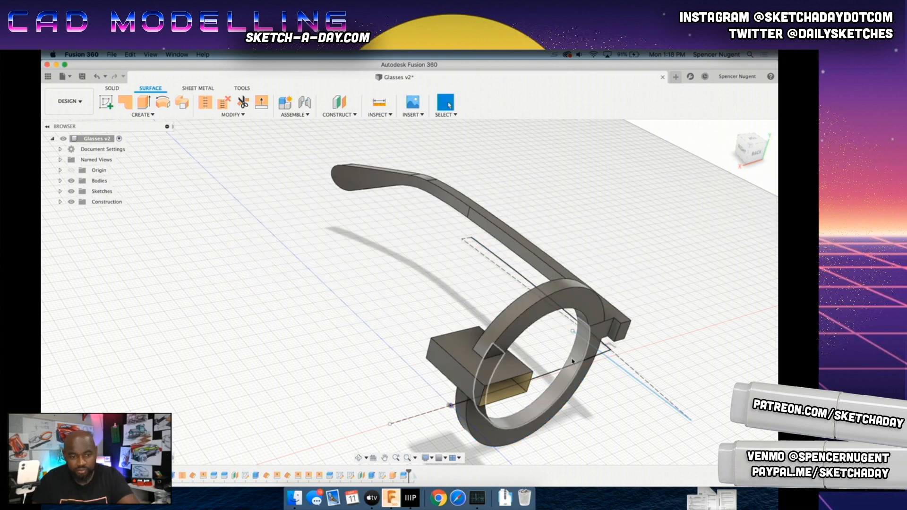
key(super+z)
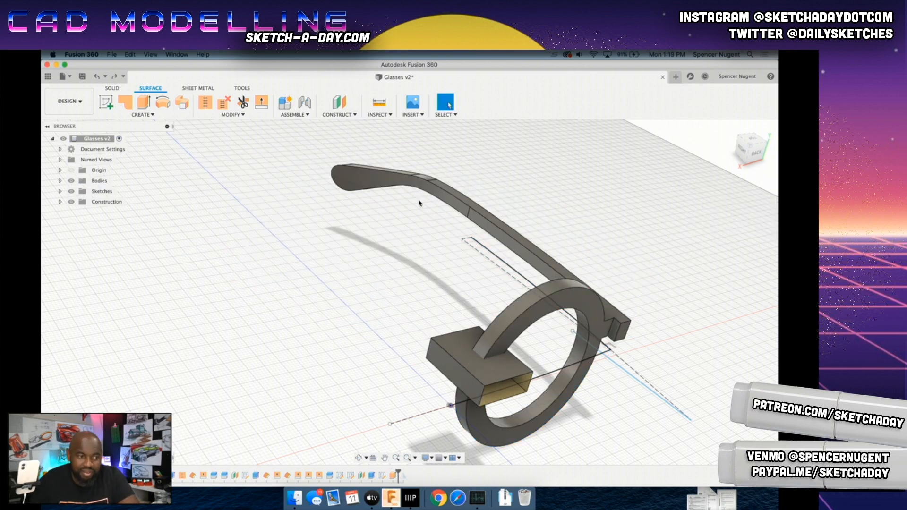
Step: Try to split the glasses body with the box surface, with extension of the splitting tool turned off
click(231, 115)
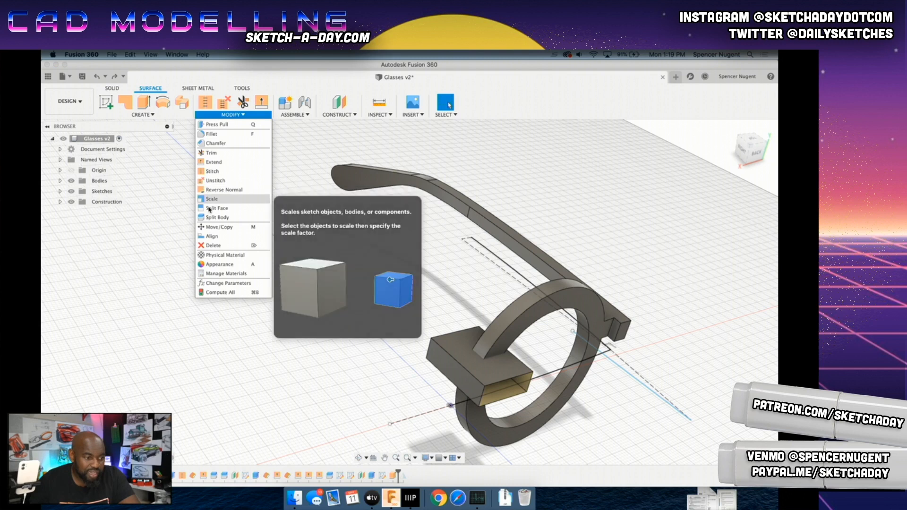
click(212, 218)
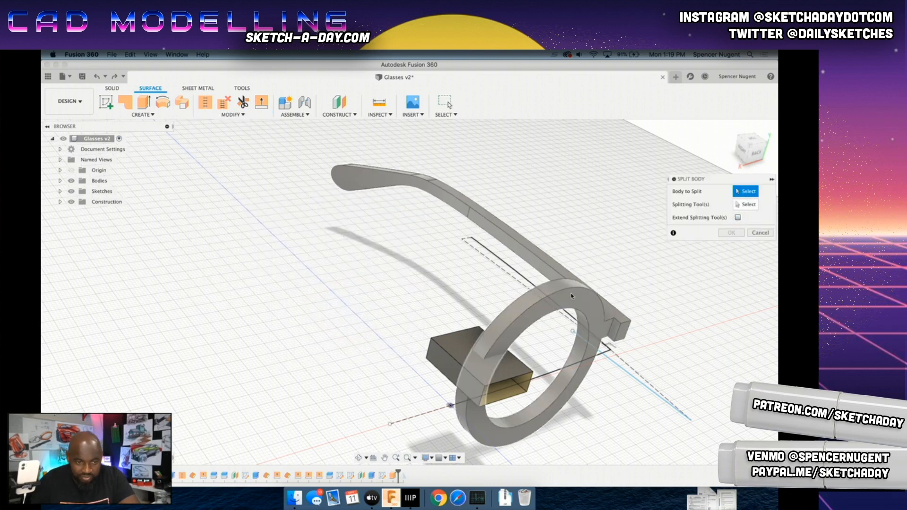
click(586, 288)
click(491, 347)
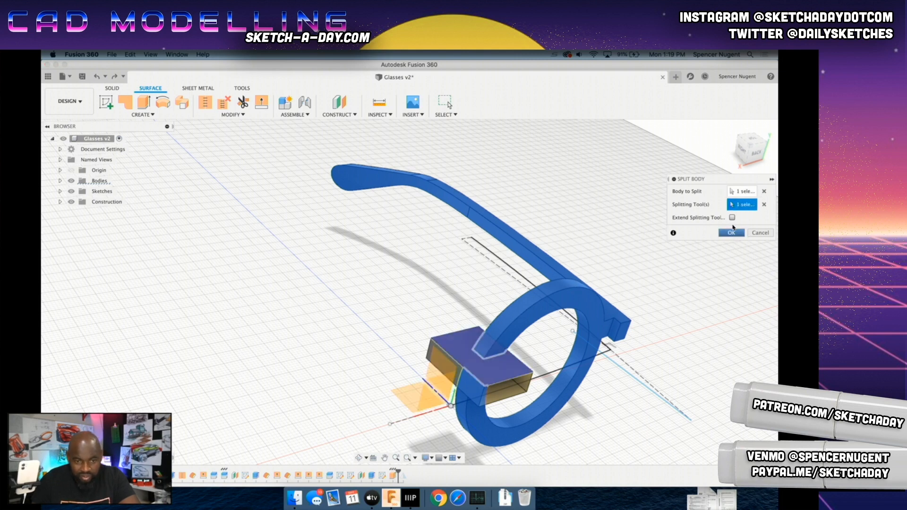
click(732, 233)
Step: Toggle the box surface's visibility to identify its entry among the listed bodies
right_click(459, 353)
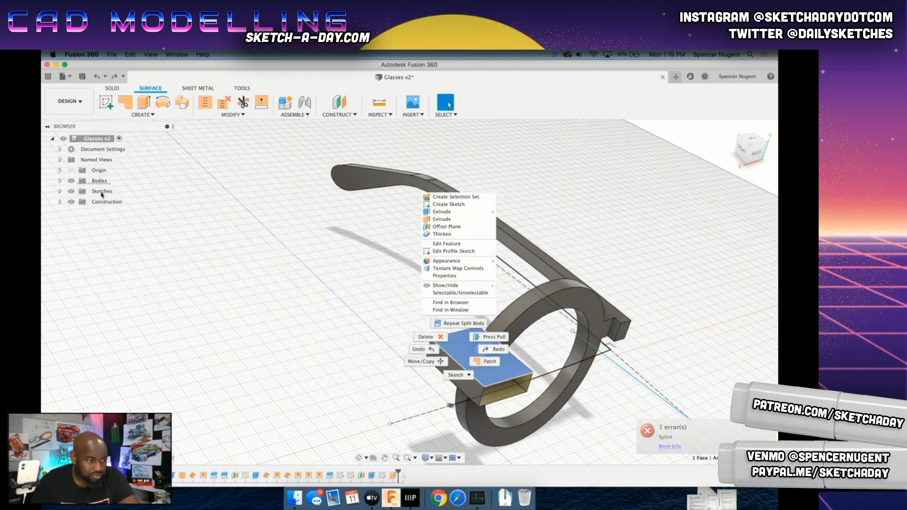
click(59, 181)
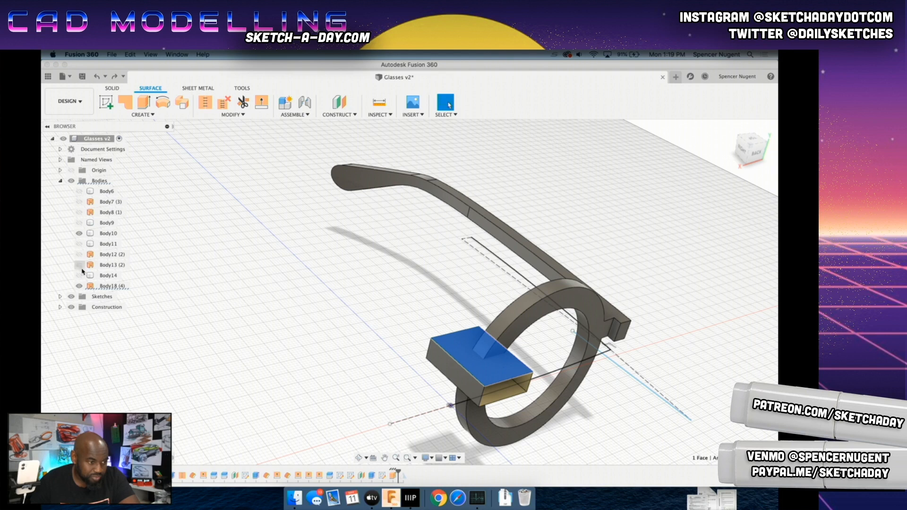
click(79, 285)
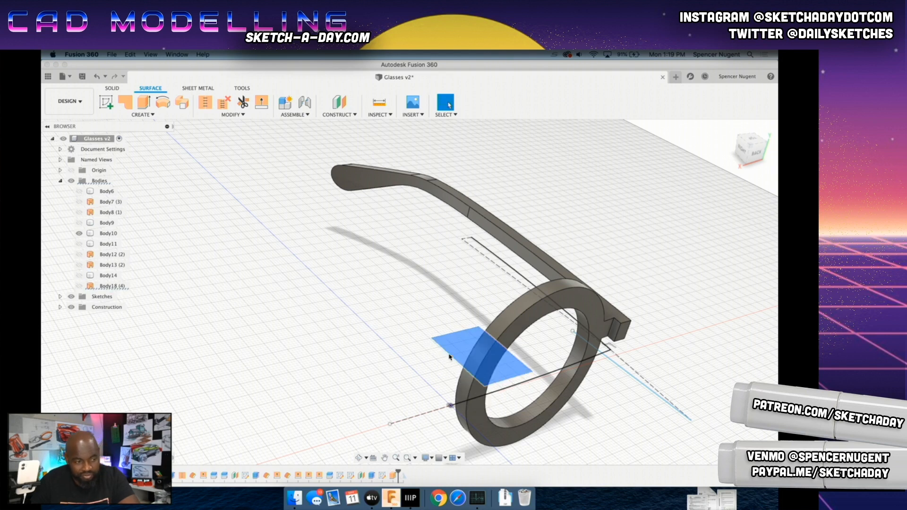
key(v)
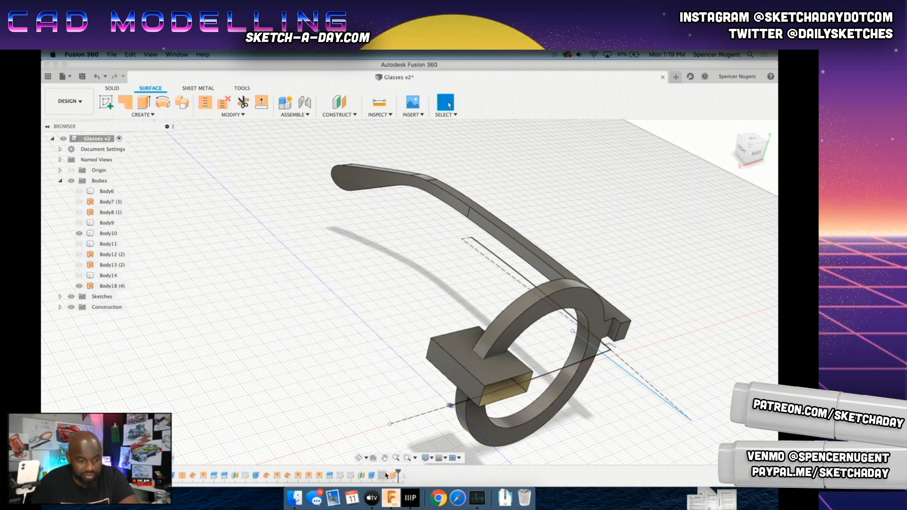
Step: Split the glasses body with the entire box surface body as the splitting tool, extension turned off, and hide the box surface
click(238, 116)
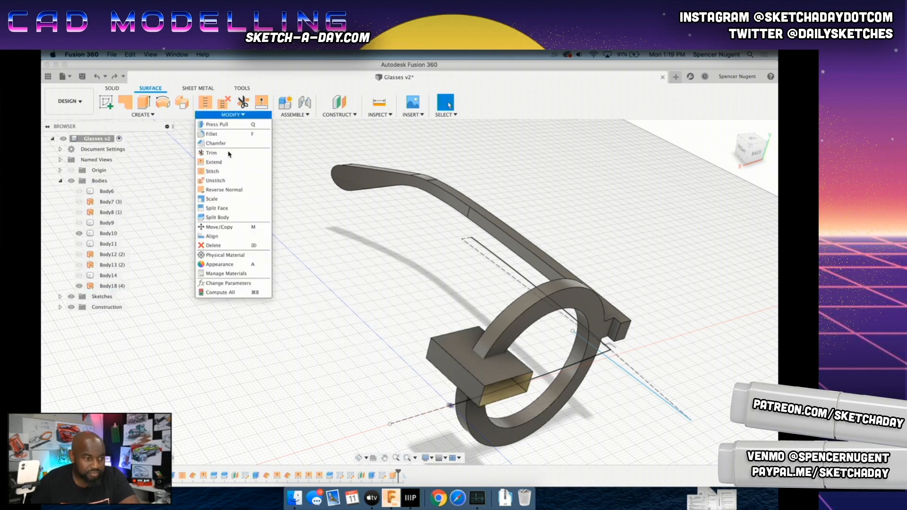
click(218, 218)
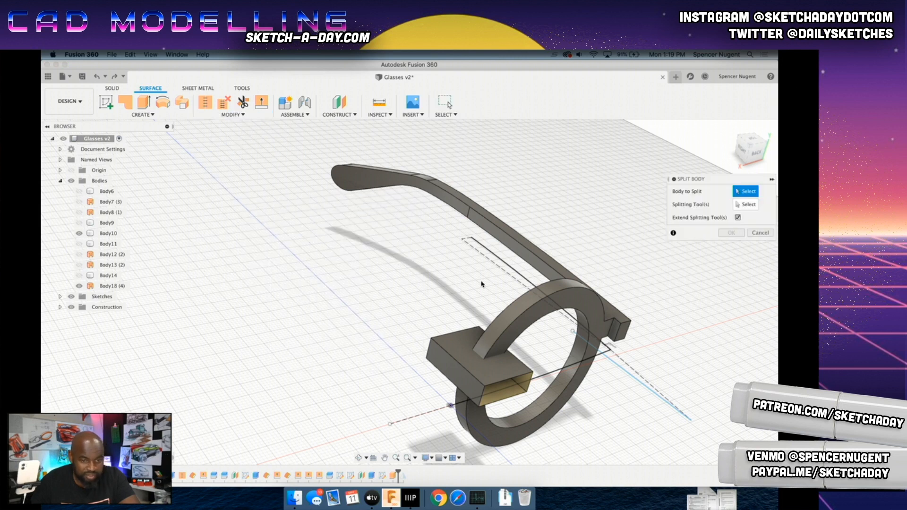
click(752, 208)
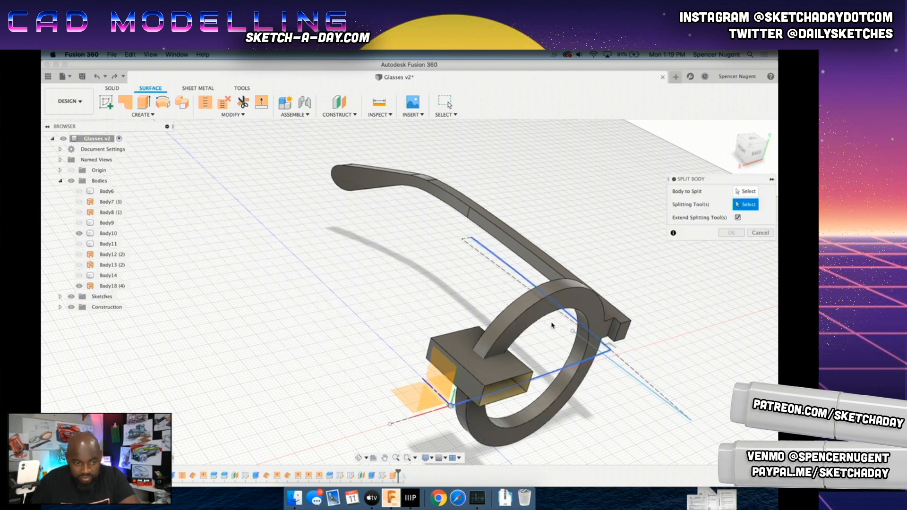
click(506, 380)
click(239, 337)
click(114, 286)
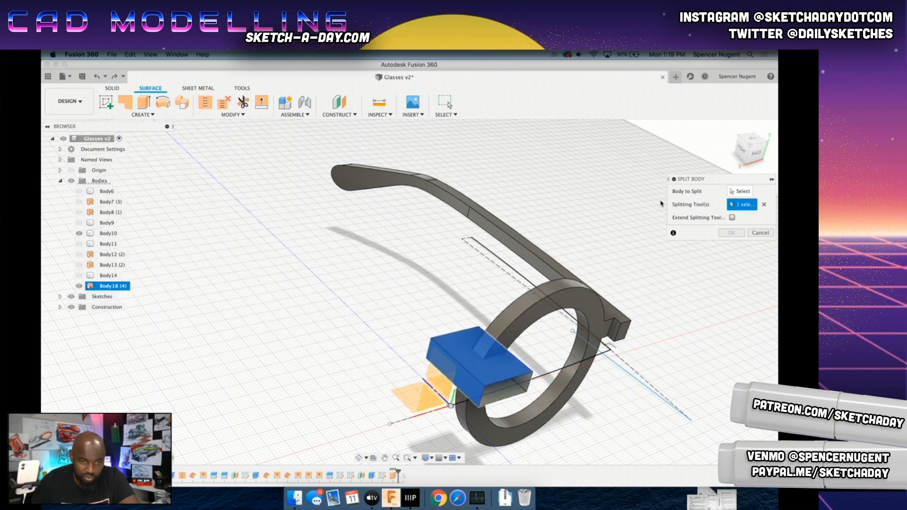
click(741, 199)
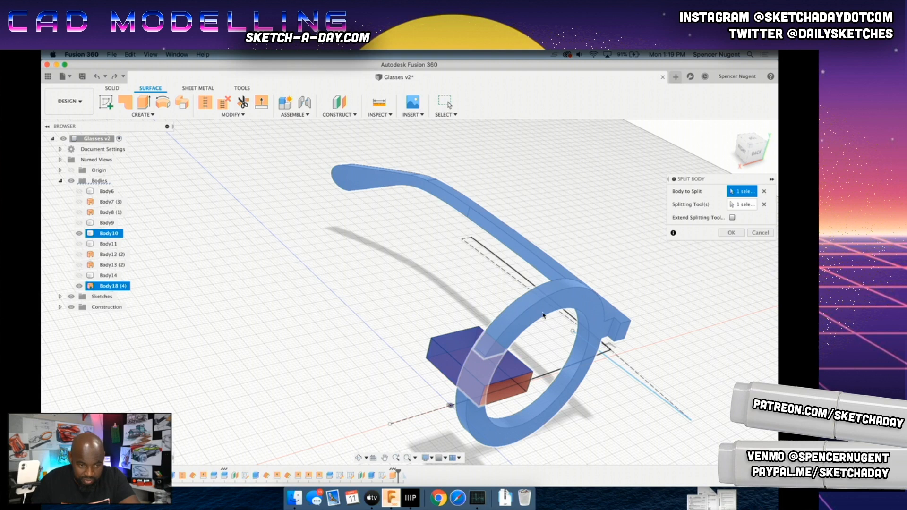
click(564, 295)
click(732, 233)
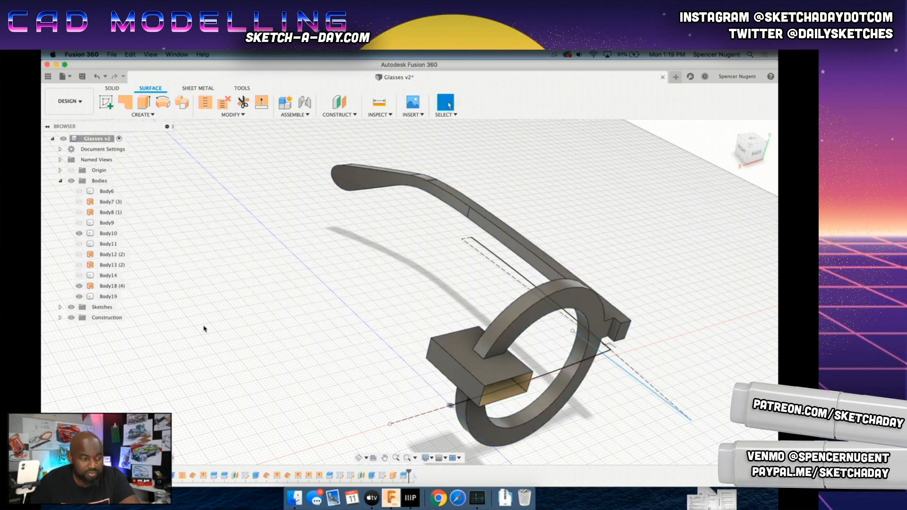
click(79, 286)
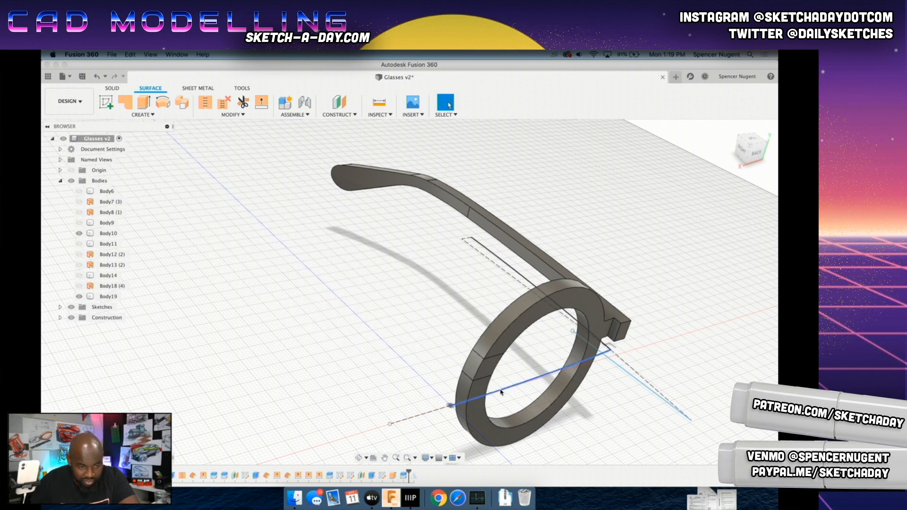
Step: Hide the large remaining part of the frame so only the small block split from the lens ring is shown
scroll(499, 392, up, 4)
shift+middle_drag(528, 376, 437, 351)
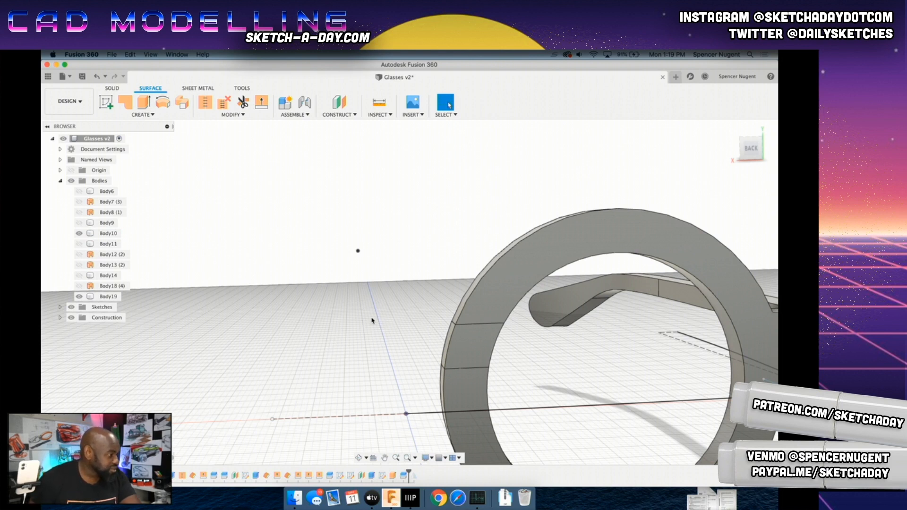
shift+middle_drag(459, 348, 502, 365)
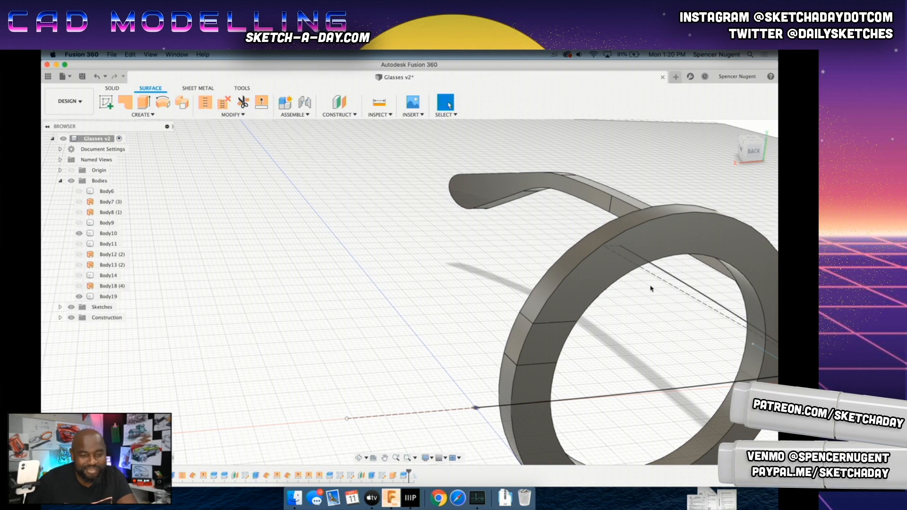
scroll(626, 336, down, 3)
scroll(619, 321, up, 2)
click(591, 318)
right_click(592, 320)
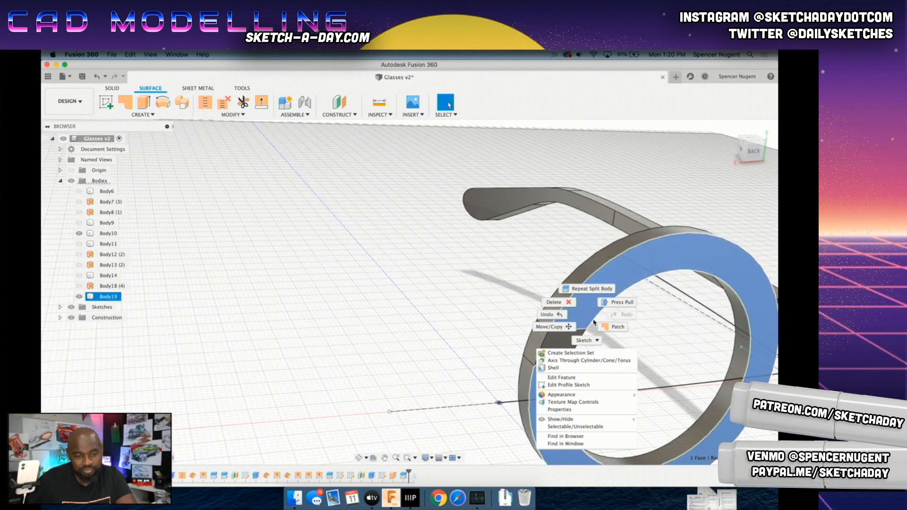
click(558, 419)
Step: Start a sketch on the small block's upper face, viewed from above
click(572, 325)
click(106, 102)
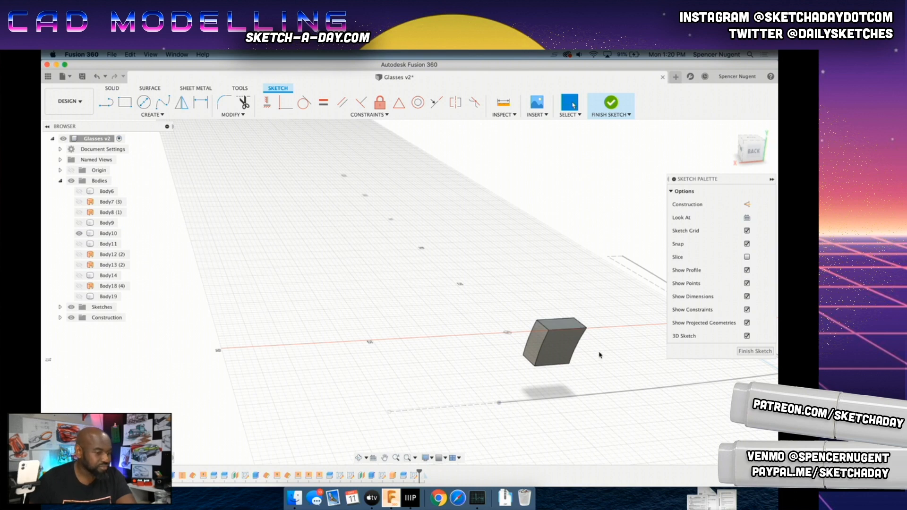
scroll(577, 337, up, 1)
click(749, 165)
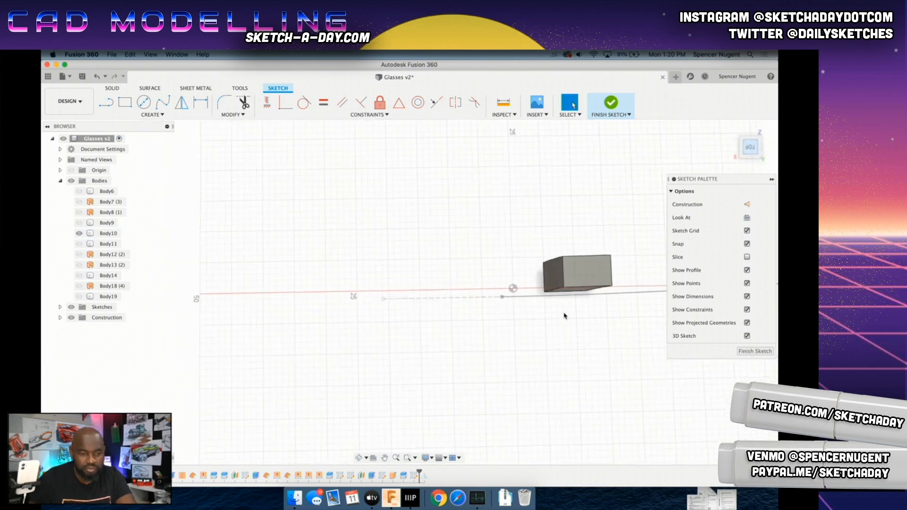
click(104, 103)
click(499, 286)
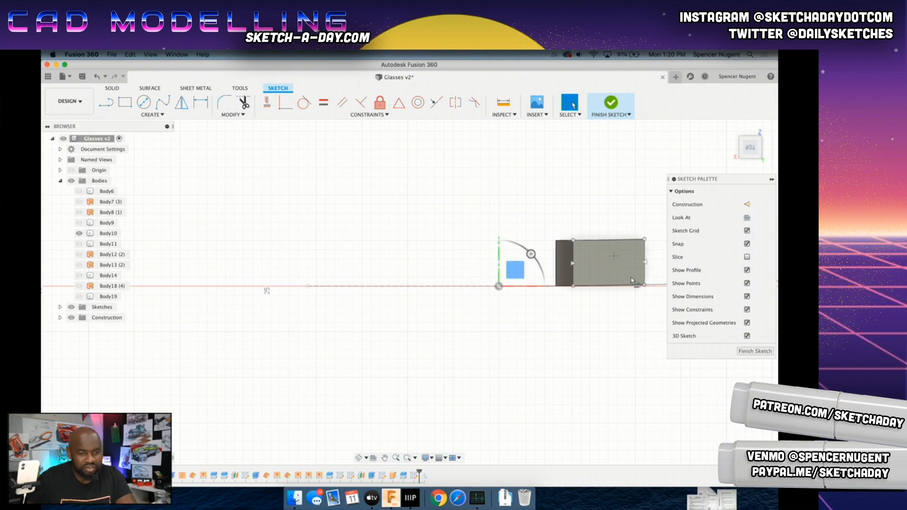
scroll(645, 286, up, 5)
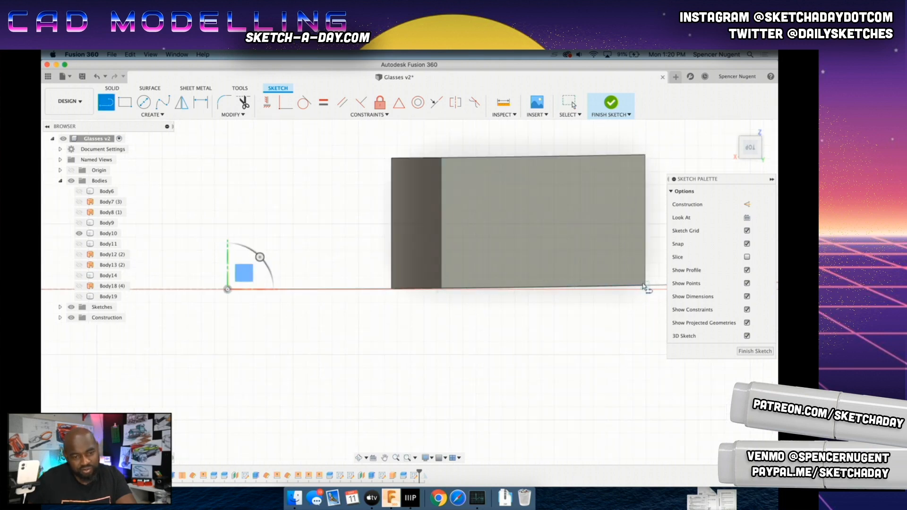
click(645, 286)
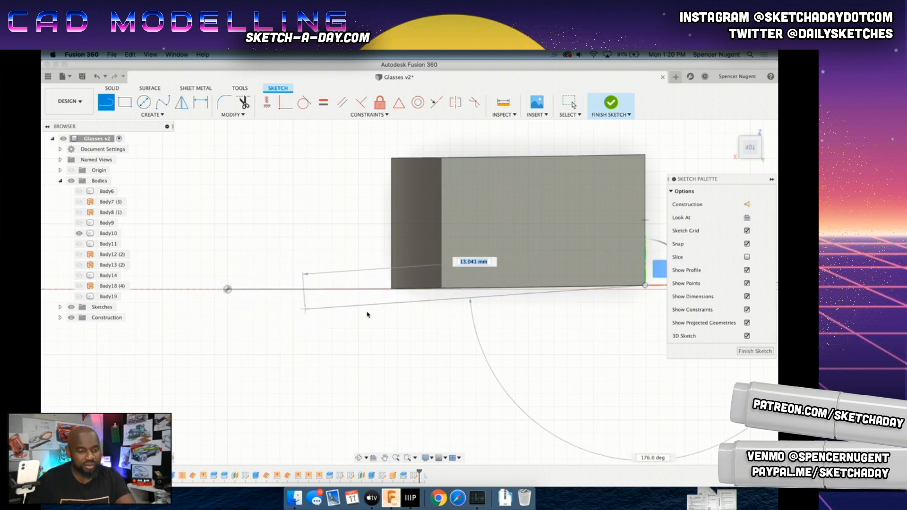
scroll(591, 297, up, 1)
key(Escape)
Step: Sketch a shallow three-point arc from the block's lower outer corner to a point on the vertical axis just below the origin
click(152, 115)
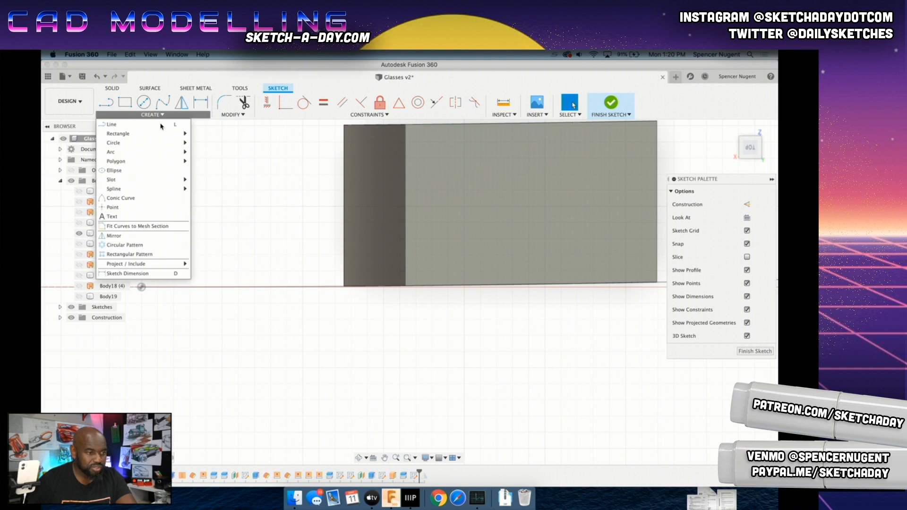
mouse_move(178, 151)
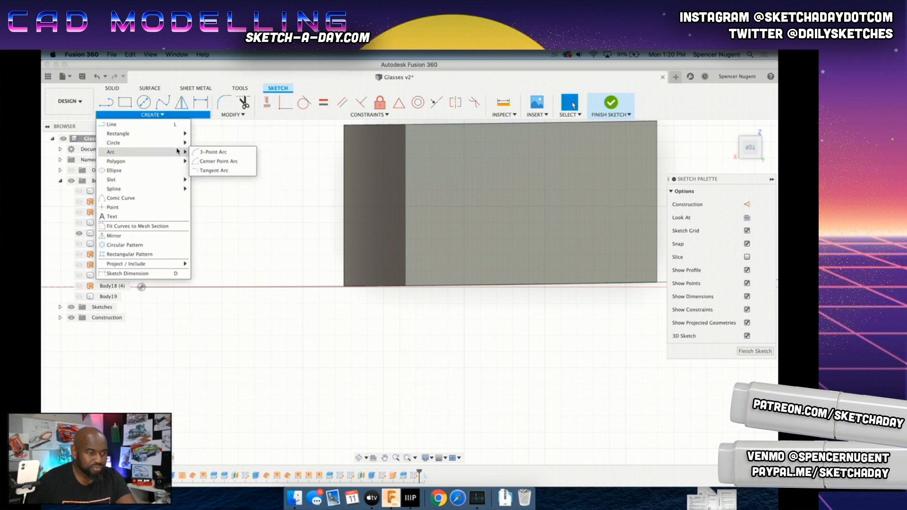
click(210, 151)
click(659, 284)
click(142, 319)
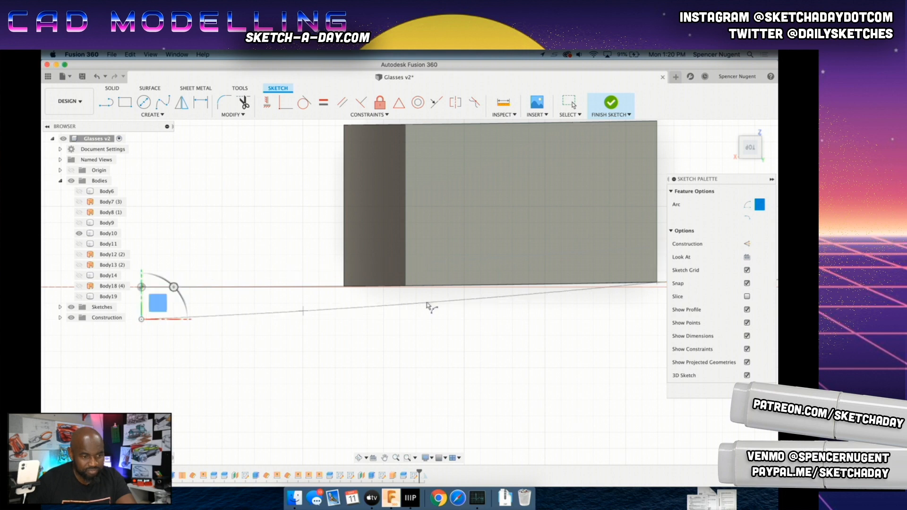
click(489, 308)
scroll(260, 333, down, 5)
scroll(189, 326, up, 3)
Step: Draw a line about 3 mm long from the arc's end, tangent to it and crossing past the centre axis, and make it construction
click(109, 109)
click(211, 323)
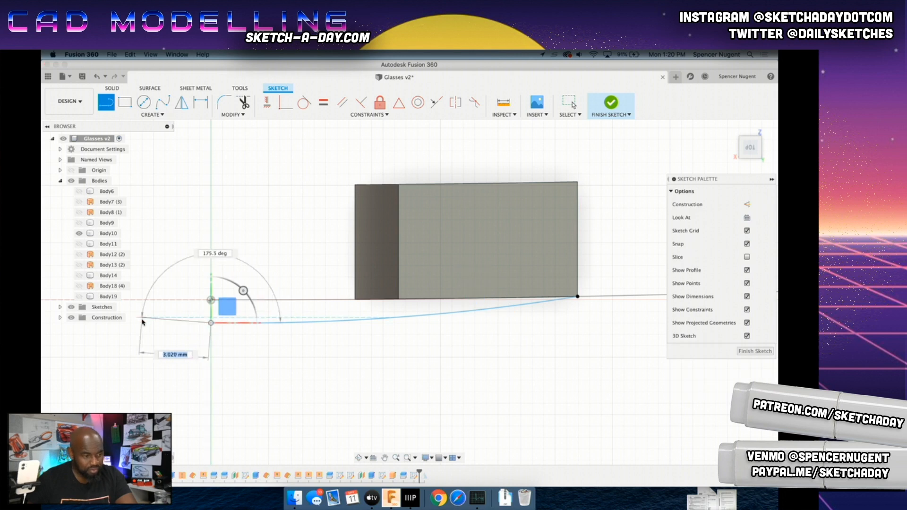
click(141, 322)
key(Escape)
click(187, 324)
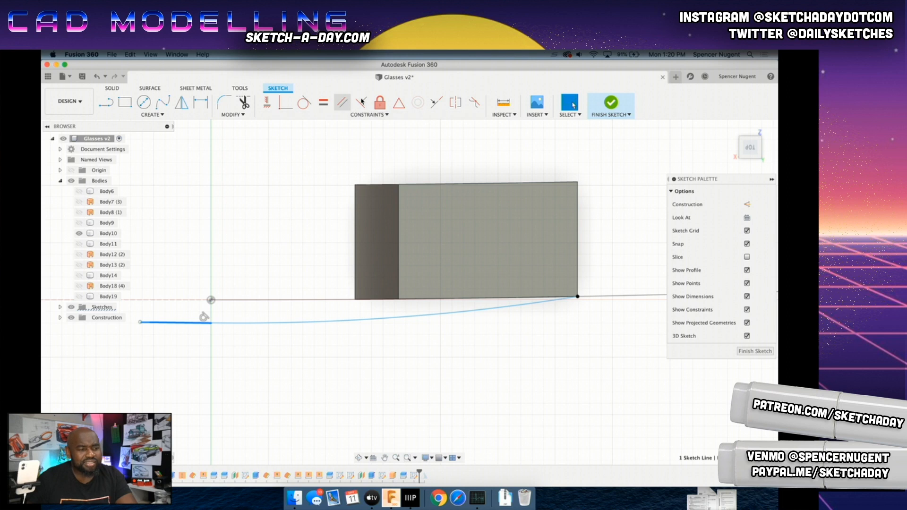
click(747, 204)
click(260, 322)
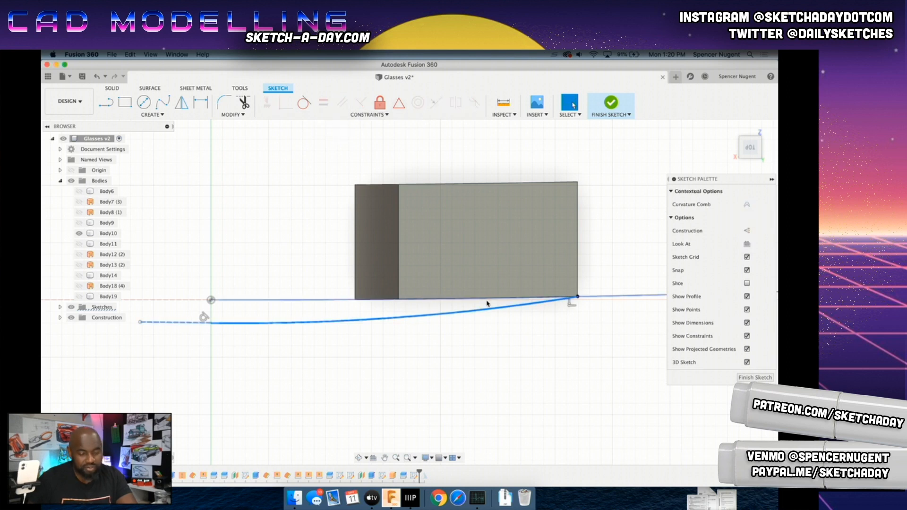
click(205, 340)
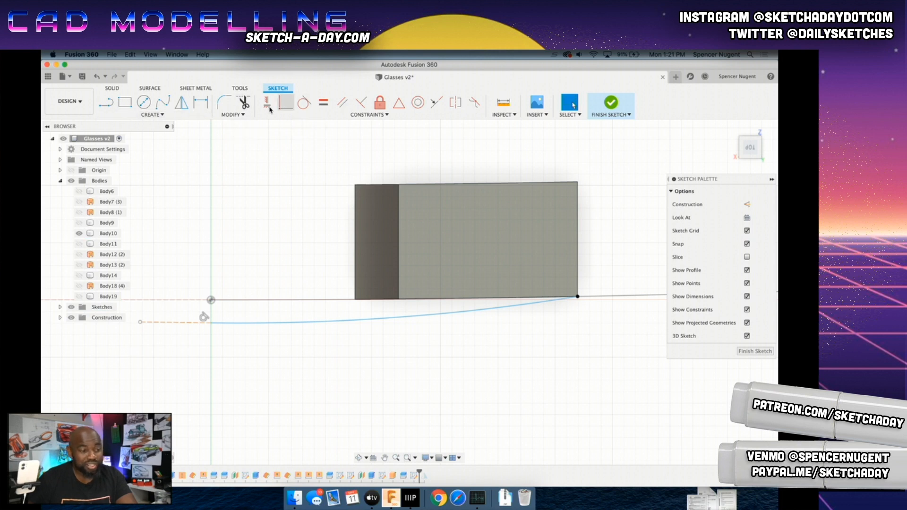
click(210, 323)
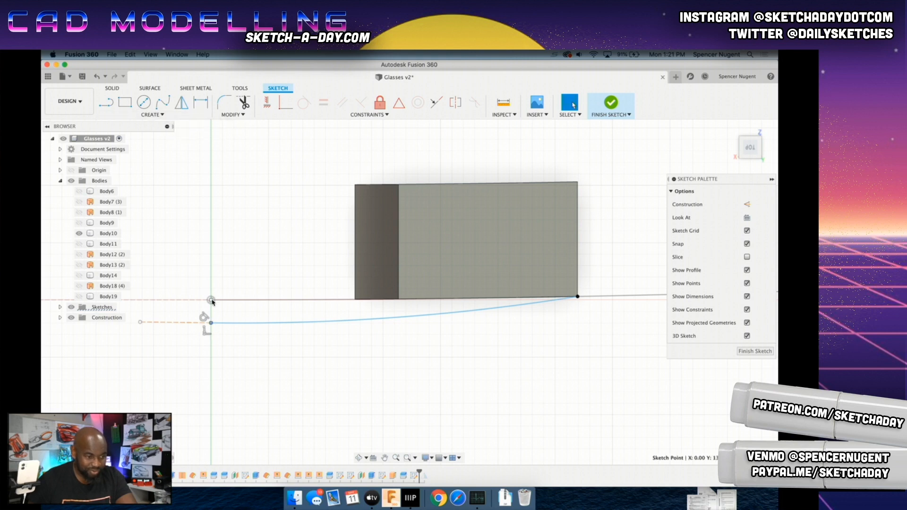
shift+click(212, 323)
click(243, 347)
Step: Dimension the distance between the origin and the arc's end near the centre axis as 3 mm
click(200, 102)
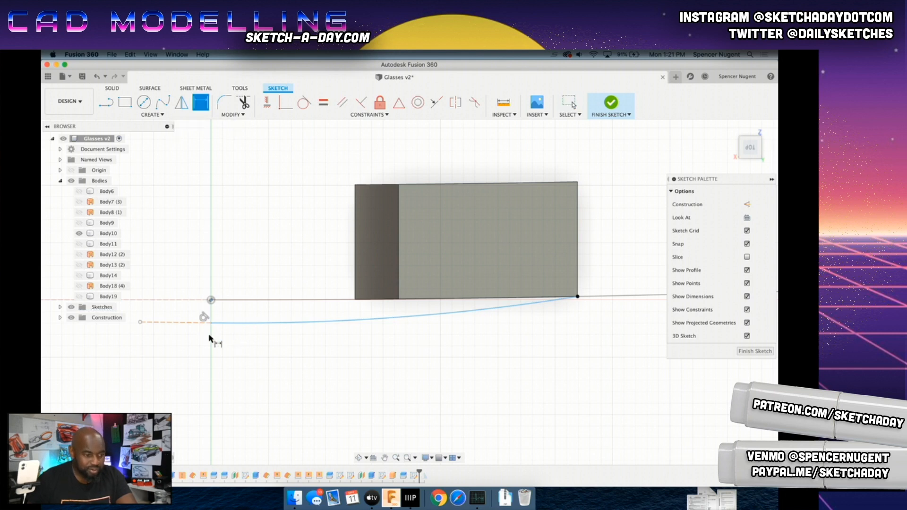
click(210, 323)
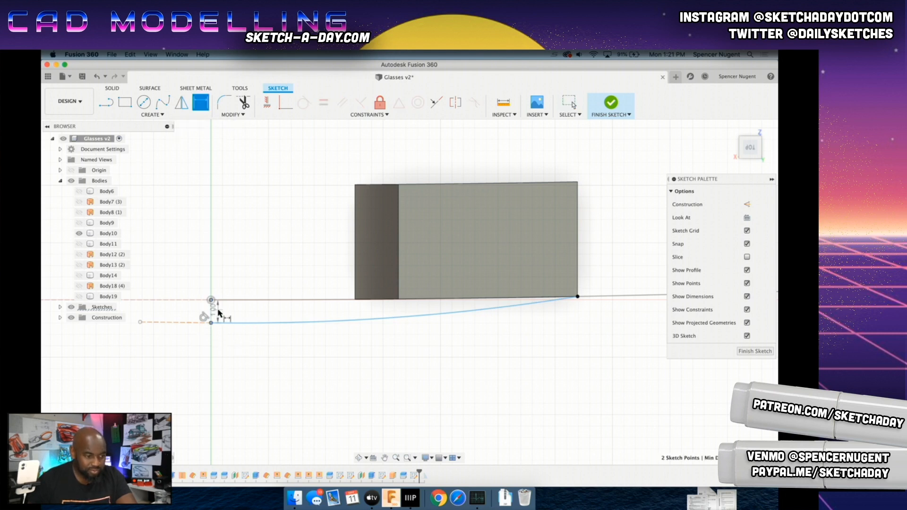
click(238, 364)
text(3)
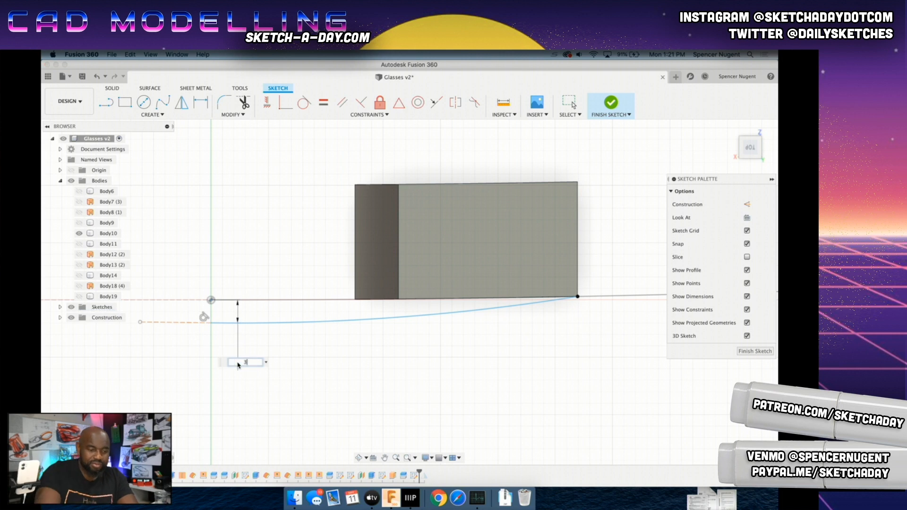
key(Return)
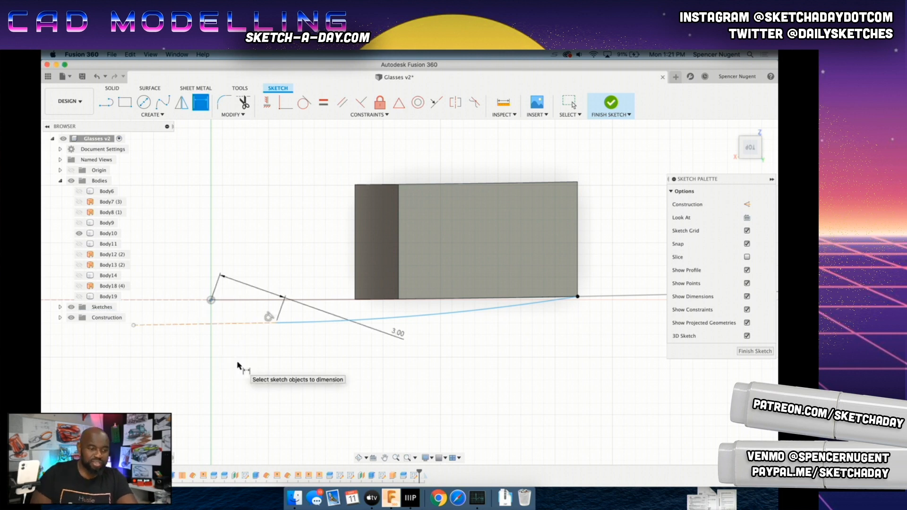
key(Escape)
Step: Constrain the construction line horizontal and reposition the arc's end close to the vertical axis below the origin
mouse_move(275, 323)
mouse_down()
mouse_move(220, 325)
mouse_move(233, 332)
mouse_up()
click(215, 368)
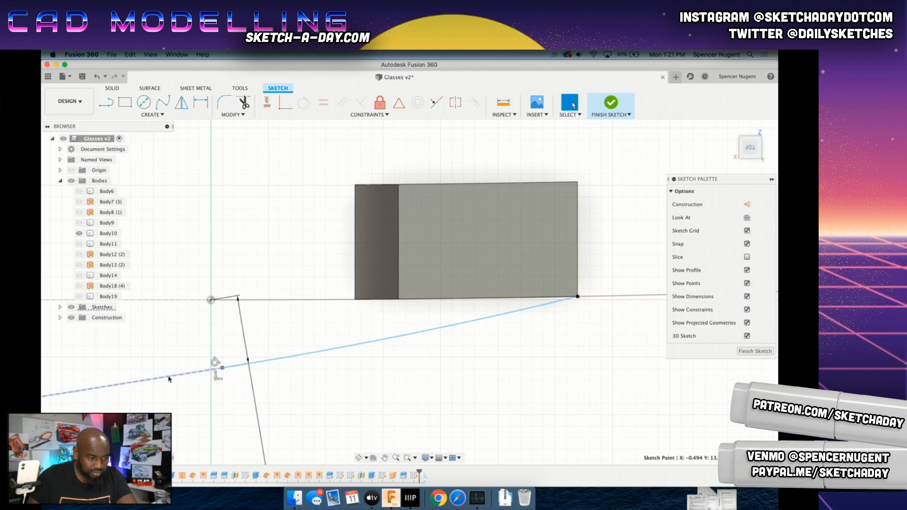
click(268, 104)
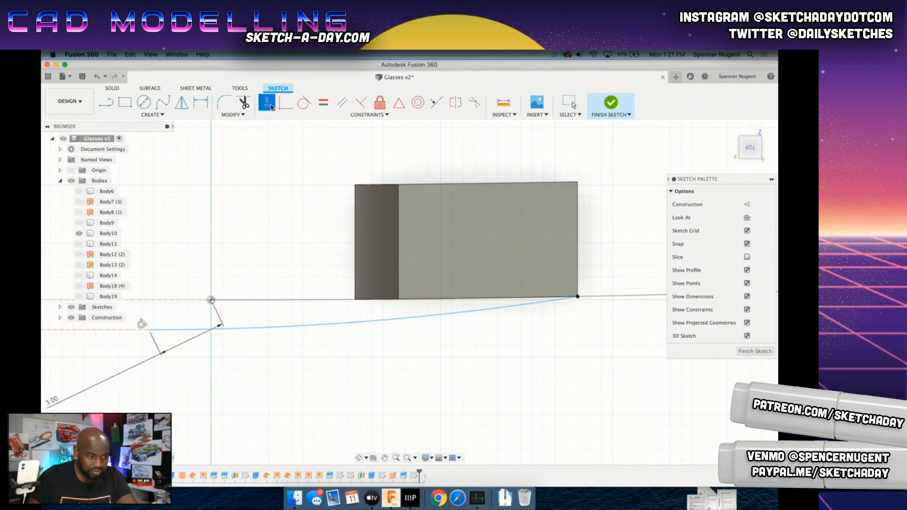
key(Escape)
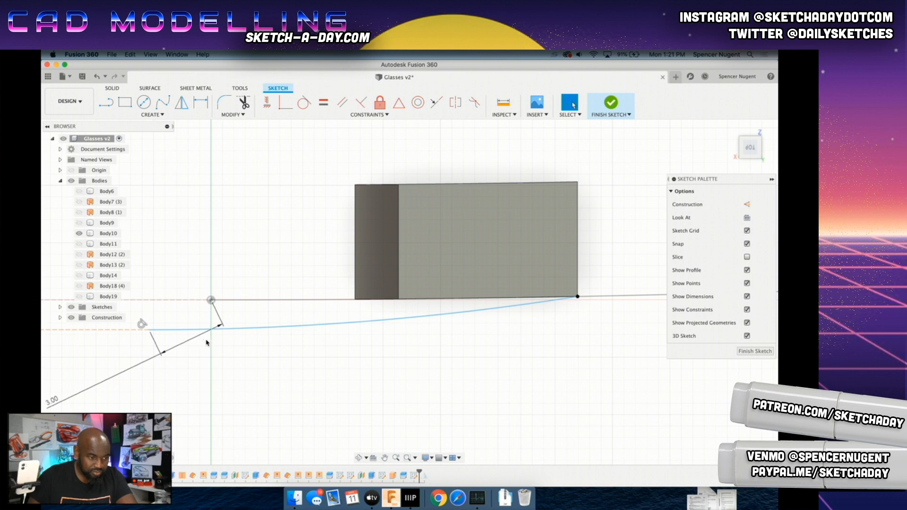
drag(150, 330, 212, 338)
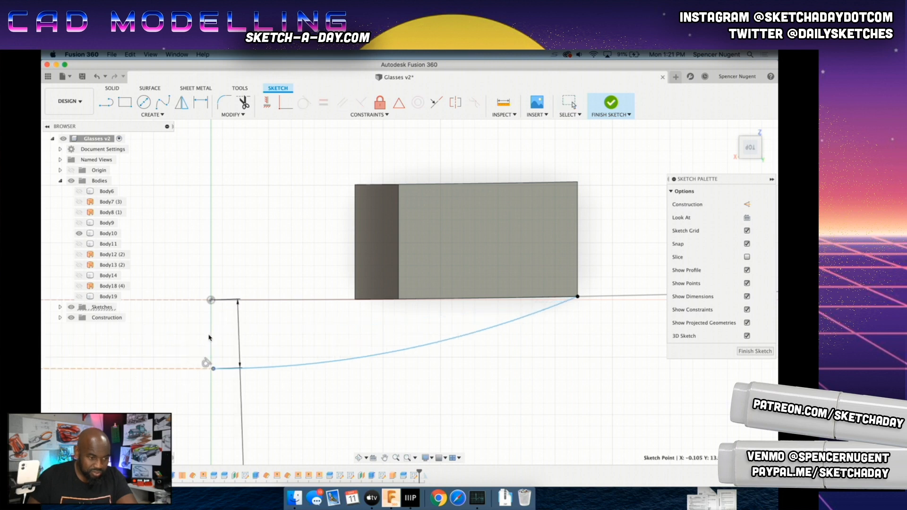
Step: Align the arc's end near the centre axis vertically with the origin using a Horizontal/Vertical constraint, and finish the sketch
click(267, 102)
scroll(315, 369, down, 4)
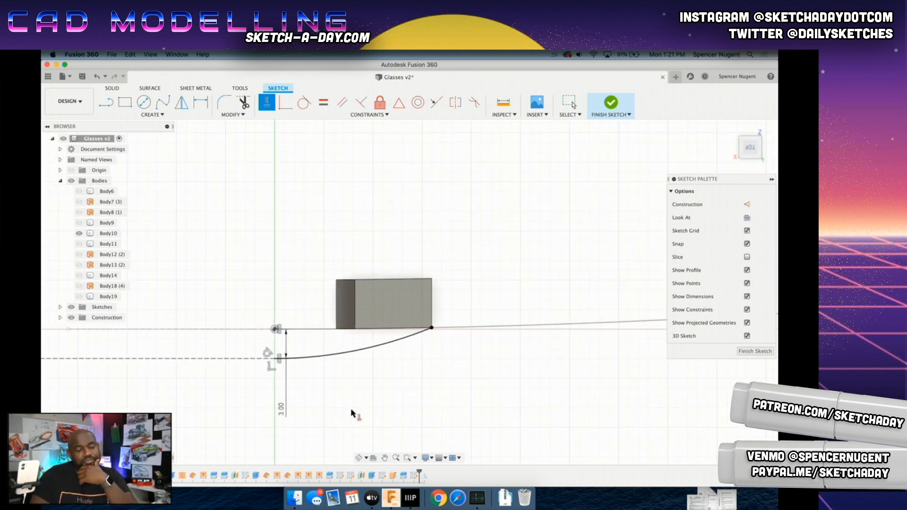
mouse_move(341, 407)
shift+middle_down()
mouse_move(312, 336)
mouse_move(325, 319)
mouse_move(329, 331)
shift+middle_up()
scroll(318, 355, up, 2)
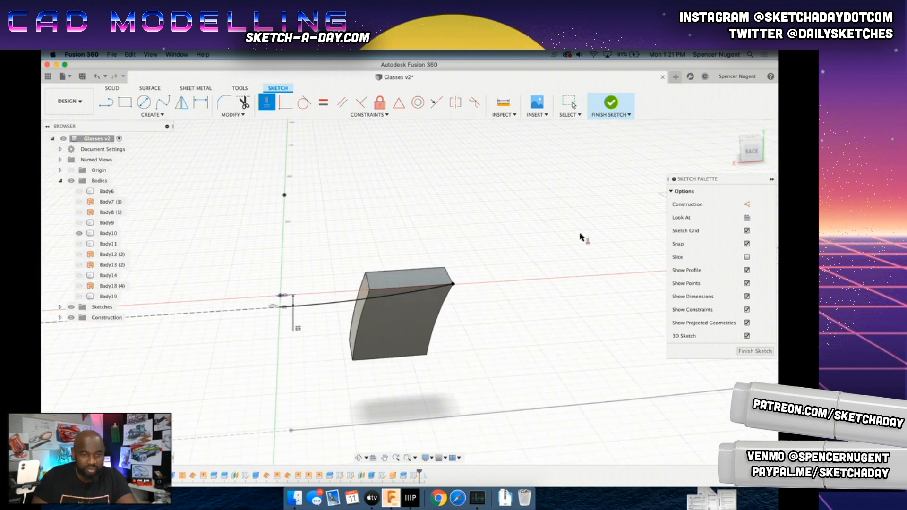
click(611, 103)
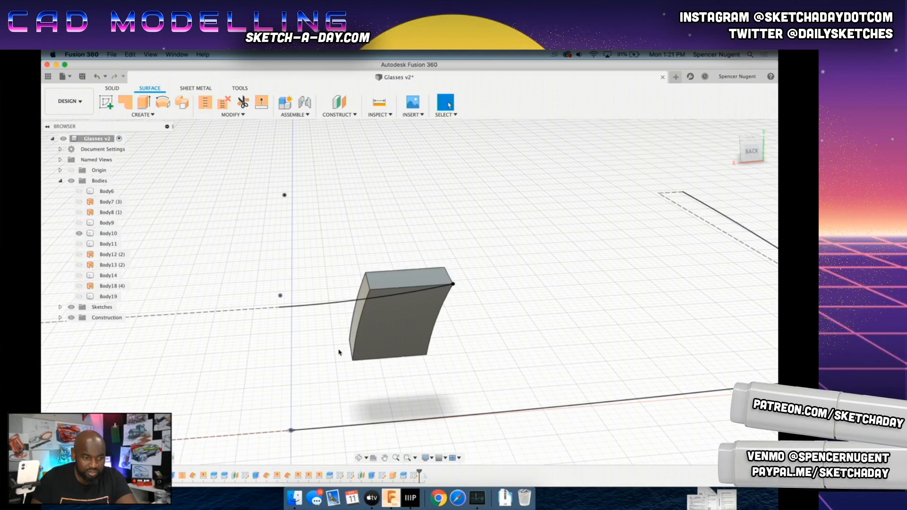
Step: Start a new sketch on the bottom face of the bridge block
shift+middle_drag(402, 386, 388, 355)
click(391, 394)
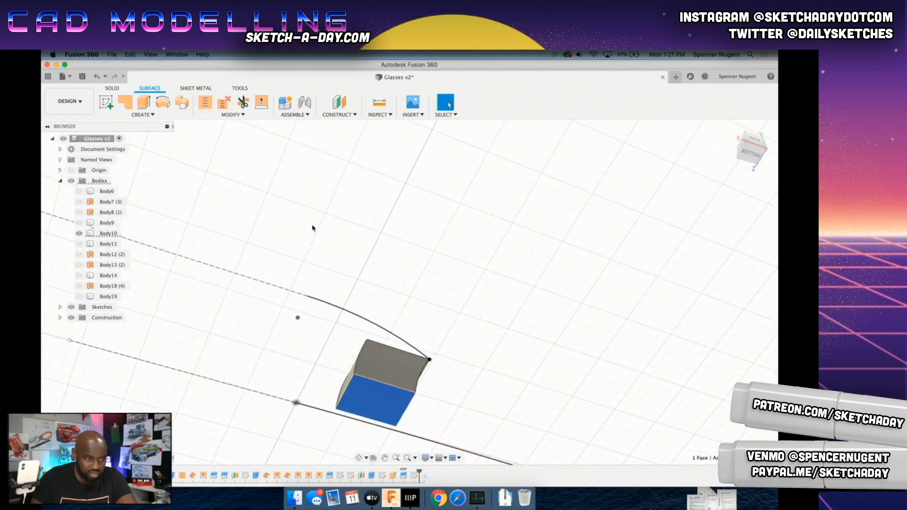
click(107, 103)
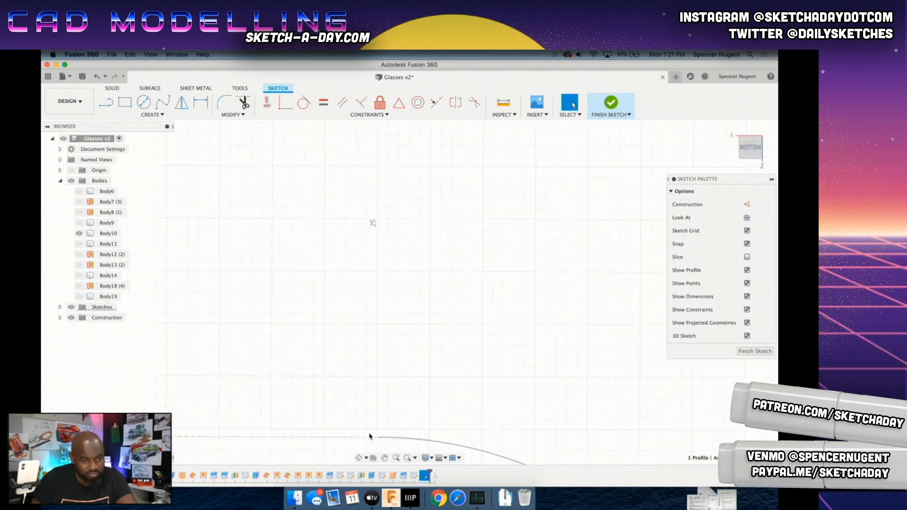
middle_drag(467, 384, 434, 210)
scroll(378, 358, up, 3)
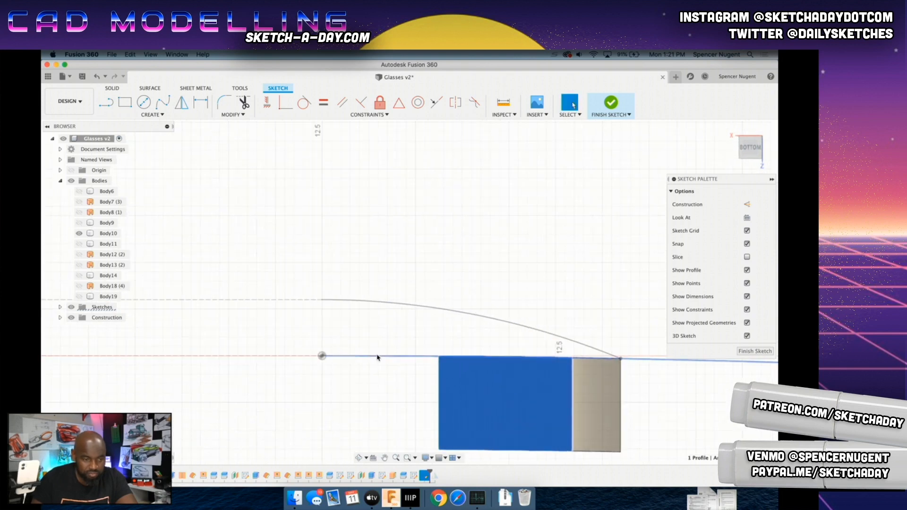
click(403, 303)
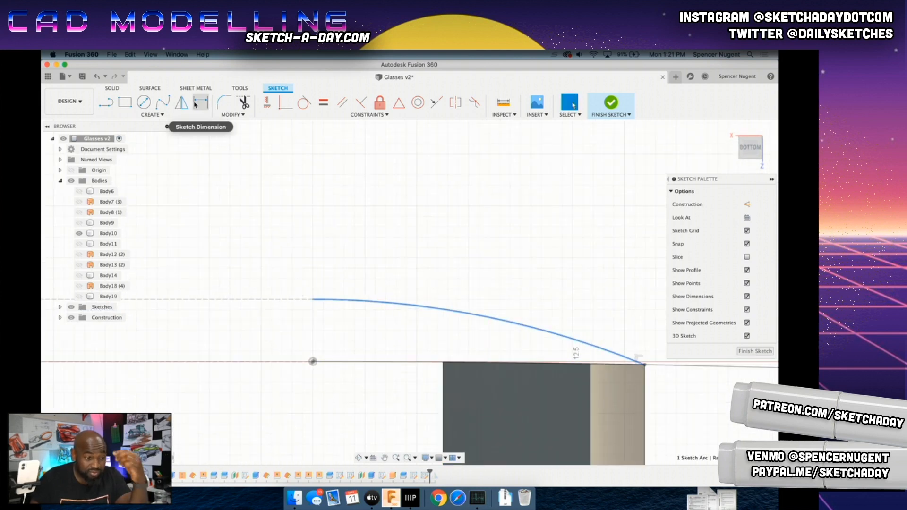
click(188, 116)
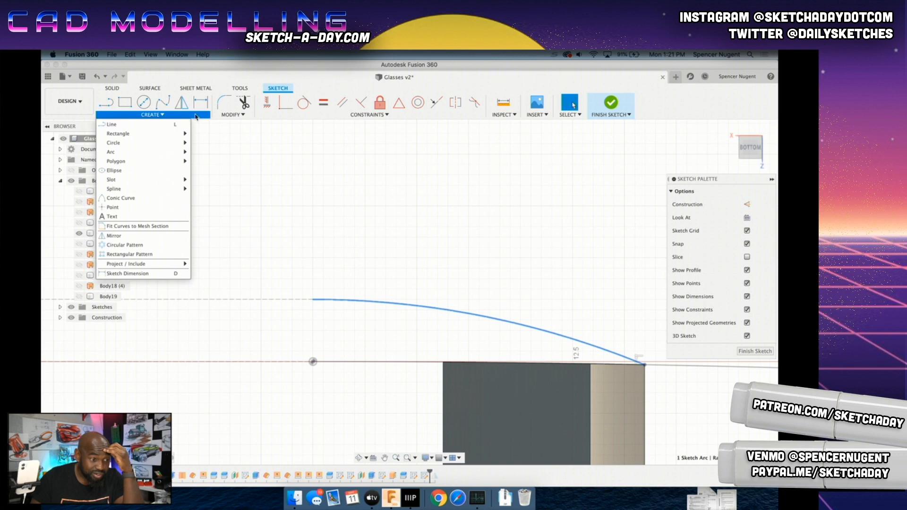
click(243, 116)
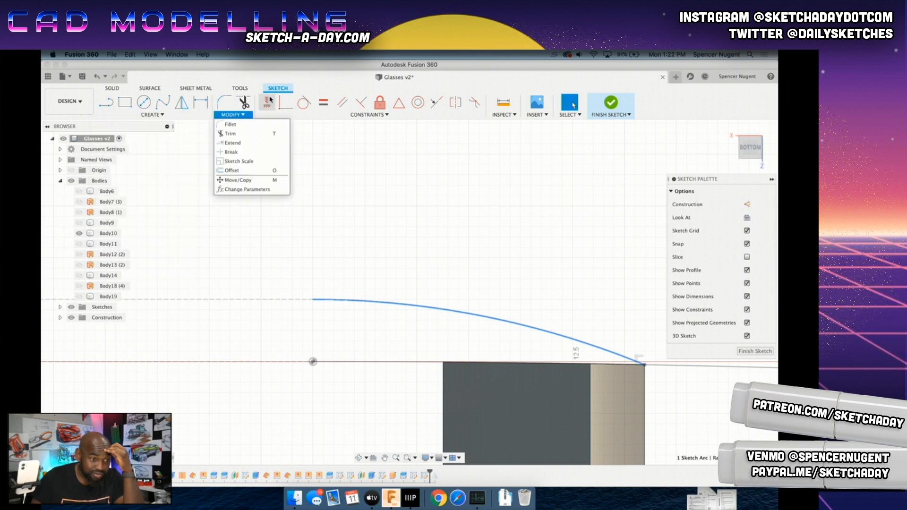
click(244, 163)
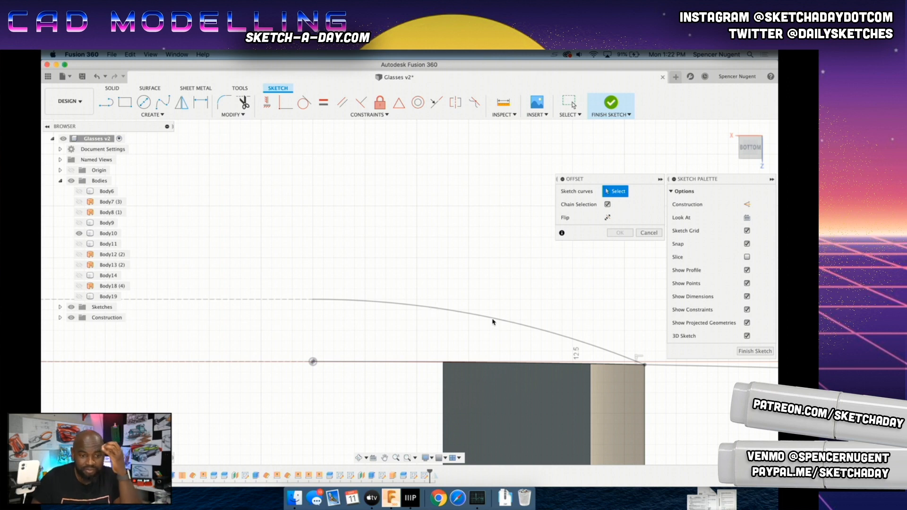
click(655, 235)
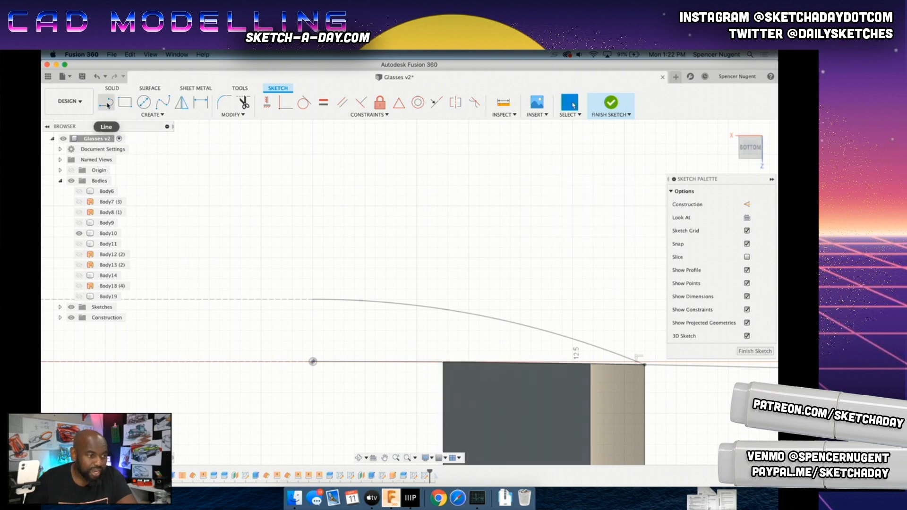
Step: Try to trace the existing bridge arc with a three-point arc from the block's outer corner to the arc's end on the centre axis
click(152, 115)
mouse_move(126, 144)
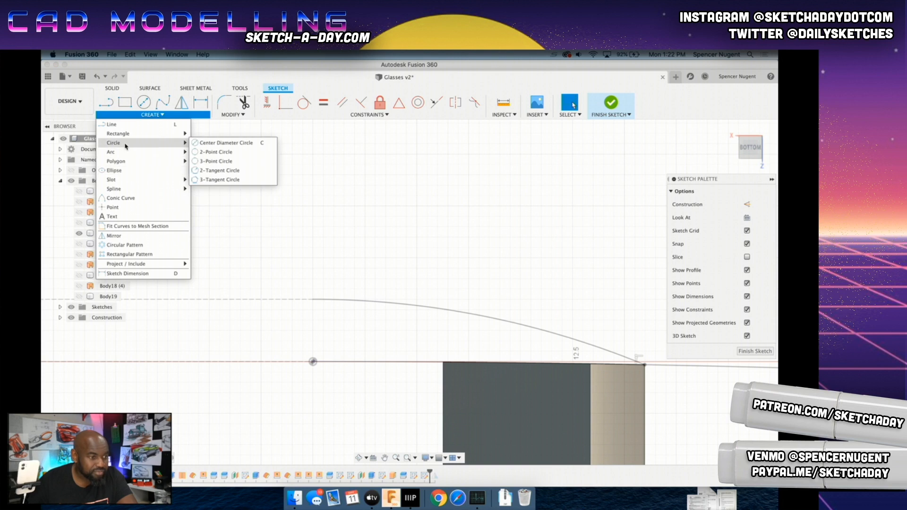
click(215, 152)
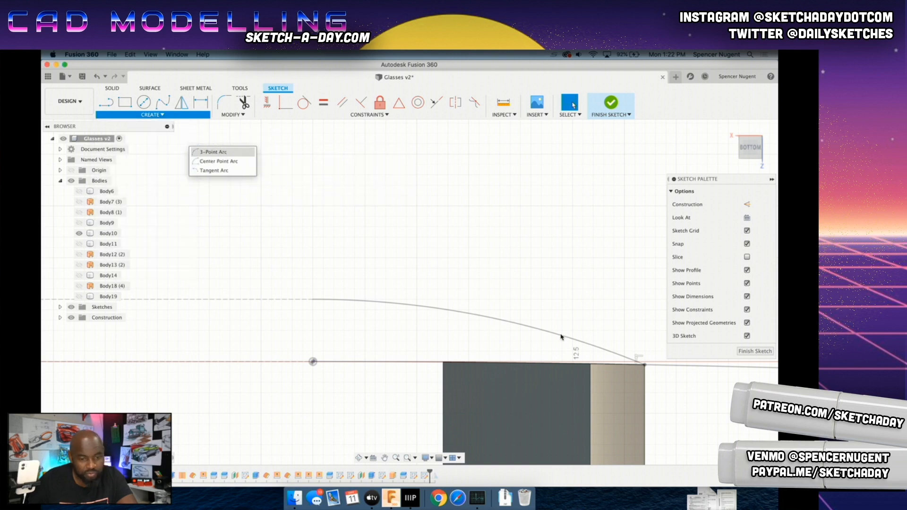
click(644, 363)
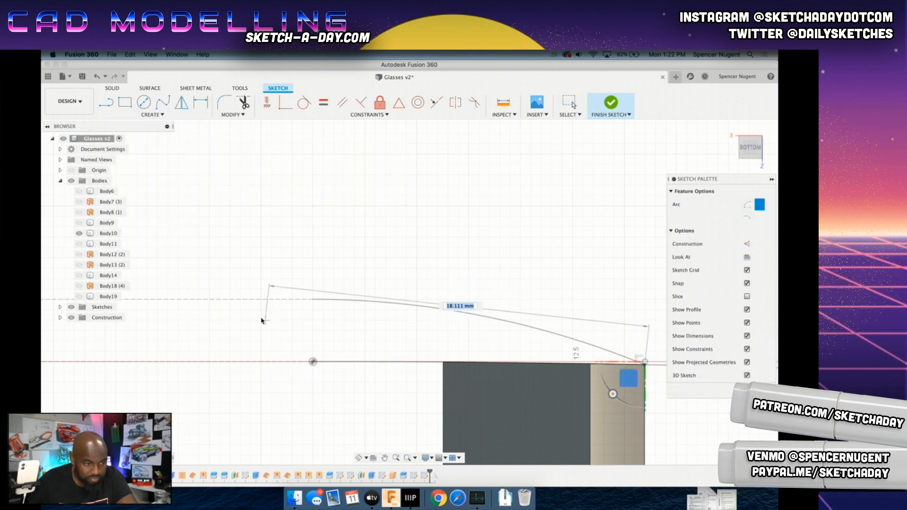
click(314, 303)
click(358, 306)
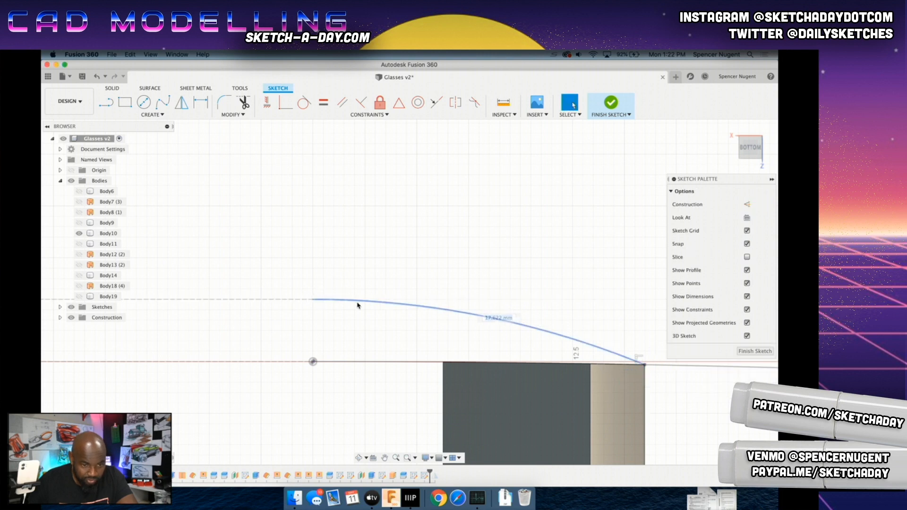
Step: Draw a three-point arc over the existing bridge arc, from the block's outer corner to the end on the centre axis, and finish the sketch
scroll(616, 346, up, 5)
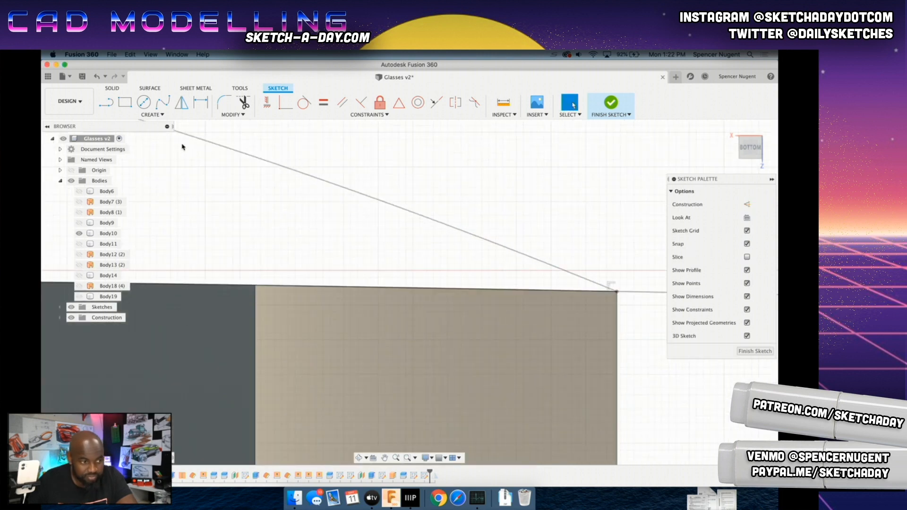
click(151, 114)
mouse_move(121, 157)
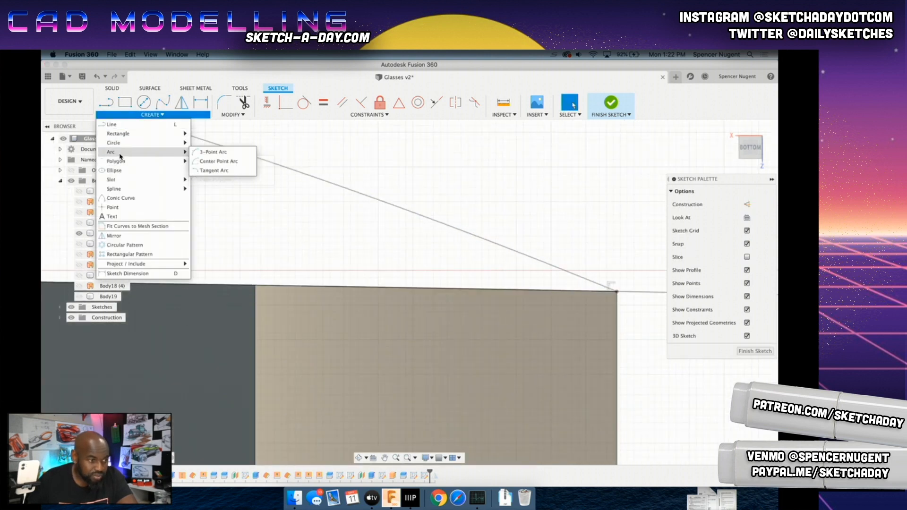
click(215, 153)
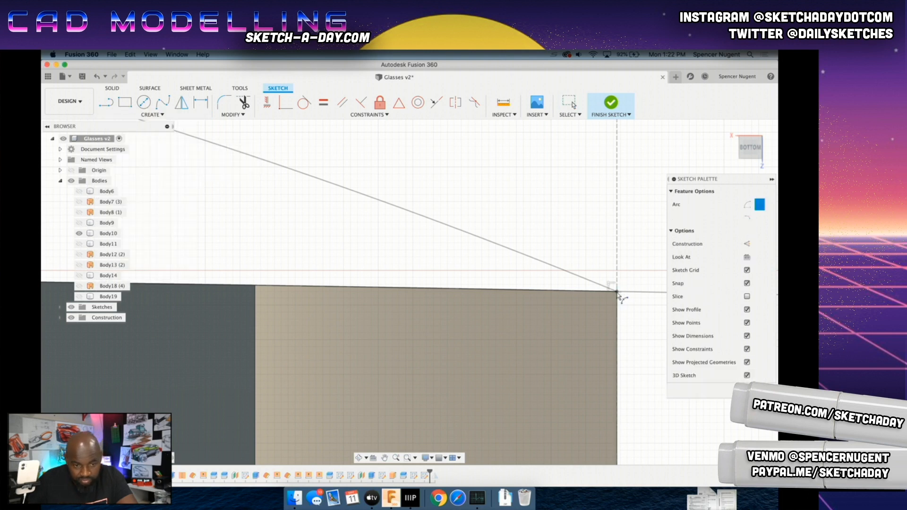
click(618, 292)
scroll(203, 265, down, 10)
middle_drag(158, 261, 380, 259)
scroll(380, 259, down, 1)
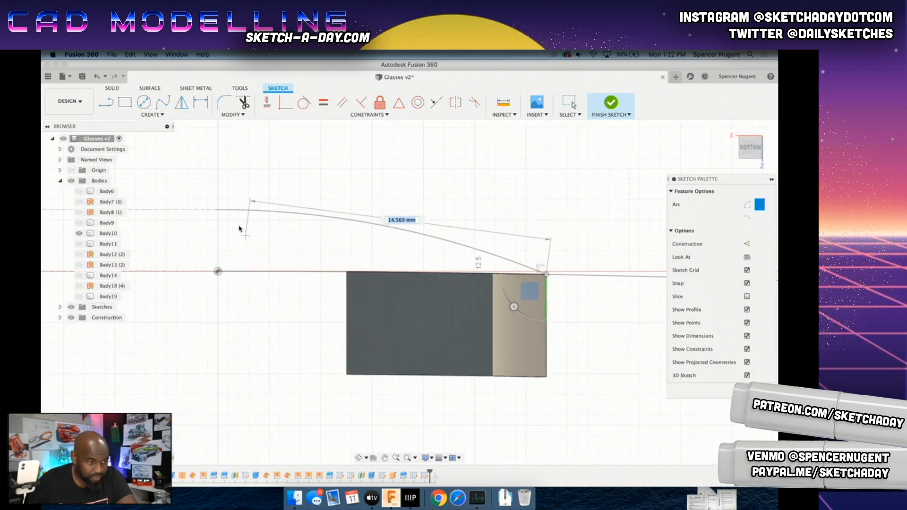
click(218, 210)
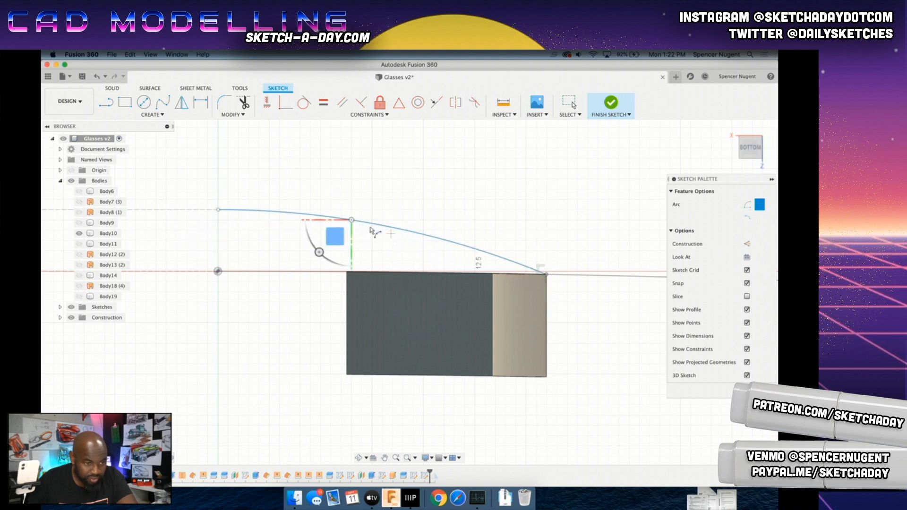
key(Escape)
key(l)
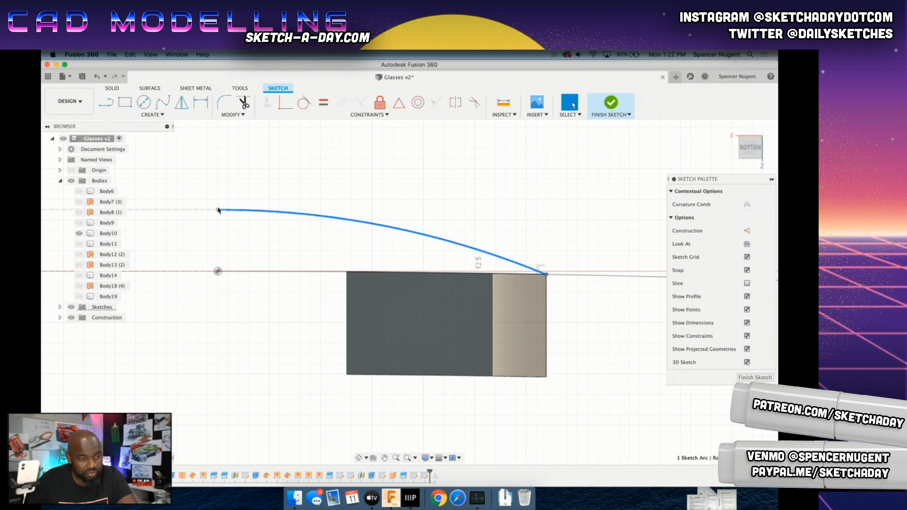
mouse_move(242, 234)
shift+middle_down()
mouse_move(263, 296)
mouse_move(244, 246)
mouse_move(259, 278)
mouse_move(255, 270)
shift+middle_up()
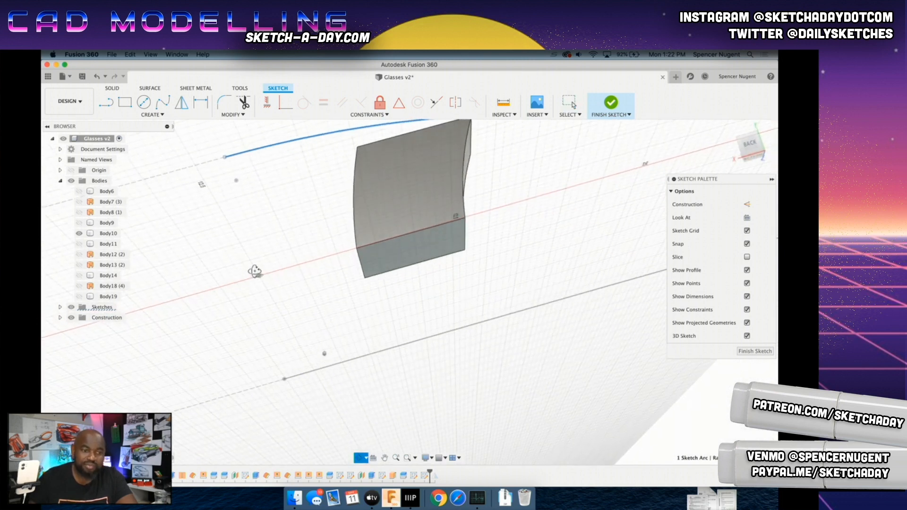
click(612, 102)
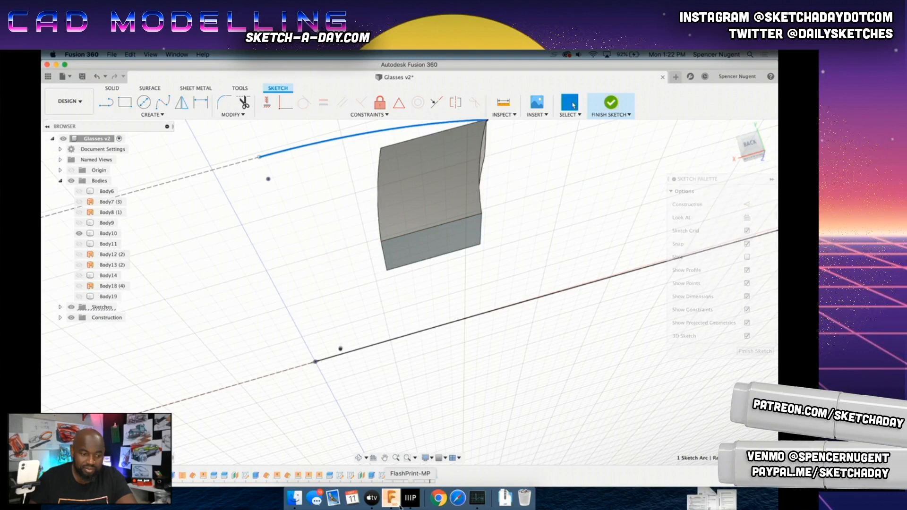
Step: Redefine the plane of the newest sketch to the bottom face of the bridge block
right_click(428, 475)
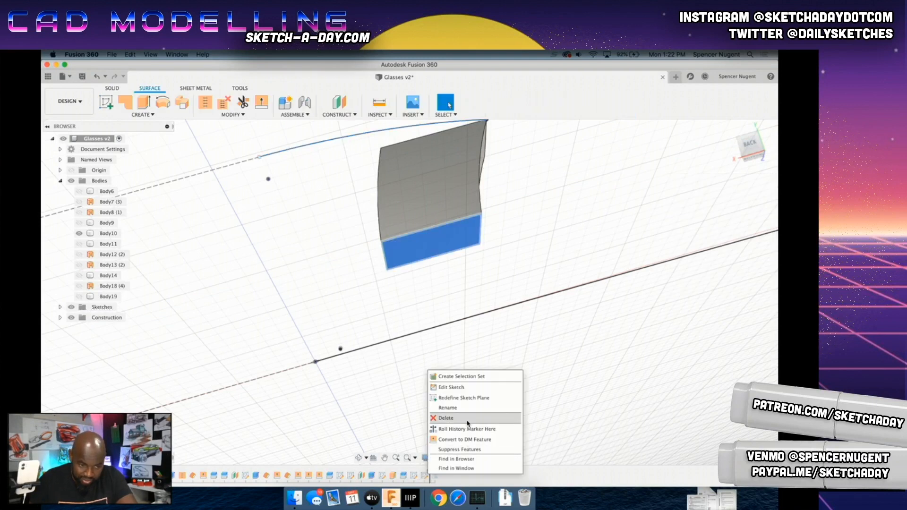
click(473, 398)
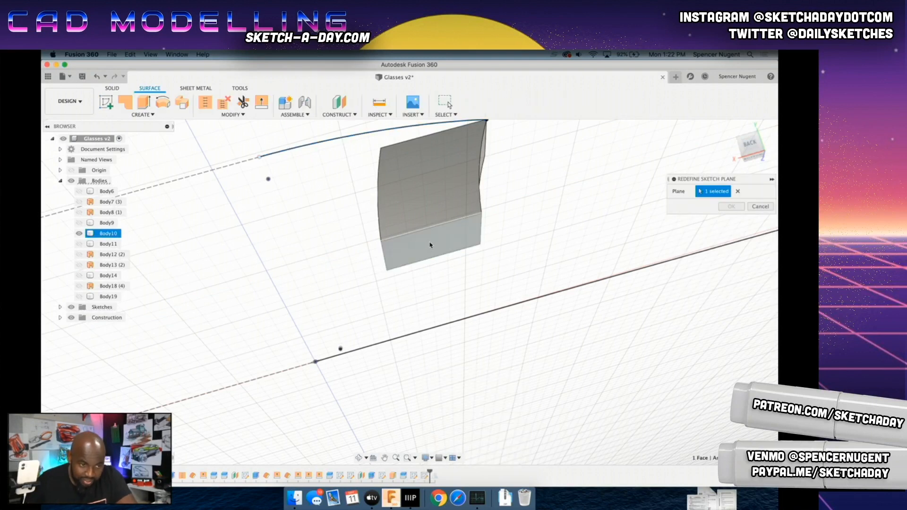
click(730, 207)
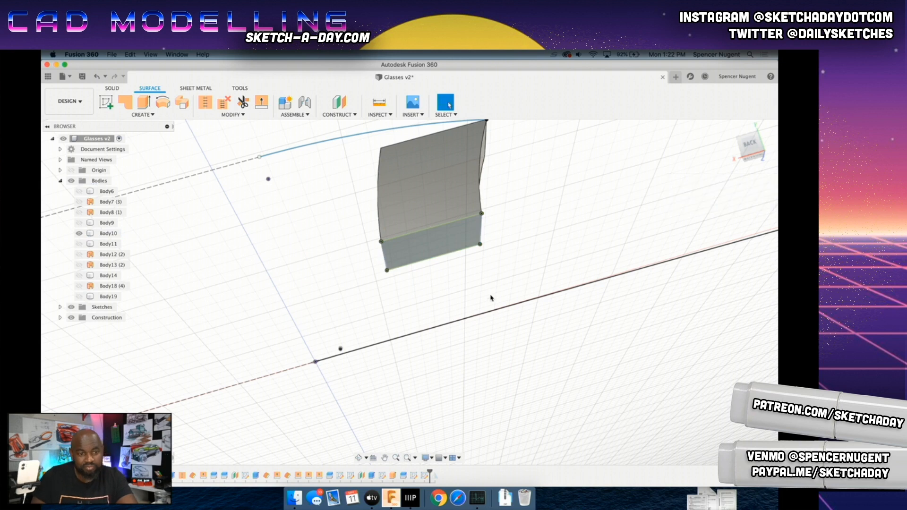
Step: Toggle Sketch10 and Sketch11 to tell their curves apart, keep both visible, and hide Sketch1
shift+middle_drag(465, 345, 576, 242)
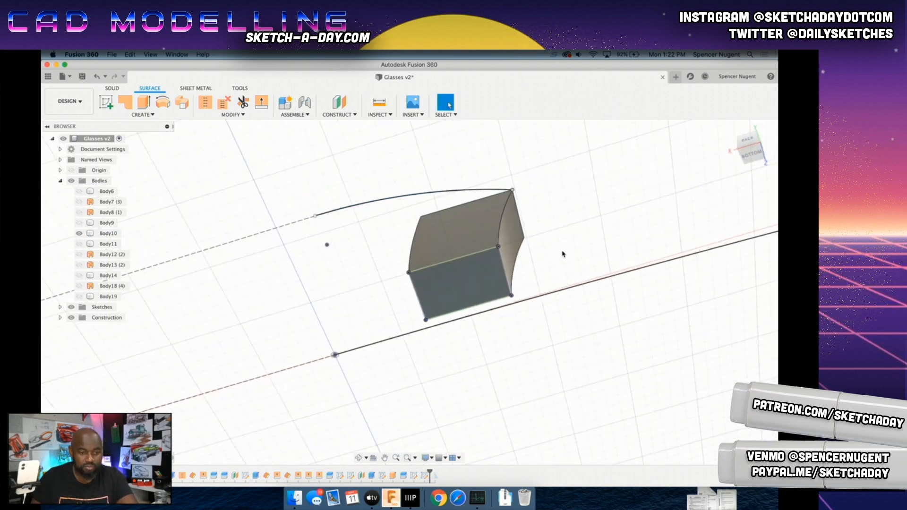
scroll(563, 254, down, 5)
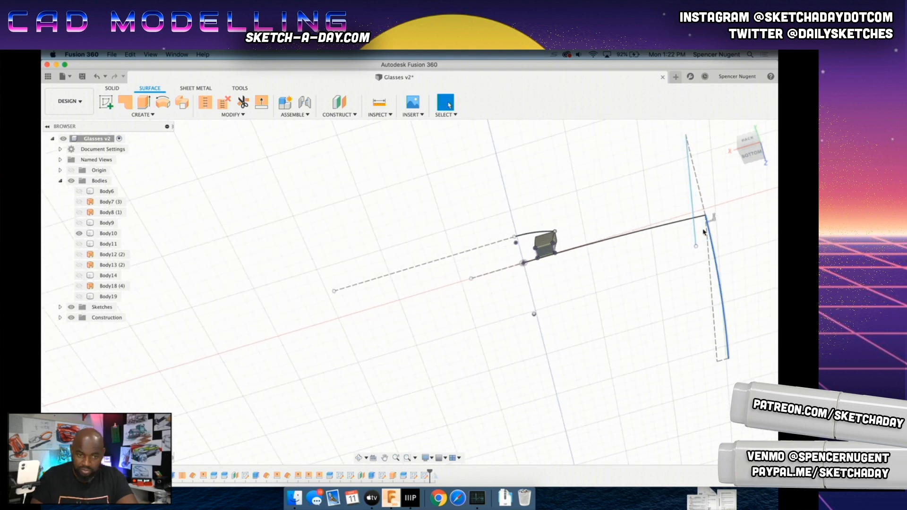
mouse_move(571, 228)
shift+middle_down()
mouse_move(567, 247)
mouse_move(577, 227)
mouse_move(397, 385)
mouse_move(519, 309)
shift+middle_up()
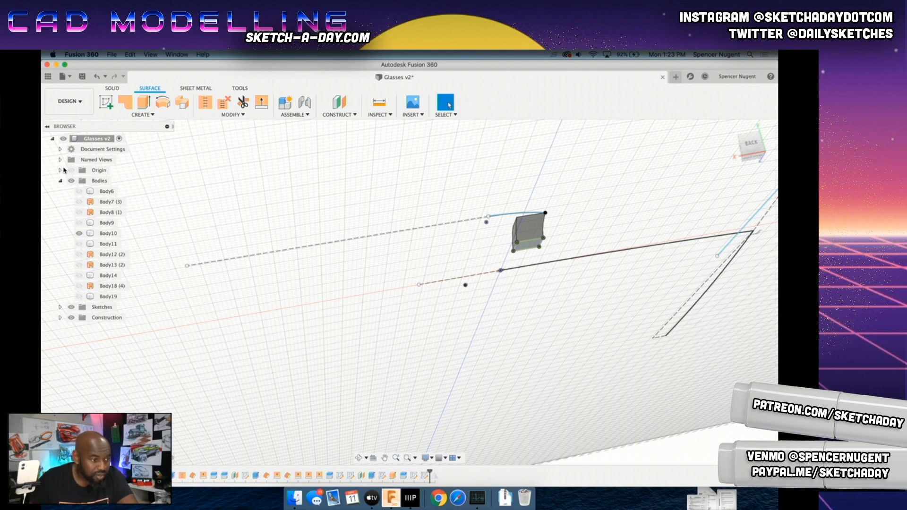
click(60, 308)
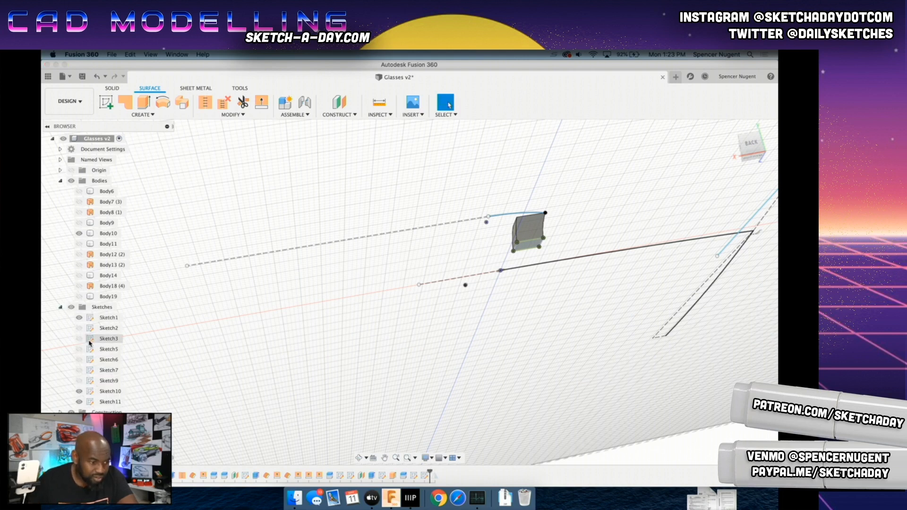
click(78, 392)
click(79, 402)
click(79, 402)
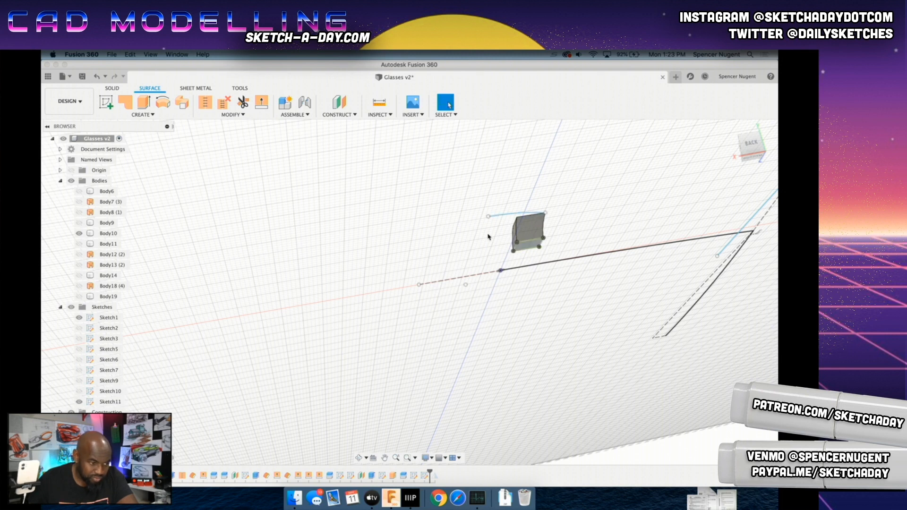
click(80, 318)
click(79, 391)
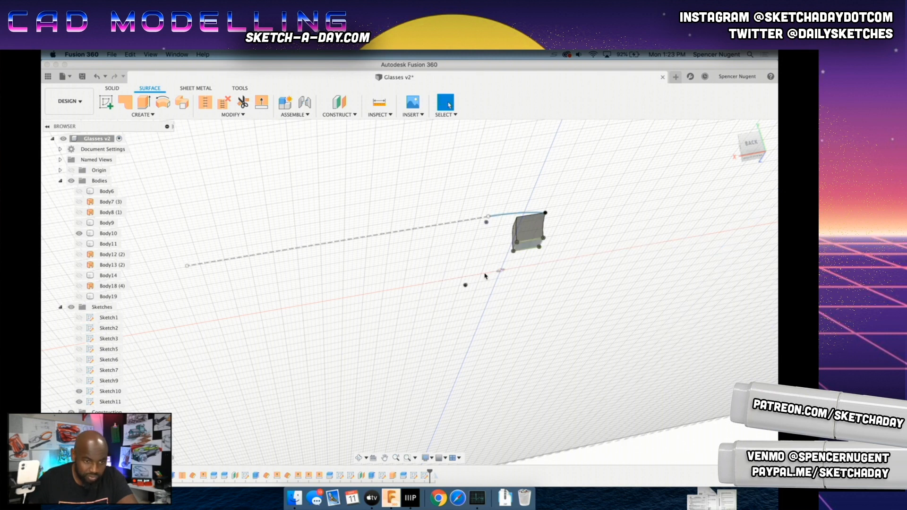
Step: Reopen Sketch11, the sketch on the bridge block's bottom face, for editing
scroll(520, 239, up, 5)
mouse_move(415, 249)
shift+middle_down()
mouse_move(425, 269)
mouse_move(424, 227)
shift+middle_up()
scroll(535, 289, up, 5)
click(534, 288)
scroll(498, 302, down, 1)
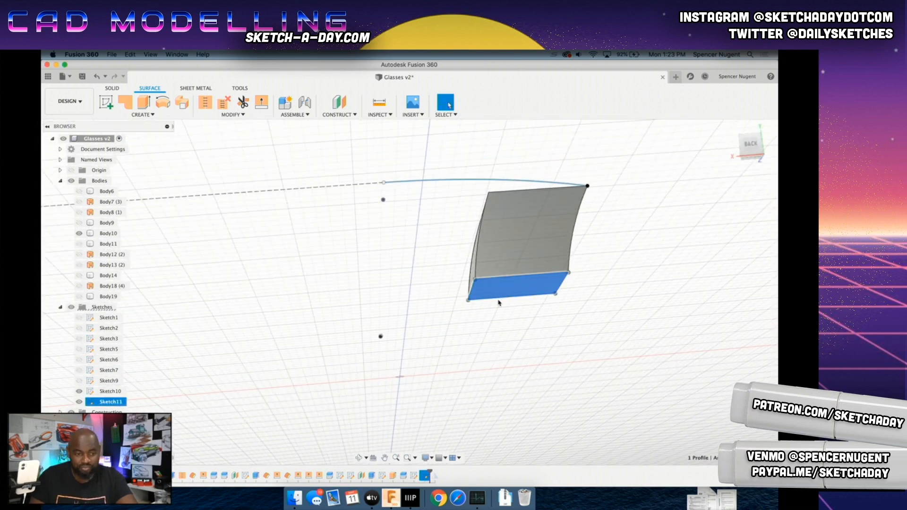
right_click(120, 402)
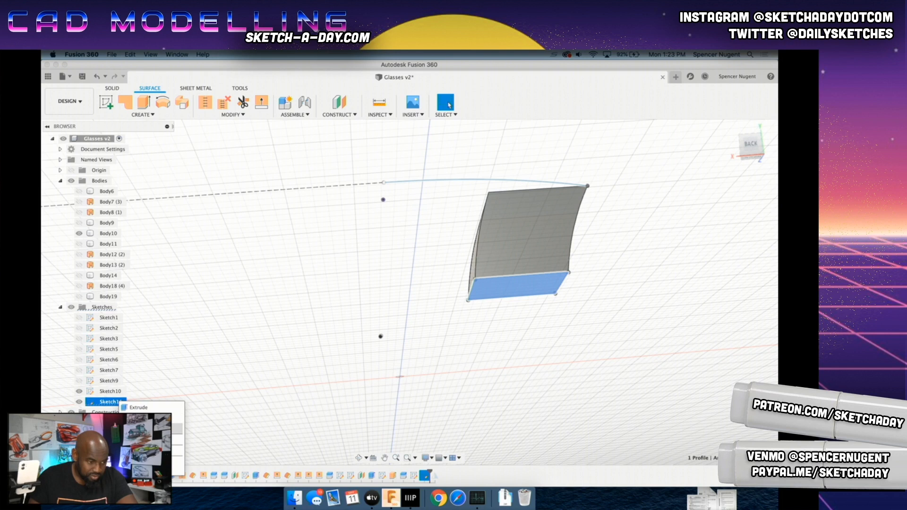
click(138, 417)
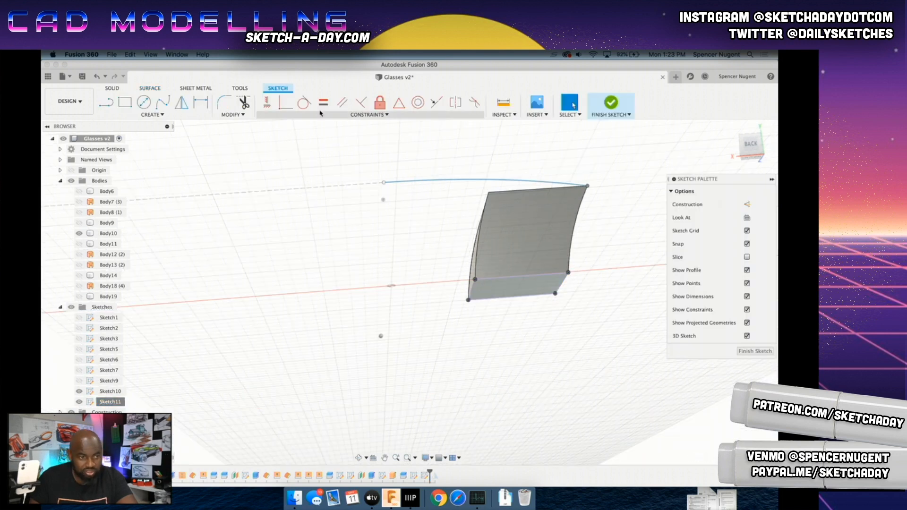
Step: Close Sketch11 on the bridge block's bottom face and delete that sketch
click(754, 161)
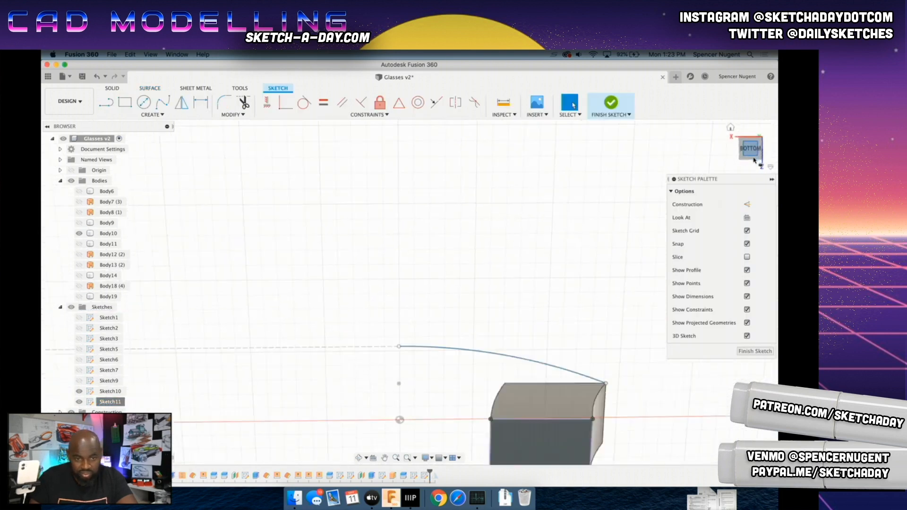
scroll(502, 341, up, 3)
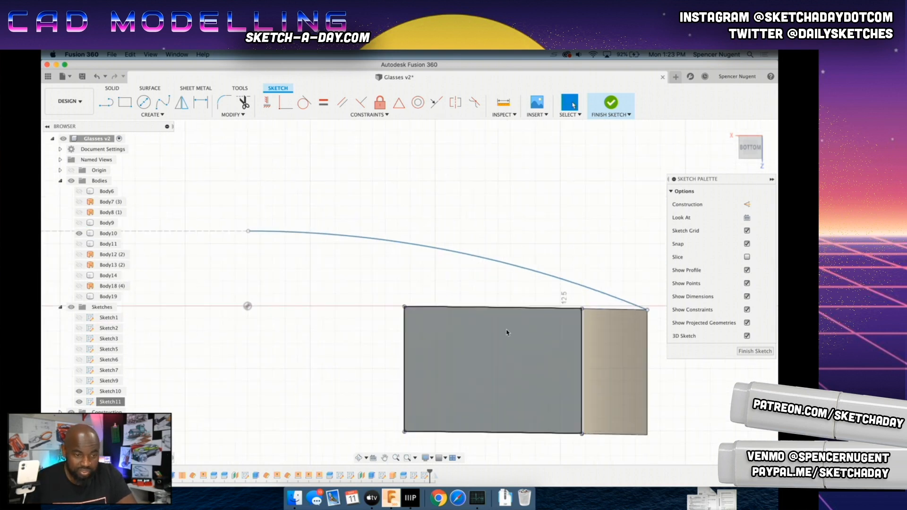
click(610, 112)
right_click(430, 371)
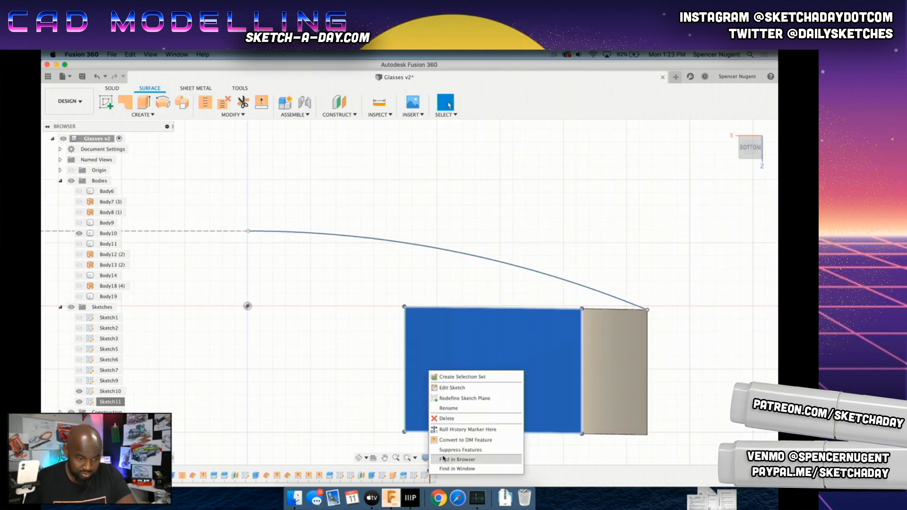
click(442, 418)
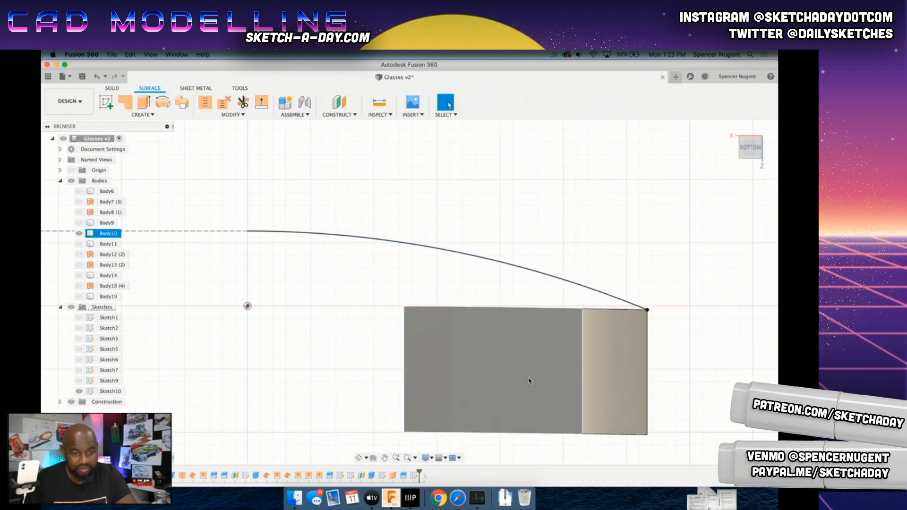
Step: On the block's bottom face, sketch a three-point arc from the face's outer corner to the existing arc's end on the centre axis
click(467, 366)
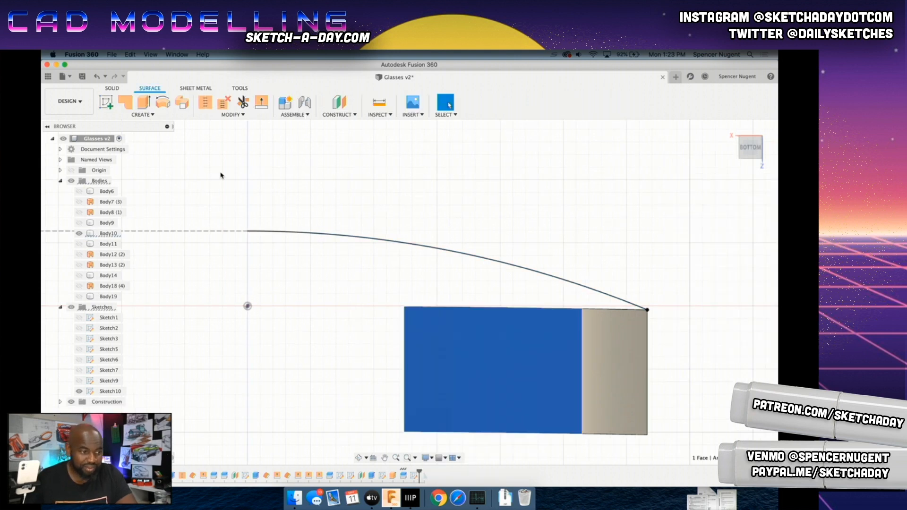
click(105, 102)
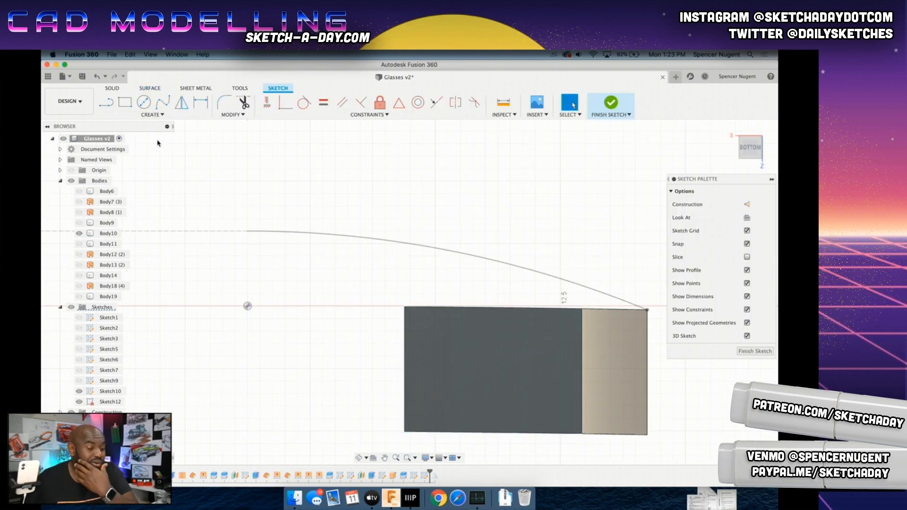
click(153, 115)
mouse_move(125, 153)
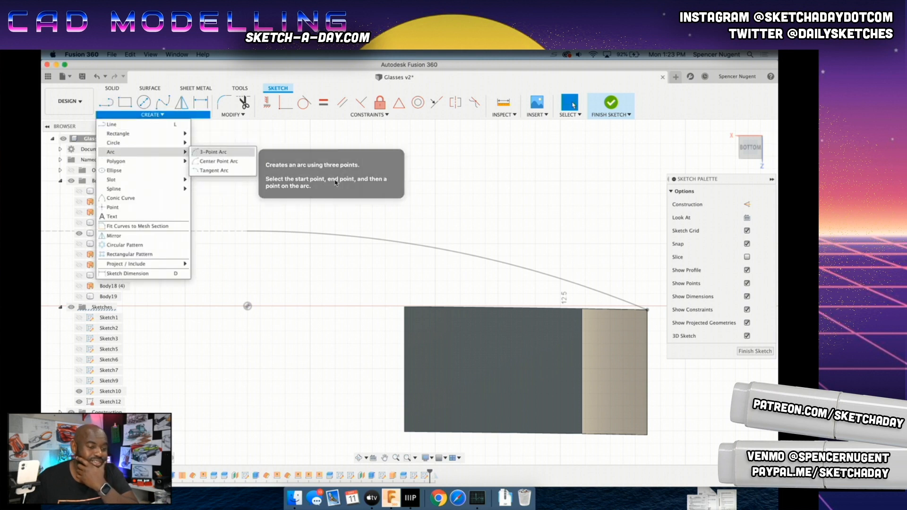
click(211, 152)
click(583, 309)
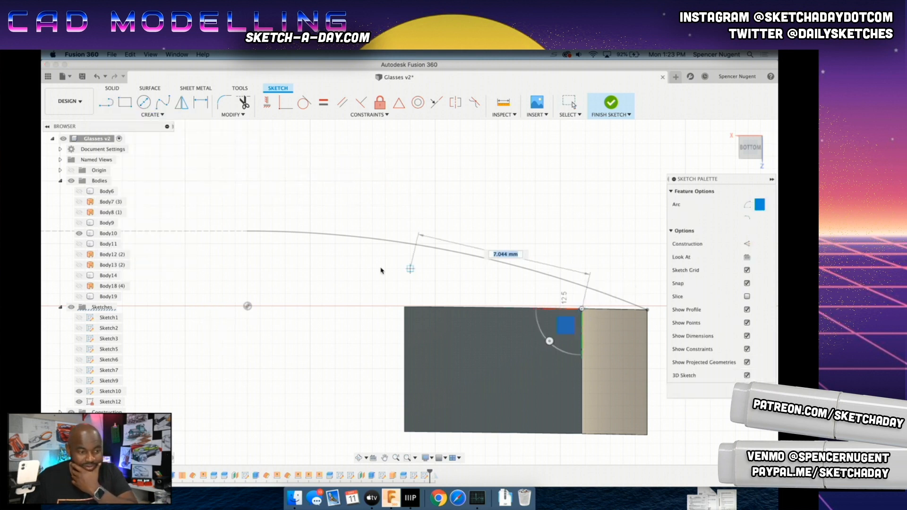
click(247, 231)
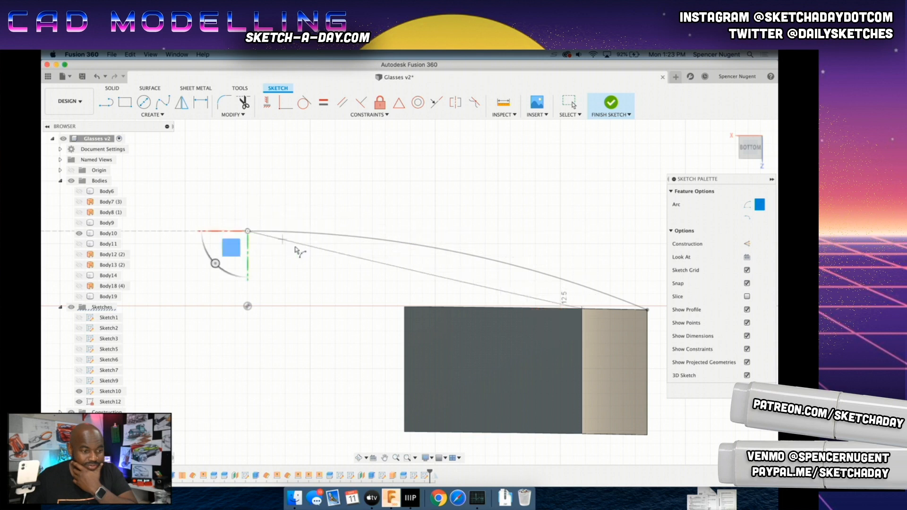
click(385, 244)
Step: Draw a horizontal line about 4 mm long from the new arc's end on the centre axis, away from the block
click(106, 102)
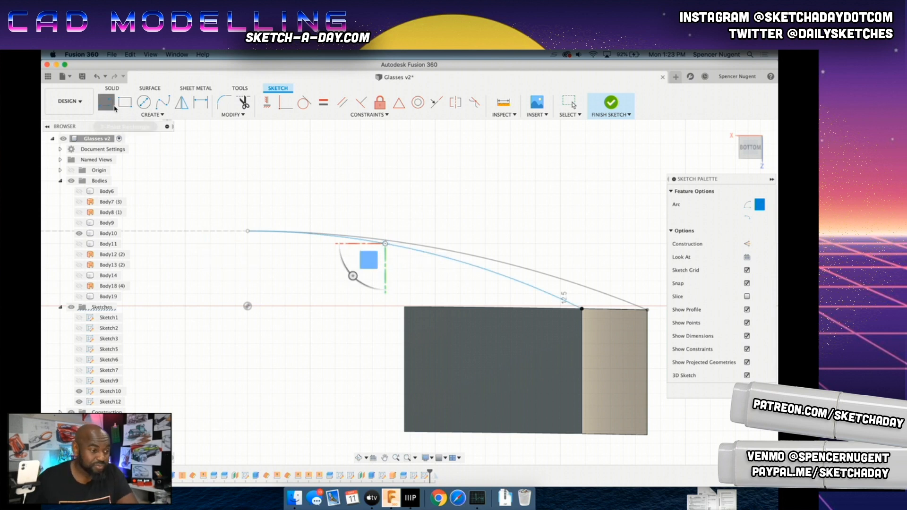
click(247, 232)
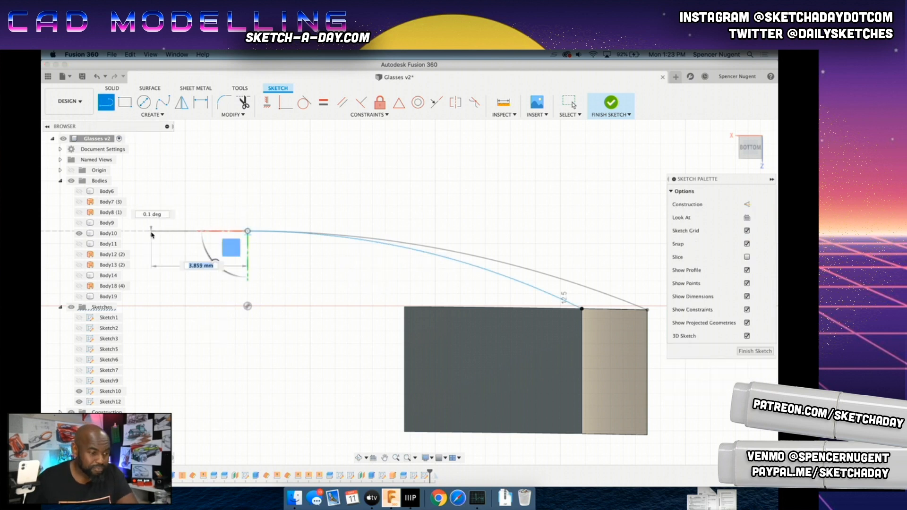
click(147, 231)
key(Escape)
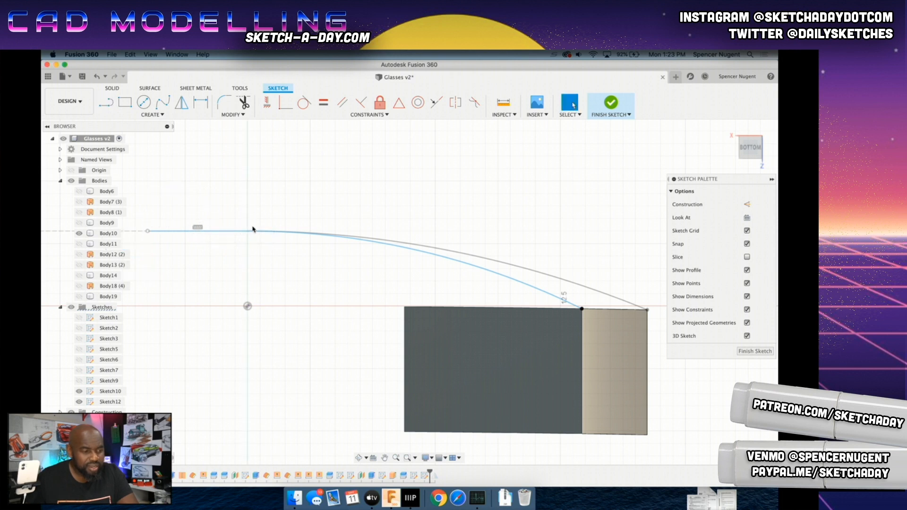
Step: Draw a vertical line from the arc's end on the centre axis to the origin and convert it to construction
key(l)
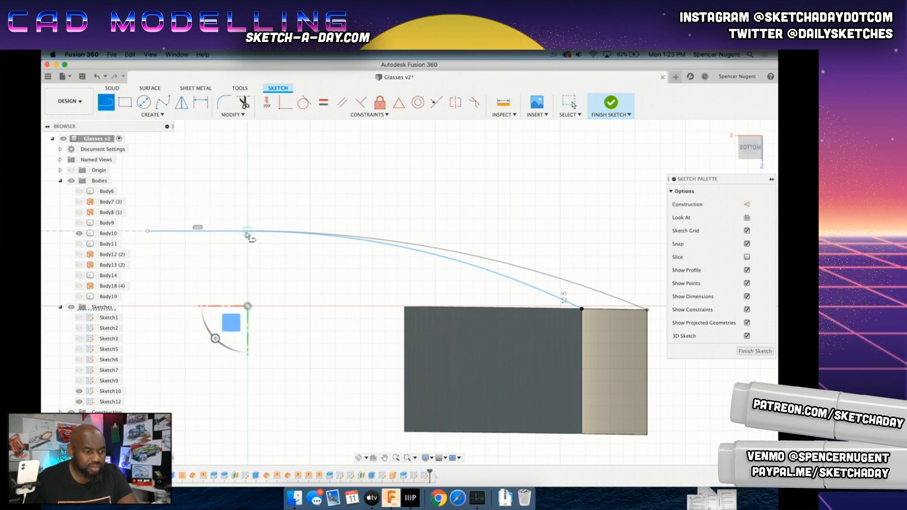
click(248, 231)
click(248, 306)
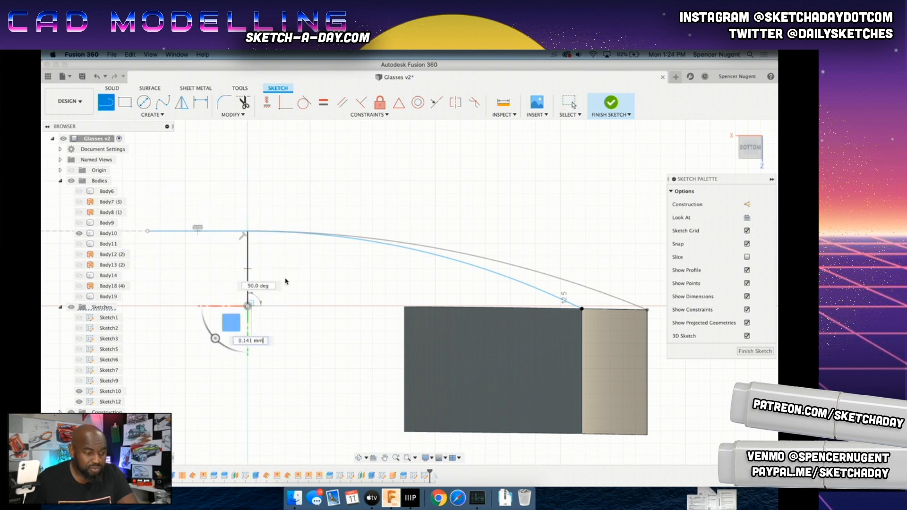
key(Escape)
click(251, 255)
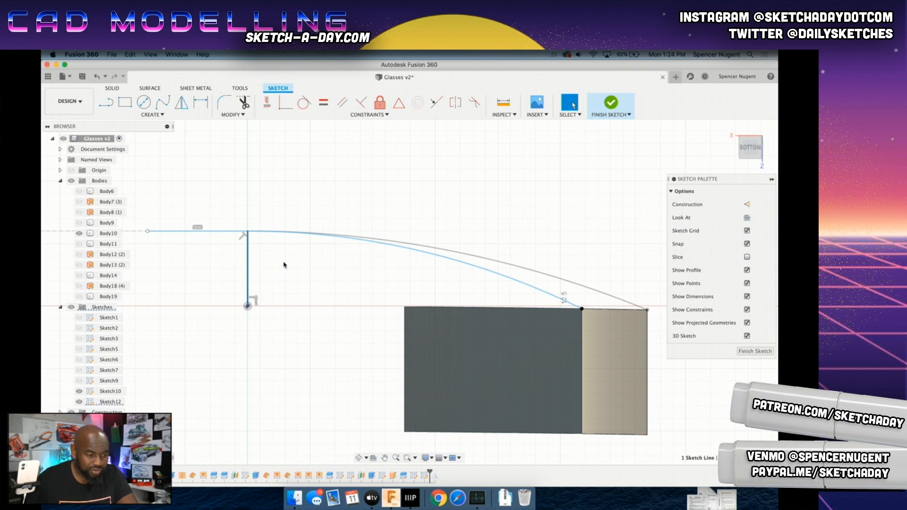
click(748, 204)
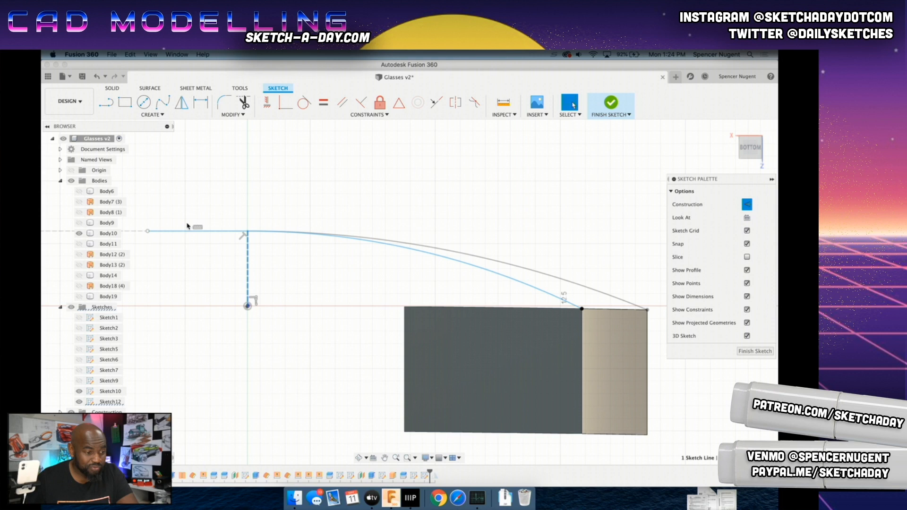
Step: Convert the horizontal line to construction and make the arc tangent to it
key(Escape)
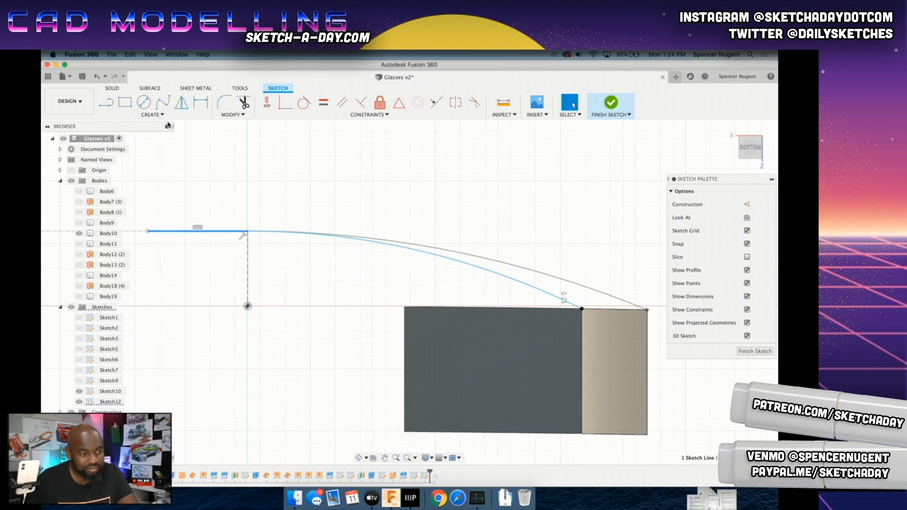
click(746, 204)
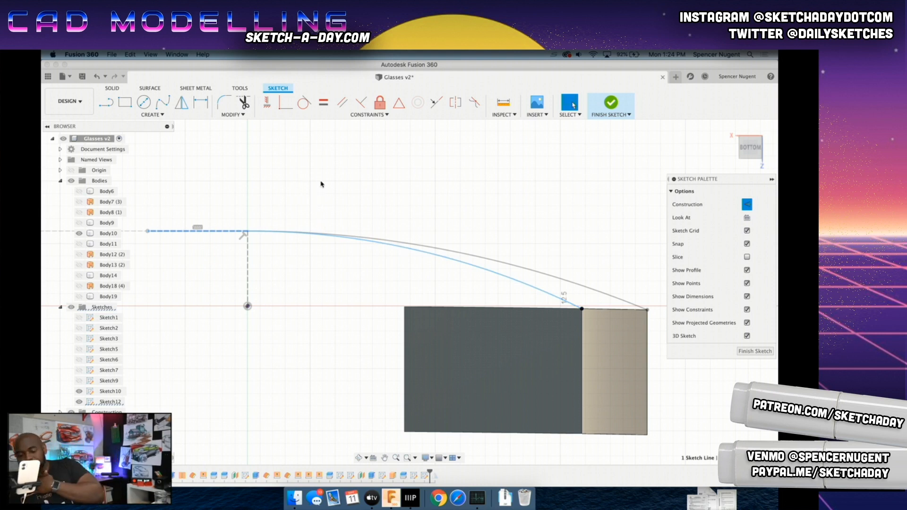
click(259, 232)
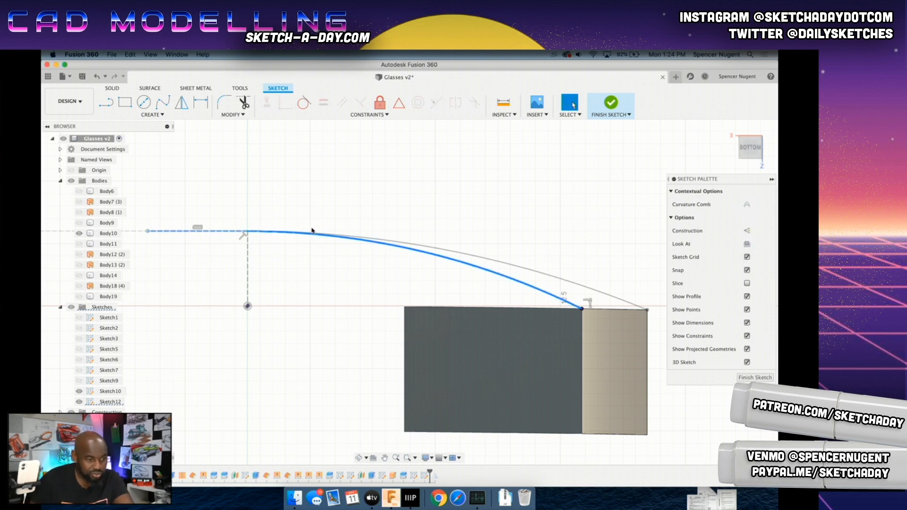
click(303, 105)
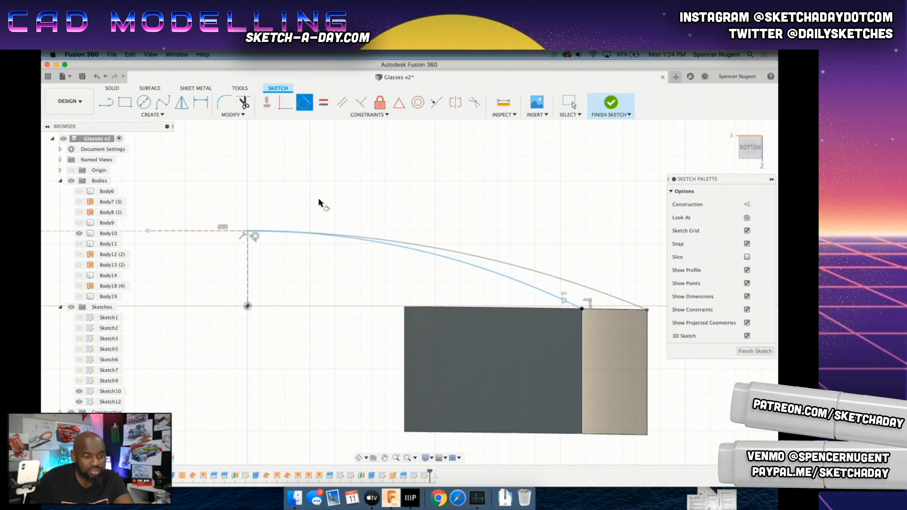
Step: Compare the new bottom arc with the upper bridge arc from several angles and finish the sketch
mouse_move(352, 300)
shift+middle_down()
mouse_move(367, 342)
mouse_move(385, 341)
mouse_move(355, 304)
mouse_move(359, 312)
mouse_move(374, 254)
shift+middle_up()
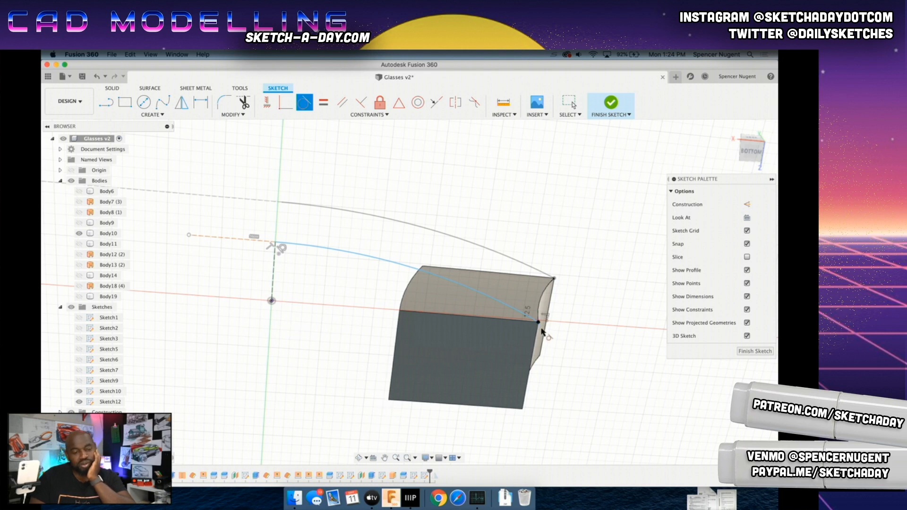
shift+middle_drag(547, 319, 536, 299)
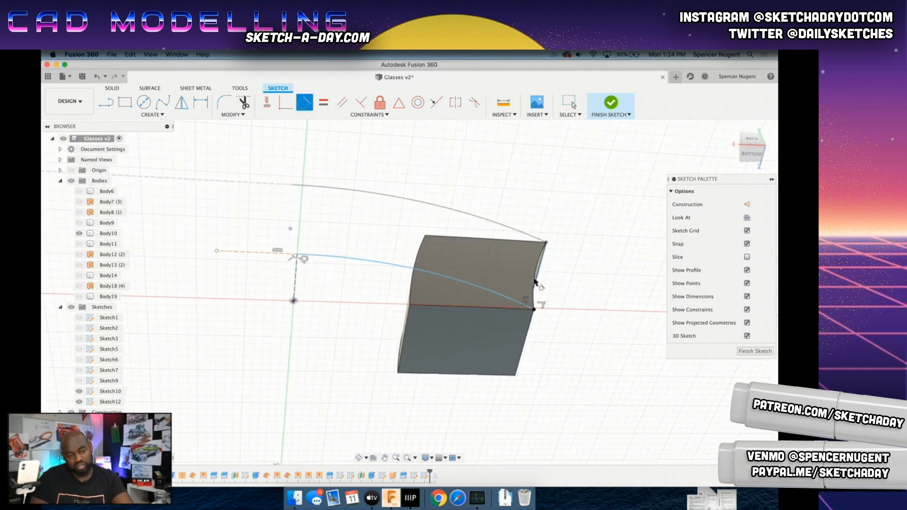
mouse_move(334, 273)
shift+middle_down()
mouse_move(380, 299)
mouse_move(405, 293)
mouse_move(390, 282)
mouse_move(316, 284)
mouse_move(284, 309)
mouse_move(326, 355)
mouse_move(325, 305)
mouse_move(340, 296)
mouse_move(326, 312)
mouse_move(370, 398)
mouse_move(447, 376)
shift+middle_up()
scroll(448, 376, down, 3)
scroll(422, 398, up, 5)
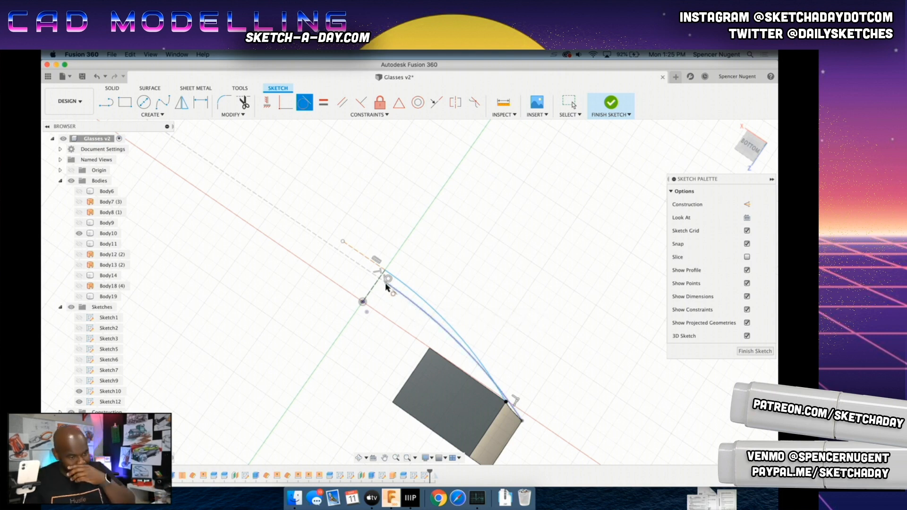
key(Escape)
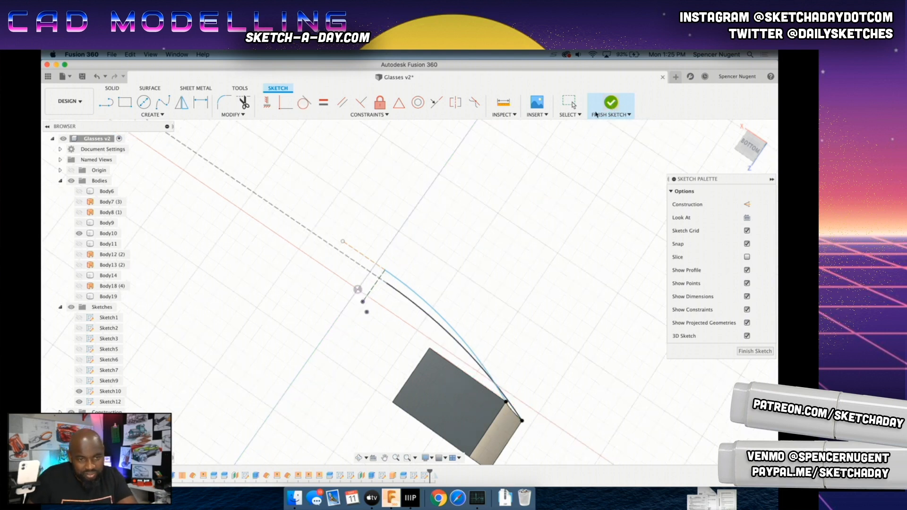
click(611, 103)
Step: Edit the upper arc's sketch, set the distance from the origin to the arc's centre-axis end to 4 mm, and finish it
click(402, 296)
right_click(400, 298)
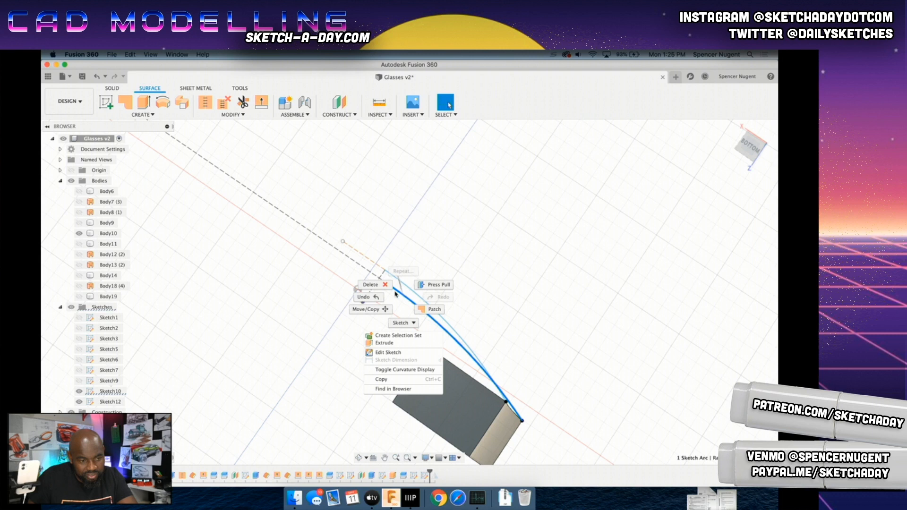
click(388, 353)
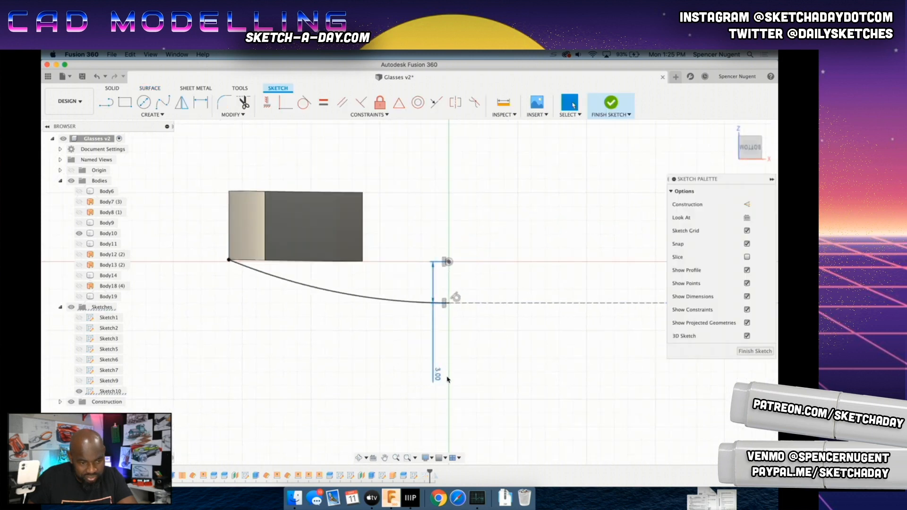
double_click(439, 377)
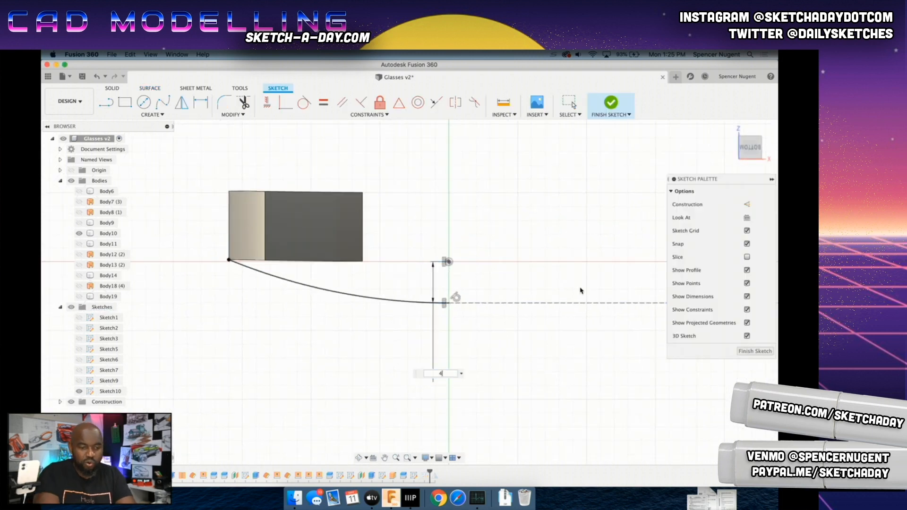
text(4)
key(Return)
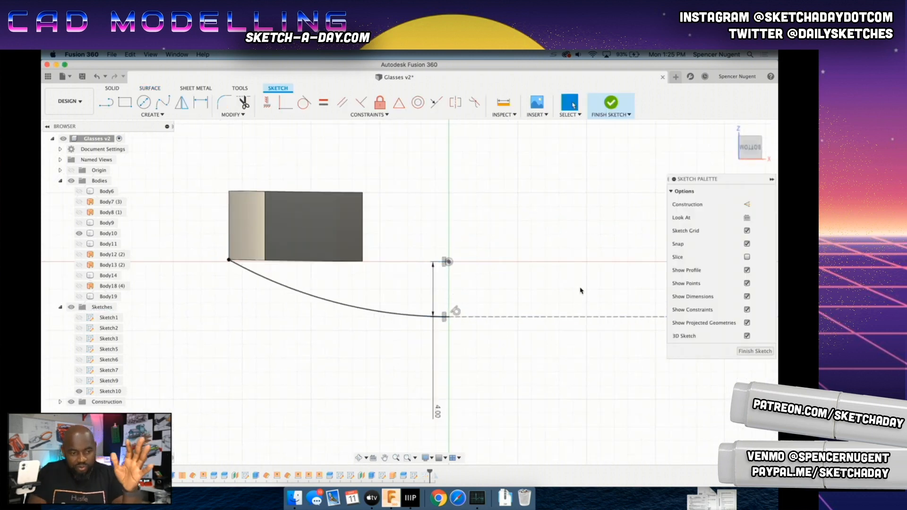
click(607, 116)
Step: Reopen the upper arc's sketch and start a horizontal line from the origin, away from the block
middle_drag(418, 307, 422, 279)
shift+middle_drag(364, 307, 440, 268)
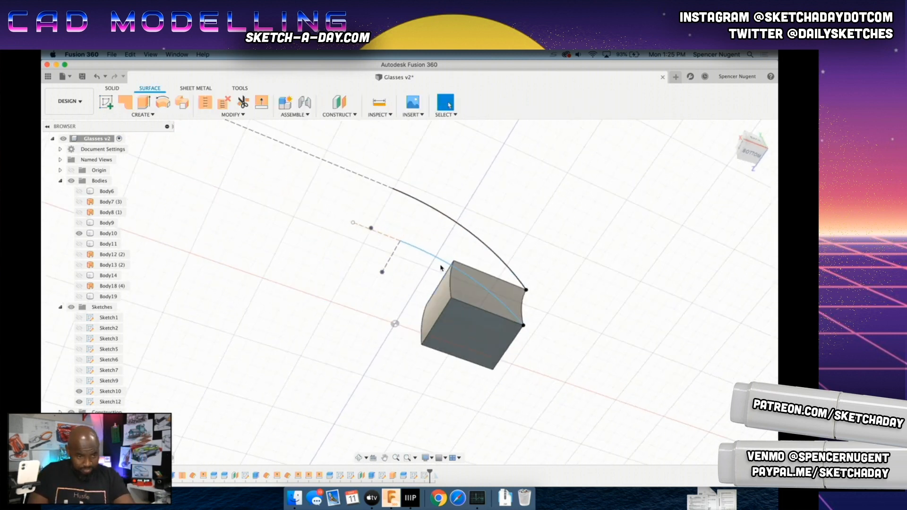
right_click(461, 234)
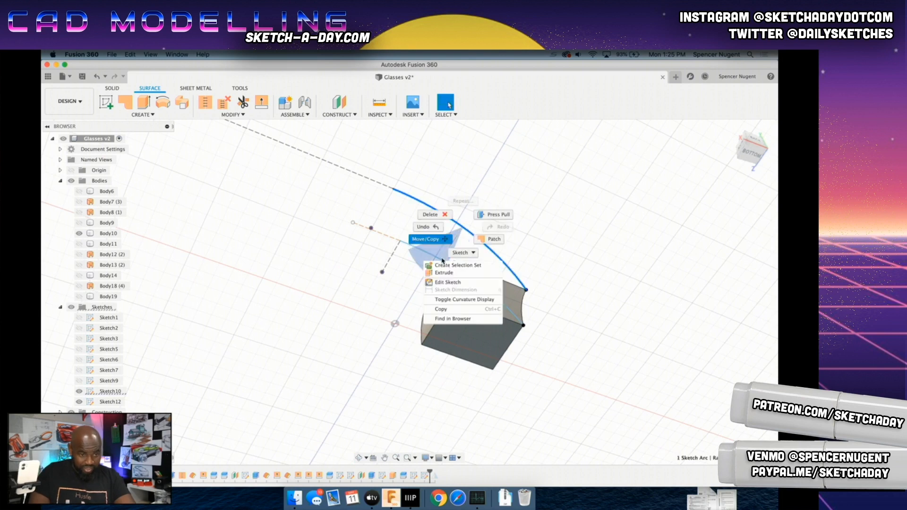
click(437, 282)
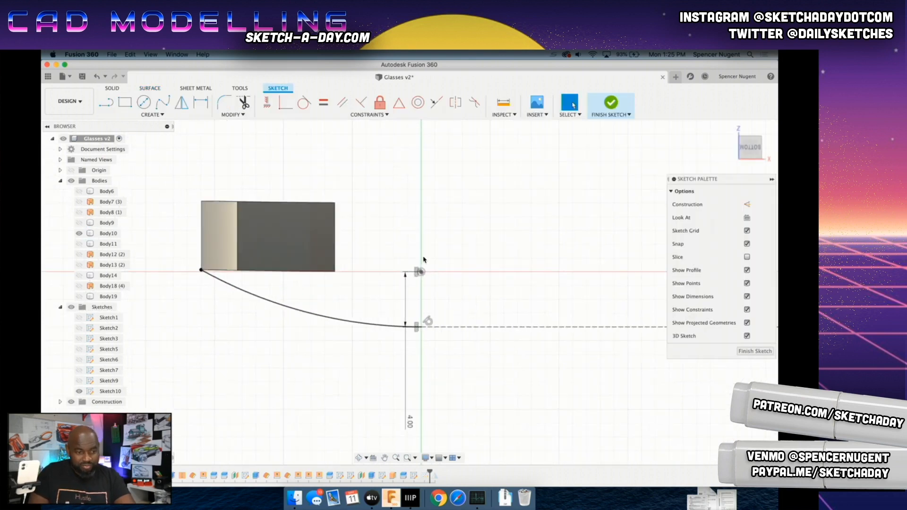
scroll(423, 259, up, 4)
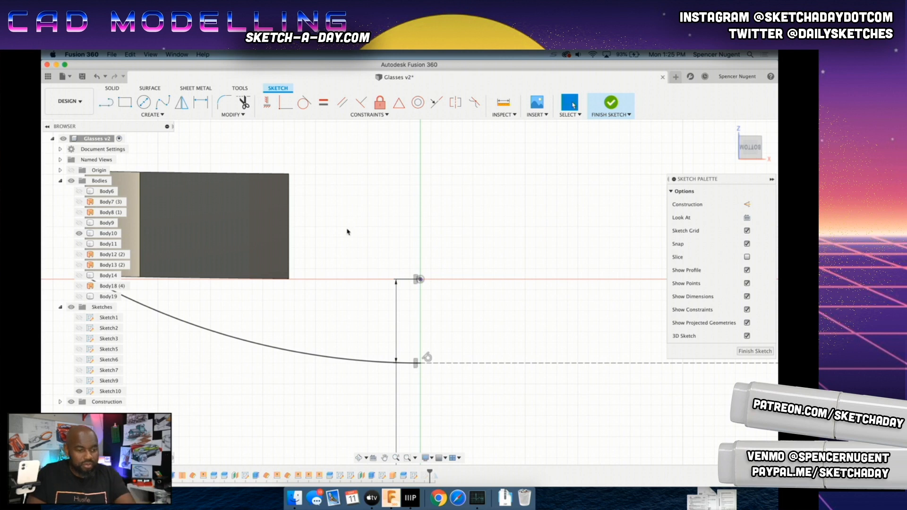
key(l)
click(419, 280)
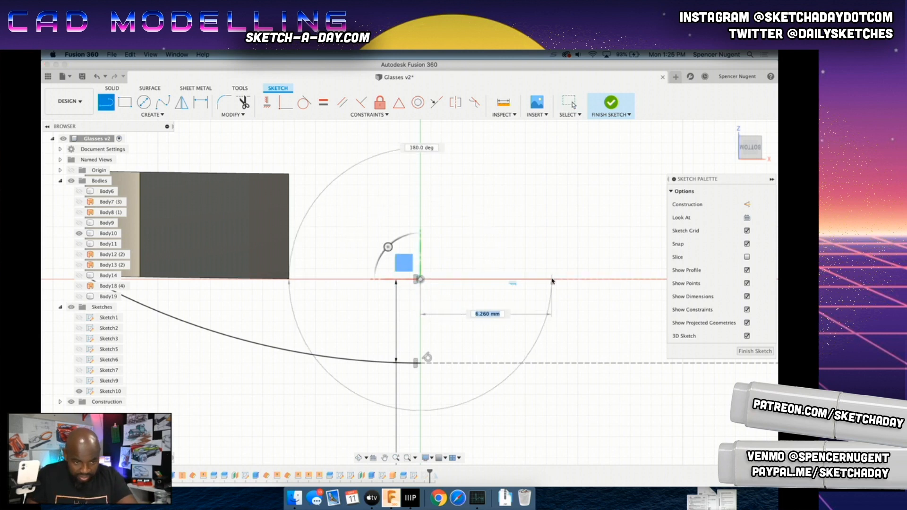
Step: Finish a horizontal line about 6.26 mm long from the upper end of the 4 mm dimension and make it construction geometry
click(551, 280)
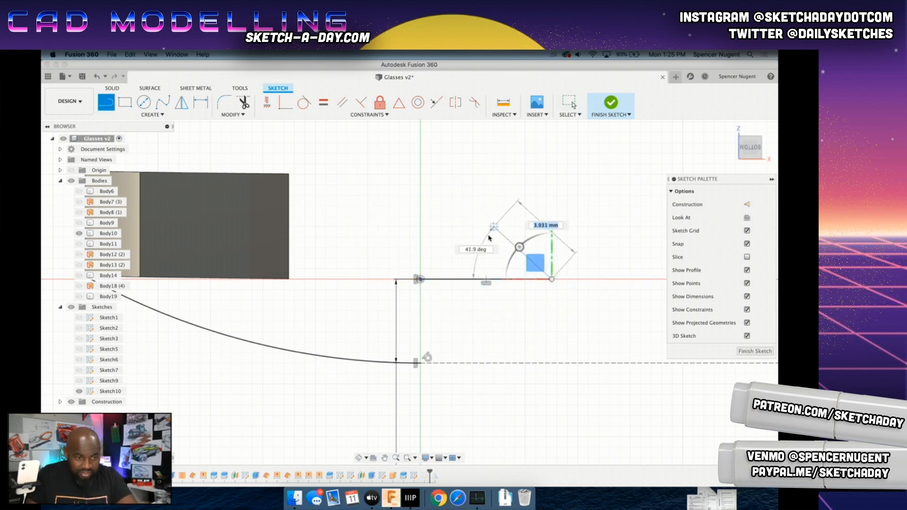
key(Escape)
click(547, 280)
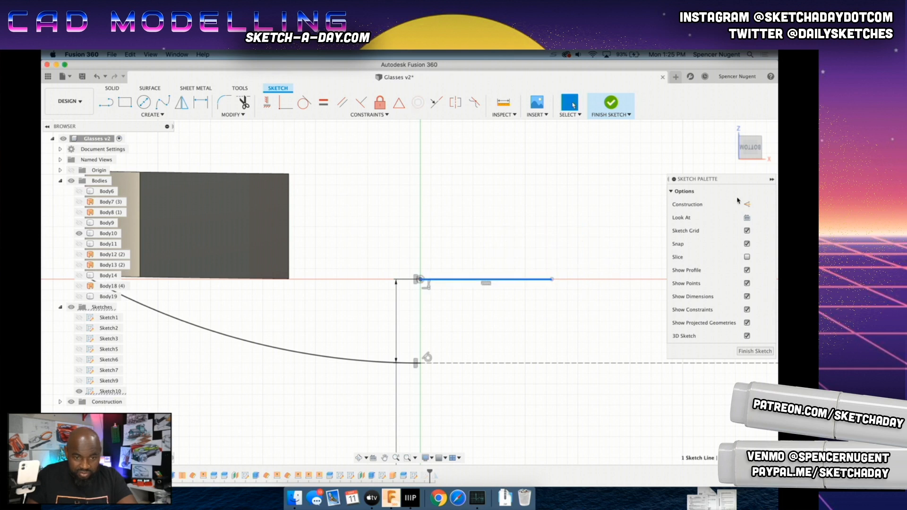
click(748, 204)
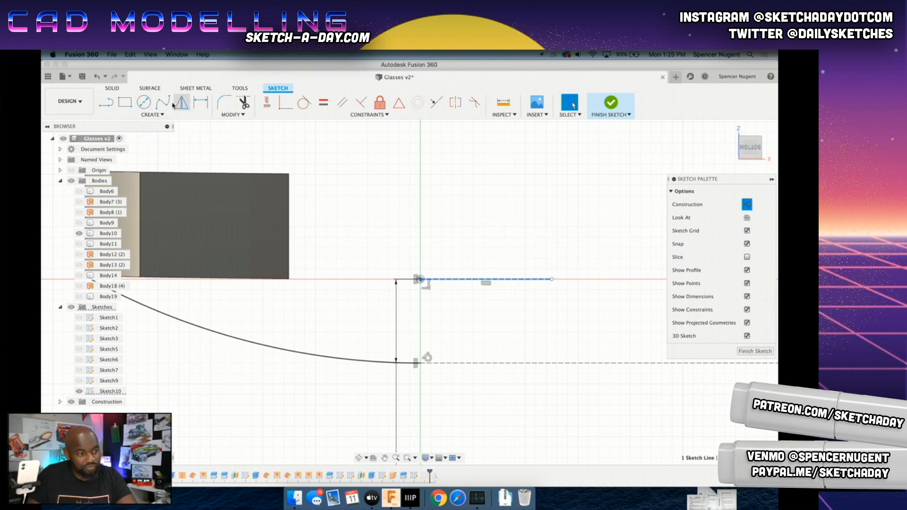
click(152, 115)
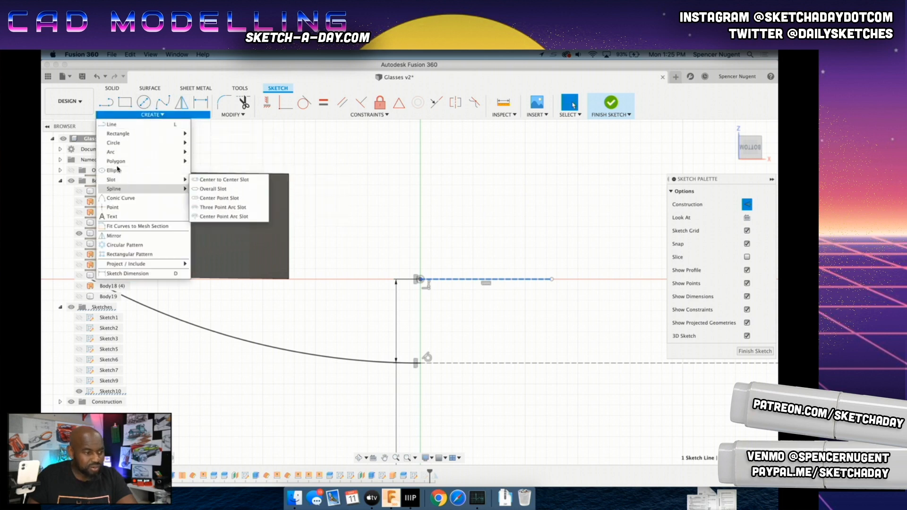
mouse_move(180, 153)
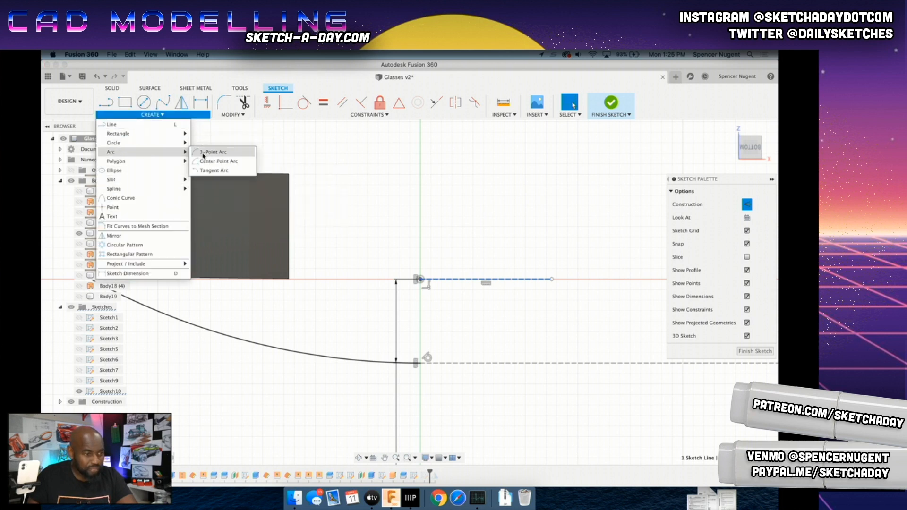
click(208, 153)
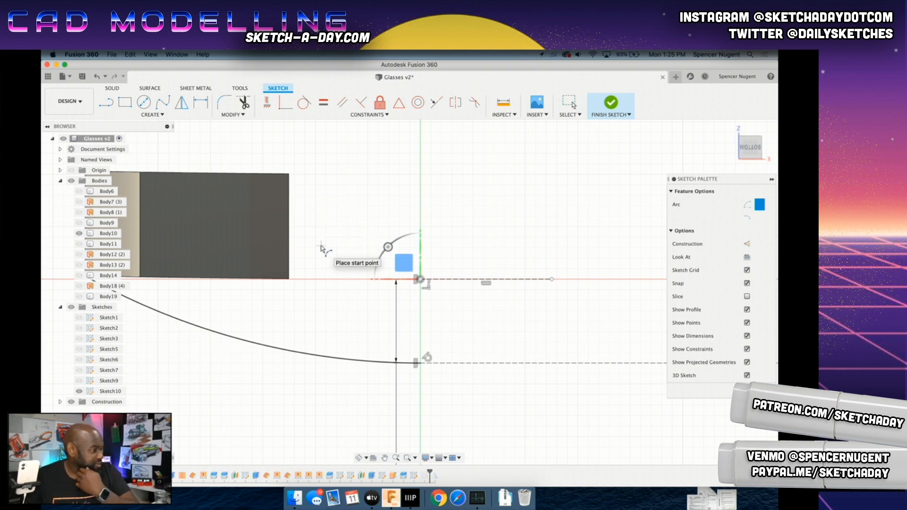
click(420, 279)
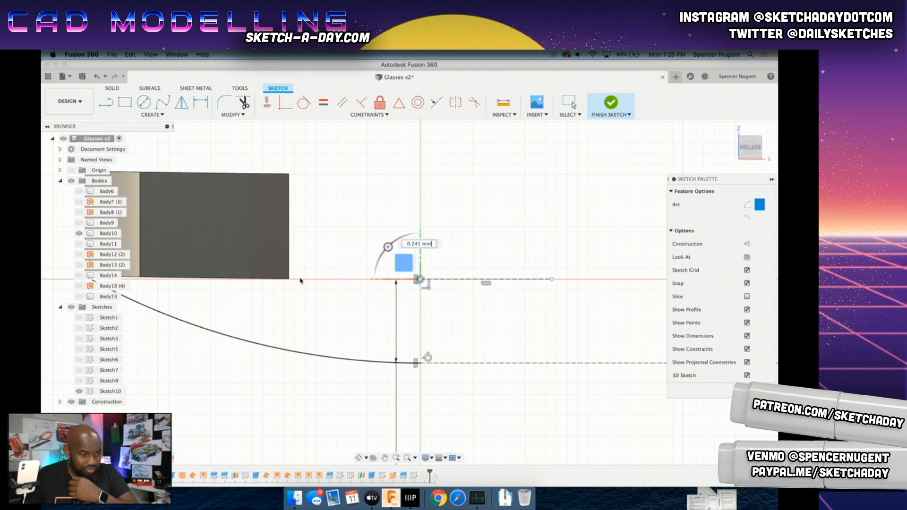
key(Escape)
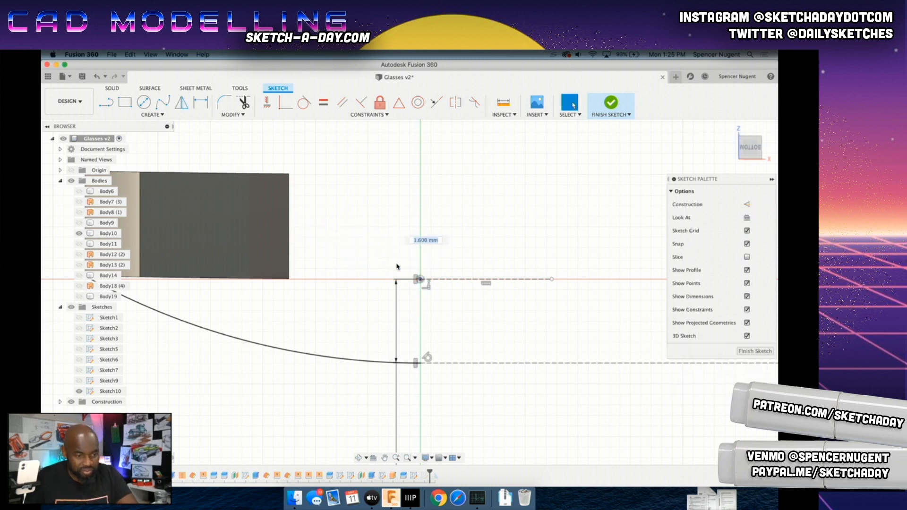
Step: Try a short slanted line from the construction line's inner endpoint and delete the horizontal construction line
key(l)
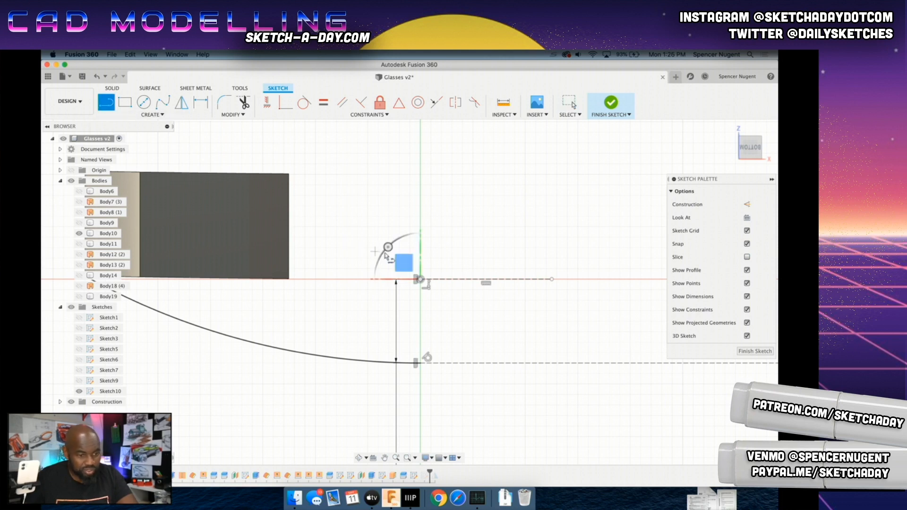
click(419, 278)
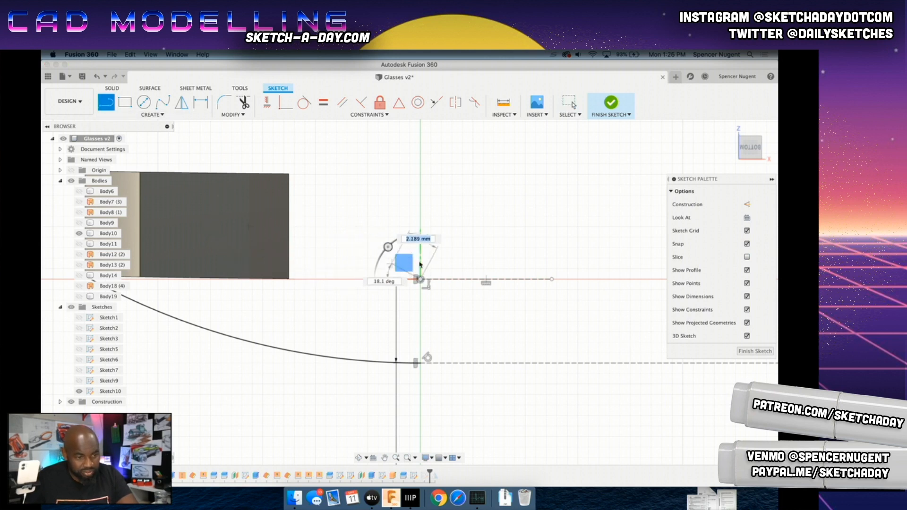
click(379, 269)
key(Escape)
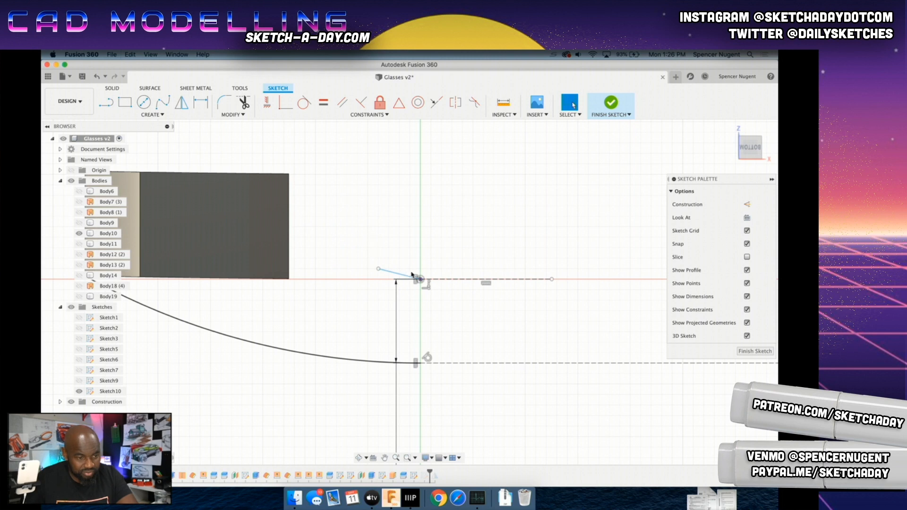
click(450, 279)
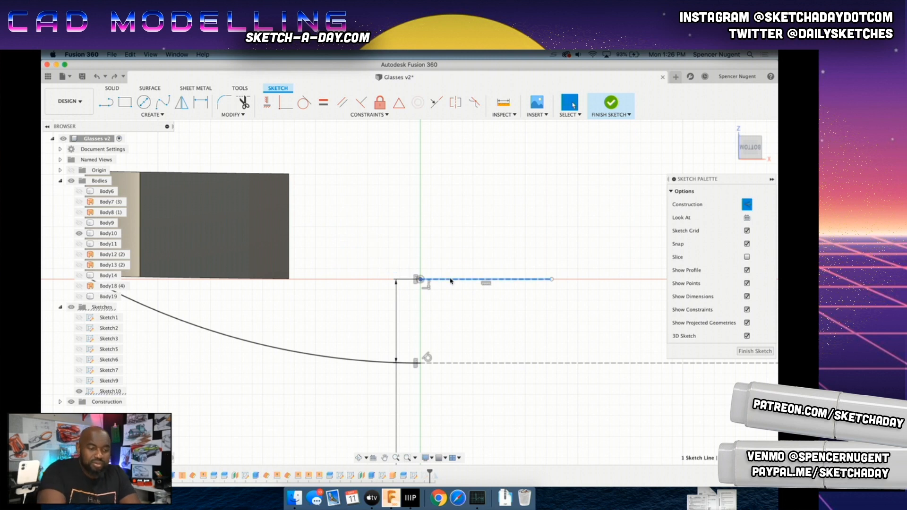
key(Delete)
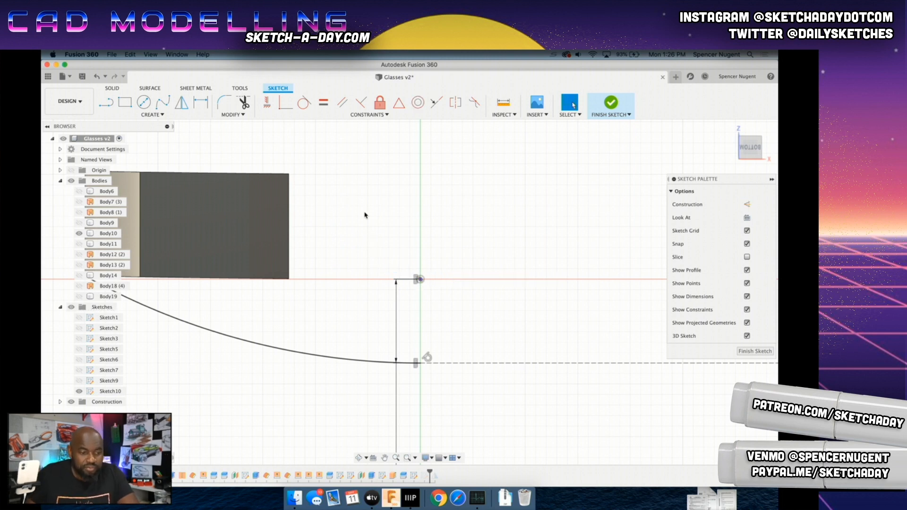
Step: Draw a horizontal line ending directly above the lower arc's end and continue it with a tangent arc reaching across the block
click(106, 102)
click(578, 279)
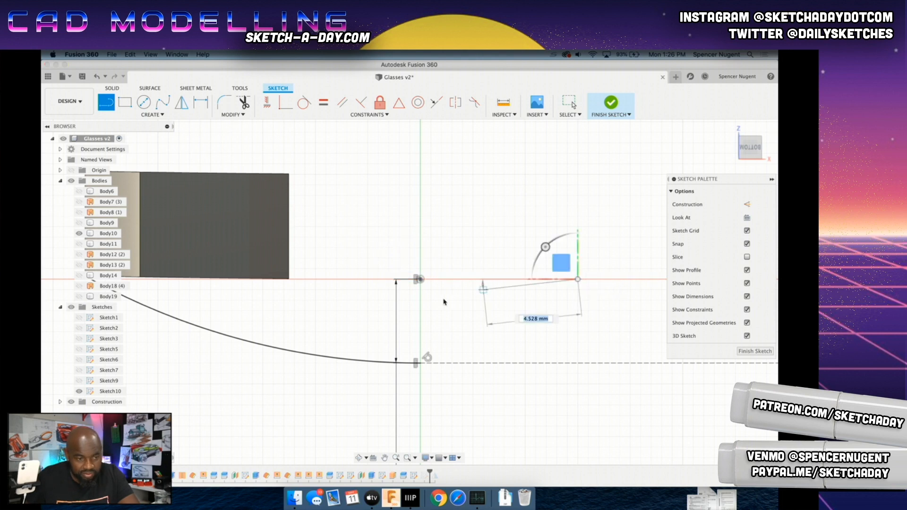
click(420, 279)
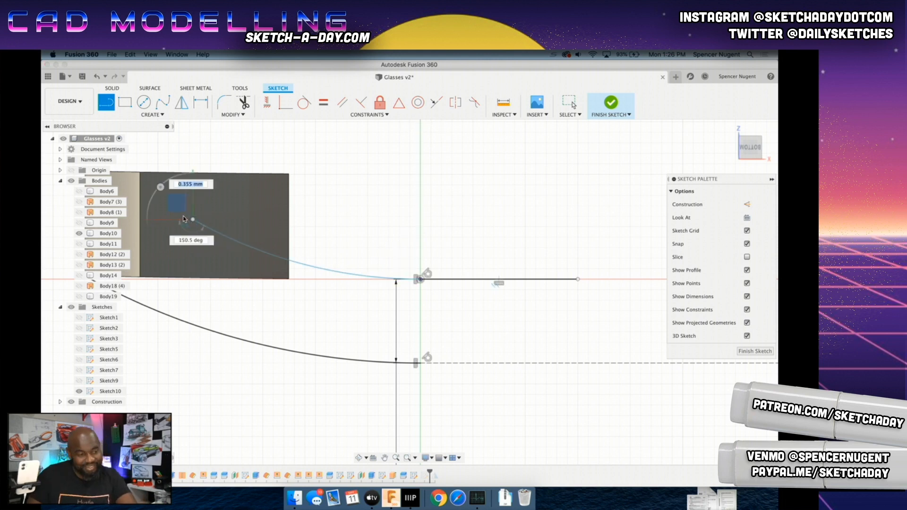
click(193, 219)
key(Escape)
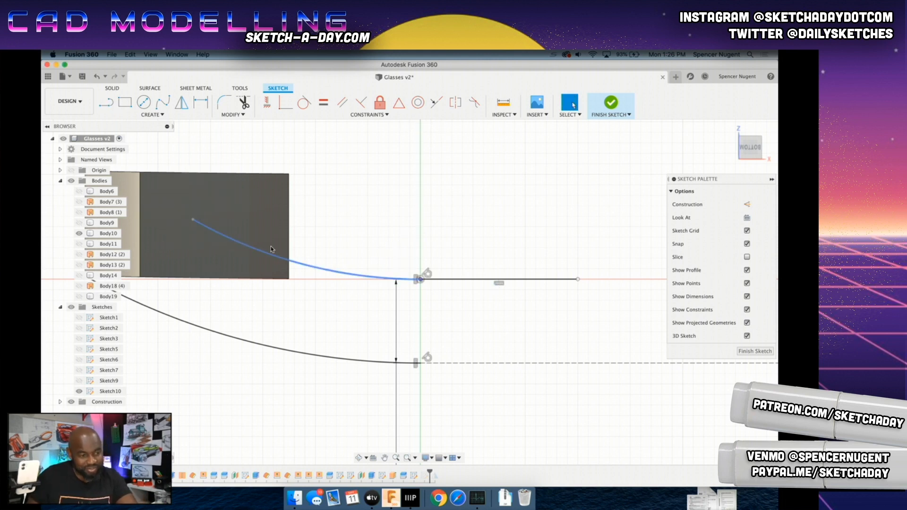
Step: Make the new arc concentric with the lower arc and shorten it by moving its free endpoint back over the block
click(330, 268)
click(312, 359)
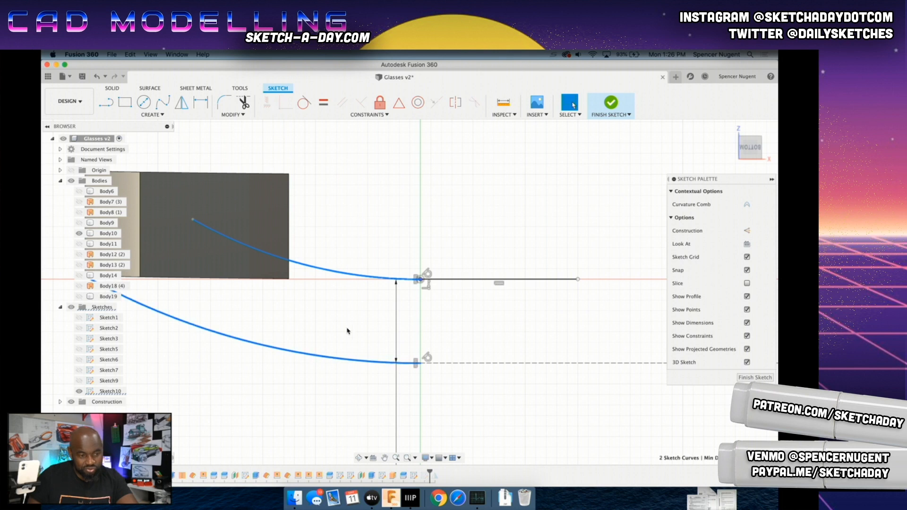
click(418, 102)
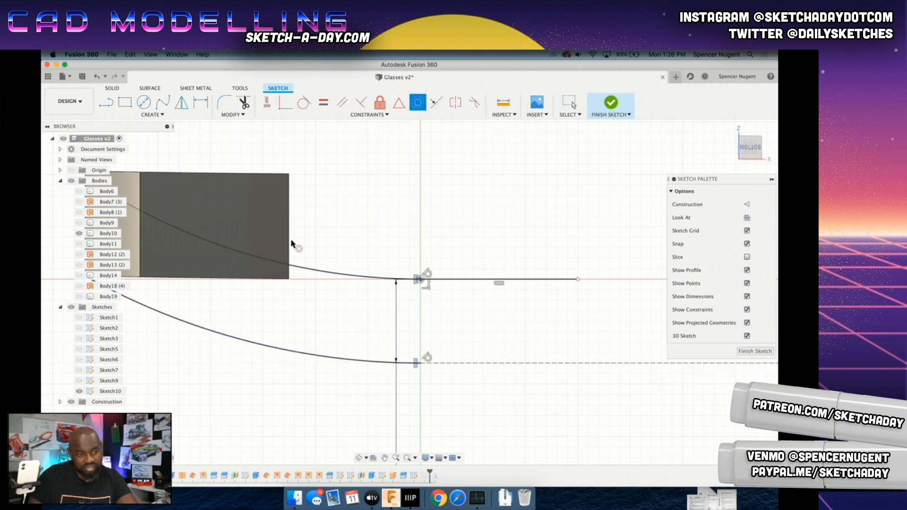
scroll(265, 250, down, 3)
click(170, 228)
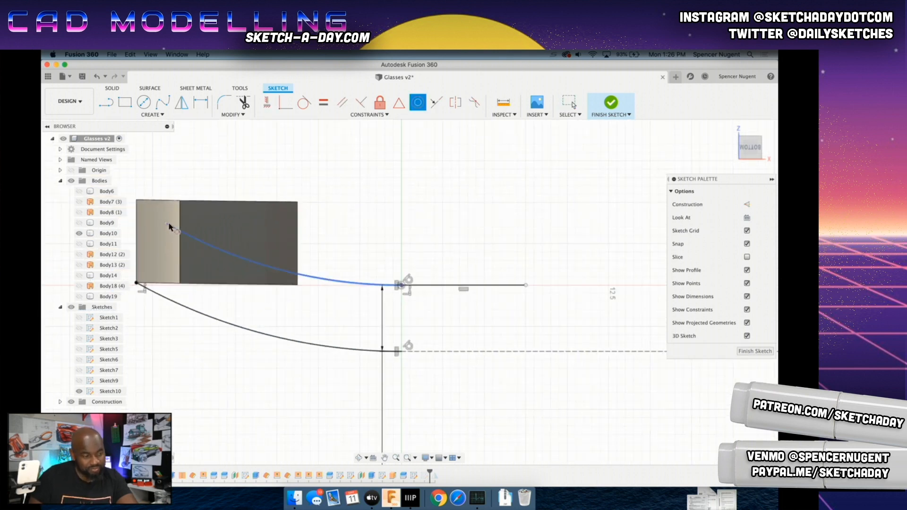
key(Escape)
drag(167, 224, 205, 245)
Step: Close the profile with a line between the arcs' block-side endpoints and a vertical line between their opposite ends
key(l)
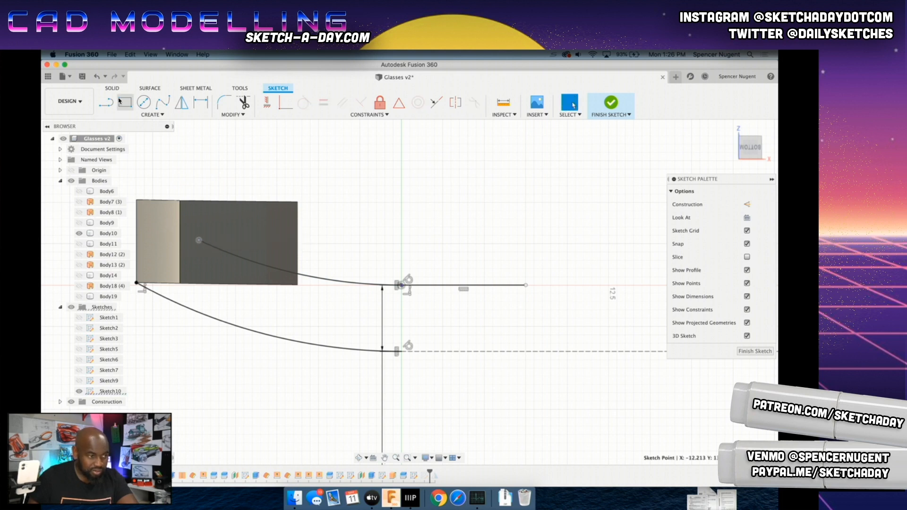
click(198, 241)
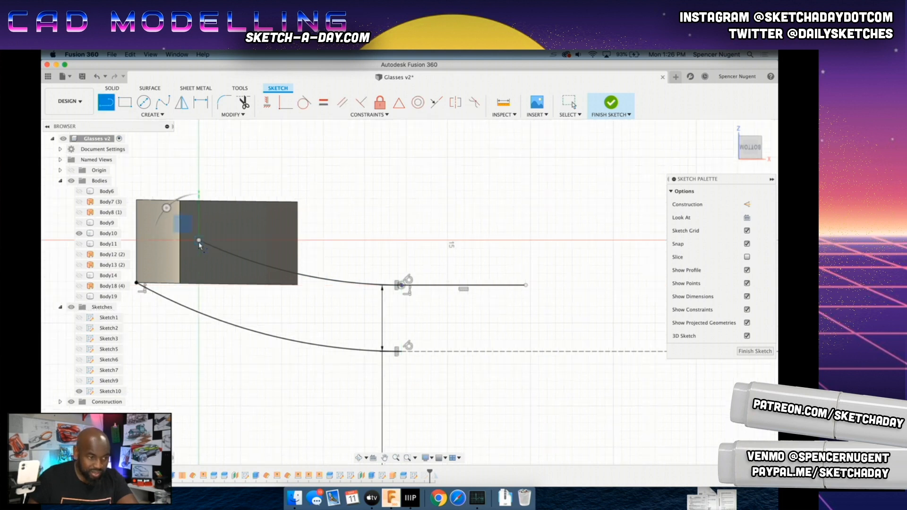
click(136, 282)
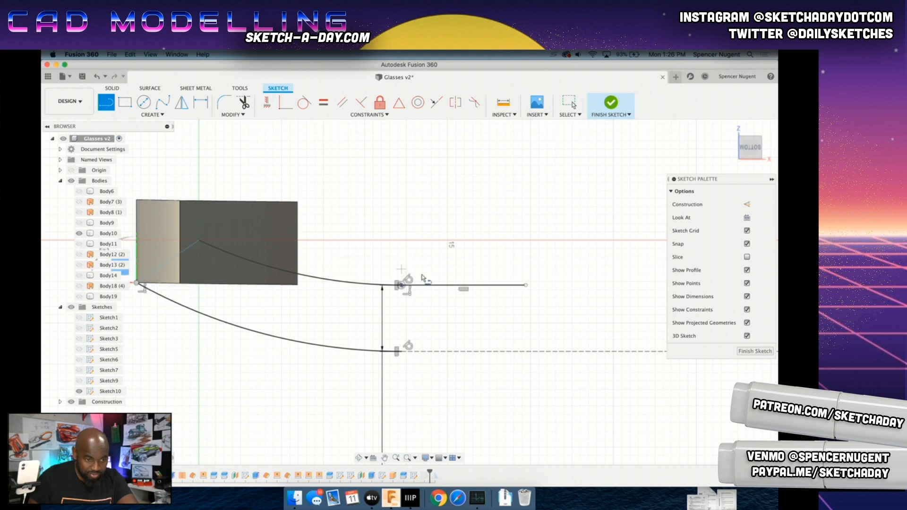
click(399, 284)
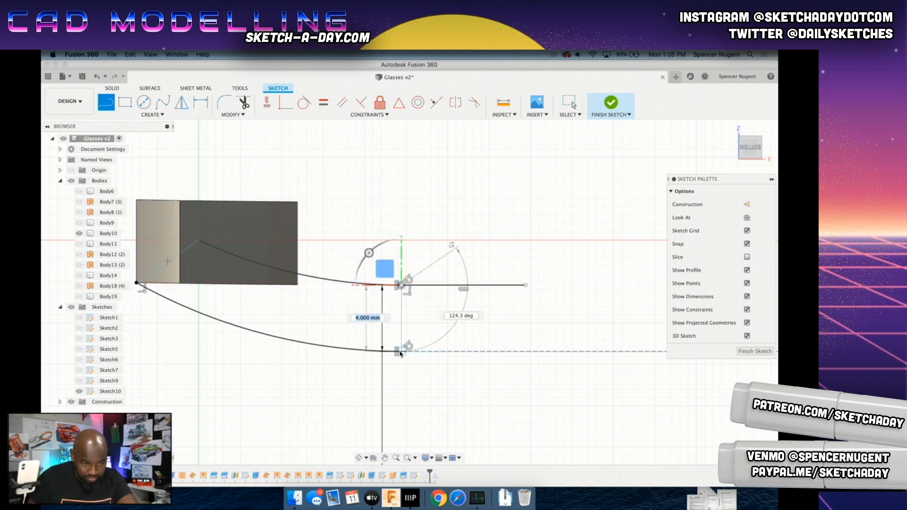
click(401, 352)
key(Escape)
Step: Convert the upper horizontal line to construction geometry and finish the sketch
scroll(418, 312, up, 3)
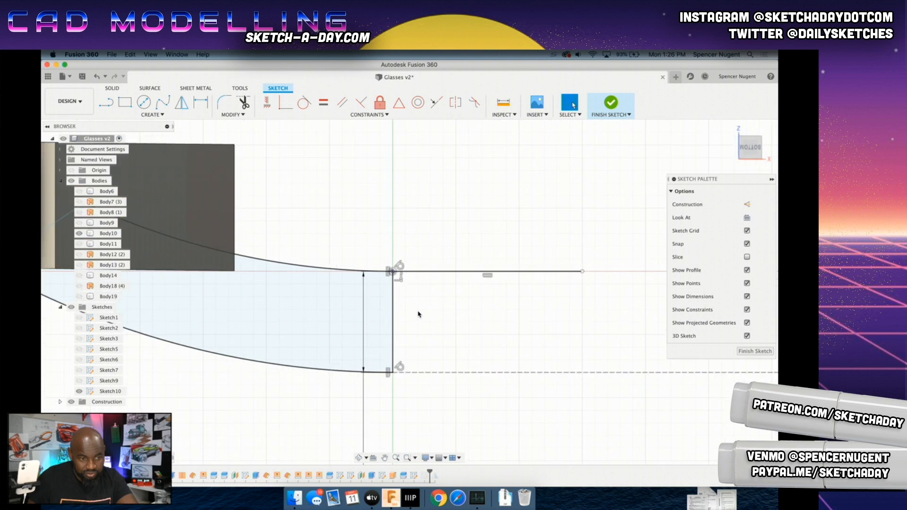
click(456, 272)
click(747, 205)
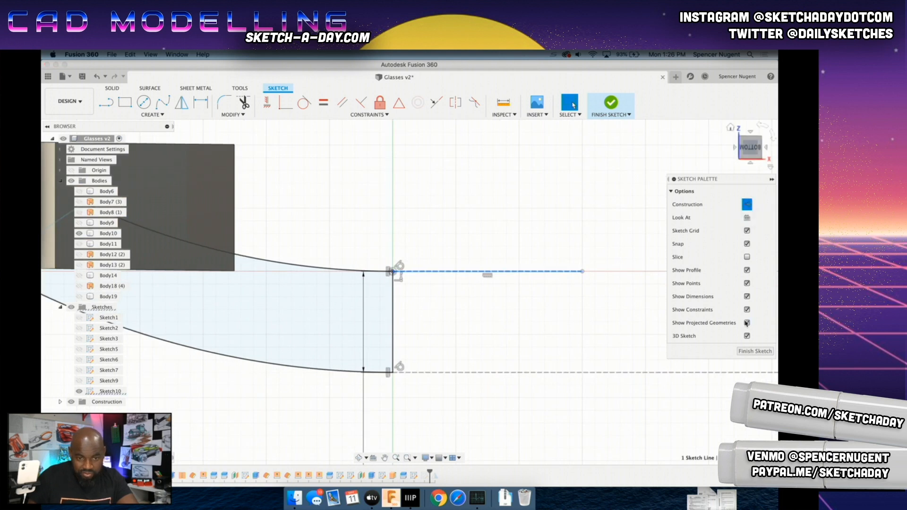
click(756, 352)
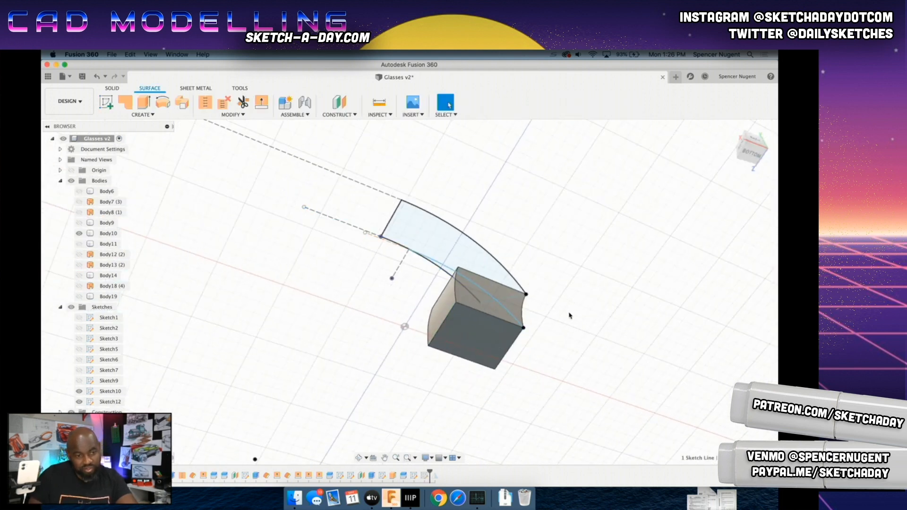
Step: Open the sketch of the separate single arc at the block's corner for editing and try to start a line
click(470, 308)
right_click(470, 305)
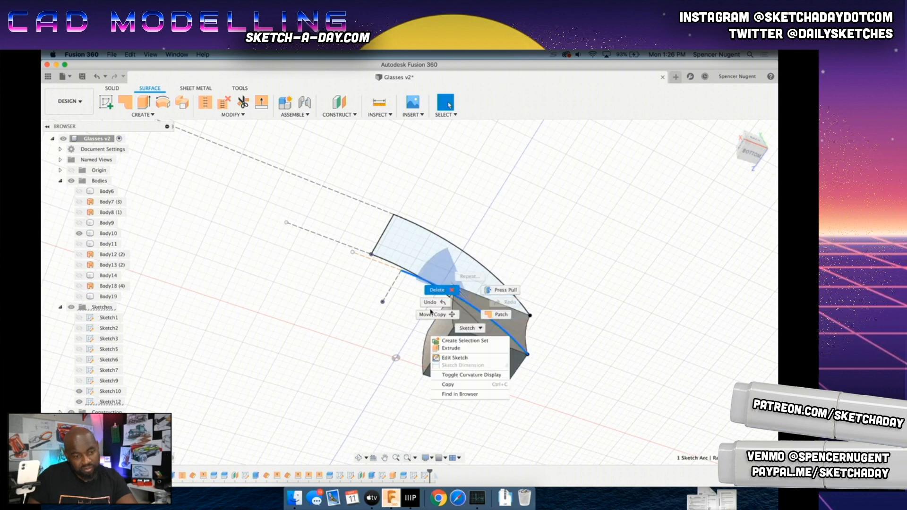
click(455, 358)
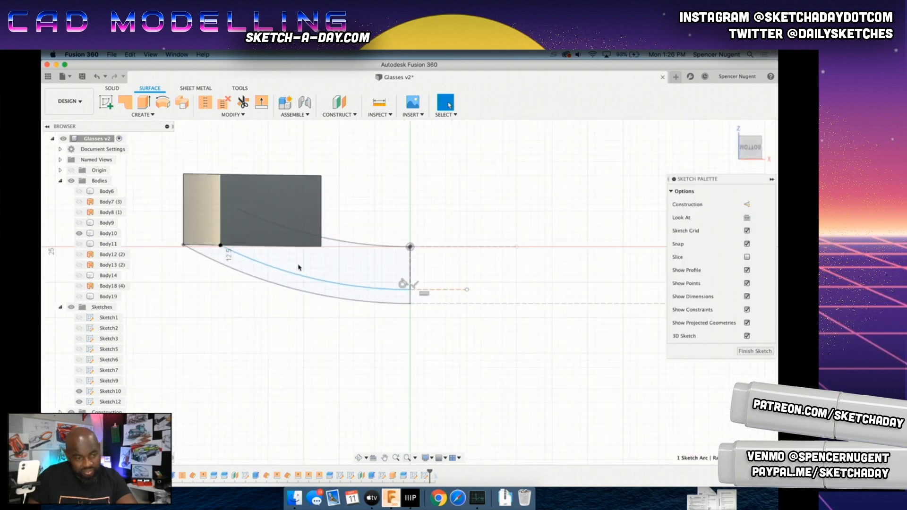
middle_drag(314, 223, 392, 267)
scroll(433, 271, up, 1)
click(106, 102)
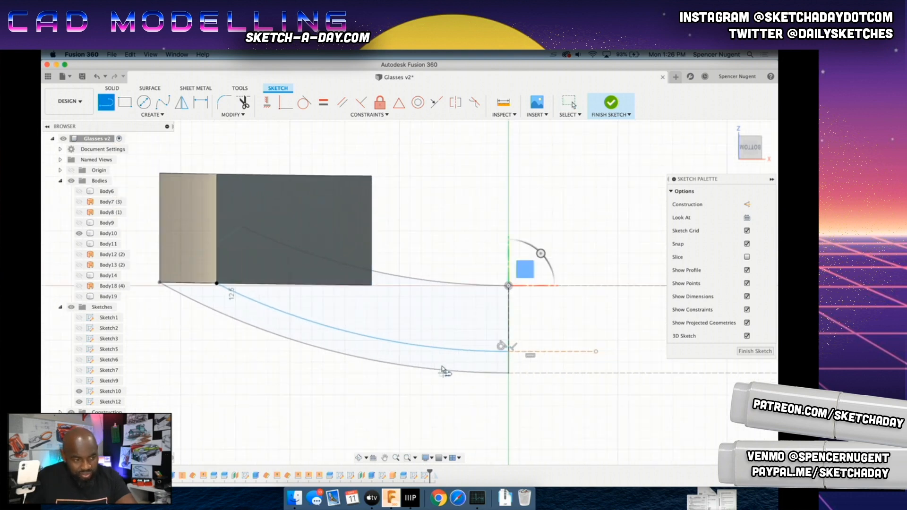
key(Escape)
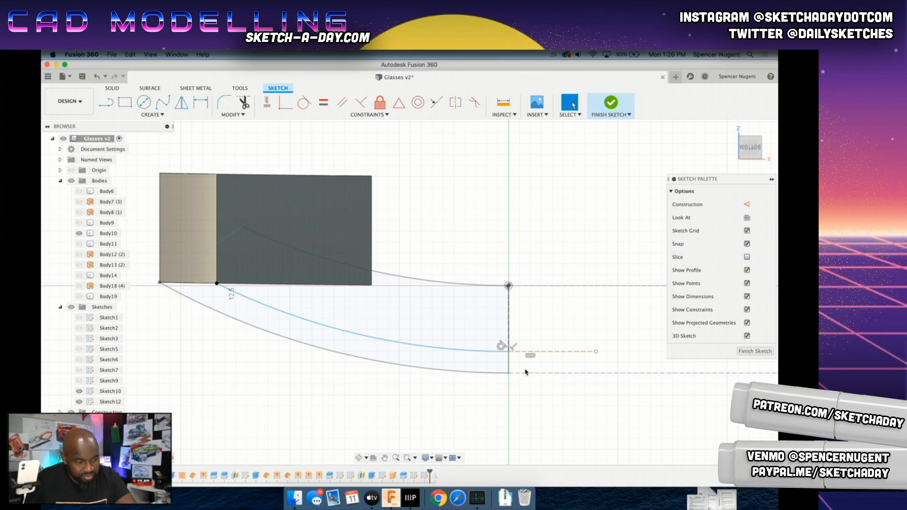
Step: Examine the single arc's end against the closed profile behind it and finish the sketch
scroll(532, 378, up, 2)
scroll(509, 361, up, 1)
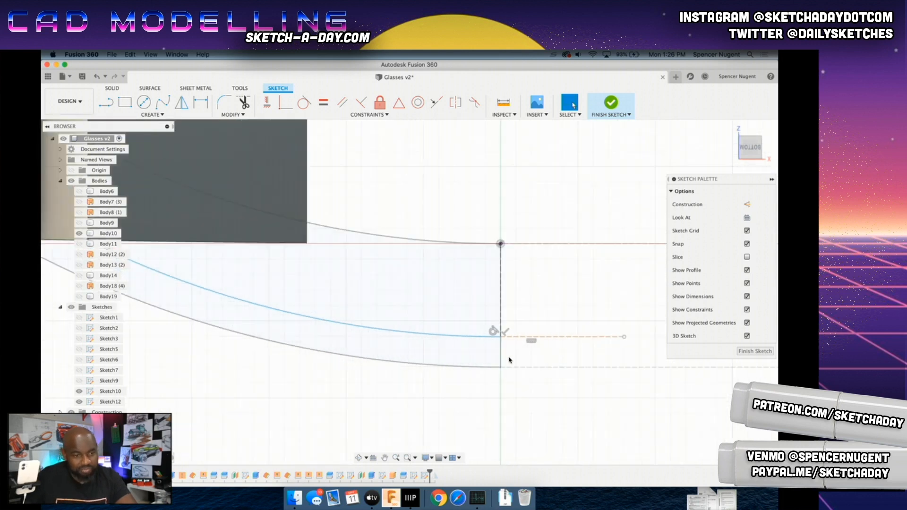
scroll(509, 361, down, 4)
mouse_move(411, 349)
shift+middle_down()
mouse_move(392, 380)
mouse_move(391, 372)
shift+middle_up()
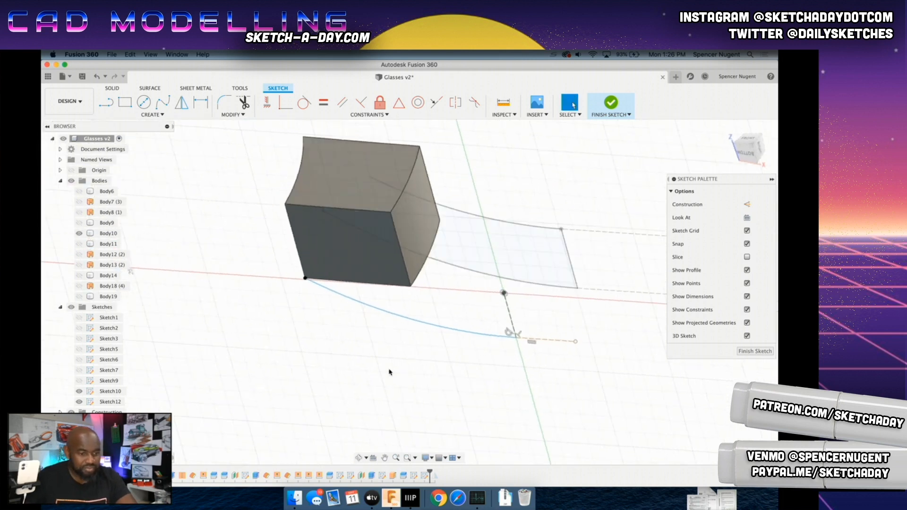
click(496, 337)
right_click(494, 336)
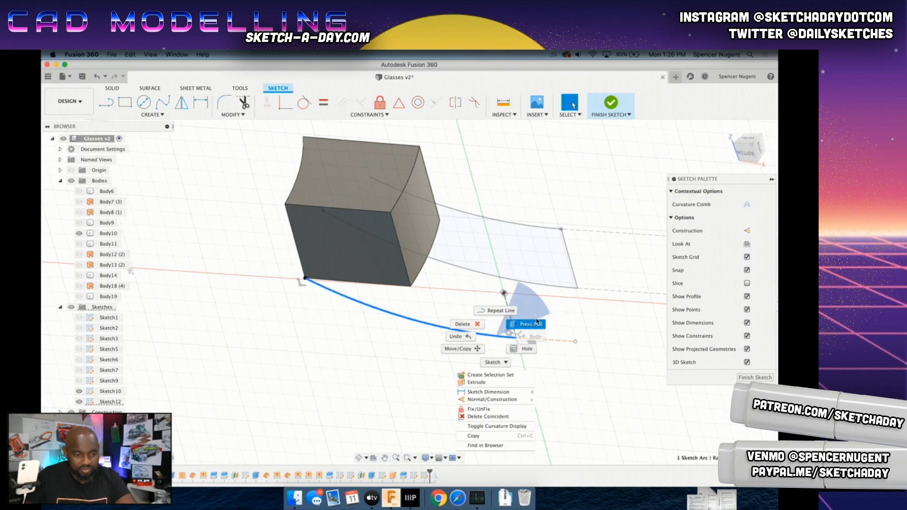
click(759, 379)
click(752, 378)
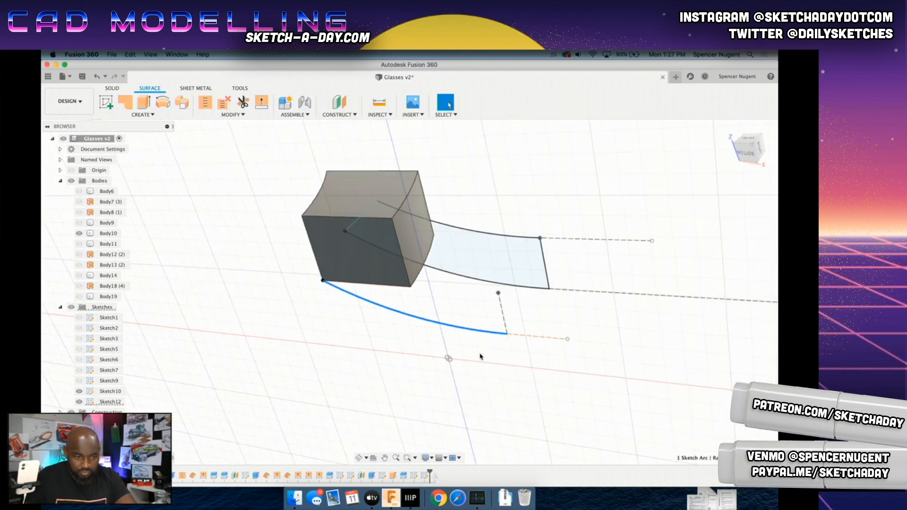
Step: Open the single arc's sketch and make its end construction line collinear with the closed profile's lower construction line
right_click(472, 332)
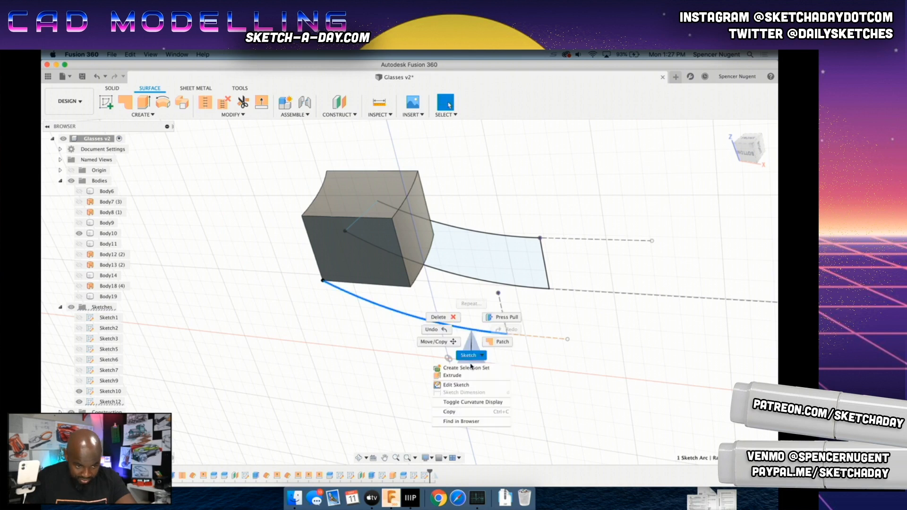
click(456, 385)
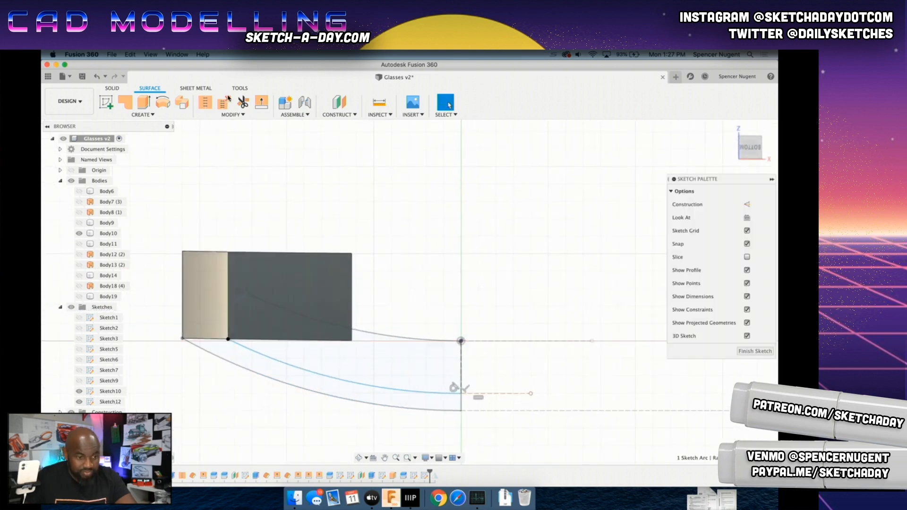
click(462, 394)
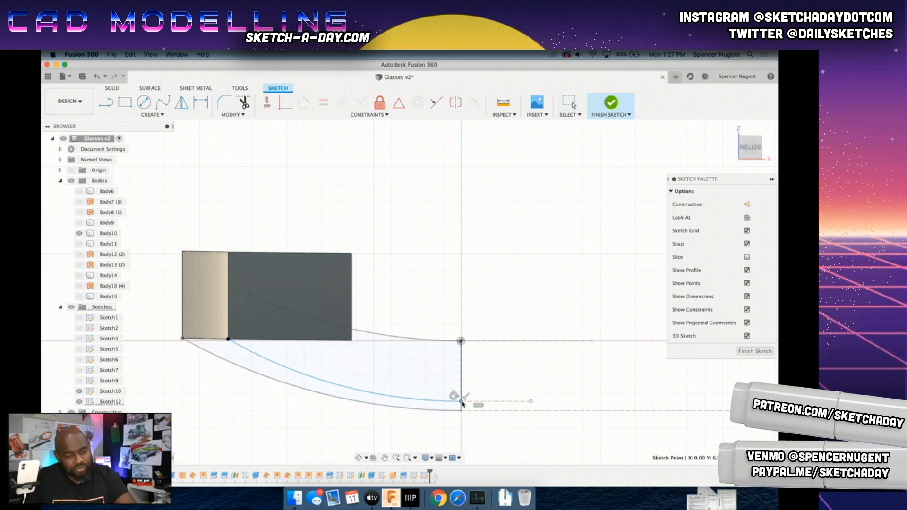
drag(459, 396, 461, 398)
click(492, 398)
shift+click(512, 411)
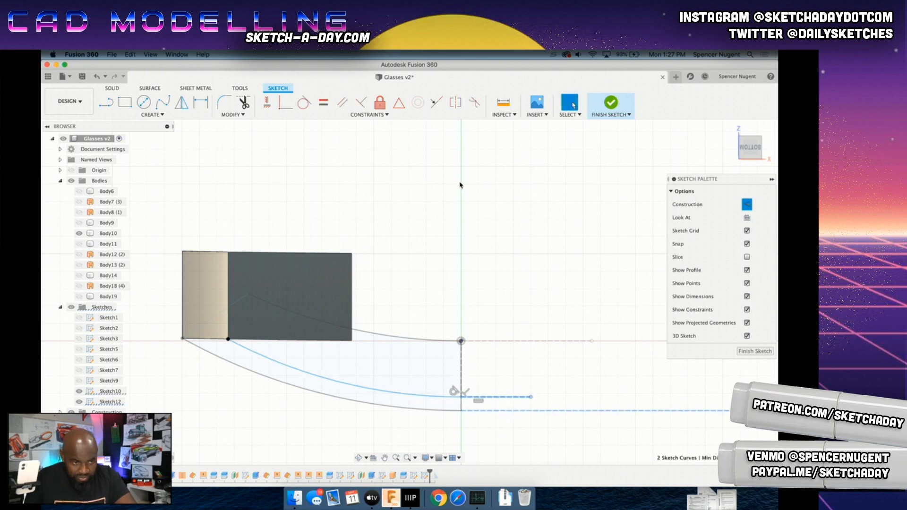
click(395, 115)
click(281, 207)
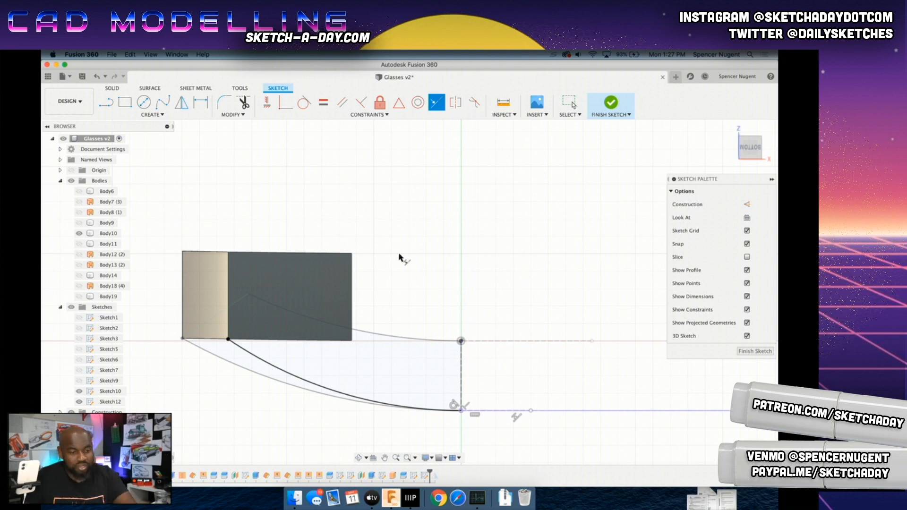
key(l)
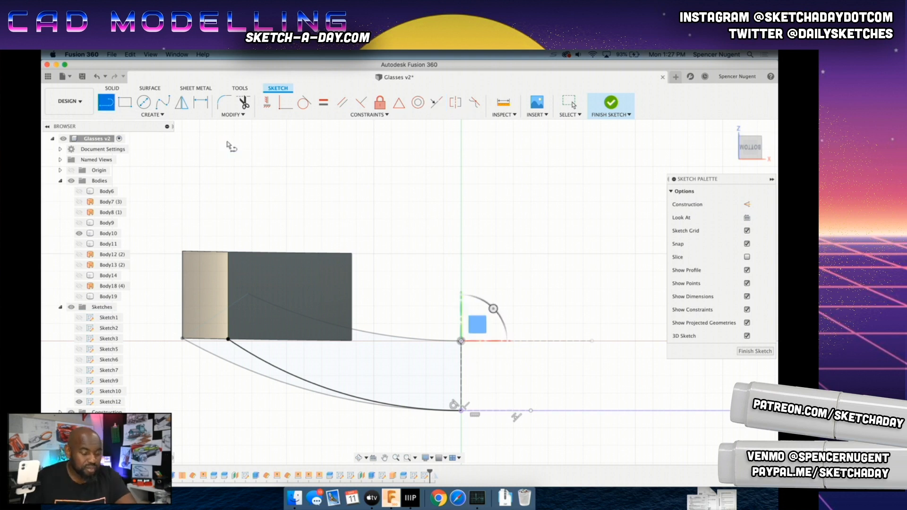
click(461, 342)
key(Escape)
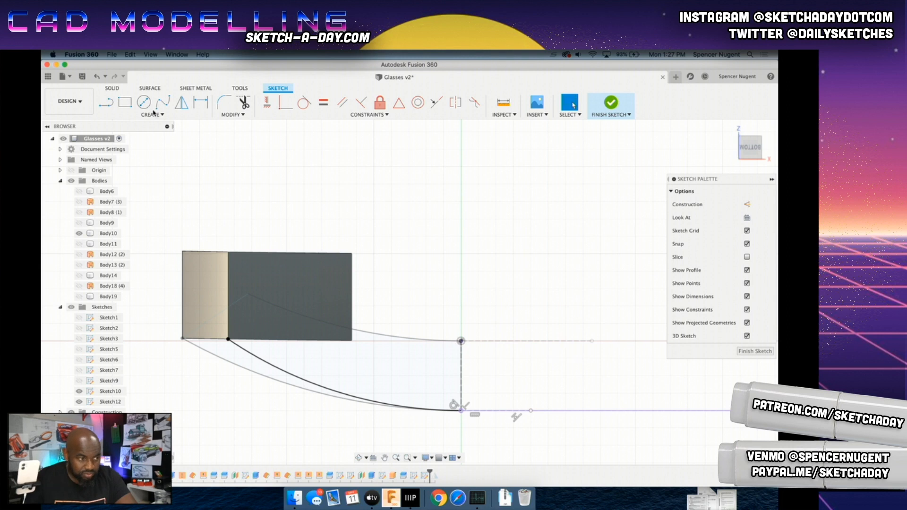
click(108, 102)
click(748, 205)
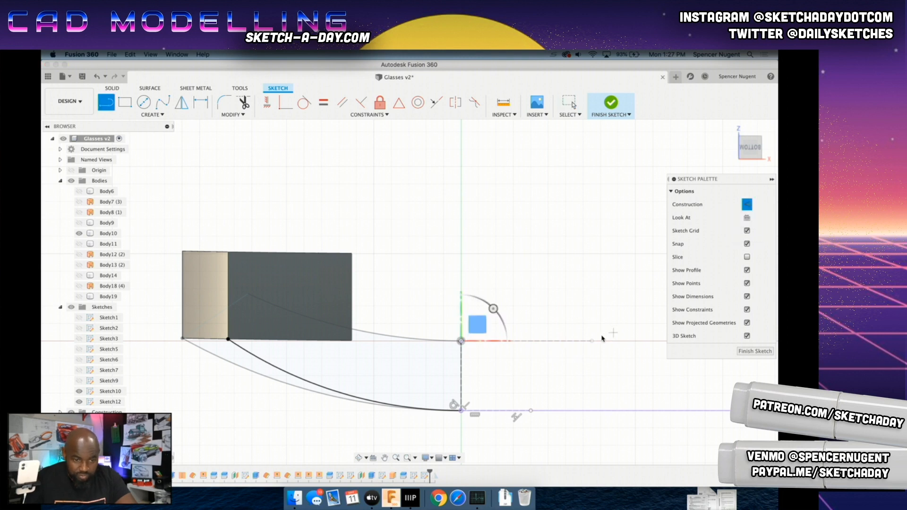
click(592, 341)
click(462, 341)
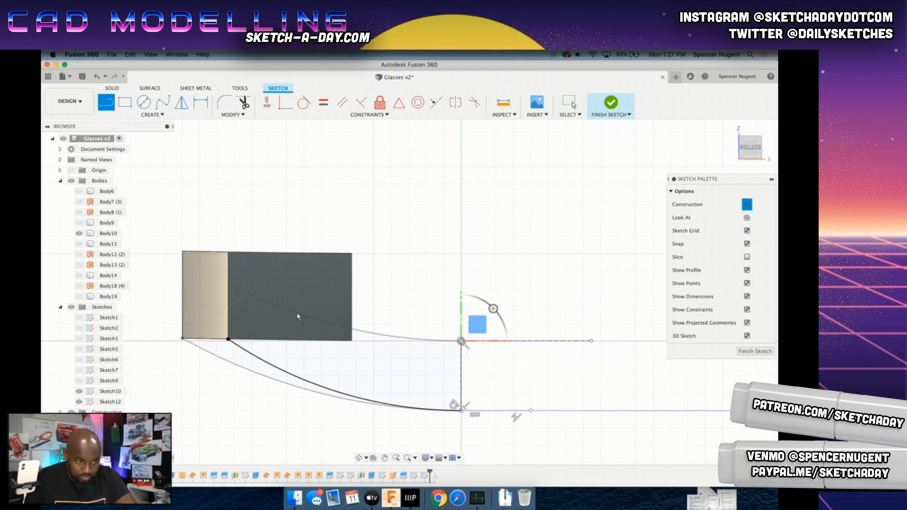
click(462, 341)
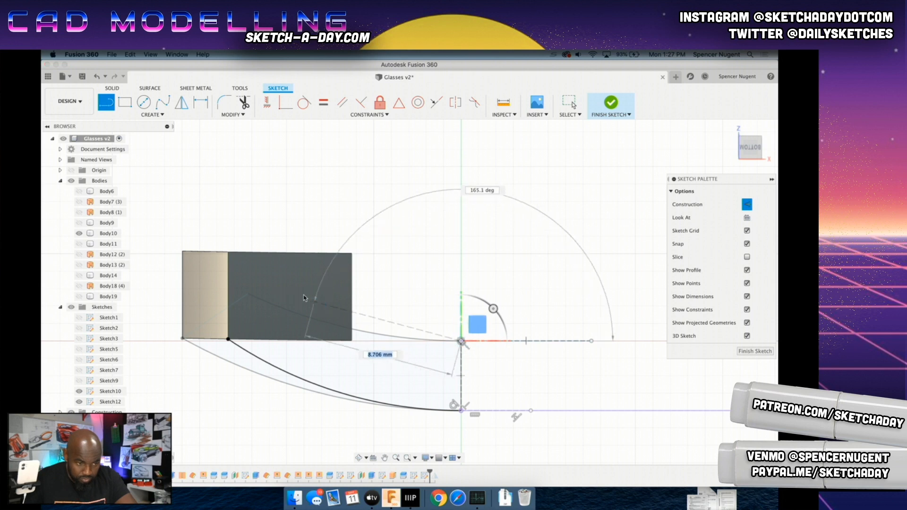
click(288, 279)
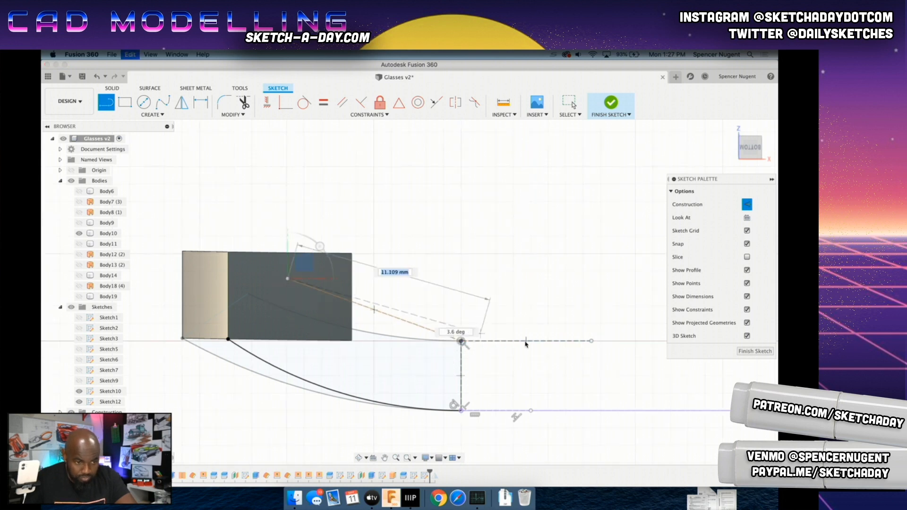
key(Escape)
key(super+z)
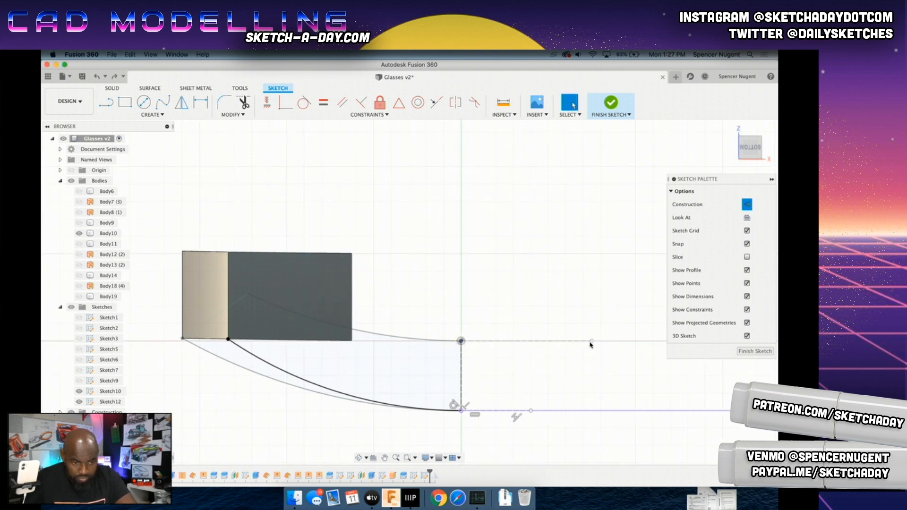
key(l)
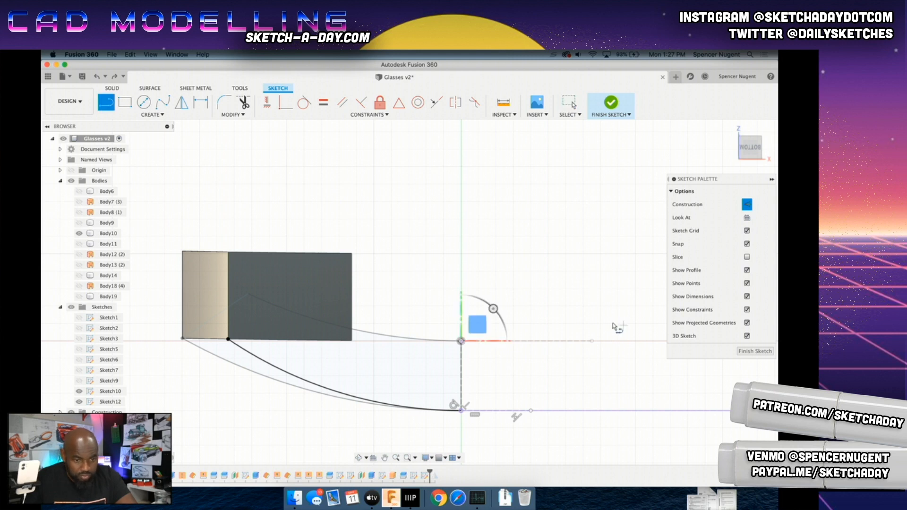
click(610, 341)
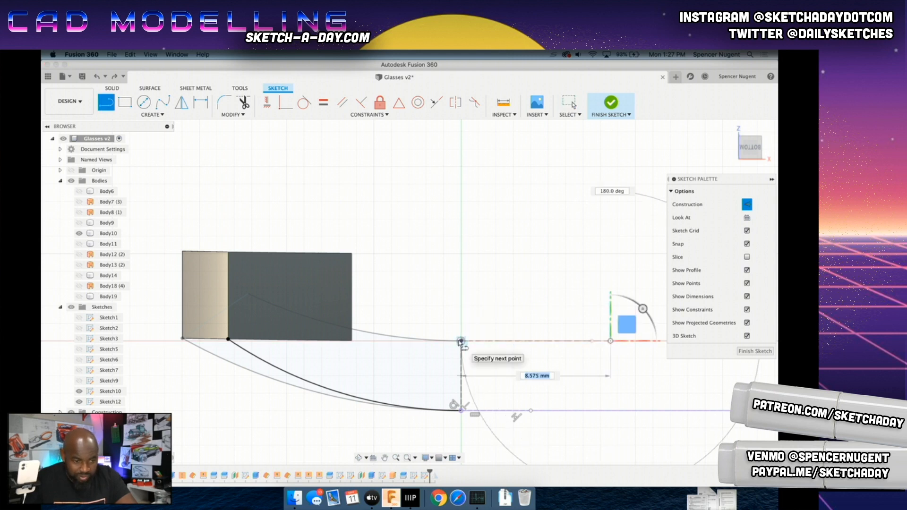
click(461, 341)
click(462, 342)
click(325, 297)
key(super+z)
key(Escape)
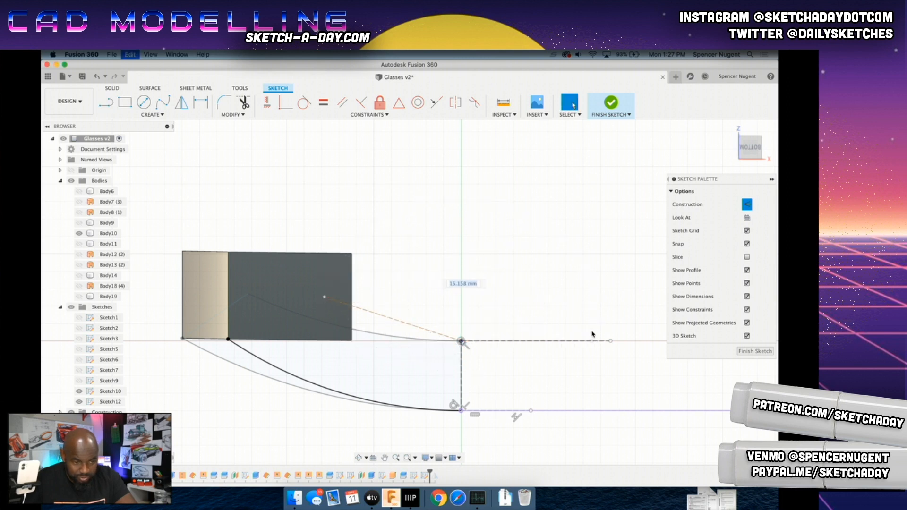
Step: Draw a three-point arc from the closed profile's upper end point to a free point within the block's face
click(144, 102)
click(152, 114)
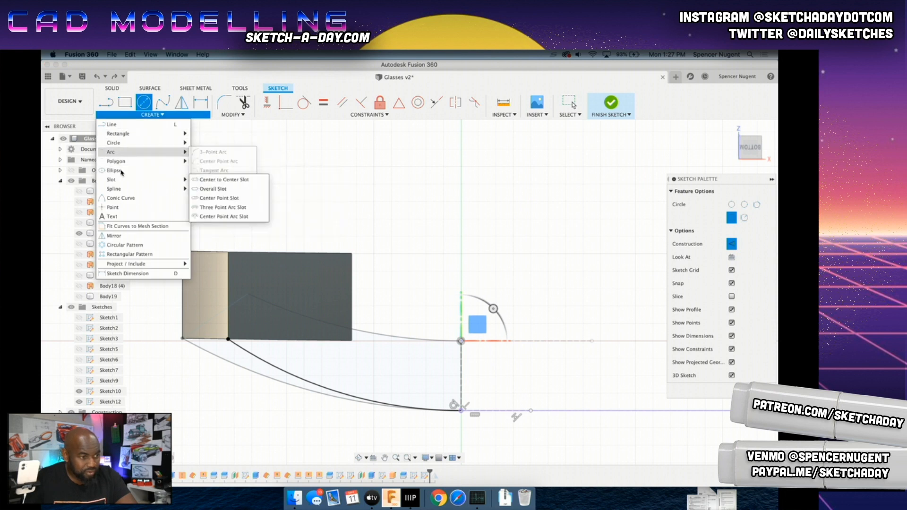
mouse_move(182, 161)
mouse_move(156, 152)
click(222, 152)
click(462, 341)
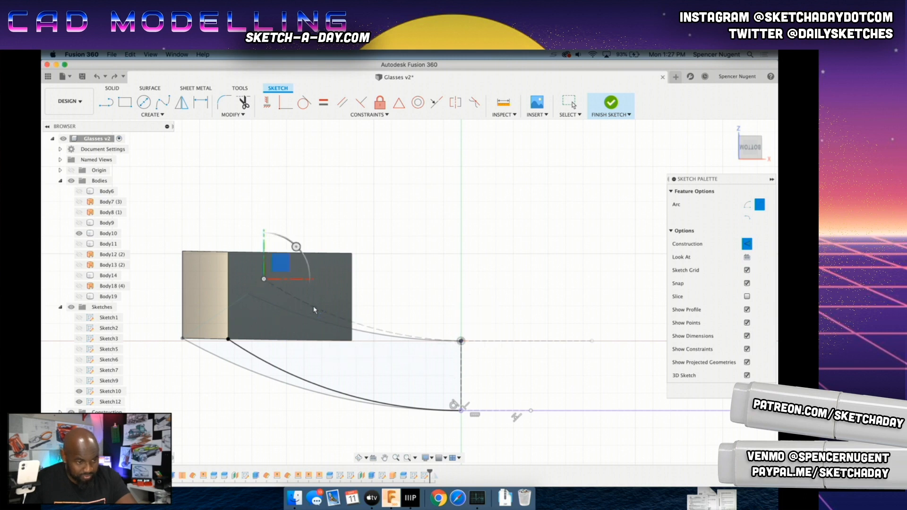
Step: Draw a horizontal construction line outward from the new arc's end, away from the block
click(115, 115)
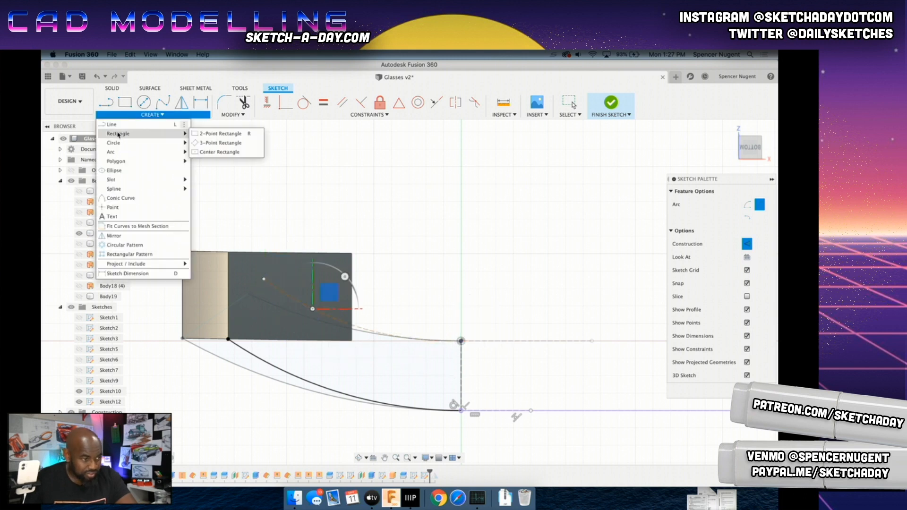
click(115, 127)
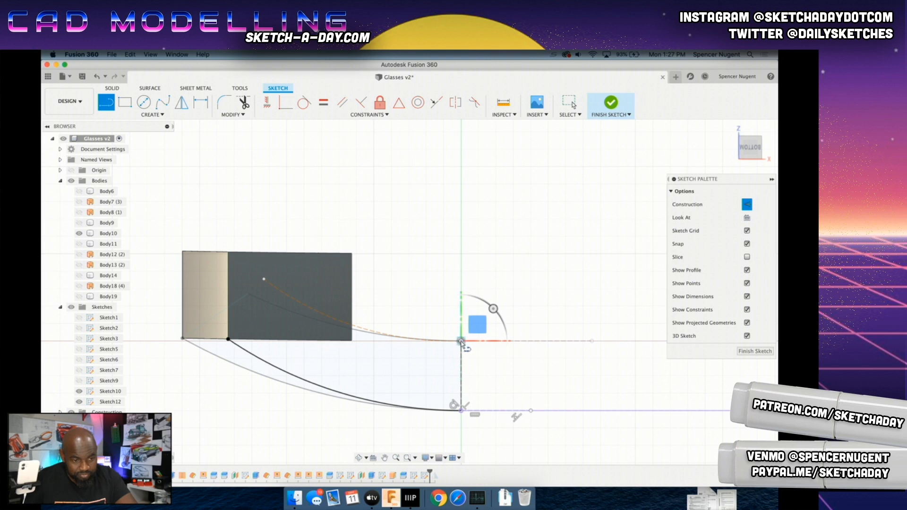
click(635, 341)
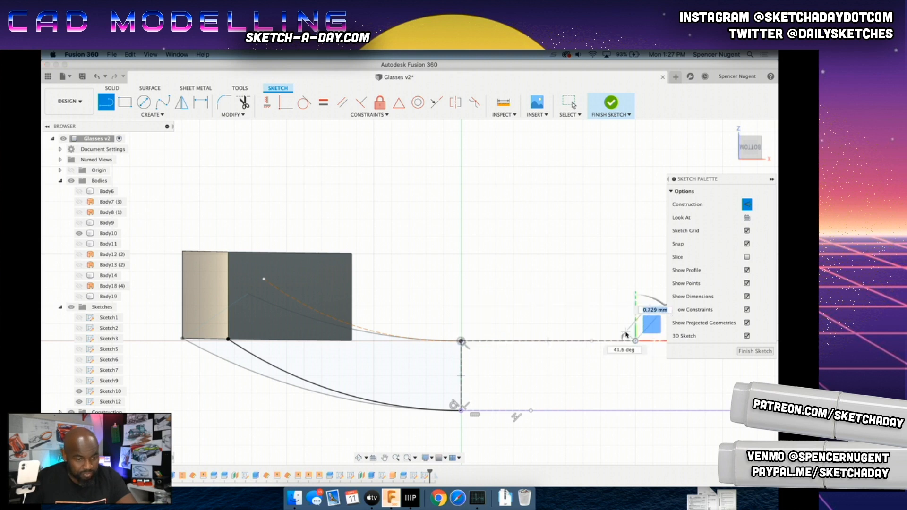
key(Escape)
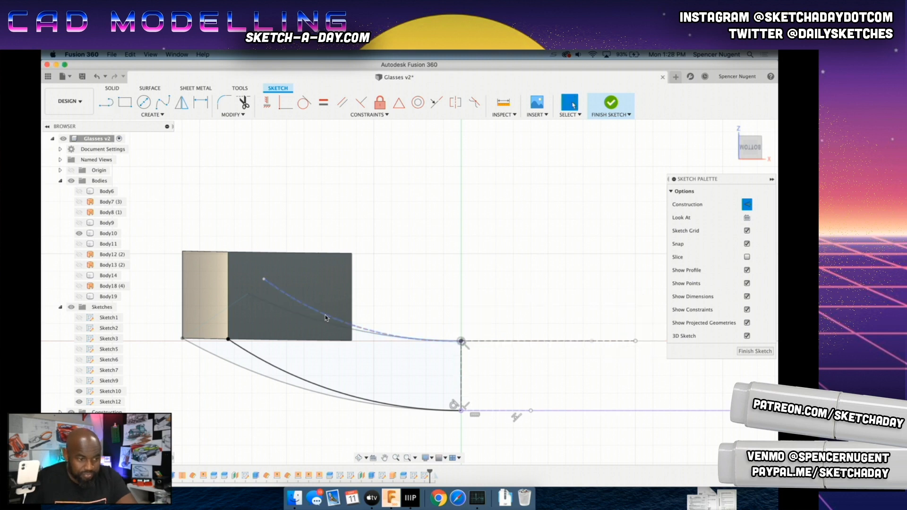
Step: Convert the new arc to normal geometry and move its free end slightly inward on the block's face
click(326, 318)
click(747, 205)
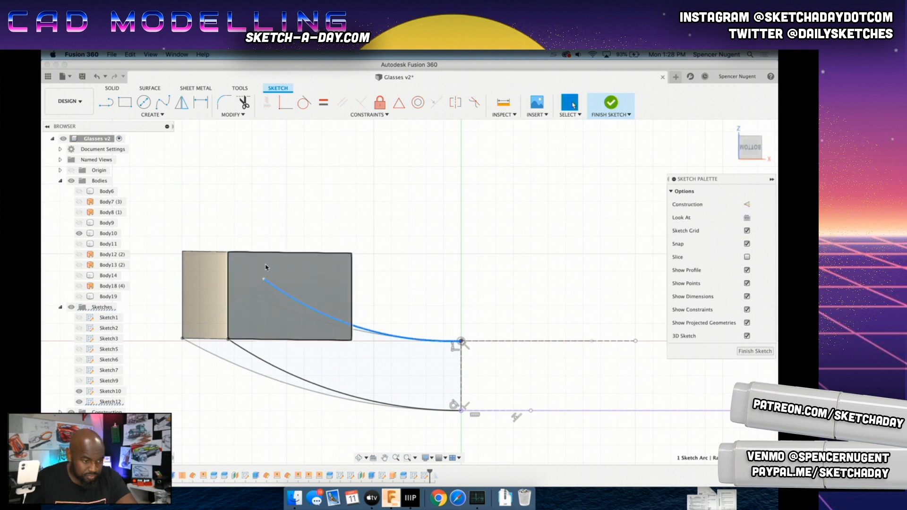
drag(264, 280, 282, 286)
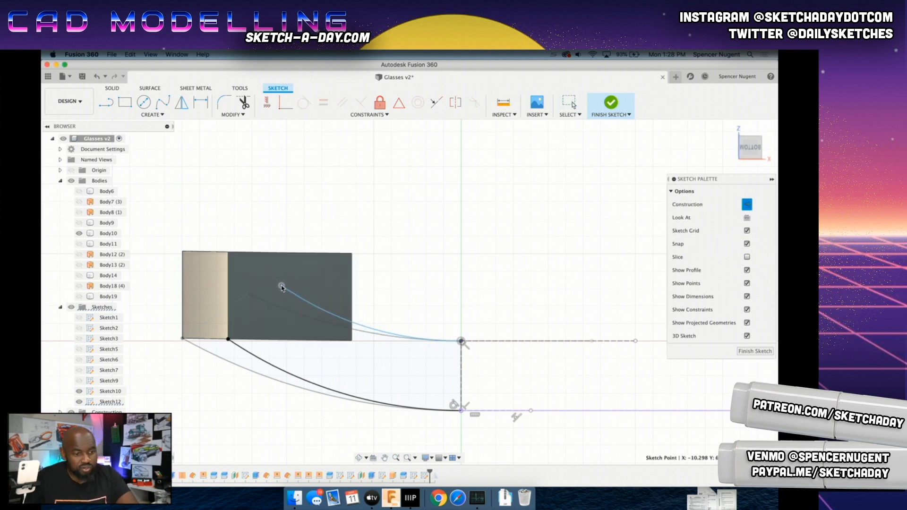
Step: Connect the upper arc's free end to the lower arc's start at the block's corner with a normal line
key(l)
click(282, 286)
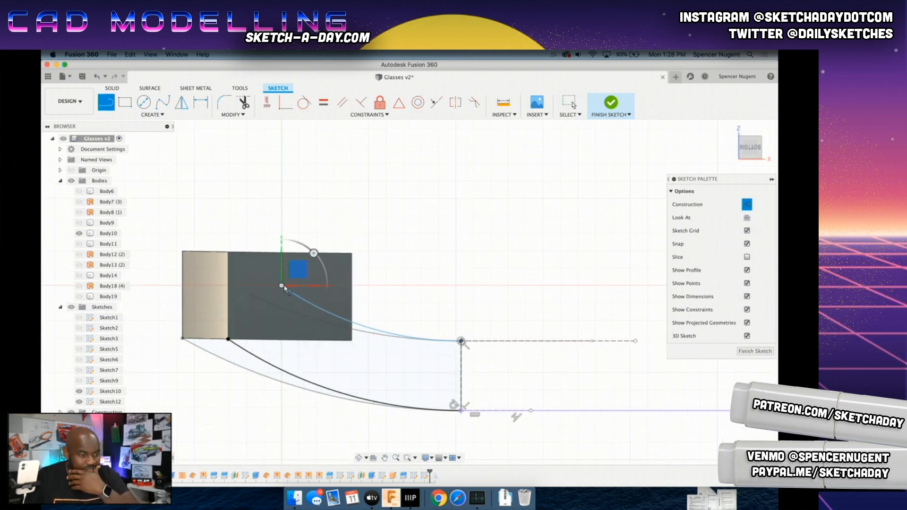
click(228, 339)
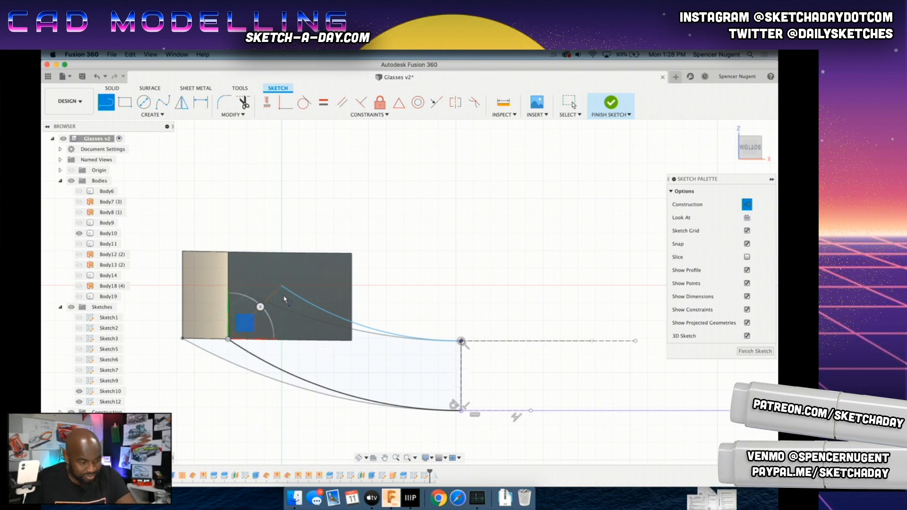
key(Escape)
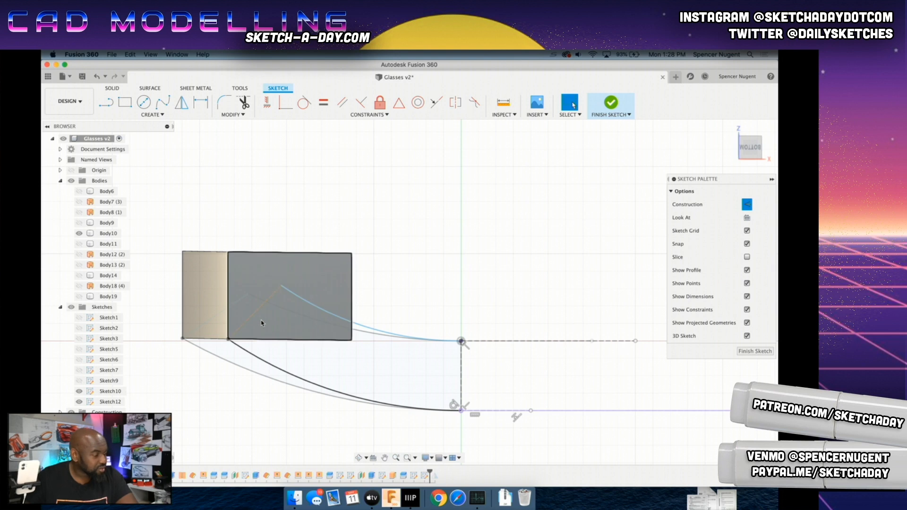
click(747, 204)
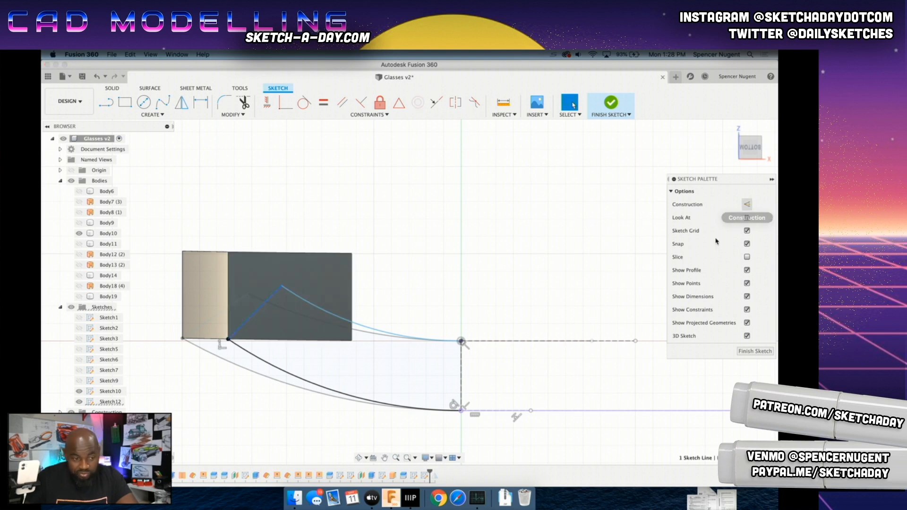
Step: Make the upper arc tangent to the horizontal construction line at its end
click(462, 348)
click(505, 342)
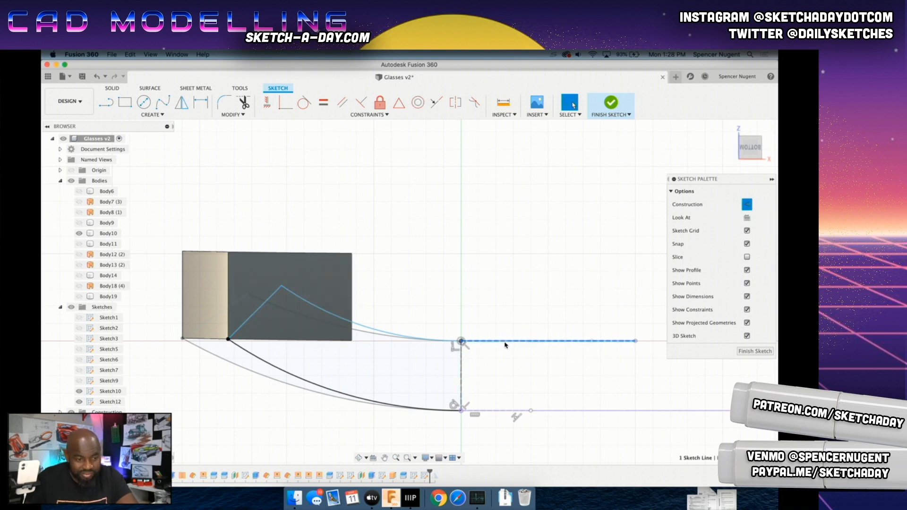
click(394, 337)
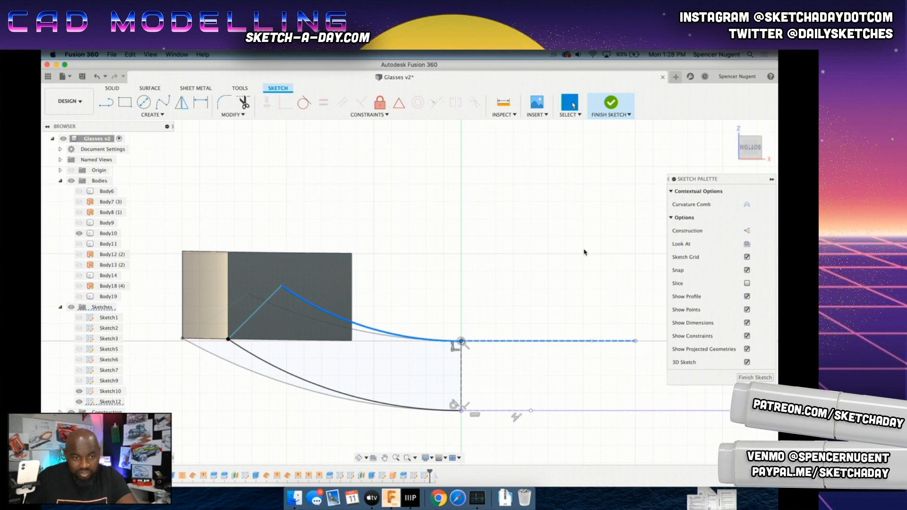
click(304, 102)
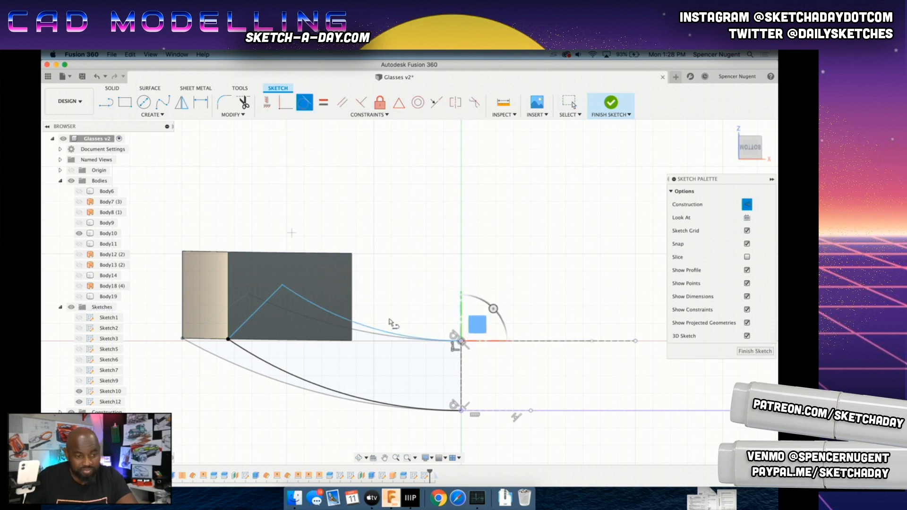
Step: Close the profile with a vertical line about 4 mm long between the two arcs' ends away from the block
key(l)
click(462, 341)
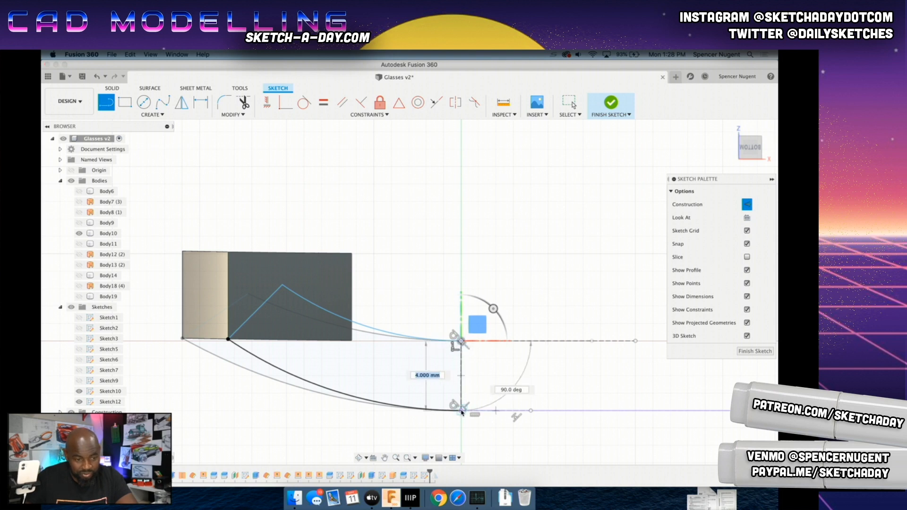
click(462, 410)
key(Escape)
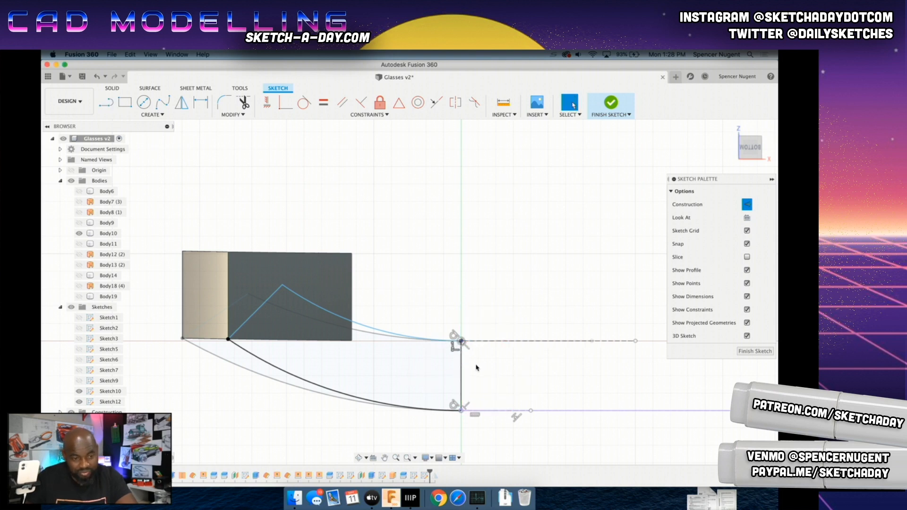
click(453, 369)
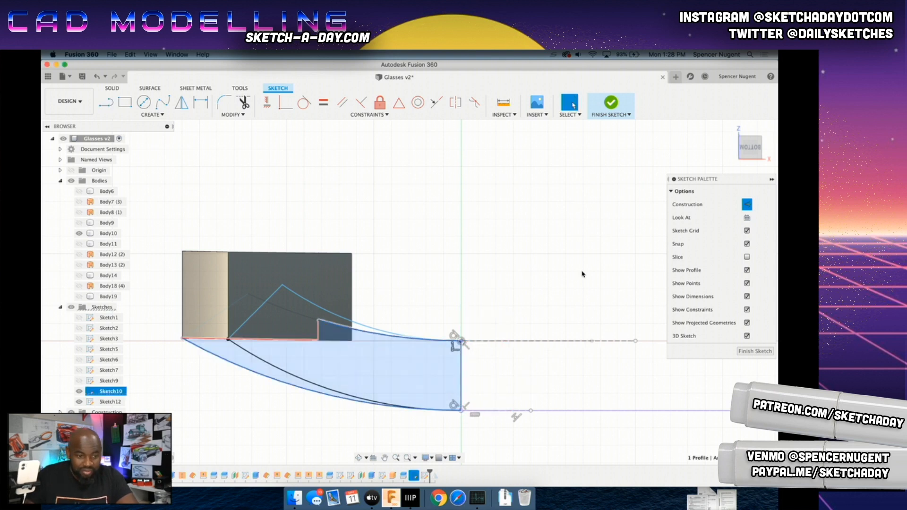
click(463, 371)
mouse_move(462, 331)
shift+middle_down()
mouse_move(387, 300)
mouse_move(371, 328)
mouse_move(331, 351)
mouse_move(304, 356)
mouse_move(291, 339)
mouse_move(265, 331)
mouse_move(257, 338)
mouse_move(543, 313)
shift+middle_up()
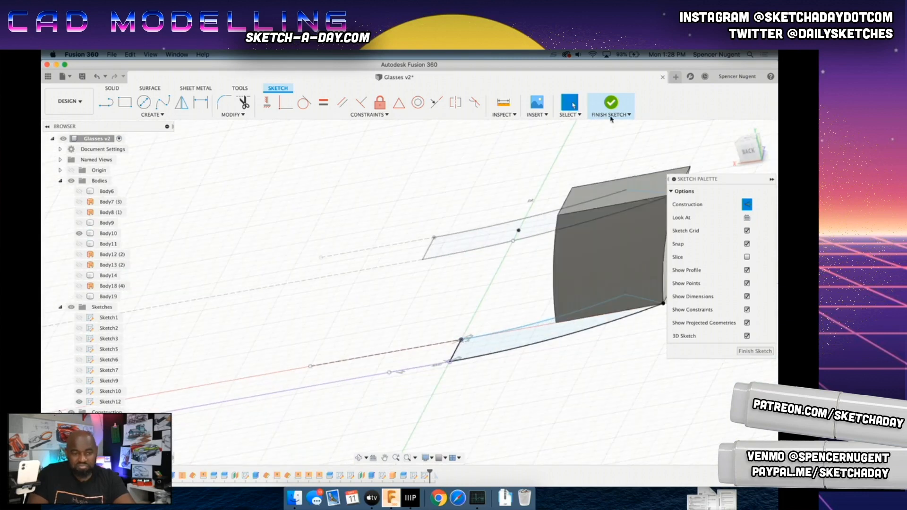
shift+middle_drag(463, 236, 417, 242)
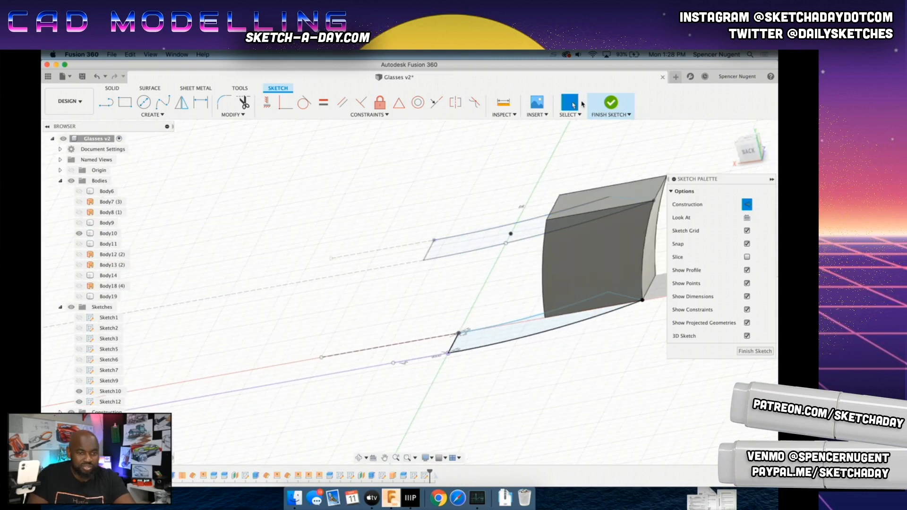
Step: Finish the current sketch and sketch a 4 by 7 mm rectangle on an origin plane, linking the two profiles' ends away from the block
click(591, 115)
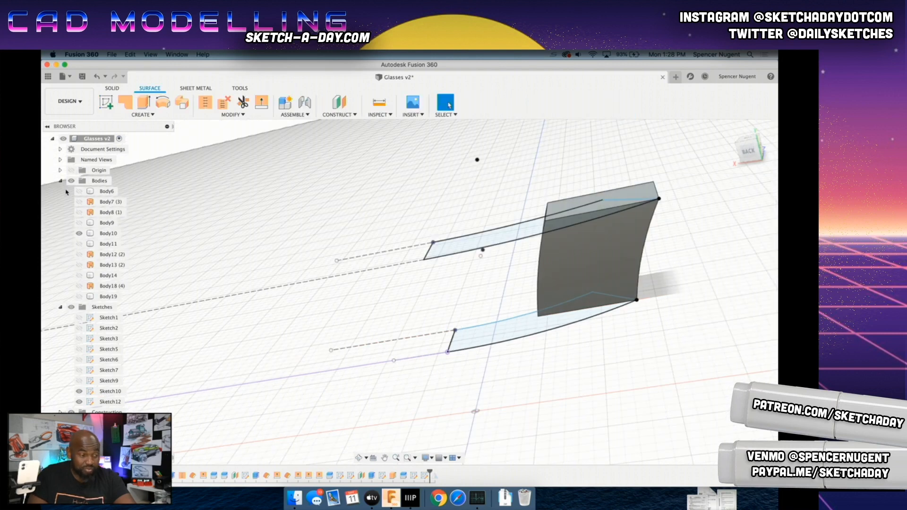
click(106, 102)
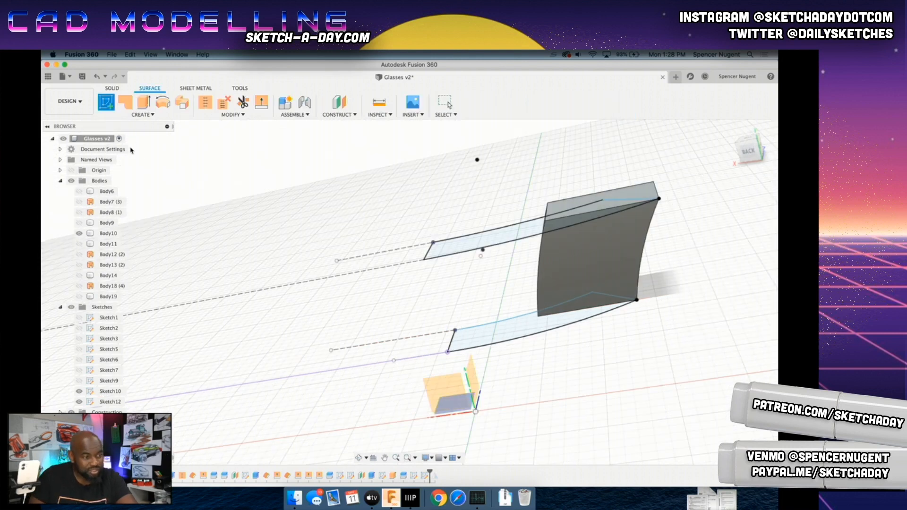
click(470, 377)
click(125, 102)
click(433, 243)
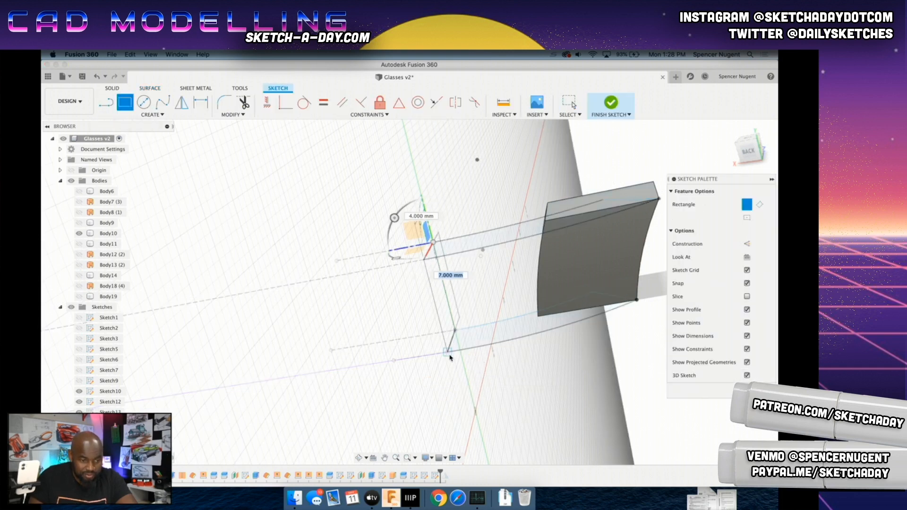
click(448, 353)
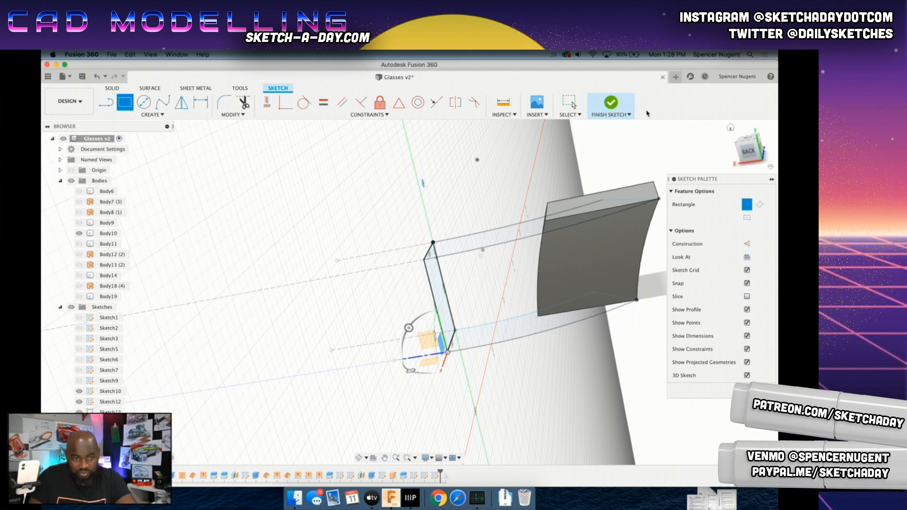
mouse_move(485, 391)
shift+middle_down()
mouse_move(519, 388)
mouse_move(552, 365)
mouse_move(542, 395)
mouse_move(518, 387)
mouse_move(495, 411)
mouse_move(501, 407)
shift+middle_up()
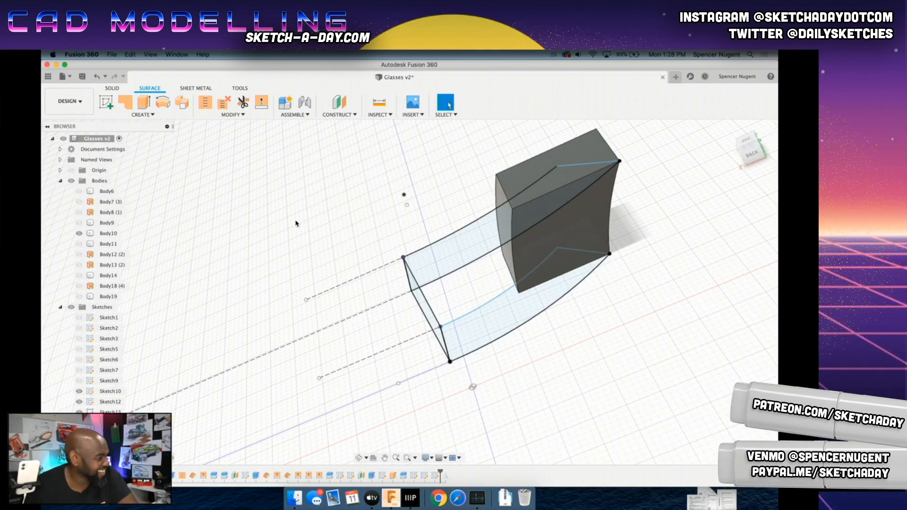
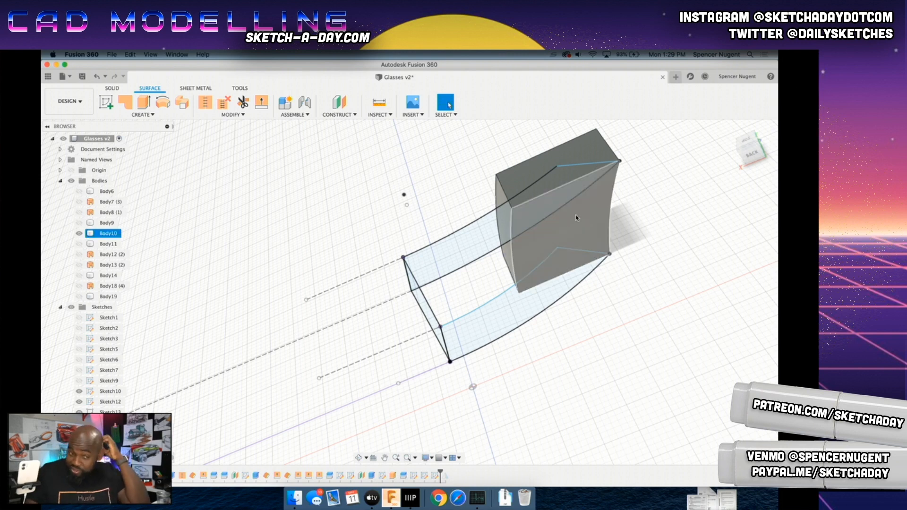
click(137, 116)
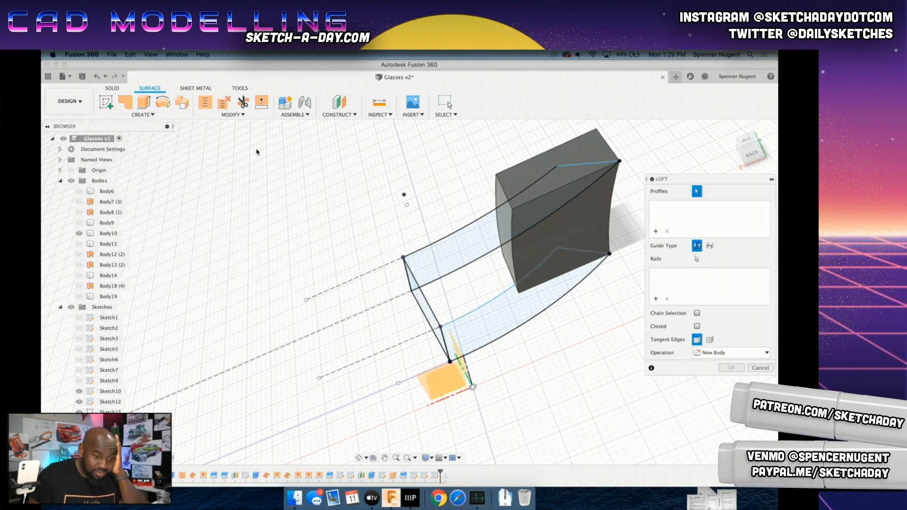
click(113, 88)
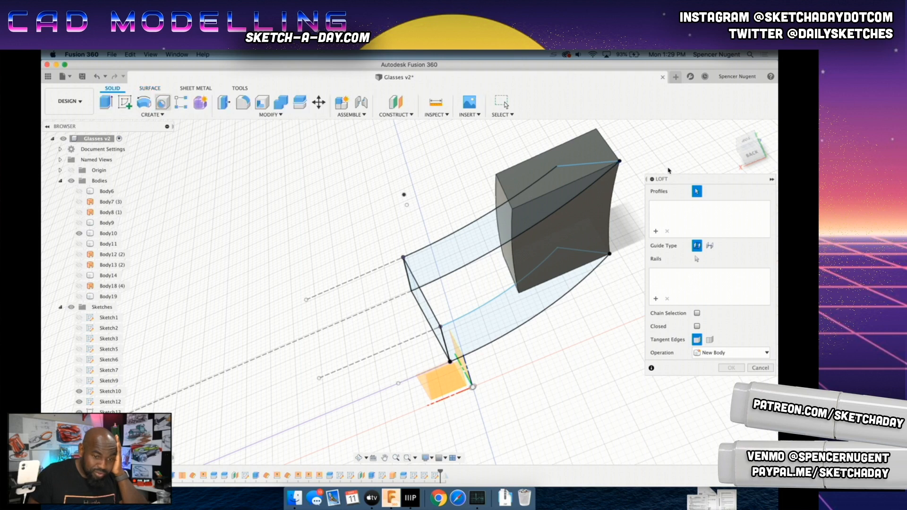
click(765, 368)
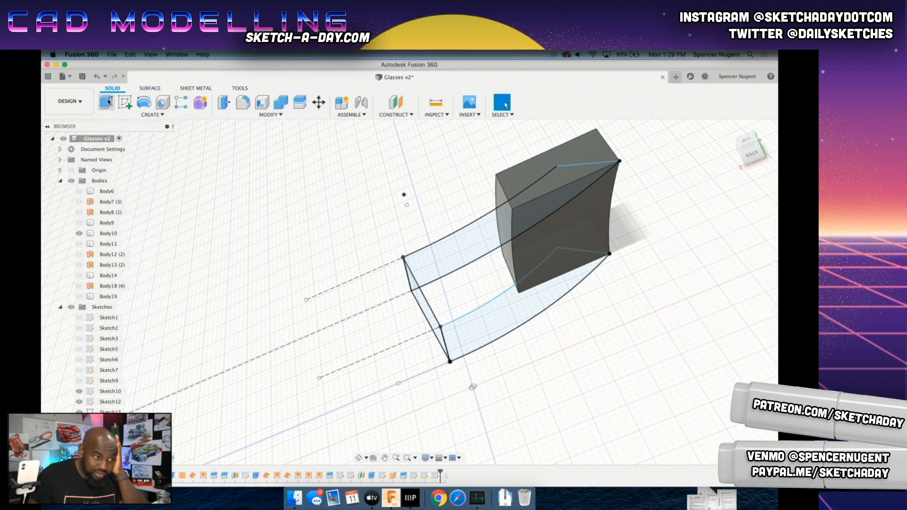
Step: Try a solid loft from the lower curved profile to the upper one, including the regions that overlap the block
click(152, 115)
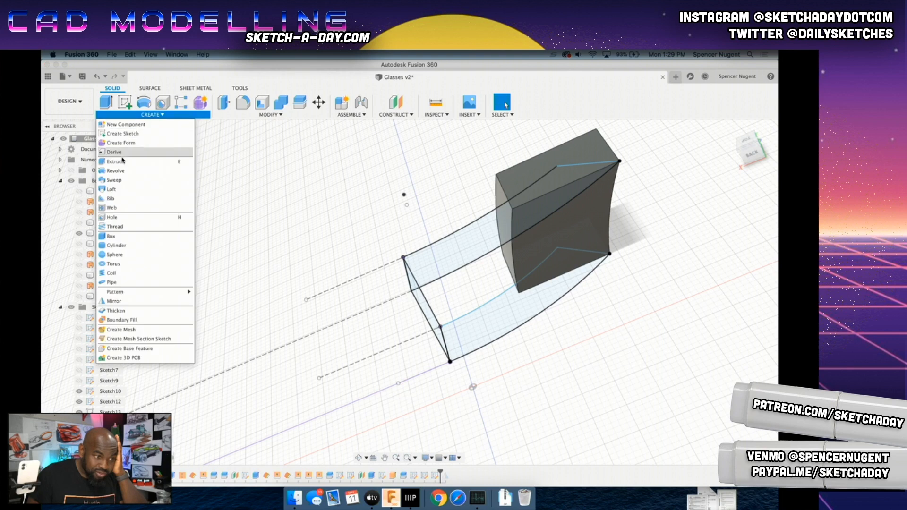
click(117, 191)
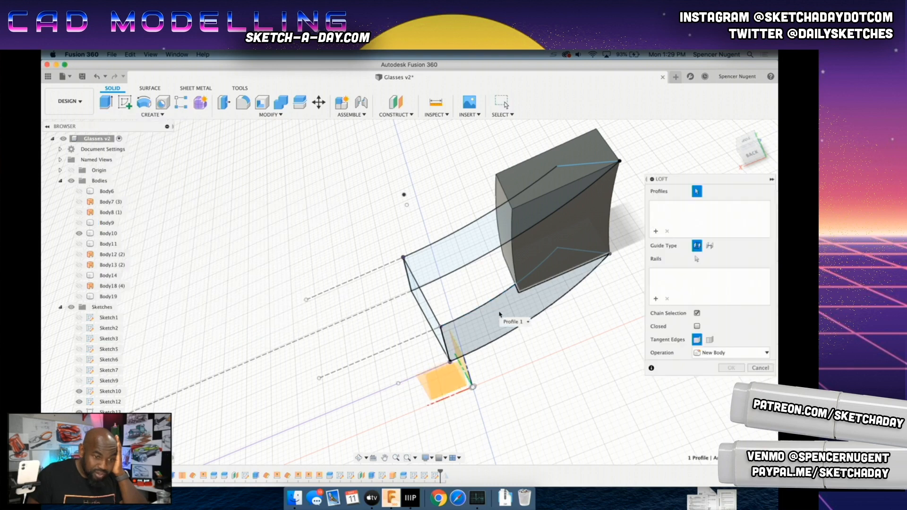
click(537, 279)
shift+middle_drag(574, 388, 548, 314)
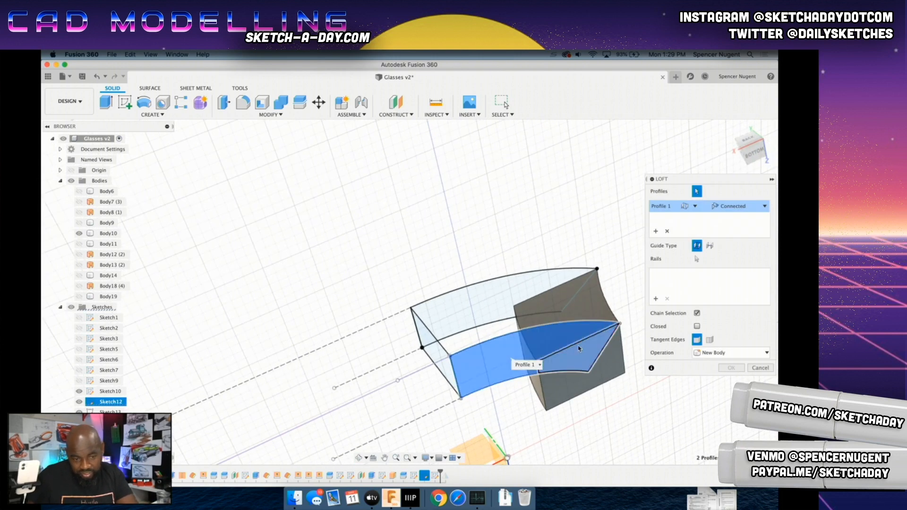
scroll(538, 297, down, 2)
click(546, 302)
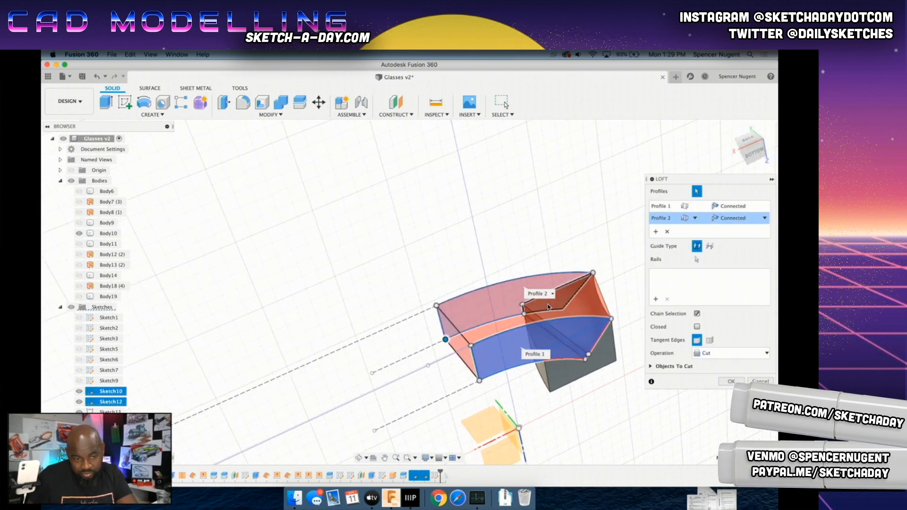
scroll(548, 301, up, 1)
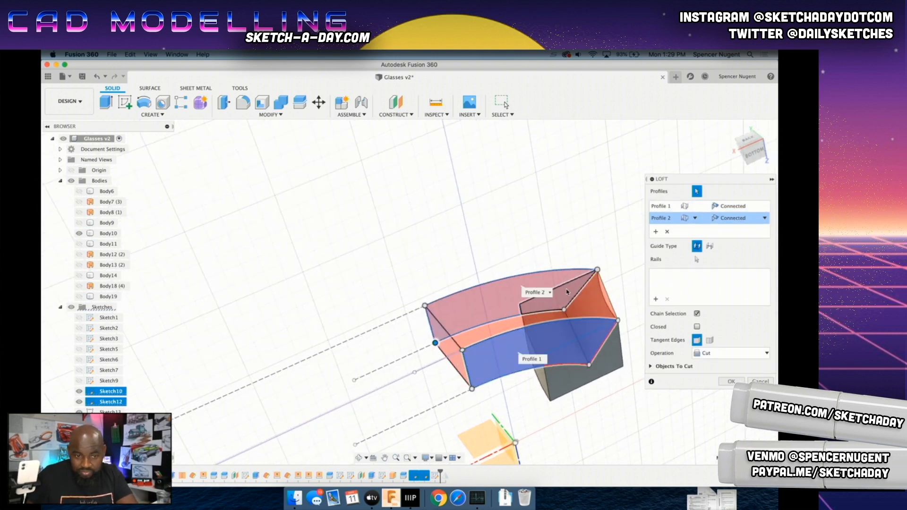
shift+middle_drag(567, 292, 548, 275)
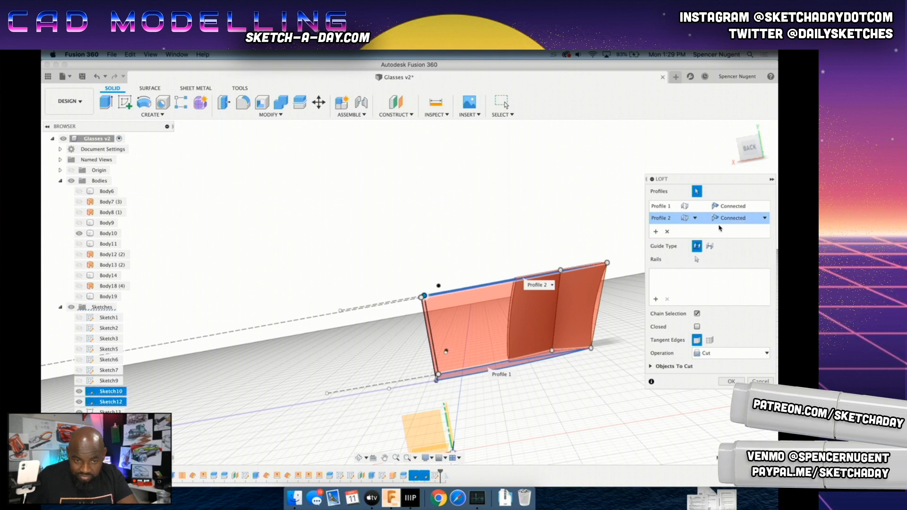
Step: Try to add a guide rail to the loft along the block's curved edge
click(657, 300)
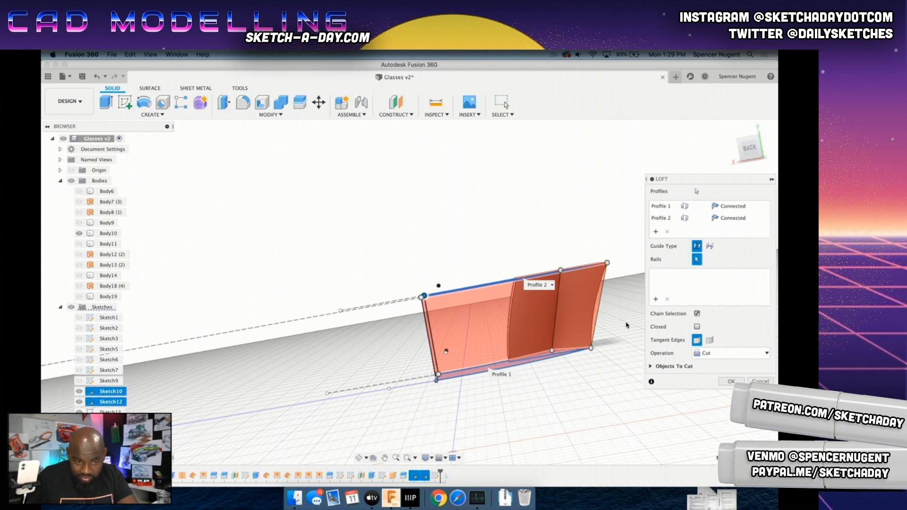
shift+middle_drag(609, 342, 612, 306)
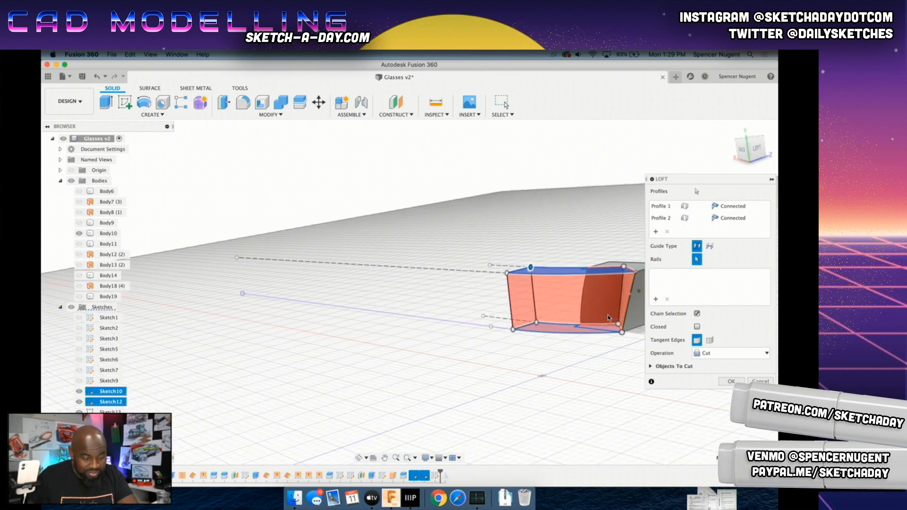
scroll(608, 317, up, 6)
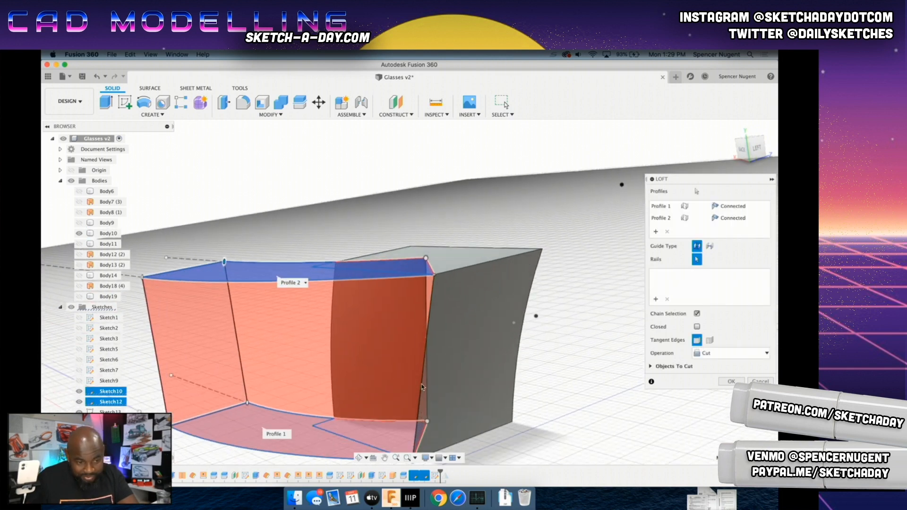
shift+middle_drag(422, 387, 499, 373)
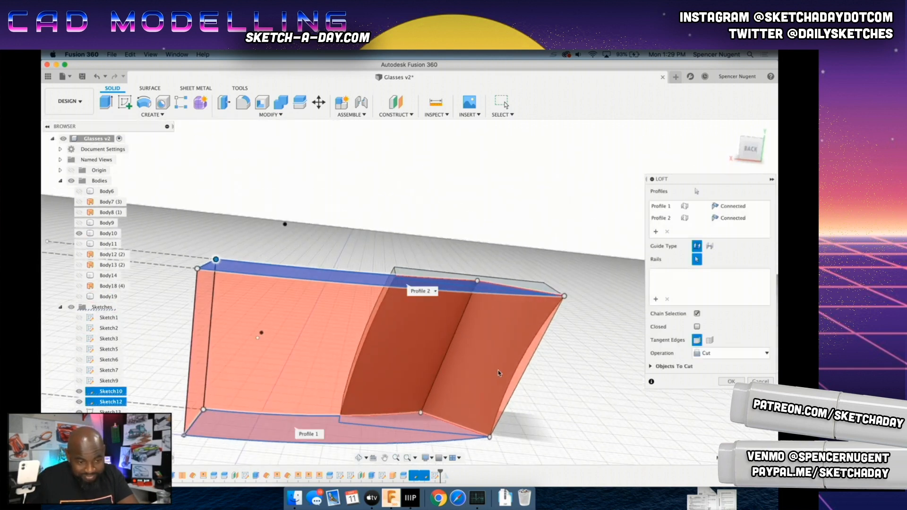
scroll(516, 369, up, 2)
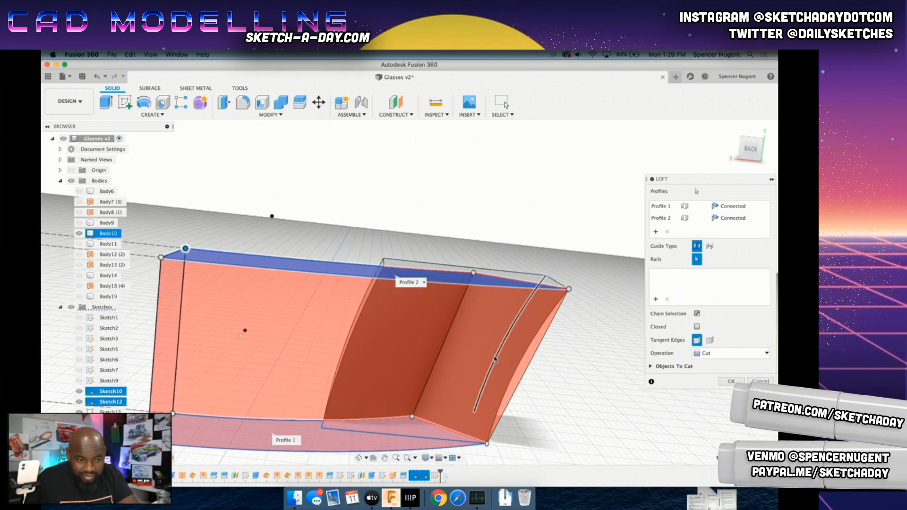
shift+middle_drag(495, 359, 478, 400)
Step: Preview the loft with the Join operation and cancel the loft
click(730, 353)
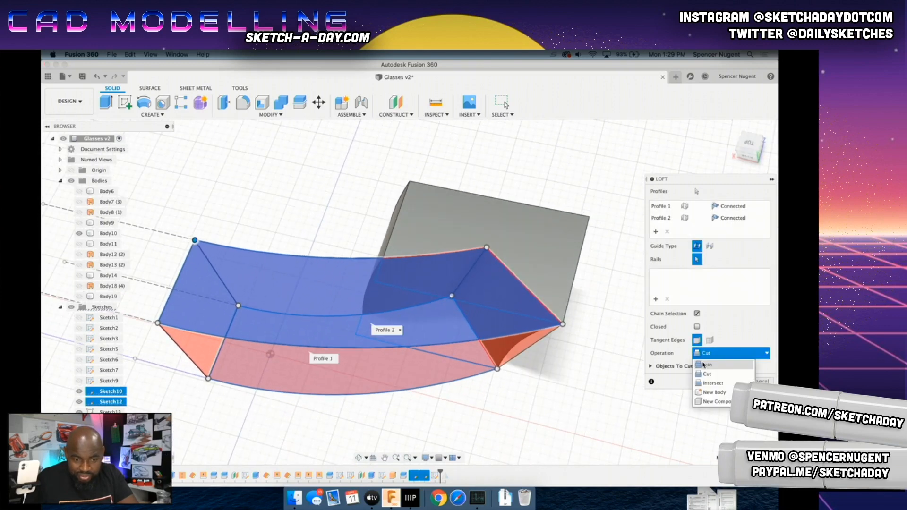
click(709, 364)
shift+middle_drag(533, 375, 647, 407)
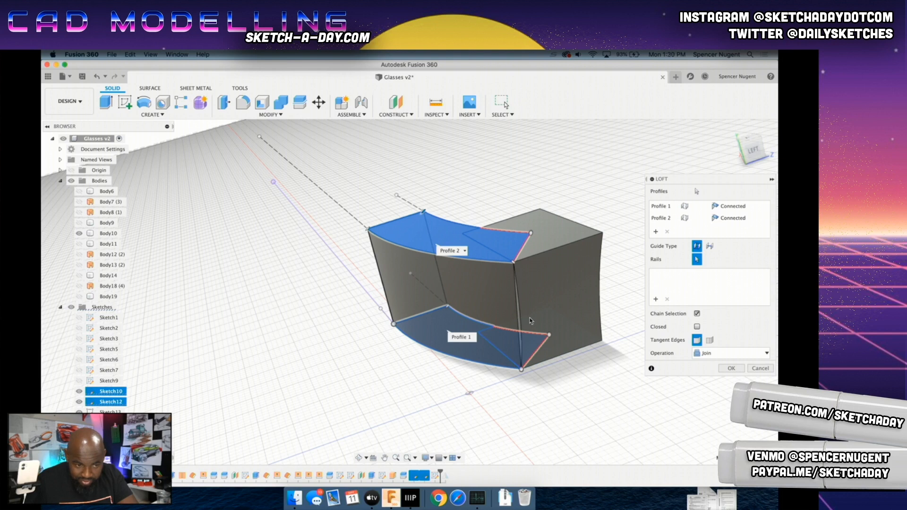
key(Escape)
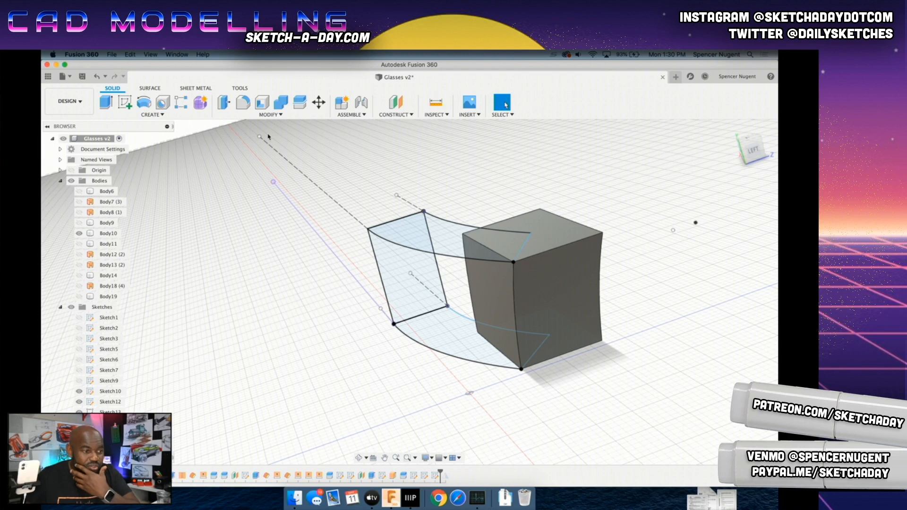
Step: Examine how the end rectangle and the upper and lower profiles meet the block's curved faces from several angles
mouse_move(500, 330)
middle_down()
mouse_move(556, 323)
mouse_move(472, 315)
middle_up()
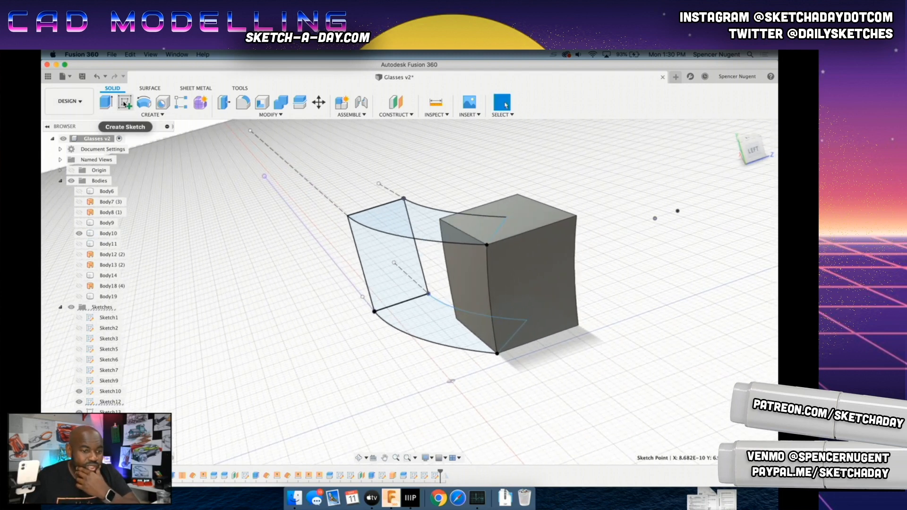
mouse_move(425, 364)
shift+middle_down()
mouse_move(472, 345)
mouse_move(426, 359)
shift+middle_up()
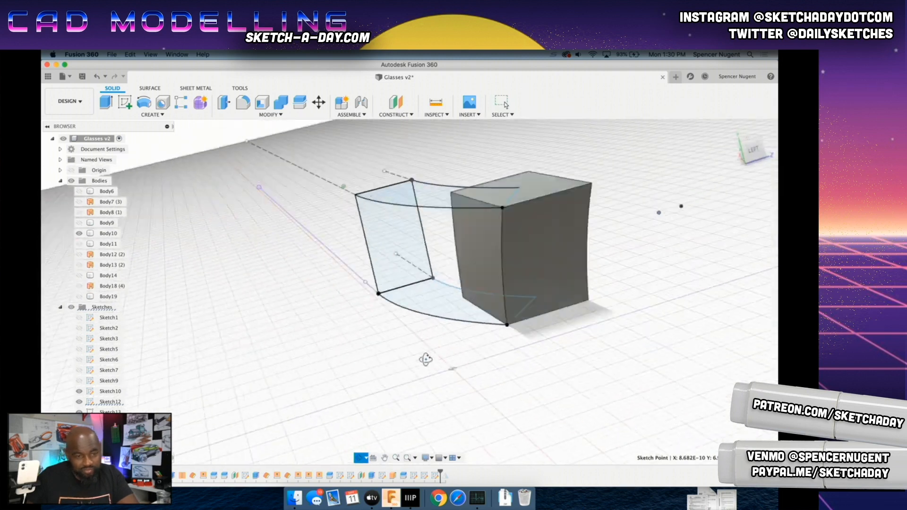
shift+drag(426, 360, 406, 354)
scroll(474, 210, up, 3)
click(125, 116)
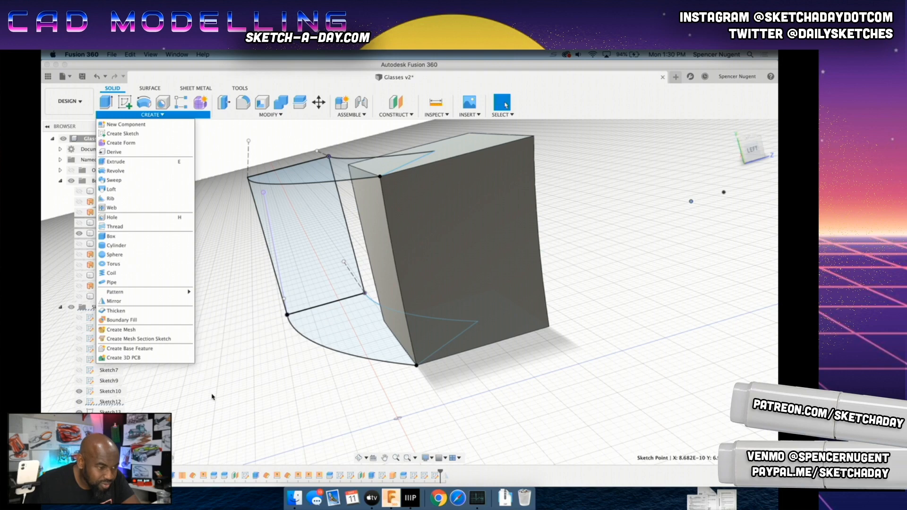
click(226, 402)
shift+middle_drag(405, 327, 434, 333)
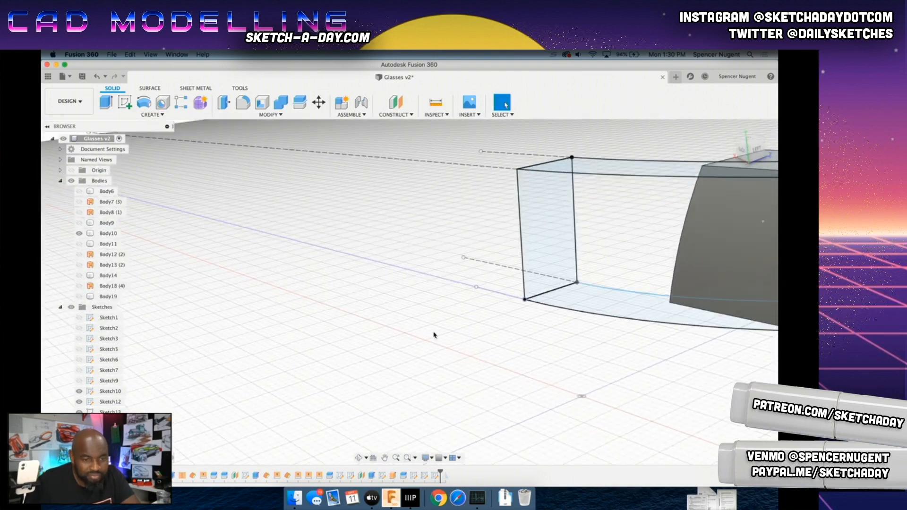
scroll(654, 255, down, 5)
scroll(730, 270, up, 3)
middle_drag(730, 270, 506, 255)
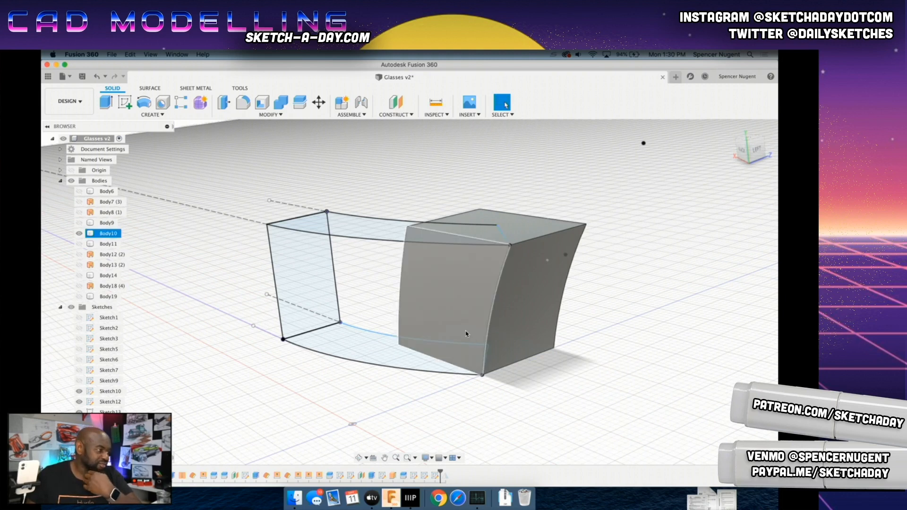
scroll(518, 289, down, 1)
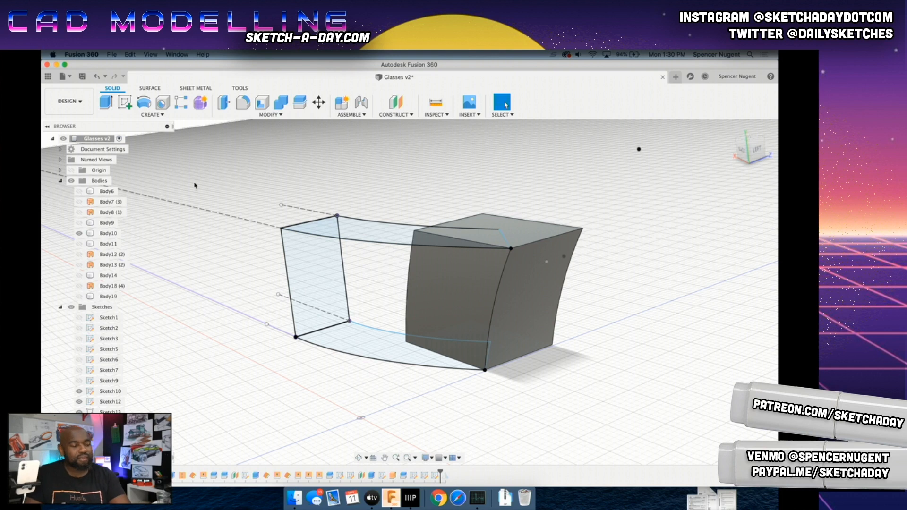
Step: Try a solid loft between the upper and lower curved profiles with the block-overlap region as a third profile, and clear the profiles
click(153, 115)
click(112, 189)
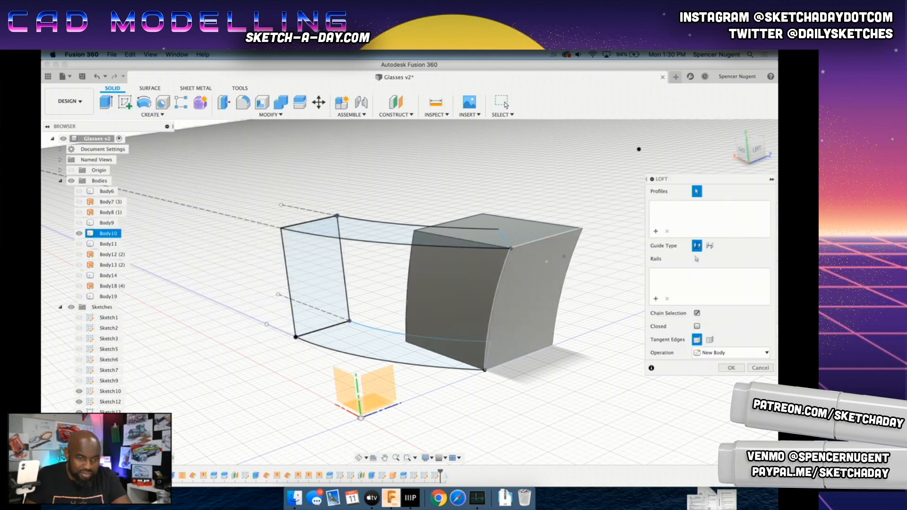
click(697, 260)
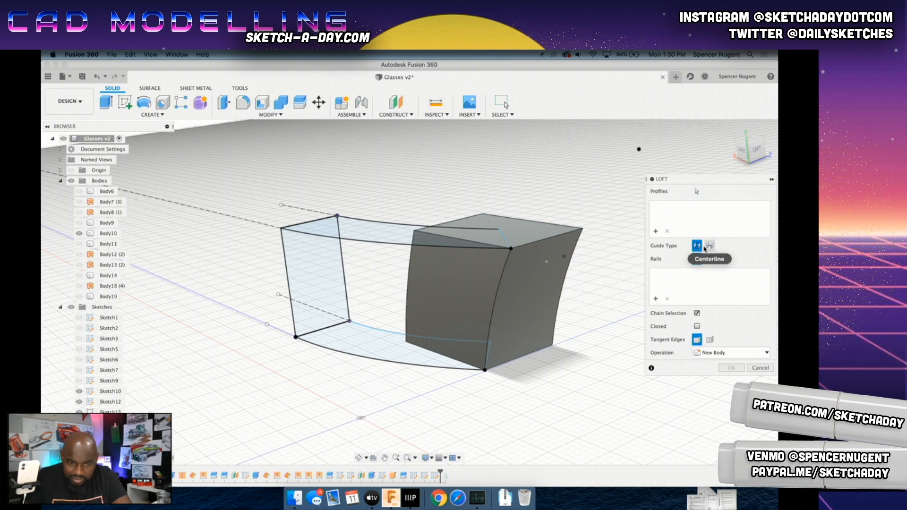
click(697, 192)
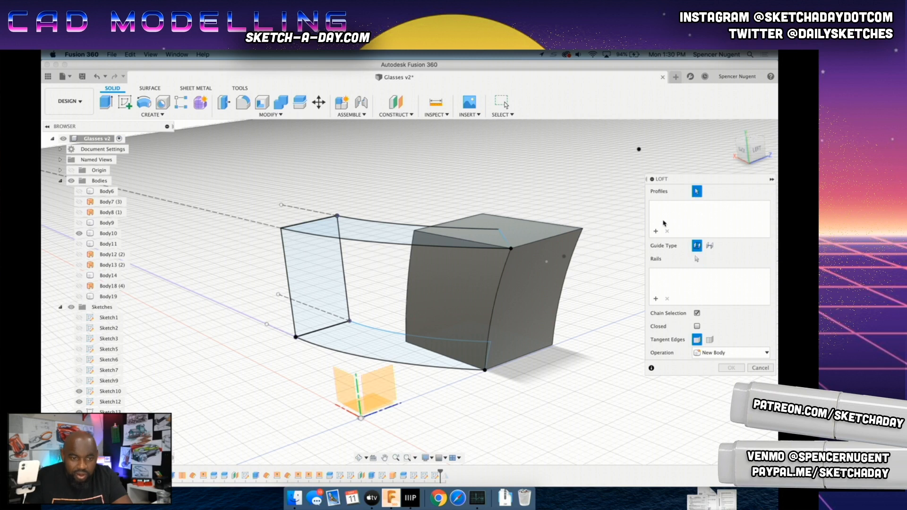
click(393, 240)
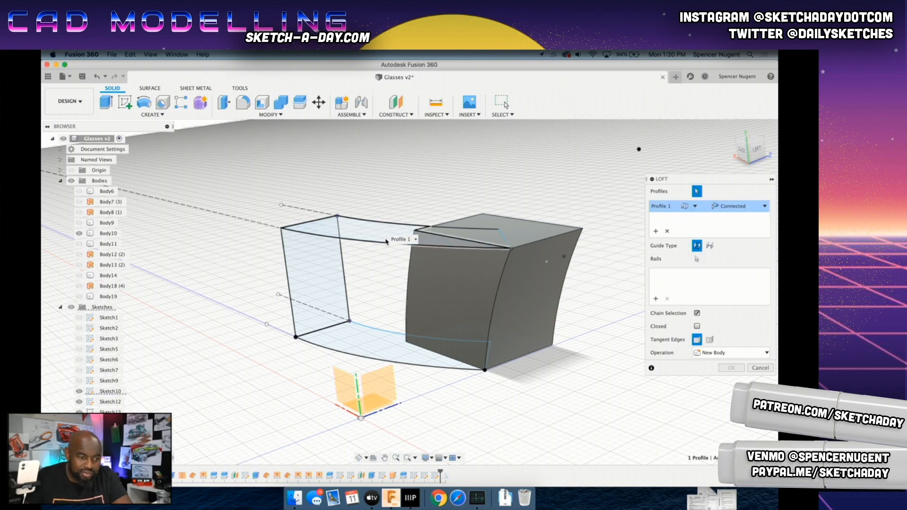
click(452, 343)
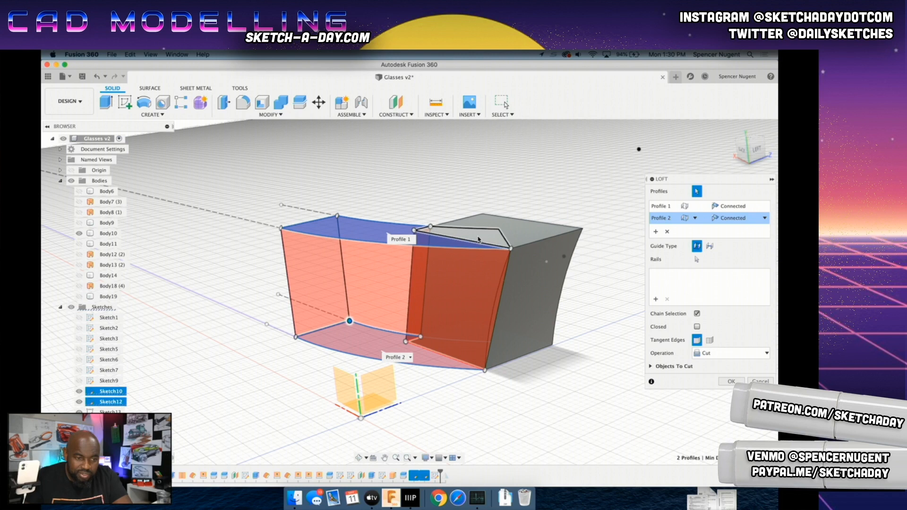
click(478, 240)
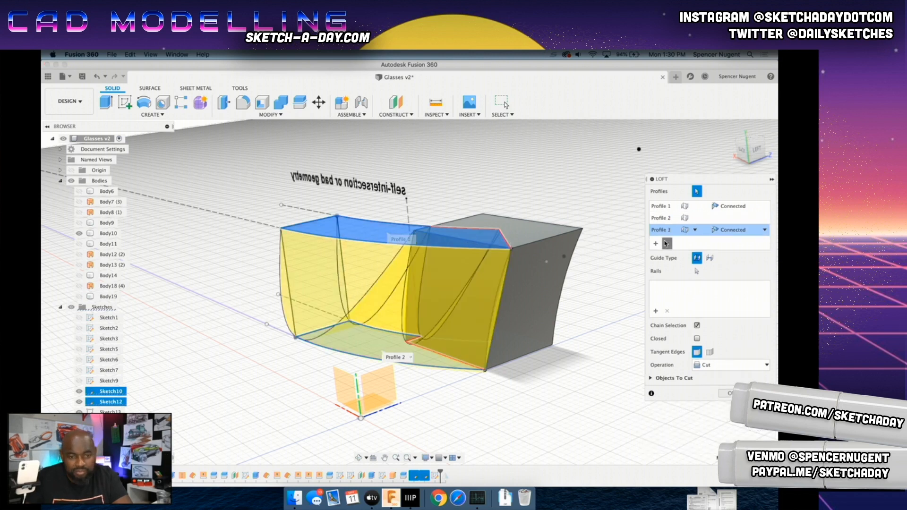
click(667, 243)
click(667, 232)
click(667, 232)
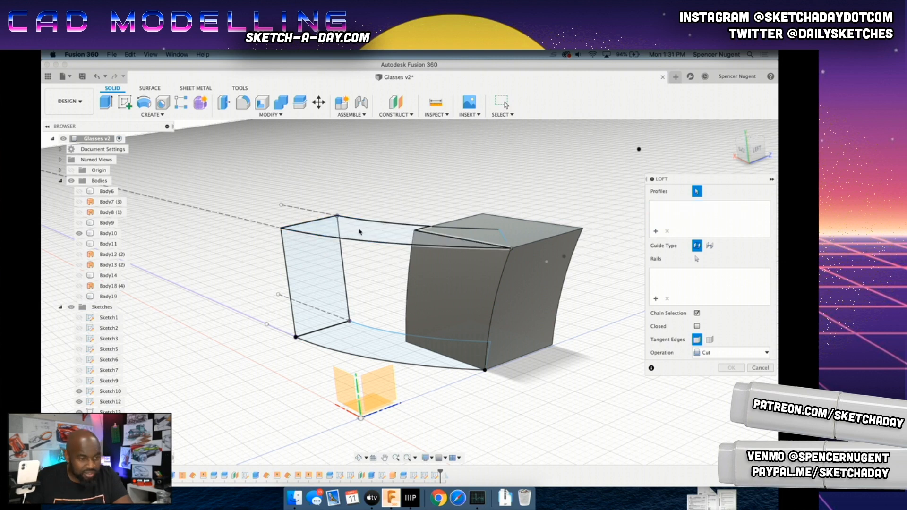
Step: Try lofting the upper curved profile to the lower one, including each one's block-overlap region, with the Join operation
click(427, 235)
super+click(459, 233)
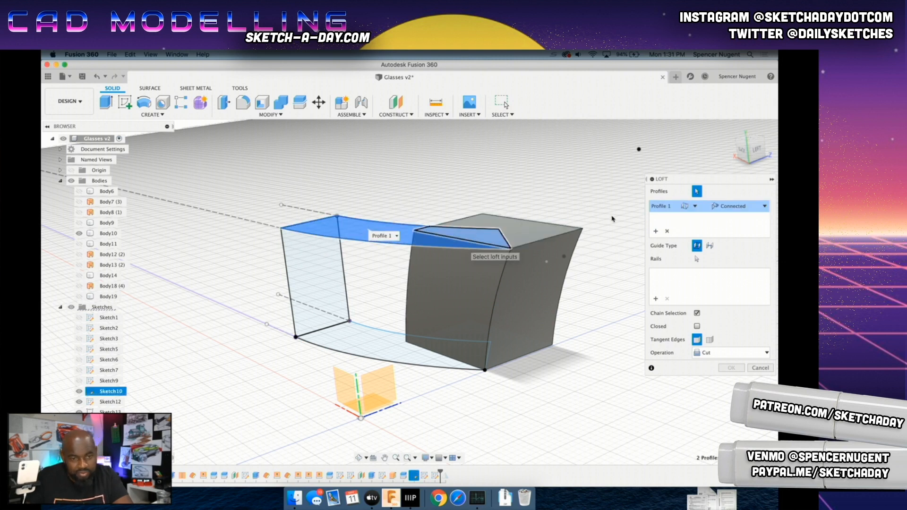
click(656, 232)
click(449, 348)
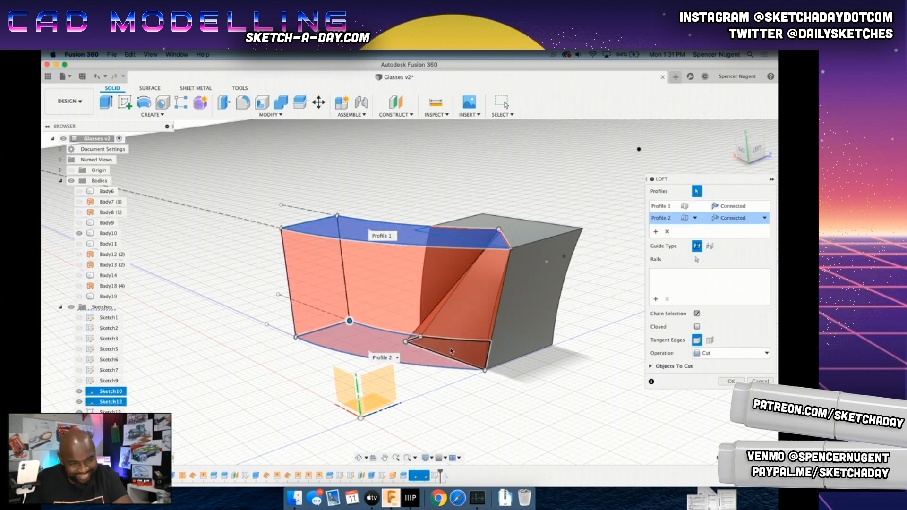
super+click(451, 352)
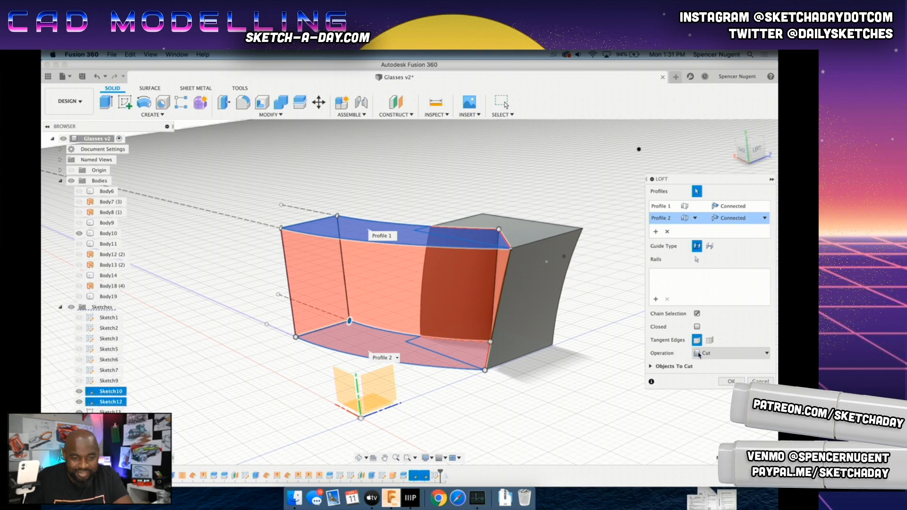
click(699, 354)
click(716, 368)
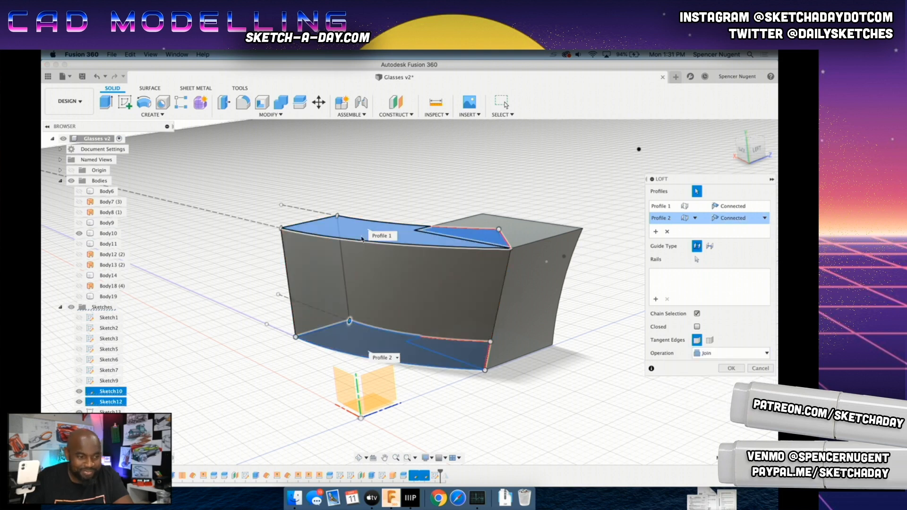
Step: Try to add a guide rail to the loft along the block's curved vertical edge
click(698, 259)
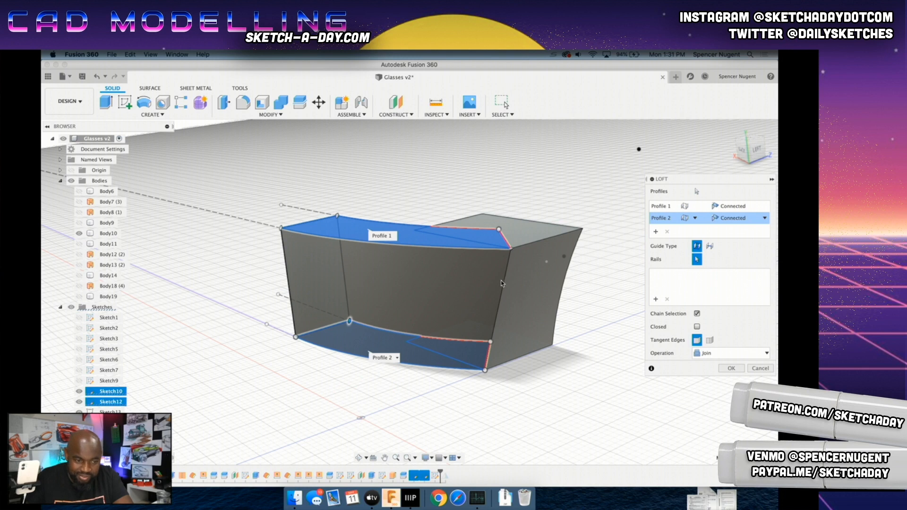
shift+middle_drag(543, 353, 529, 367)
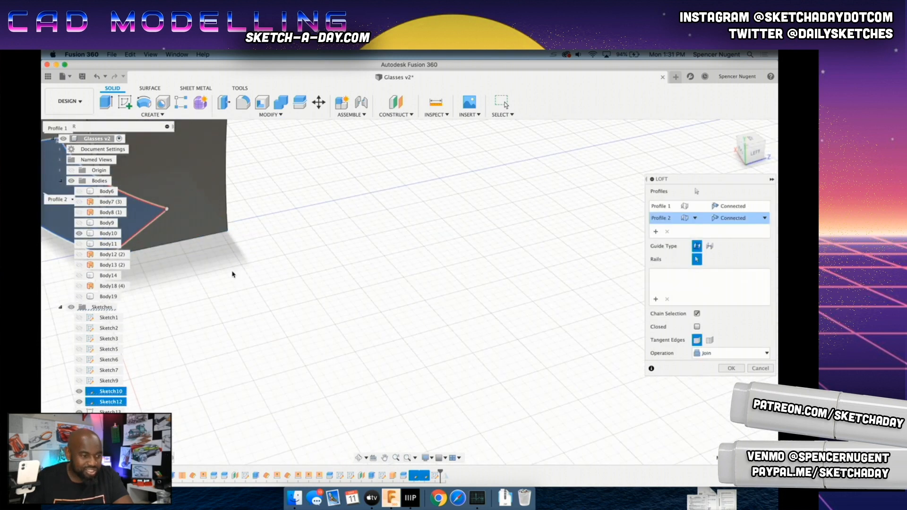
scroll(220, 252, down, 5)
scroll(179, 205, up, 5)
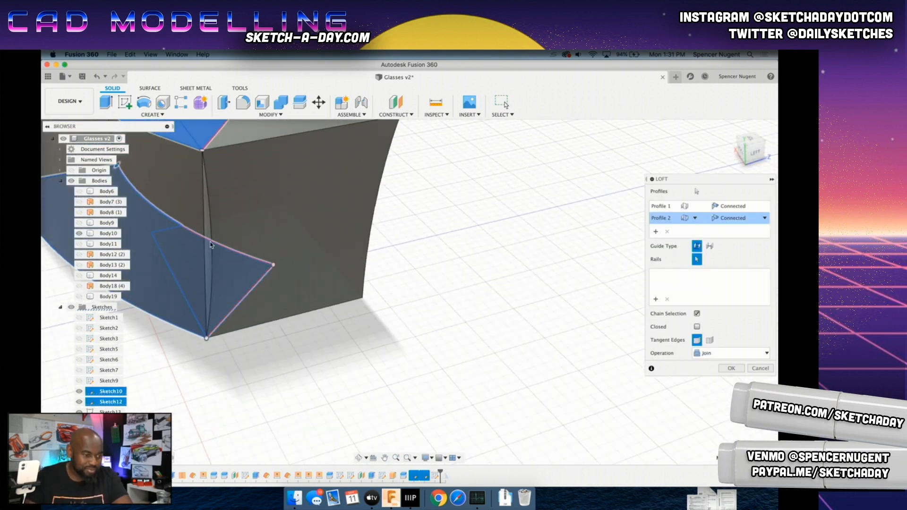
scroll(213, 236, down, 2)
scroll(584, 239, down, 3)
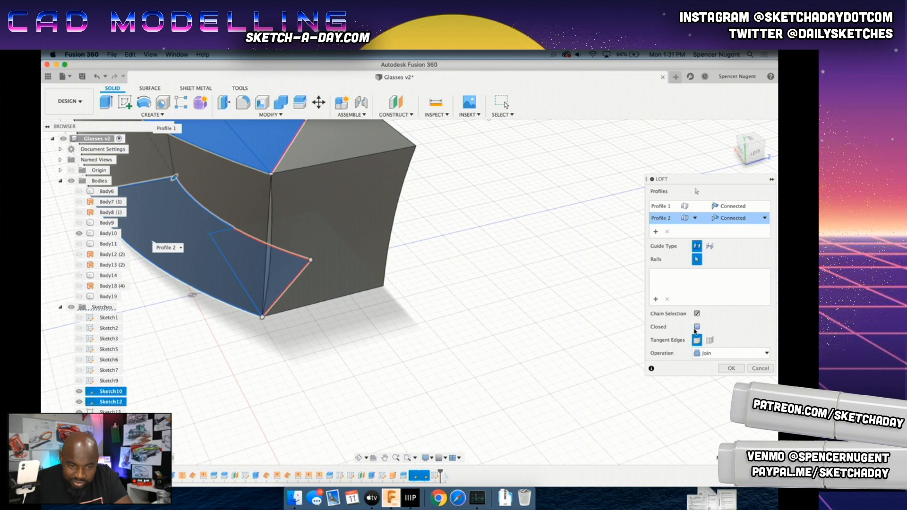
click(656, 300)
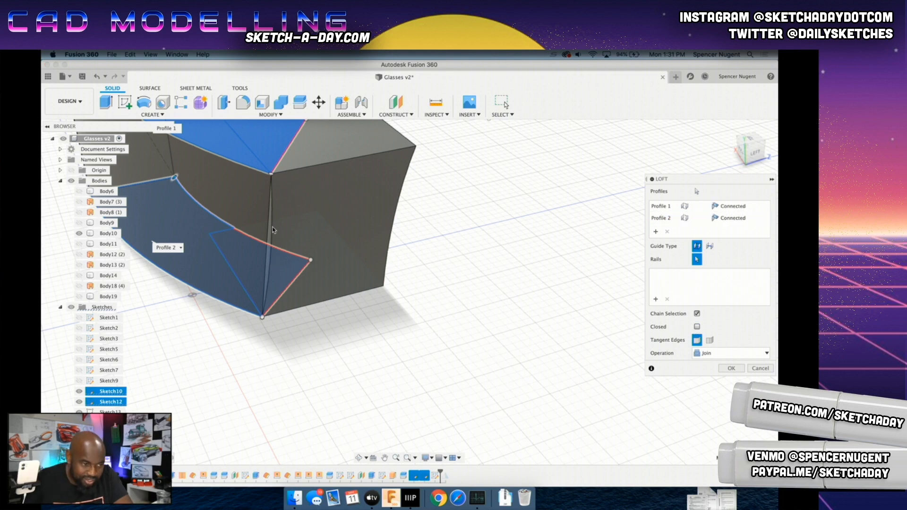
Step: Examine how the joined loft preview meets the block's faces and curved edge from several angles, and cancel the loft
shift+middle_drag(237, 275, 263, 274)
scroll(261, 272, down, 10)
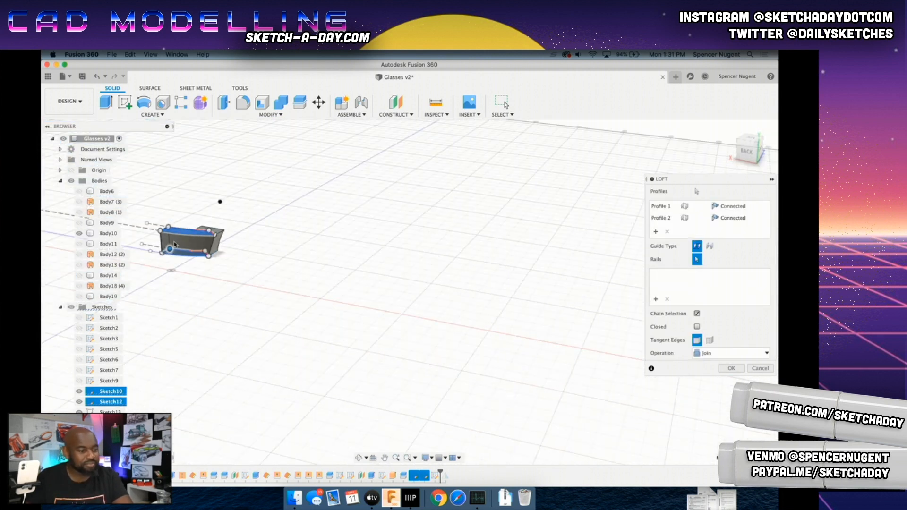
scroll(158, 238, up, 3)
scroll(161, 251, down, 1)
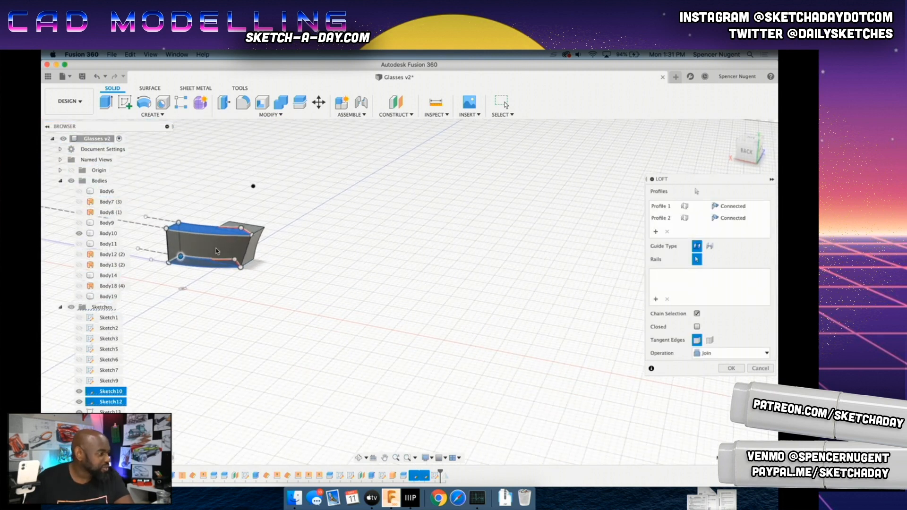
scroll(249, 257, up, 2)
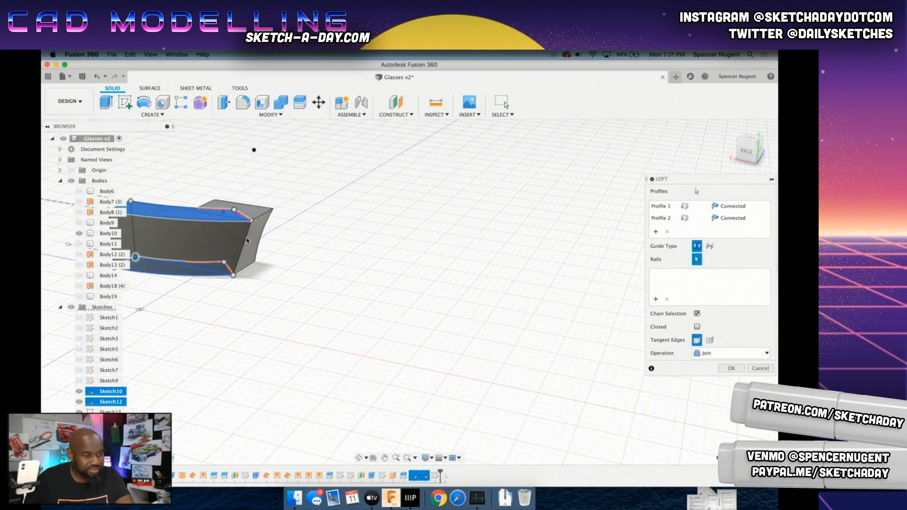
scroll(189, 226, down, 3)
scroll(184, 293, up, 6)
shift+middle_drag(184, 310, 397, 331)
scroll(388, 324, up, 8)
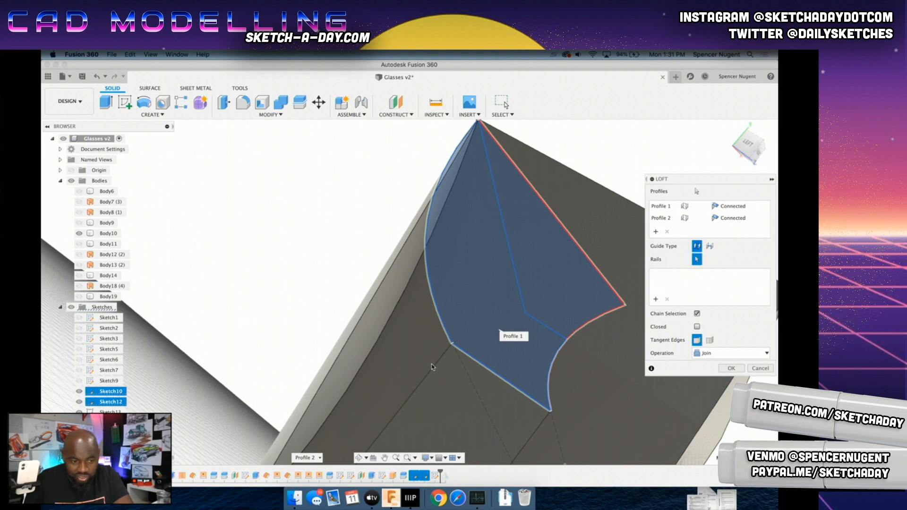
click(759, 369)
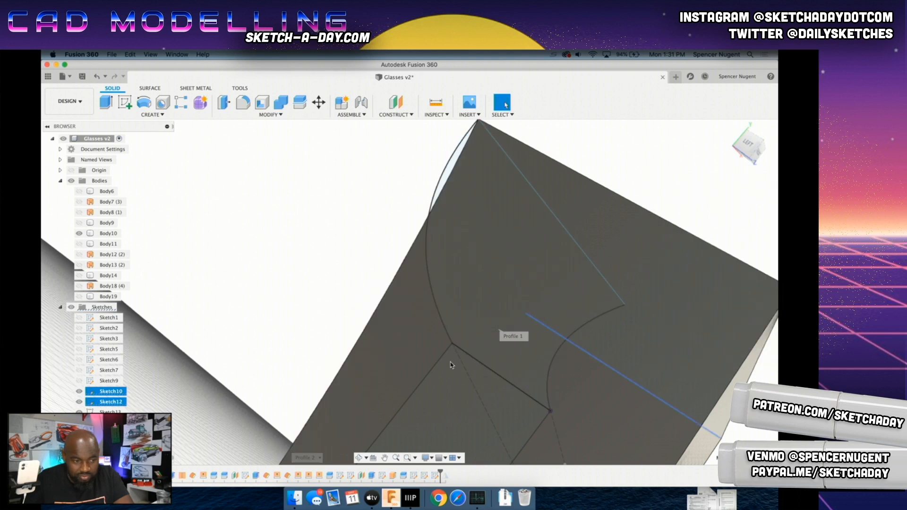
scroll(362, 301, down, 10)
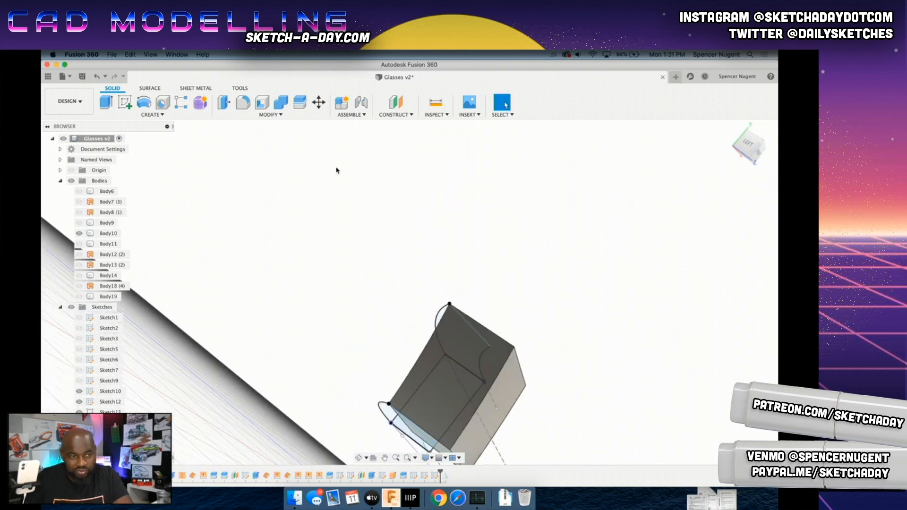
click(156, 115)
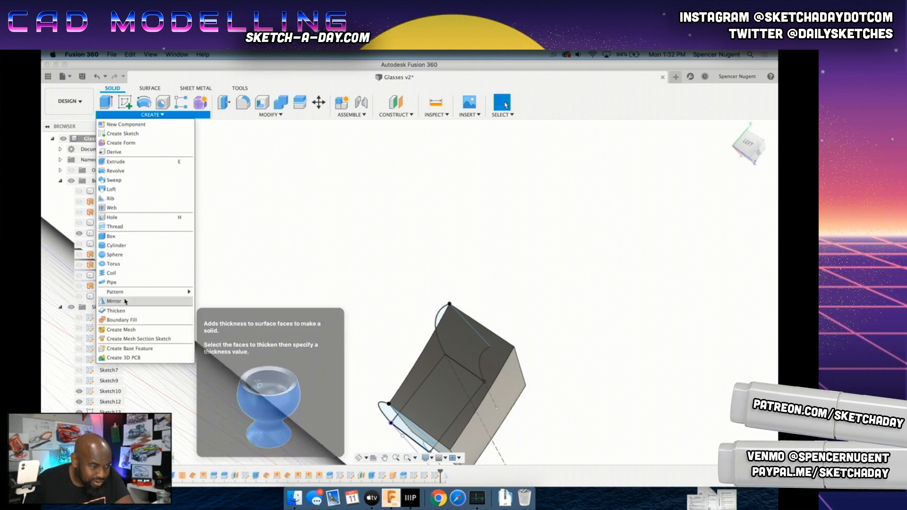
click(253, 135)
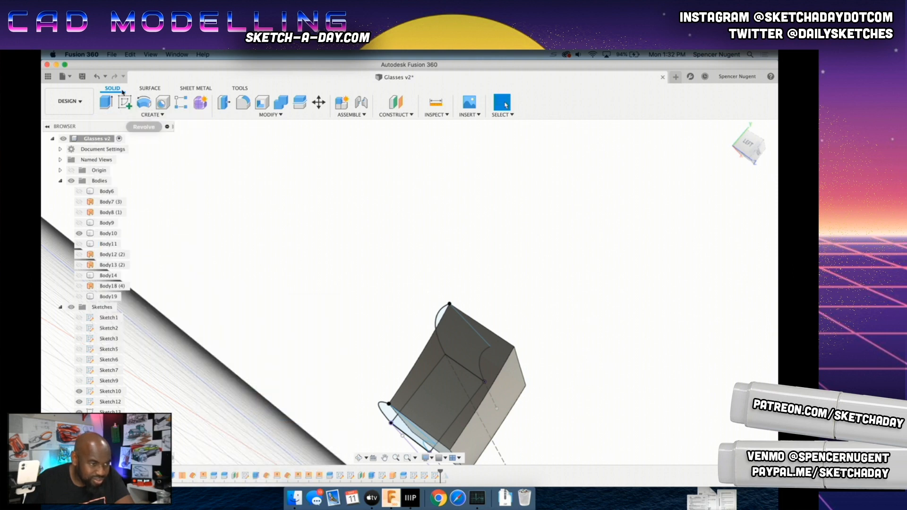
click(166, 116)
click(438, 188)
scroll(242, 186, up, 4)
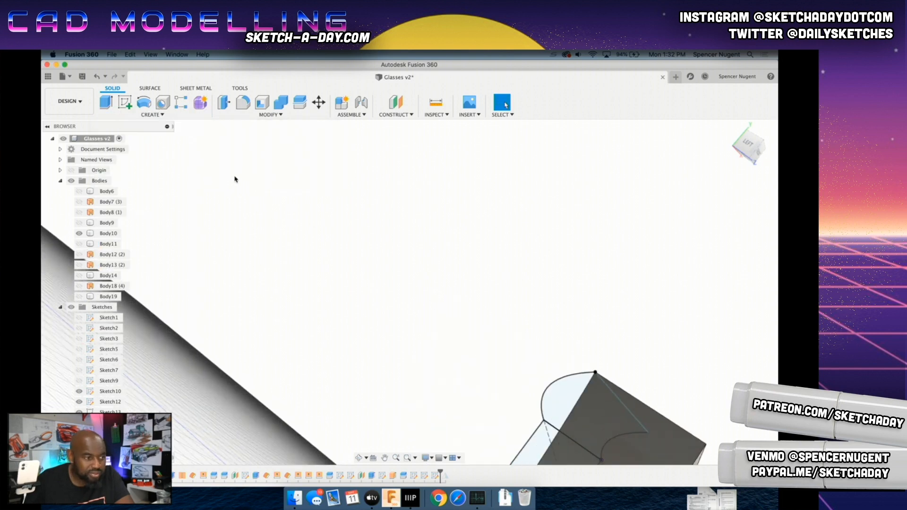
scroll(241, 185, down, 3)
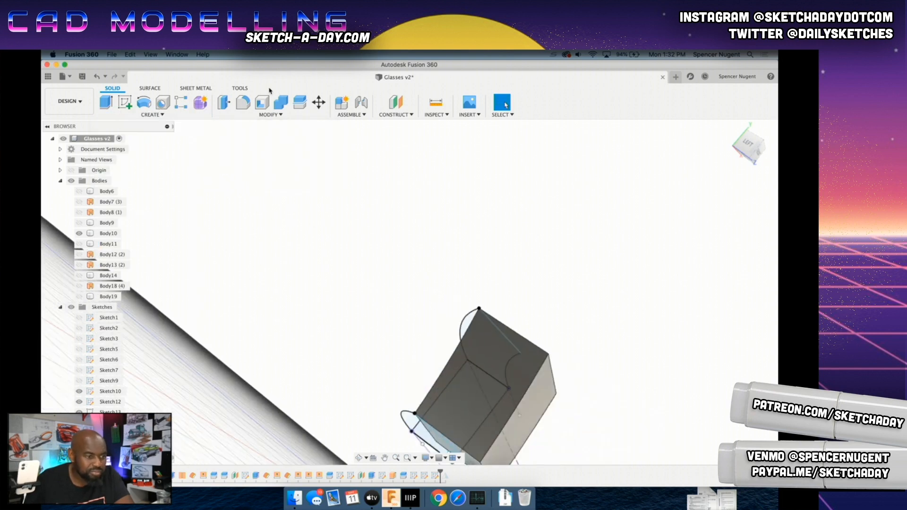
Step: Create a new sketch on an origin plane beside the curved profiles and collapse the Bodies folder
click(125, 101)
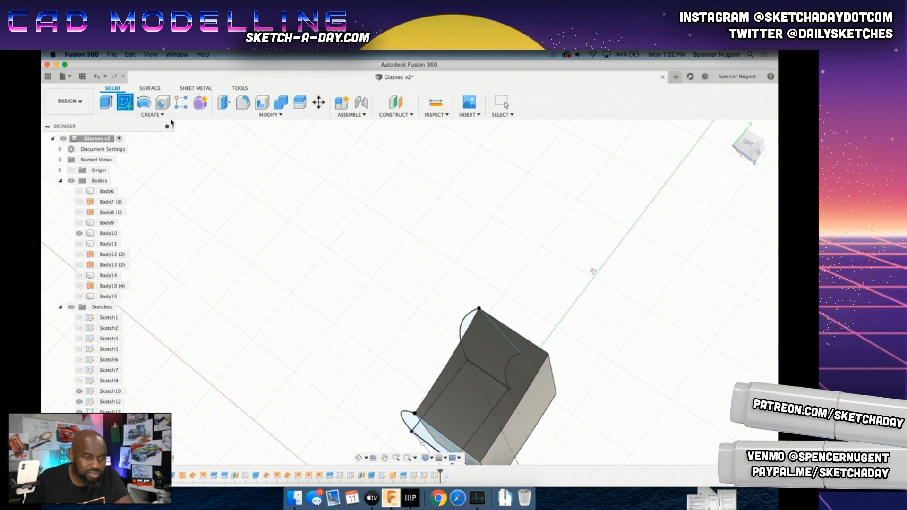
click(153, 114)
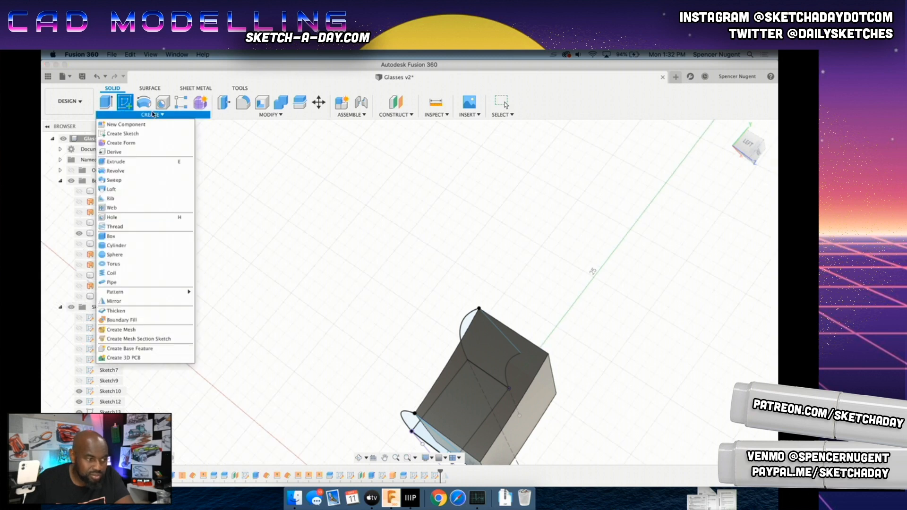
click(150, 115)
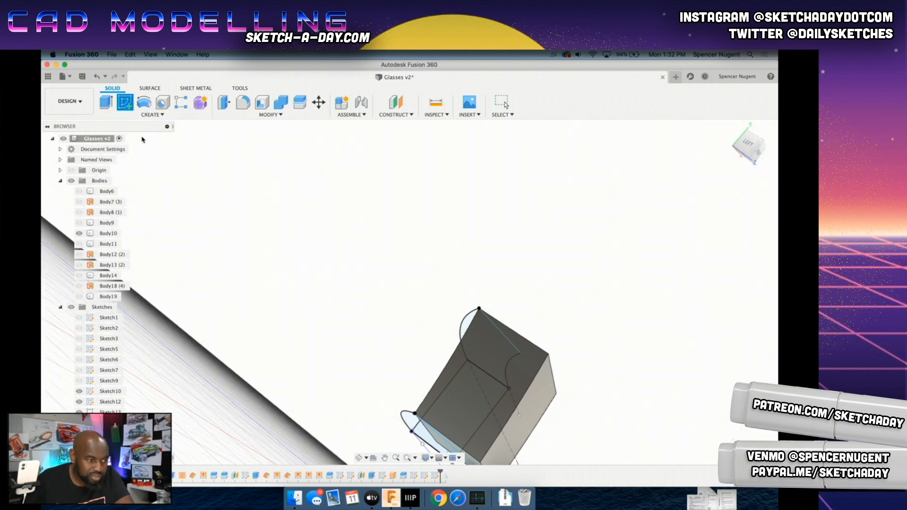
click(157, 115)
mouse_move(124, 291)
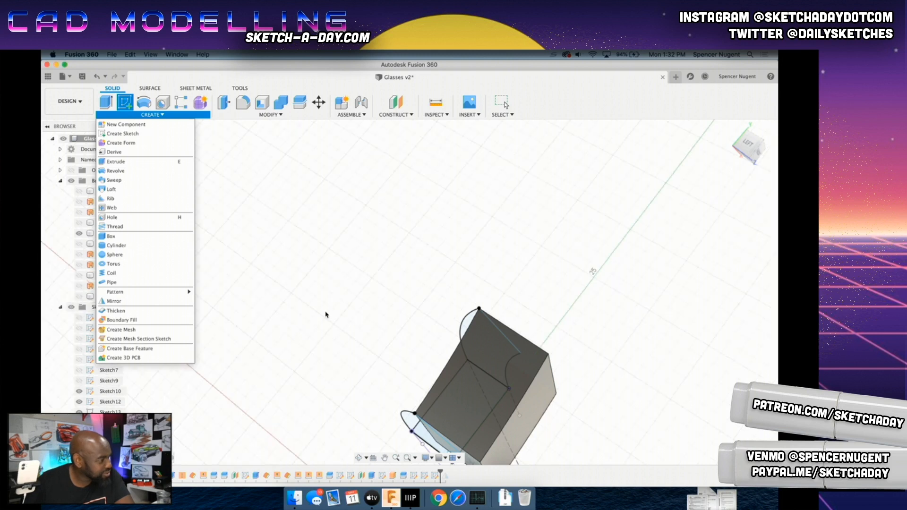
shift+middle_drag(375, 300, 453, 414)
shift+drag(453, 414, 451, 407)
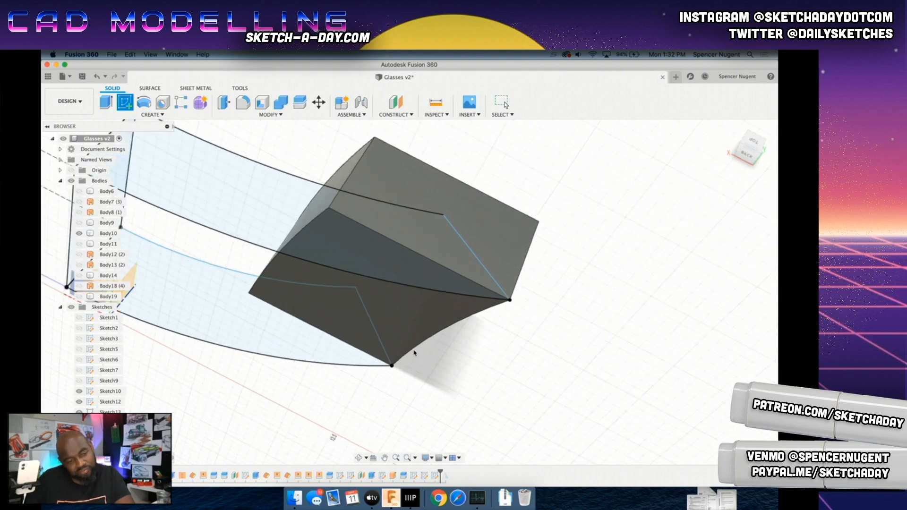
scroll(454, 330, down, 1)
scroll(421, 336, down, 1)
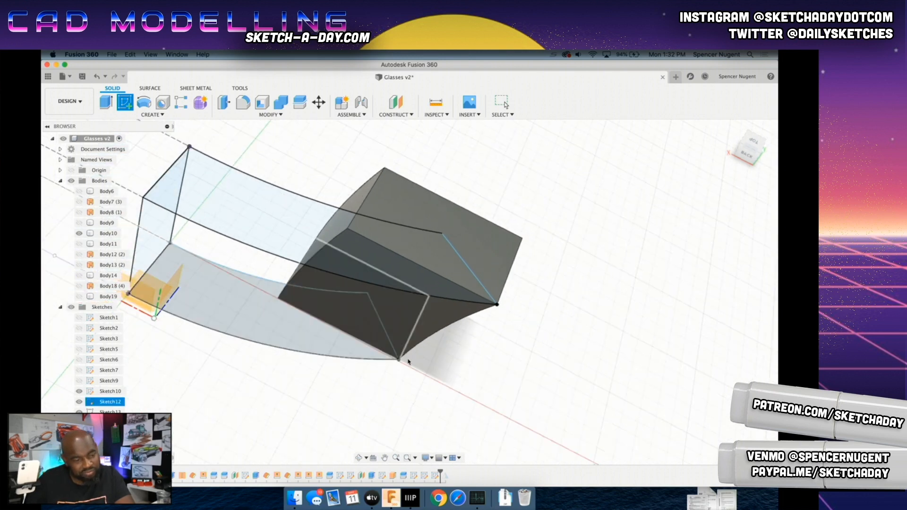
scroll(375, 314, up, 1)
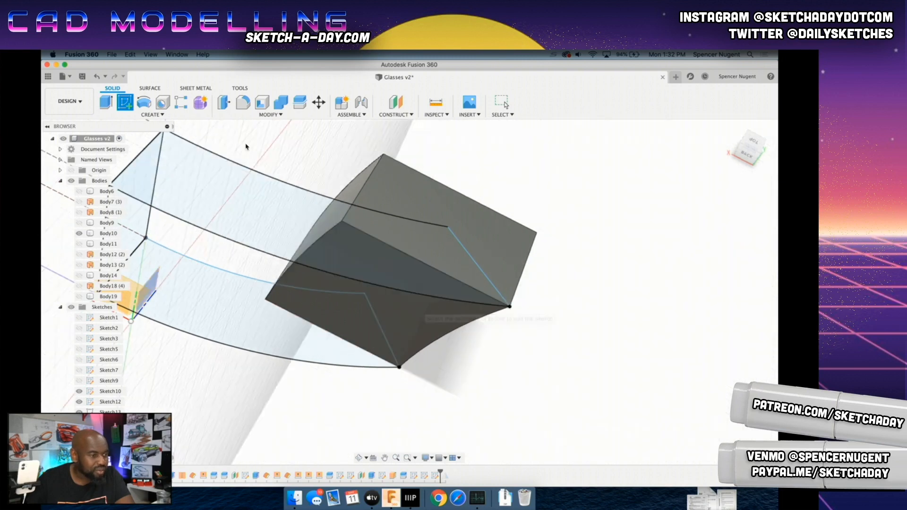
click(61, 182)
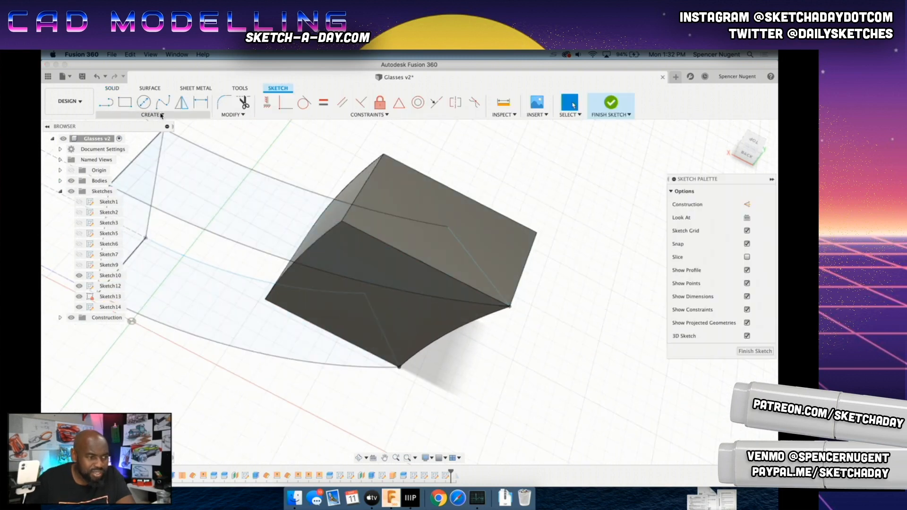
click(152, 115)
mouse_move(168, 140)
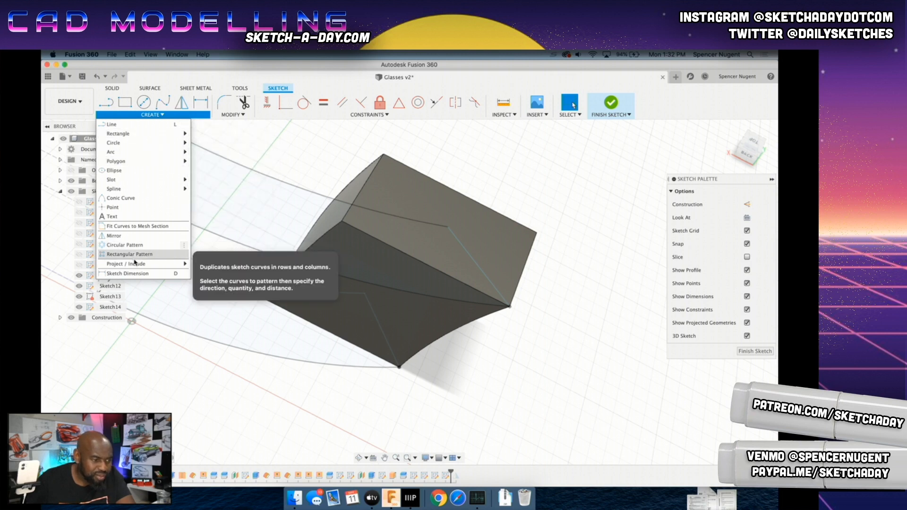
mouse_move(134, 265)
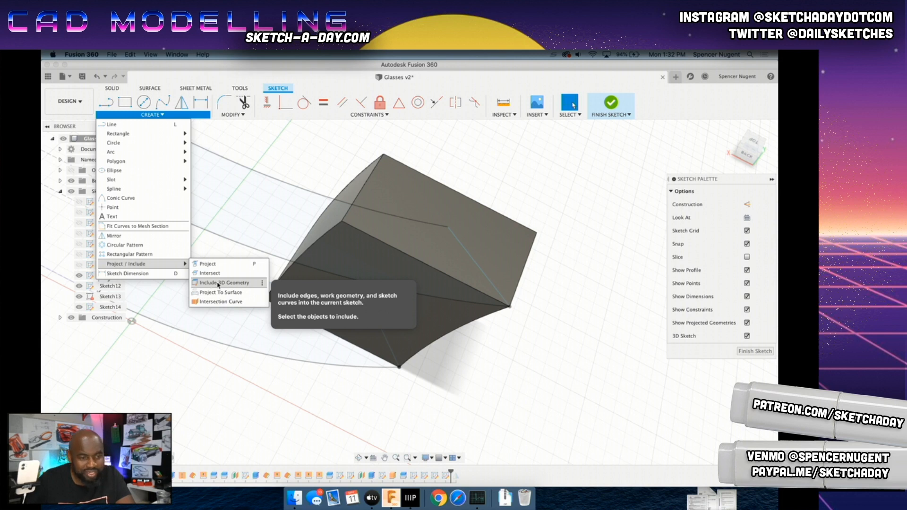
scroll(346, 372, up, 1)
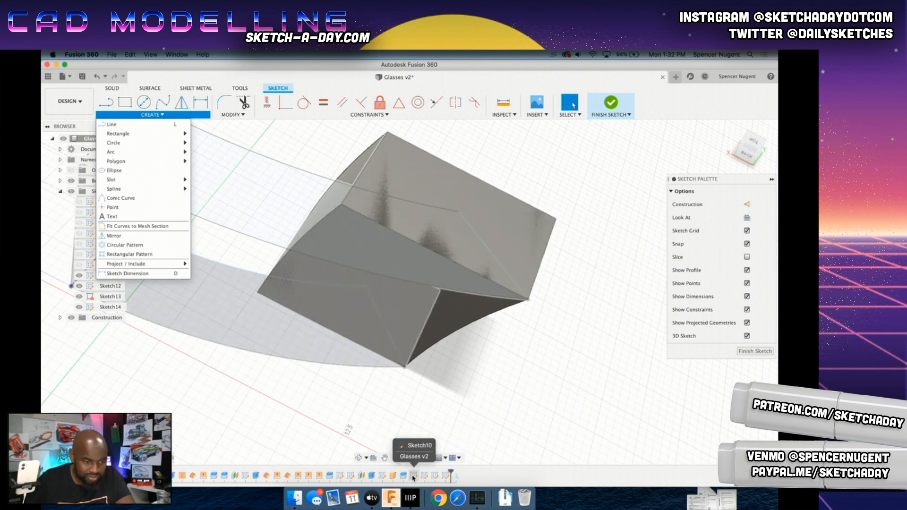
Step: Finish the empty sketch and delete Sketch14 from the model history
right_click(446, 476)
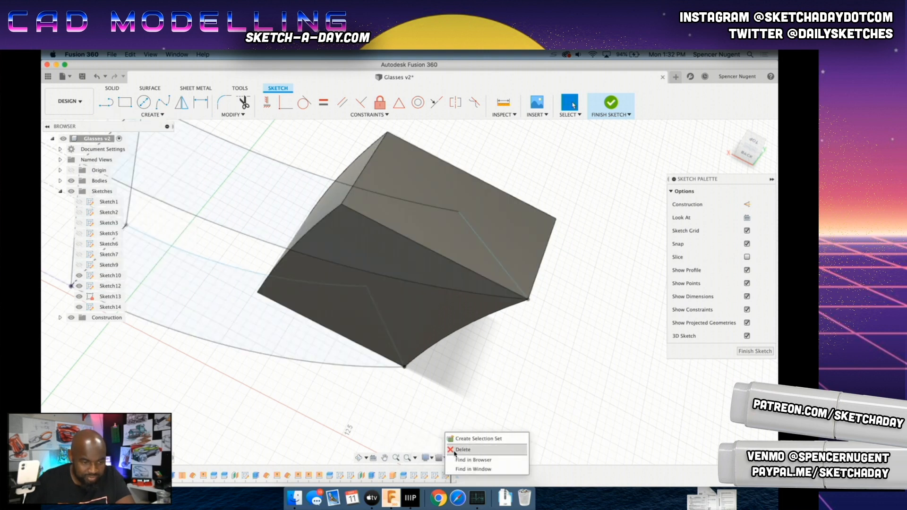
click(460, 460)
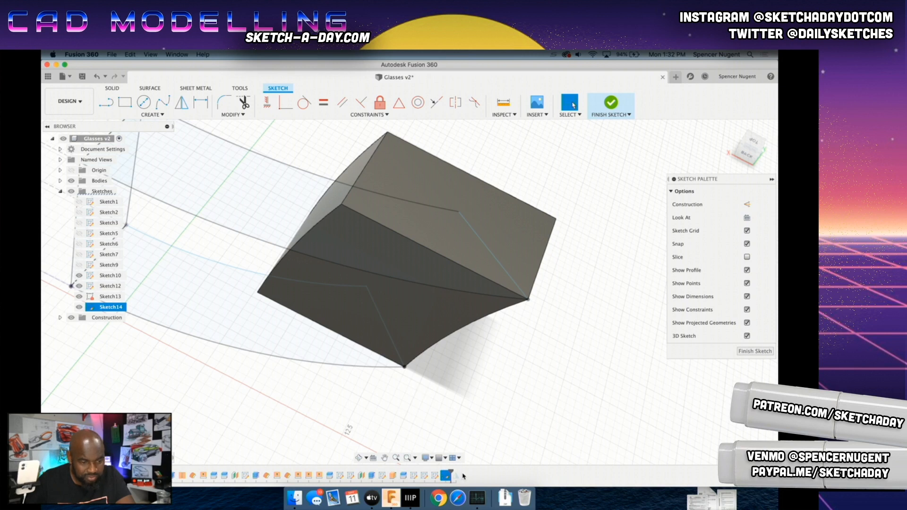
click(613, 104)
right_click(446, 476)
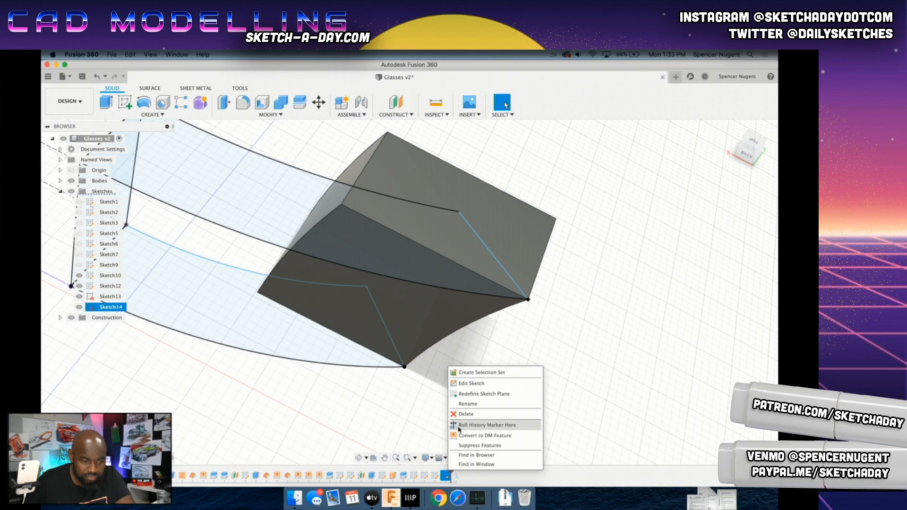
click(466, 415)
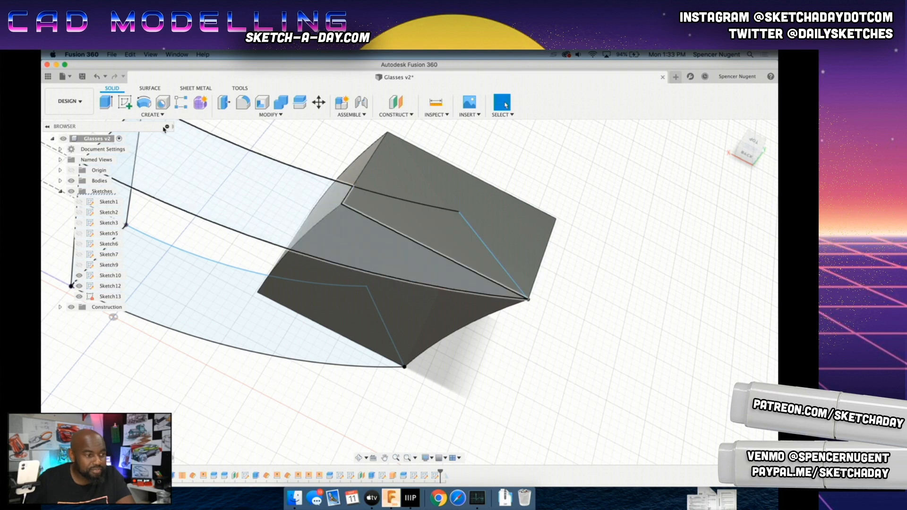
Step: Start a new sketch by picking at the block's curved vertical edge
click(125, 102)
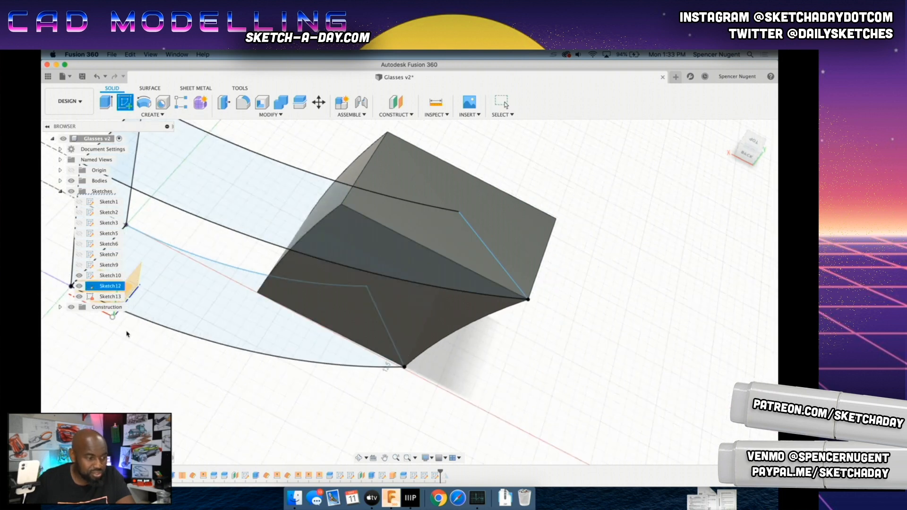
scroll(127, 330, down, 3)
scroll(144, 329, down, 3)
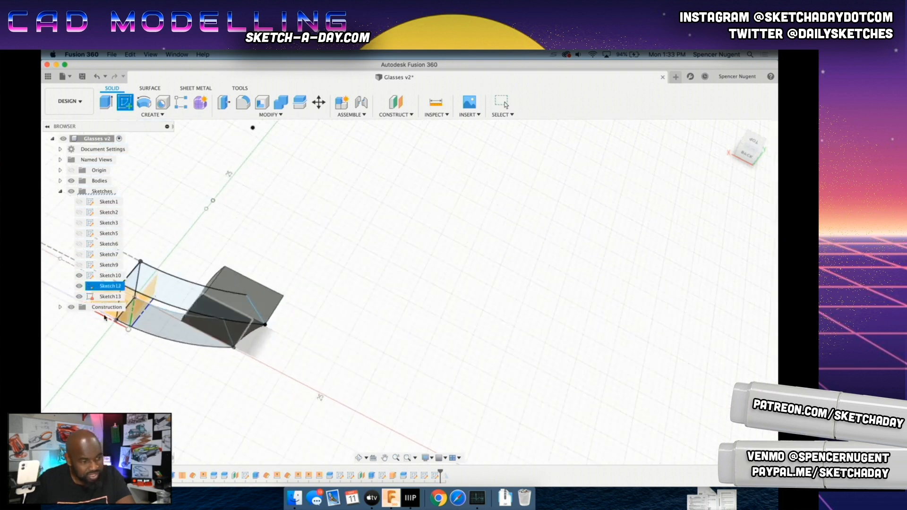
scroll(253, 331, up, 5)
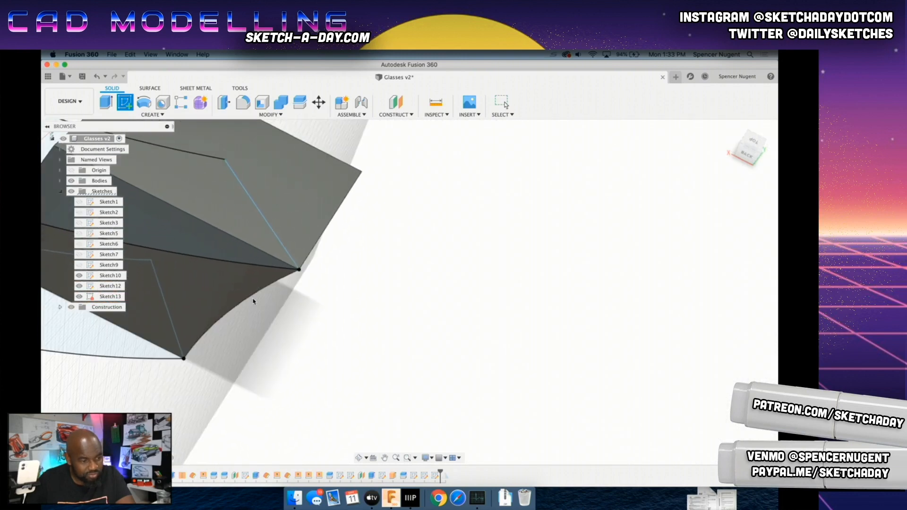
shift+middle_drag(330, 363, 292, 341)
scroll(277, 327, down, 3)
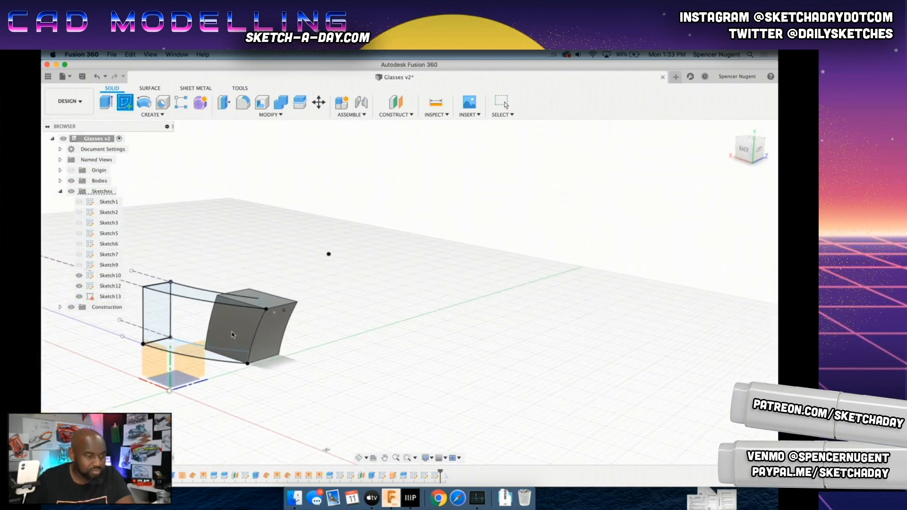
scroll(245, 326, up, 4)
scroll(247, 324, down, 1)
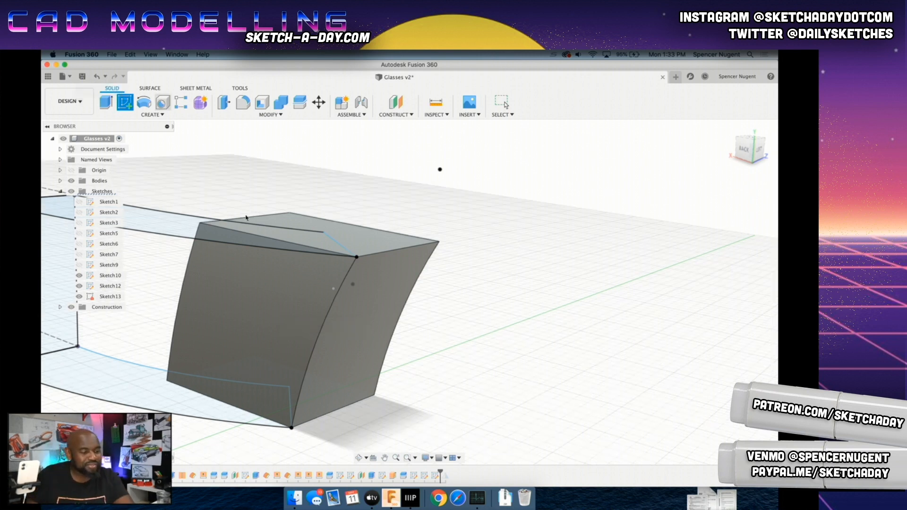
click(294, 235)
scroll(332, 324, down, 3)
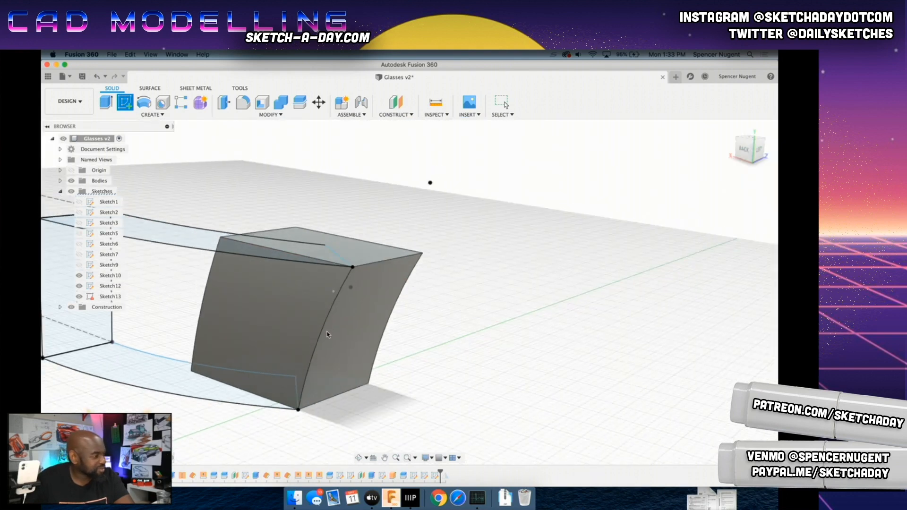
scroll(328, 332, up, 3)
scroll(329, 332, up, 1)
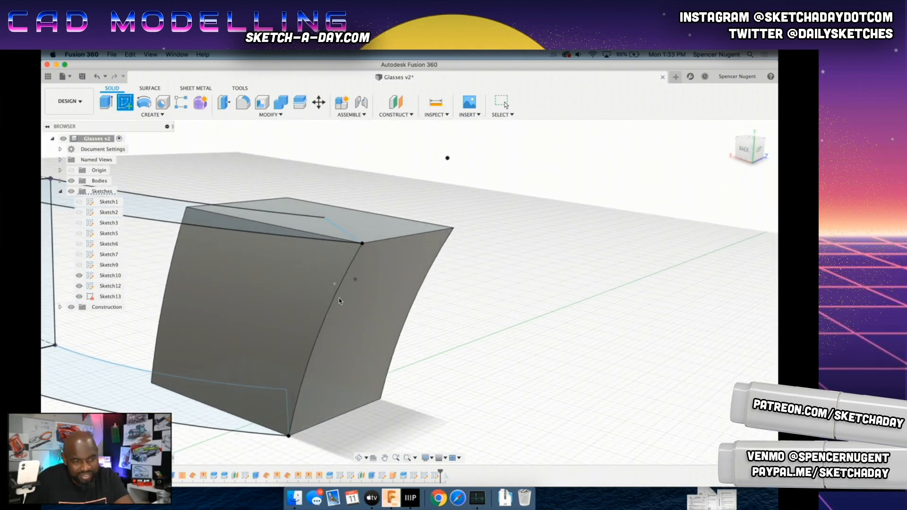
click(340, 301)
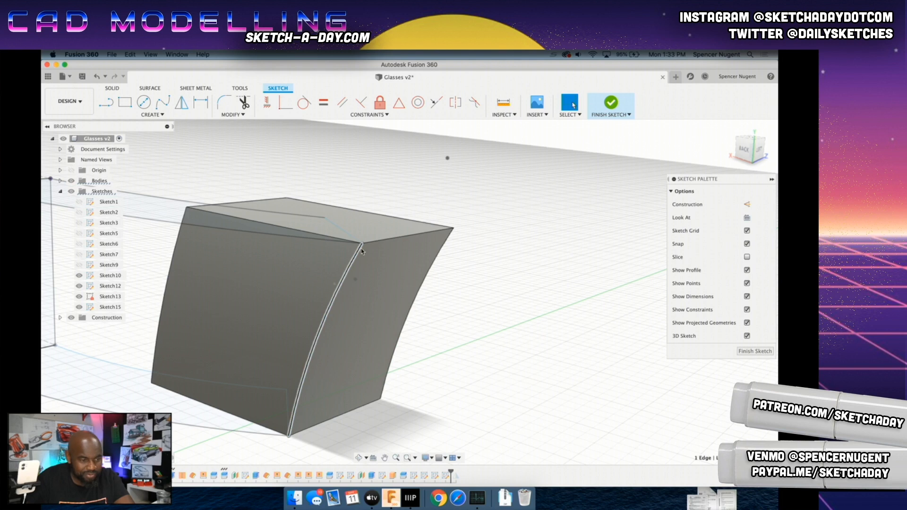
Step: Finish the newly started sketch and delete it from the model history
scroll(265, 282, down, 1)
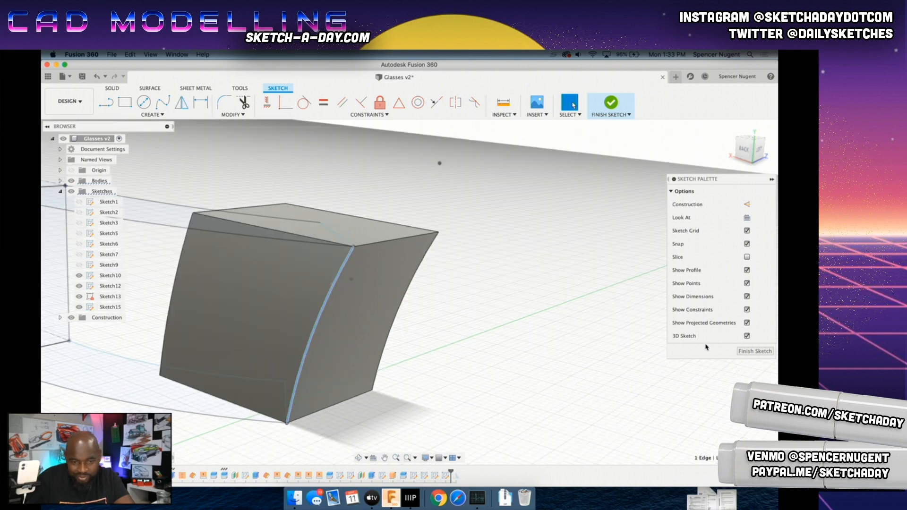
click(757, 352)
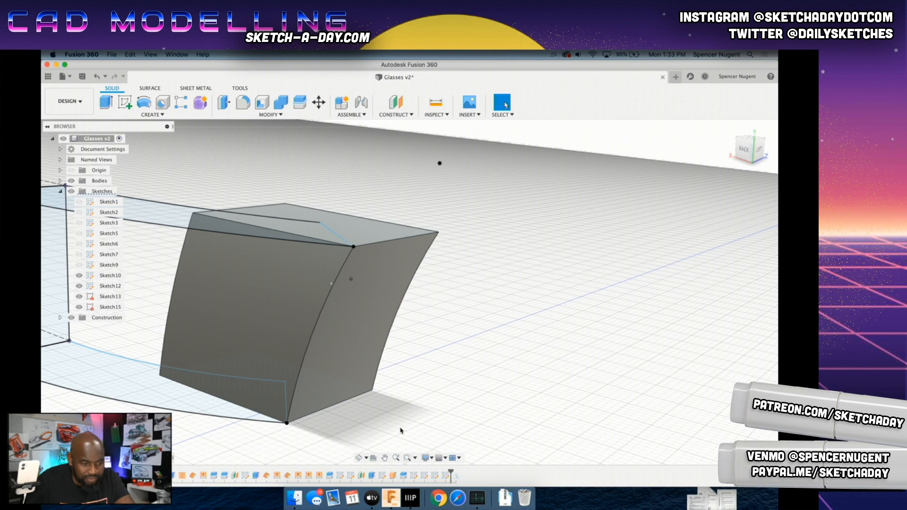
right_click(446, 478)
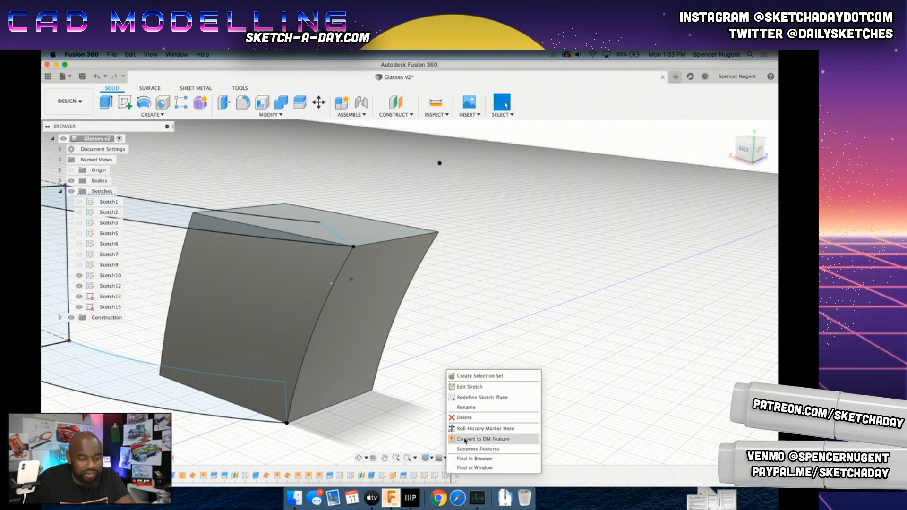
click(465, 418)
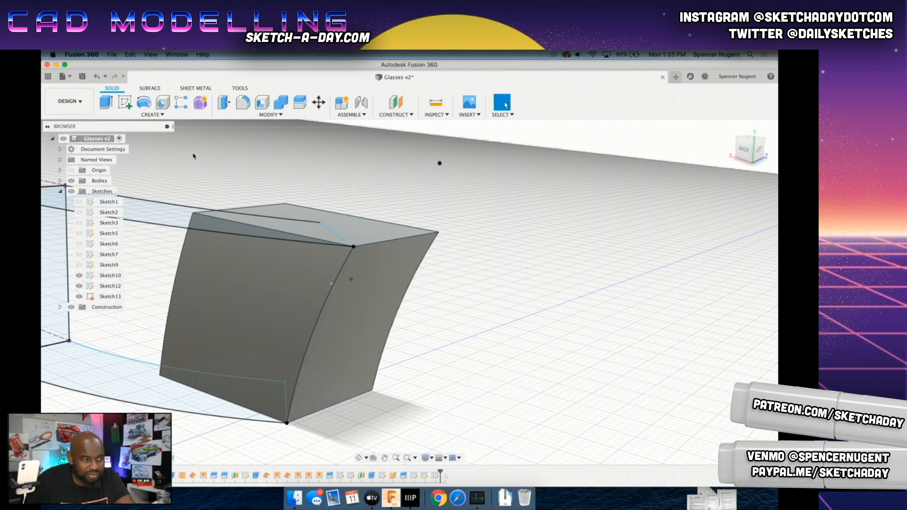
Step: Create another new sketch at the block's curved vertical edge and select that edge
click(124, 102)
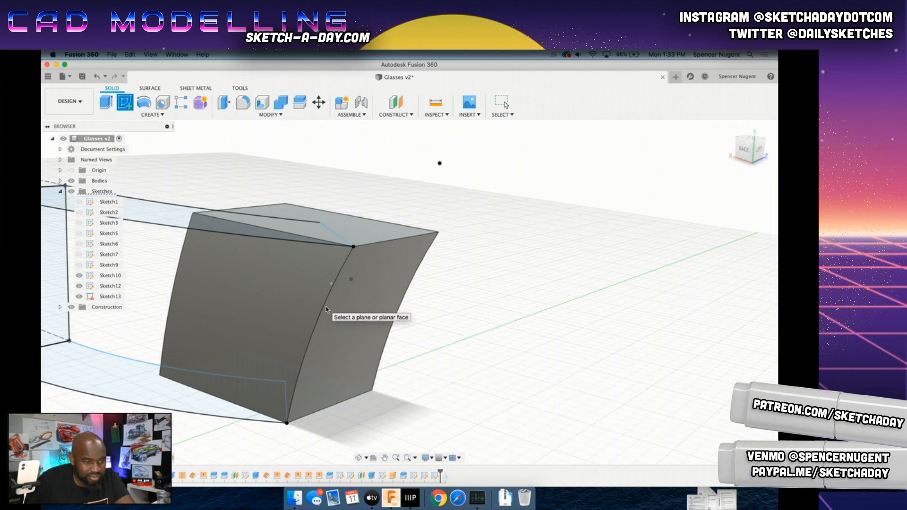
click(329, 310)
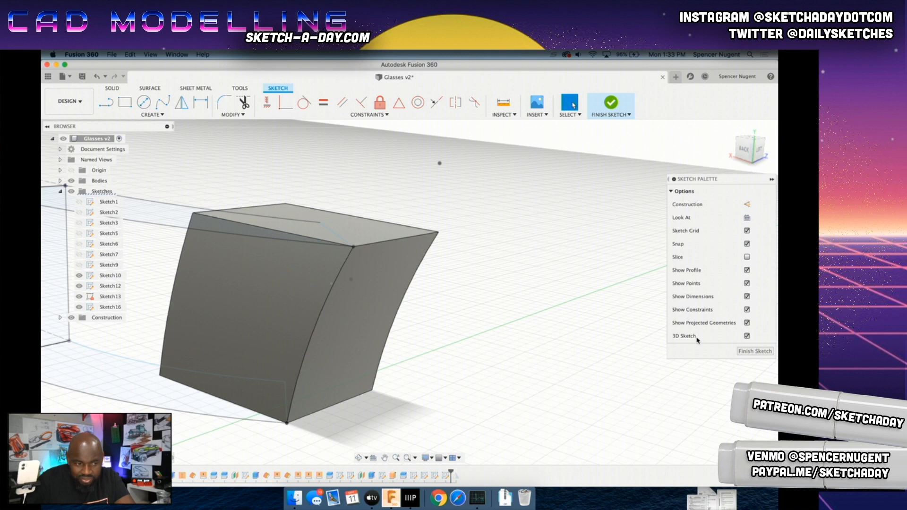
click(323, 317)
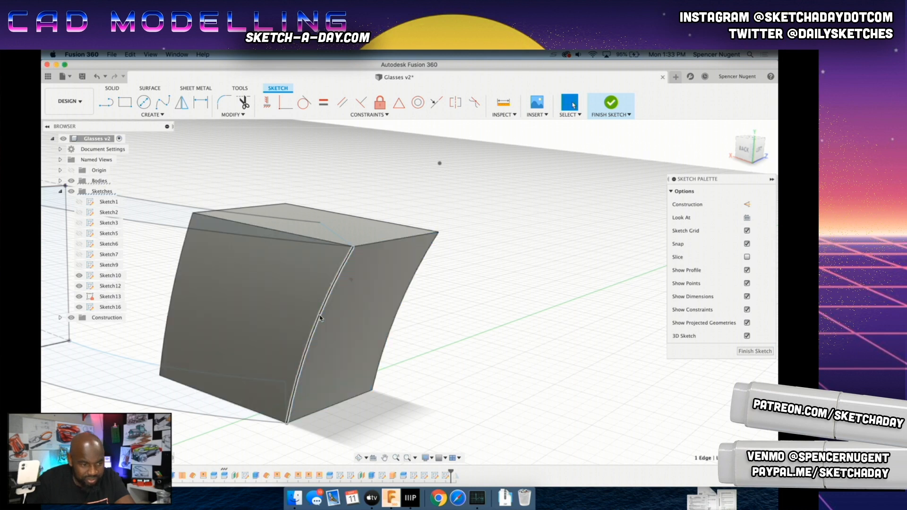
Step: Try the Offset tool on the block's curved vertical edge
click(186, 116)
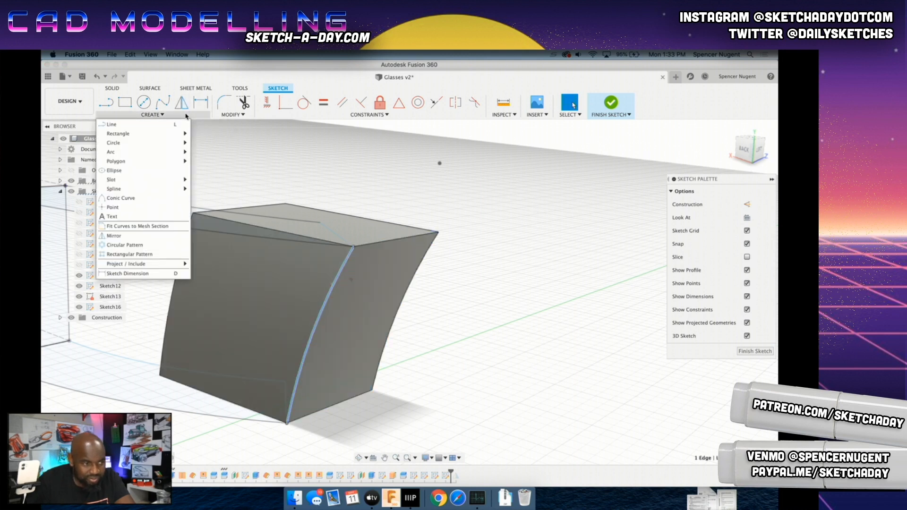
click(229, 115)
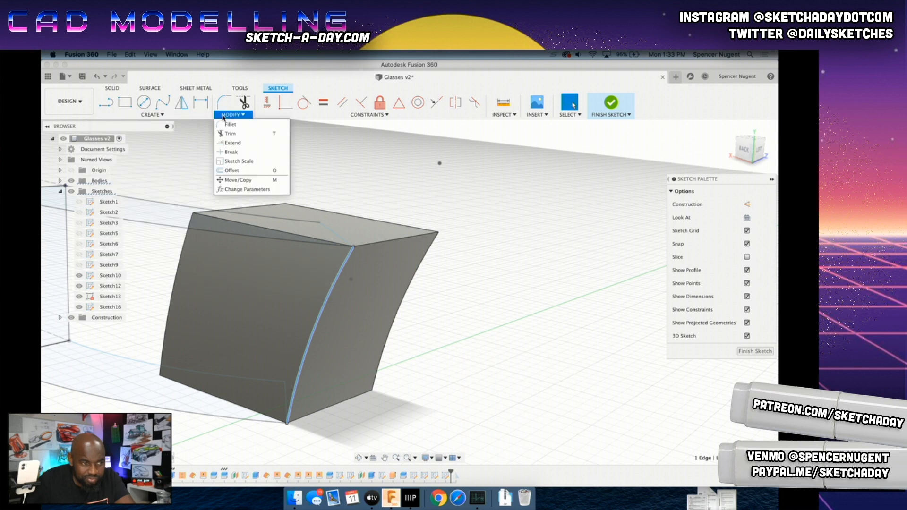
click(231, 171)
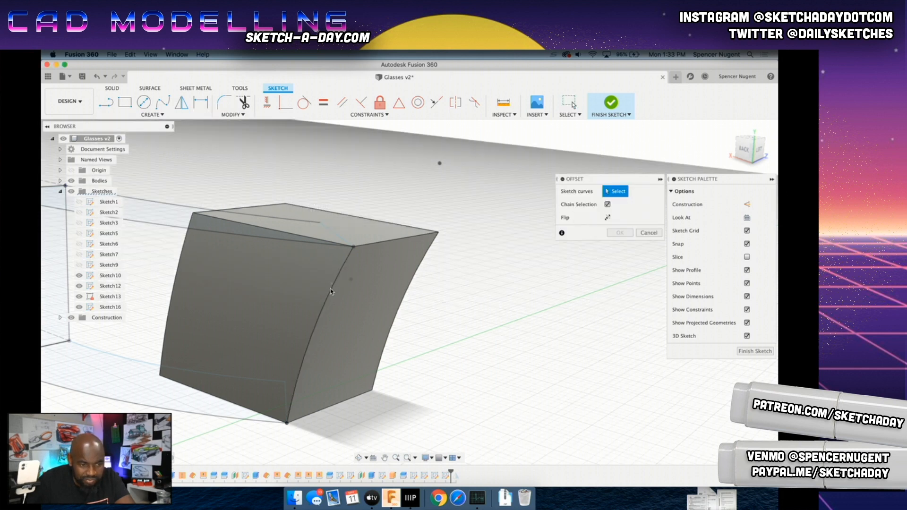
click(649, 233)
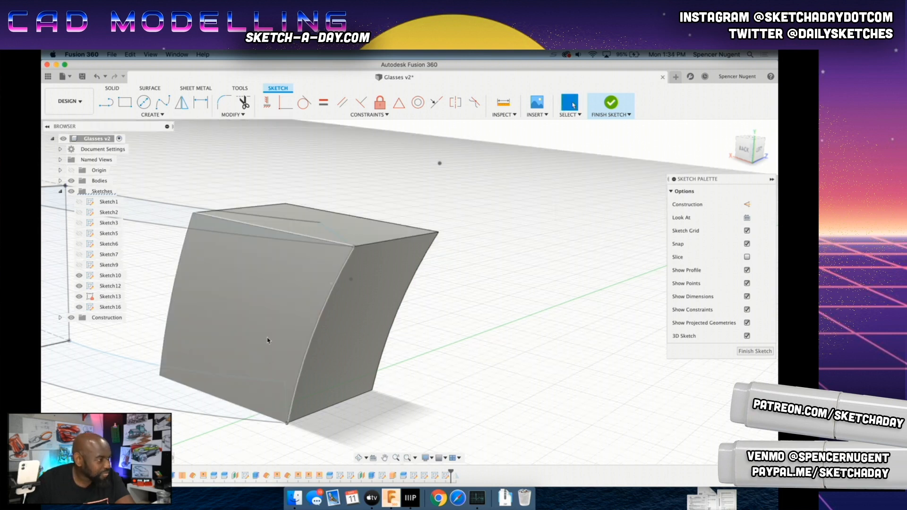
Step: Examine how the upper and lower curved profiles meet the block's corners and curved edge
scroll(267, 414, up, 2)
scroll(267, 414, down, 3)
scroll(253, 417, up, 3)
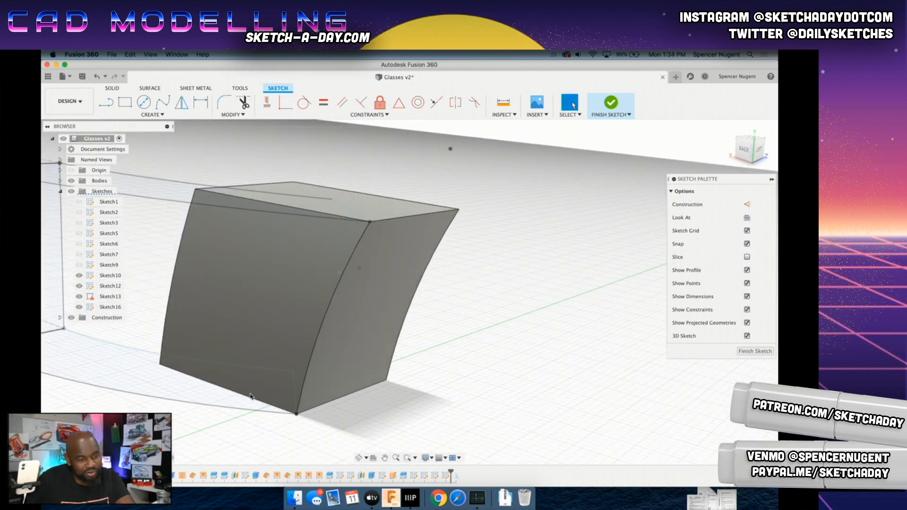
shift+middle_drag(201, 401, 531, 303)
scroll(348, 293, down, 5)
scroll(249, 284, up, 3)
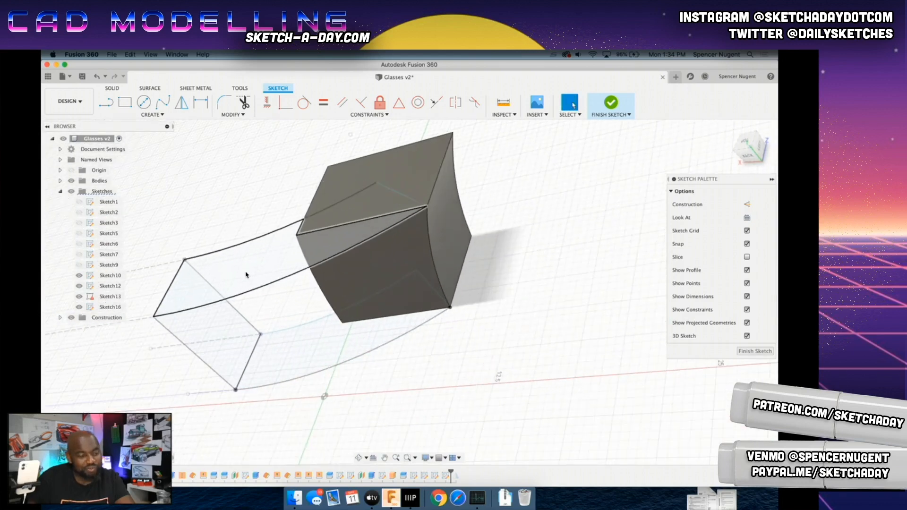
scroll(259, 271, down, 1)
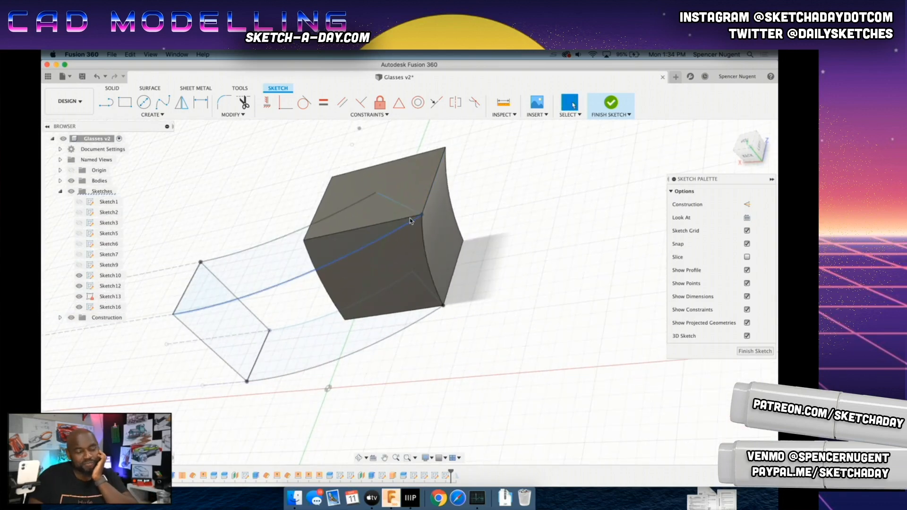
middle_drag(340, 359, 375, 354)
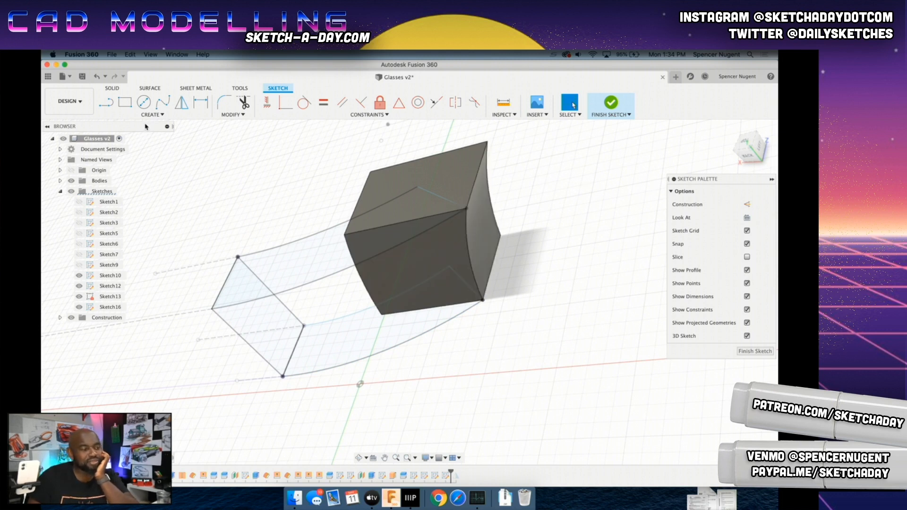
Step: Try starting a new-body loft with the block's curved vertical edge as a guide rail
click(112, 88)
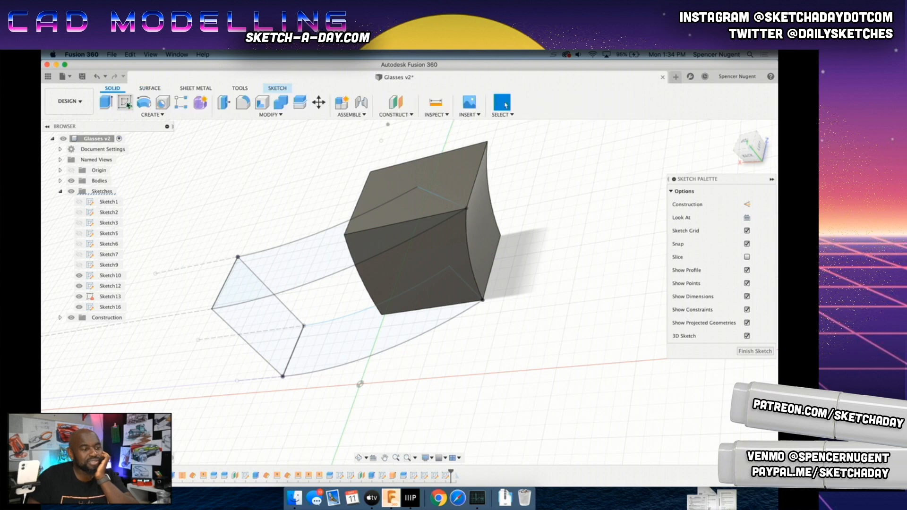
click(147, 115)
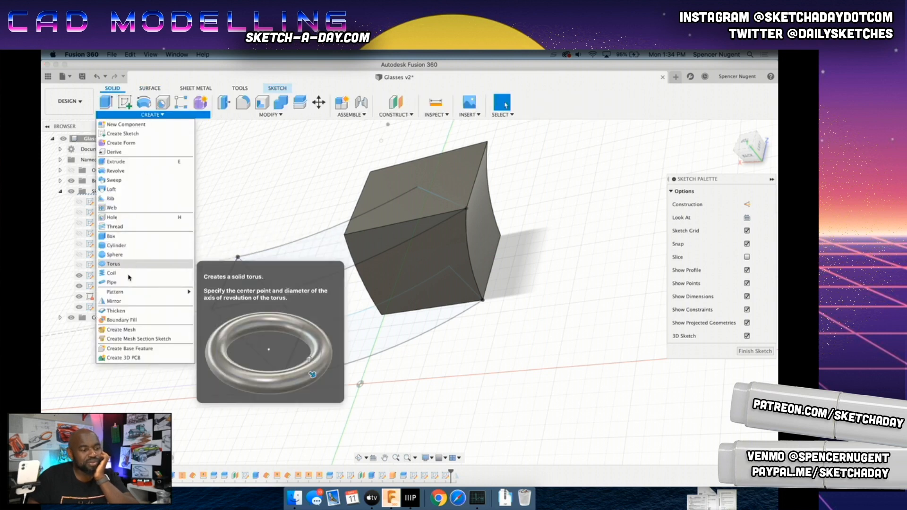
click(112, 190)
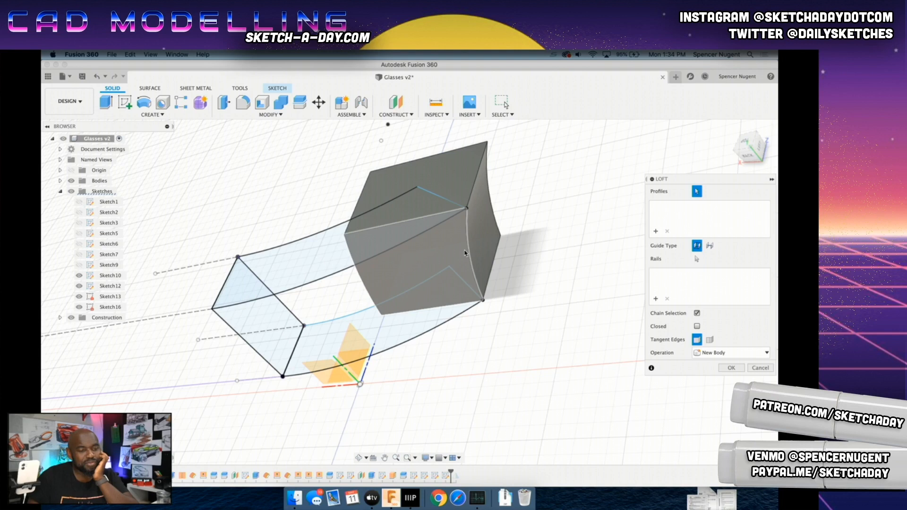
click(663, 297)
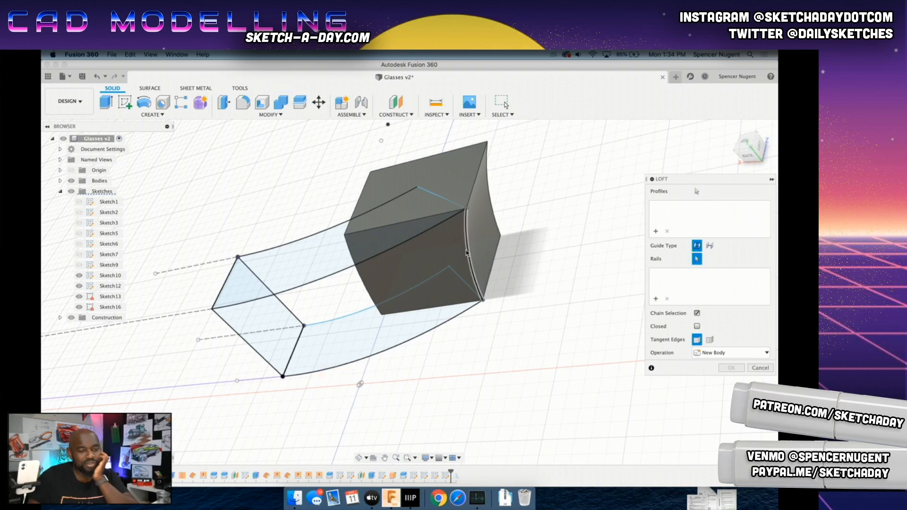
click(469, 255)
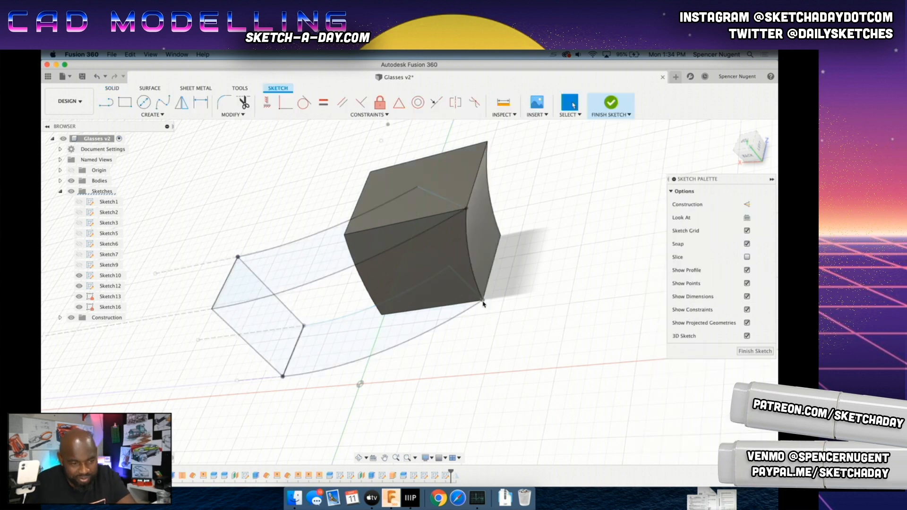
Step: Open the sketch of the lower curved profile, Sketch12, for editing from its arc near the block's corner
scroll(484, 305, up, 10)
scroll(484, 284, up, 10)
scroll(425, 248, down, 5)
scroll(396, 245, up, 5)
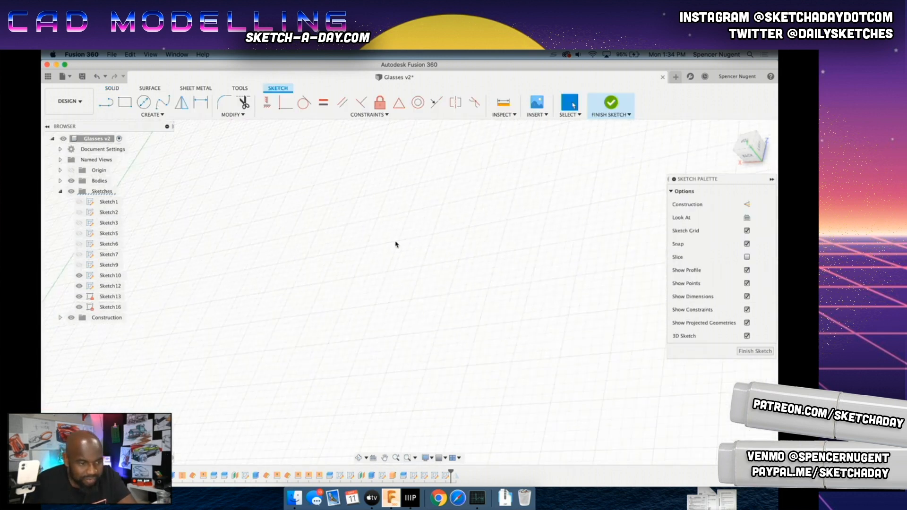
scroll(396, 245, down, 5)
middle_drag(309, 192, 320, 207)
scroll(516, 286, down, 10)
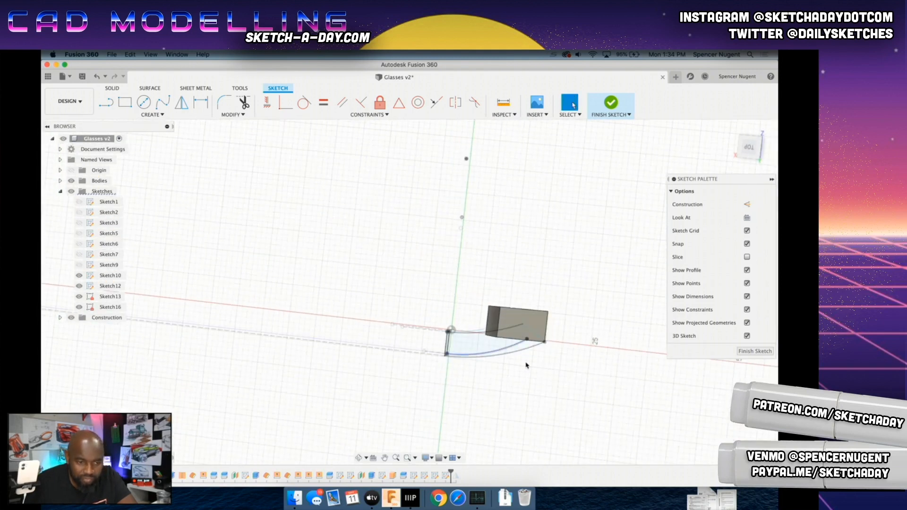
scroll(531, 345, up, 10)
click(360, 241)
right_click(360, 241)
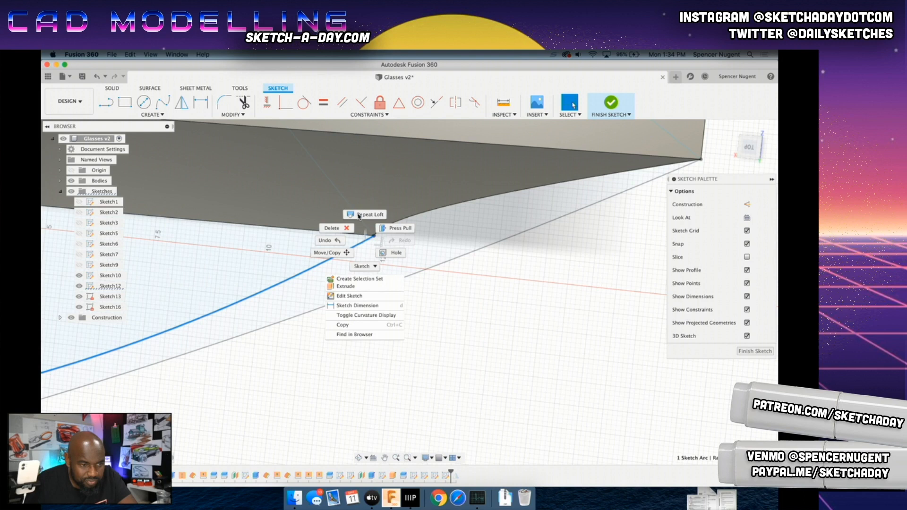
click(349, 295)
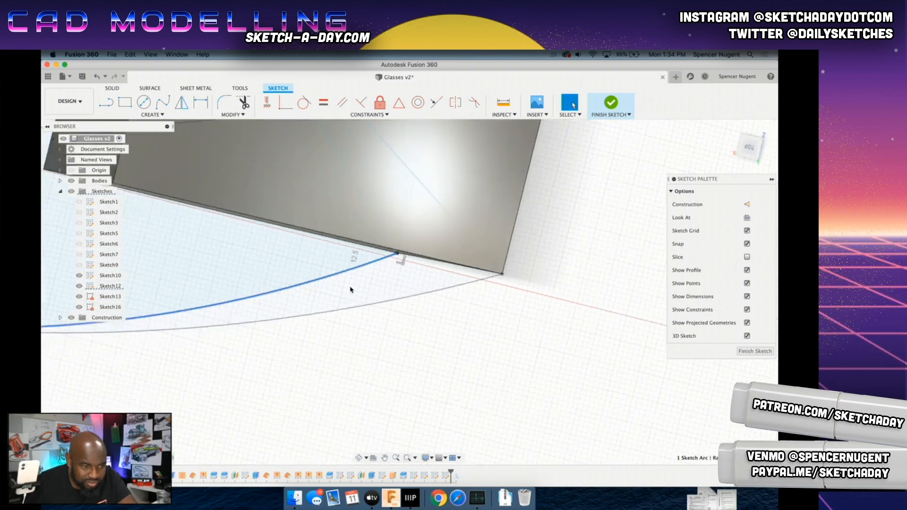
Step: Examine how the lower profile's arc endpoint lines up with the block's corner and curved edge, and finish the sketch
click(239, 330)
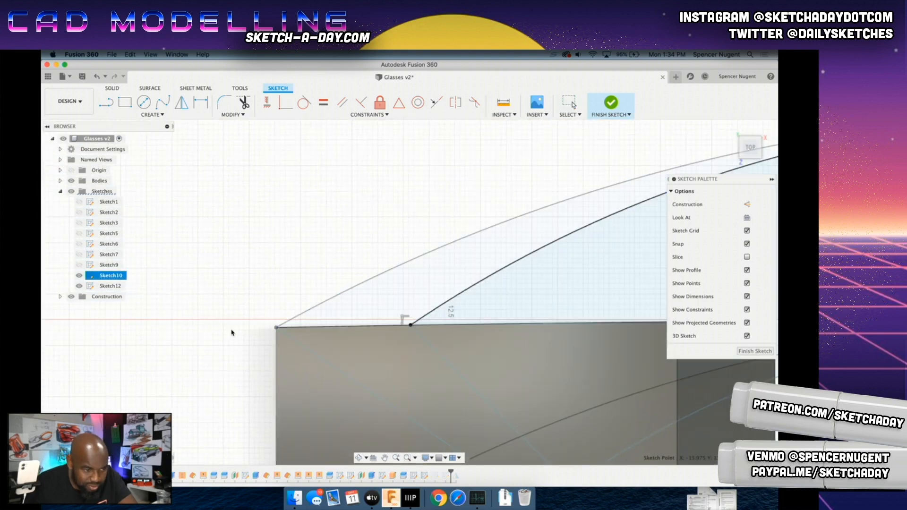
click(293, 292)
click(411, 325)
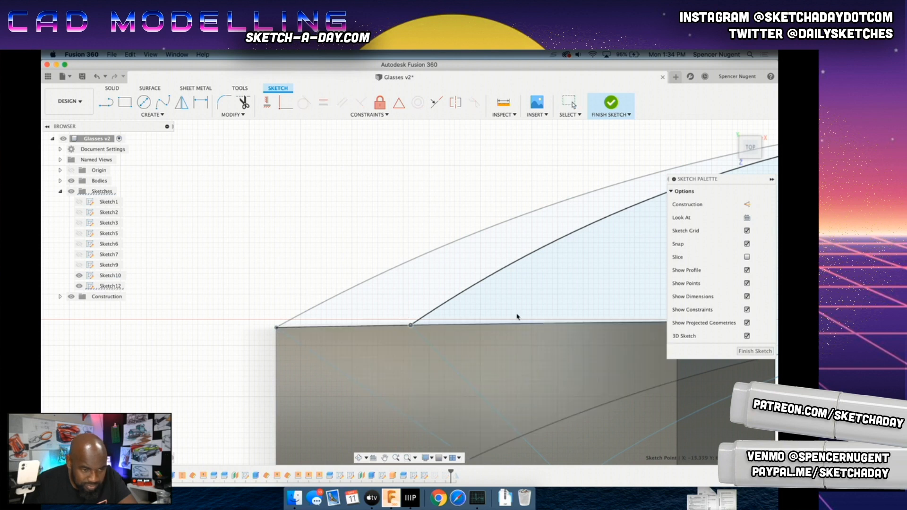
scroll(359, 349, down, 3)
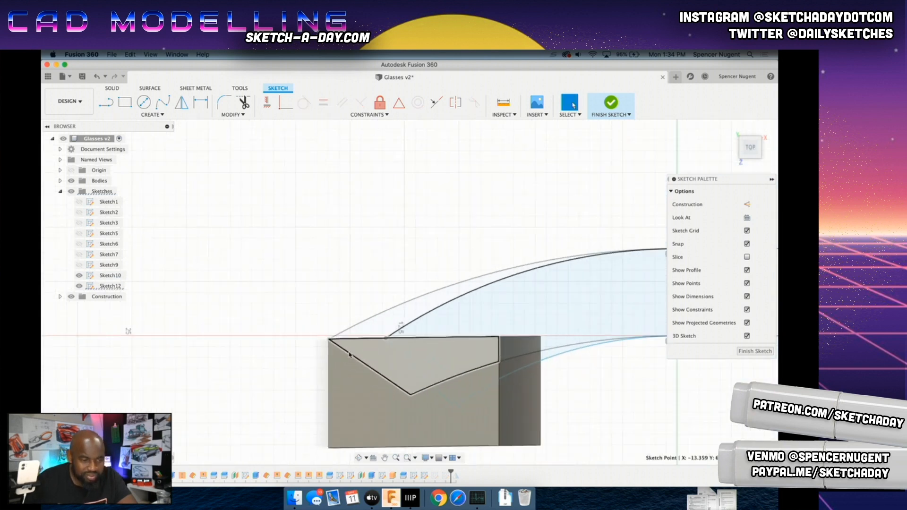
mouse_move(285, 391)
shift+middle_down()
mouse_move(317, 406)
mouse_move(317, 393)
mouse_move(450, 395)
mouse_move(611, 369)
mouse_move(619, 344)
mouse_move(581, 359)
mouse_move(545, 350)
mouse_move(521, 358)
mouse_move(517, 350)
mouse_move(533, 361)
shift+middle_up()
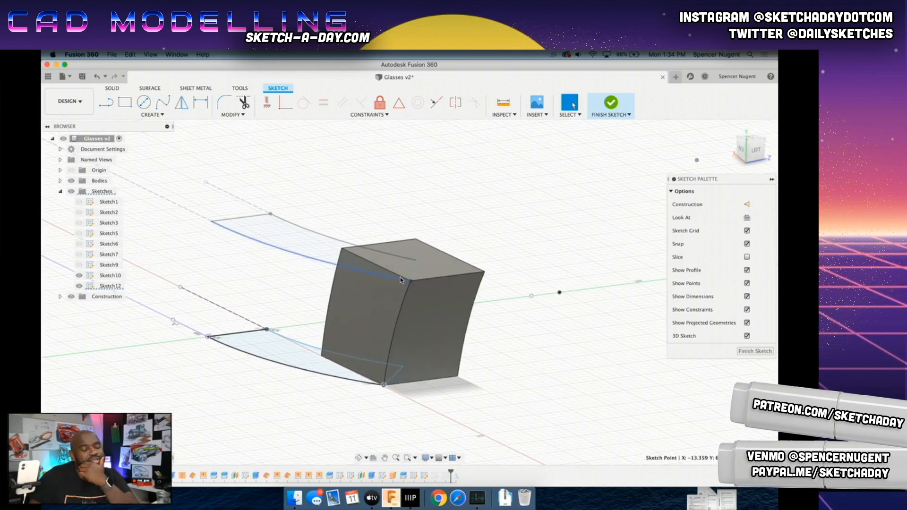
scroll(405, 284, up, 5)
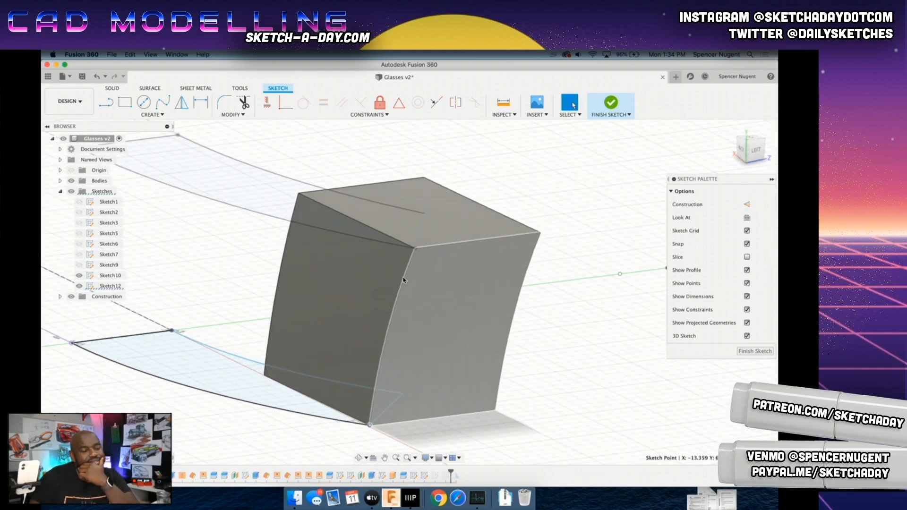
click(288, 157)
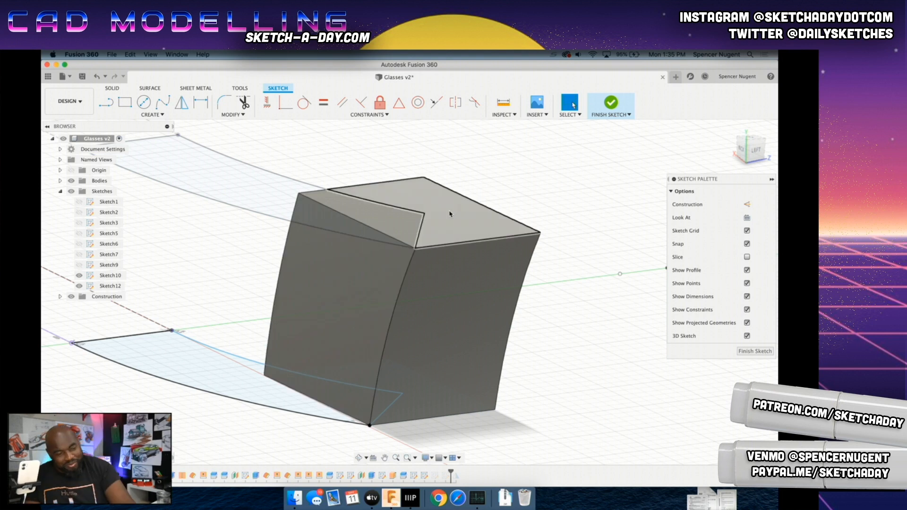
scroll(309, 260, down, 5)
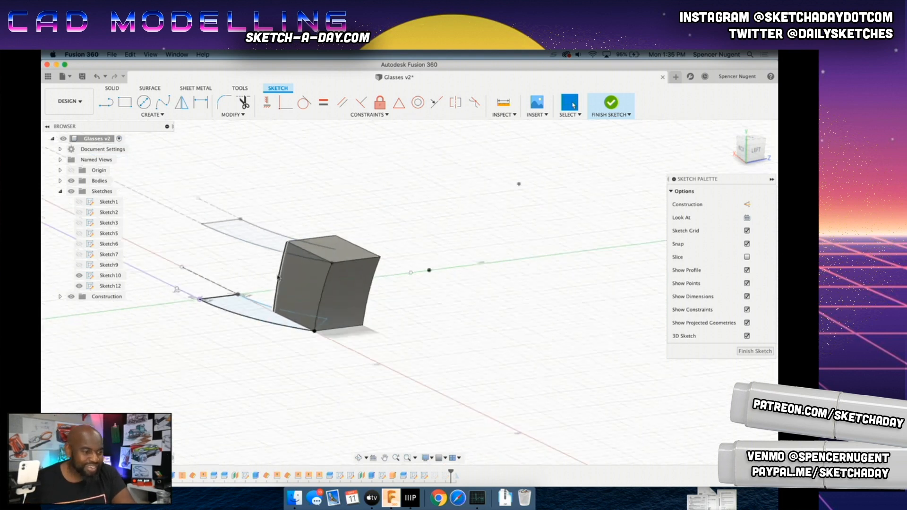
scroll(518, 184, up, 3)
click(612, 104)
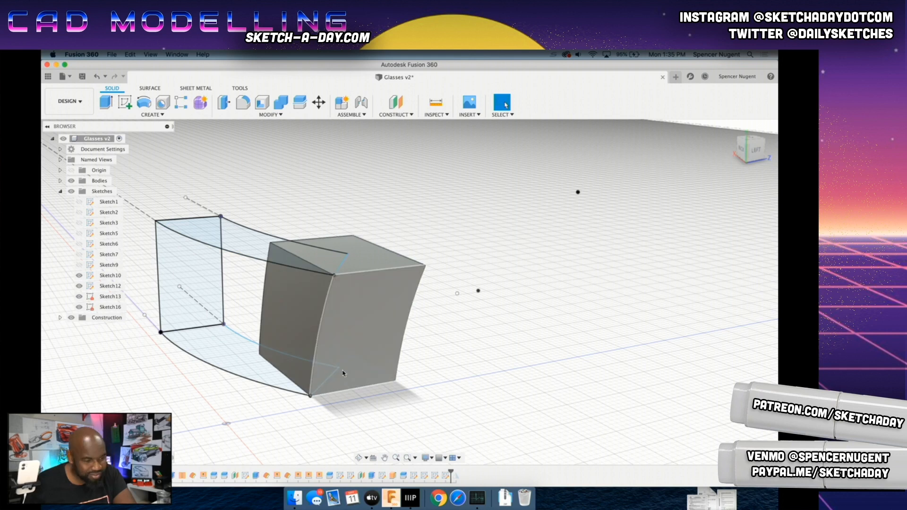
Step: Open the sketch of the upper curved profile, Sketch10, for editing from its inner arc
right_click(295, 272)
click(251, 217)
right_click(247, 232)
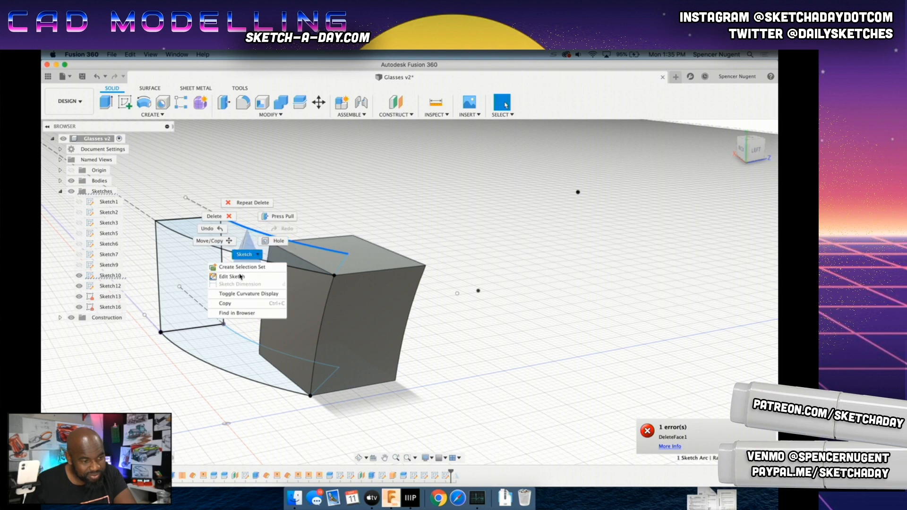
click(240, 280)
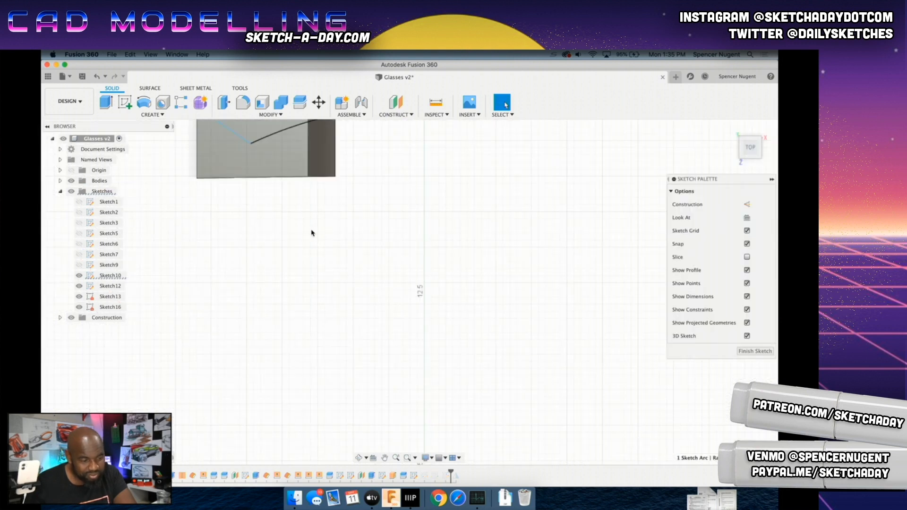
scroll(306, 159, up, 3)
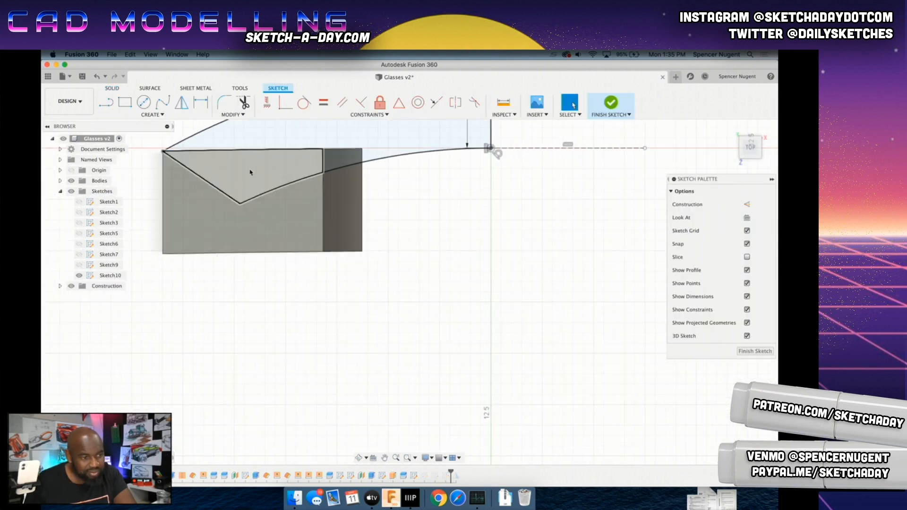
Step: Delete the constraint holding the upper profile's outer endpoint at the block's corner and move the endpoint off the corner
click(171, 148)
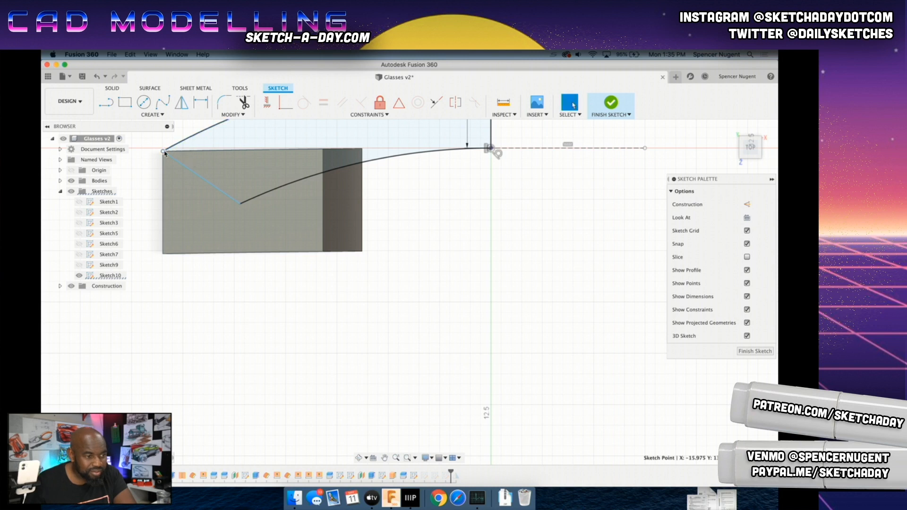
shift+click(189, 146)
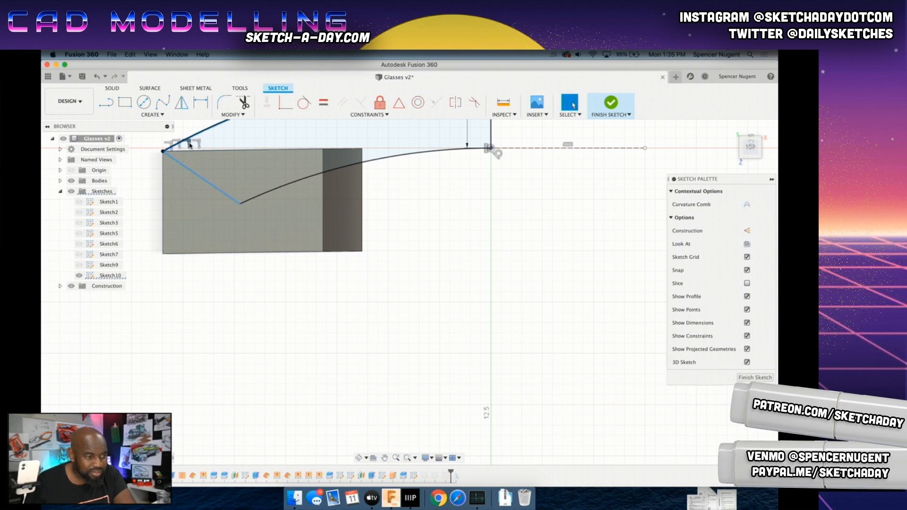
key(Delete)
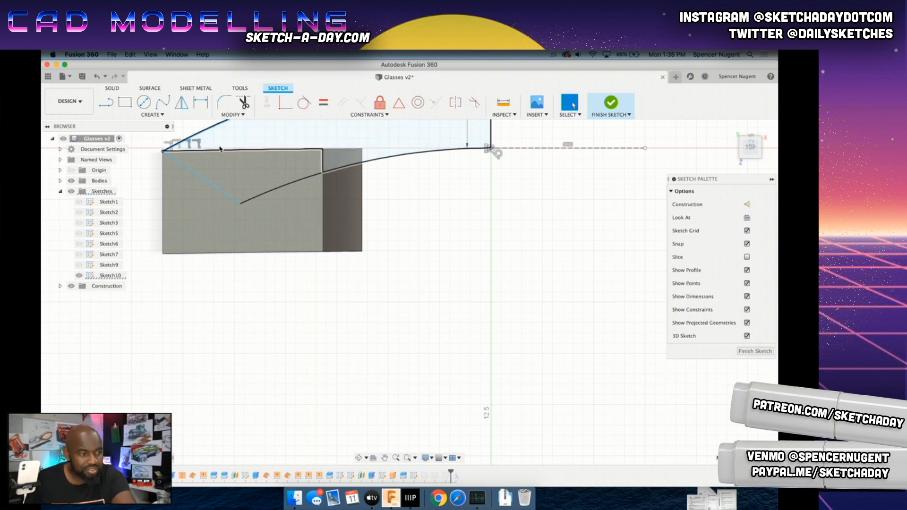
key(super+z)
scroll(179, 152, down, 5)
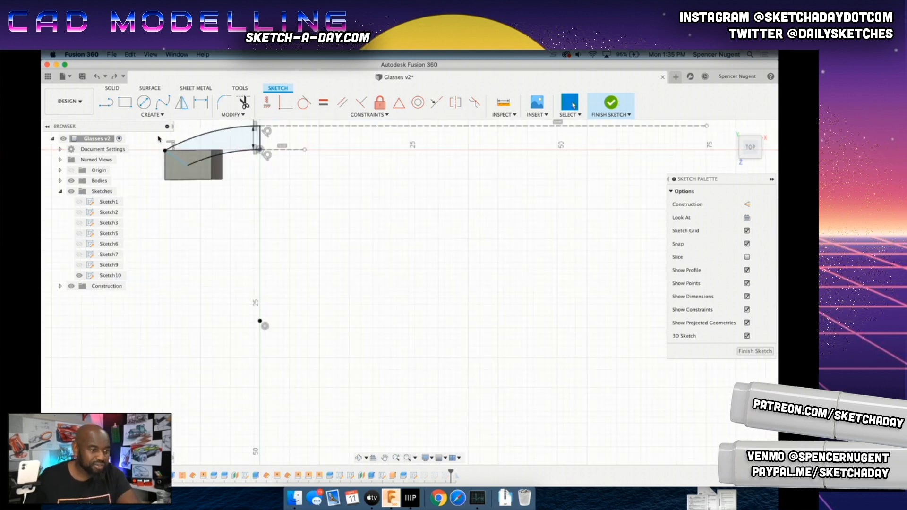
scroll(160, 139, up, 8)
key(Delete)
drag(176, 201, 215, 209)
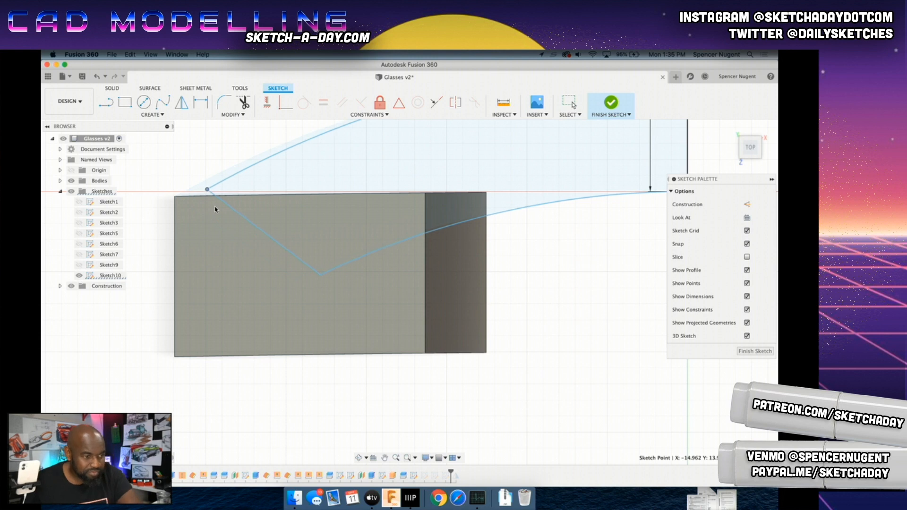
Step: Try to reattach the upper profile's freed endpoint to the block's corner
mouse_move(148, 203)
shift+middle_down()
mouse_move(162, 228)
mouse_move(154, 235)
mouse_move(180, 260)
shift+middle_up()
scroll(318, 284, down, 1)
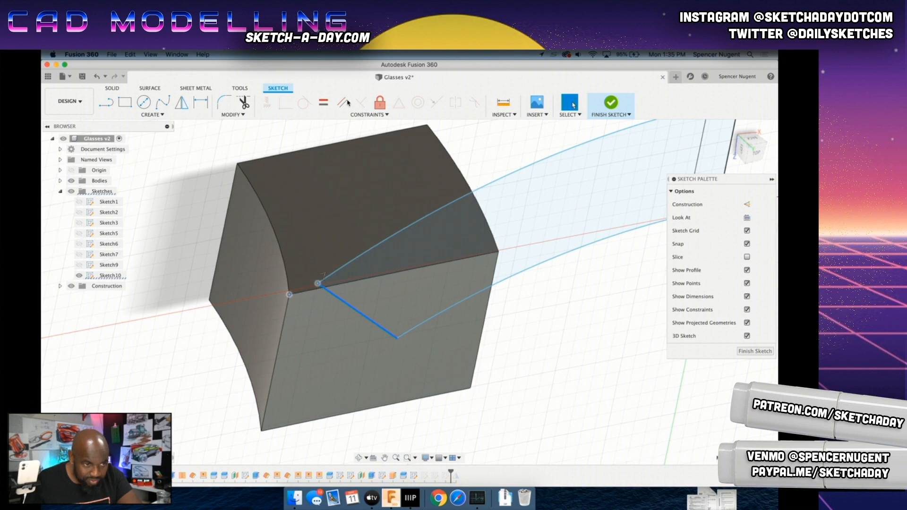
click(350, 116)
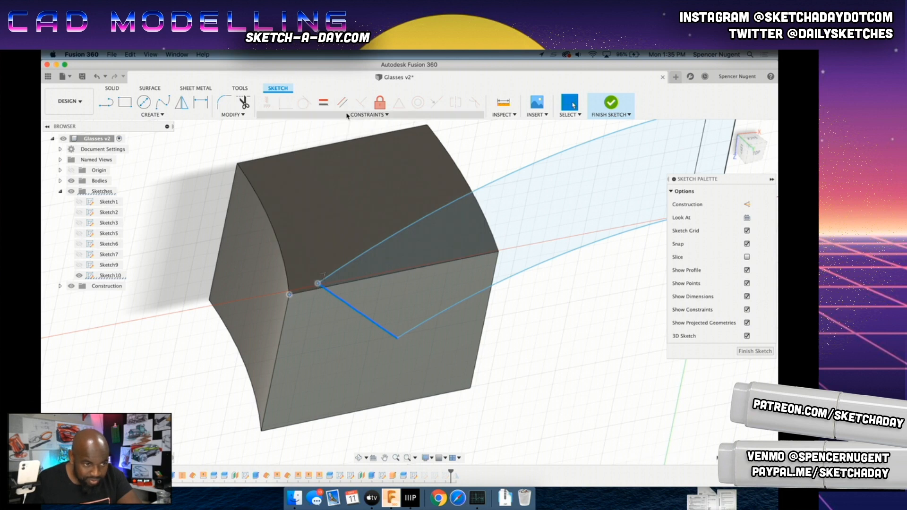
click(284, 161)
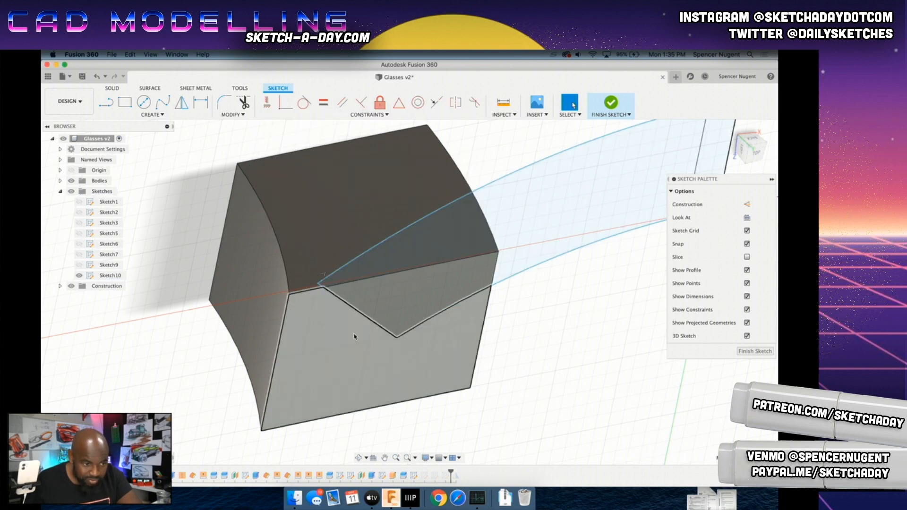
drag(320, 287, 289, 300)
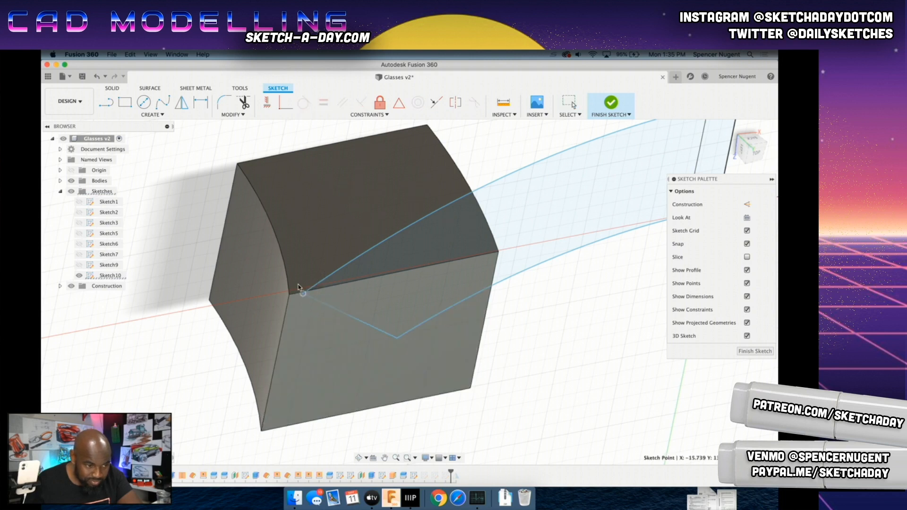
click(290, 296)
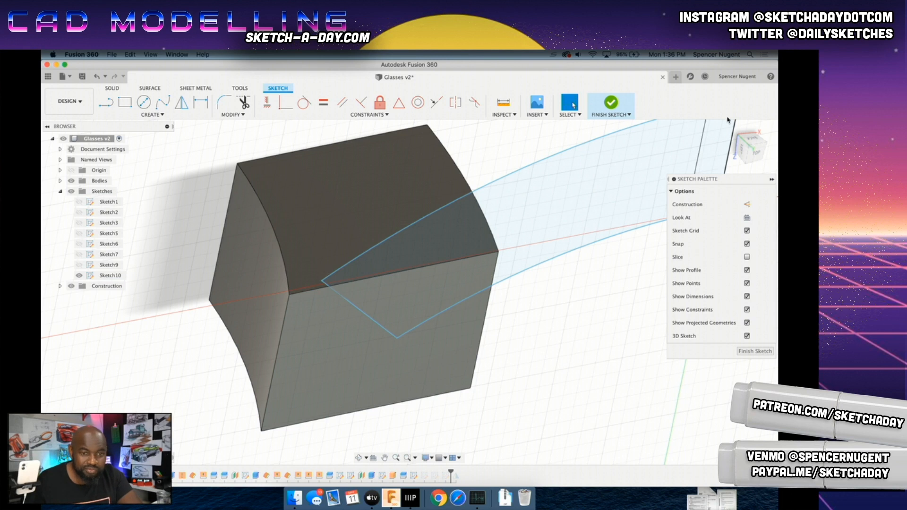
click(755, 152)
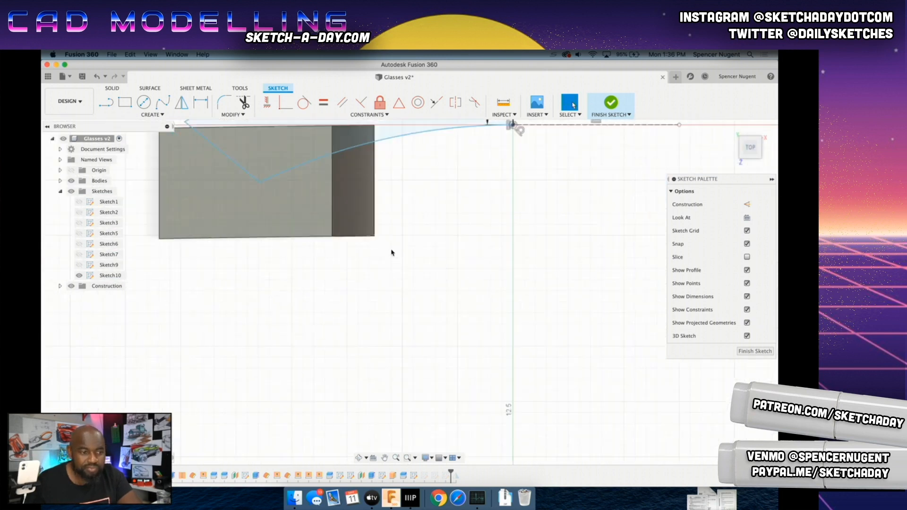
scroll(297, 210, up, 5)
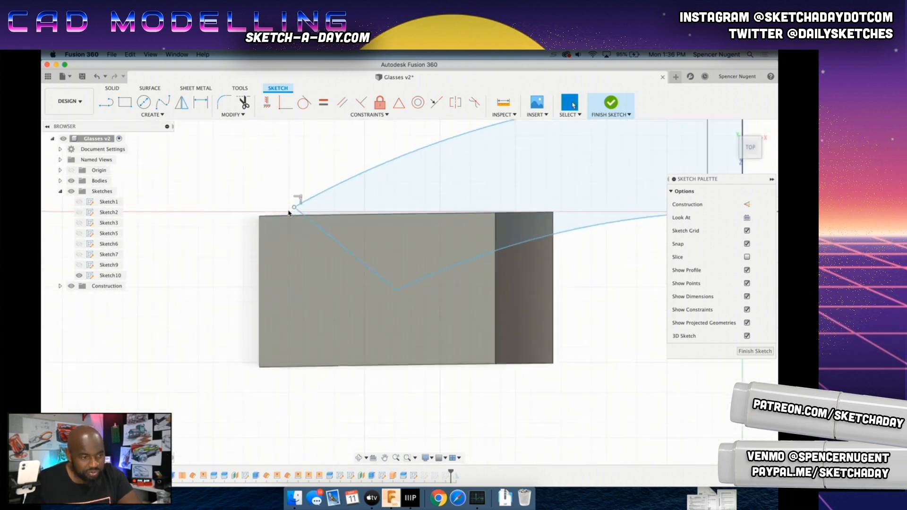
mouse_move(295, 209)
mouse_down()
mouse_move(254, 212)
mouse_move(294, 204)
mouse_up()
scroll(379, 199, down, 7)
scroll(364, 180, up, 3)
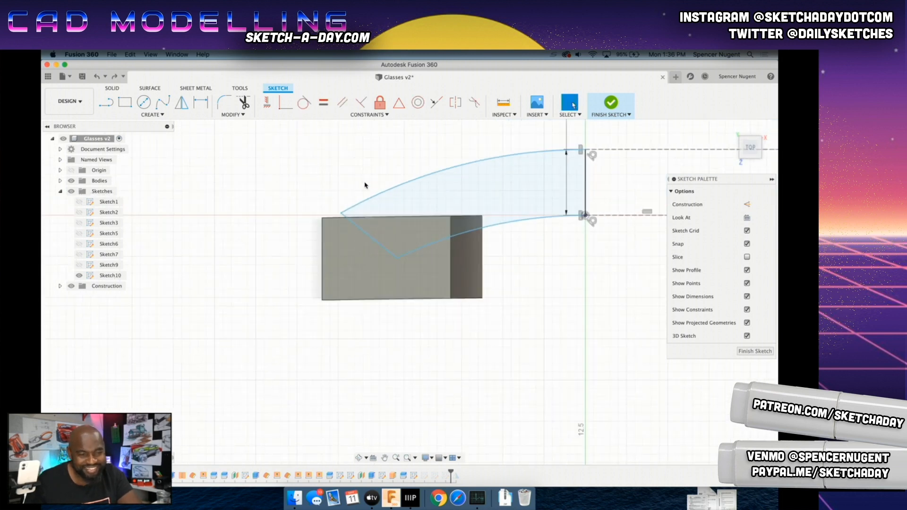
Step: Delete the upper profile's outer arc and its slanted end line
click(363, 204)
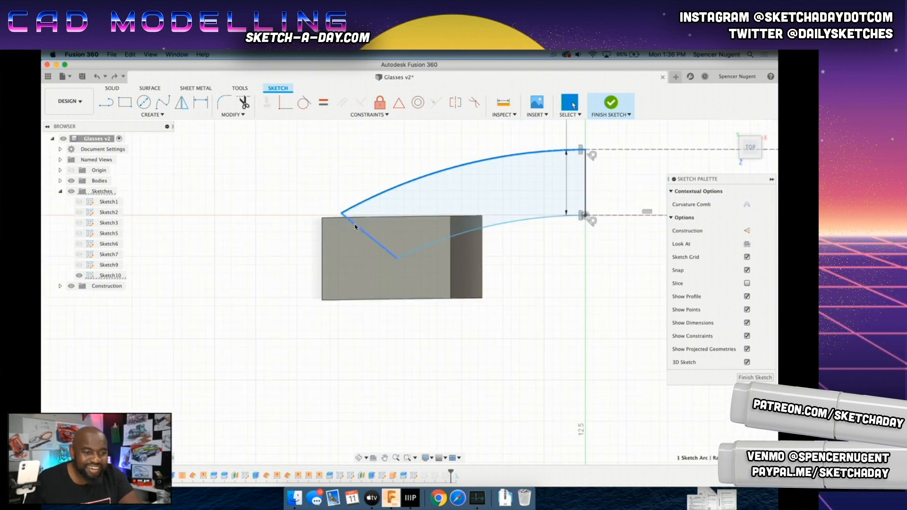
shift+click(355, 226)
key(Delete)
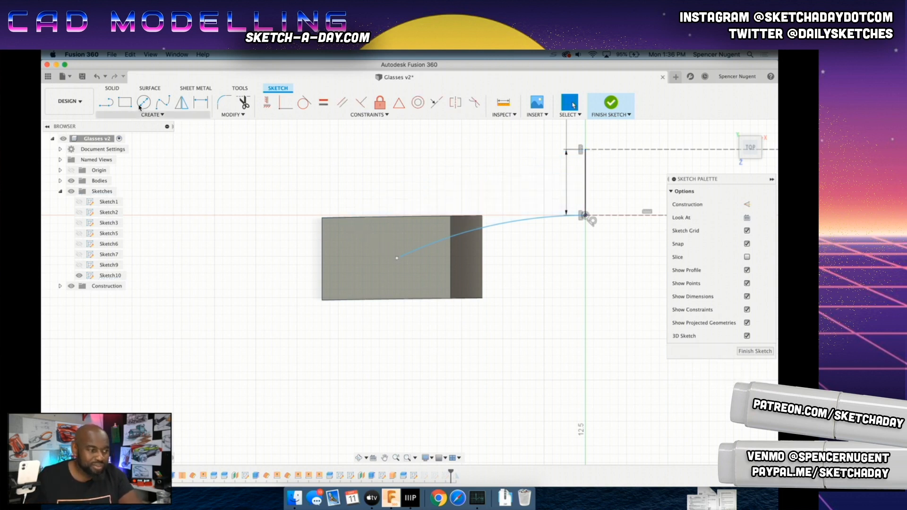
Step: Draw a 3-point arc from the block's corner to the outer end of the profile's straight edge on the centre axis
click(153, 115)
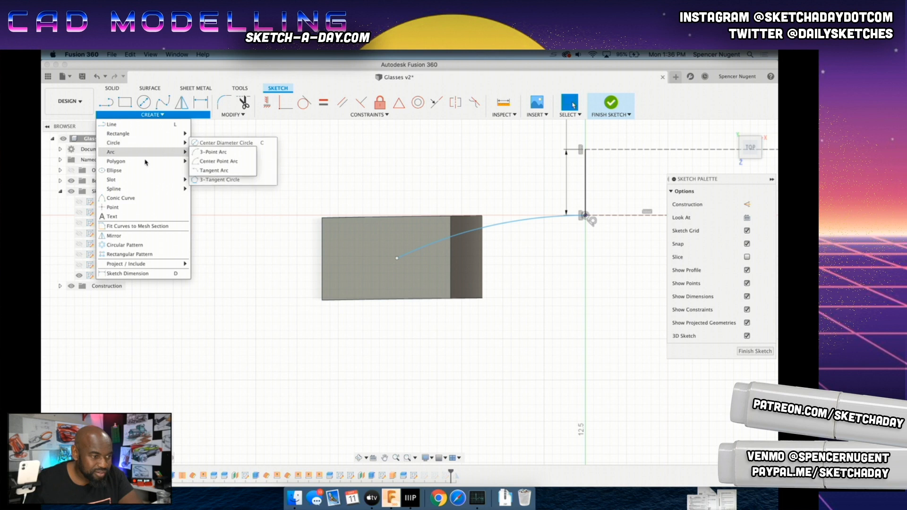
mouse_move(135, 152)
click(213, 152)
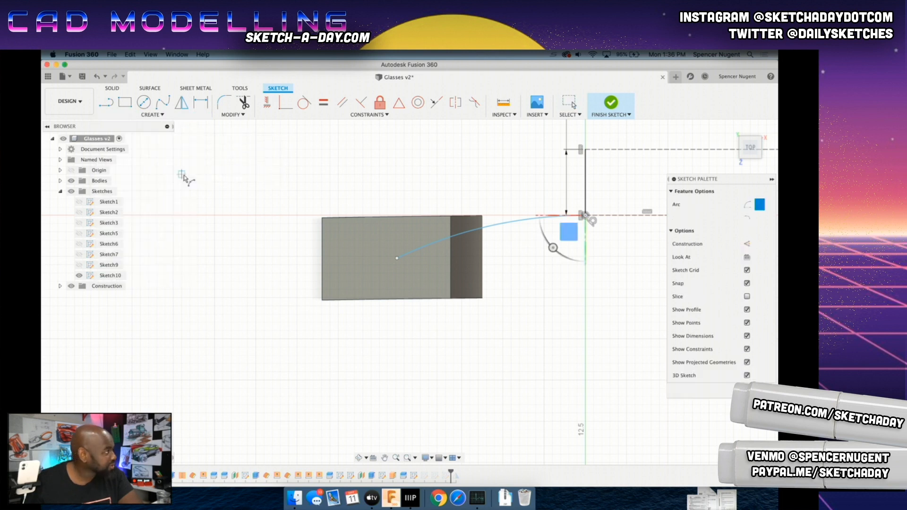
click(322, 218)
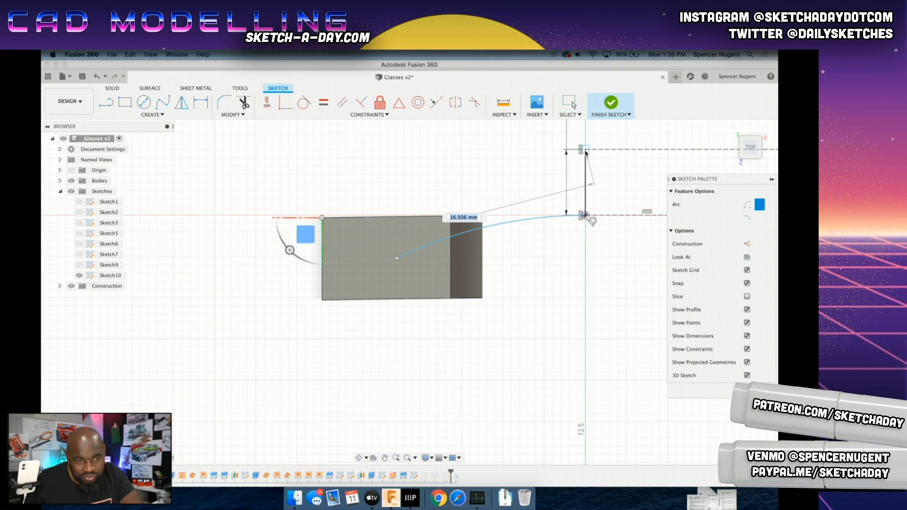
click(585, 150)
click(514, 158)
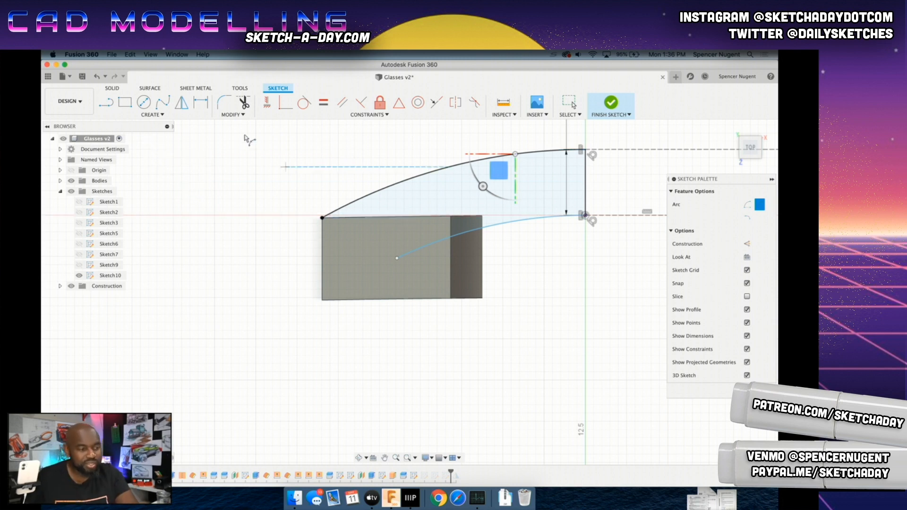
Step: Draw a straight end line from the block's corner to the free end of the upper profile's inner arc
key(l)
click(324, 218)
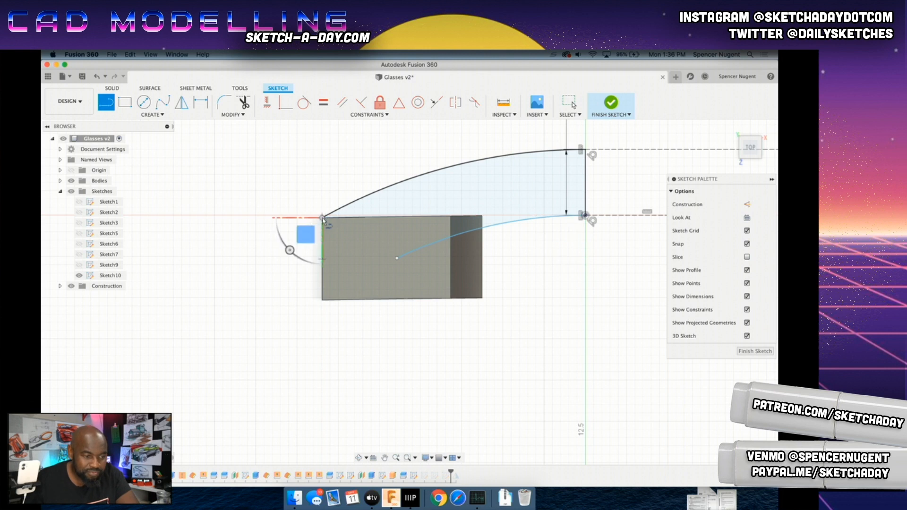
click(397, 258)
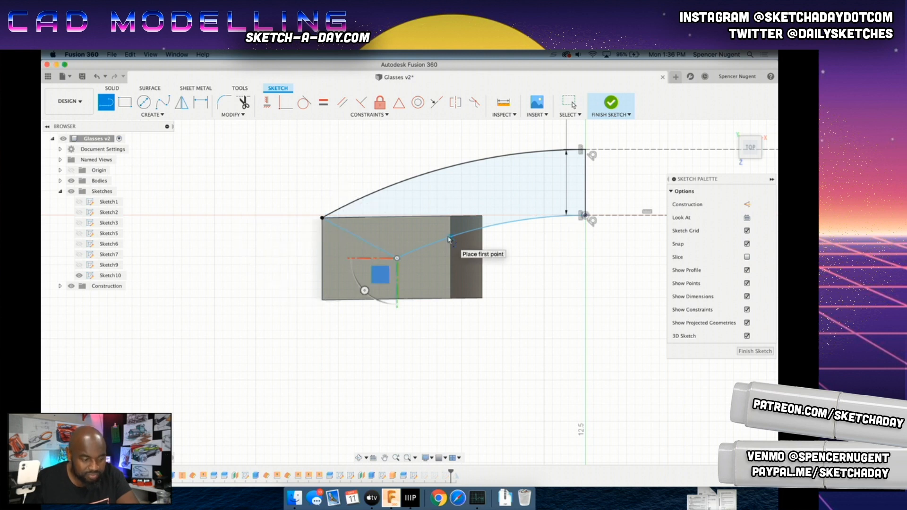
key(Escape)
Step: Make the upper profile's inner and outer arcs concentric and finish the sketch
click(478, 229)
shift+click(452, 167)
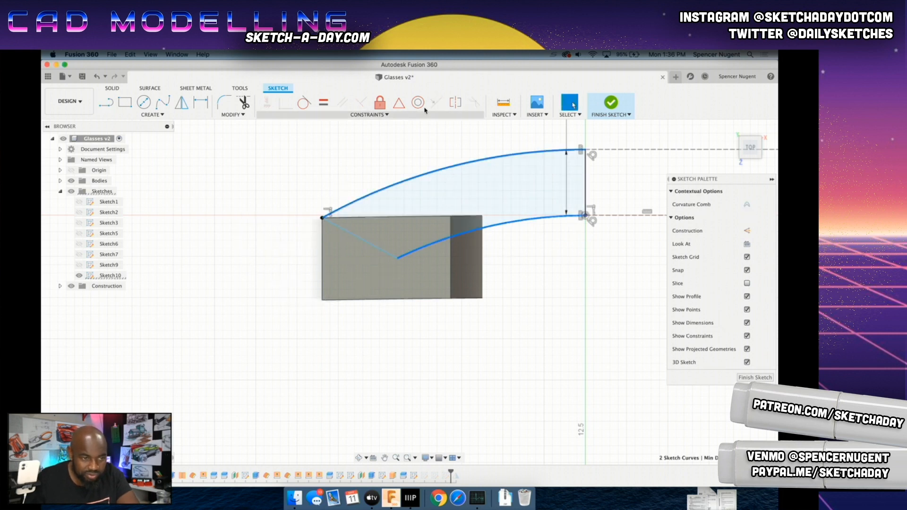
click(418, 103)
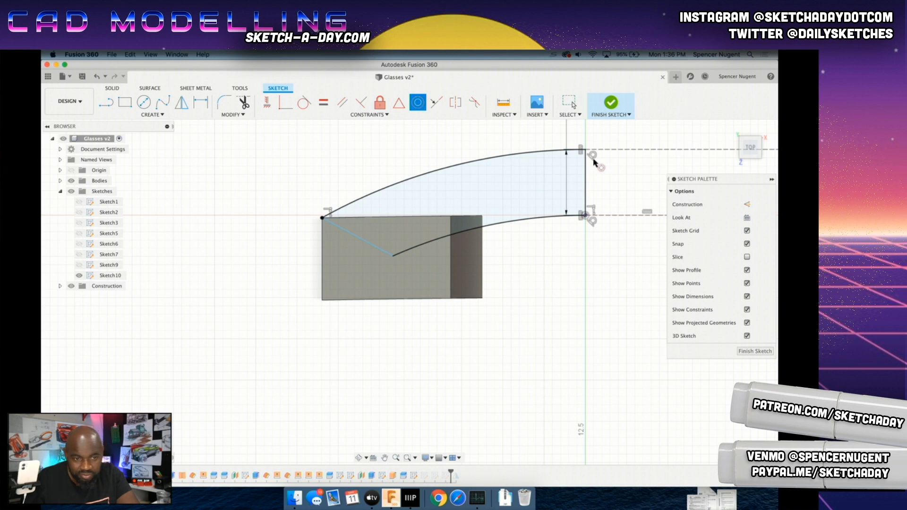
key(Escape)
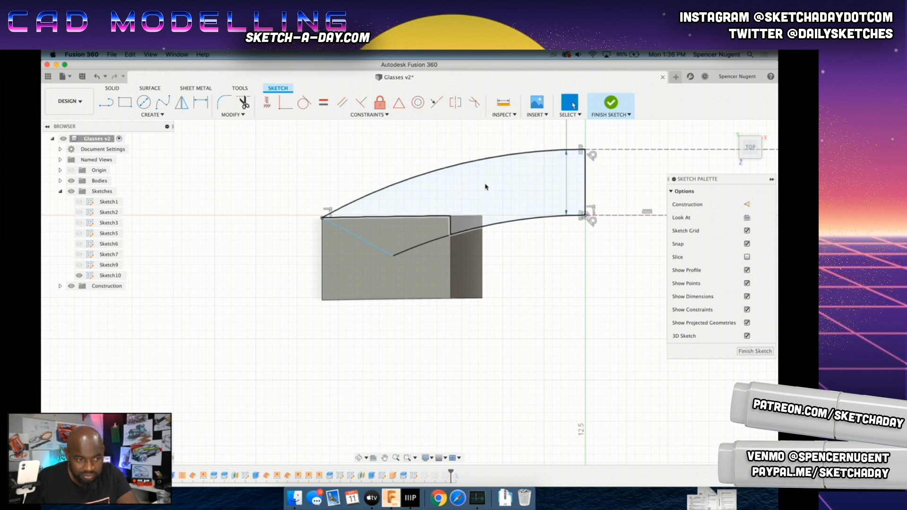
click(612, 108)
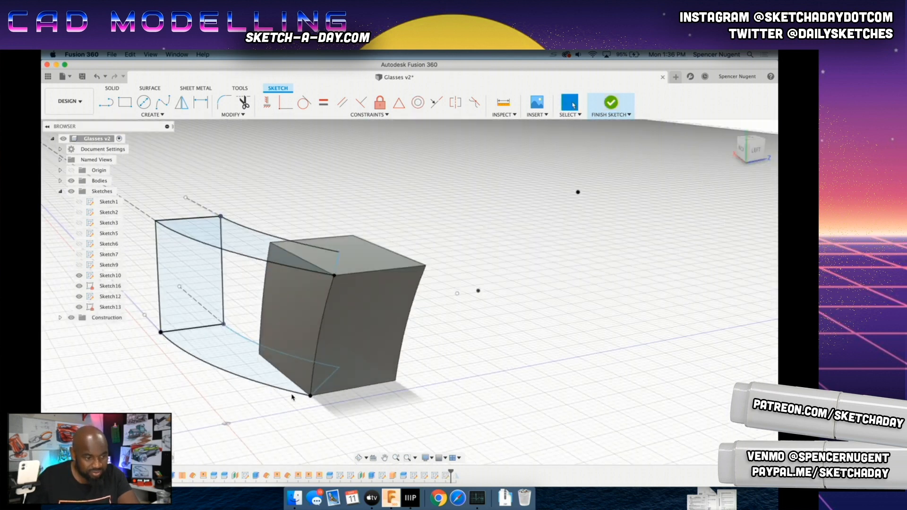
Step: Open the lower profile's sketch for editing and delete its outer arc and slanted end line
right_click(288, 395)
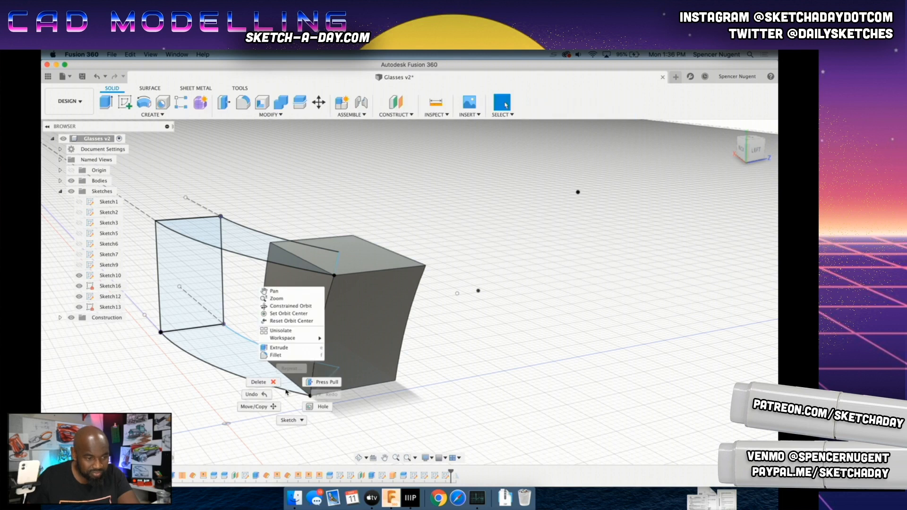
click(199, 441)
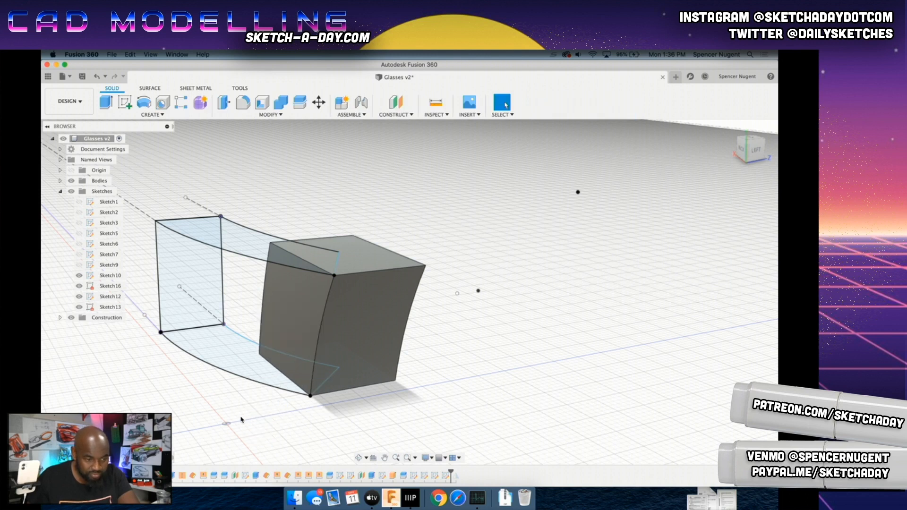
right_click(228, 373)
click(217, 419)
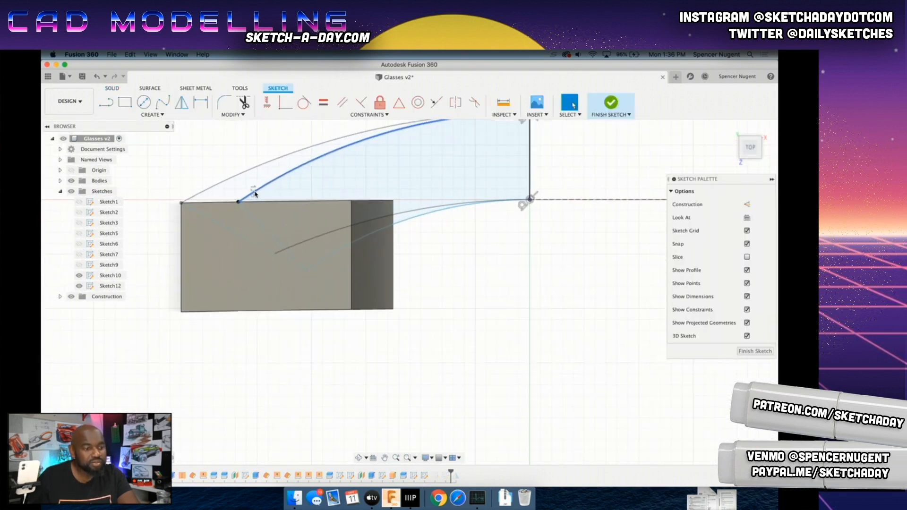
shift+middle_drag(250, 279, 302, 411)
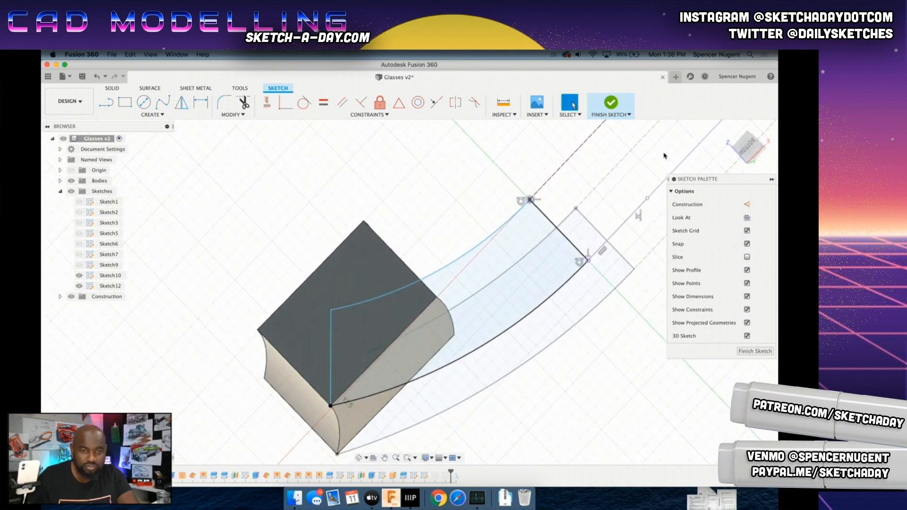
click(741, 154)
scroll(422, 429, down, 5)
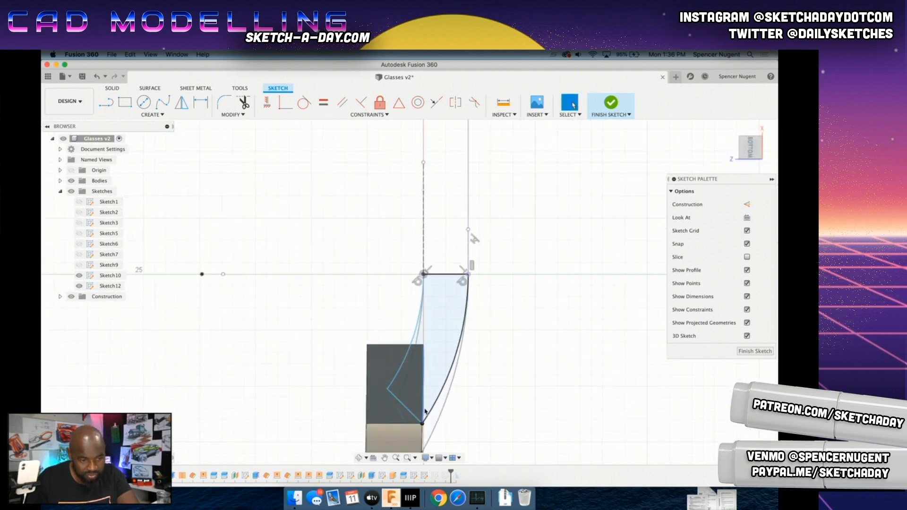
scroll(428, 438, up, 6)
click(418, 442)
click(422, 438)
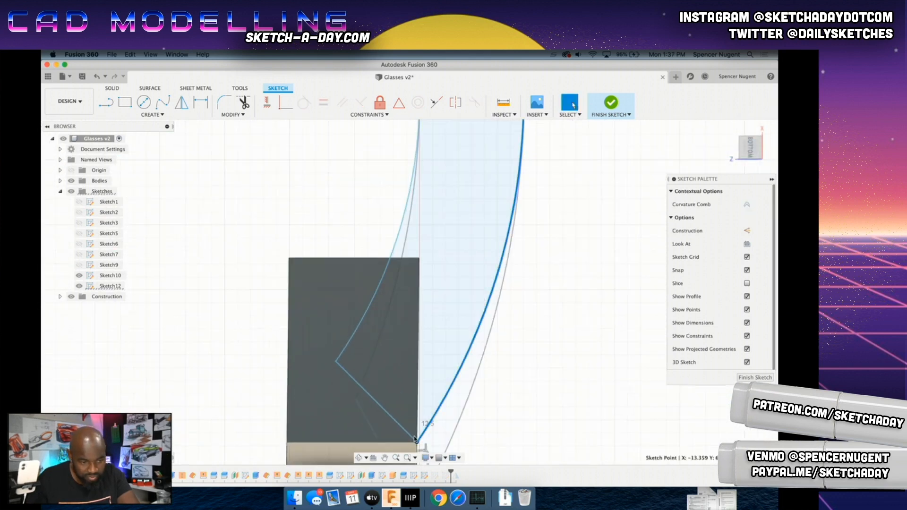
key(Delete)
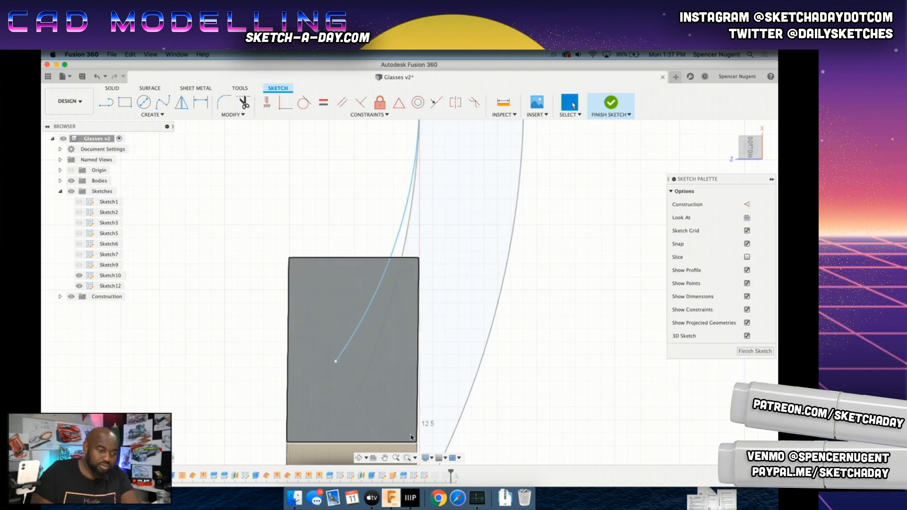
Step: Draw a 3-point arc from the outer end of the lower profile's straight edge to the block's corner
scroll(411, 437, down, 3)
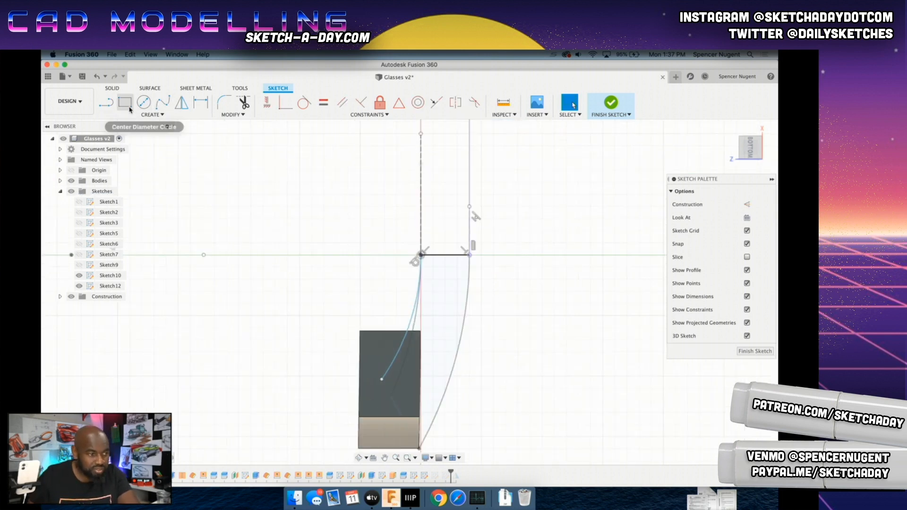
click(152, 114)
mouse_move(142, 142)
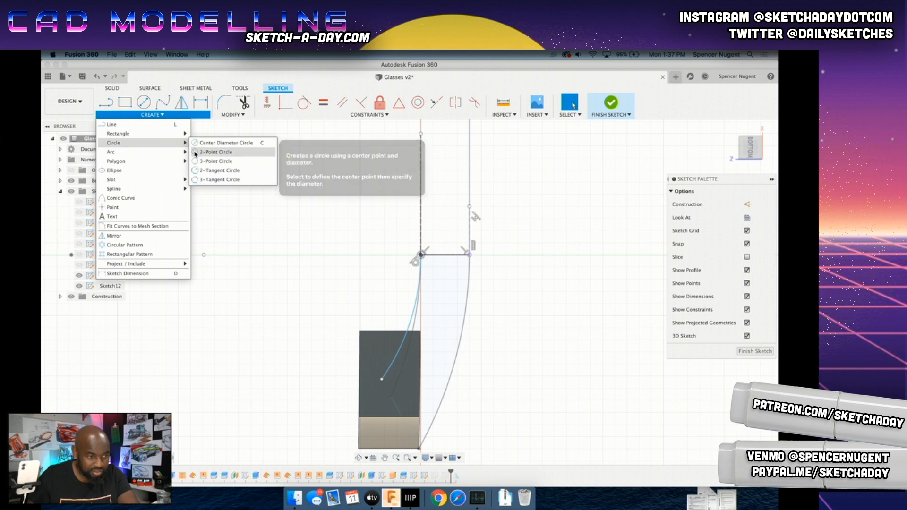
click(215, 152)
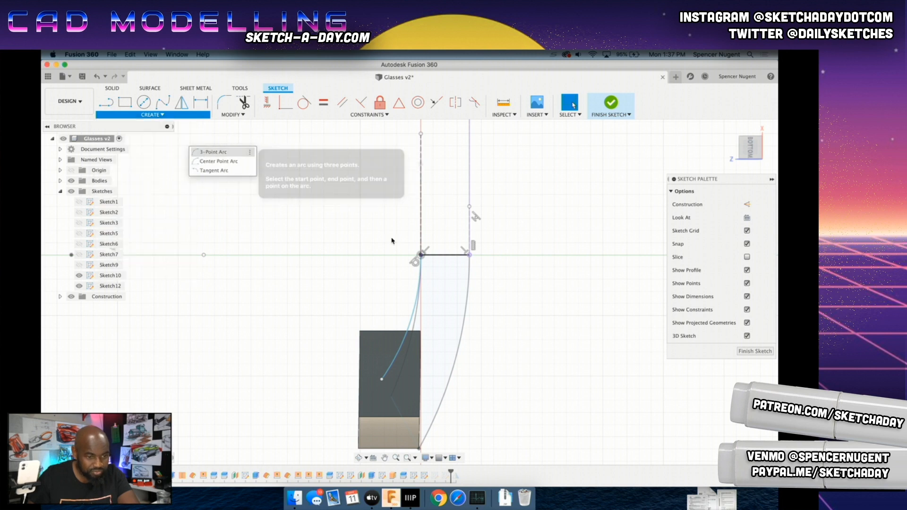
click(470, 256)
scroll(452, 354, up, 5)
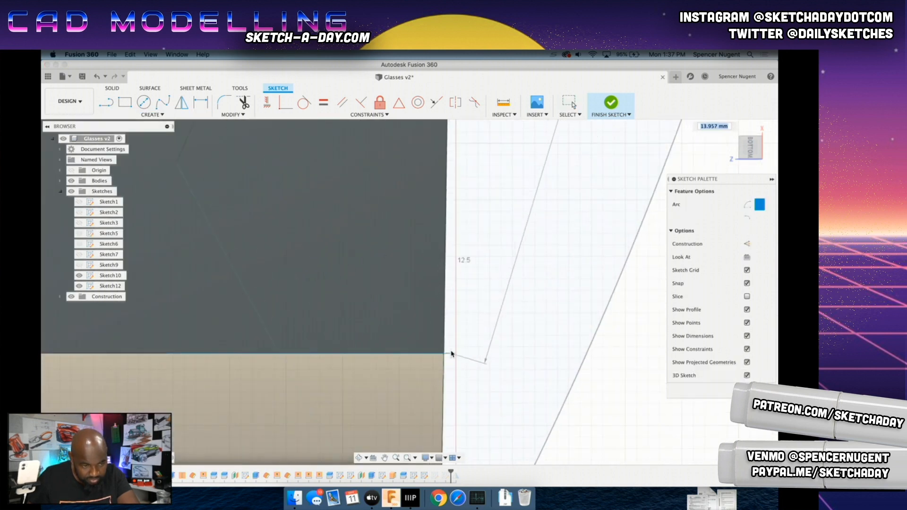
click(447, 353)
scroll(515, 275, down, 5)
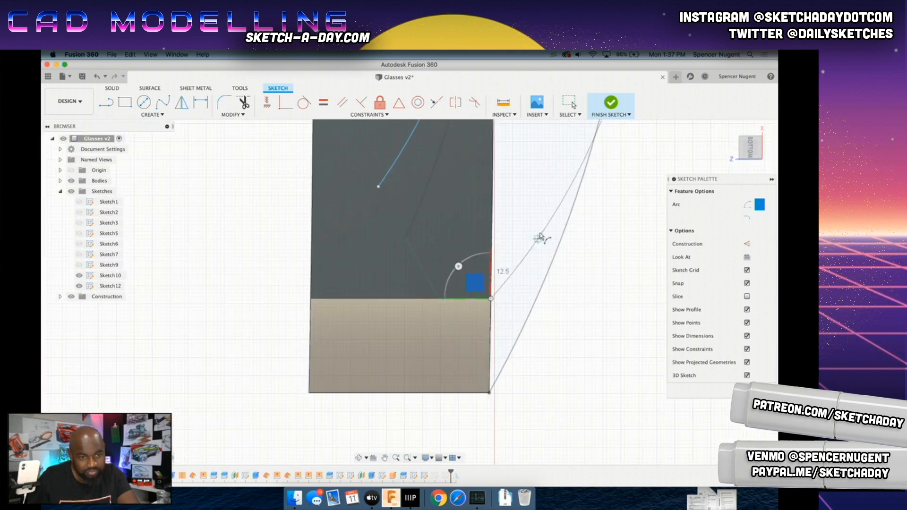
scroll(544, 229, down, 3)
scroll(571, 167, down, 3)
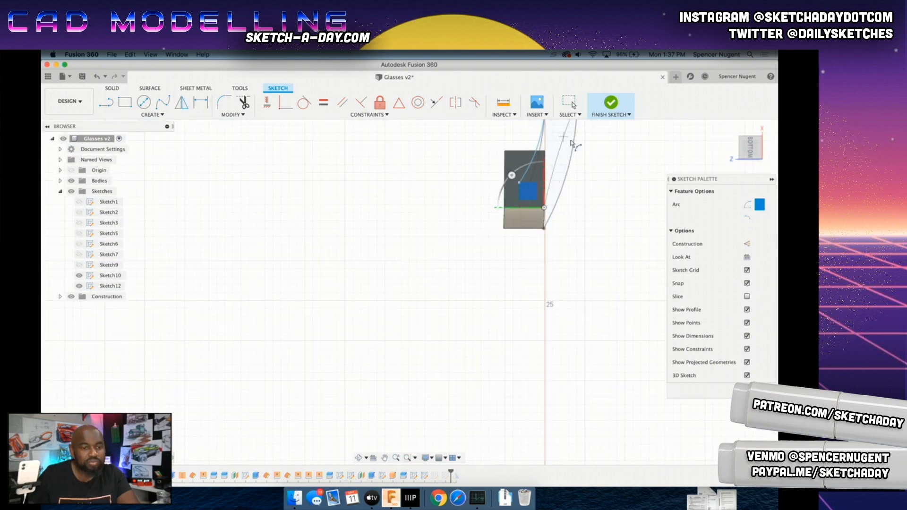
scroll(576, 144, up, 10)
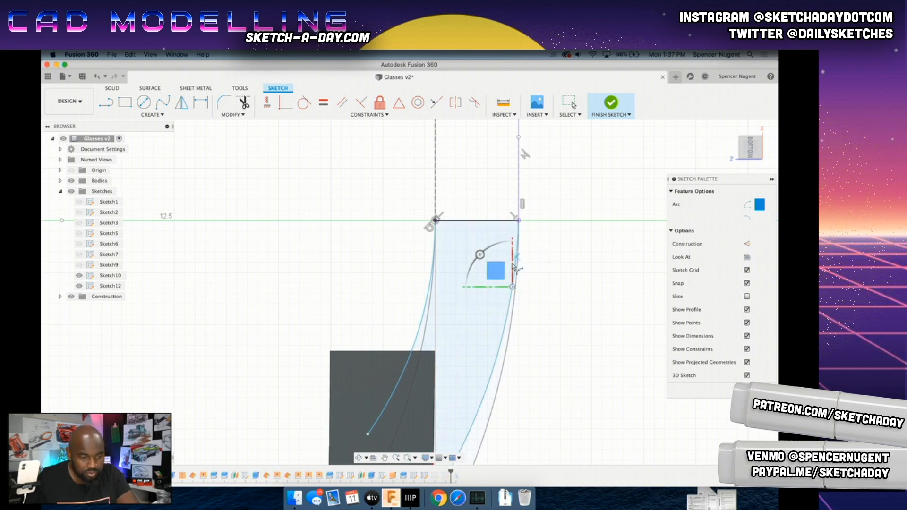
Step: Make the lower profile's new outer arc tangent to the straight reference line at its end on the centre axis
key(Escape)
click(517, 265)
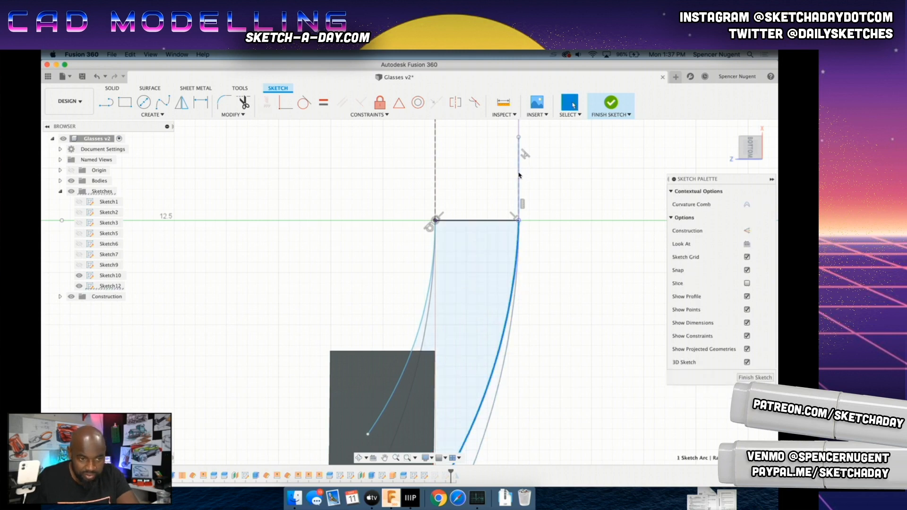
click(304, 102)
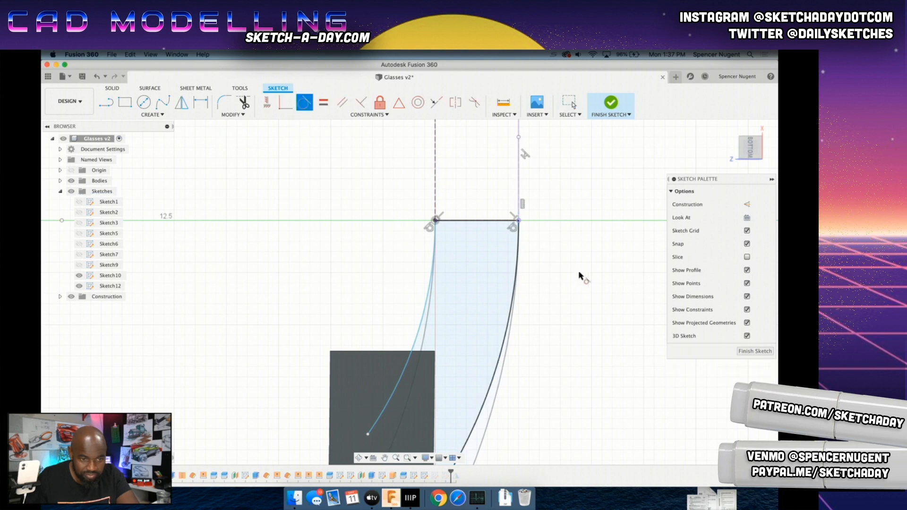
scroll(447, 386, down, 5)
scroll(429, 420, up, 5)
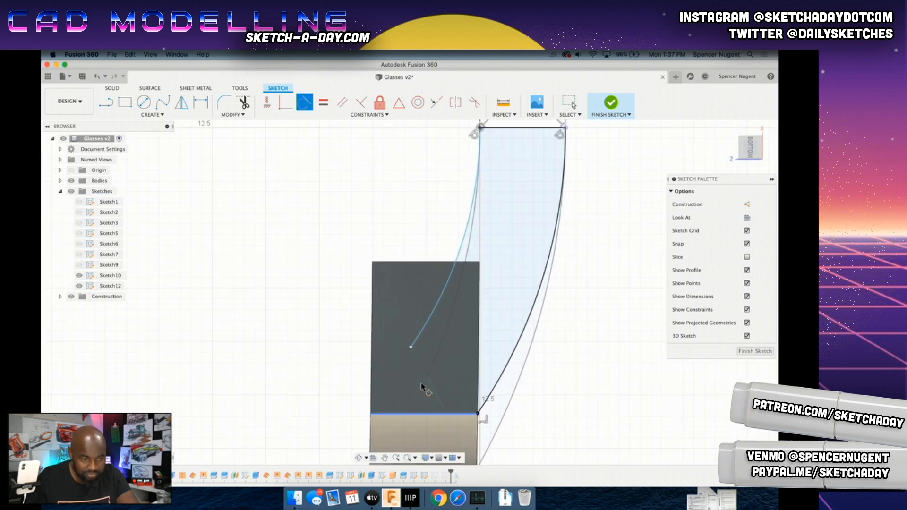
Step: Draw the lower profile's end line from the block's corner to the free end of the inner arc and finish the sketch
click(106, 102)
click(478, 414)
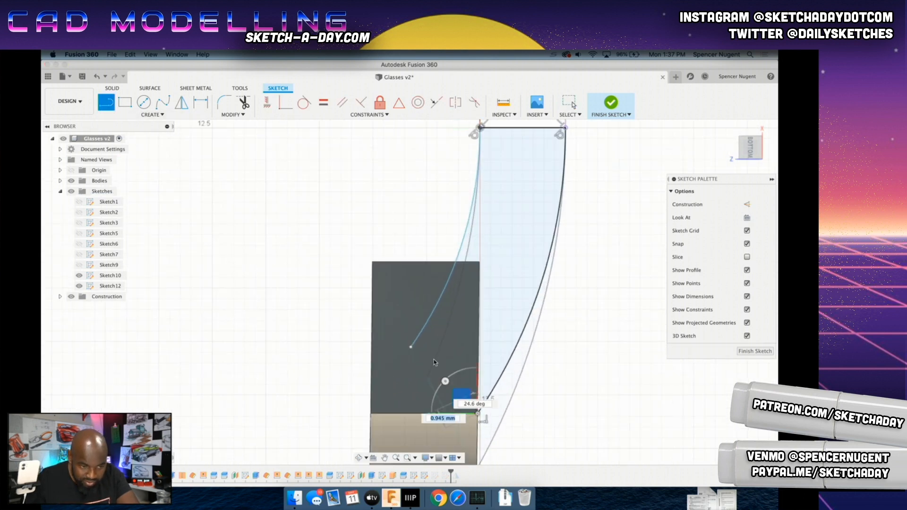
click(411, 347)
key(Escape)
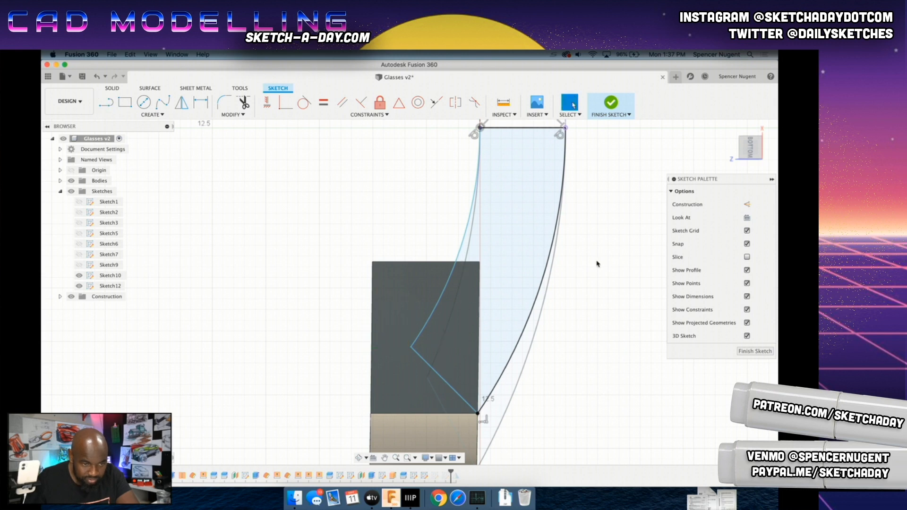
mouse_move(616, 326)
shift+middle_down()
mouse_move(555, 362)
mouse_move(522, 341)
mouse_move(532, 350)
shift+middle_up()
scroll(594, 403, down, 1)
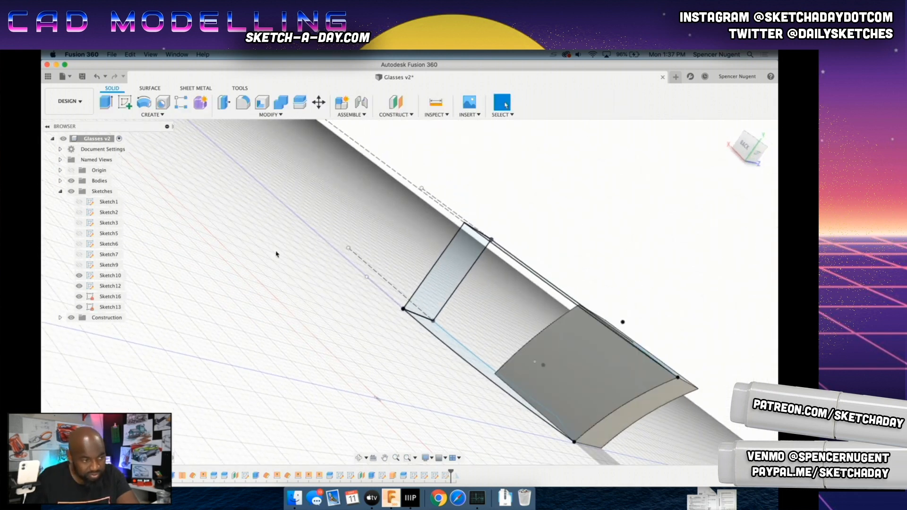
Step: Start a Loft and try to add the block's curved edge between the two profile corners as a rail
click(149, 116)
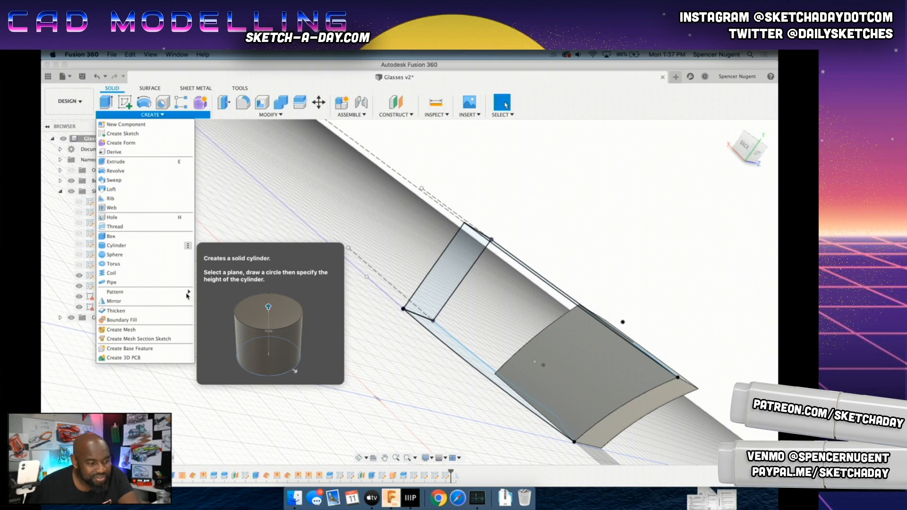
click(129, 191)
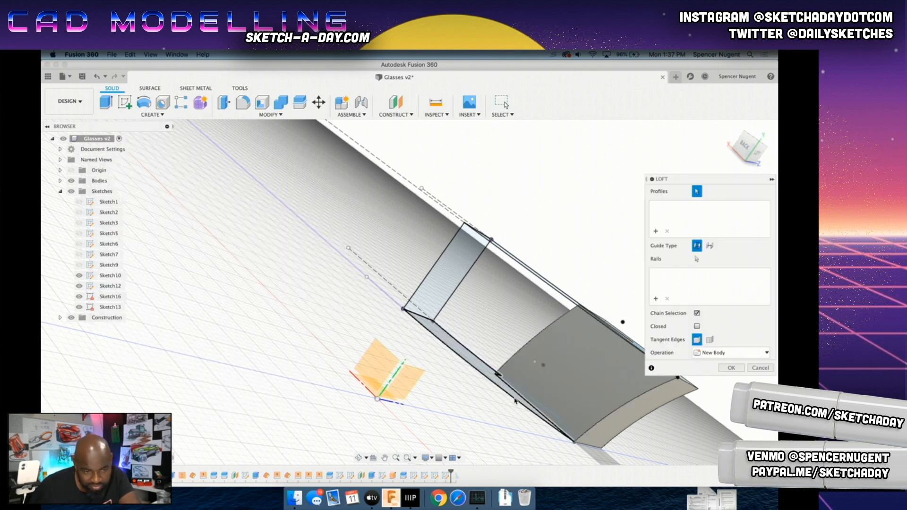
shift+middle_drag(565, 336, 391, 326)
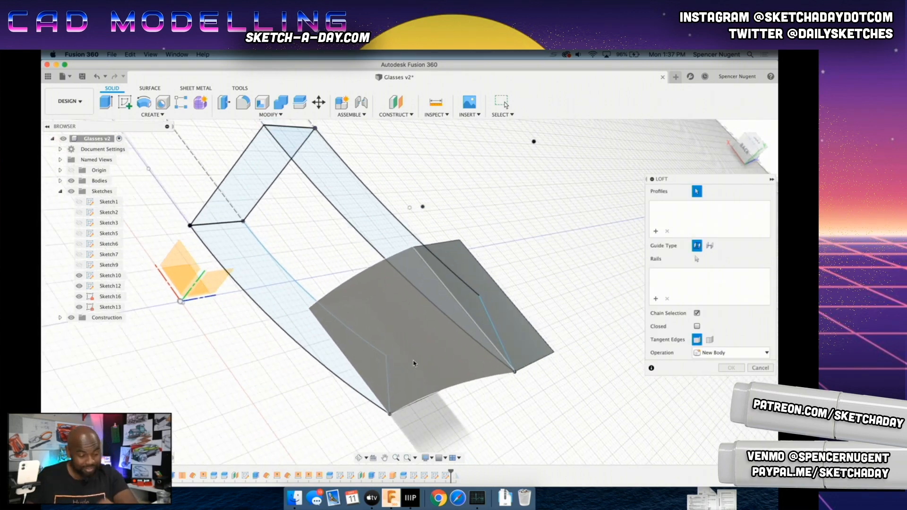
shift+middle_drag(397, 402, 340, 407)
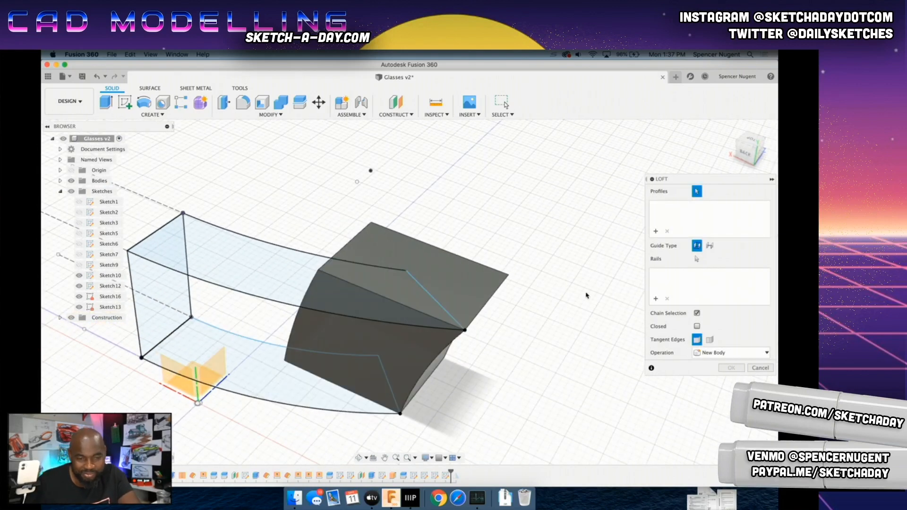
click(656, 299)
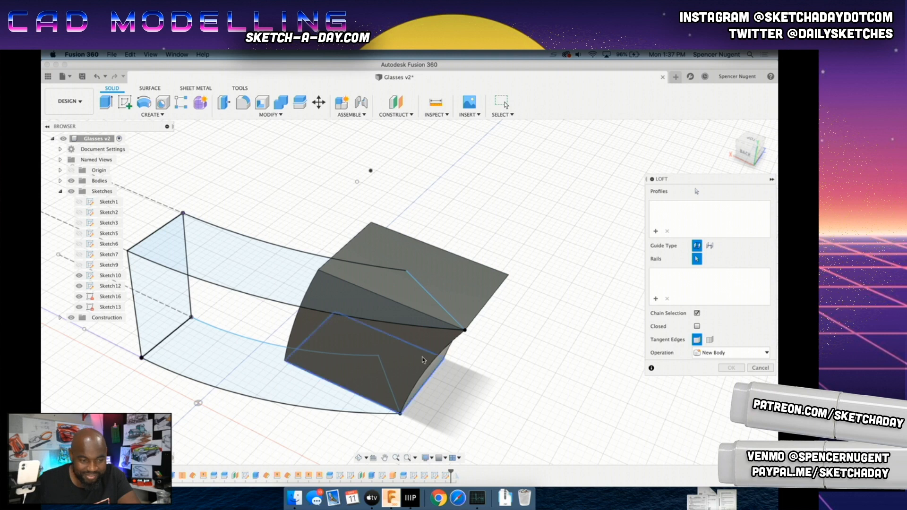
click(432, 368)
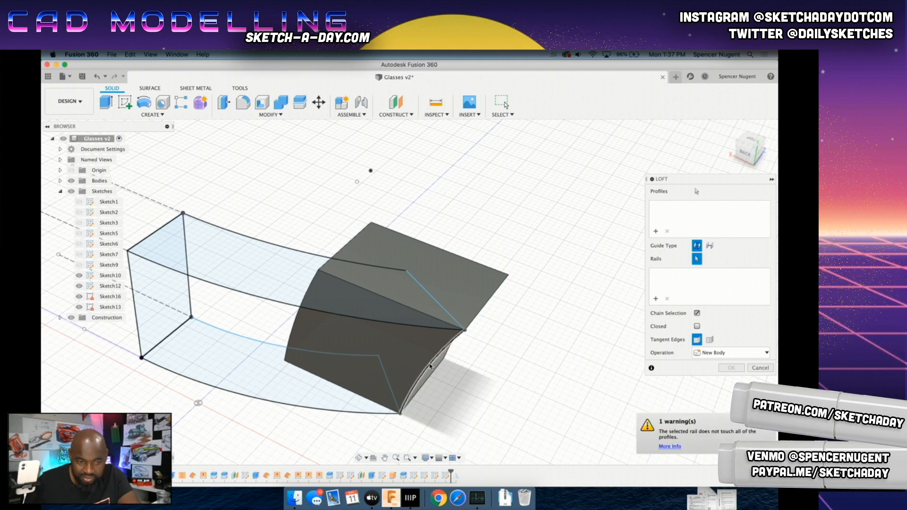
Step: Try to loft between the lower and upper curved profiles with the Join operation
click(656, 231)
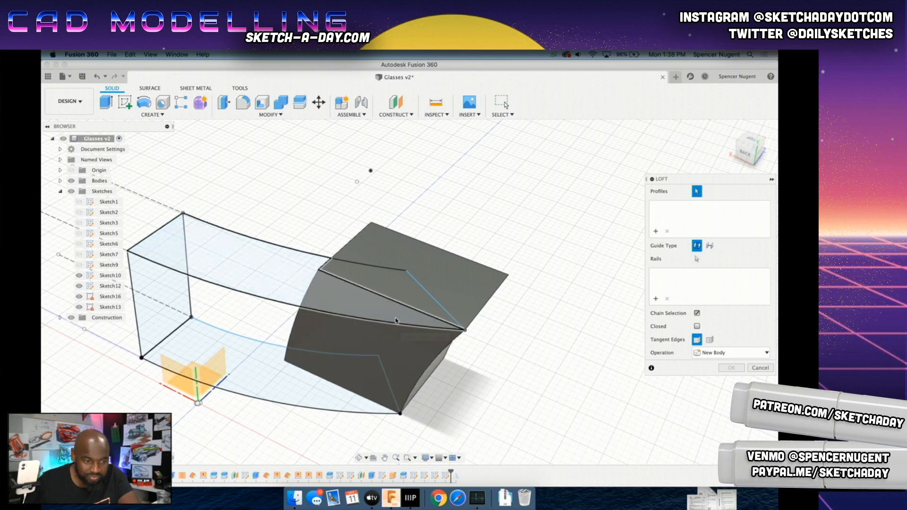
click(253, 373)
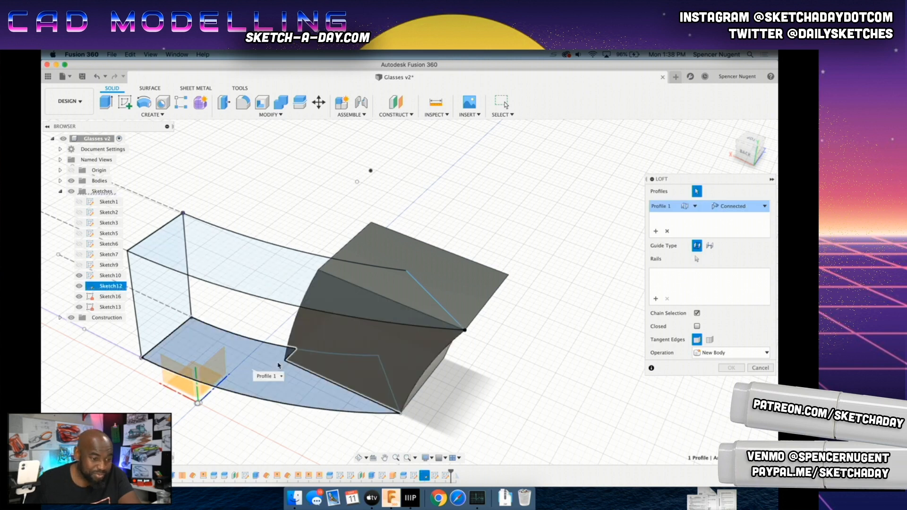
click(272, 287)
click(699, 353)
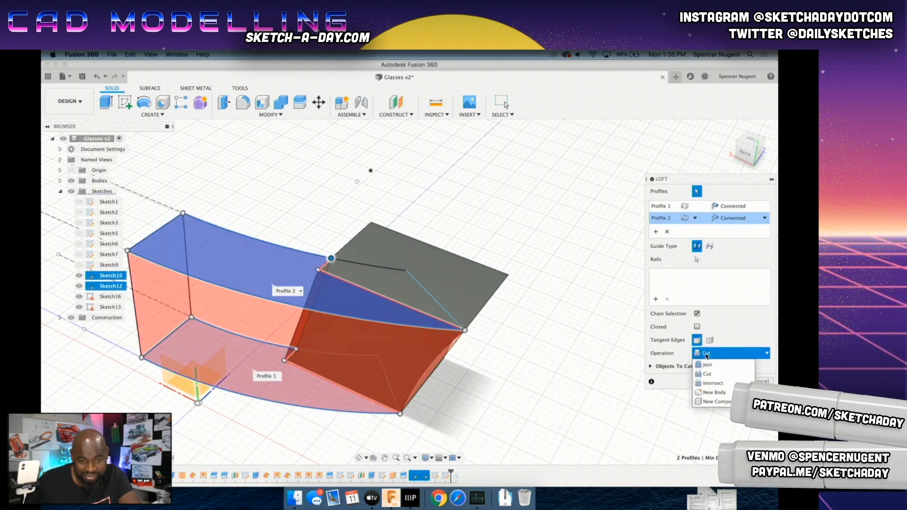
click(708, 365)
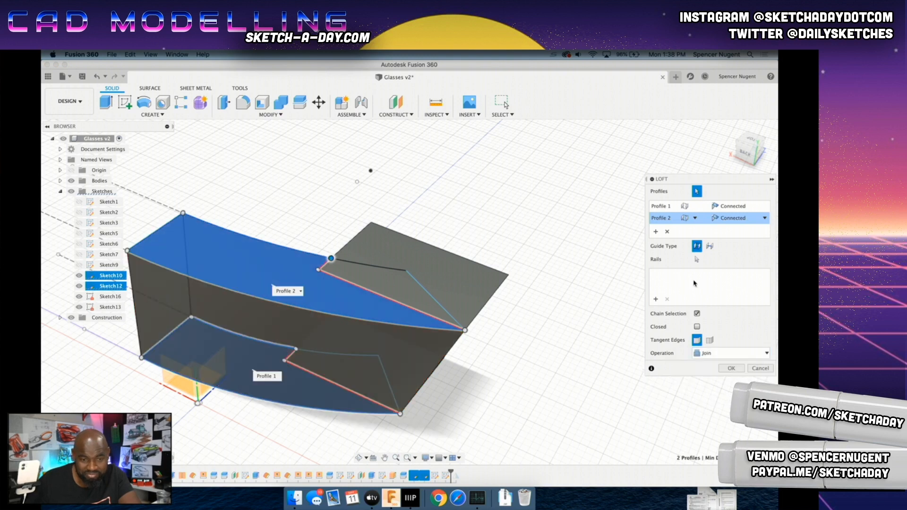
Step: Try to pick the block's curved edge as a rail for the solid loft, and cancel the loft
click(656, 299)
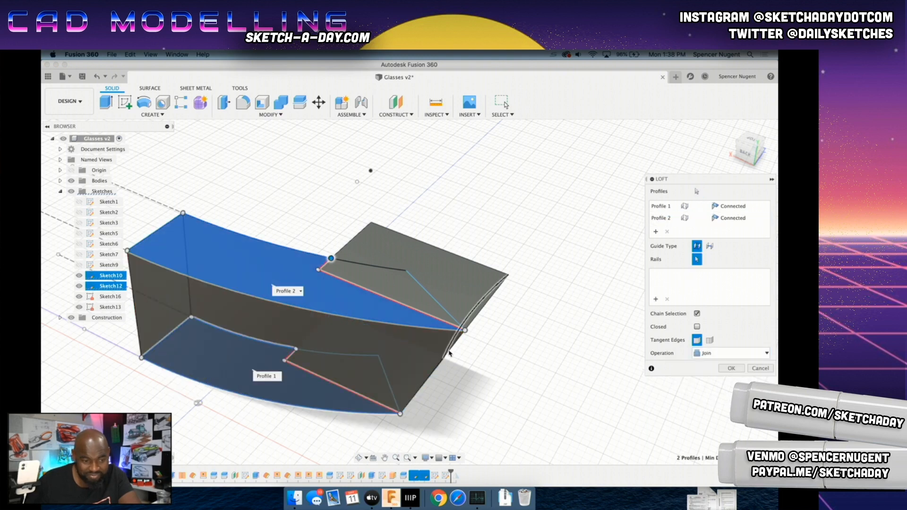
shift+middle_drag(453, 412, 433, 396)
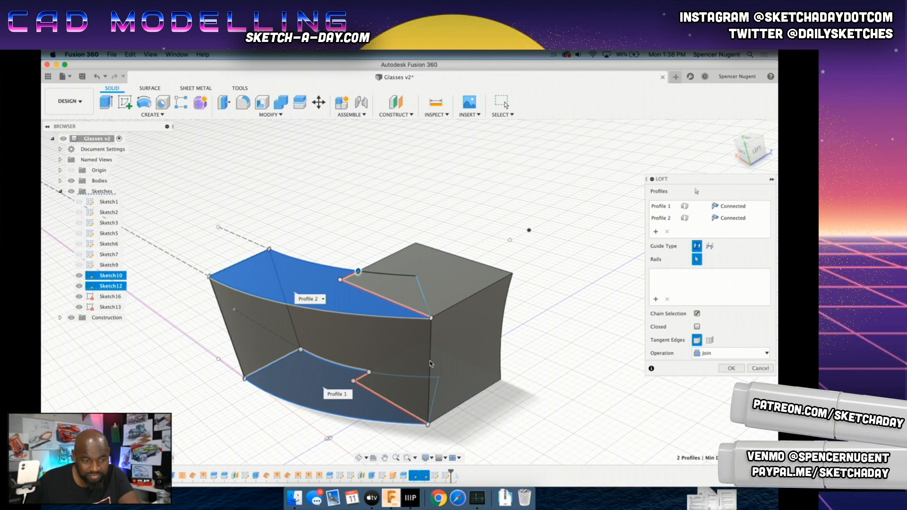
shift+middle_drag(449, 426, 411, 357)
scroll(411, 357, up, 5)
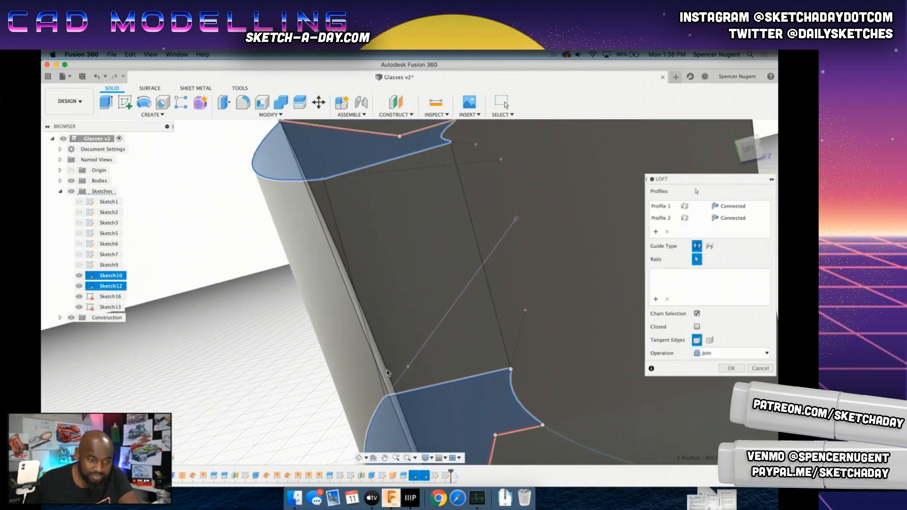
scroll(431, 407, down, 10)
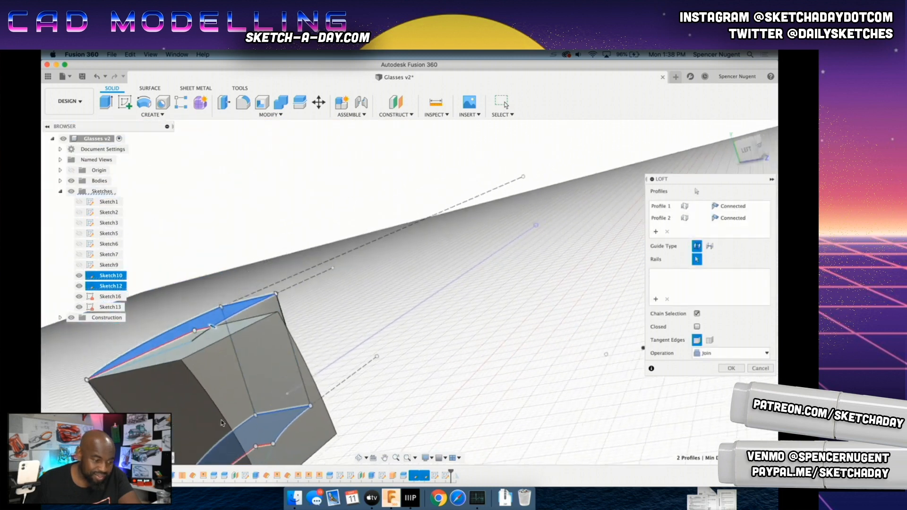
middle_drag(171, 421, 352, 375)
scroll(463, 274, up, 8)
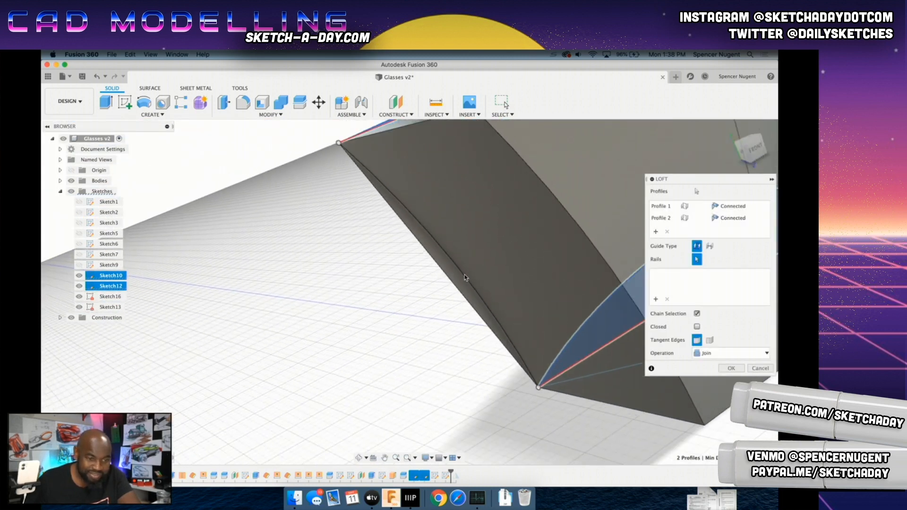
key(Return)
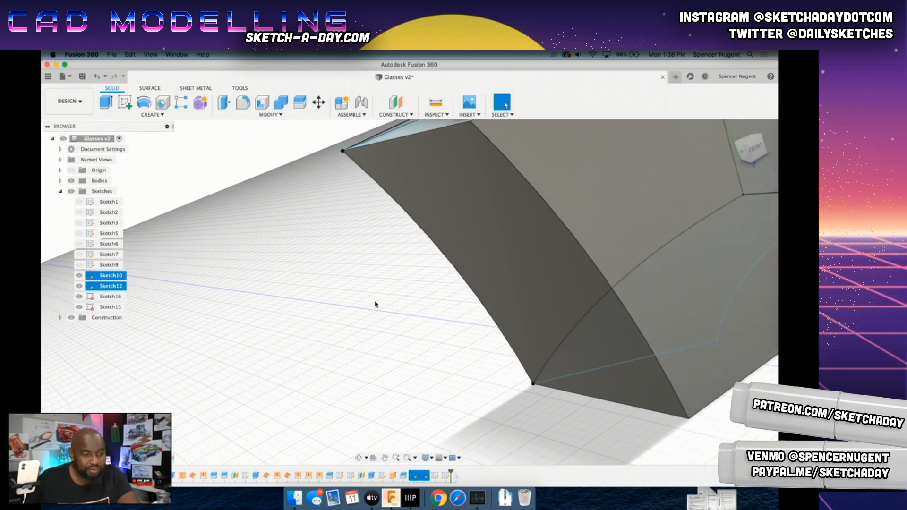
Step: Start a surface Loft between the outer arcs of the upper and lower curved profiles
mouse_move(316, 389)
shift+middle_down()
mouse_move(366, 395)
mouse_move(365, 353)
shift+middle_up()
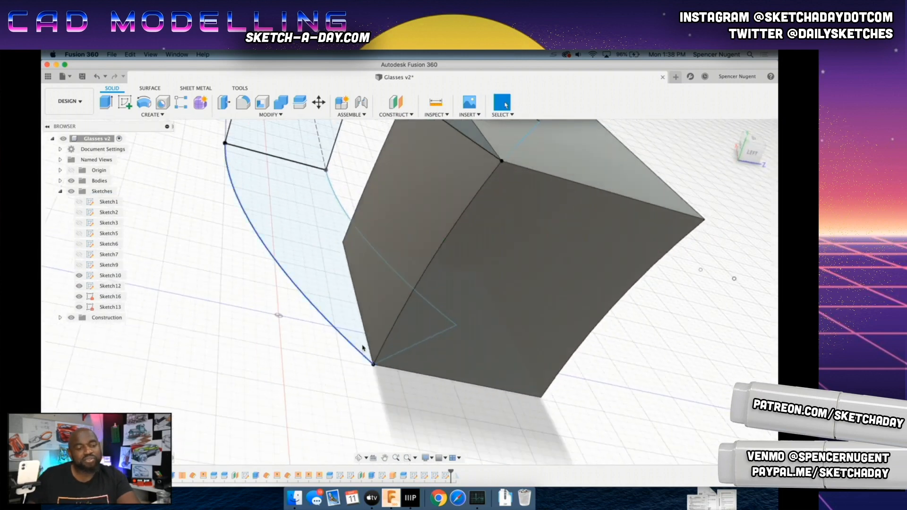
scroll(363, 350, down, 3)
scroll(289, 358, down, 4)
shift+middle_drag(244, 380, 253, 399)
scroll(261, 294, up, 2)
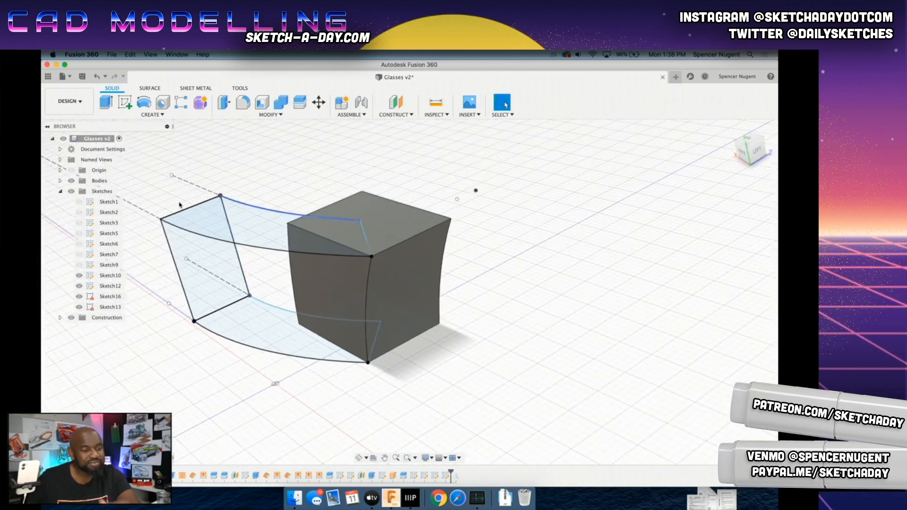
click(150, 88)
click(143, 115)
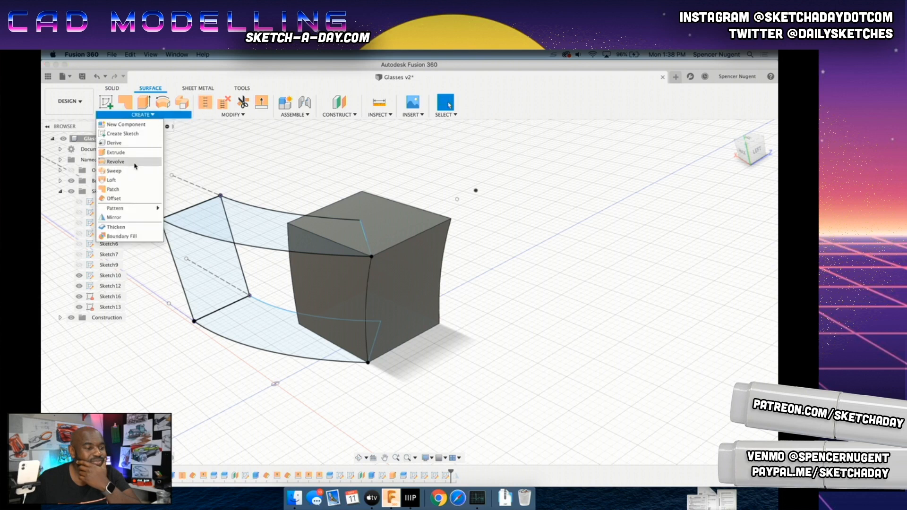
click(118, 182)
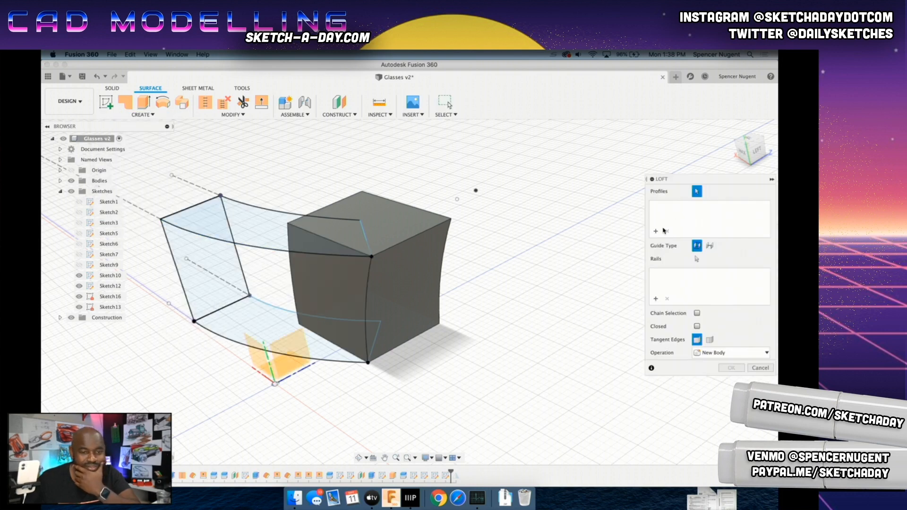
click(263, 252)
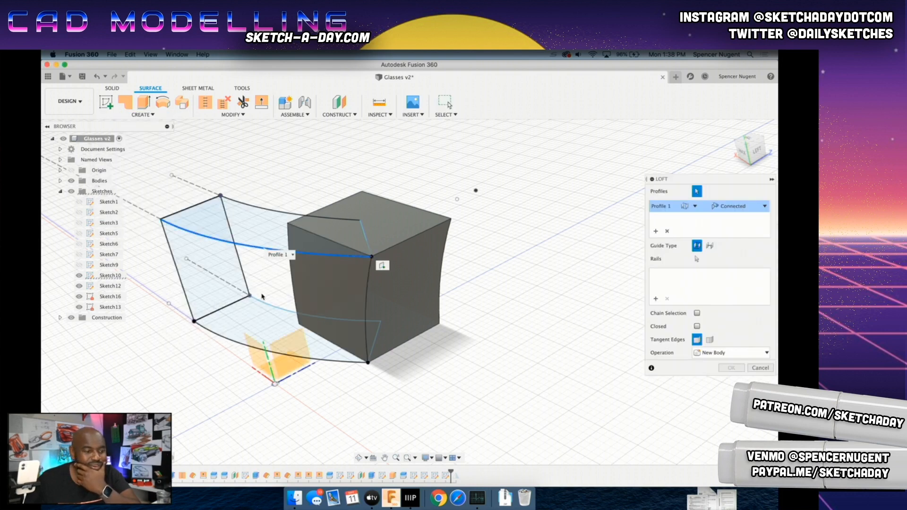
click(284, 355)
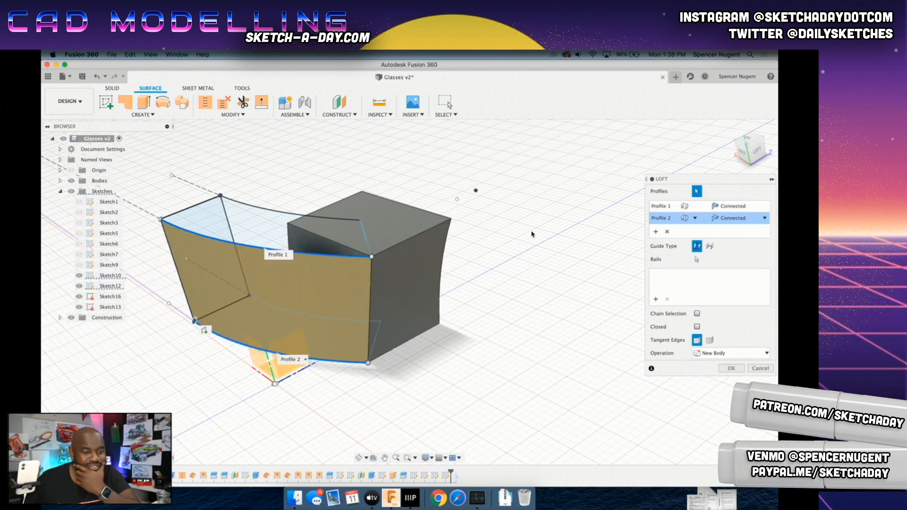
Step: Add the block's curved edge between the two outer arcs as a rail and finish the surface loft as a new body
click(655, 299)
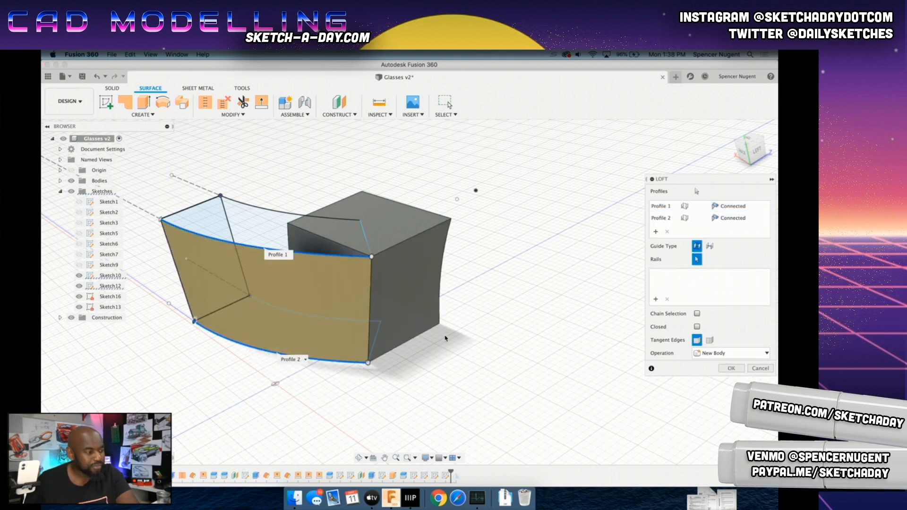
shift+middle_drag(431, 418, 348, 406)
scroll(366, 316, up, 4)
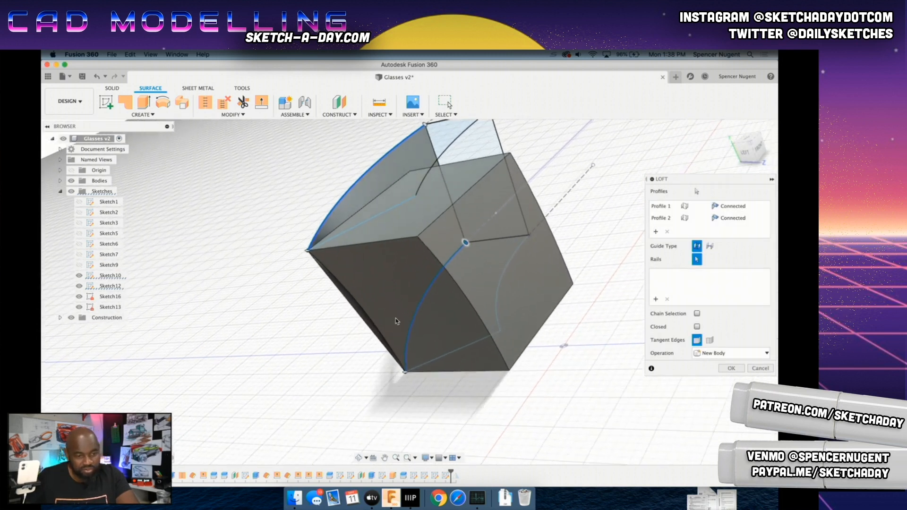
click(366, 315)
shift+middle_drag(366, 316, 286, 389)
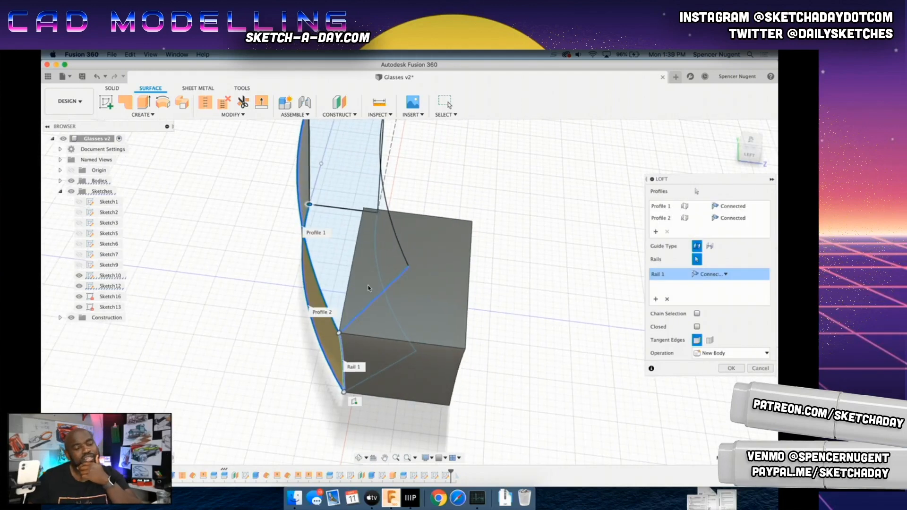
click(729, 368)
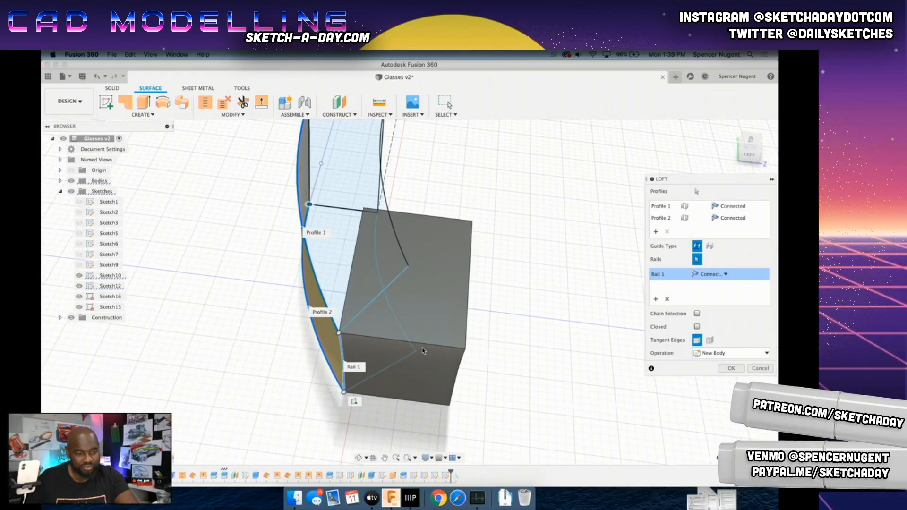
scroll(513, 349, up, 1)
click(739, 370)
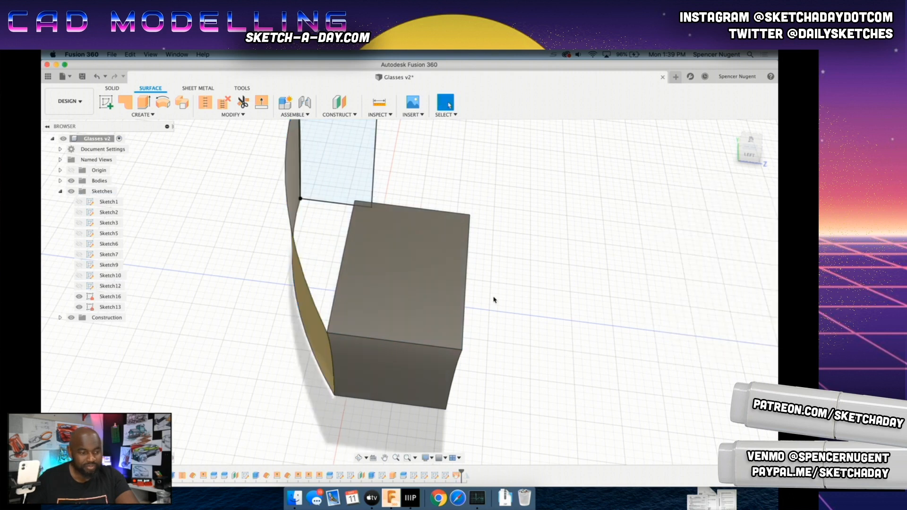
Step: Edit the surface loft to add the end rectangle's outer line as a second rail
shift+middle_drag(419, 325, 279, 193)
click(235, 156)
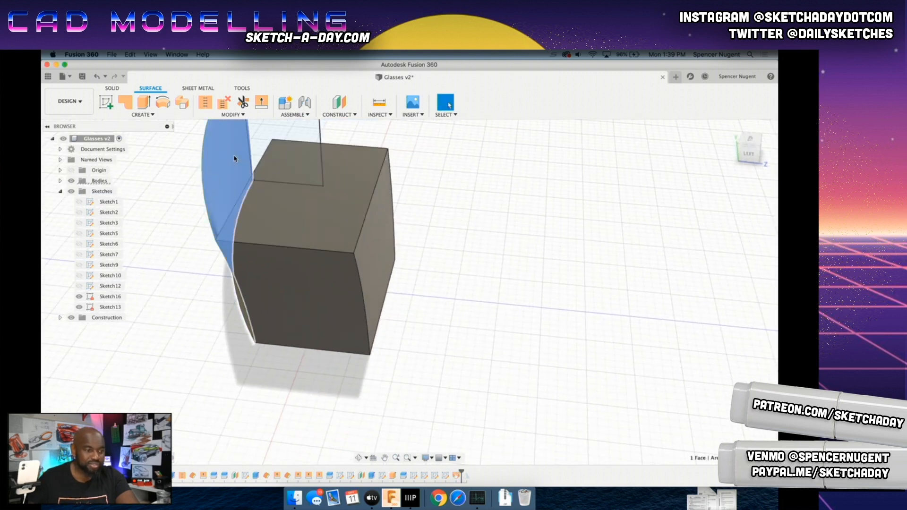
right_click(236, 155)
click(221, 211)
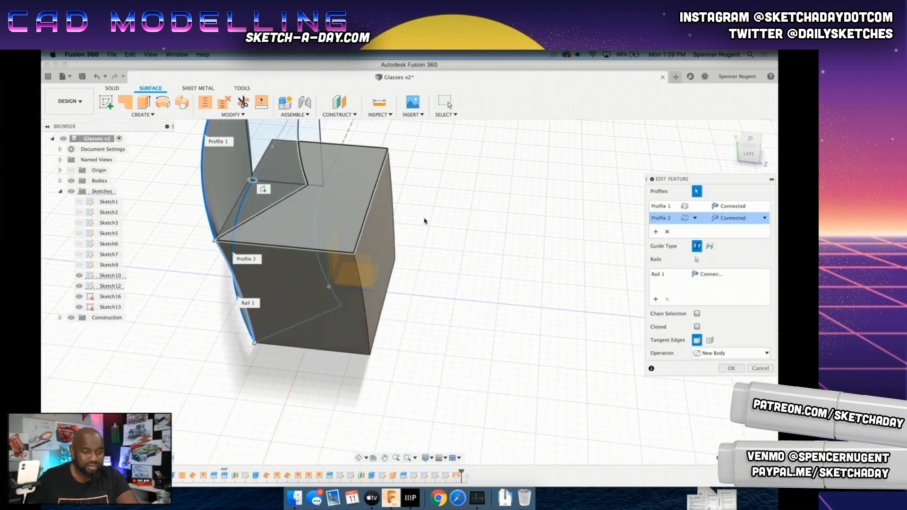
shift+middle_drag(203, 224, 310, 326)
scroll(410, 282, up, 5)
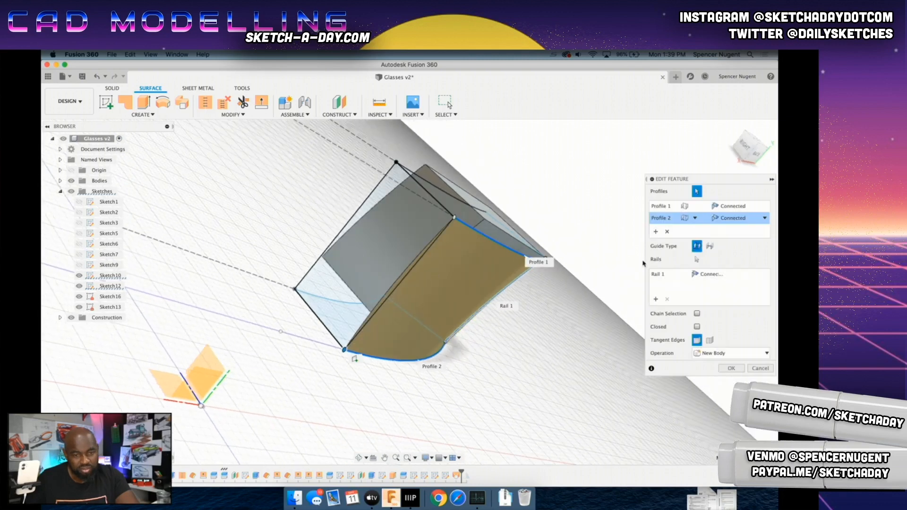
click(423, 275)
shift+middle_drag(594, 310, 506, 350)
click(731, 370)
scroll(501, 209, down, 5)
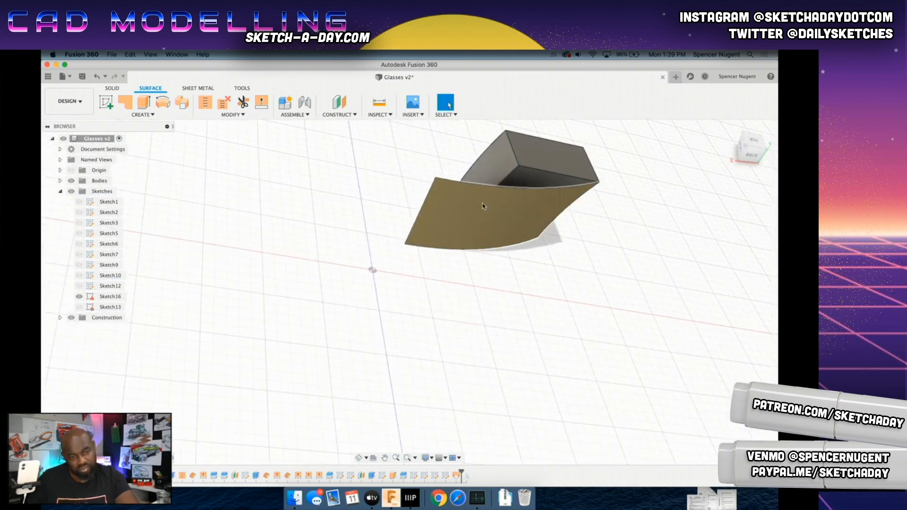
scroll(474, 205, up, 4)
scroll(504, 201, down, 1)
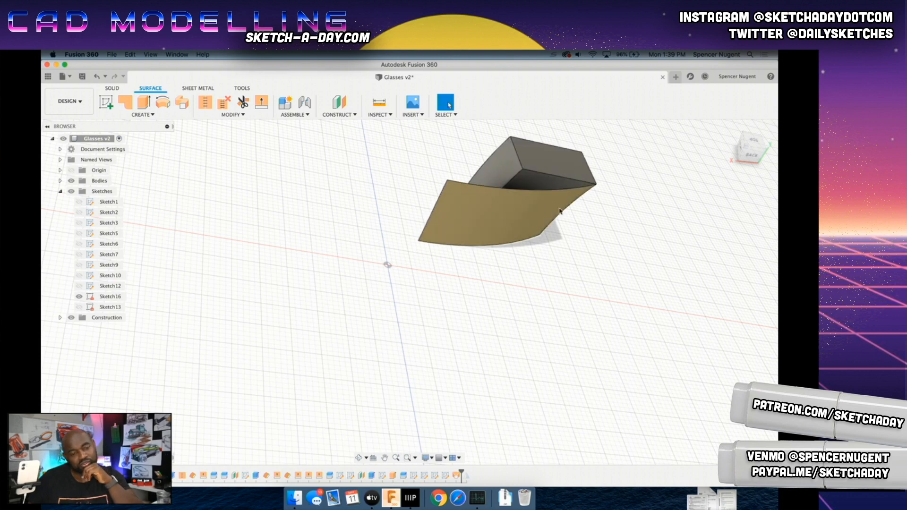
scroll(568, 210, down, 2)
scroll(581, 205, up, 4)
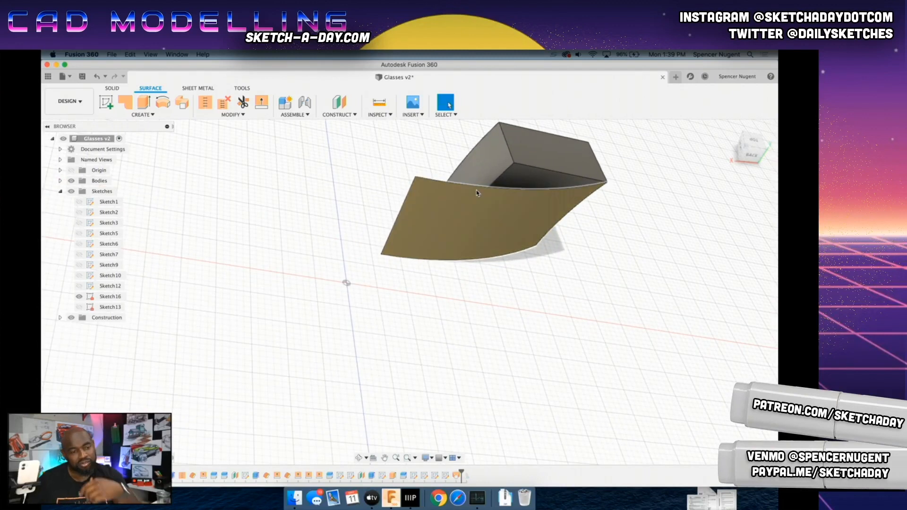
scroll(186, 360, up, 1)
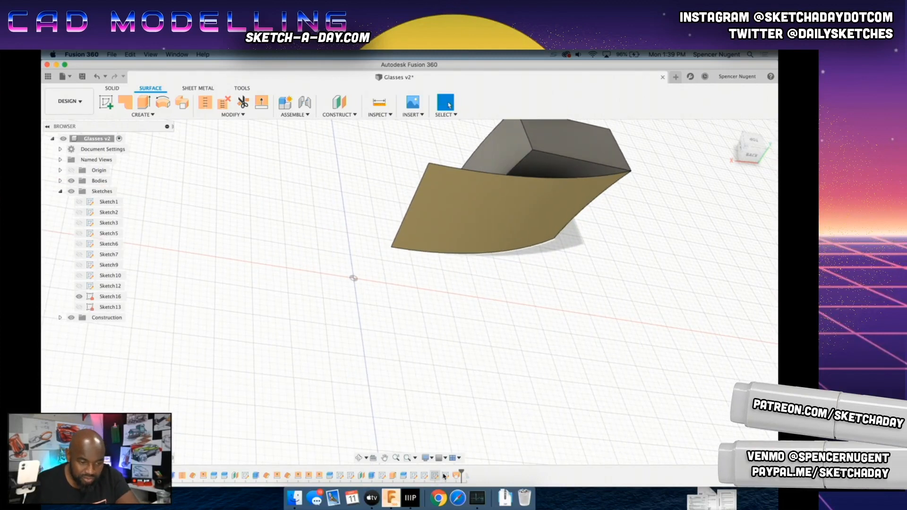
Step: Show Sketch13, Sketch12 and Sketch10 alongside the lofted surface
click(80, 308)
mouse_move(496, 199)
shift+middle_down()
mouse_move(320, 249)
mouse_move(240, 251)
shift+middle_up()
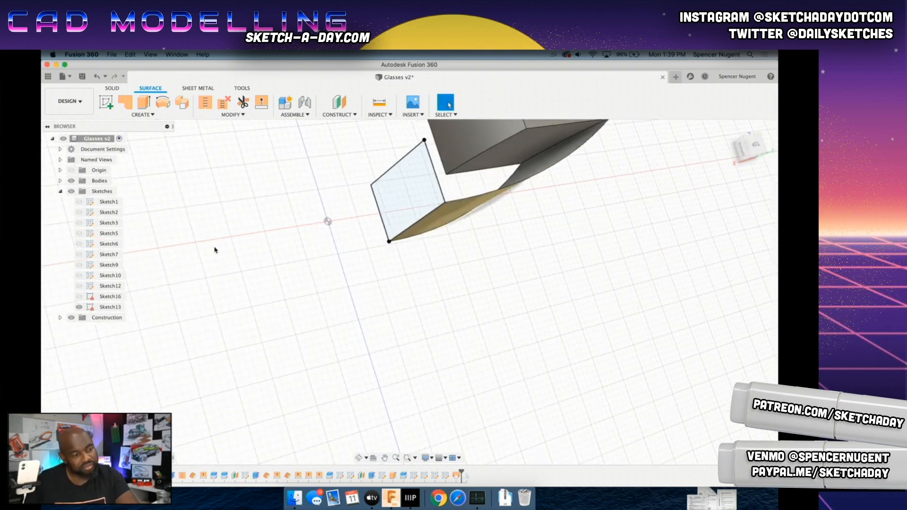
click(79, 286)
shift+middle_drag(499, 247, 145, 305)
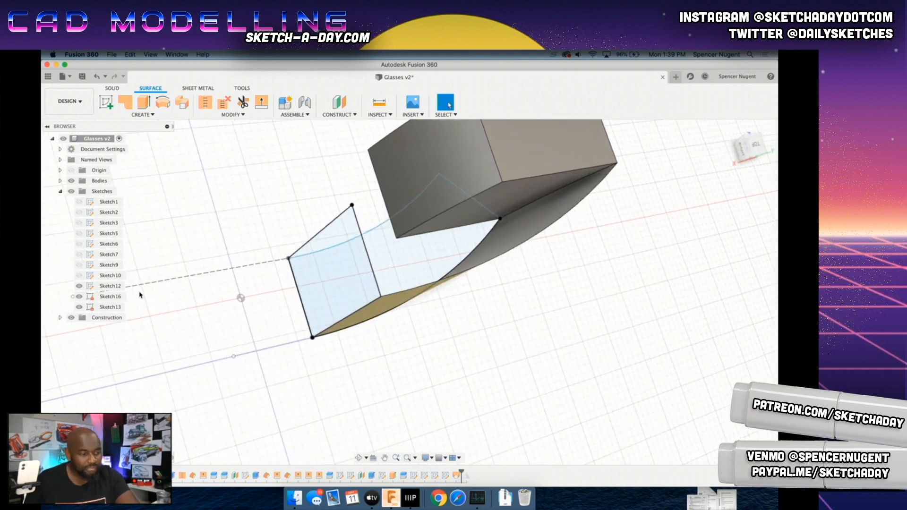
click(79, 276)
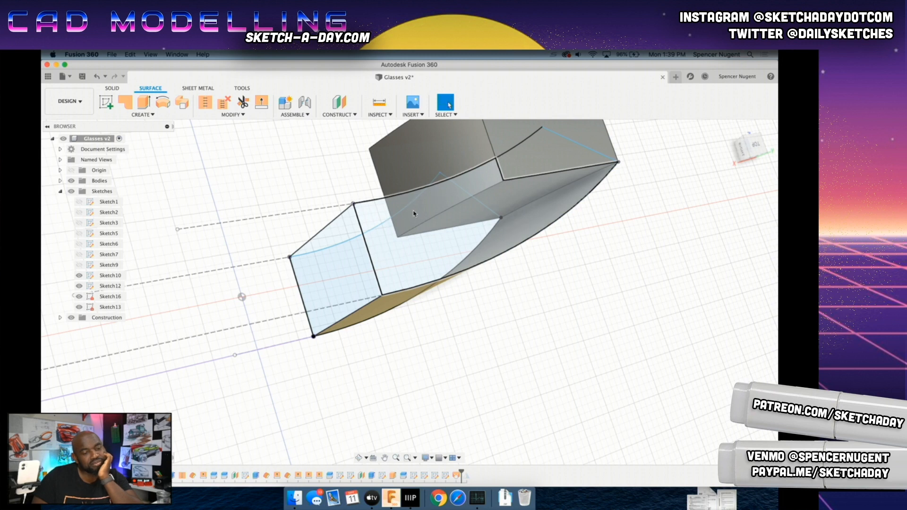
Step: Extrude the upper curved profile of Sketch10 to the end rectangle's far corner point and join it to the block
click(357, 222)
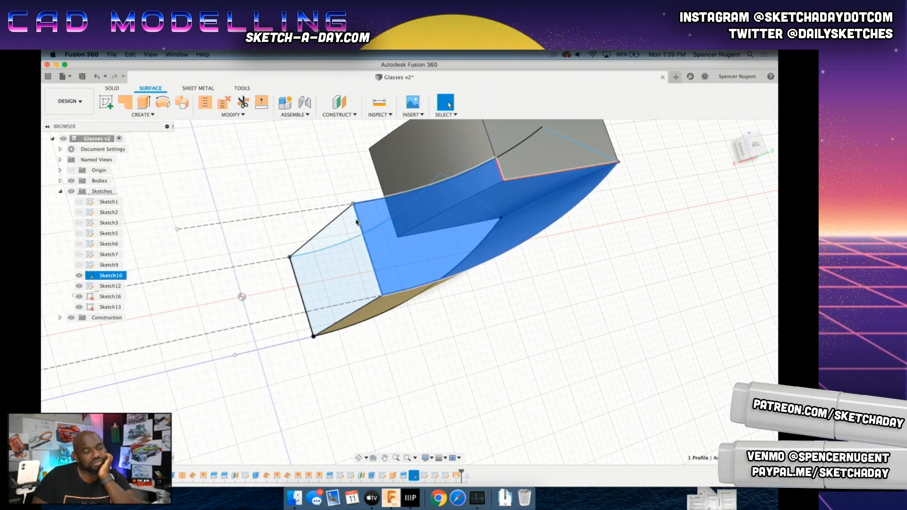
click(112, 88)
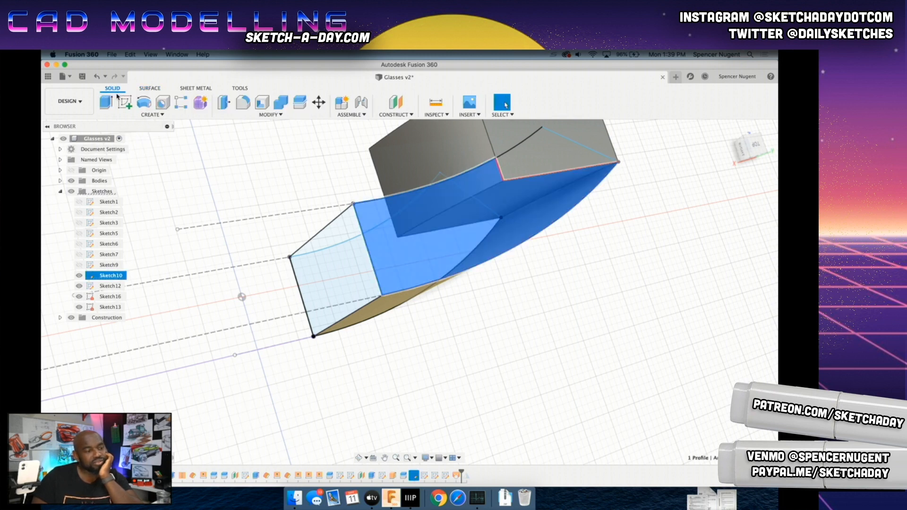
key(e)
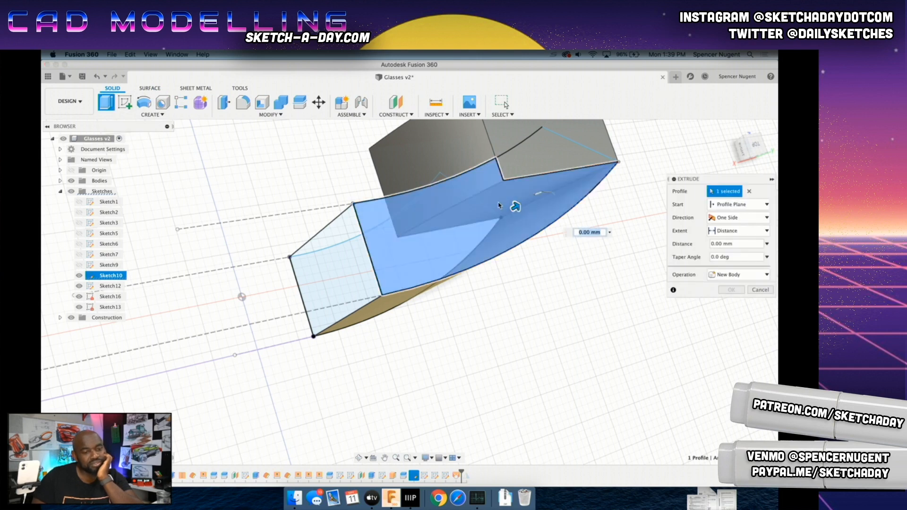
drag(516, 204, 475, 230)
click(722, 231)
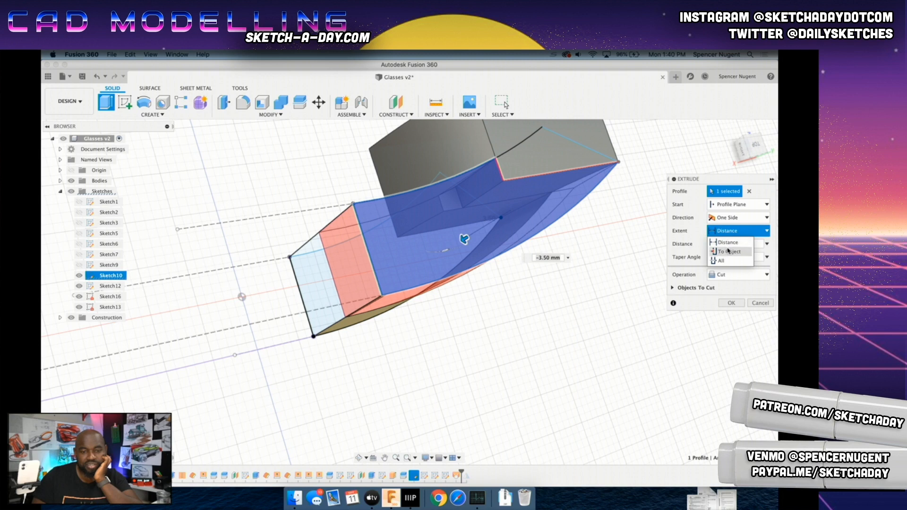
click(729, 252)
click(290, 258)
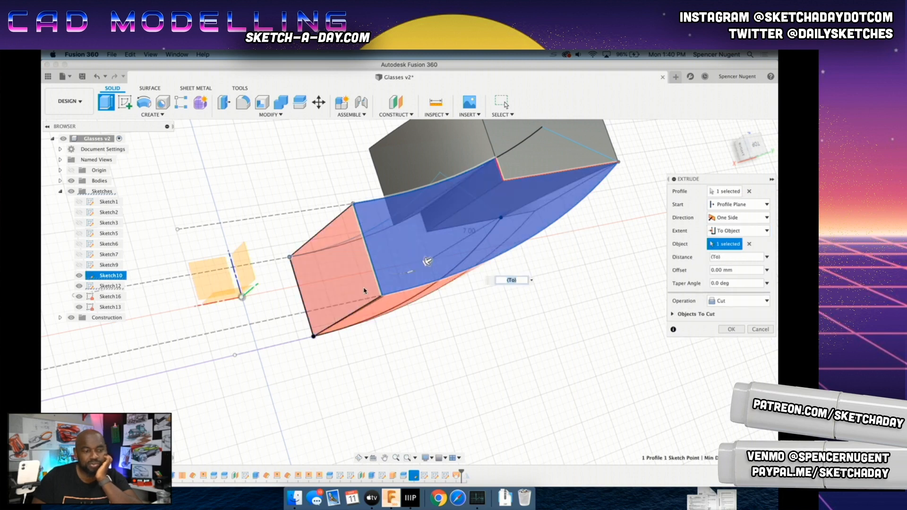
click(725, 302)
click(722, 313)
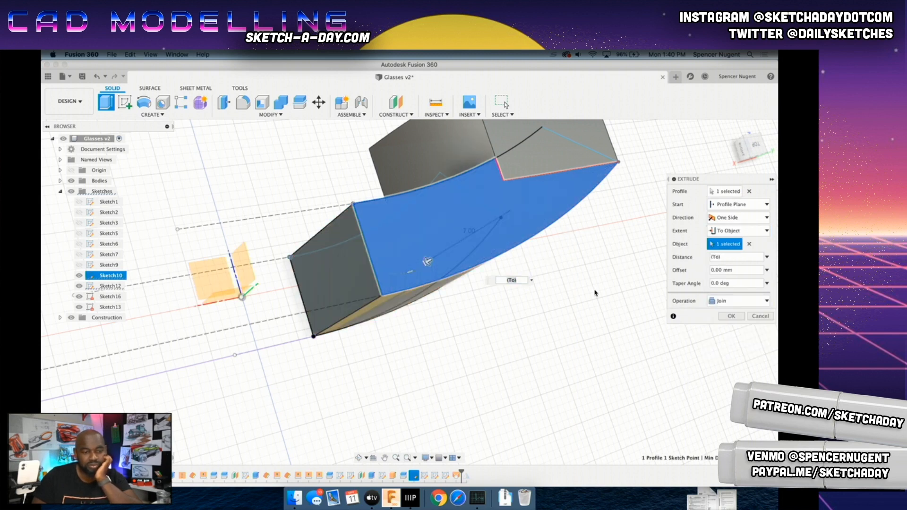
click(731, 316)
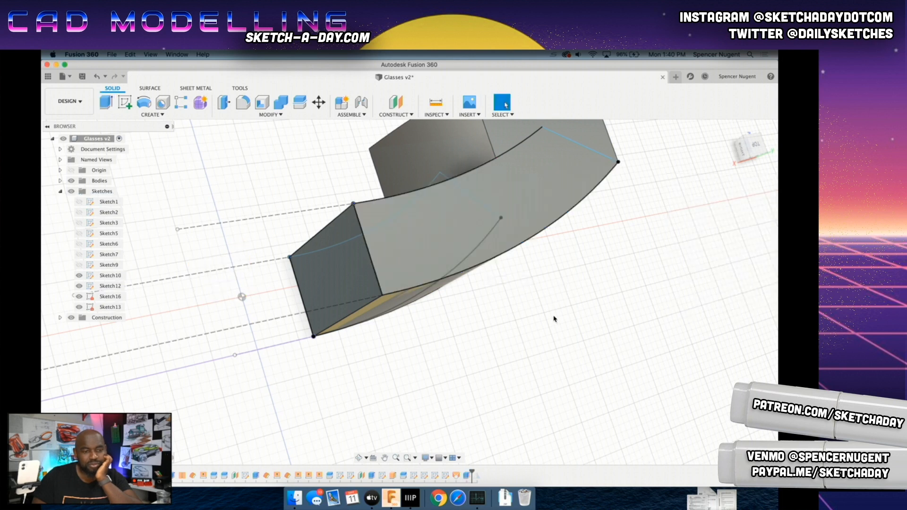
Step: Examine the lofted surface against the outer side of the extruded part, with the loft feature highlighted
shift+middle_drag(536, 360, 319, 369)
click(456, 477)
scroll(495, 421, down, 5)
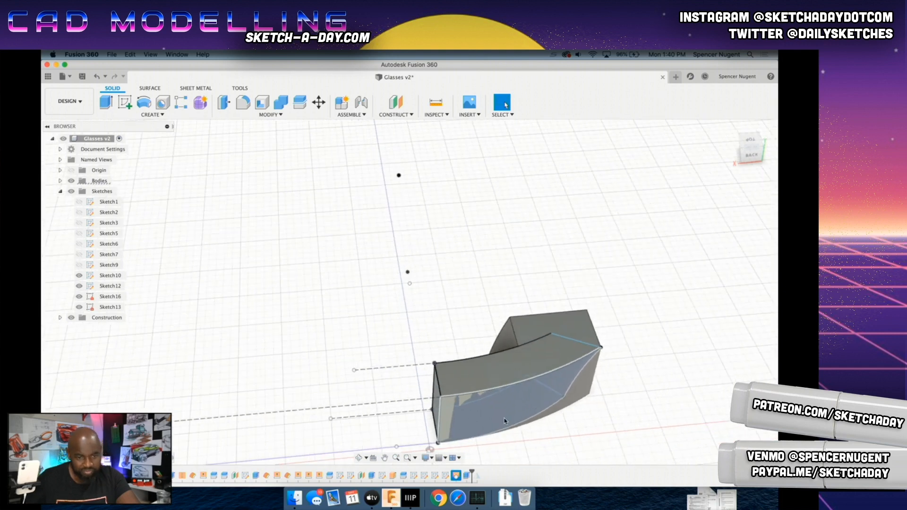
shift+middle_drag(554, 395, 448, 393)
scroll(450, 334, up, 3)
click(362, 322)
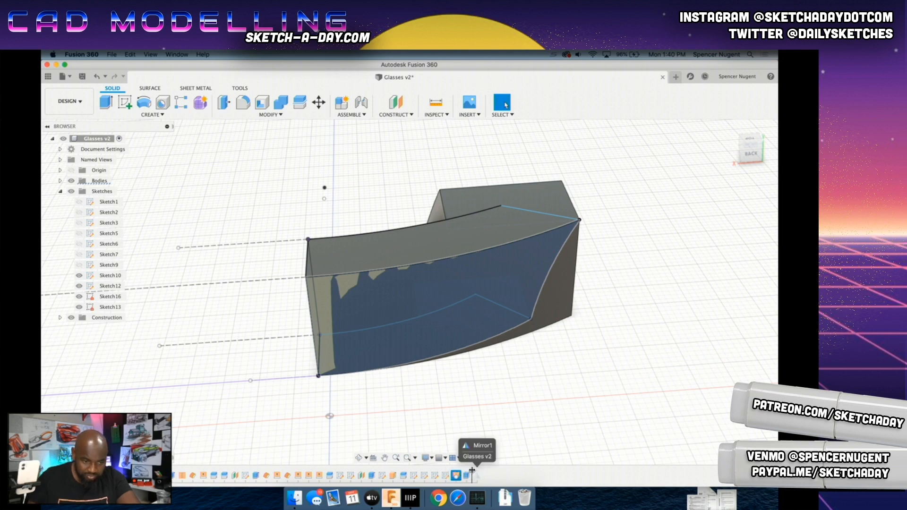
drag(464, 469, 469, 471)
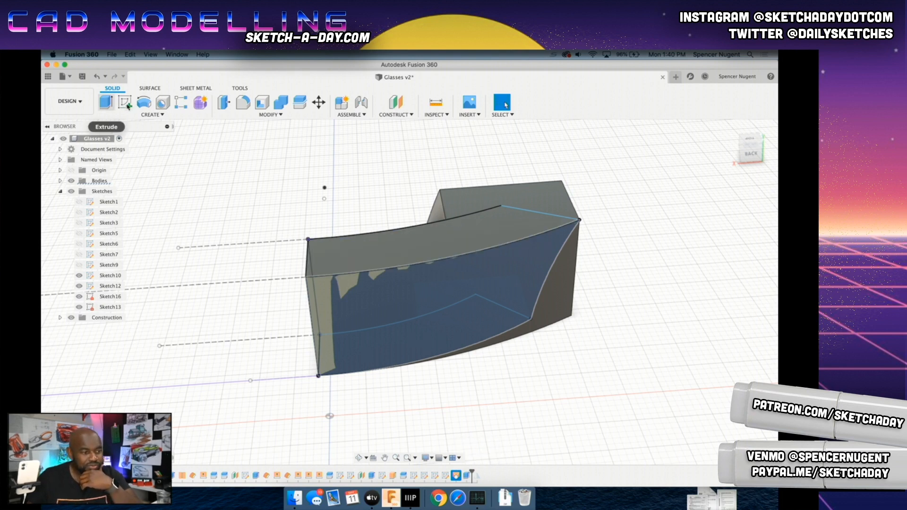
Step: Split the joined body using the lofted surface Body20 as the splitting tool, with tool extension turned off
click(151, 88)
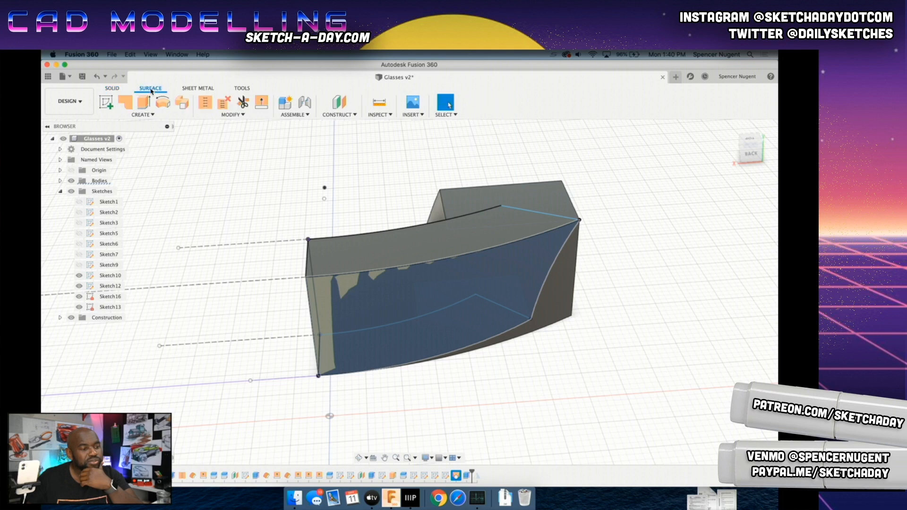
click(231, 114)
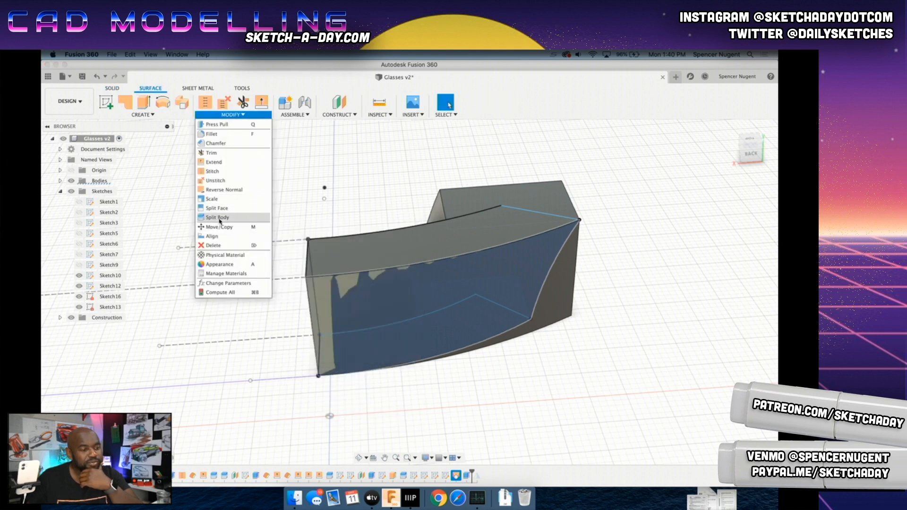
click(219, 217)
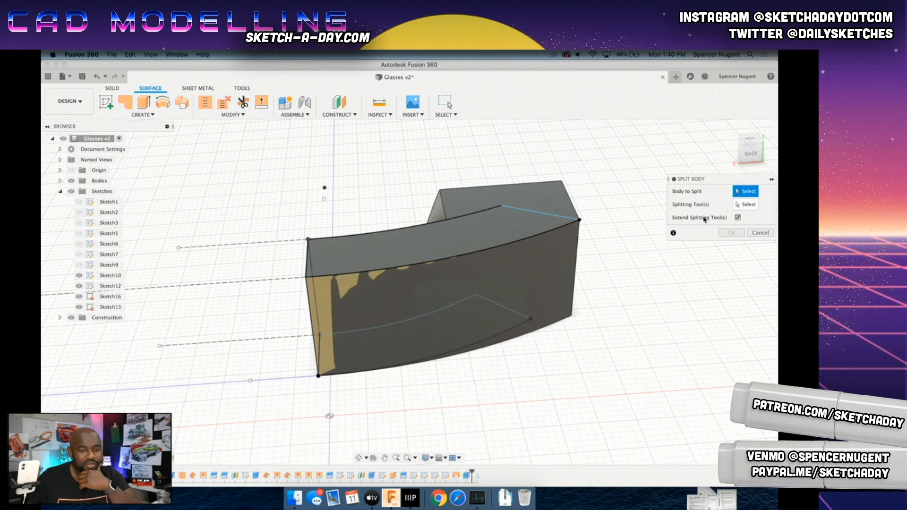
click(563, 246)
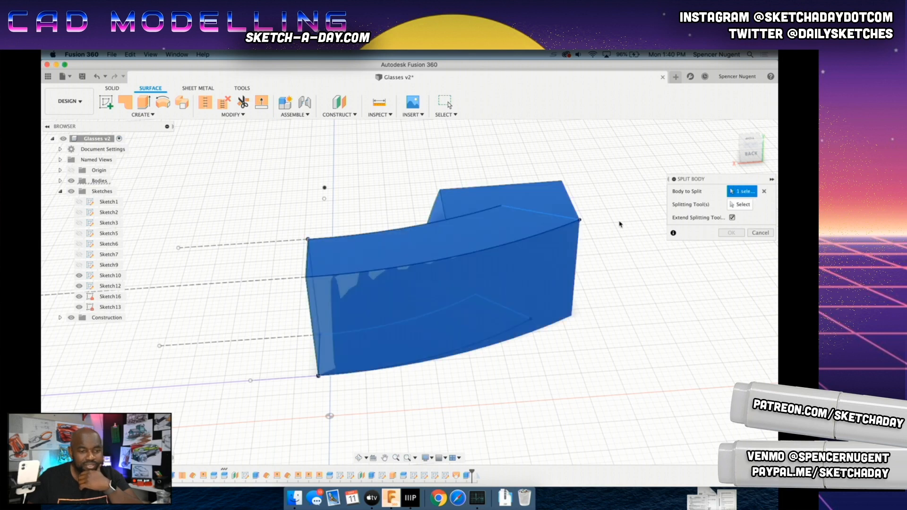
click(733, 205)
click(521, 298)
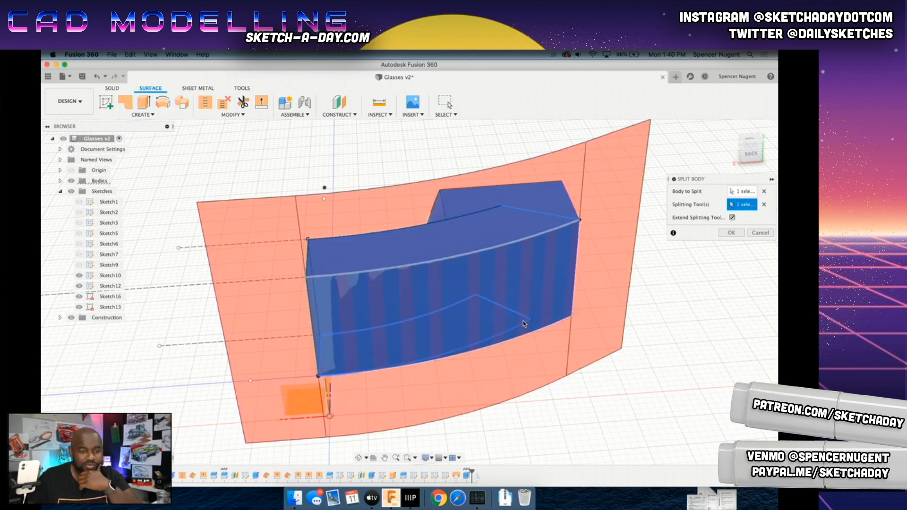
click(543, 304)
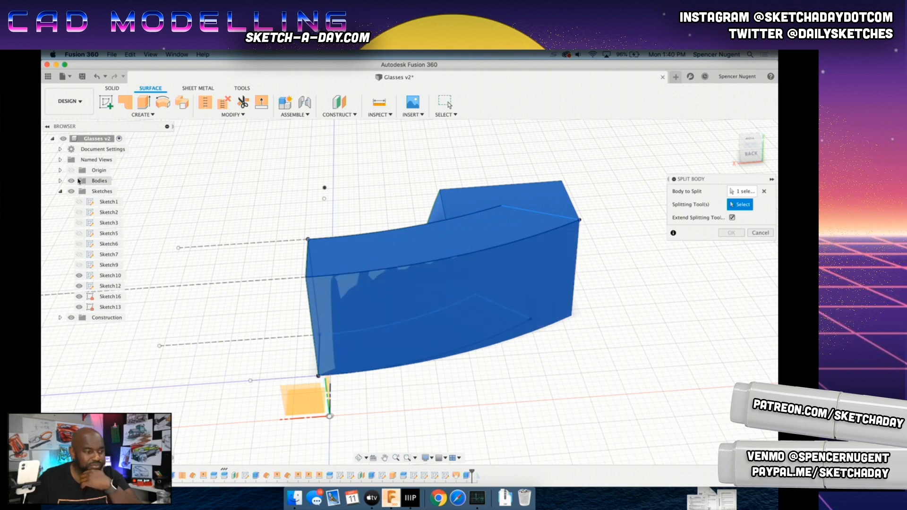
click(60, 181)
click(101, 307)
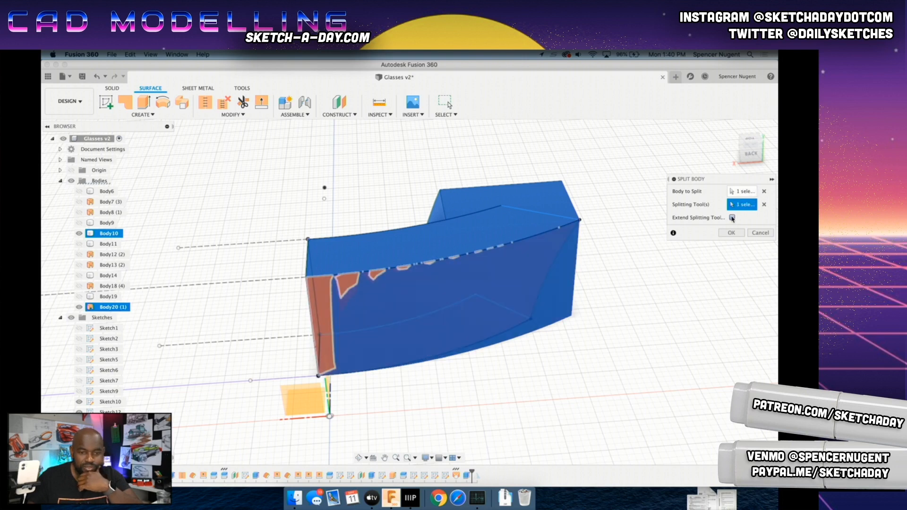
click(732, 218)
click(741, 234)
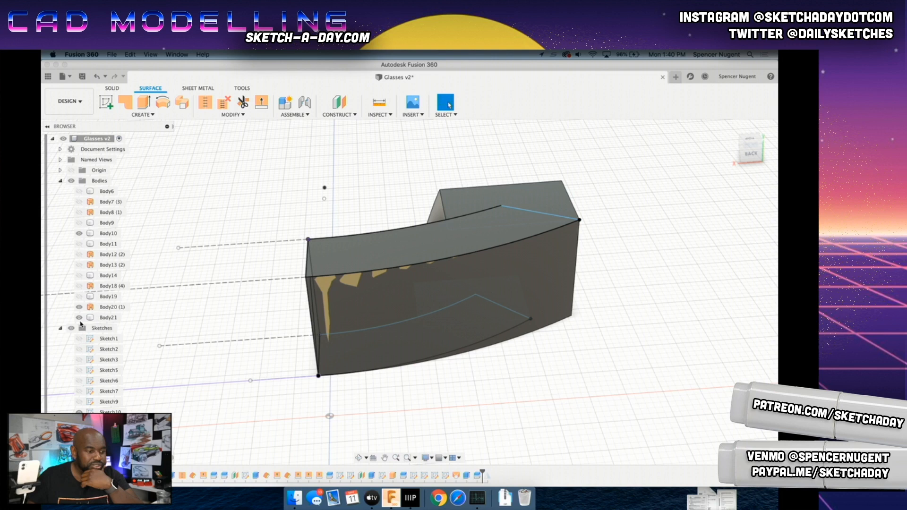
Step: Hide Body10, the lofted surface Body20 and the visible sketches, keeping Body21 shown
click(79, 318)
click(79, 318)
click(79, 233)
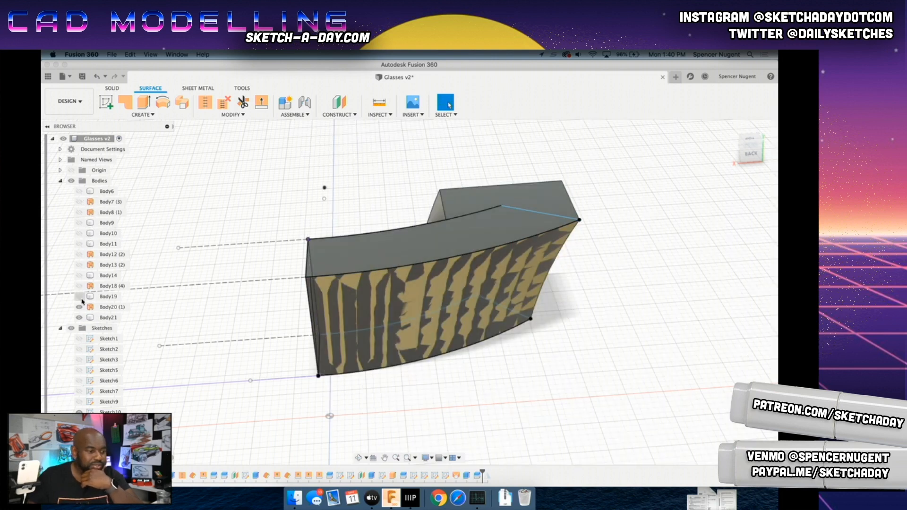
click(79, 307)
scroll(510, 378, down, 5)
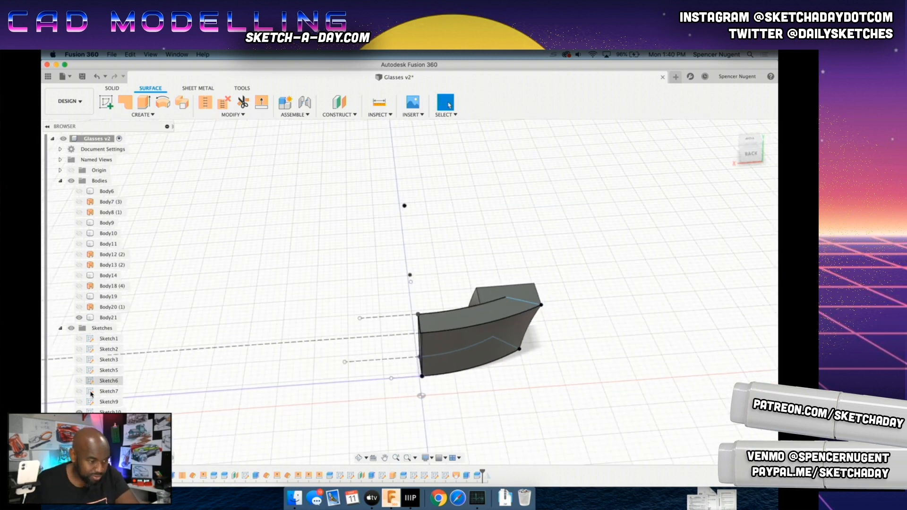
scroll(91, 403, down, 1)
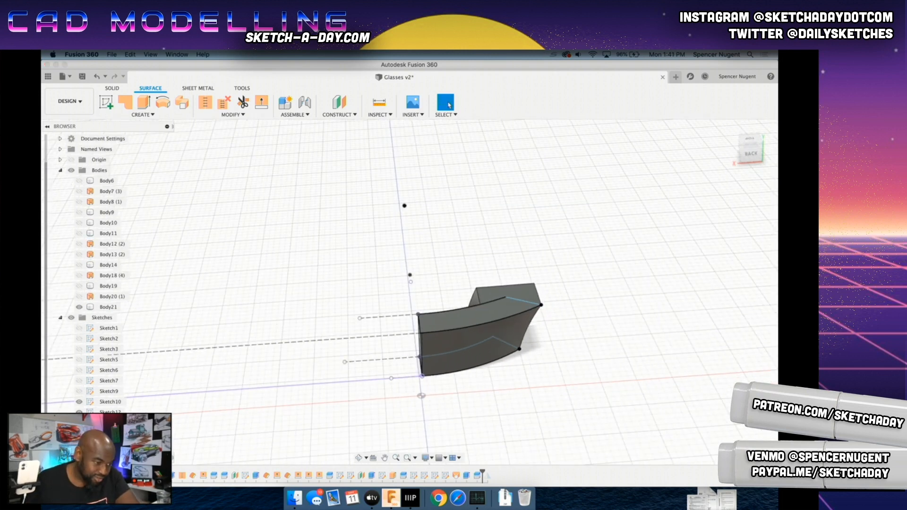
click(79, 402)
shift+middle_drag(457, 406, 397, 396)
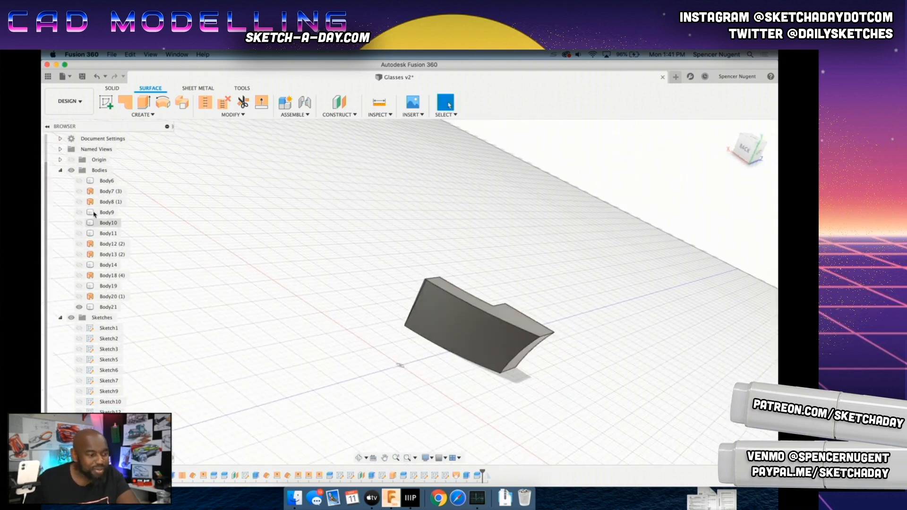
Step: Check the hidden bodies and show Body19, the lens frame with its temple, together with Body21
click(79, 181)
click(79, 181)
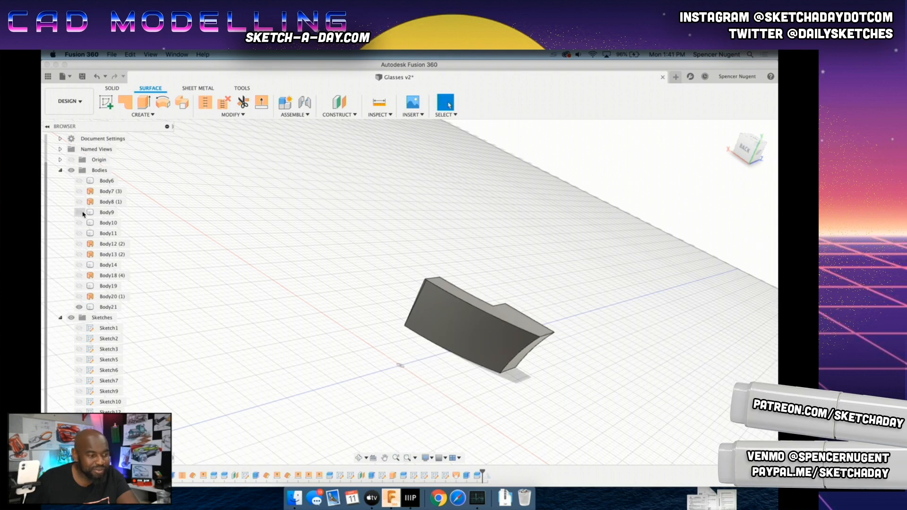
click(79, 235)
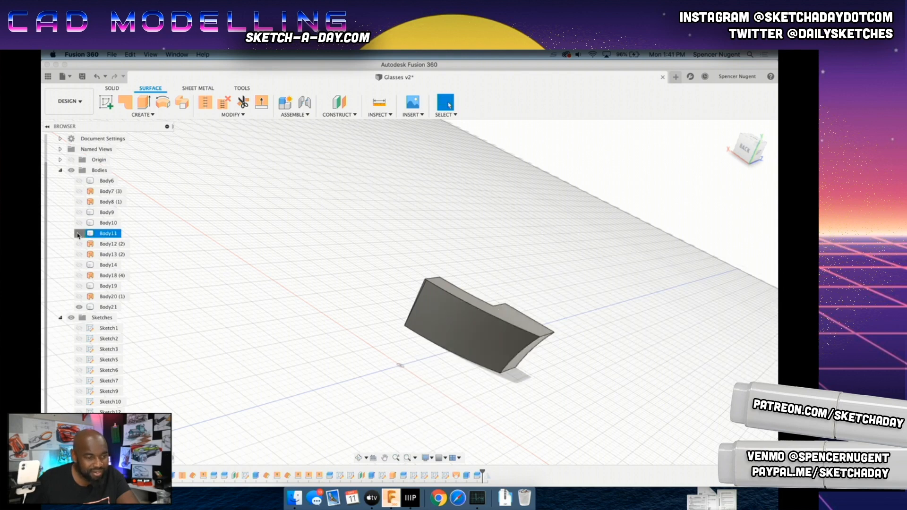
click(79, 265)
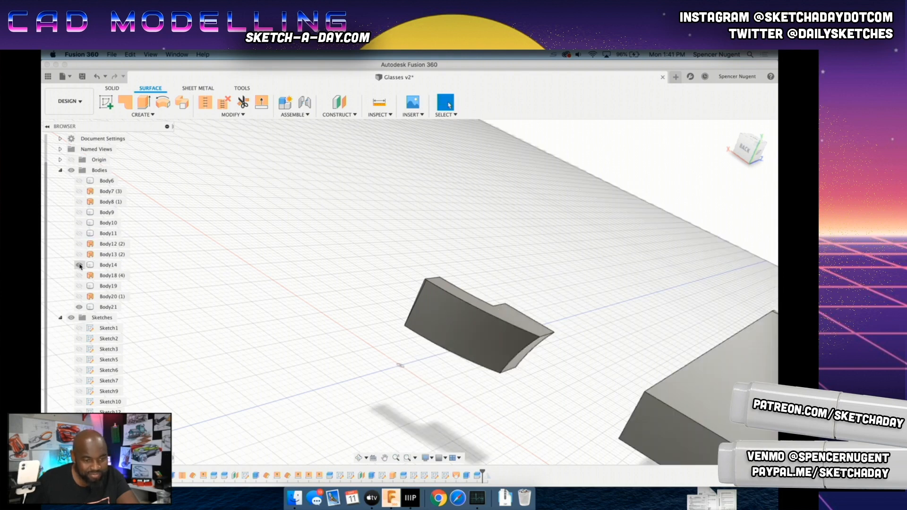
click(80, 265)
click(79, 286)
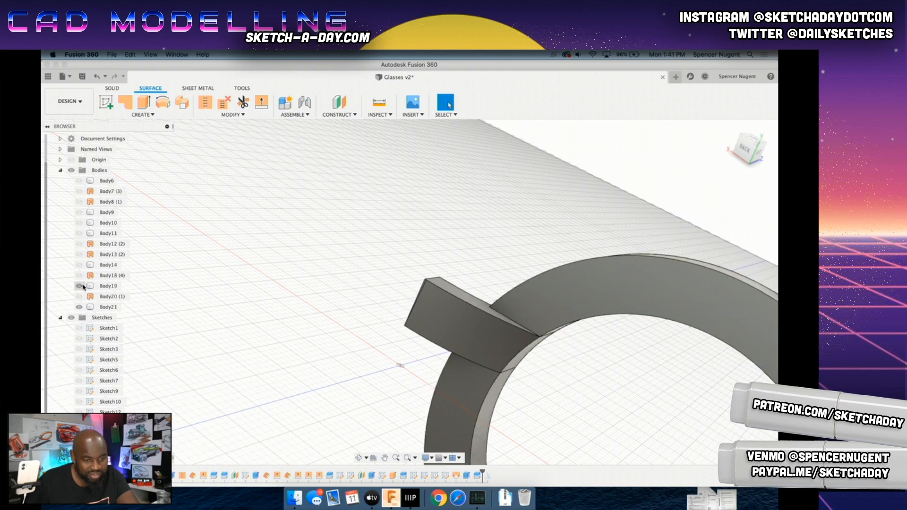
click(496, 344)
shift+middle_drag(496, 344, 290, 443)
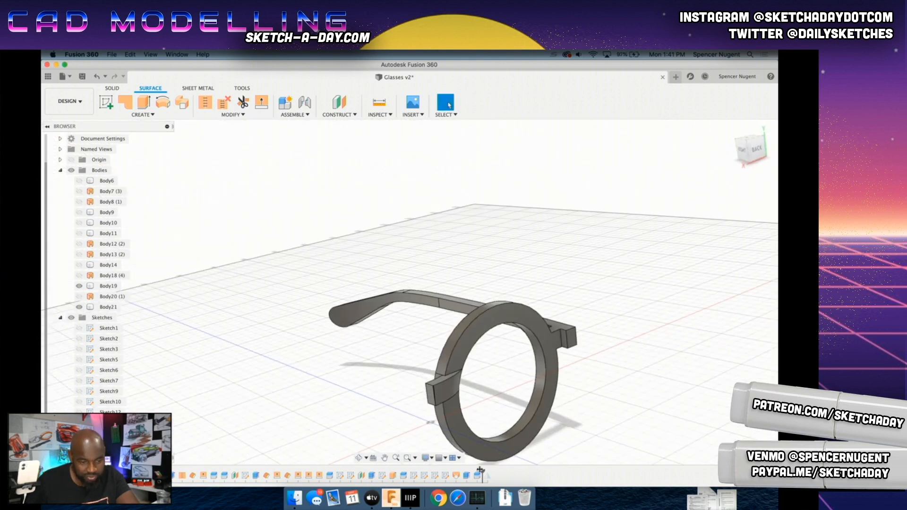
Step: Roll the timeline forward past Mirror1 and examine the centre seam where the two bridge halves meet
drag(490, 473, 493, 473)
scroll(486, 411, down, 2)
mouse_move(486, 411)
shift+middle_down()
mouse_move(412, 398)
mouse_move(362, 362)
mouse_move(331, 394)
shift+middle_up()
scroll(412, 398, up, 3)
scroll(411, 398, up, 8)
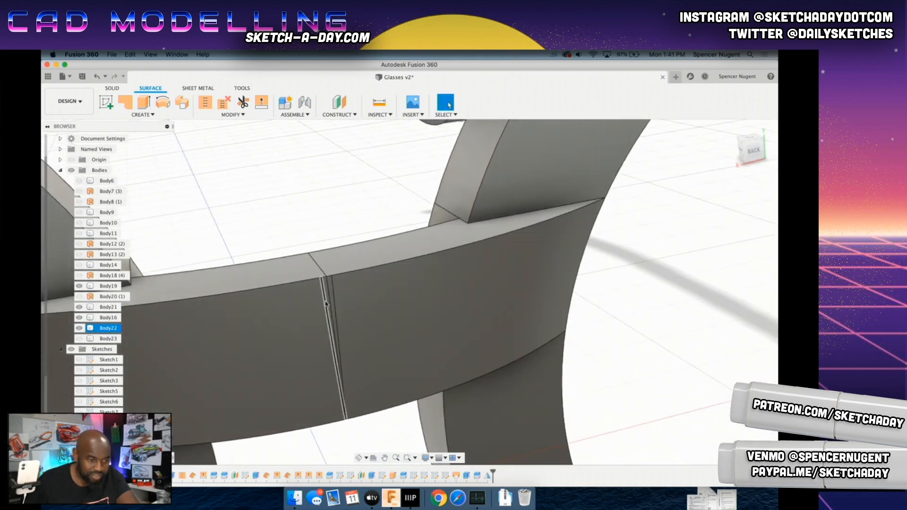
scroll(466, 378, down, 10)
shift+middle_drag(466, 378, 485, 388)
scroll(537, 308, up, 8)
shift+middle_drag(569, 330, 636, 313)
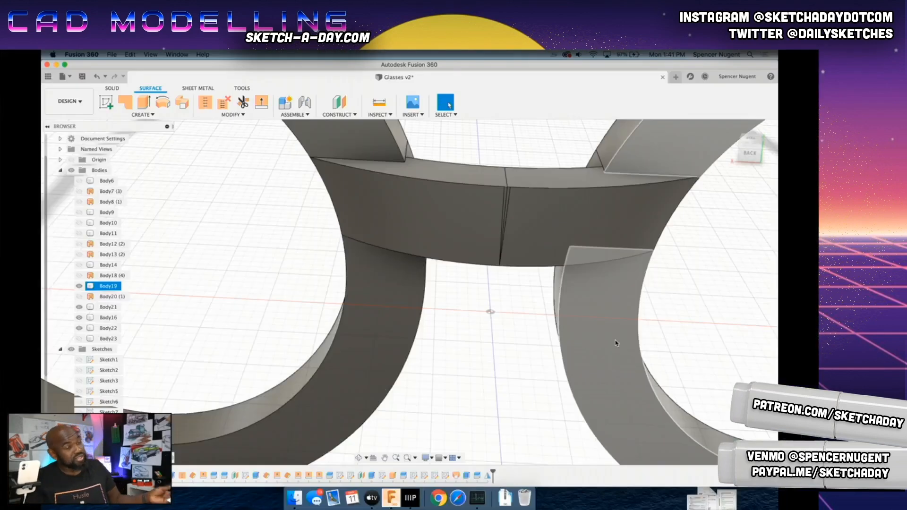
Step: Examine the corner where the temple meets the outer side of the lens frame
scroll(616, 343, down, 10)
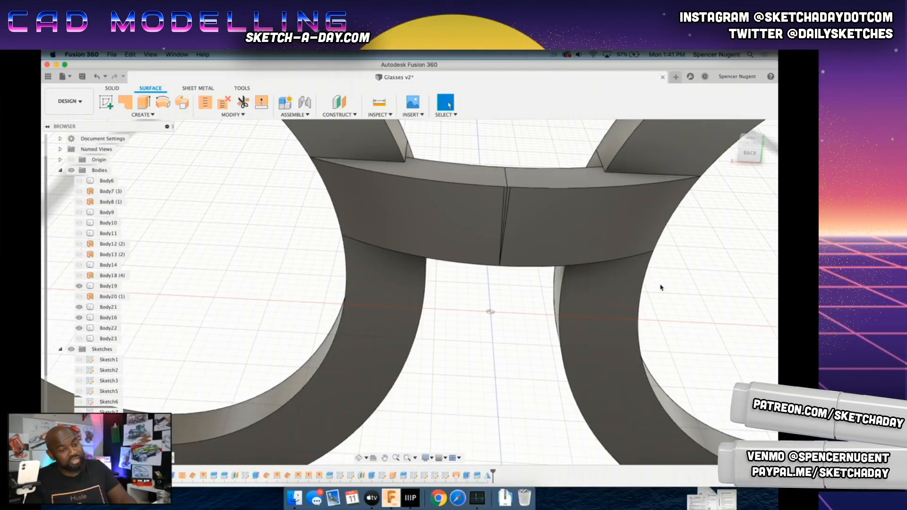
shift+middle_drag(596, 301, 528, 304)
scroll(426, 282, up, 5)
scroll(425, 282, up, 6)
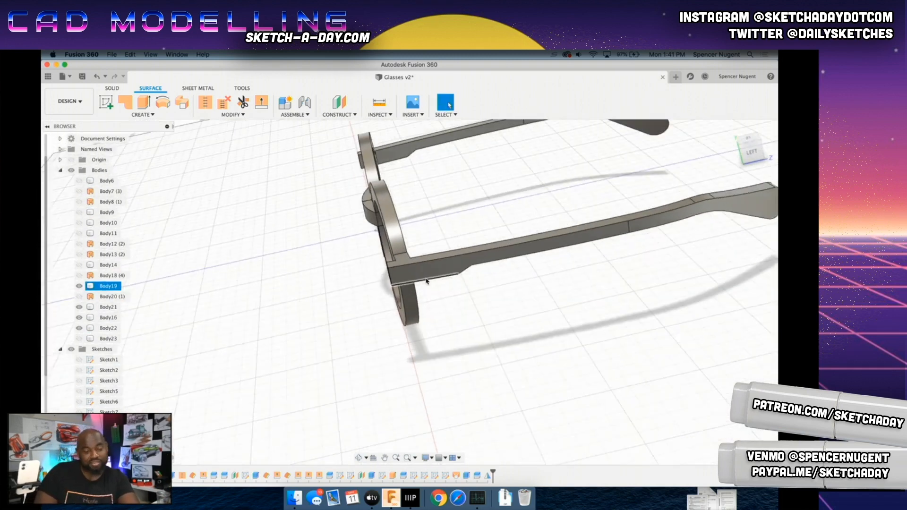
click(394, 232)
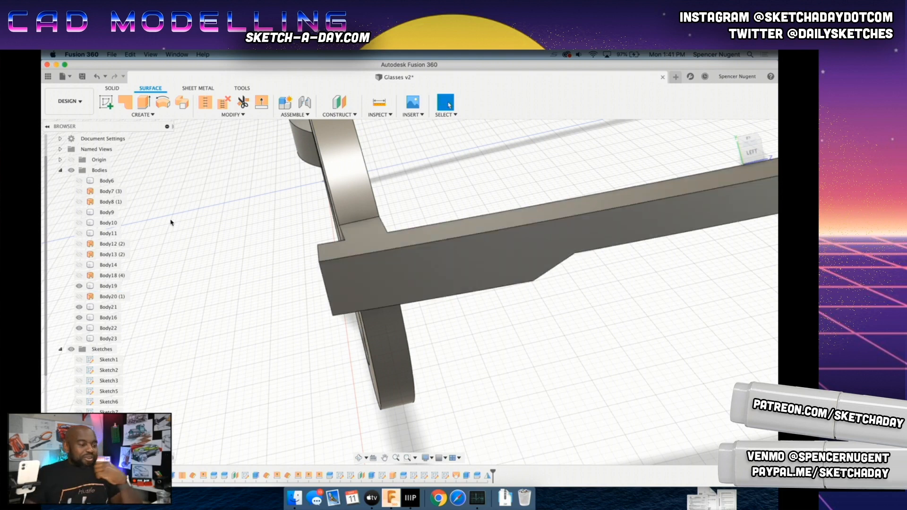
Step: Roll the timeline back before Mirror1, compare the construction planes and start a new sketch on Plane2
drag(491, 472, 482, 473)
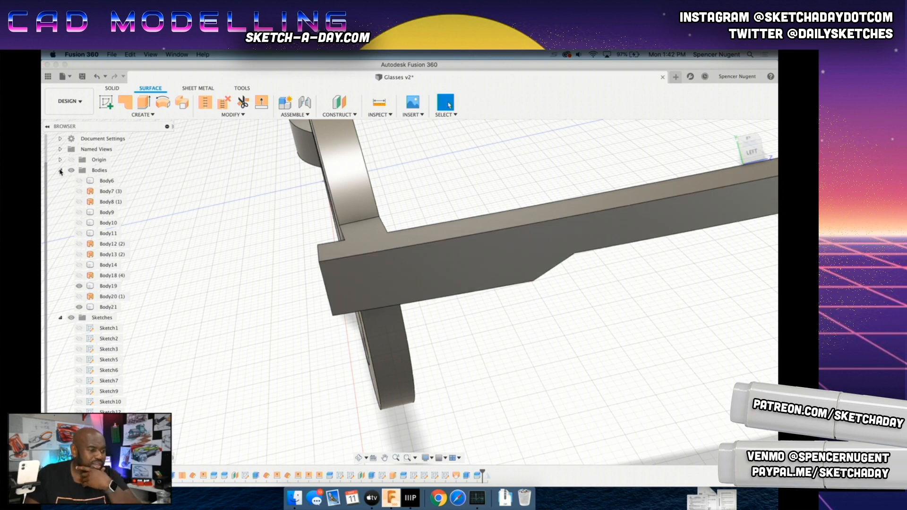
click(60, 170)
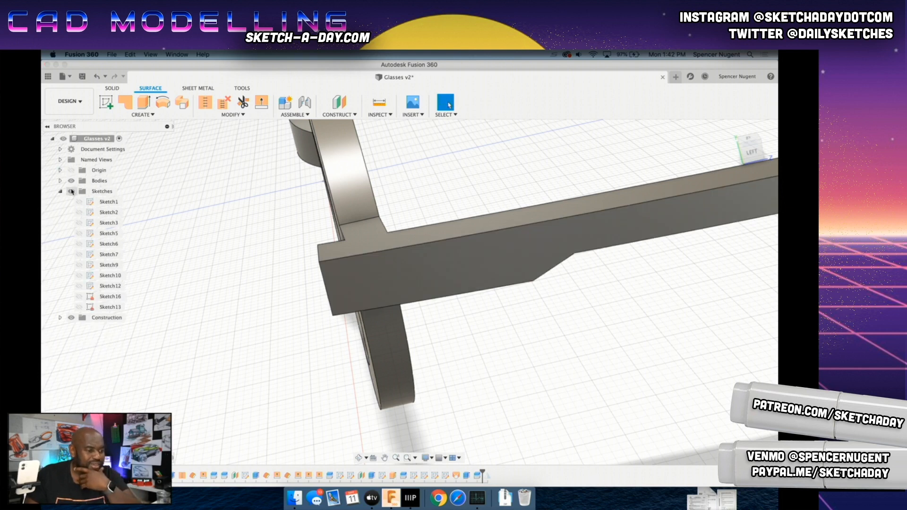
click(60, 191)
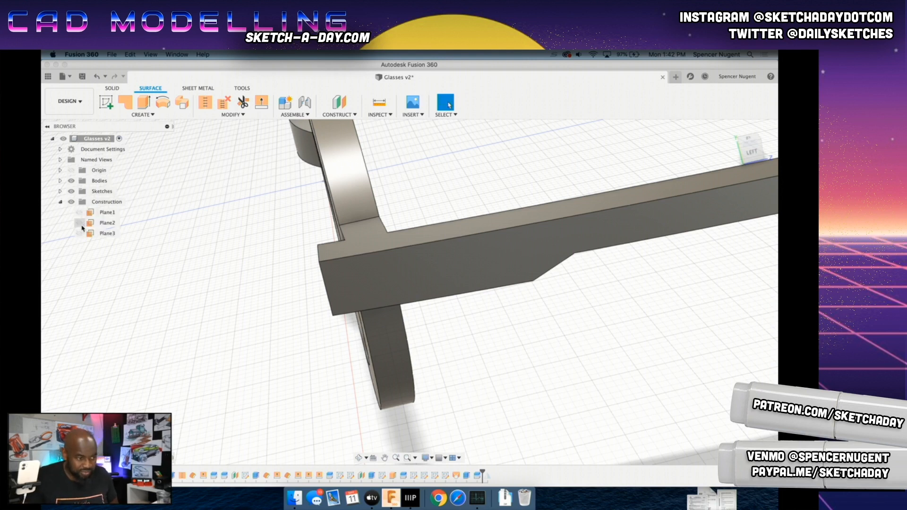
click(79, 234)
click(107, 234)
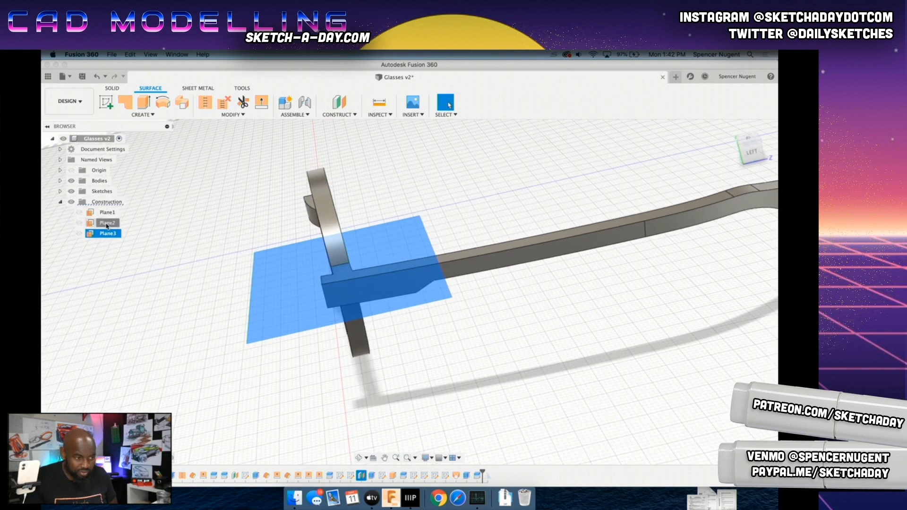
click(107, 225)
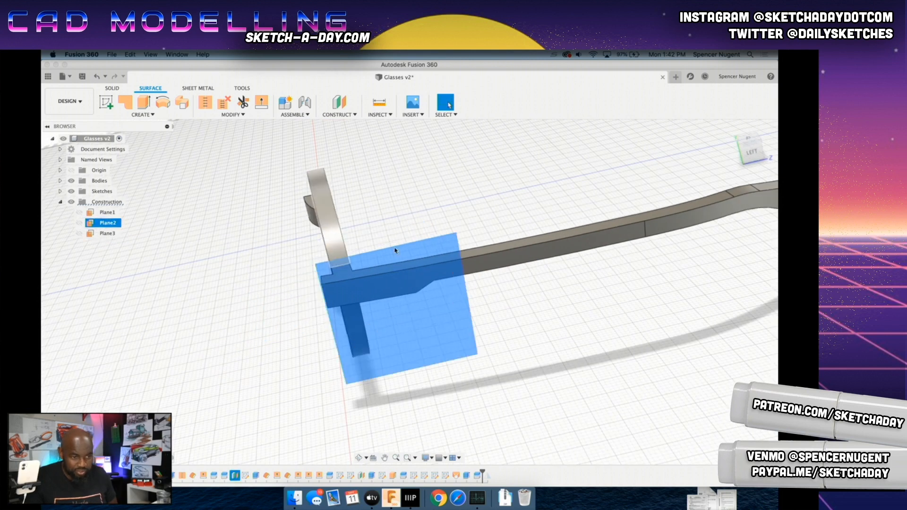
right_click(105, 222)
click(136, 242)
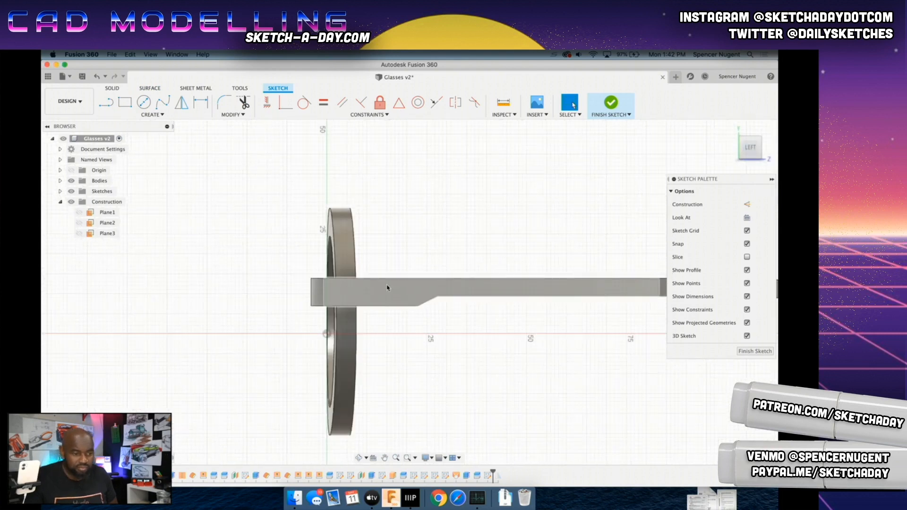
Step: Sketch an open stepped line across the temple just behind the lens frame, with a tab about 5 mm long and 3 mm high
scroll(362, 285, up, 2)
click(106, 102)
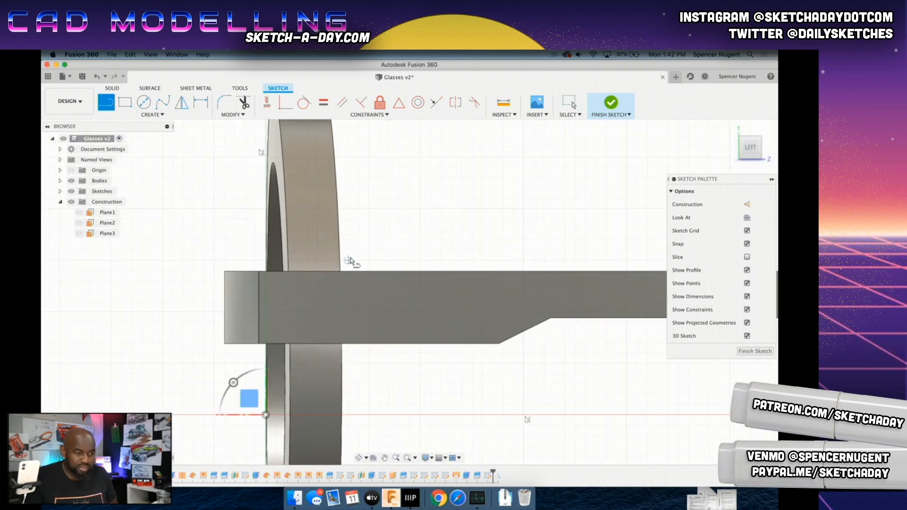
click(352, 291)
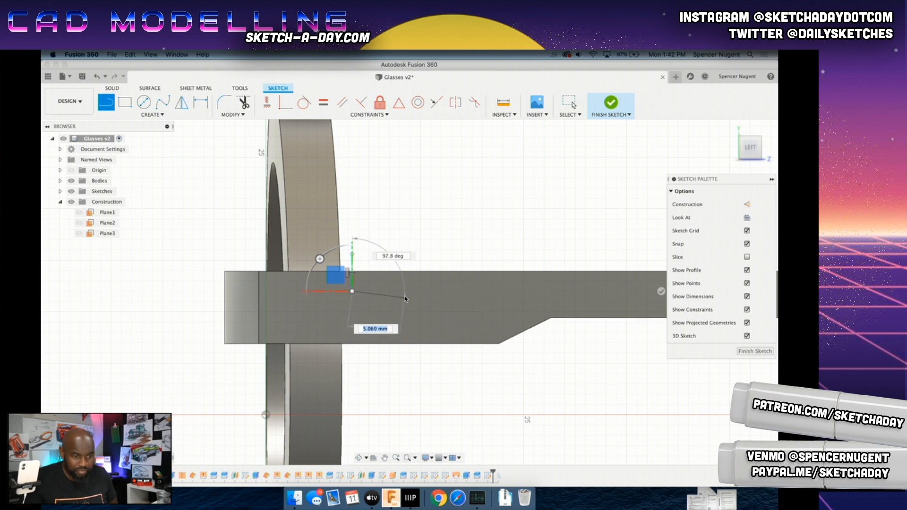
click(405, 292)
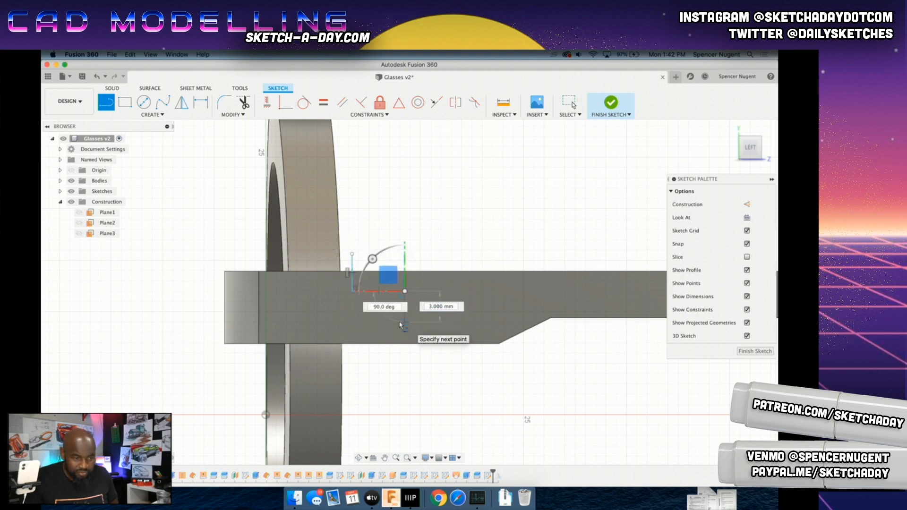
click(405, 322)
click(352, 323)
click(352, 359)
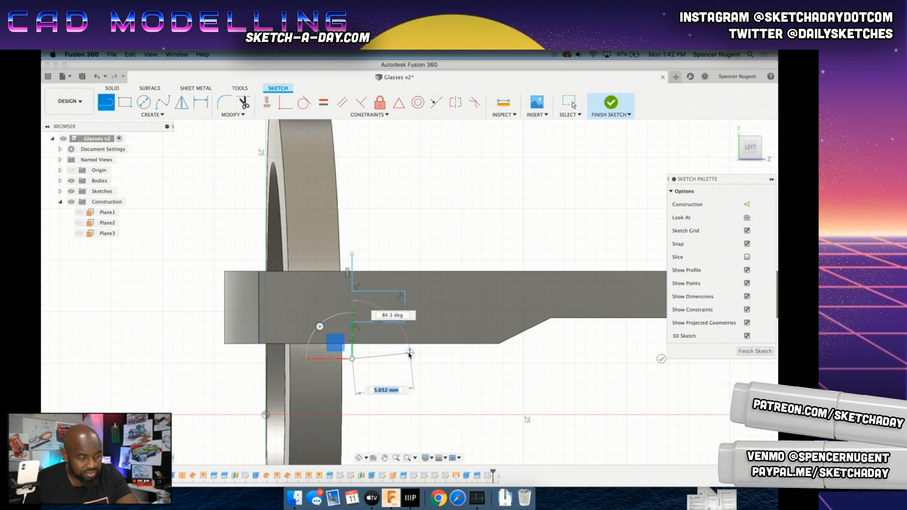
key(Escape)
Step: Extend the upper vertical line of the stepped profile farther above the temple's upper edge
scroll(367, 319, up, 5)
mouse_move(329, 182)
mouse_down()
mouse_move(331, 212)
mouse_move(338, 208)
mouse_up()
shift+click(341, 214)
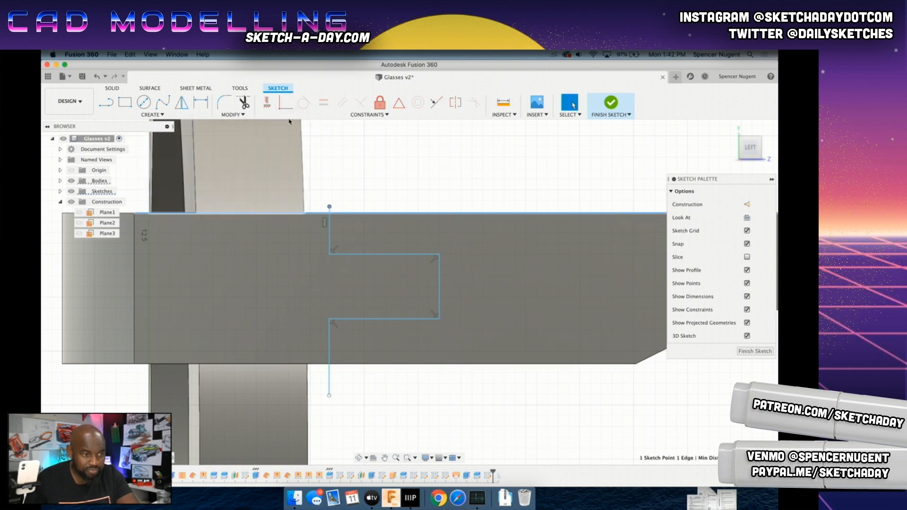
click(330, 207)
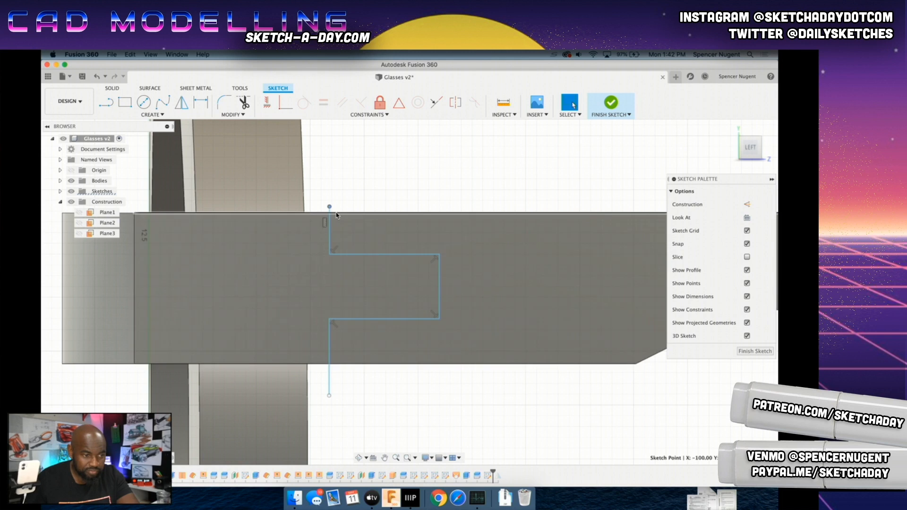
click(336, 212)
click(330, 207)
mouse_move(330, 209)
mouse_down()
mouse_move(331, 236)
mouse_move(330, 188)
mouse_up()
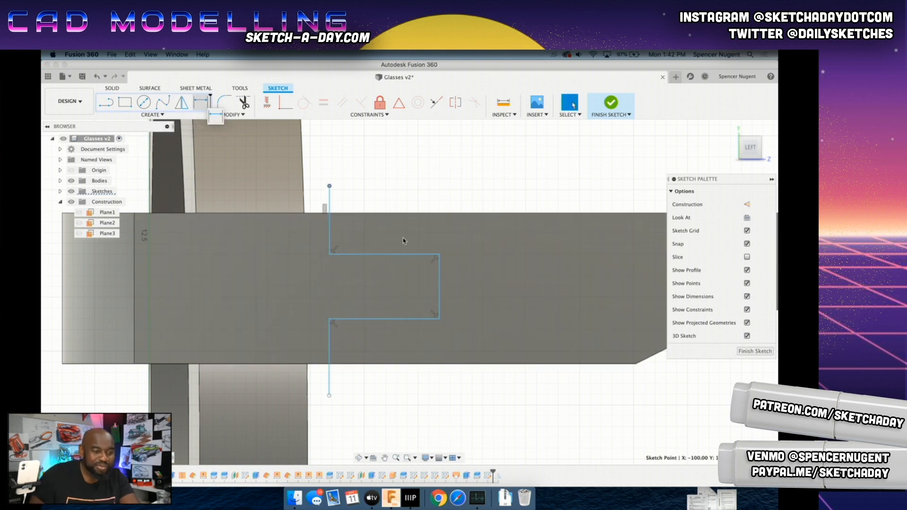
Step: Dimension the tab's vertical end edge and set its height to 2 mm
click(440, 276)
click(202, 107)
click(202, 103)
drag(439, 255, 443, 257)
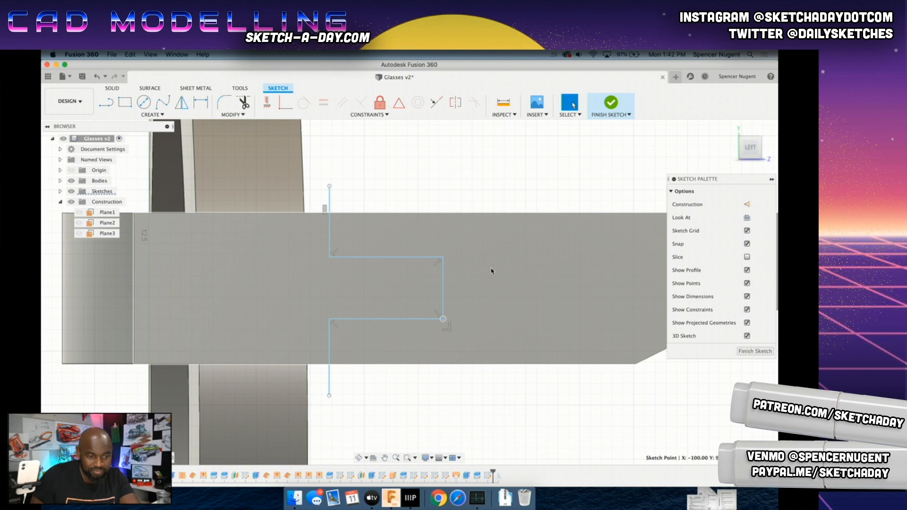
click(198, 104)
click(199, 103)
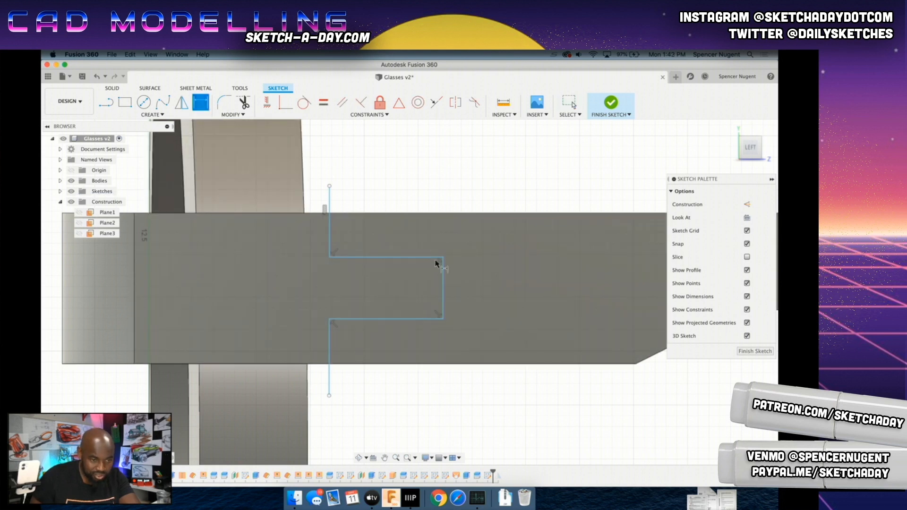
click(443, 272)
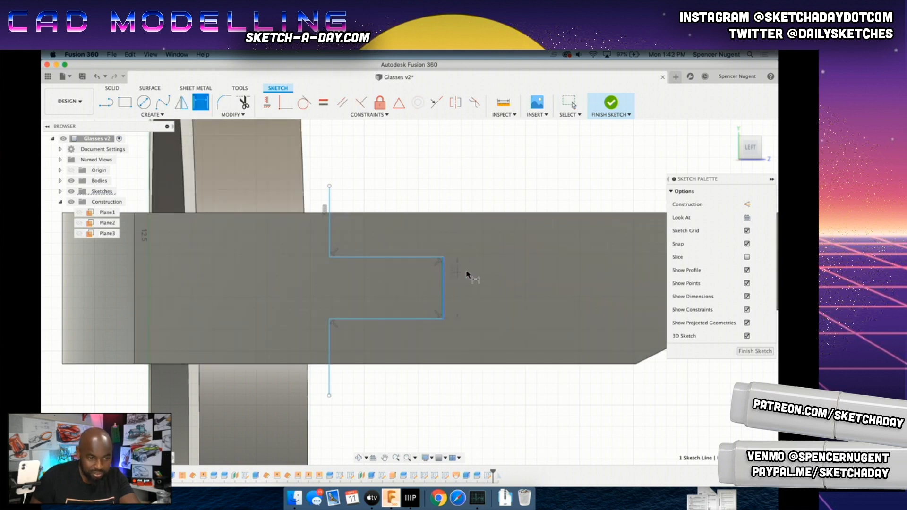
click(485, 169)
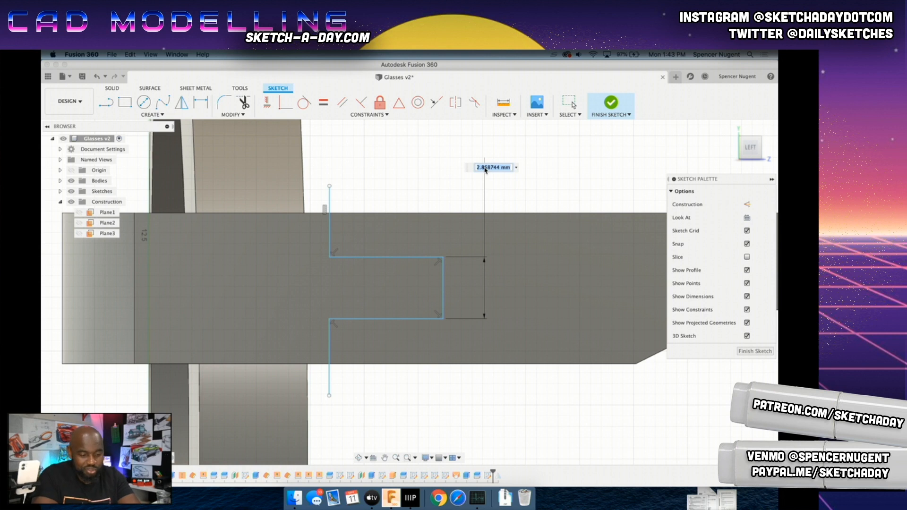
text(2.)
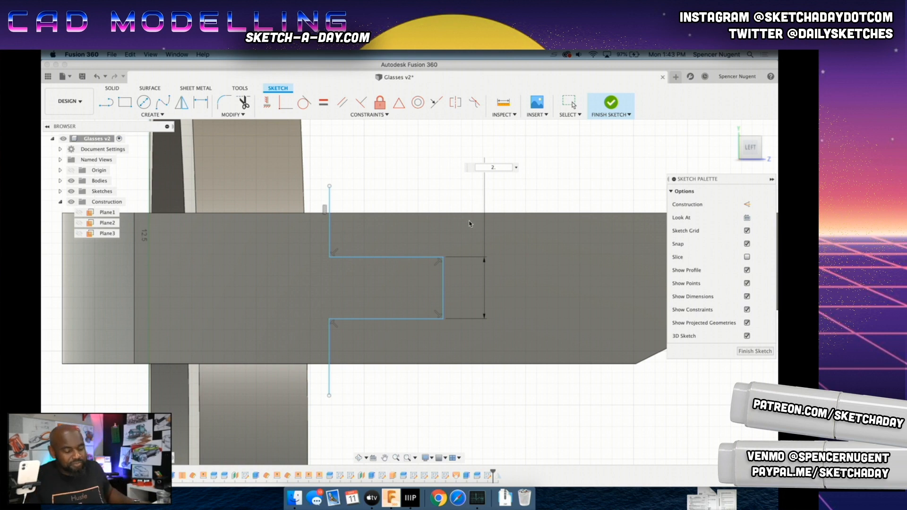
drag(506, 168, 465, 173)
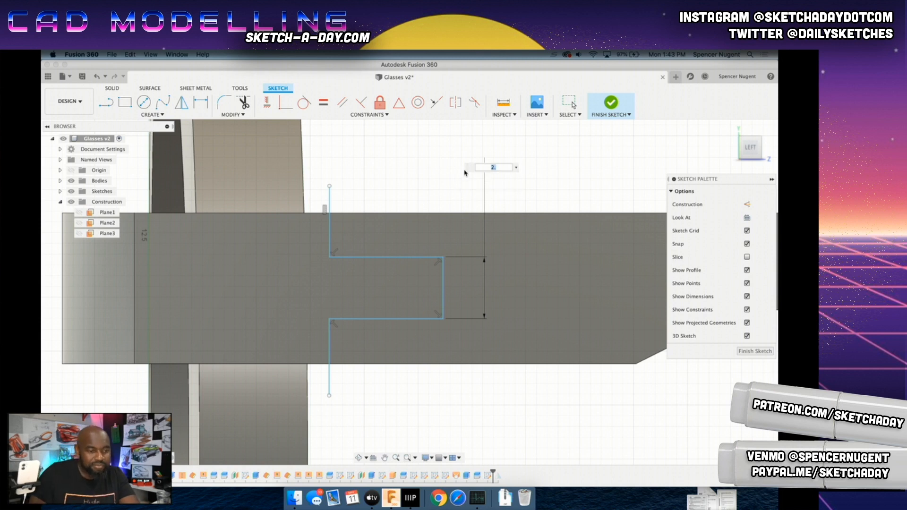
mouse_move(338, 309)
shift+middle_down()
mouse_move(283, 331)
mouse_move(208, 293)
mouse_move(157, 244)
shift+middle_up()
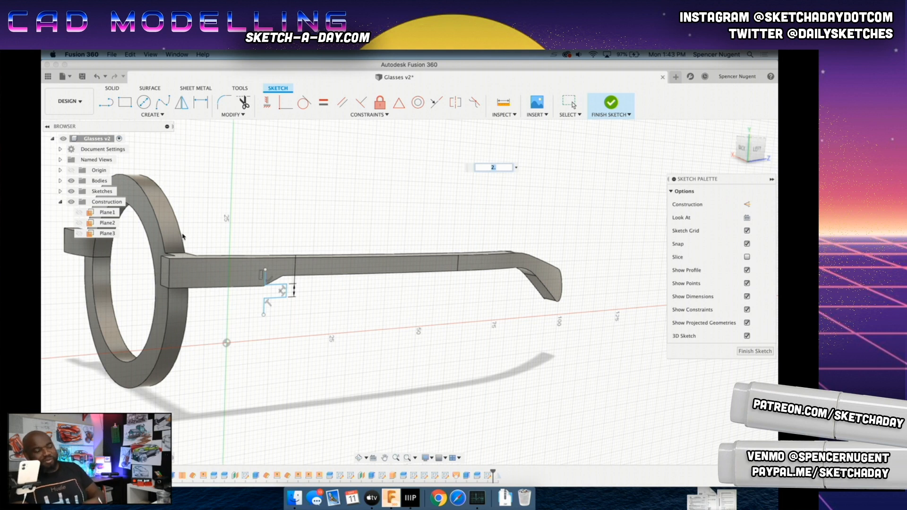
scroll(211, 268, up, 5)
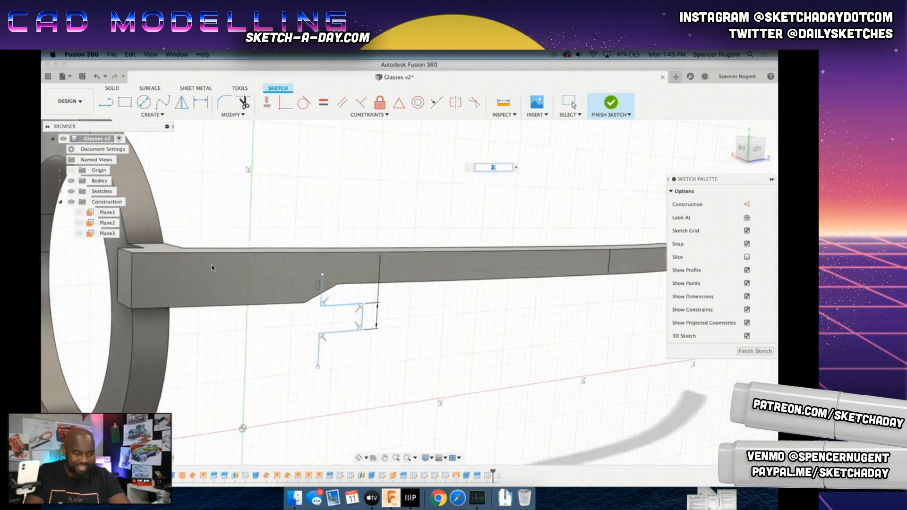
scroll(333, 279, up, 1)
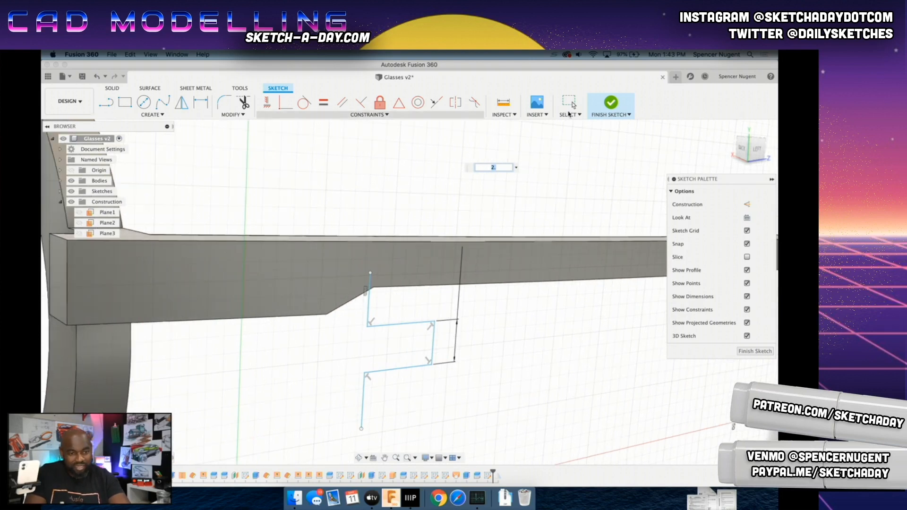
click(764, 152)
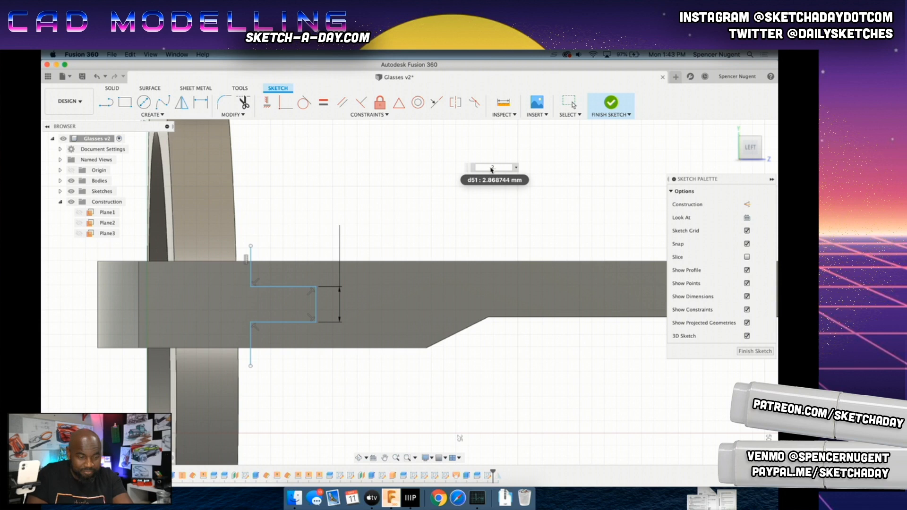
key(Return)
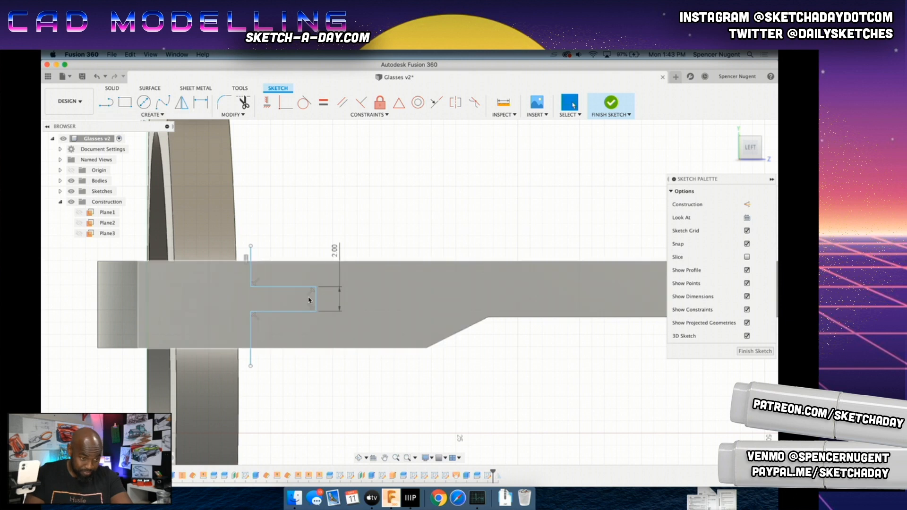
Step: Shift the tab's upper outer corner inward and down, and dimension the tab's upper edge at 3 mm
click(316, 287)
drag(316, 287, 307, 292)
key(d)
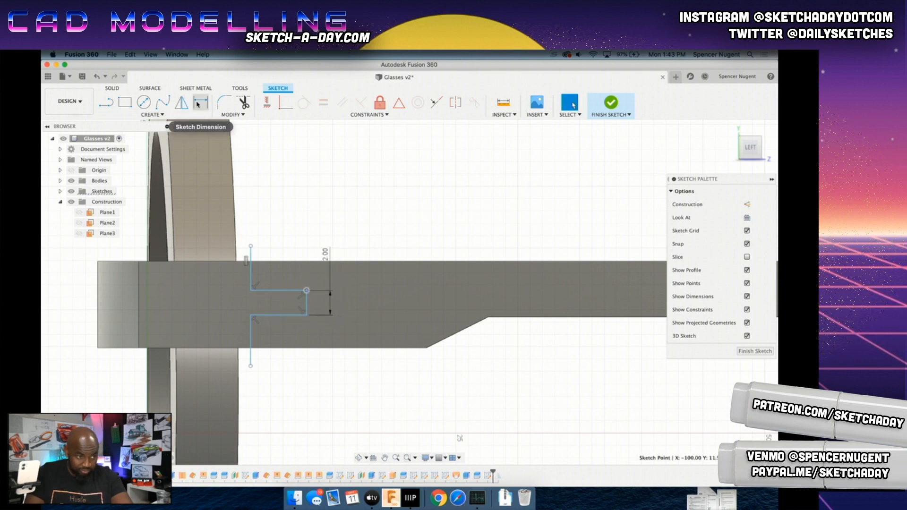
click(289, 291)
click(291, 291)
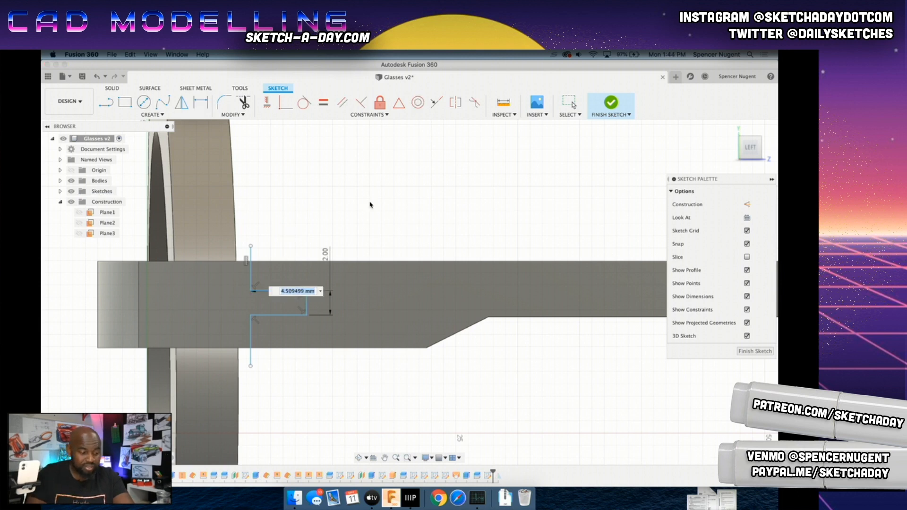
text(3)
key(Return)
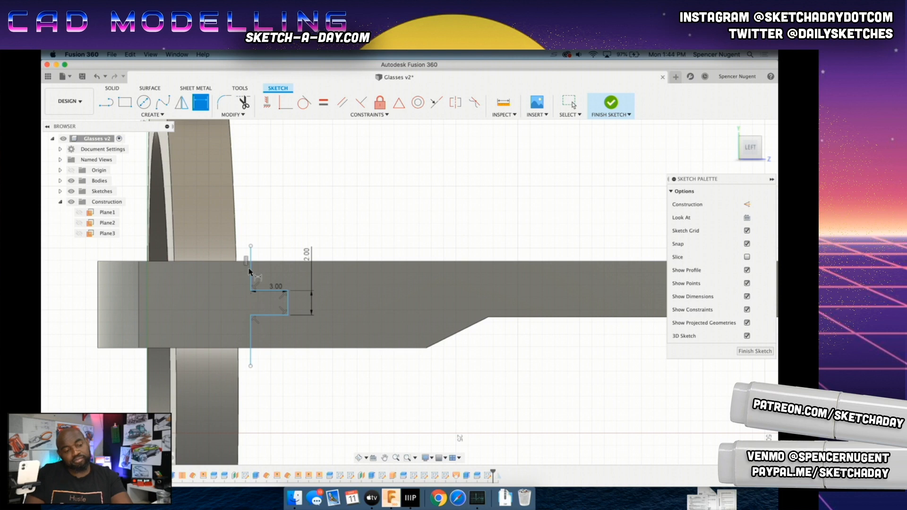
Step: Sketch an L-shaped line from the middle of the tab's end edge along the temple and up to its upper edge
scroll(265, 290, up, 3)
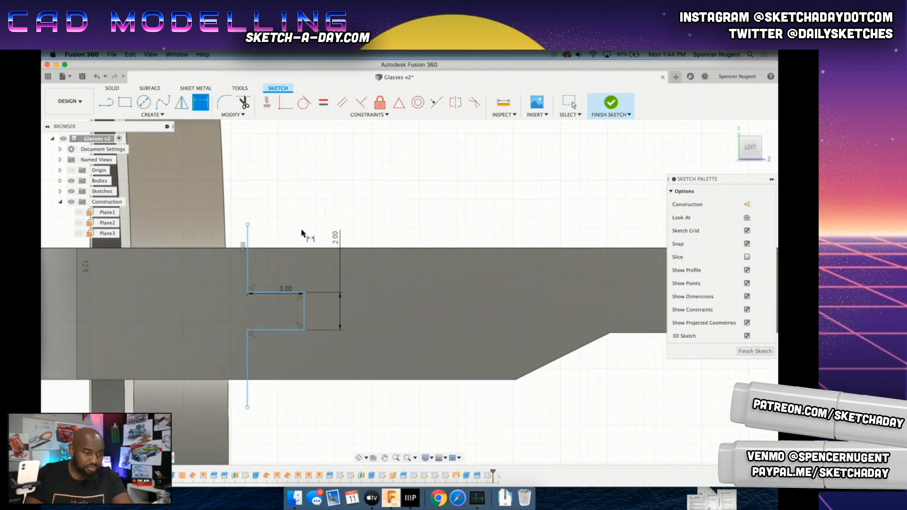
click(106, 103)
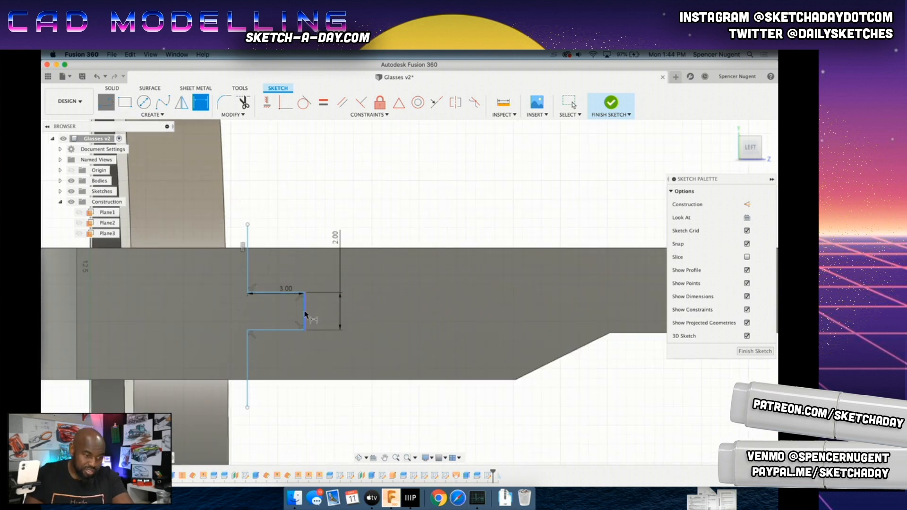
click(107, 105)
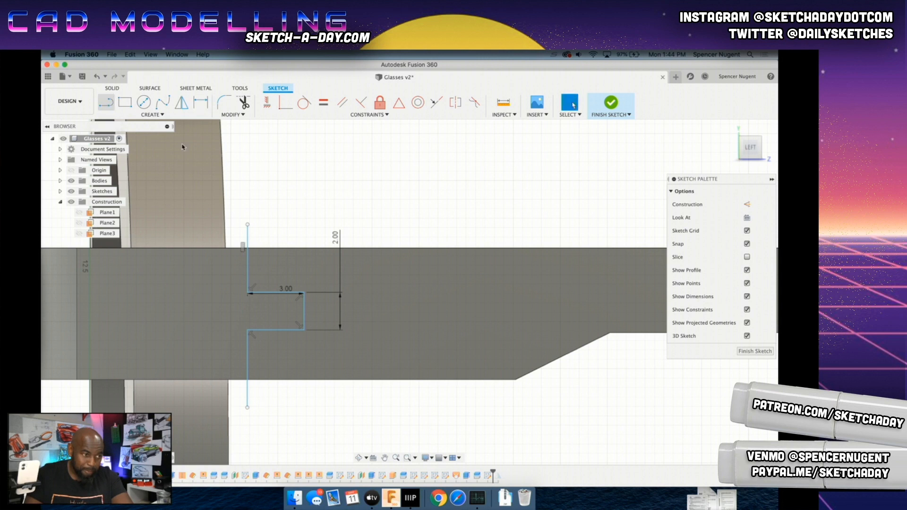
click(304, 311)
click(406, 312)
click(407, 247)
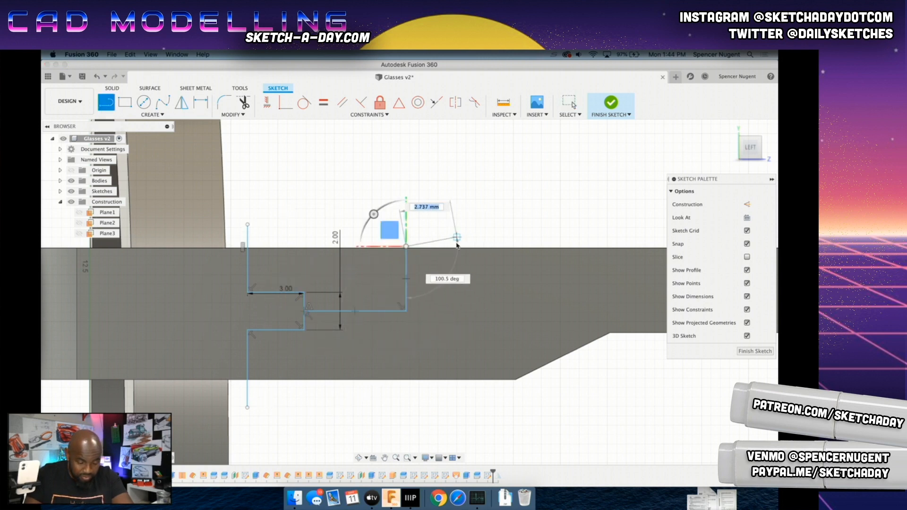
key(Escape)
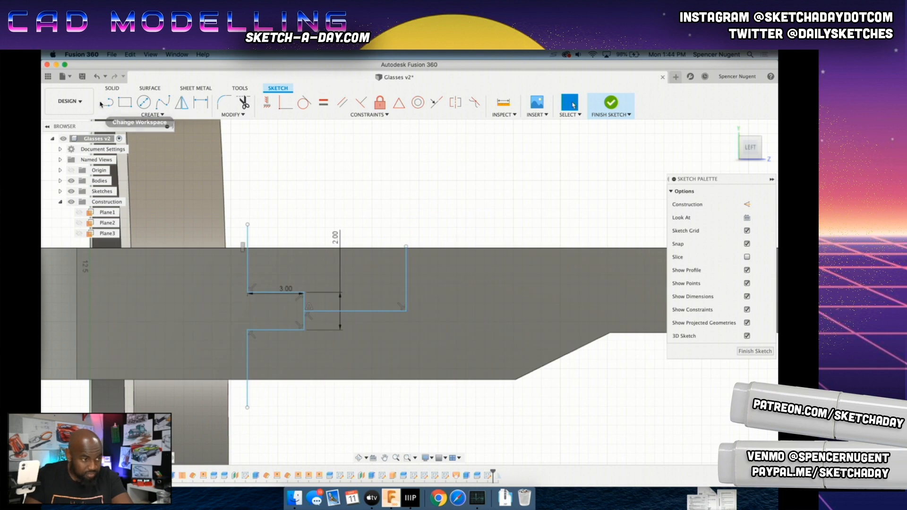
Step: Delete the vertical segment of the L-shaped line that rises to the temple's upper edge
key(l)
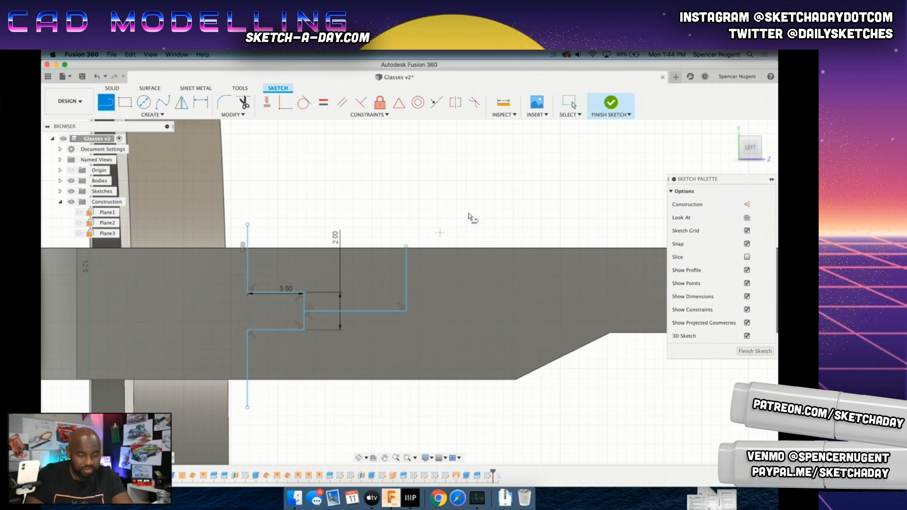
key(Escape)
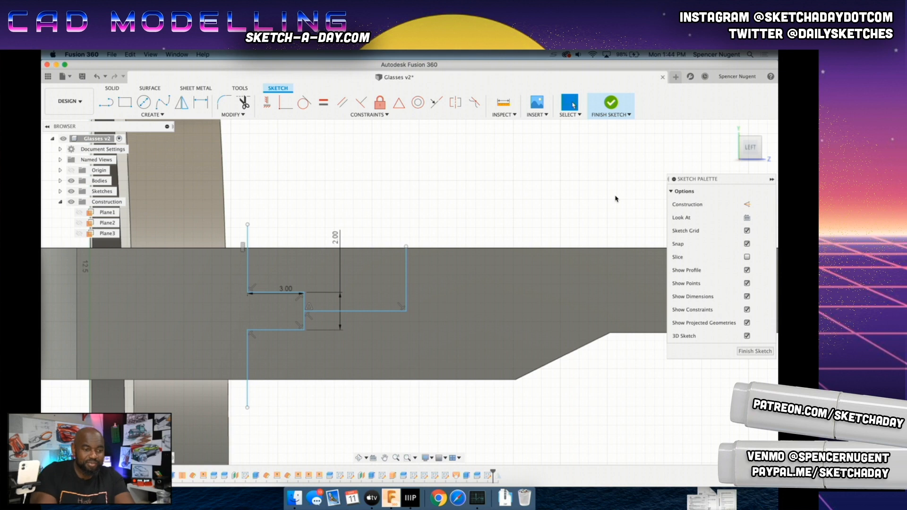
click(407, 251)
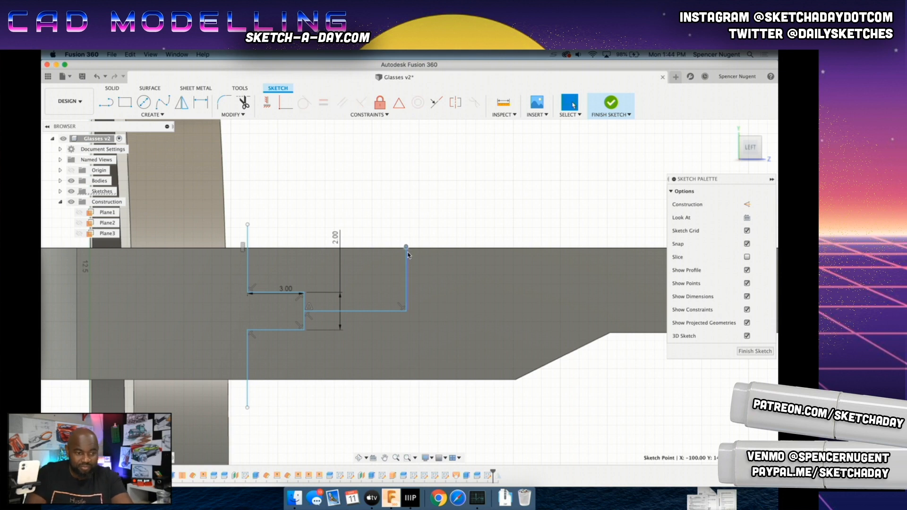
key(Delete)
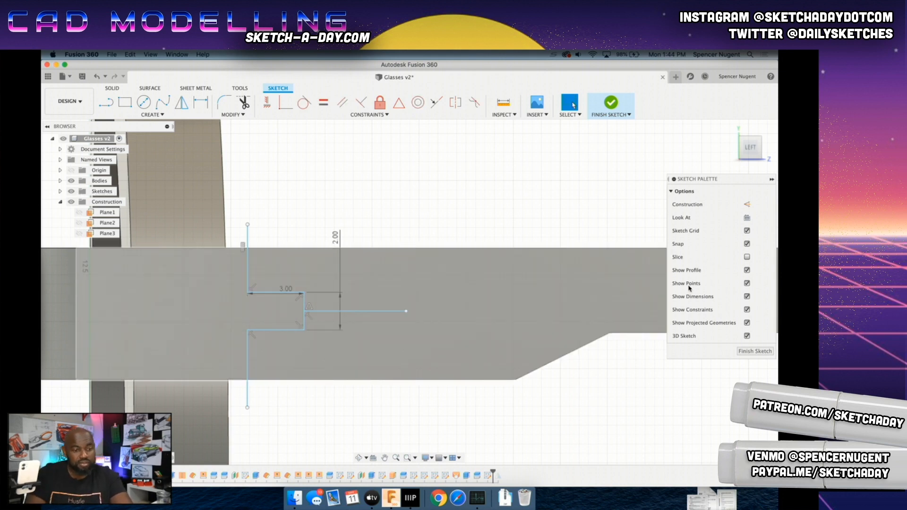
Step: Sketch a vertical line about 6.9 mm long from the temple's upper edge down to its lower edge, near the horizontal line's free end
click(107, 102)
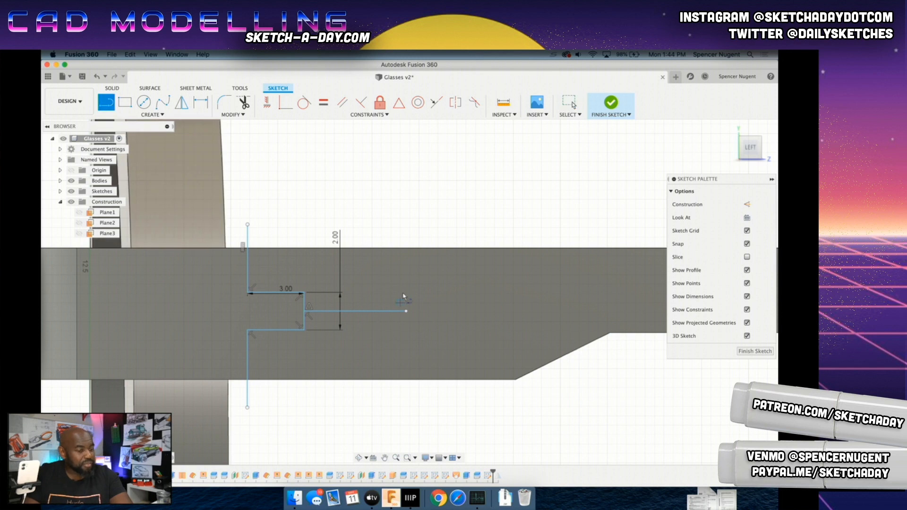
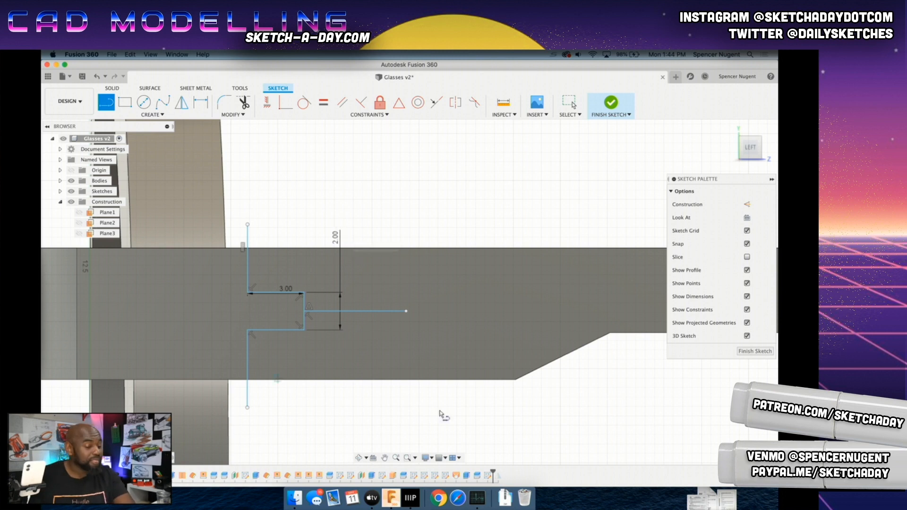
scroll(302, 314, down, 2)
scroll(298, 316, up, 3)
scroll(298, 316, up, 1)
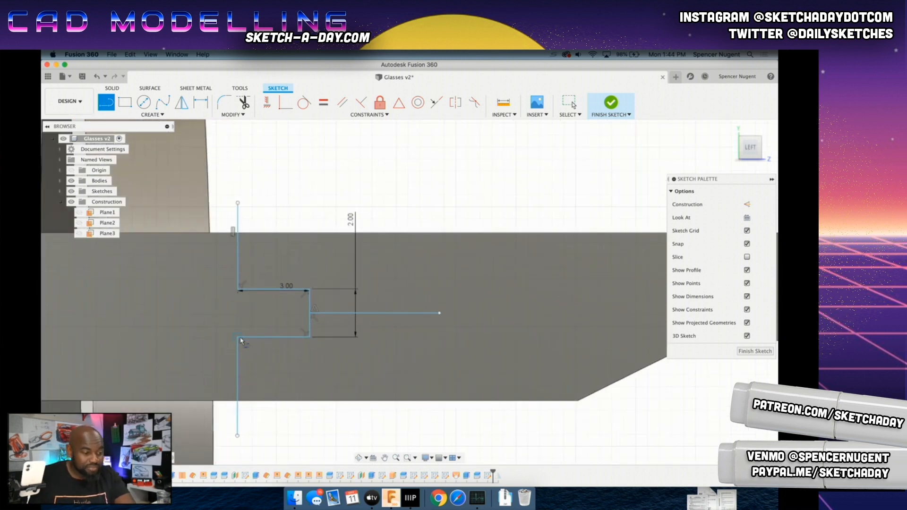
scroll(443, 238, up, 3)
click(441, 232)
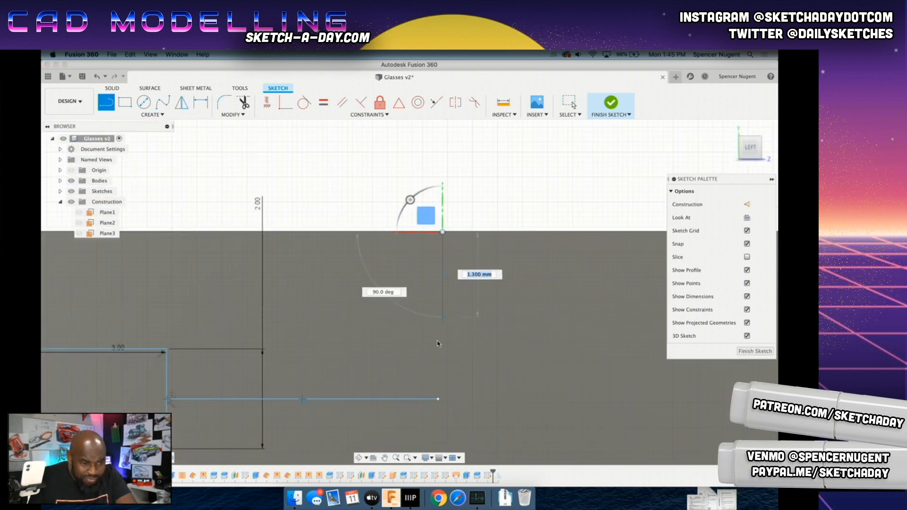
scroll(437, 326, down, 5)
scroll(439, 410, up, 5)
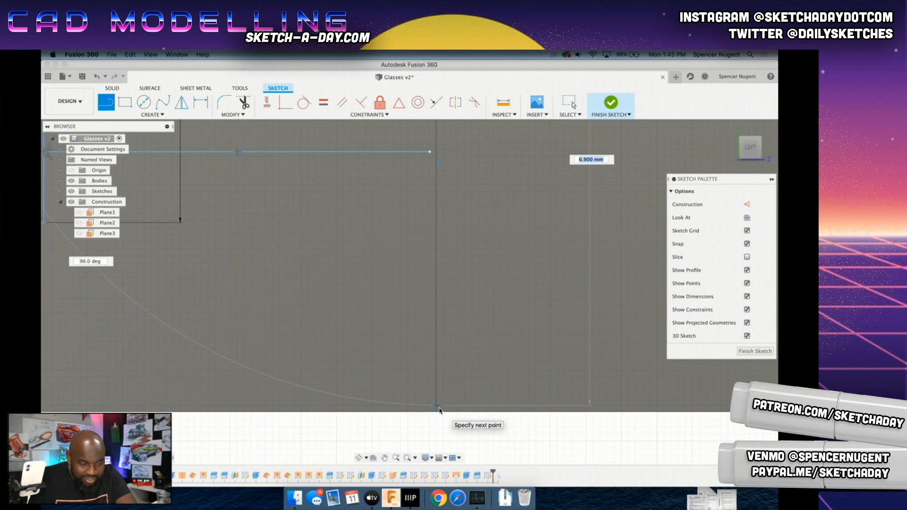
Step: Finish the vertical reference line, about 6.9 mm long, across the temple arm and constrain its lower endpoint coincident with the arm's lower edge
click(436, 411)
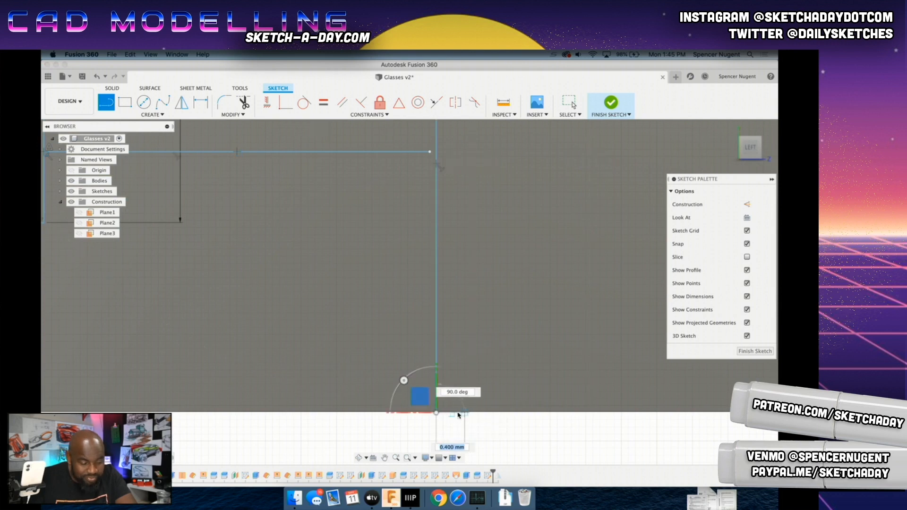
key(Escape)
drag(436, 412, 437, 364)
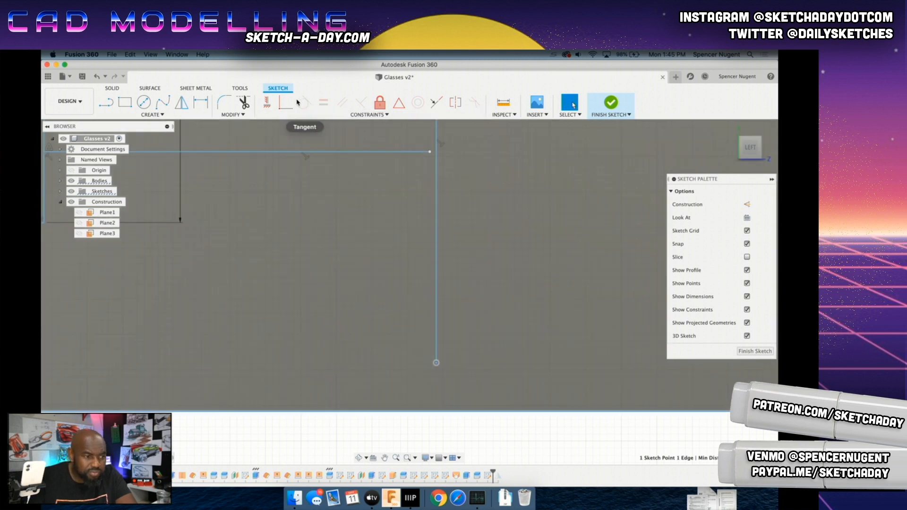
click(286, 103)
scroll(392, 227, down, 4)
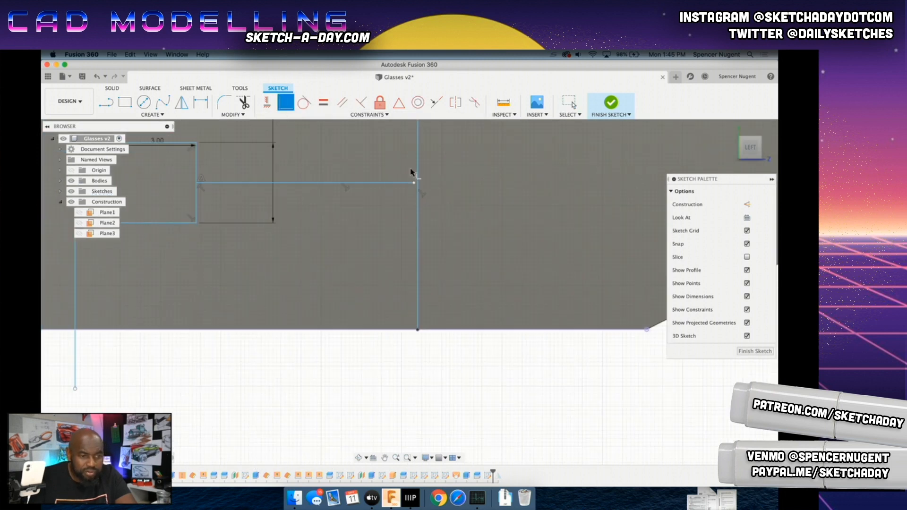
Step: Make the vertical reference line's upper endpoint coincident with the temple arm's upper edge
scroll(413, 167, down, 8)
middle_drag(414, 146, 405, 264)
scroll(405, 264, up, 6)
scroll(405, 265, up, 1)
scroll(388, 236, down, 1)
click(388, 236)
click(396, 237)
click(396, 246)
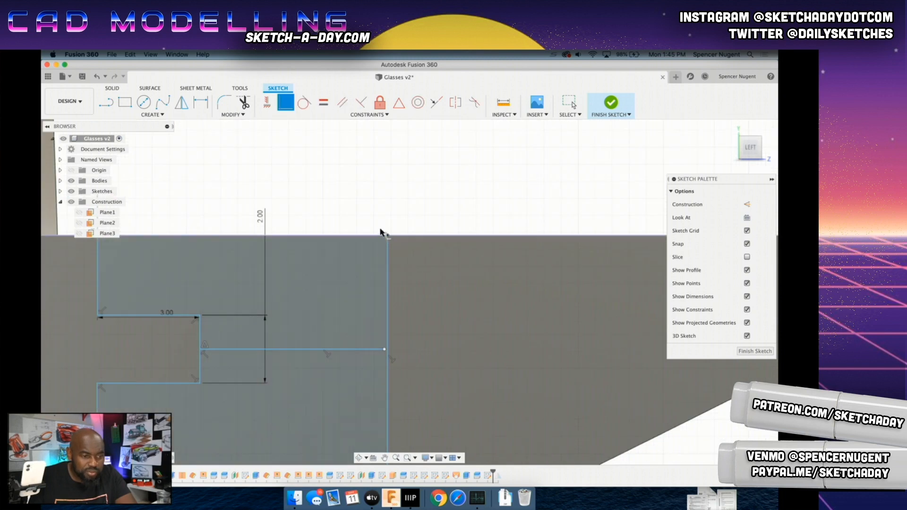
Step: Constrain the free endpoint of the notch's horizontal centre line to the midpoint of the vertical reference line
click(385, 351)
drag(385, 351, 374, 364)
shift+click(389, 372)
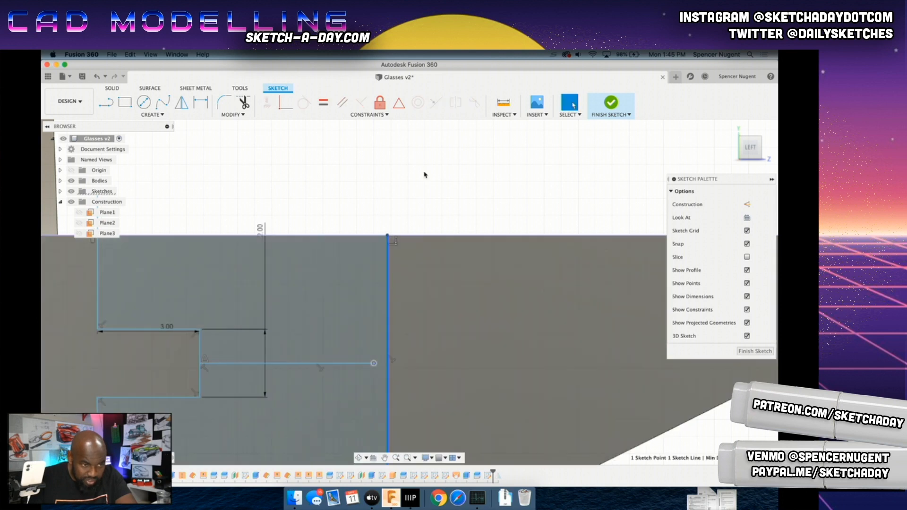
click(377, 116)
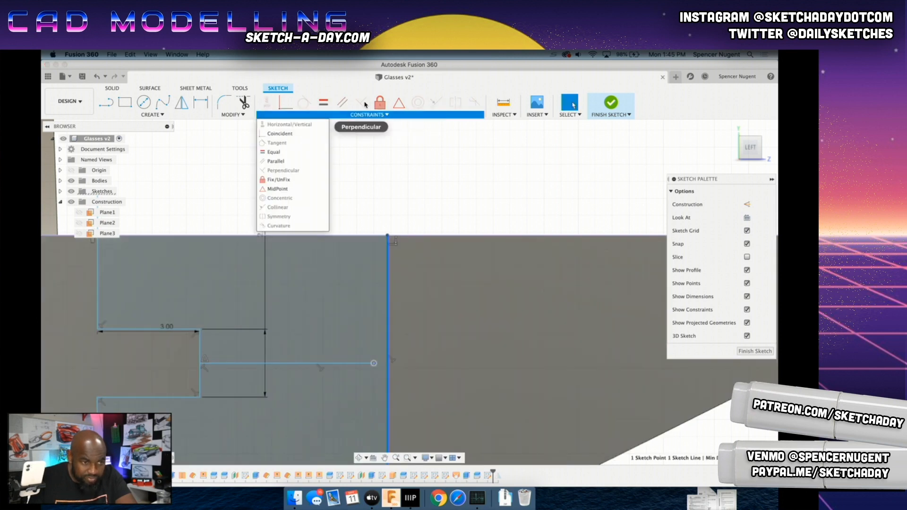
click(299, 189)
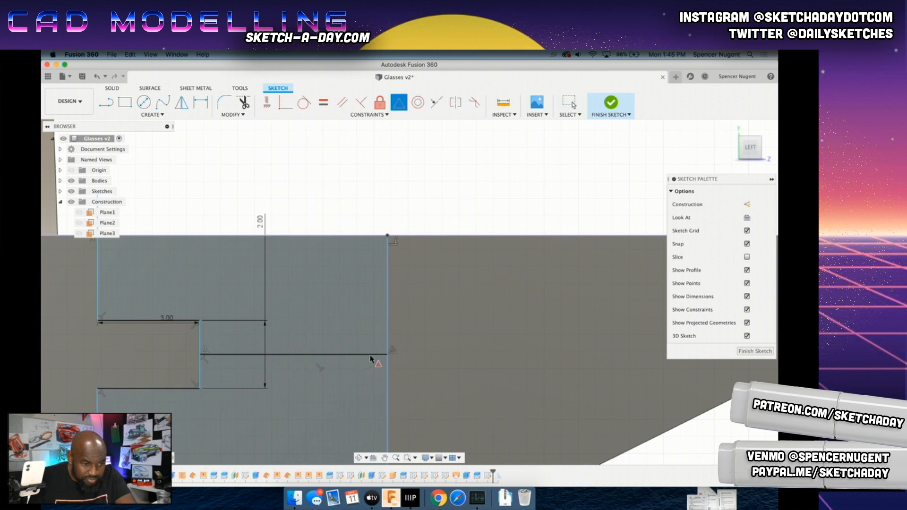
scroll(380, 370, down, 3)
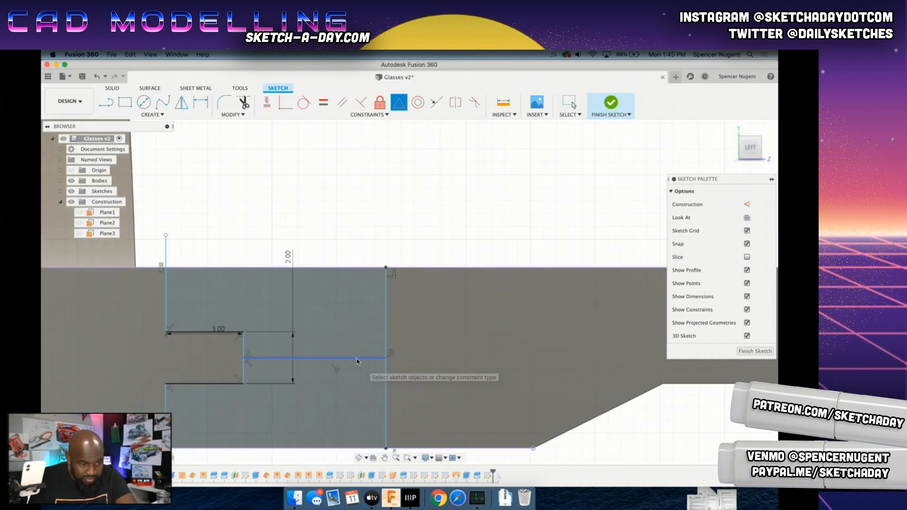
Step: Convert the horizontal centre line and the vertical reference line to construction geometry
key(Escape)
click(358, 359)
click(747, 205)
click(386, 338)
click(747, 205)
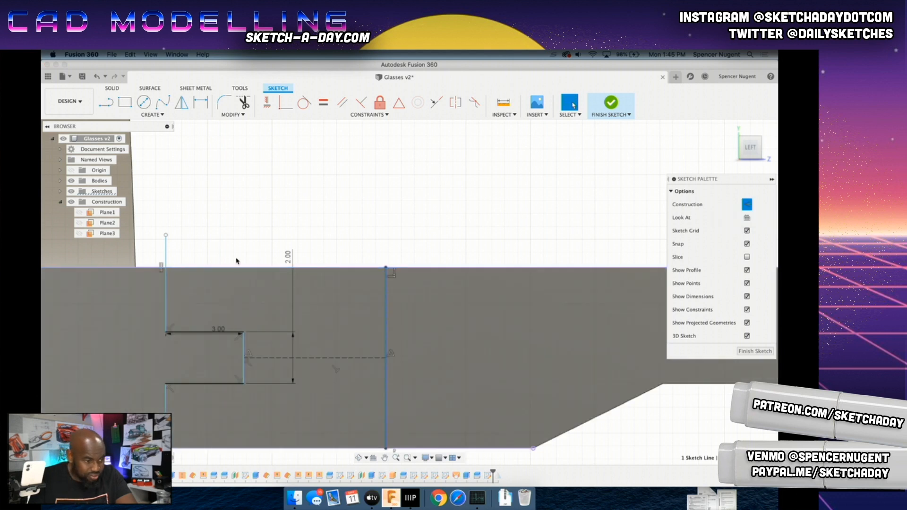
Step: Offset the notch profile's lower leg and try to make it collinear with the upper leg
scroll(237, 259, down, 4)
scroll(220, 289, up, 5)
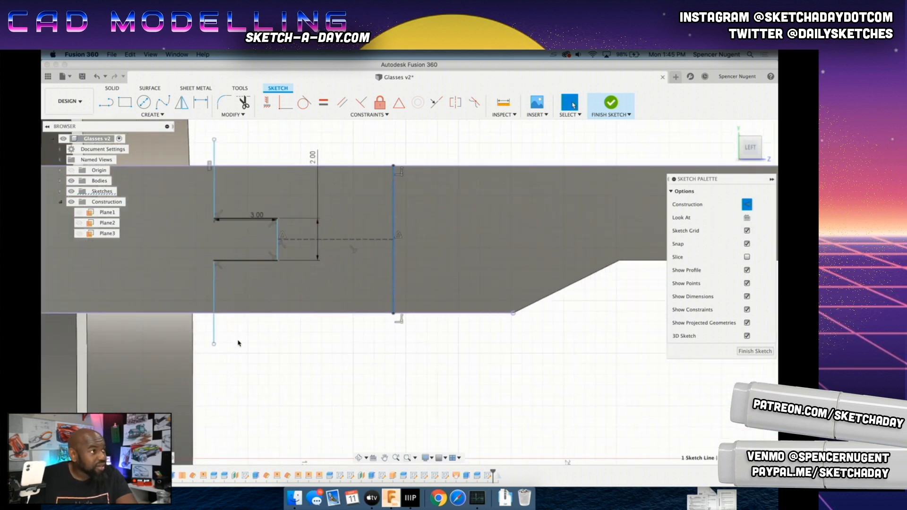
scroll(252, 339, down, 1)
scroll(220, 344, down, 1)
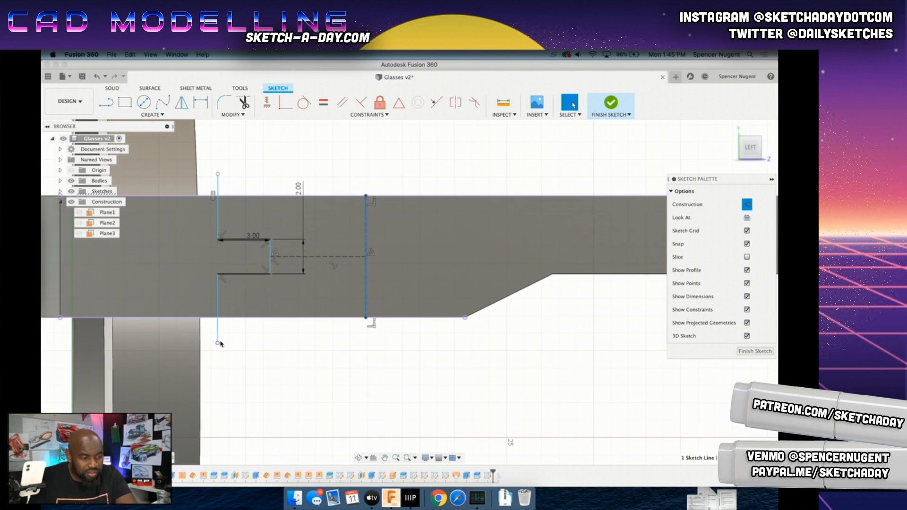
drag(218, 344, 223, 368)
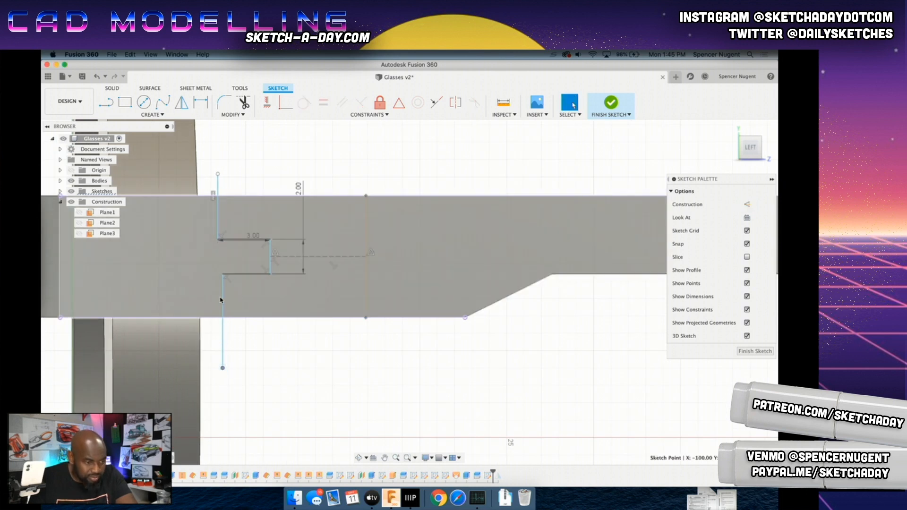
click(222, 301)
click(218, 207)
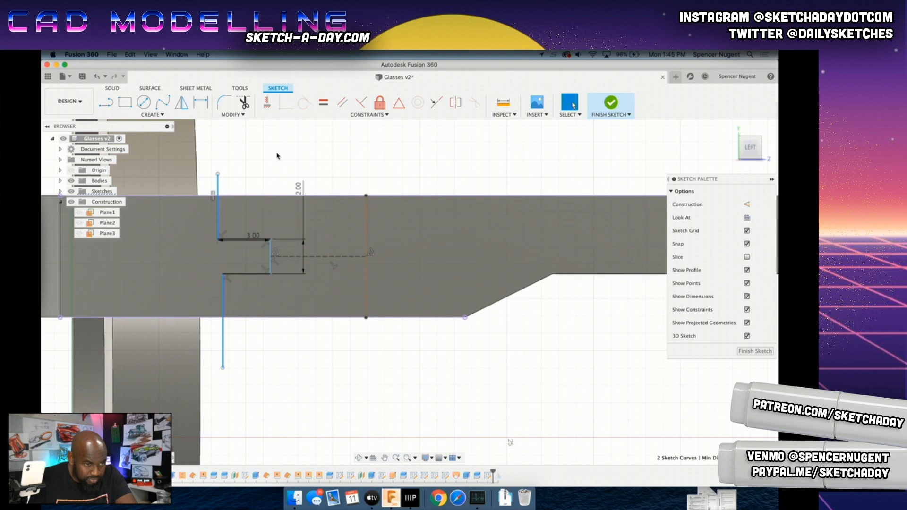
click(362, 106)
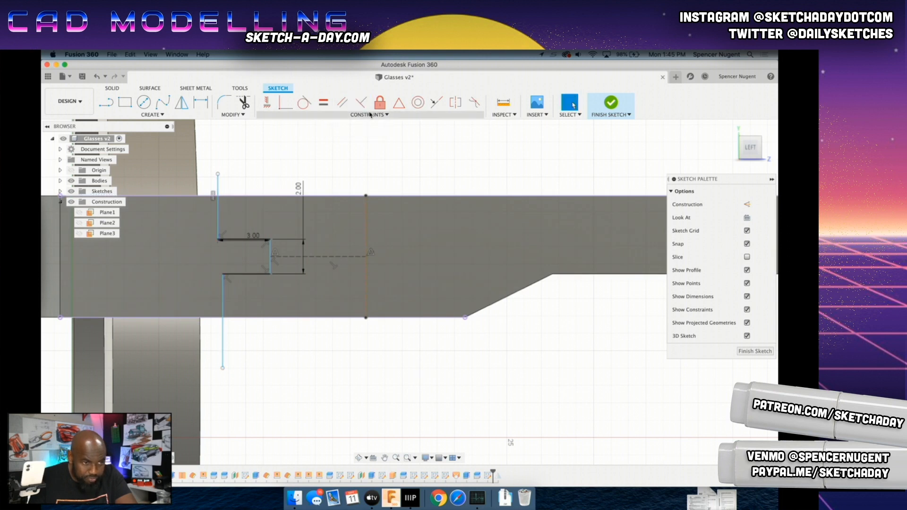
click(370, 114)
click(283, 212)
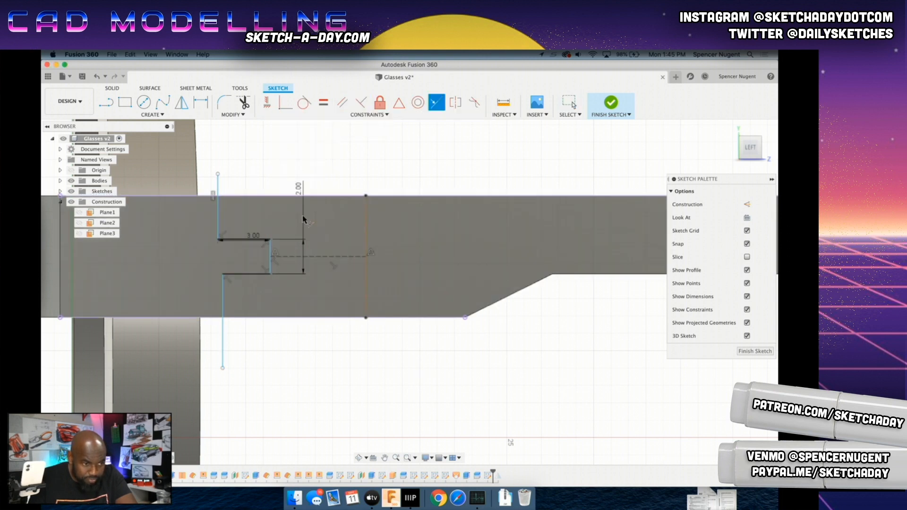
key(Escape)
Step: Move the lower leg back near the upper one and try a Collinear constraint on the notch's two open corner points
drag(227, 274, 218, 278)
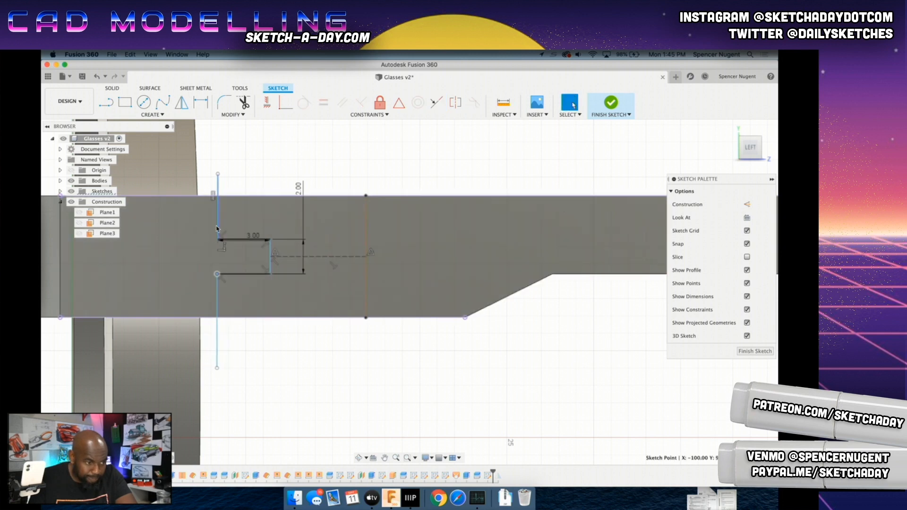
click(371, 115)
click(355, 152)
click(219, 240)
click(217, 274)
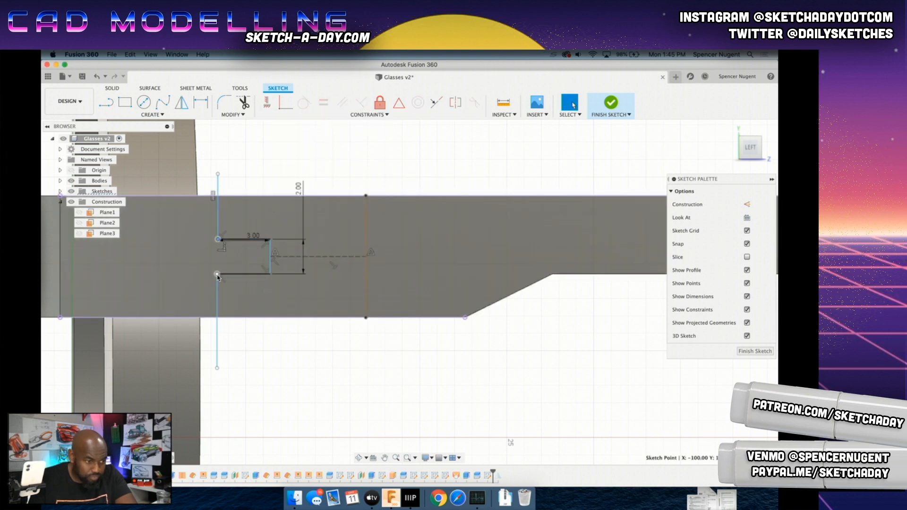
click(372, 115)
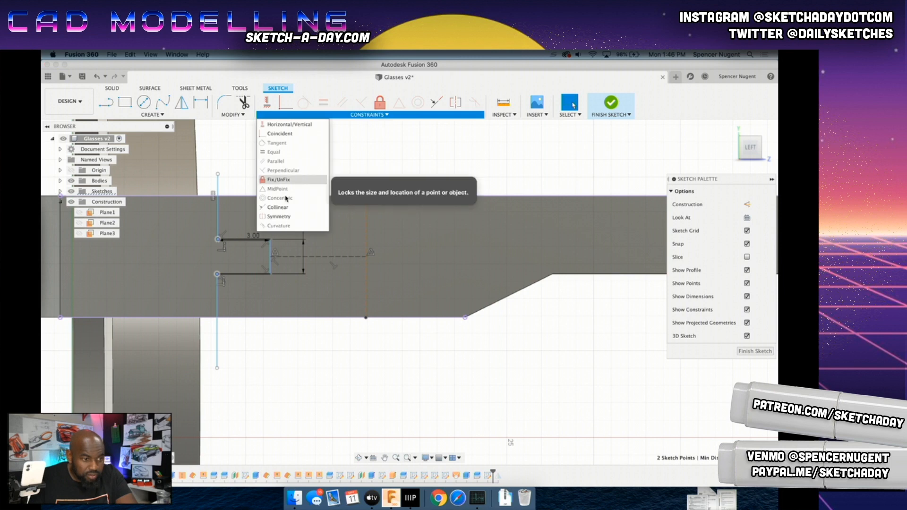
click(281, 205)
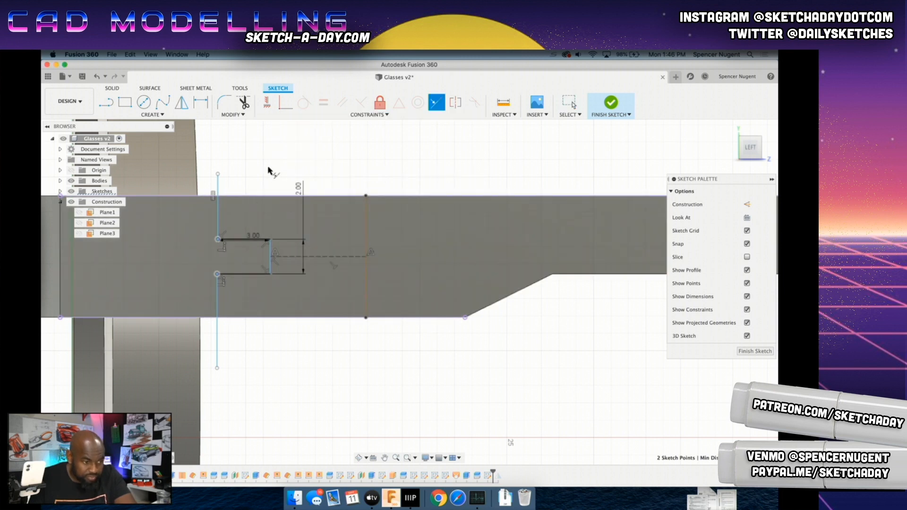
scroll(217, 276, up, 3)
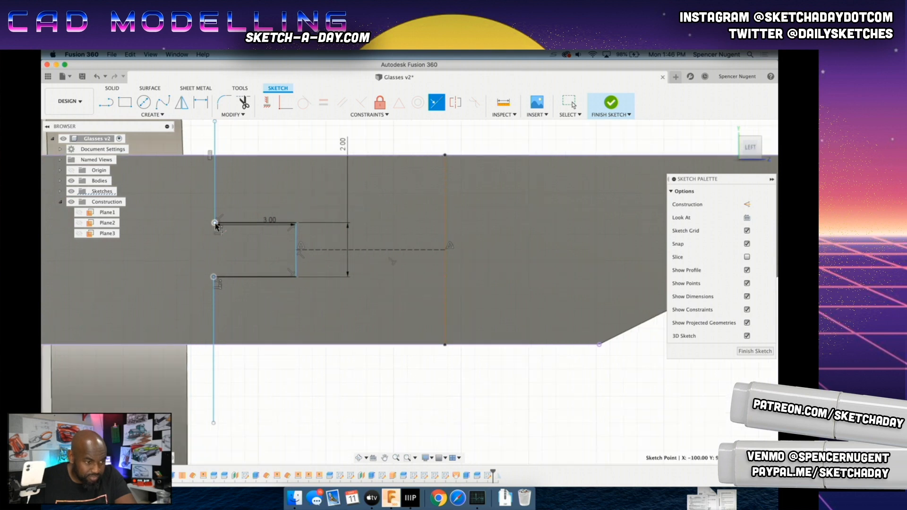
key(Escape)
Step: Try a Collinear constraint on the outer endpoints of the offset upper and lower legs, and undo the last change
drag(214, 278, 233, 278)
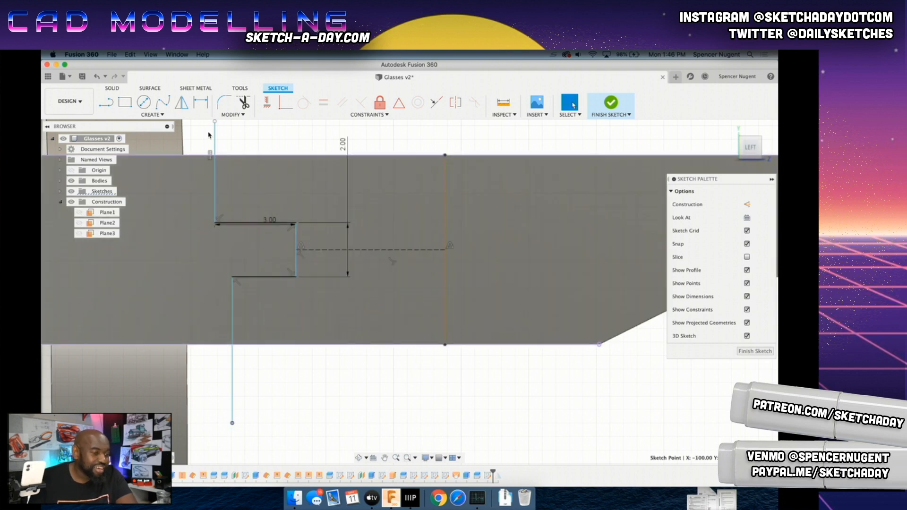
click(215, 122)
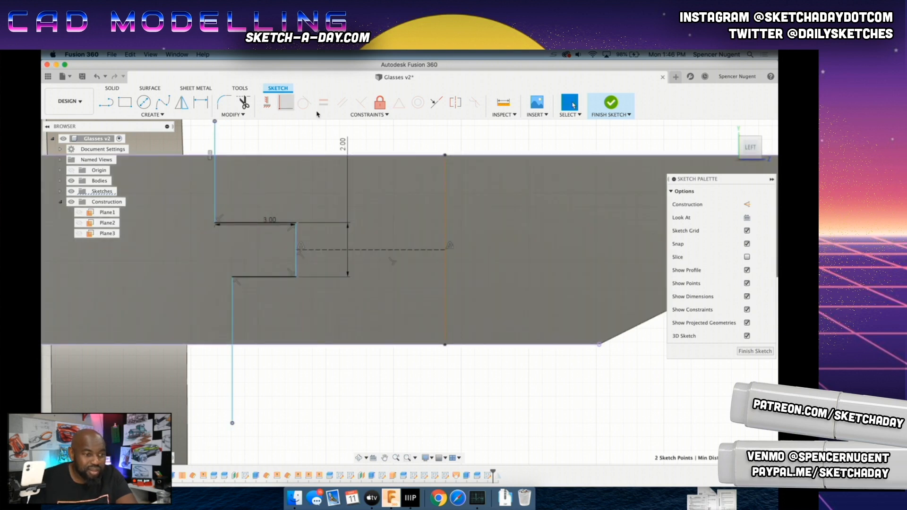
click(319, 115)
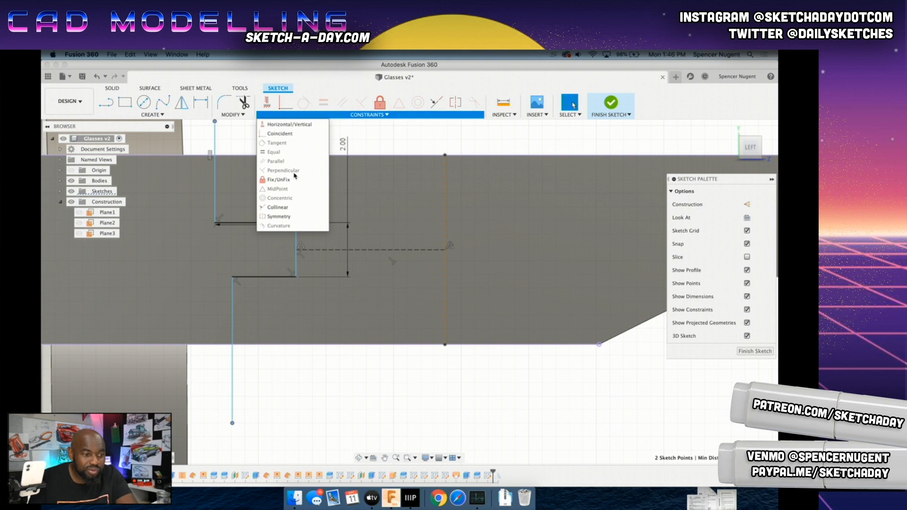
click(278, 207)
key(Escape)
key(super+z)
Step: Draw a line joining the notch's two open corners and convert it to construction geometry
mouse_move(214, 278)
mouse_down()
mouse_move(259, 278)
mouse_move(231, 277)
mouse_up()
click(110, 108)
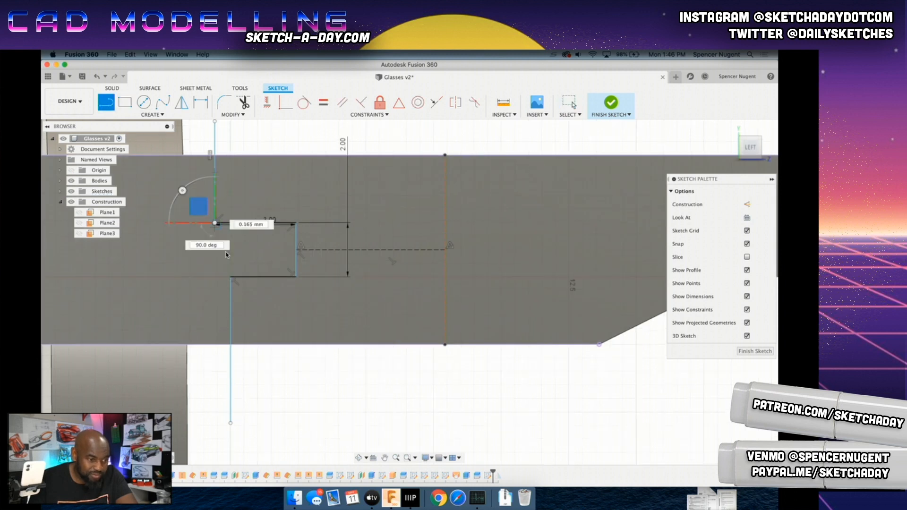
click(215, 223)
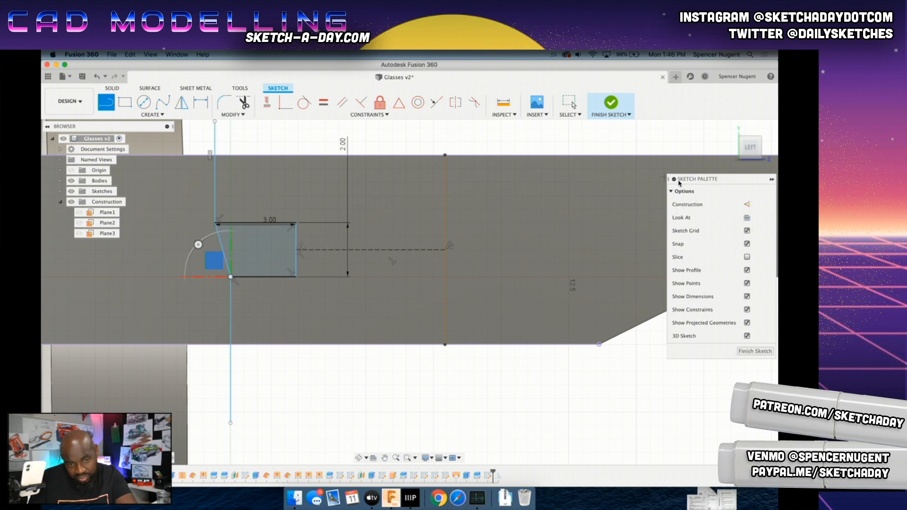
click(747, 205)
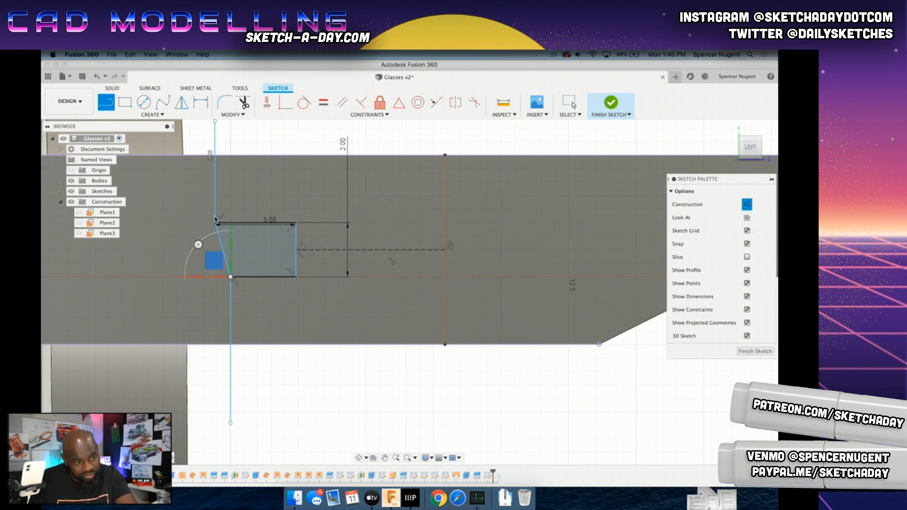
key(Escape)
click(221, 245)
click(747, 204)
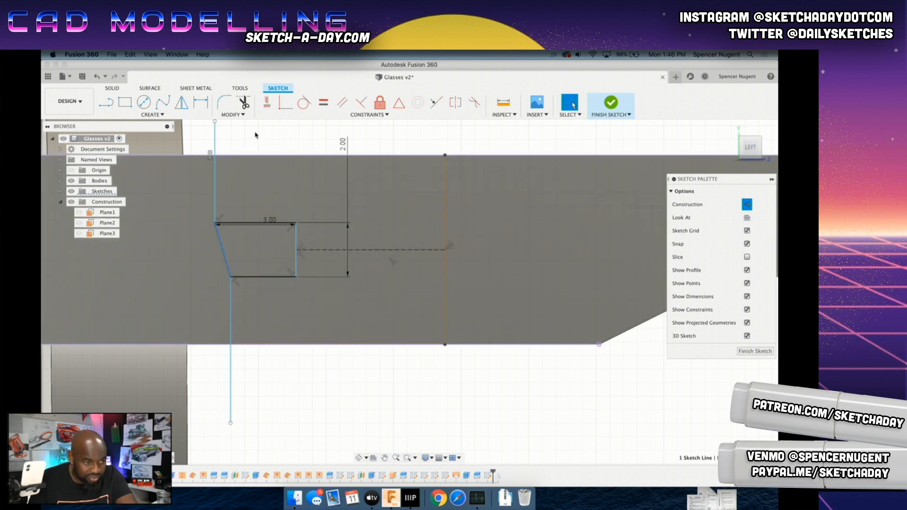
Step: Apply a Horizontal/Vertical constraint to the line joining the notch corners so both legs align
click(267, 102)
click(222, 248)
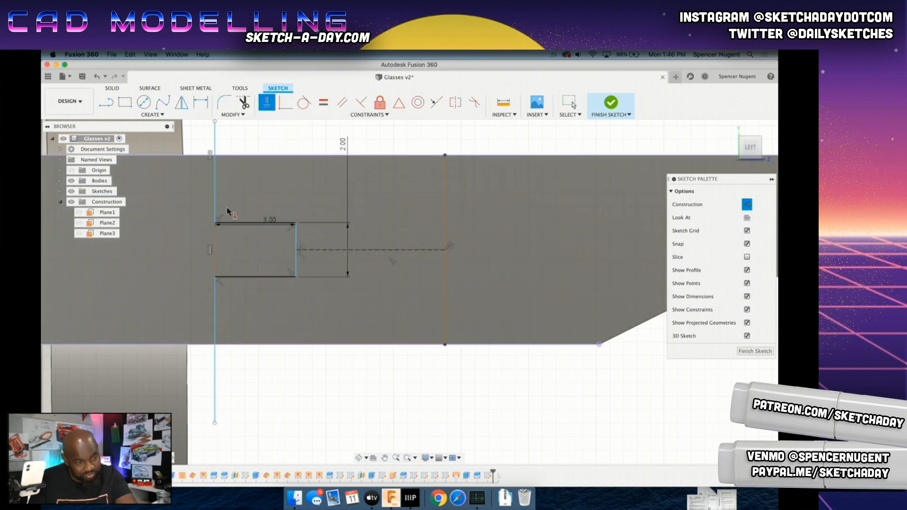
key(Escape)
Step: Shift the notch profile slightly along the temple arm towards the vertical construction line
scroll(262, 251, down, 5)
drag(240, 233, 250, 235)
scroll(143, 155, up, 1)
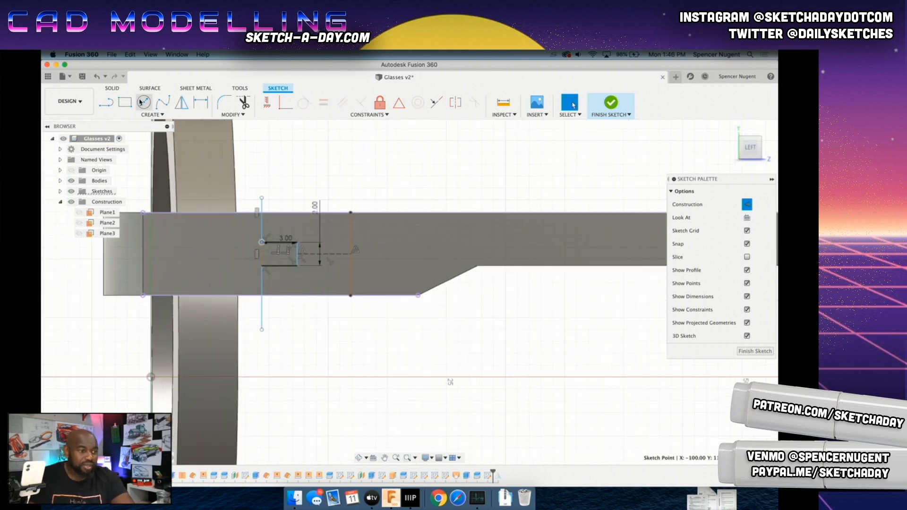
Step: Extrude the notch profile as a new surface body 53 mm to one side, passing through the temple arm
click(148, 89)
click(143, 103)
mouse_move(278, 257)
shift+middle_down()
mouse_move(285, 277)
mouse_move(271, 265)
shift+middle_up()
scroll(242, 238, down, 5)
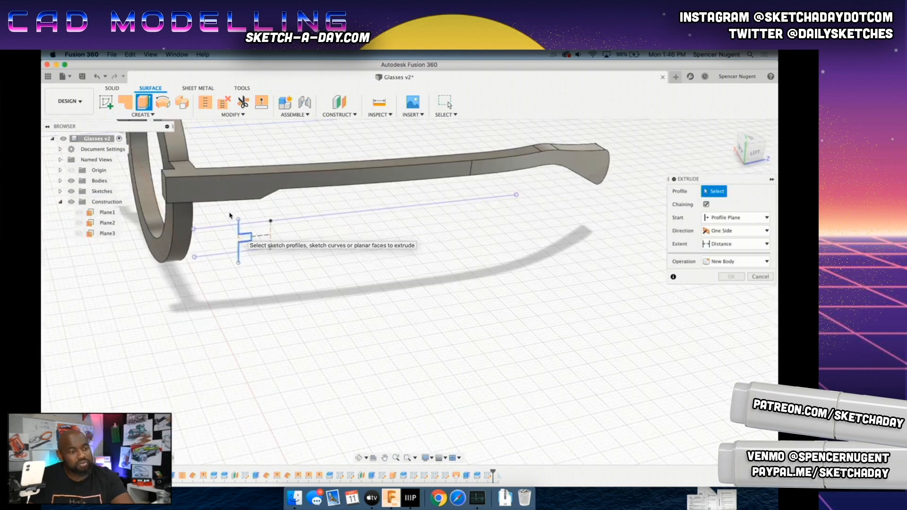
click(246, 236)
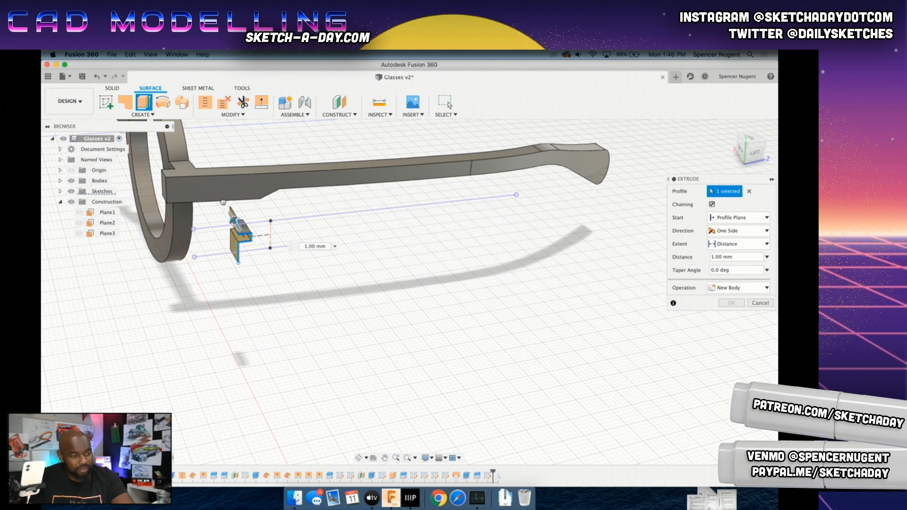
drag(233, 216, 186, 146)
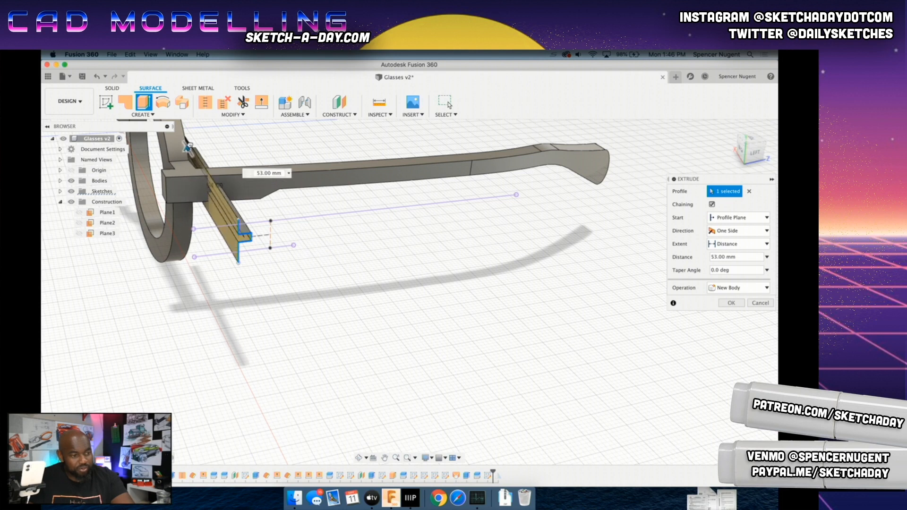
click(732, 304)
Step: Thicken the extruded notch surface body by 0.2 mm to one side as a cut through the temple arm
scroll(214, 189, up, 8)
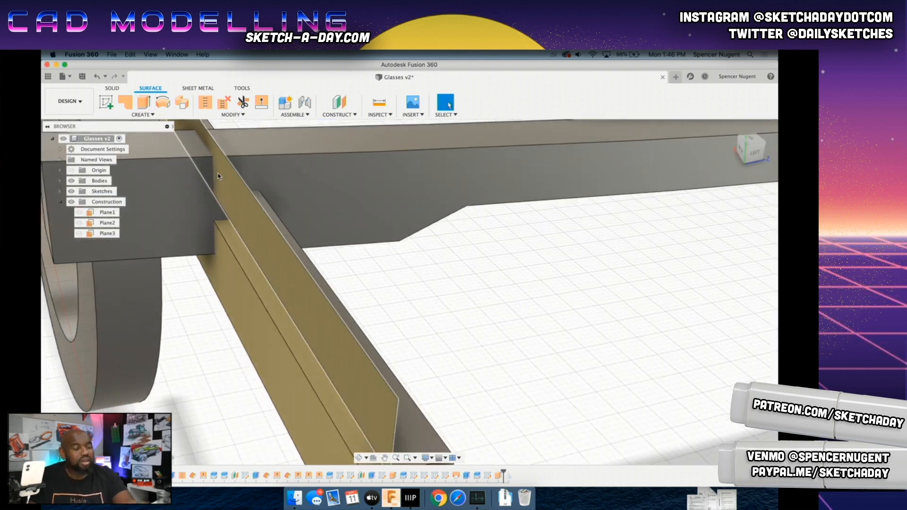
scroll(186, 152, down, 2)
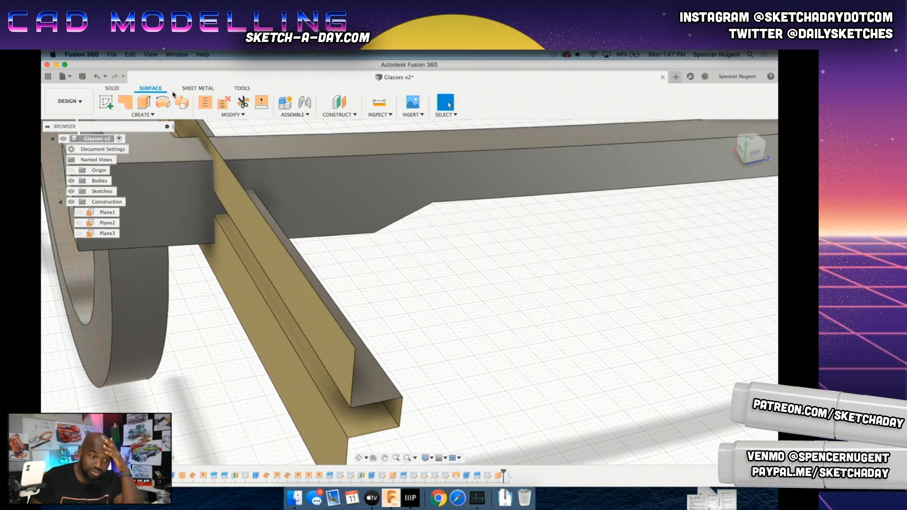
click(152, 115)
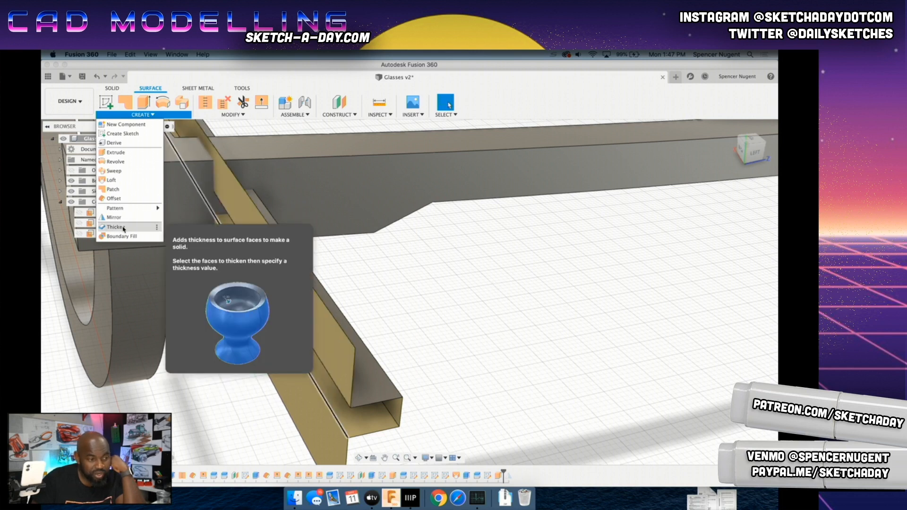
click(118, 227)
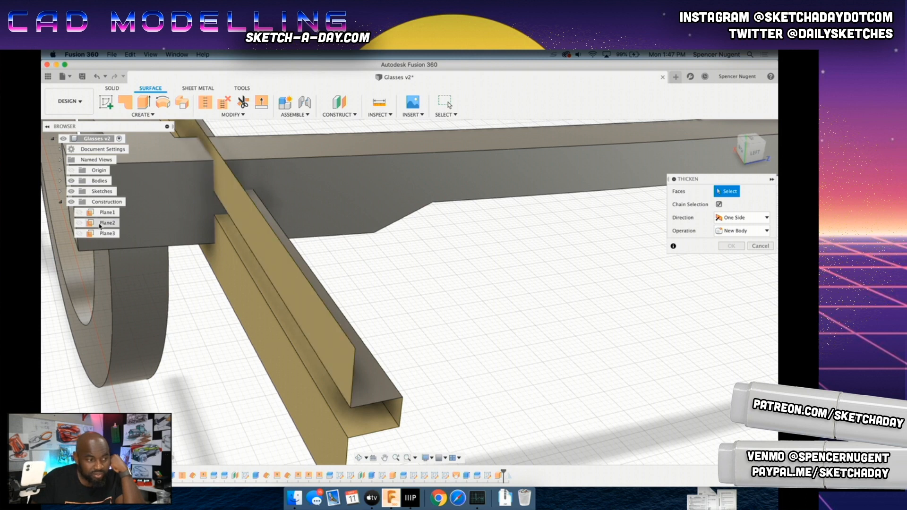
click(71, 182)
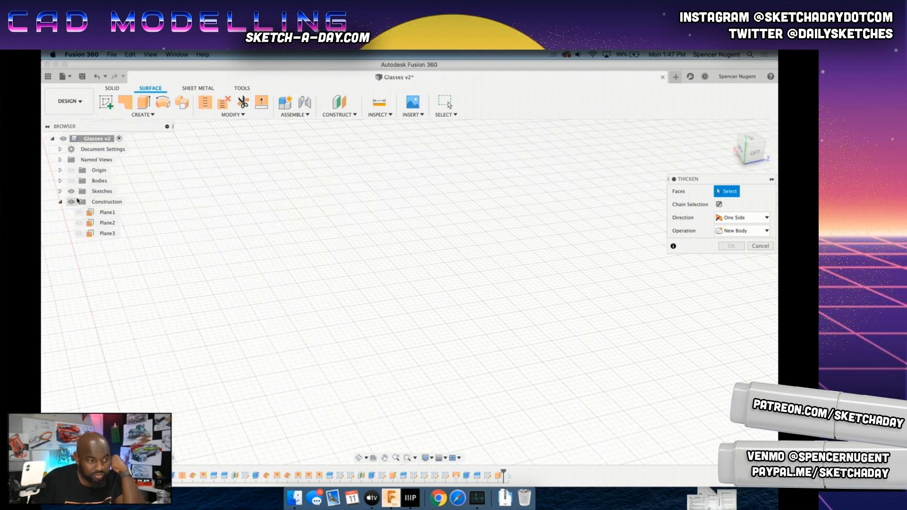
click(71, 181)
click(60, 181)
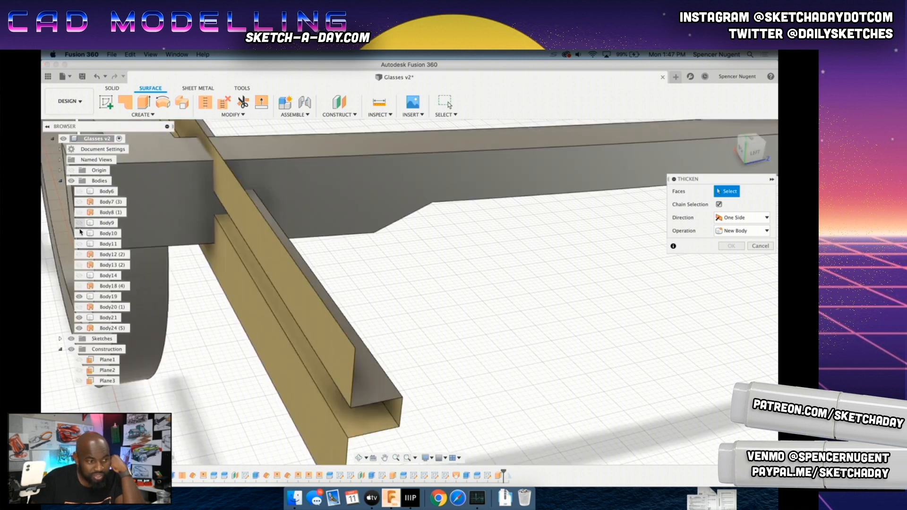
click(102, 331)
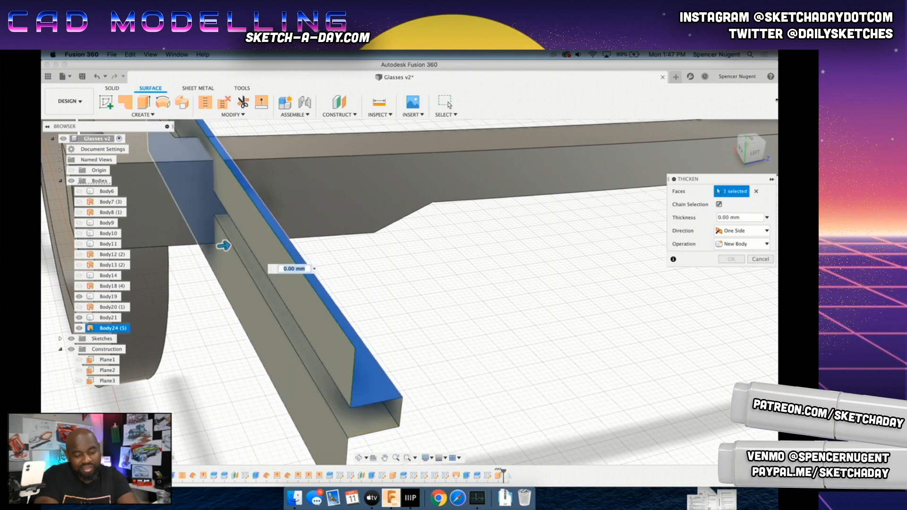
drag(746, 219, 710, 224)
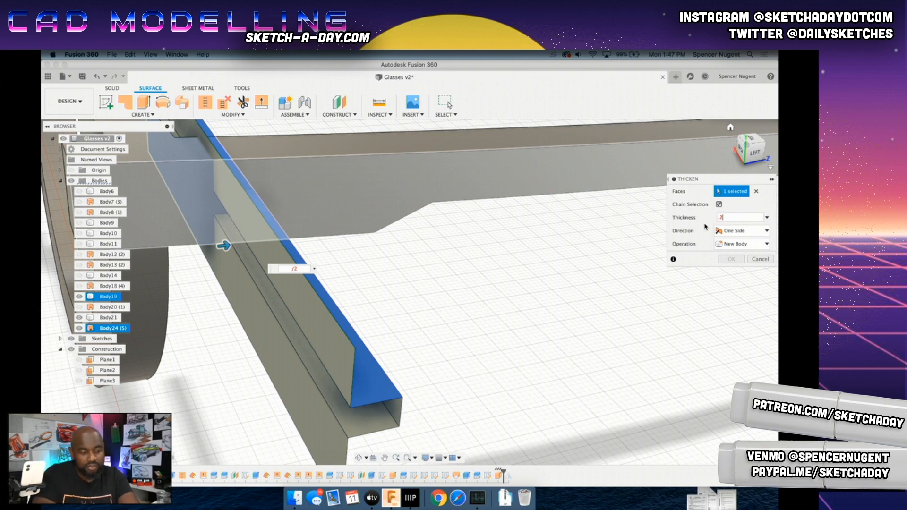
shift+middle_drag(431, 378, 403, 342)
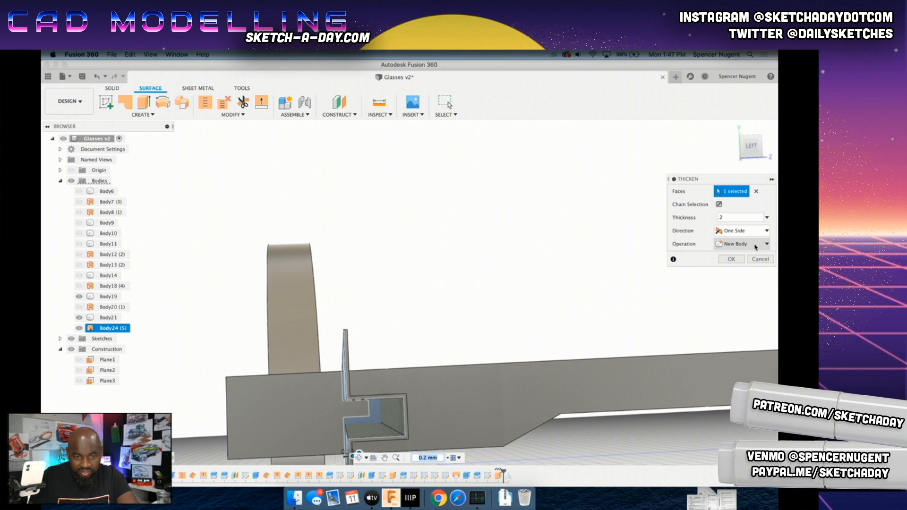
click(756, 246)
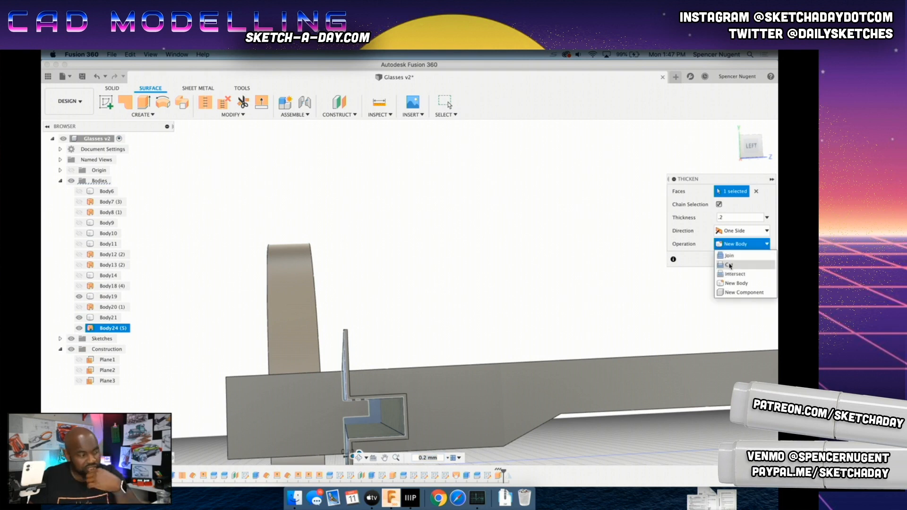
click(729, 265)
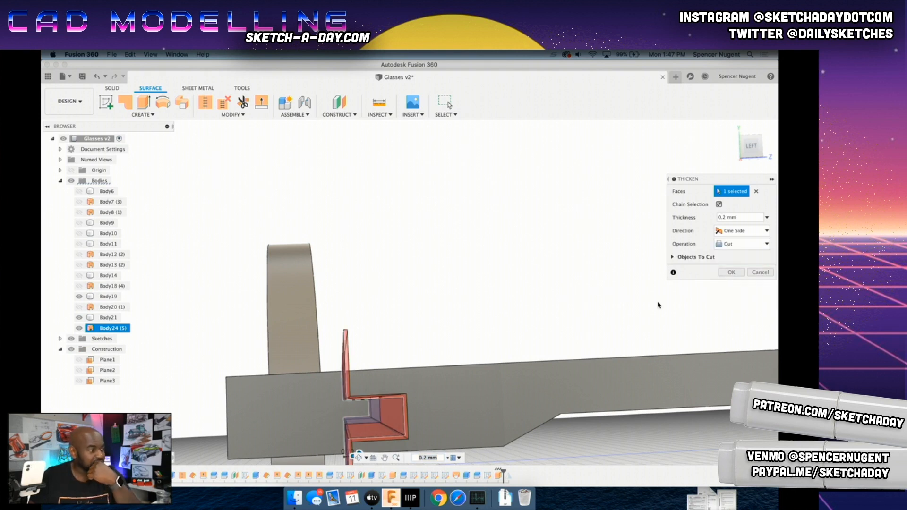
click(731, 273)
Step: Edit the notch sketch, set the notch's horizontal 3 mm dimension to 5 mm, and finish the sketch
scroll(341, 397, down, 1)
shift+middle_drag(341, 397, 367, 422)
scroll(367, 422, up, 4)
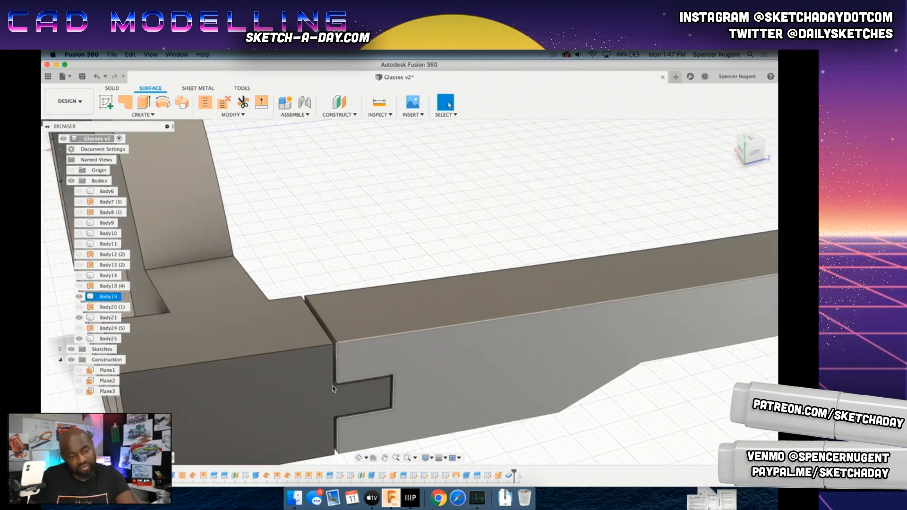
click(353, 354)
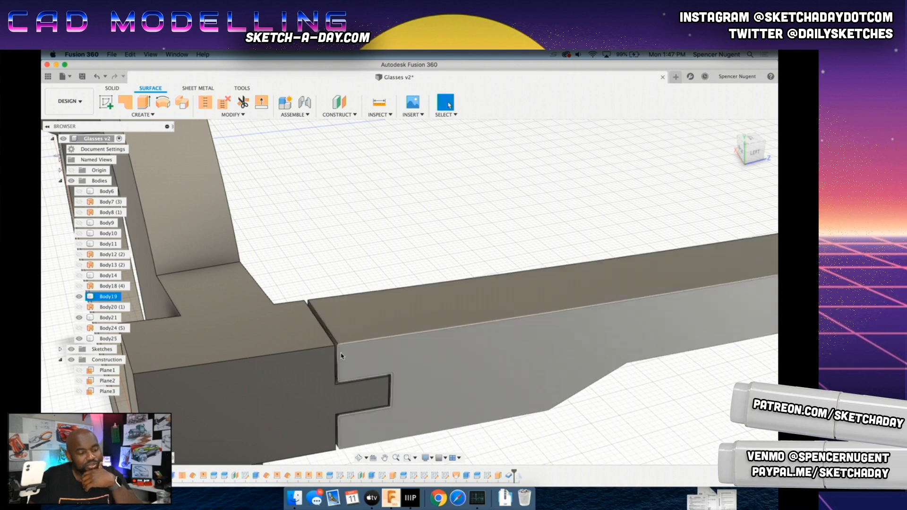
click(363, 391)
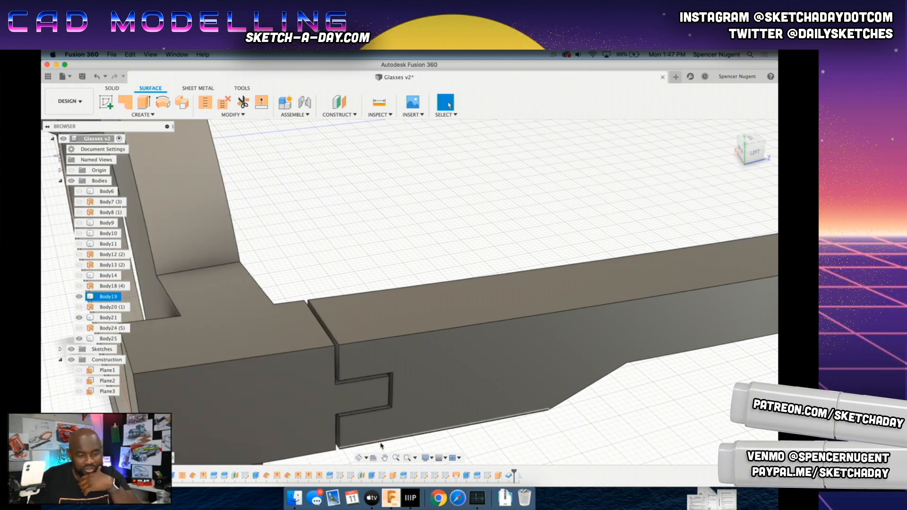
right_click(492, 477)
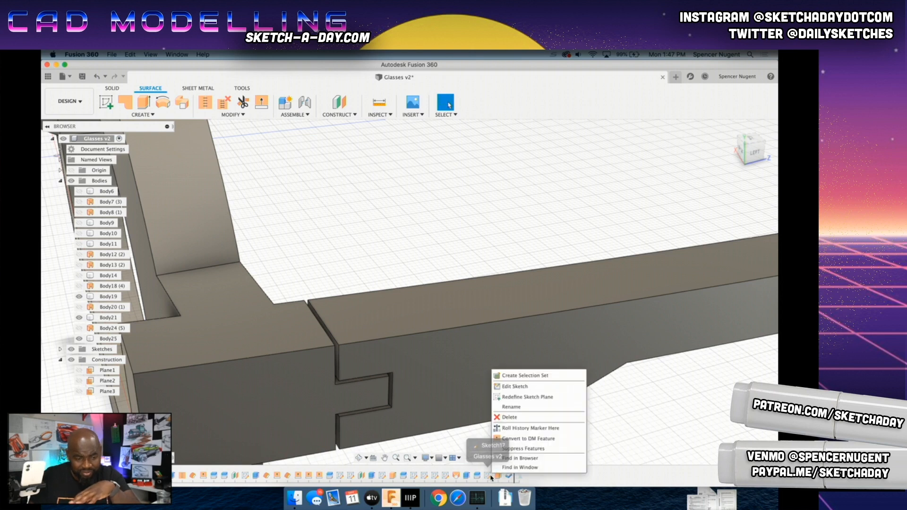
click(515, 387)
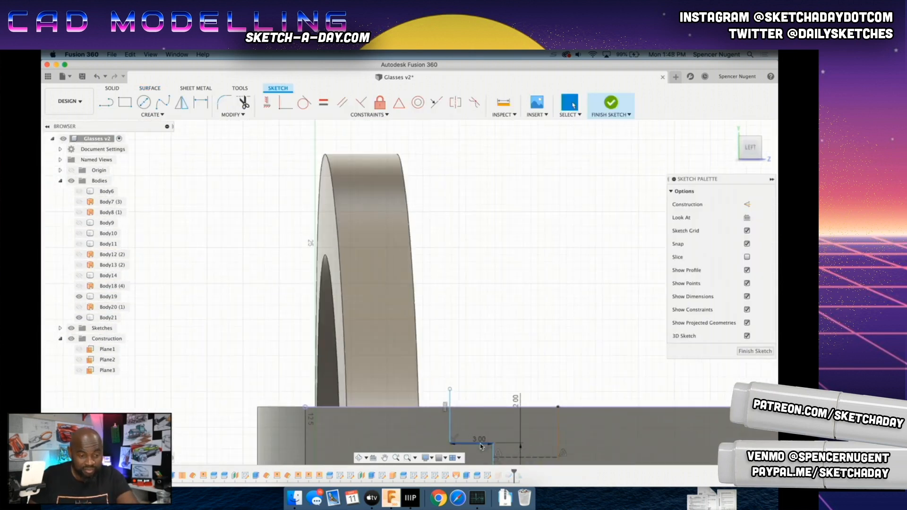
shift+middle_drag(474, 429, 475, 444)
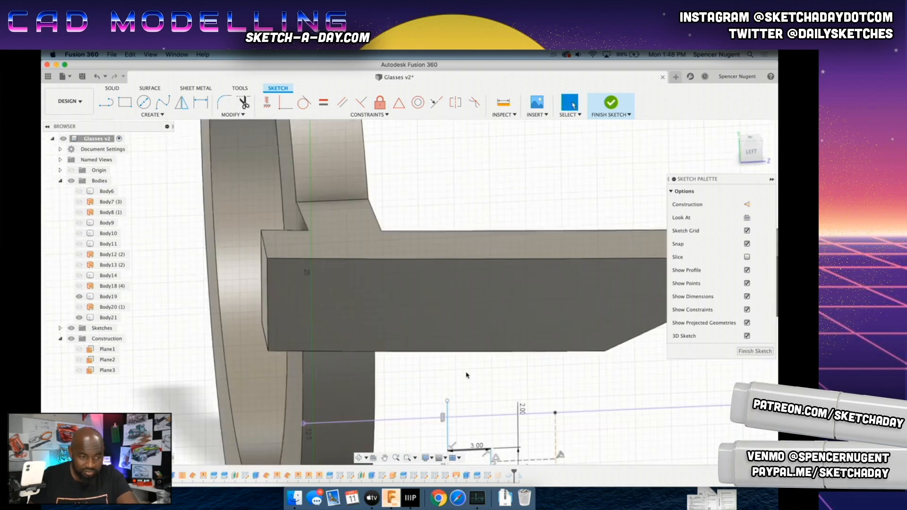
scroll(468, 383, up, 1)
middle_drag(467, 353, 459, 296)
scroll(464, 340, up, 2)
double_click(467, 386)
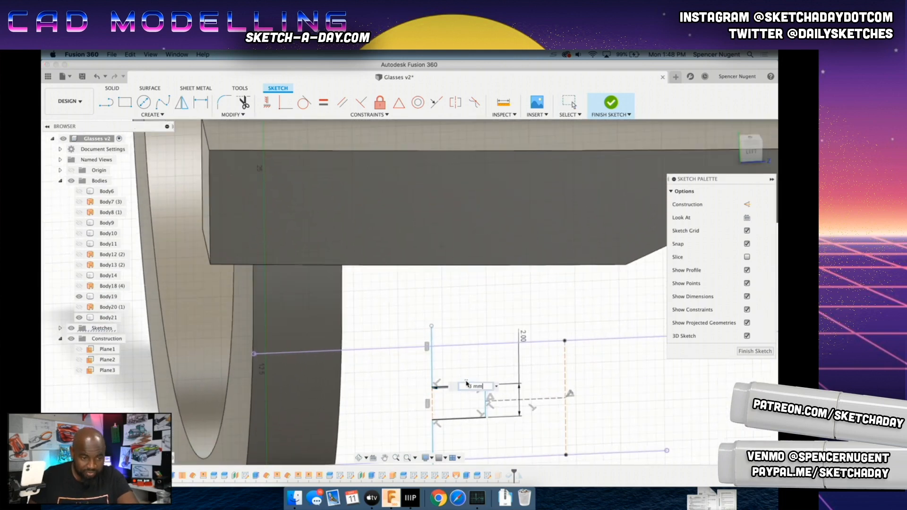
text(5)
key(Return)
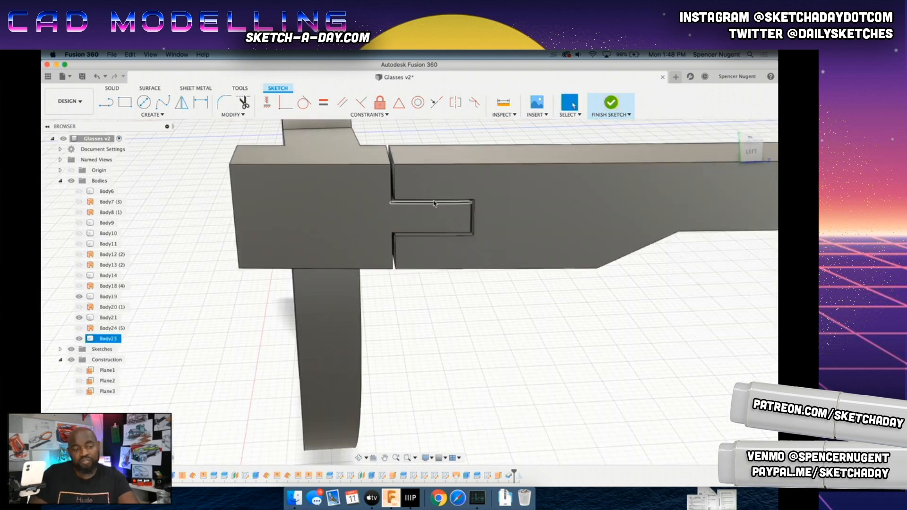
click(611, 103)
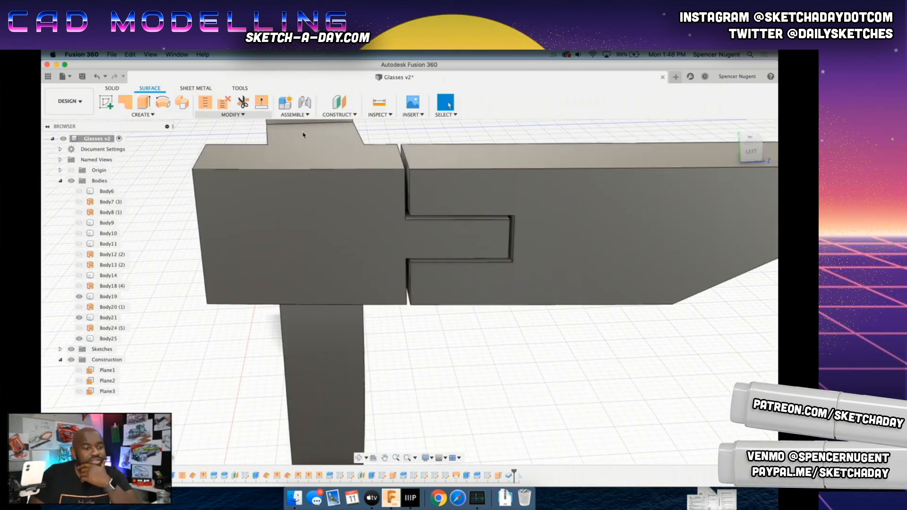
Step: Start a solid Fillet for the joint between the frame block and the temple arm
scroll(407, 146, down, 1)
shift+middle_drag(369, 233, 438, 187)
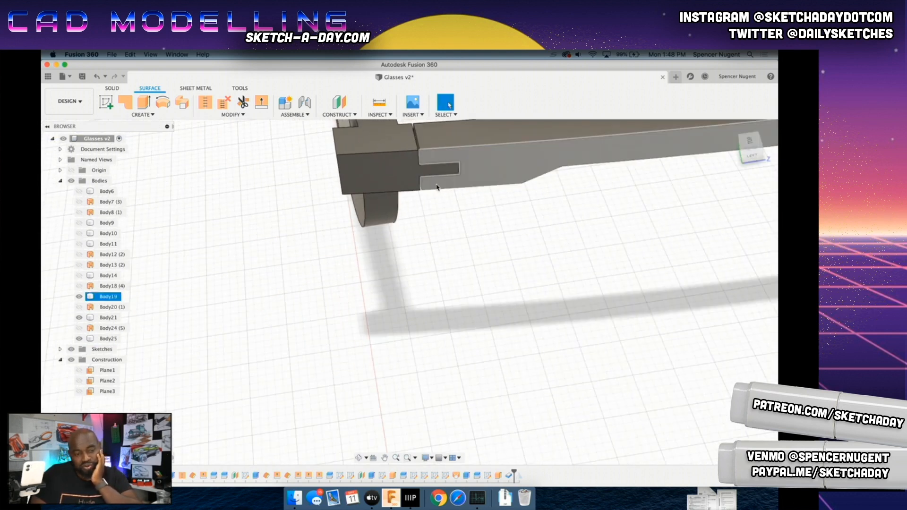
scroll(435, 132, up, 5)
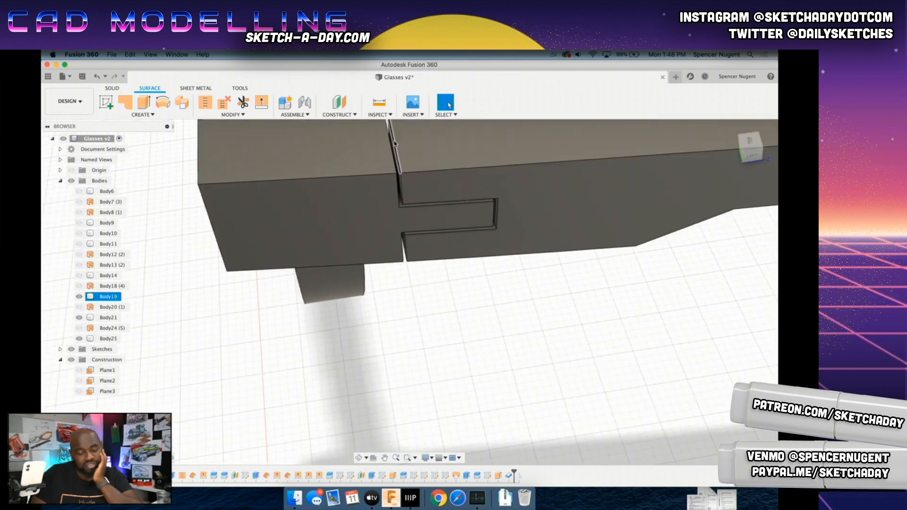
middle_drag(325, 188, 328, 323)
scroll(441, 269, down, 1)
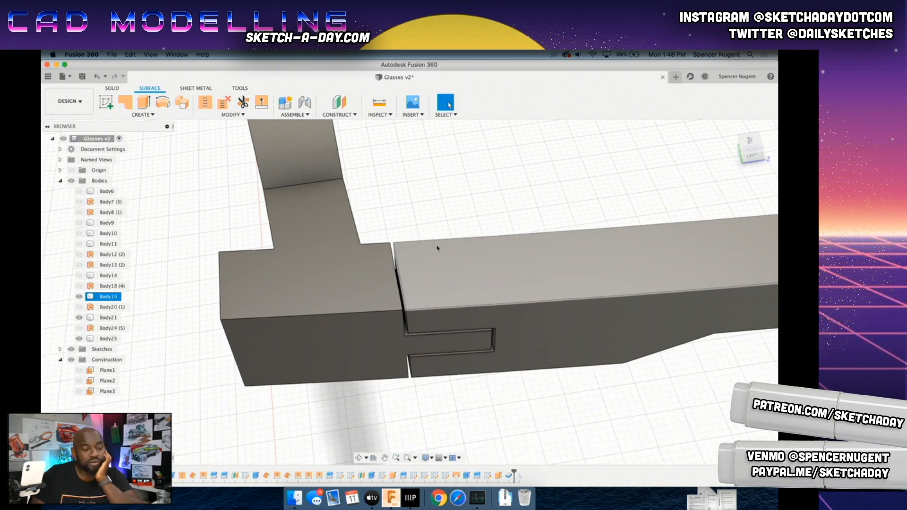
click(113, 88)
click(241, 103)
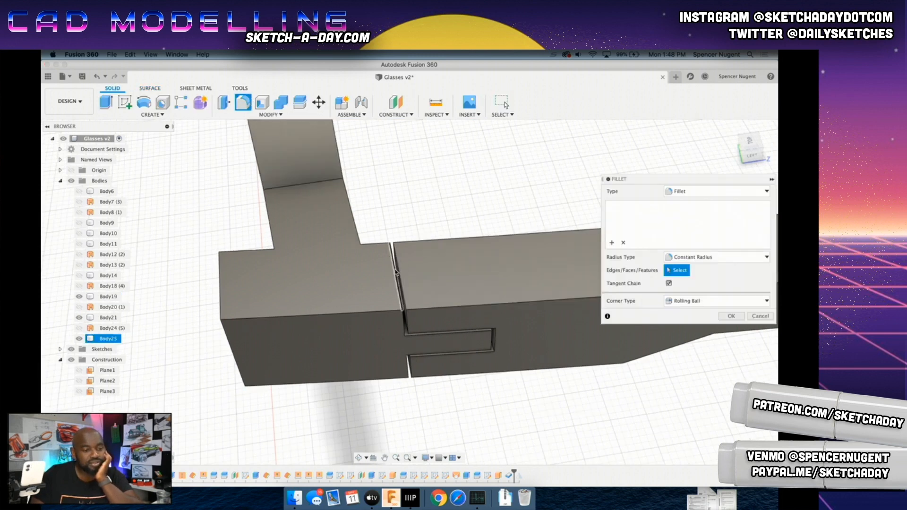
Step: Try a 2.5 mm fillet on four joint edges spread over the temple arm and frame block, and remove that edge set
click(405, 317)
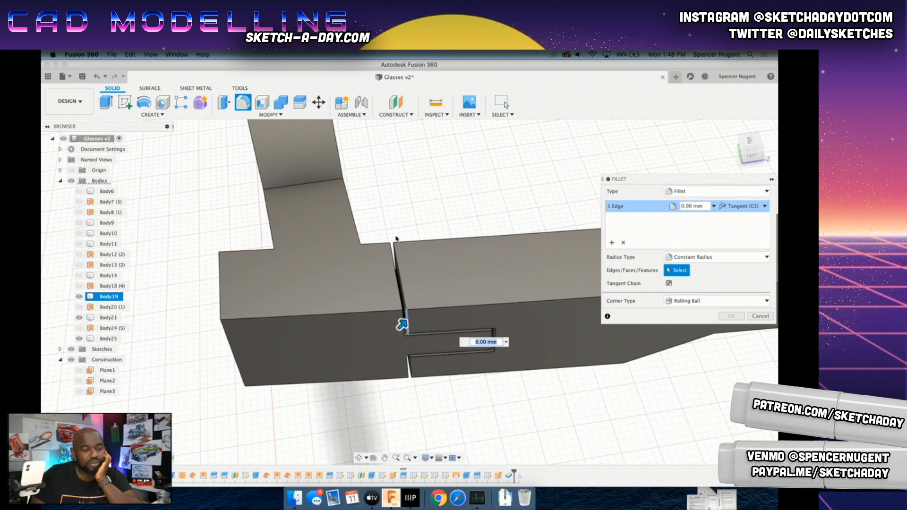
shift+middle_drag(399, 265, 409, 301)
click(396, 264)
scroll(405, 351, up, 1)
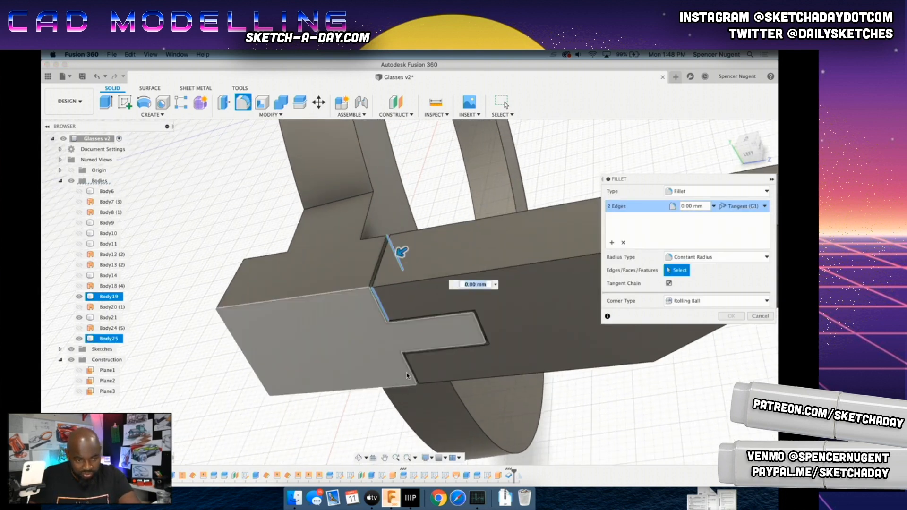
click(411, 371)
shift+middle_drag(410, 371, 429, 347)
click(508, 386)
scroll(563, 347, down, 1)
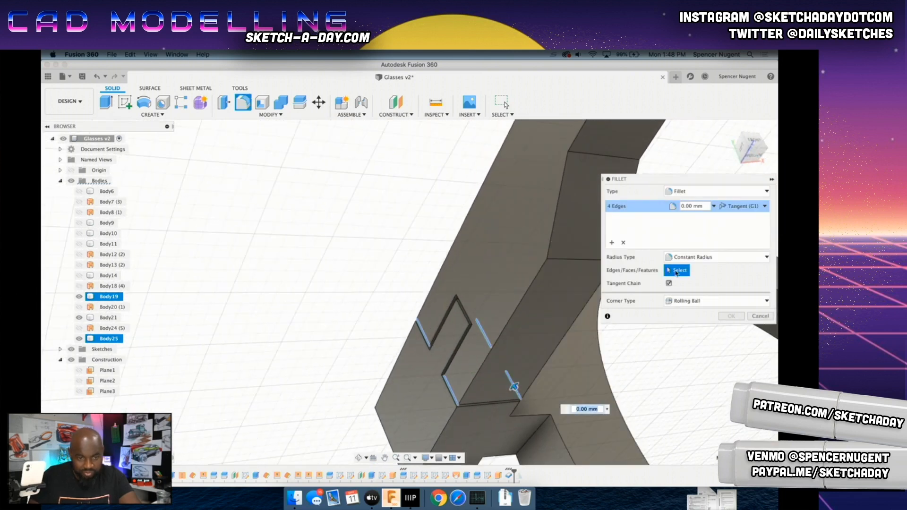
text(2.5)
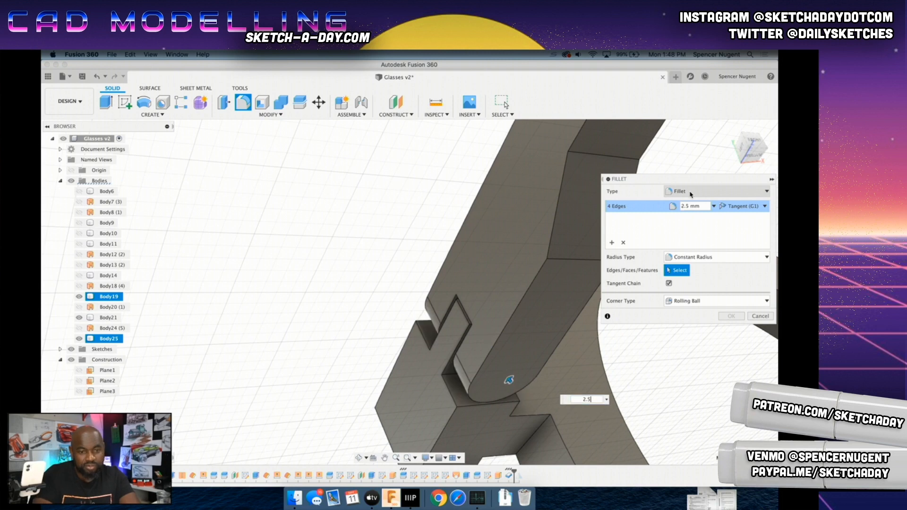
shift+middle_drag(422, 345, 452, 285)
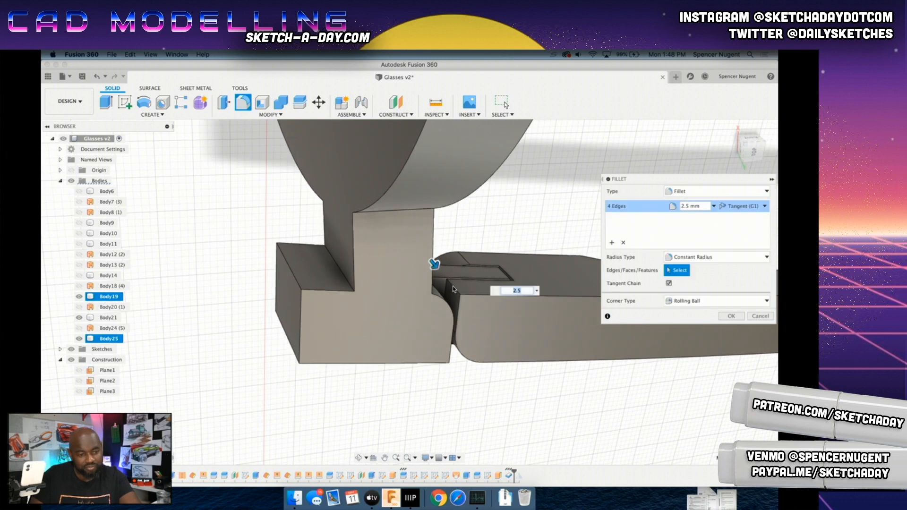
click(624, 243)
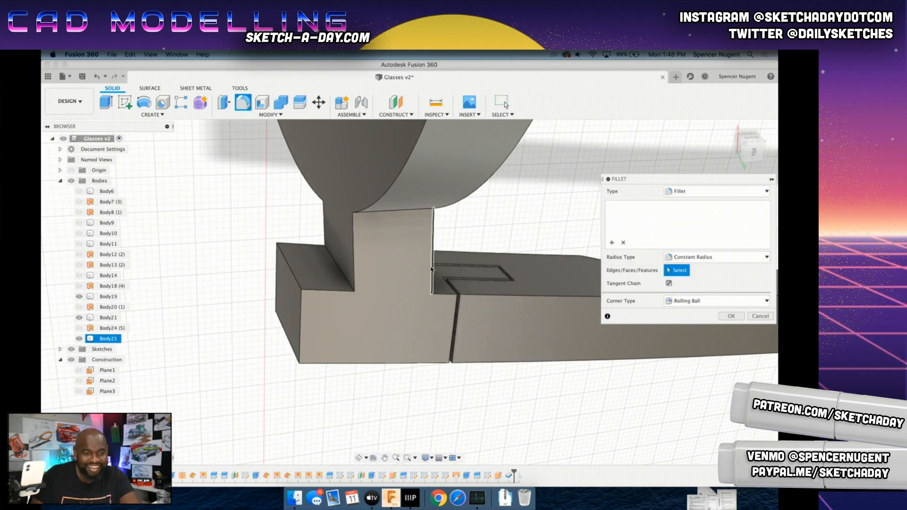
Step: Apply a 2.5 mm fillet to the four edges at the hinge end of the temple arm
click(456, 290)
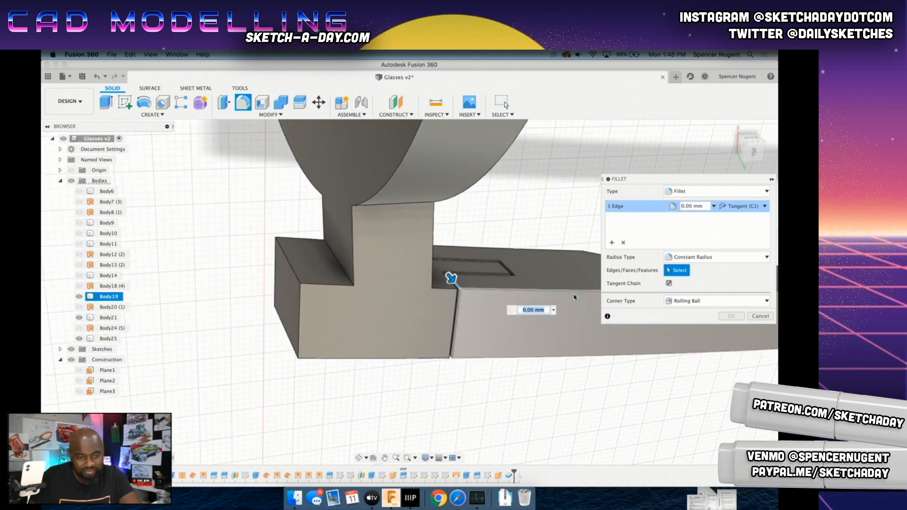
shift+middle_drag(493, 401, 477, 368)
click(455, 366)
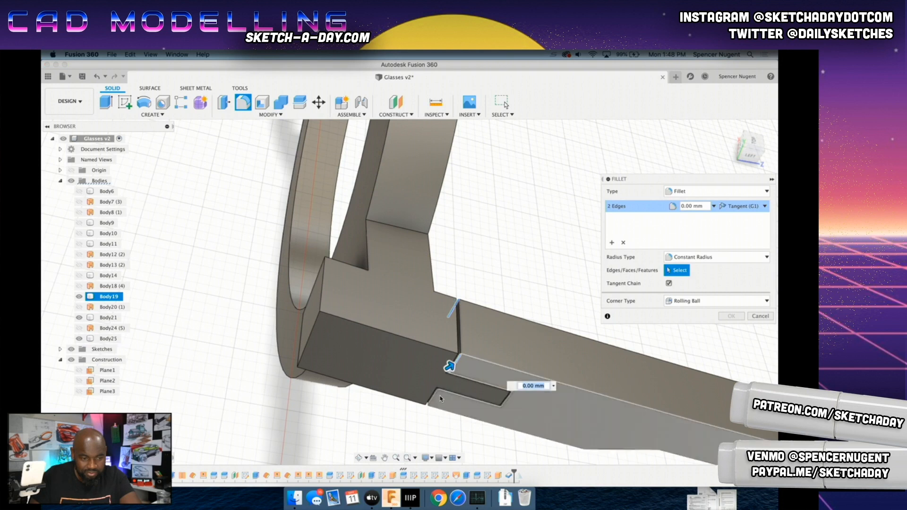
click(437, 399)
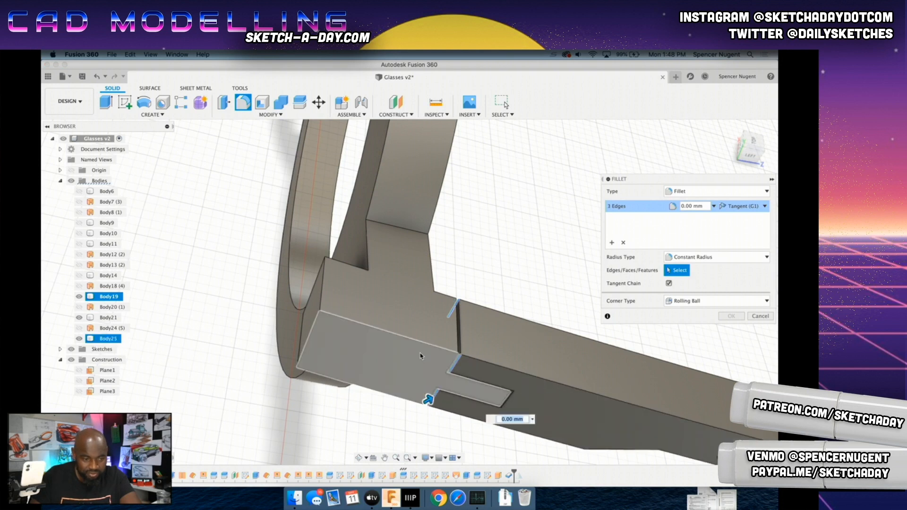
click(429, 352)
scroll(557, 299, down, 1)
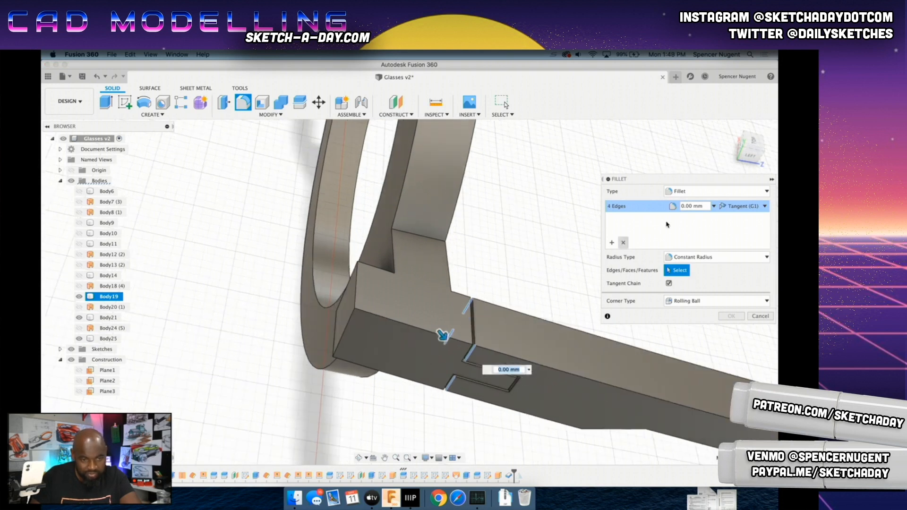
click(692, 206)
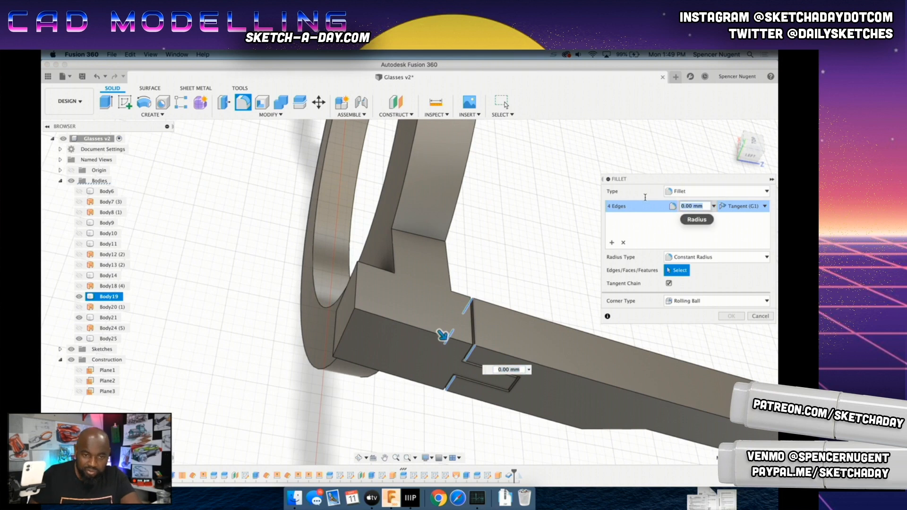
text(2.5)
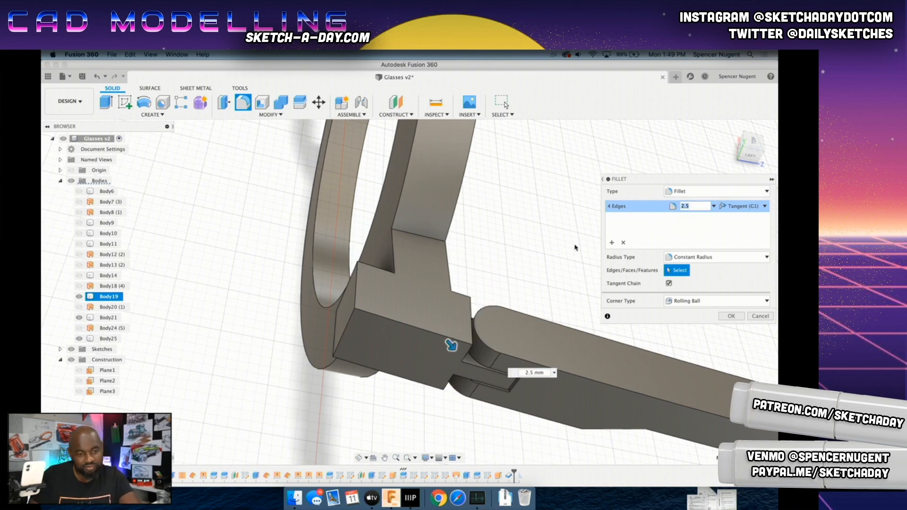
click(731, 317)
Step: Fillet the two end edges of the frame block's tongue inside the notch with a 2.5 mm radius
scroll(557, 361, down, 1)
mouse_move(512, 390)
shift+middle_down()
mouse_move(483, 355)
mouse_move(490, 396)
mouse_move(511, 387)
shift+middle_up()
scroll(527, 372, up, 3)
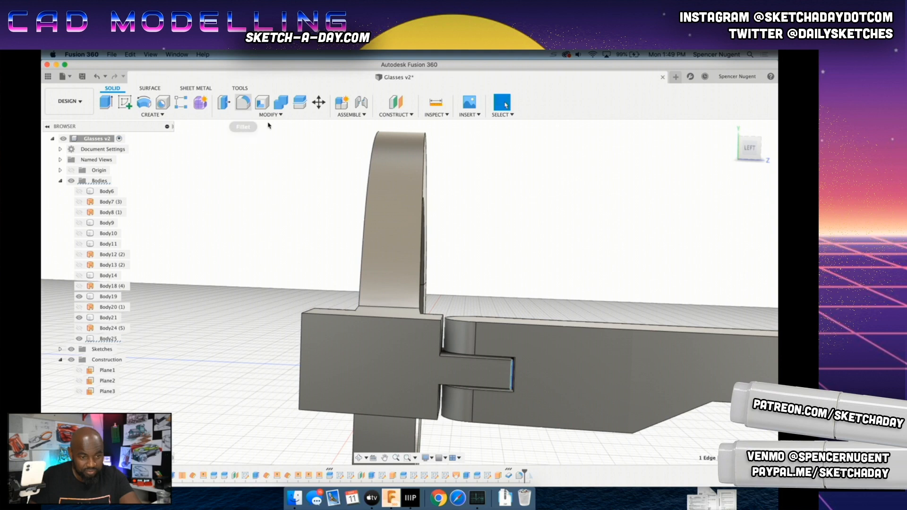
mouse_move(543, 367)
shift+middle_down()
mouse_move(522, 371)
mouse_move(542, 353)
shift+middle_up()
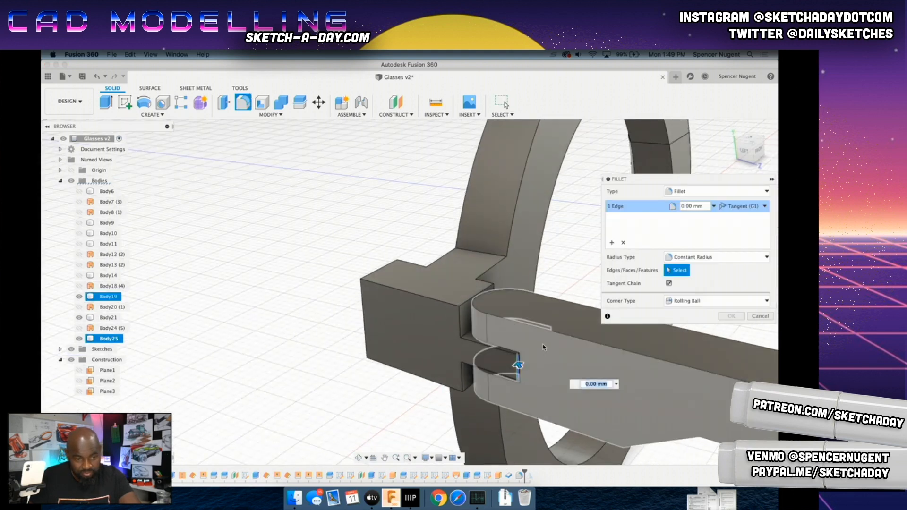
text(2.5)
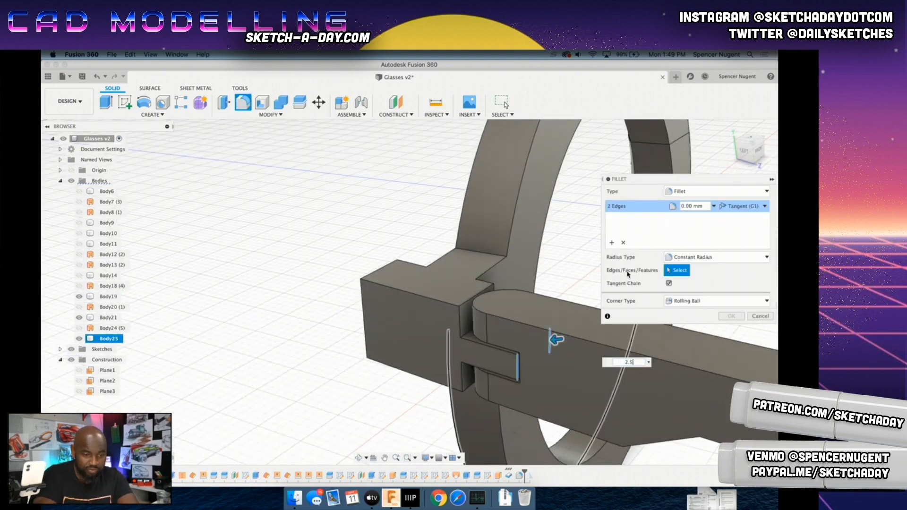
key(Return)
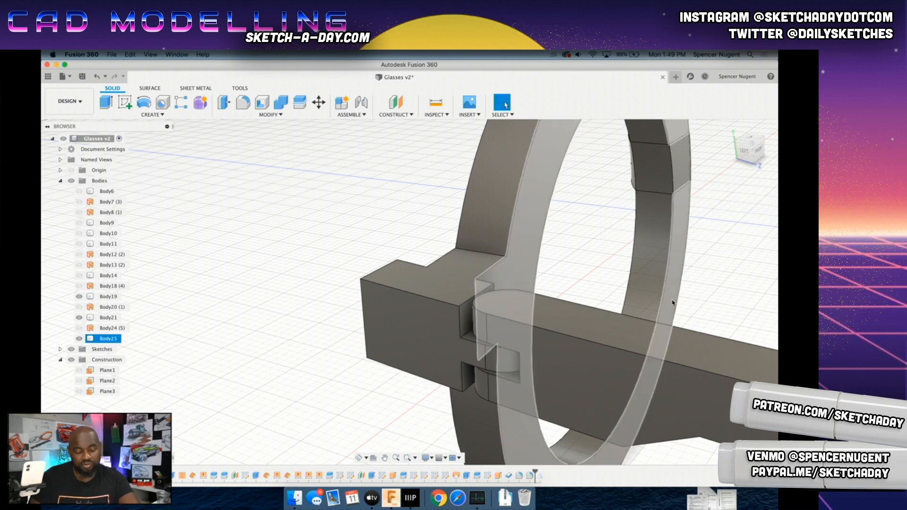
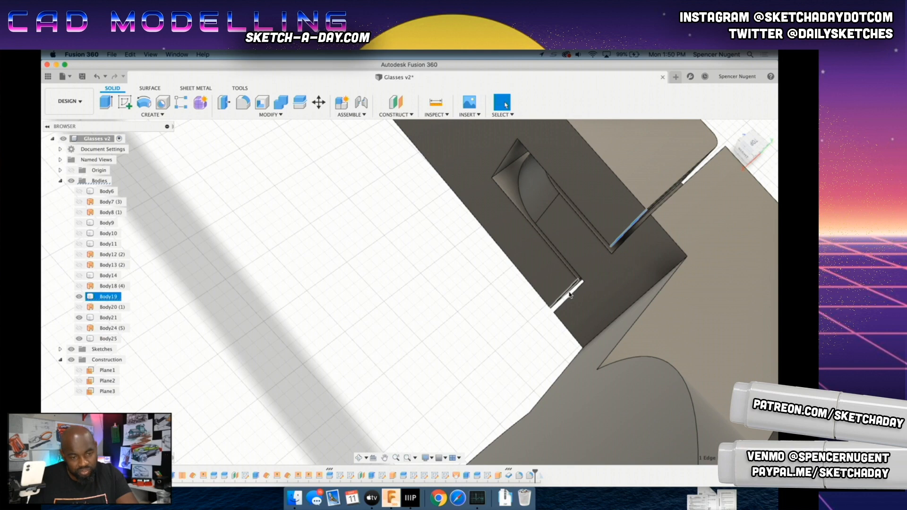
Step: Edit the latest fillet feature and add a 2.5 mm edge set for the two inner end edges of the temple arm
right_click(529, 474)
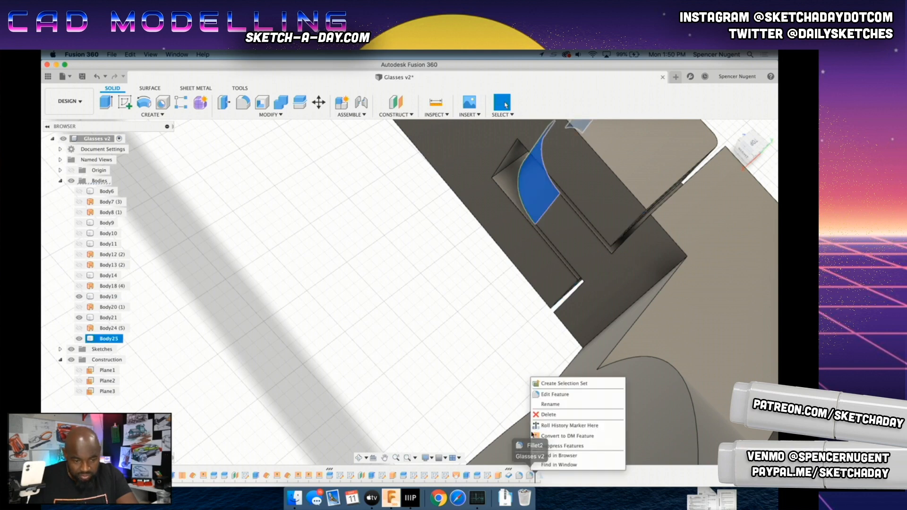
click(556, 395)
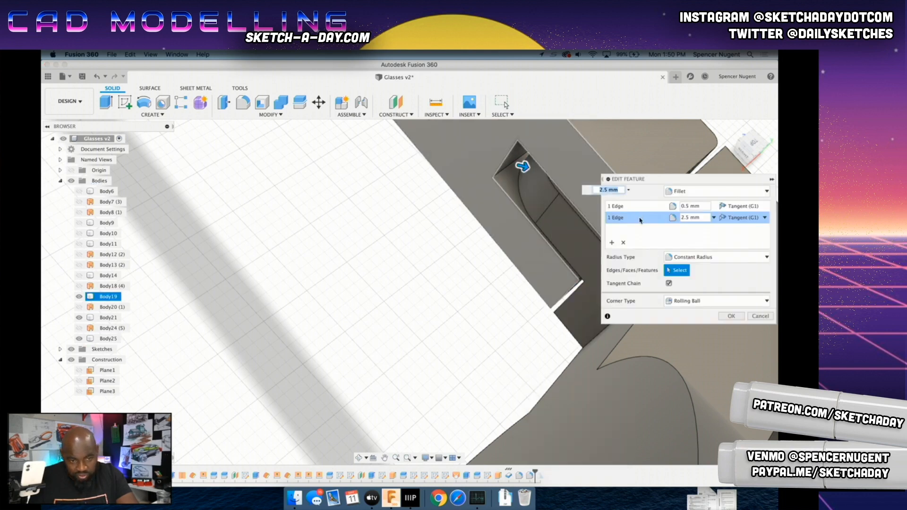
click(613, 245)
drag(635, 180, 329, 298)
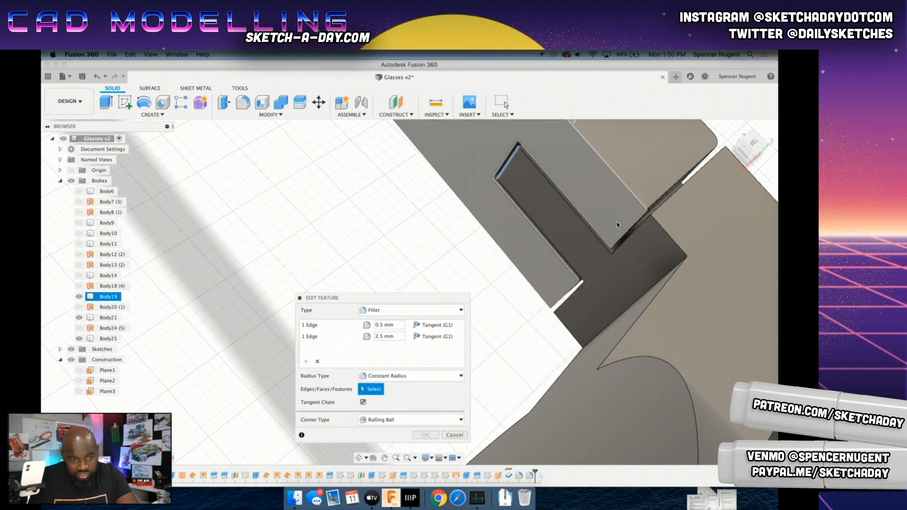
click(628, 229)
click(572, 291)
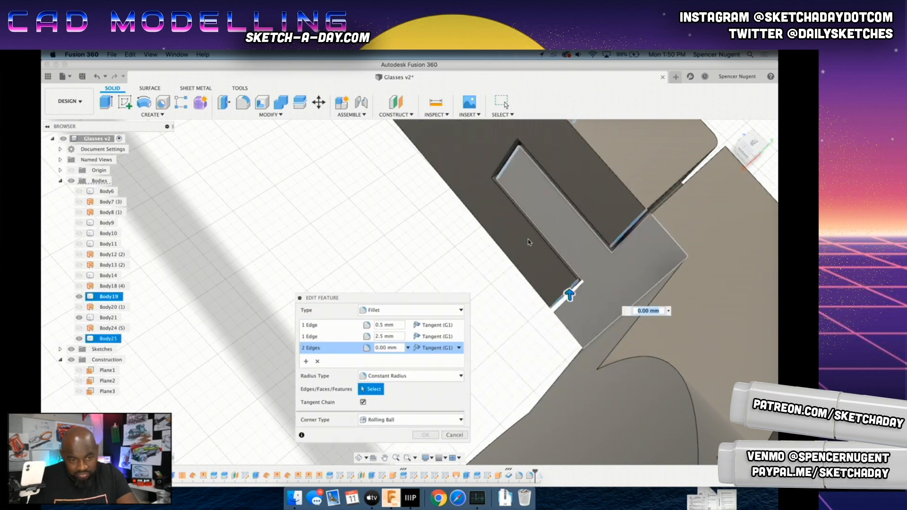
key(Return)
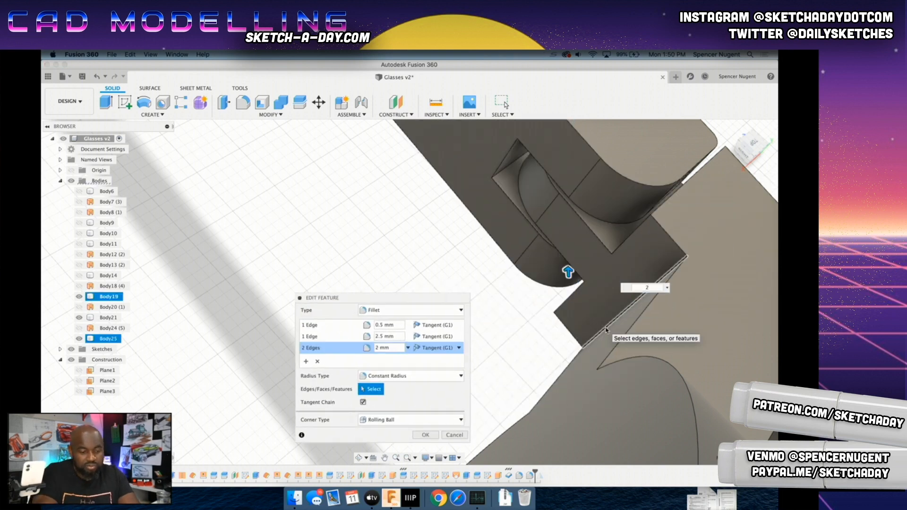
text(.5)
key(Return)
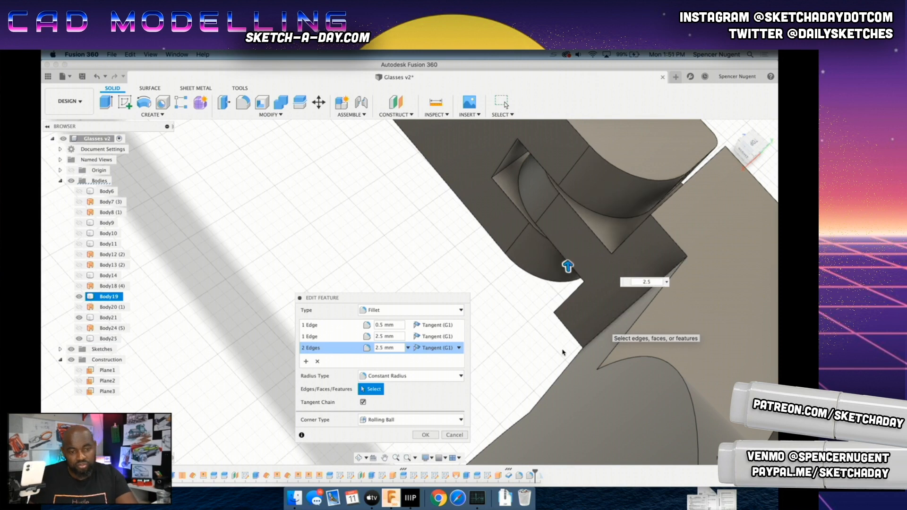
click(423, 435)
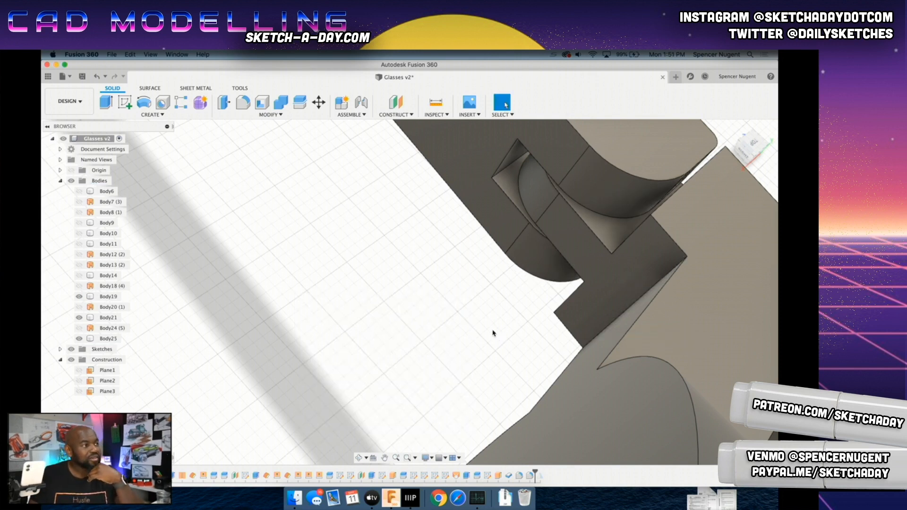
Step: Examine the rounded hinge joint between frame block and temple arm from the inner and outer sides
scroll(496, 335, down, 2)
scroll(500, 274, up, 1)
click(504, 257)
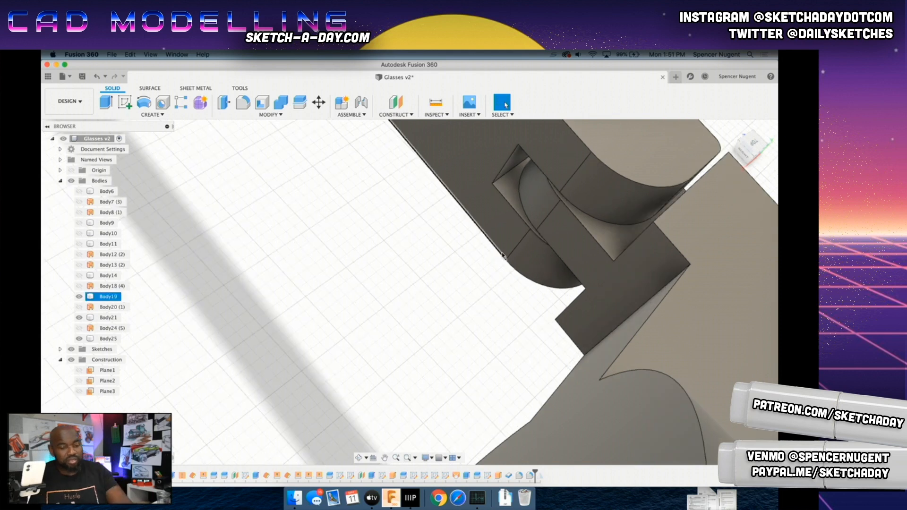
middle_drag(547, 241, 531, 254)
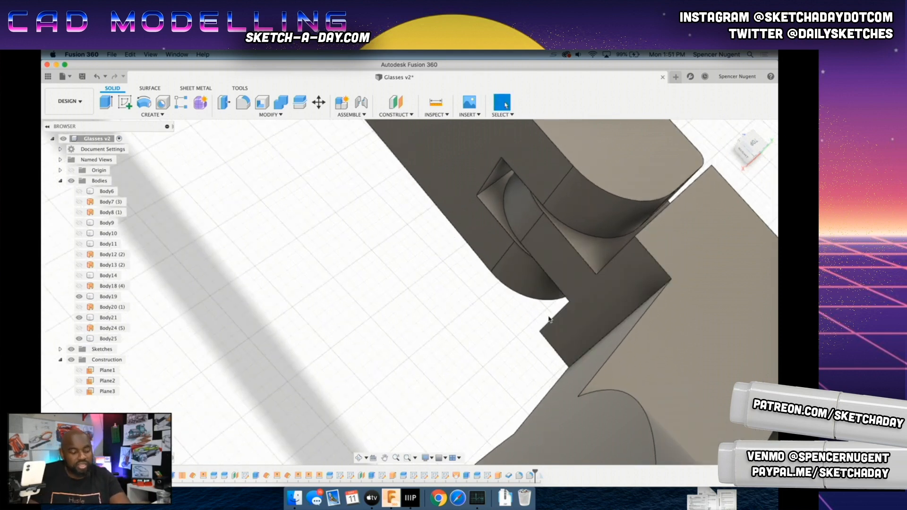
click(554, 334)
shift+middle_drag(553, 335, 646, 270)
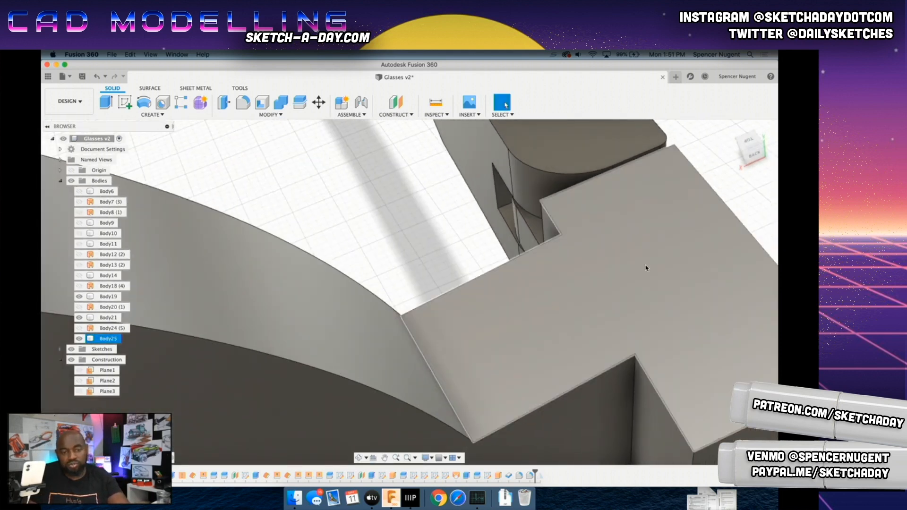
scroll(646, 270, down, 5)
shift+middle_drag(670, 307, 588, 330)
scroll(750, 344, down, 5)
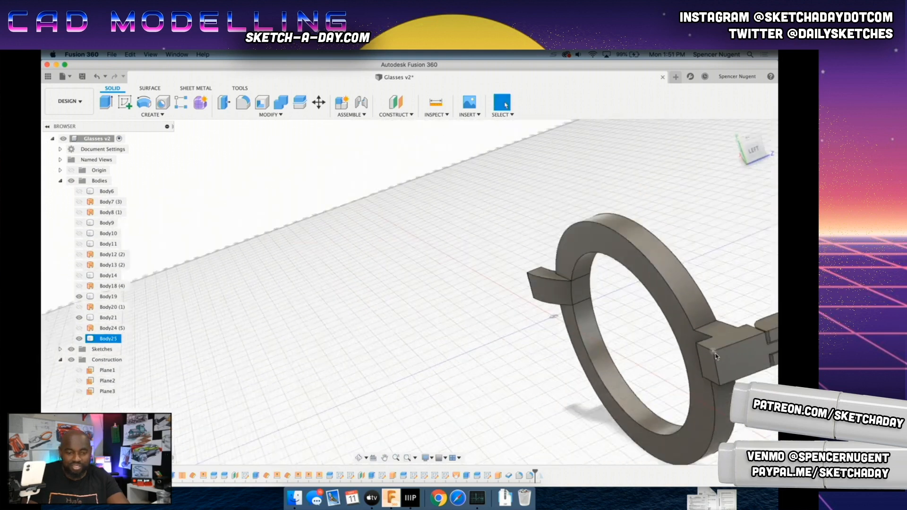
middle_drag(750, 344, 481, 312)
scroll(480, 312, up, 10)
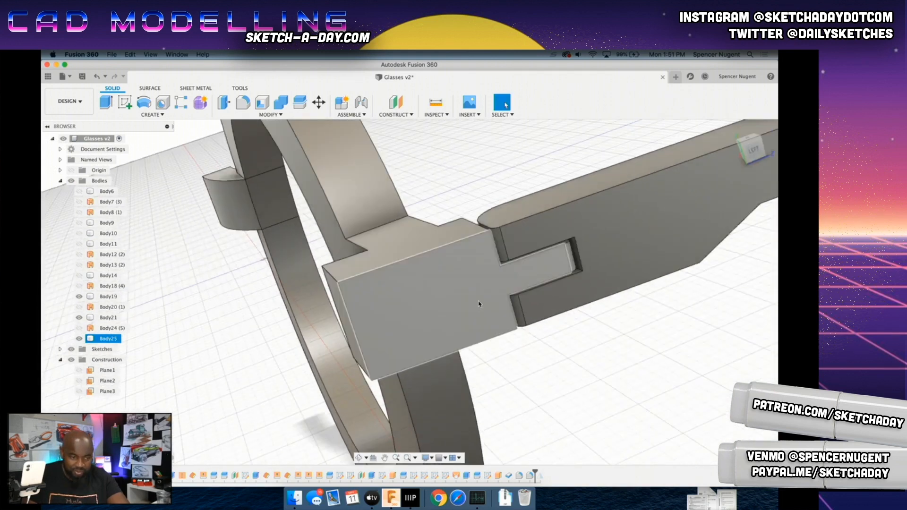
shift+middle_drag(549, 333, 522, 298)
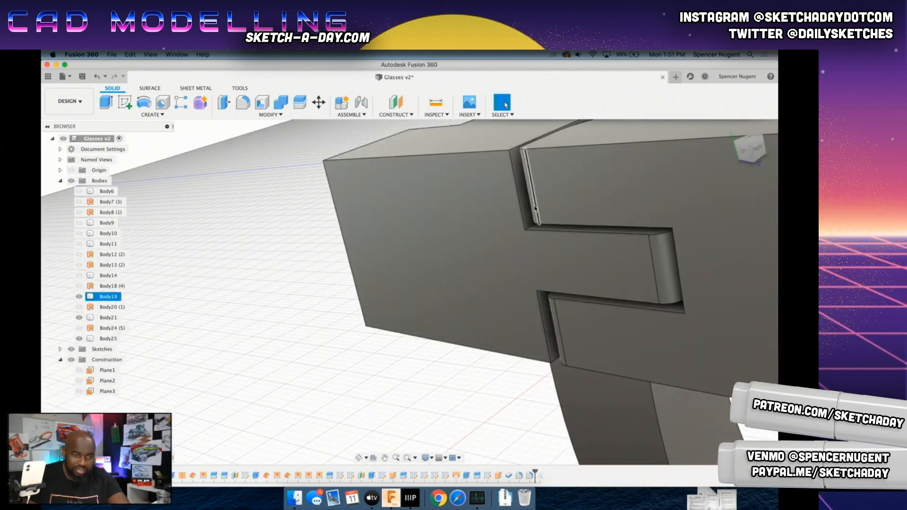
click(521, 203)
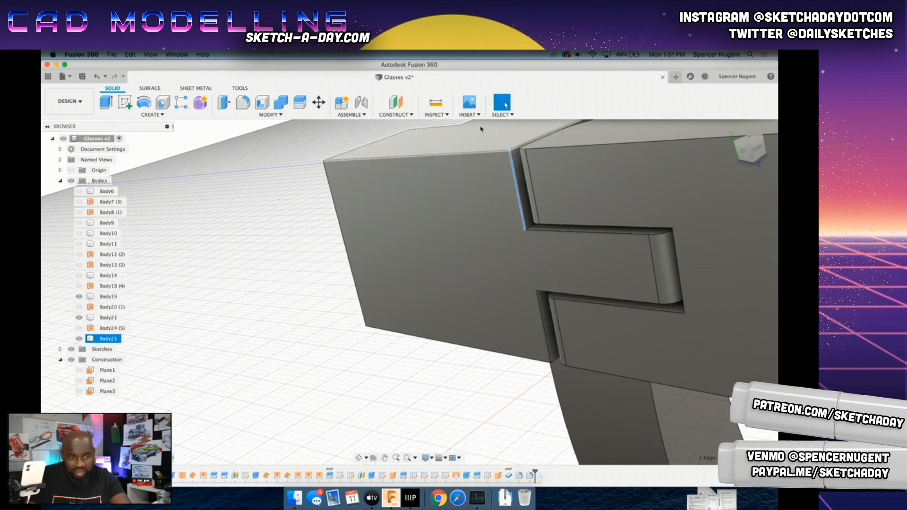
click(248, 106)
key(Escape)
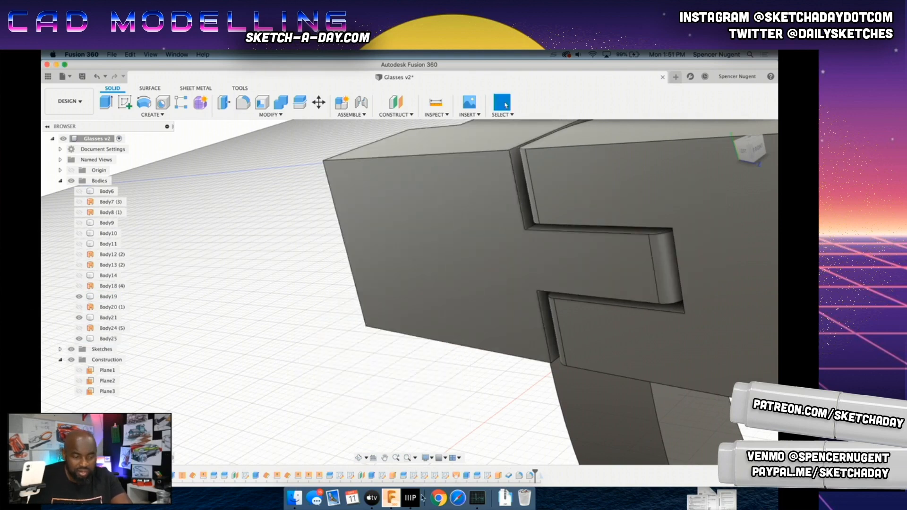
Step: Edit the latest fillet feature and add a 0.5 mm edge set for the two outer shoulder edges of the frame block
right_click(529, 474)
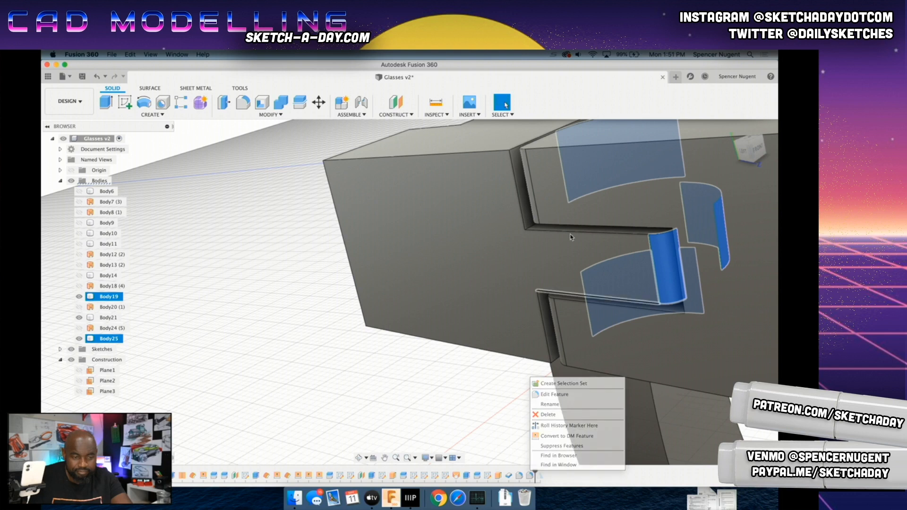
click(551, 394)
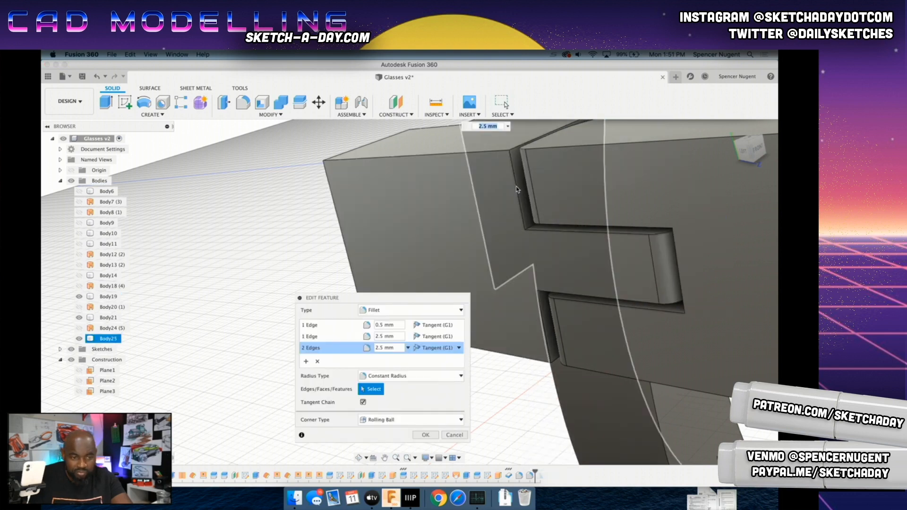
click(305, 362)
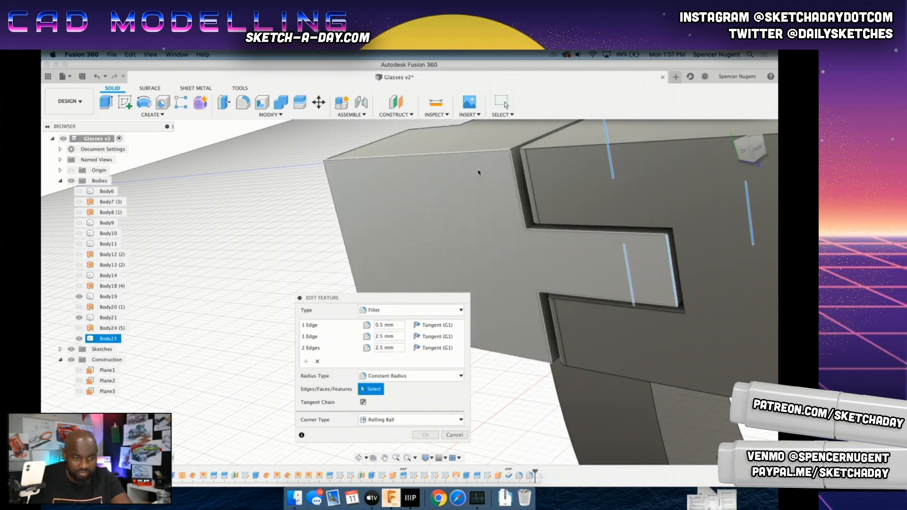
click(542, 308)
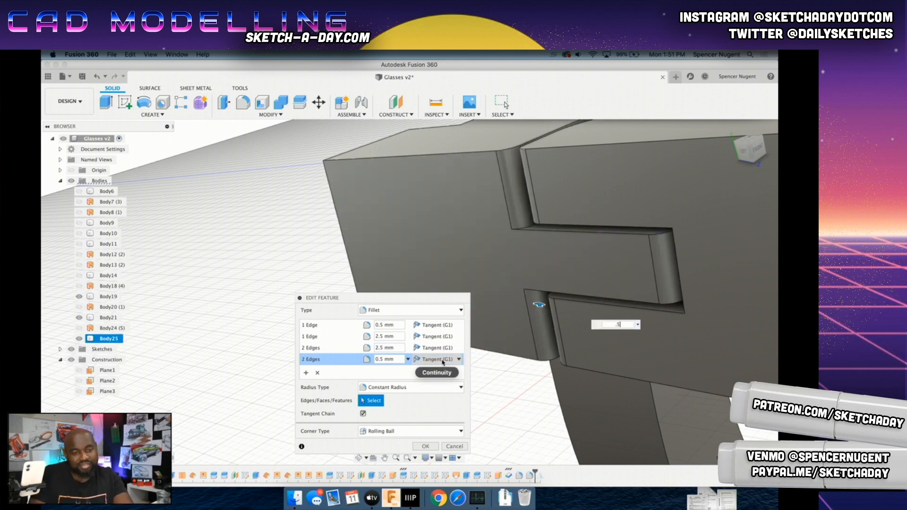
scroll(455, 276, down, 5)
shift+middle_drag(478, 268, 435, 372)
key(Return)
Step: Edit the latest fillet feature and add a 2.5 mm edge set for the two inner shoulder edges of the frame block
scroll(537, 297, up, 10)
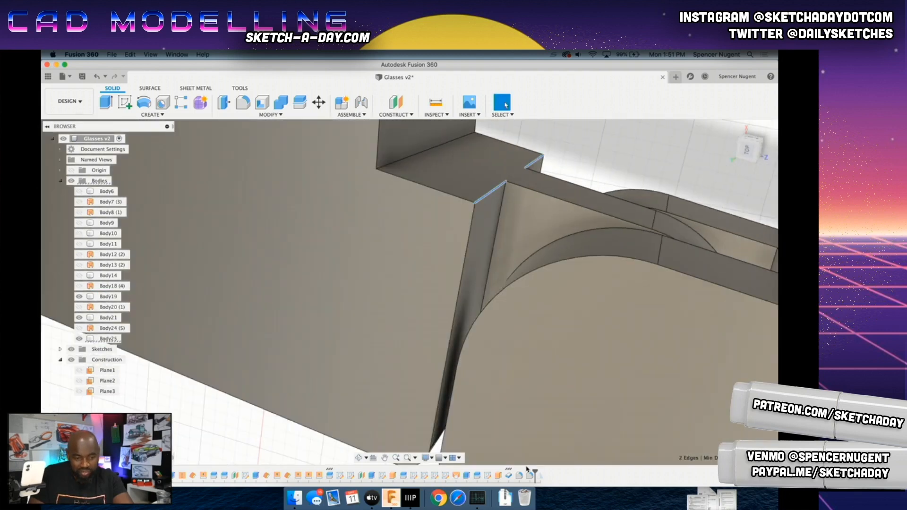
right_click(530, 475)
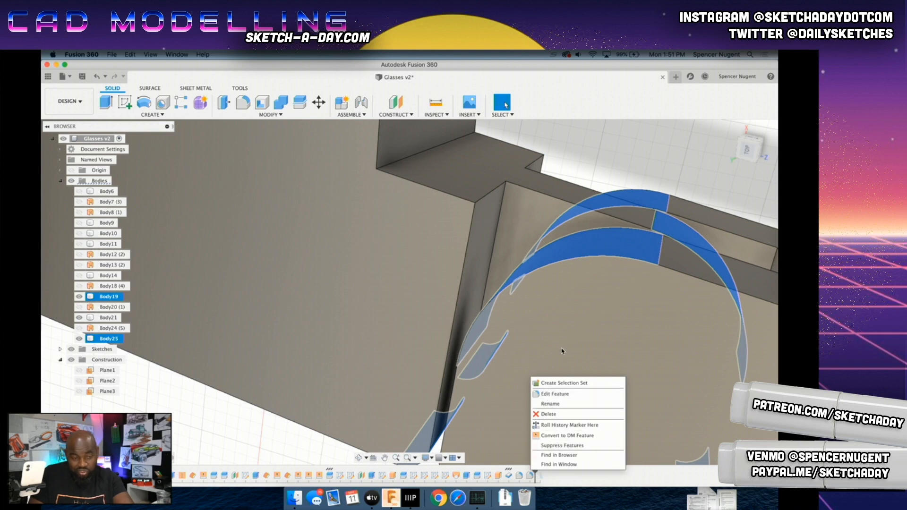
click(555, 394)
click(307, 374)
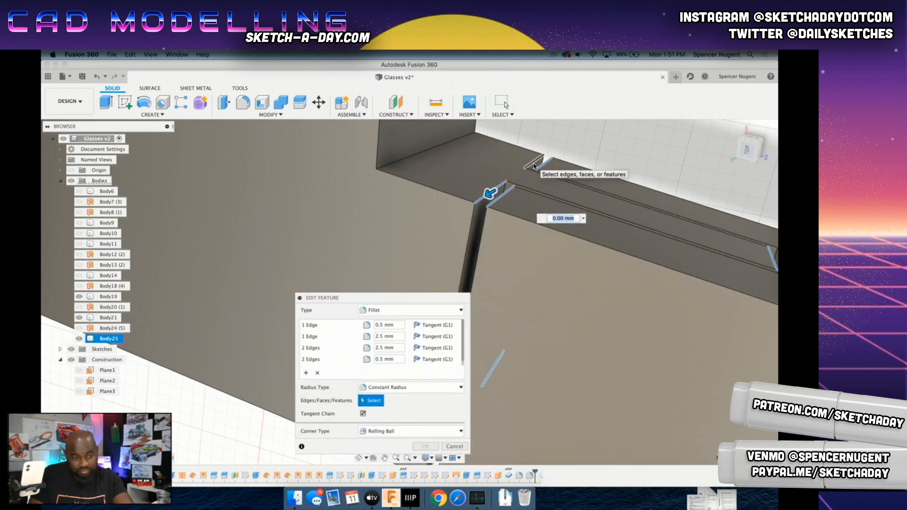
click(503, 189)
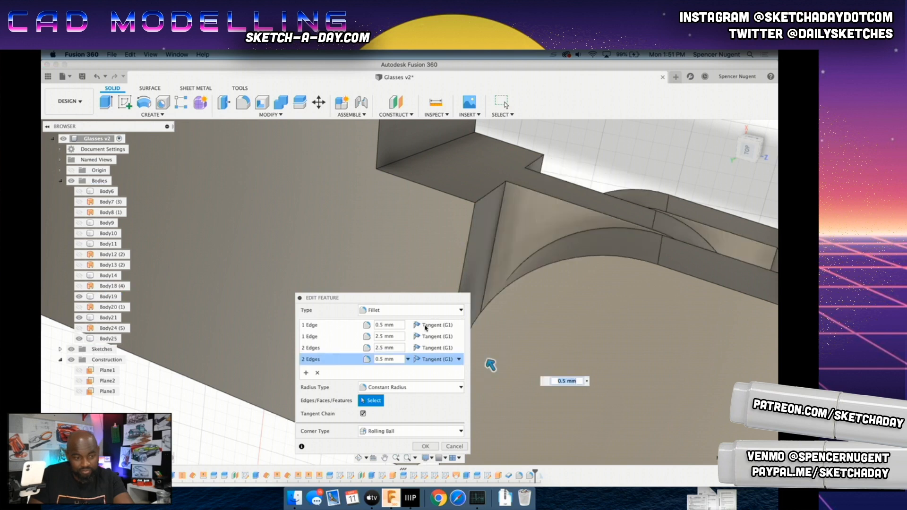
click(315, 371)
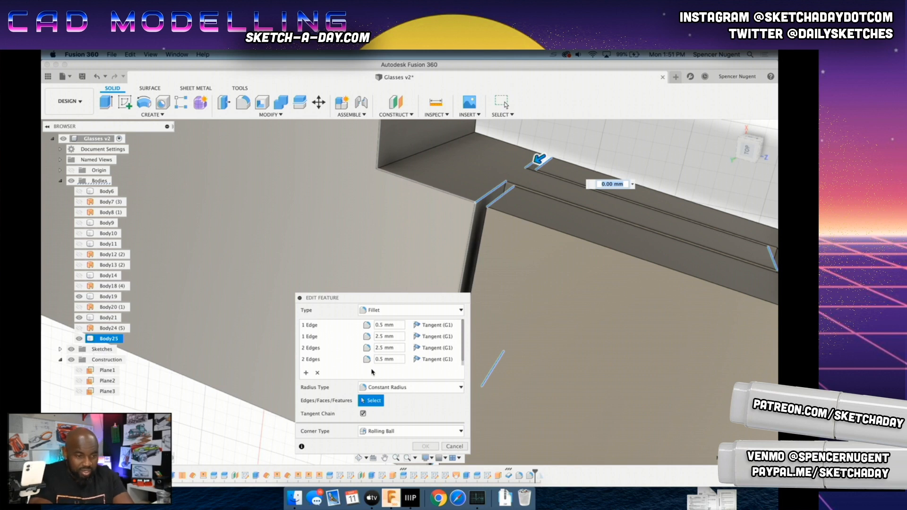
text(.5)
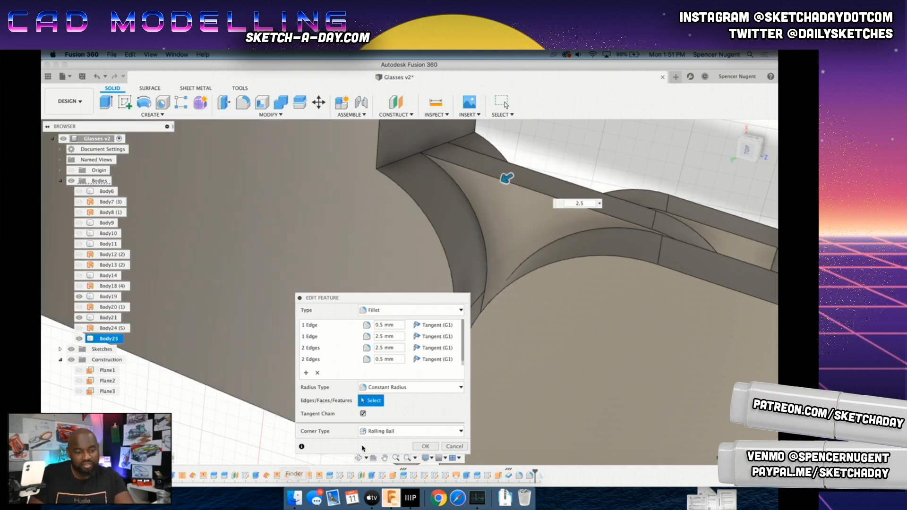
click(426, 447)
Step: Examine the rounded hinge joint from above and the whole half frame from the back
shift+middle_drag(468, 298, 485, 279)
shift+middle_drag(388, 233, 426, 264)
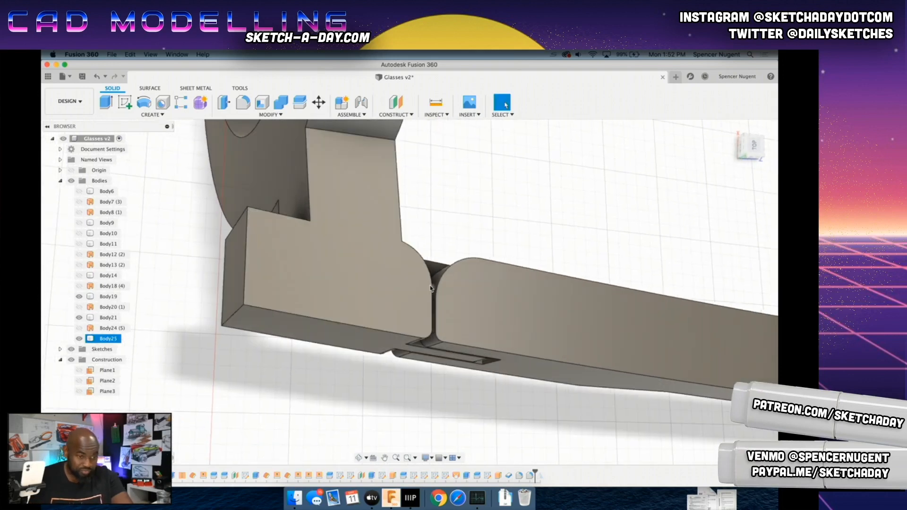
scroll(425, 265, down, 5)
click(428, 307)
shift+middle_drag(428, 307, 500, 283)
click(429, 230)
scroll(429, 229, down, 5)
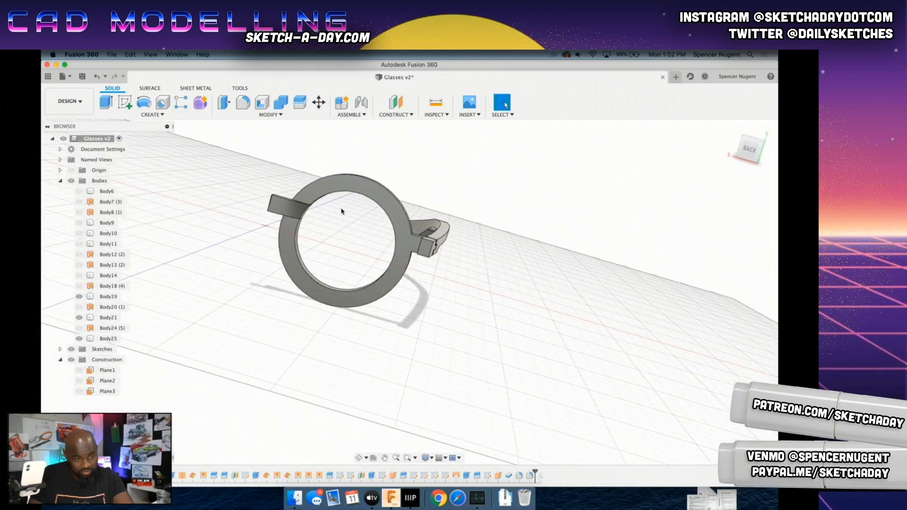
scroll(342, 211, up, 4)
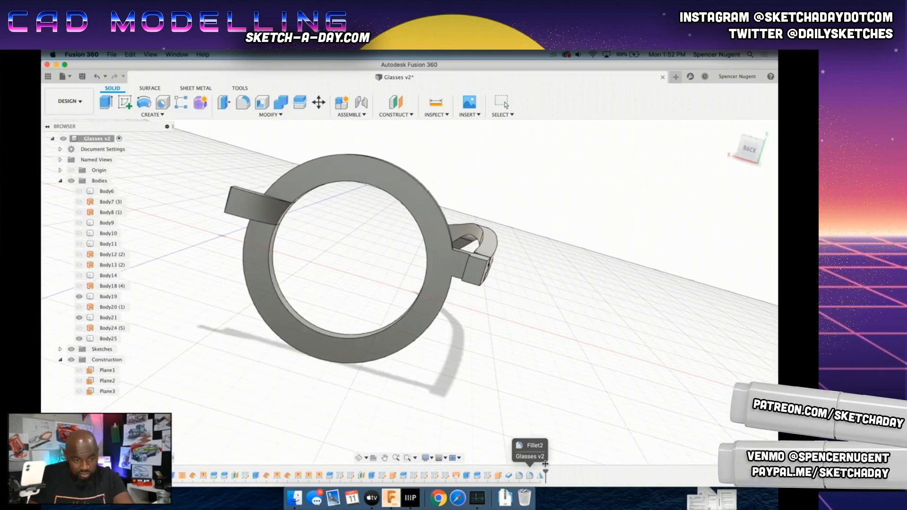
Step: Roll the history marker forward past the final mirror feature to show the complete pair of glasses
drag(545, 472, 546, 471)
scroll(278, 319, down, 5)
mouse_move(332, 329)
middle_down()
mouse_move(417, 366)
mouse_move(369, 354)
mouse_move(380, 405)
mouse_move(411, 405)
mouse_move(403, 401)
mouse_move(405, 354)
middle_up()
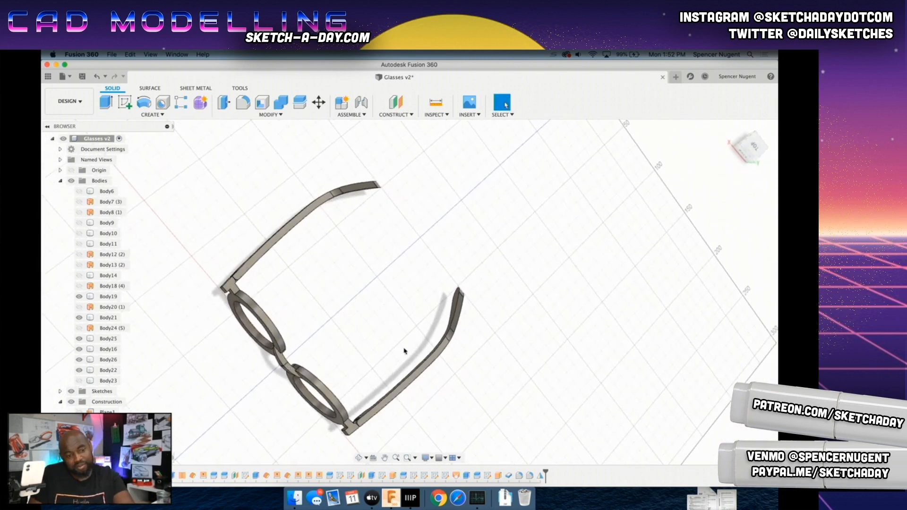
scroll(405, 354, up, 5)
scroll(227, 399, down, 5)
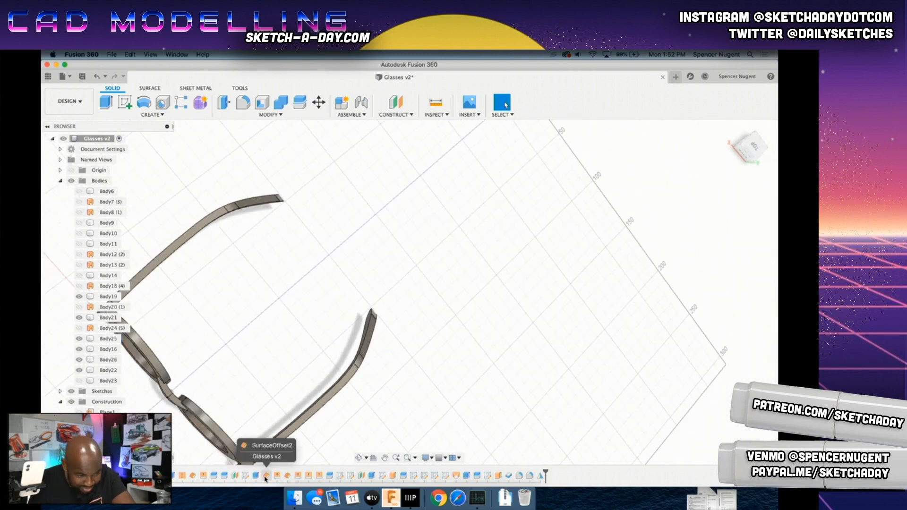
Step: Edit the first surface offset feature, which defines the frame front's thickness, and set its distance to 4 mm
right_click(194, 478)
click(283, 400)
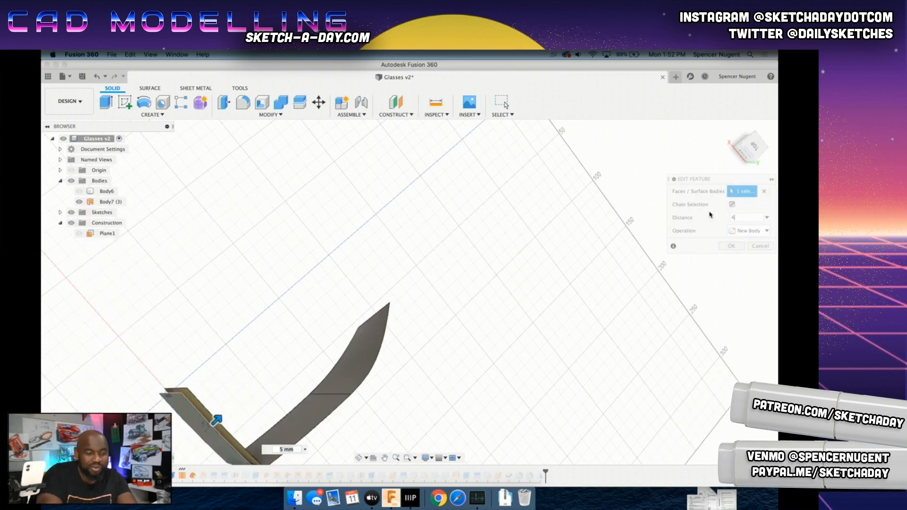
text(4)
key(Return)
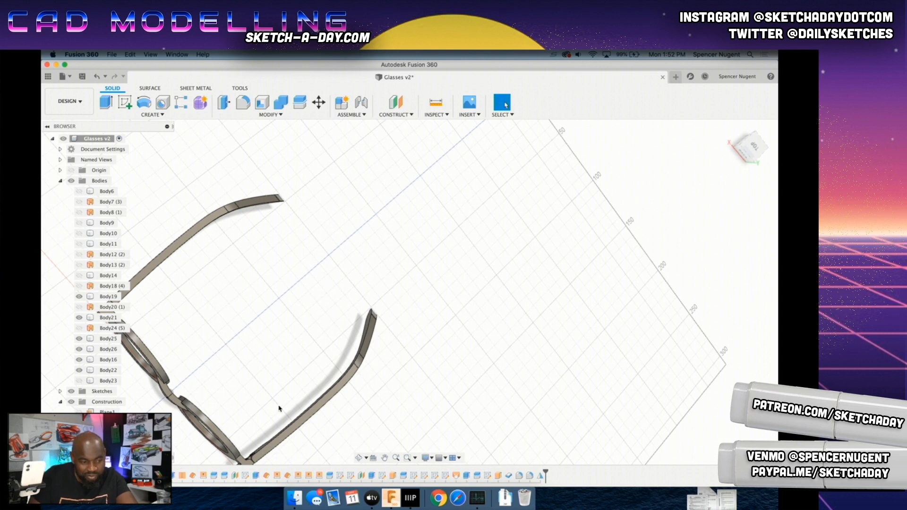
Step: Edit the SurfaceOffset2 feature and reduce its distance to make the temple arms thinner
scroll(278, 420, up, 5)
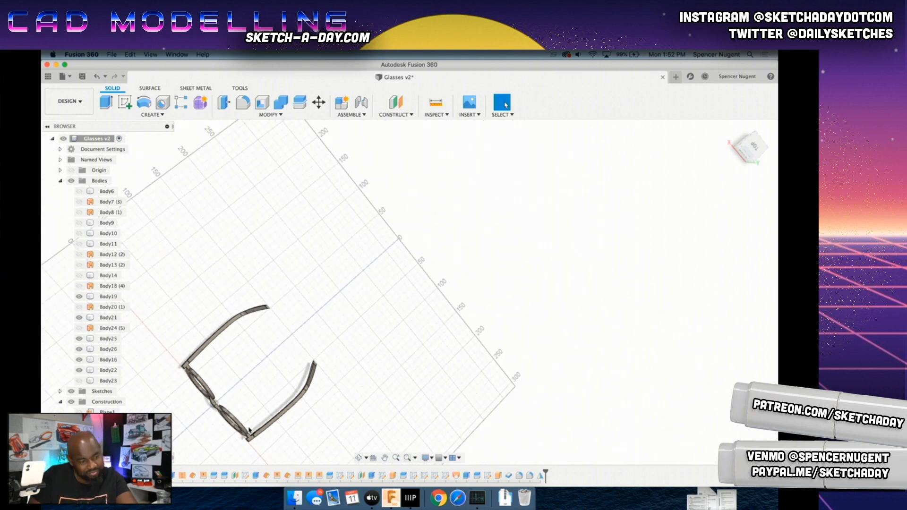
right_click(268, 477)
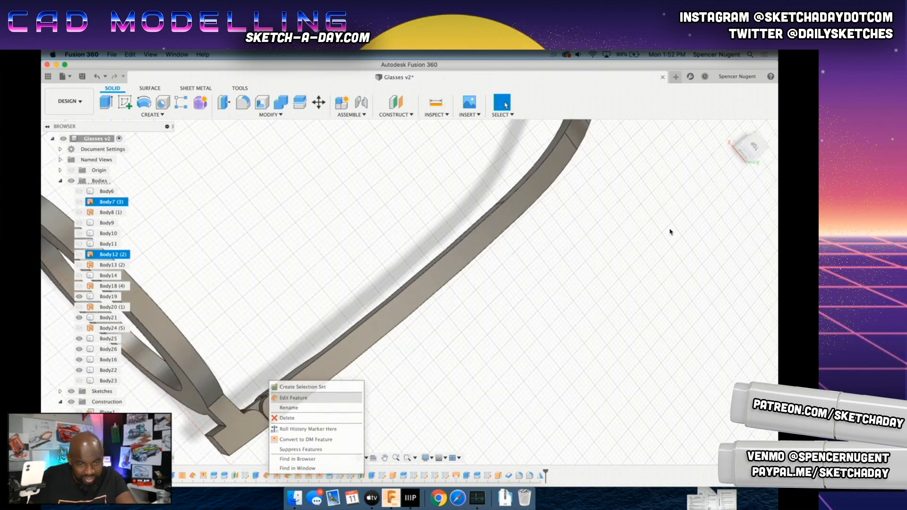
click(293, 398)
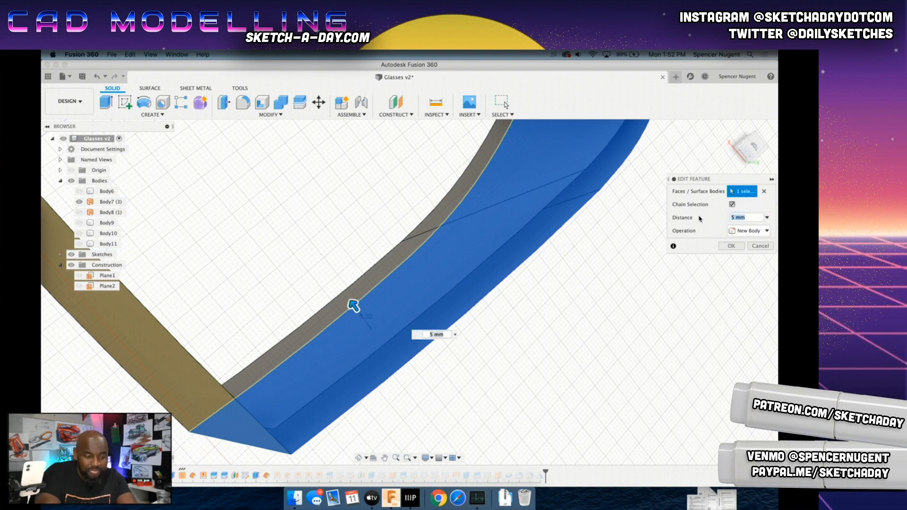
key(Return)
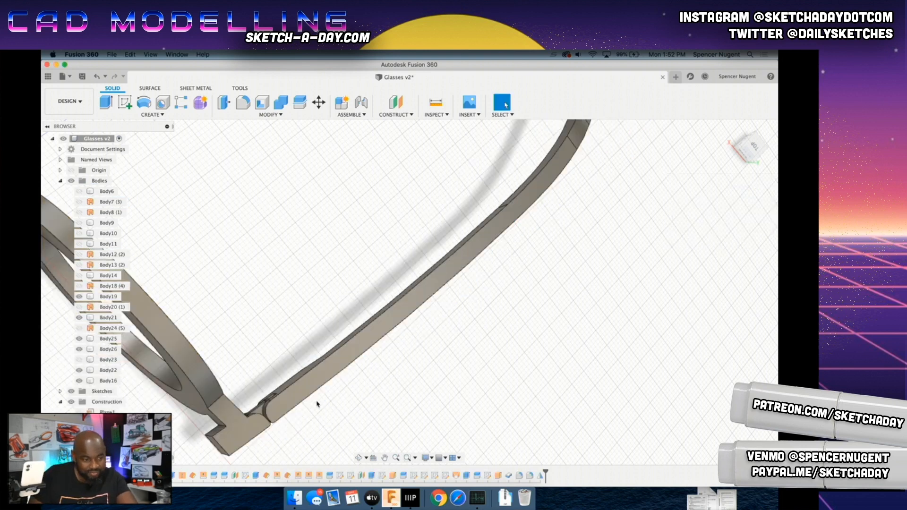
Step: Examine the complete glasses from the back, then the hinge and its end block up close
scroll(268, 412, up, 3)
scroll(239, 422, down, 5)
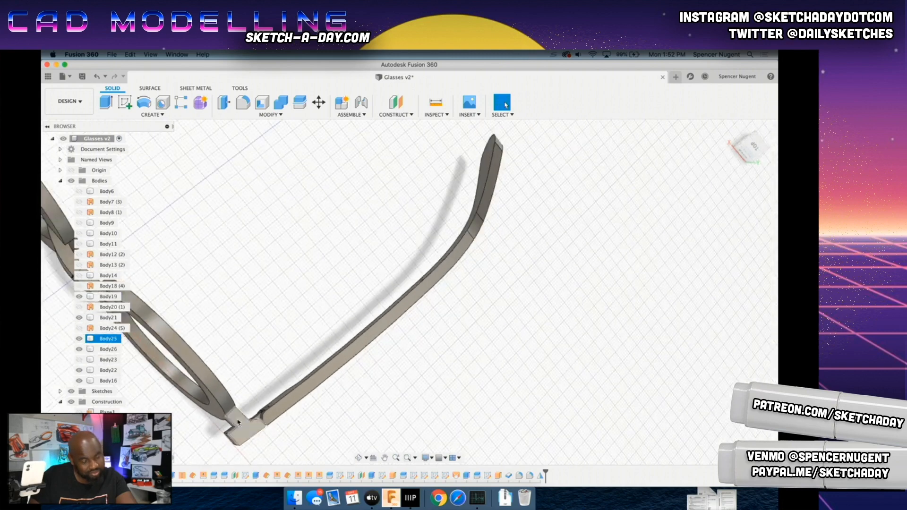
shift+middle_drag(166, 394, 258, 359)
shift+middle_drag(298, 295, 310, 300)
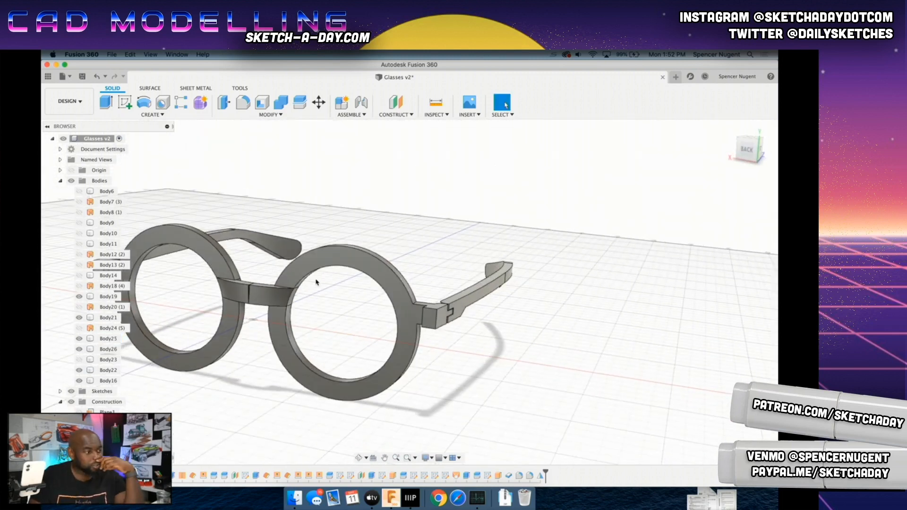
scroll(447, 259, up, 3)
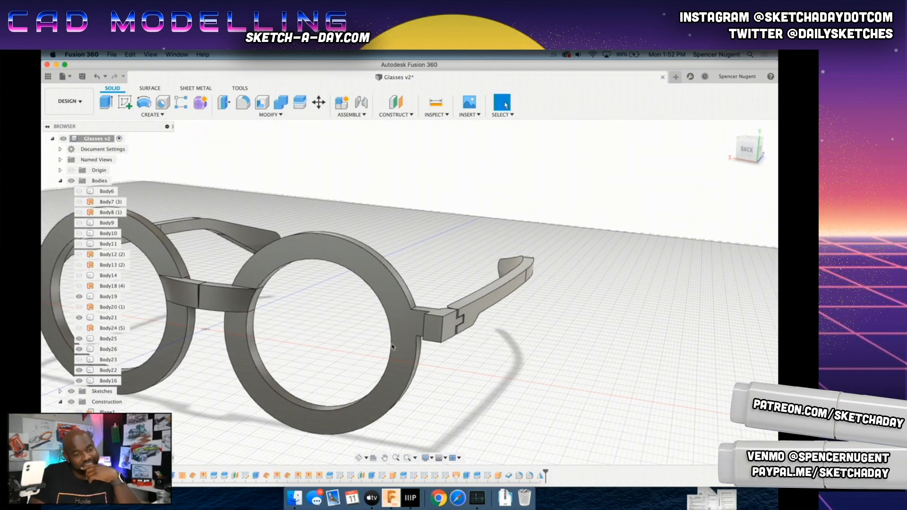
scroll(439, 340, up, 5)
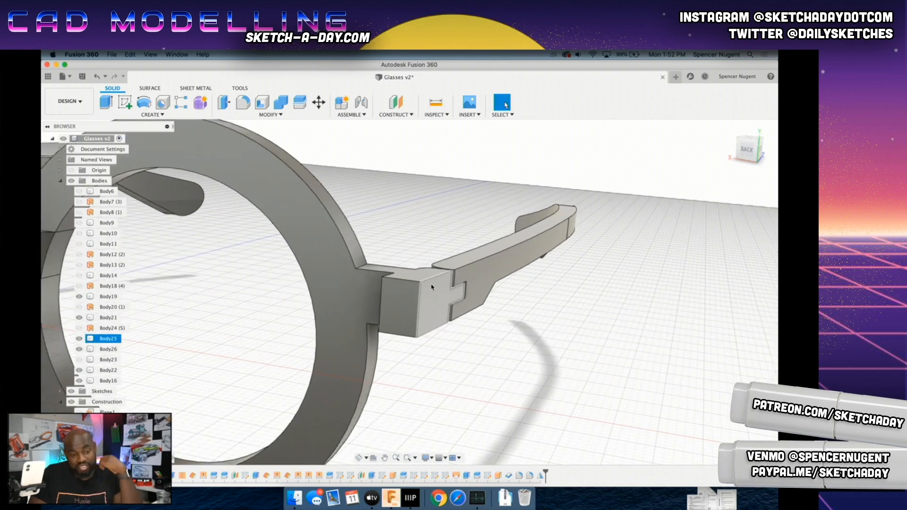
shift+middle_drag(440, 337, 444, 368)
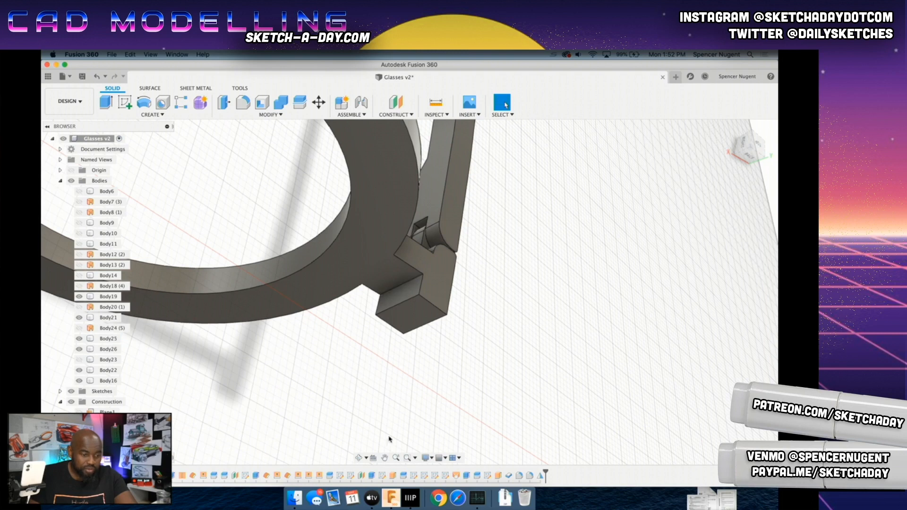
Step: Roll the history marker back before the mirror feature and examine the frame's end block and its inner corner edge
scroll(540, 466, up, 1)
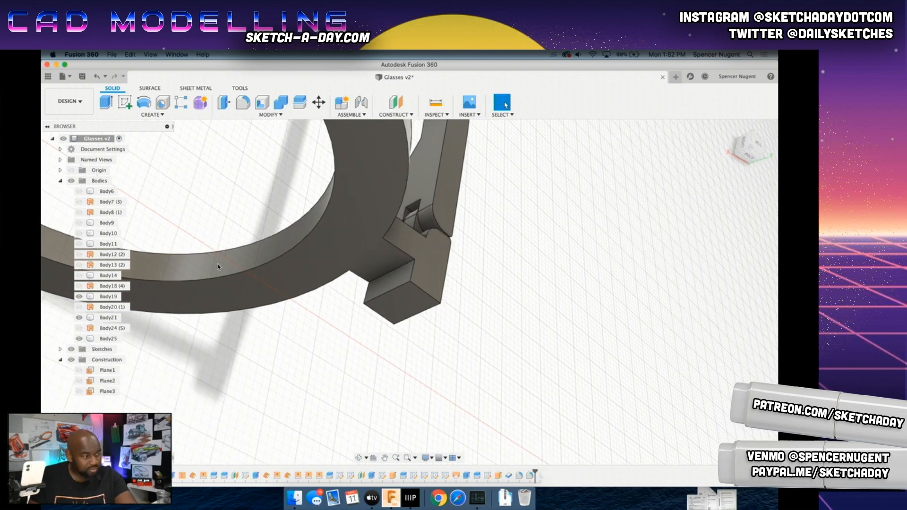
scroll(302, 201, down, 1)
scroll(298, 195, up, 4)
click(435, 293)
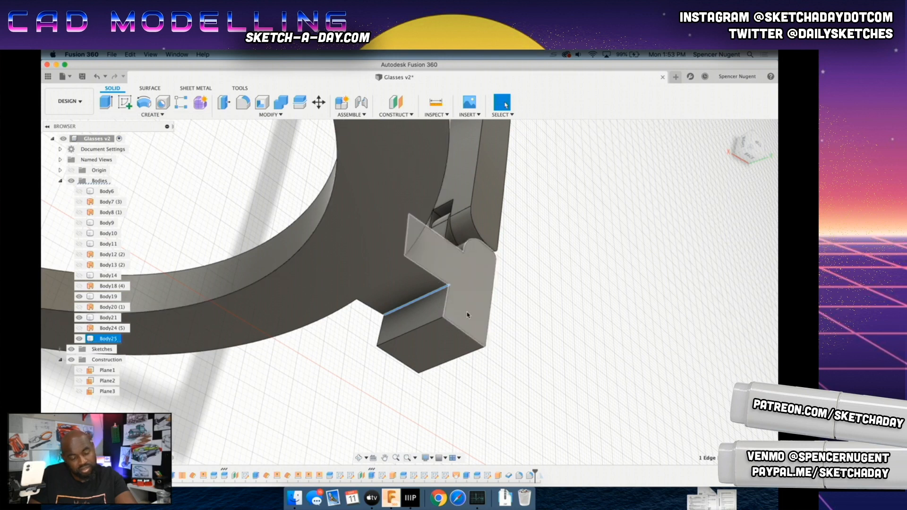
shift+middle_drag(482, 366, 449, 373)
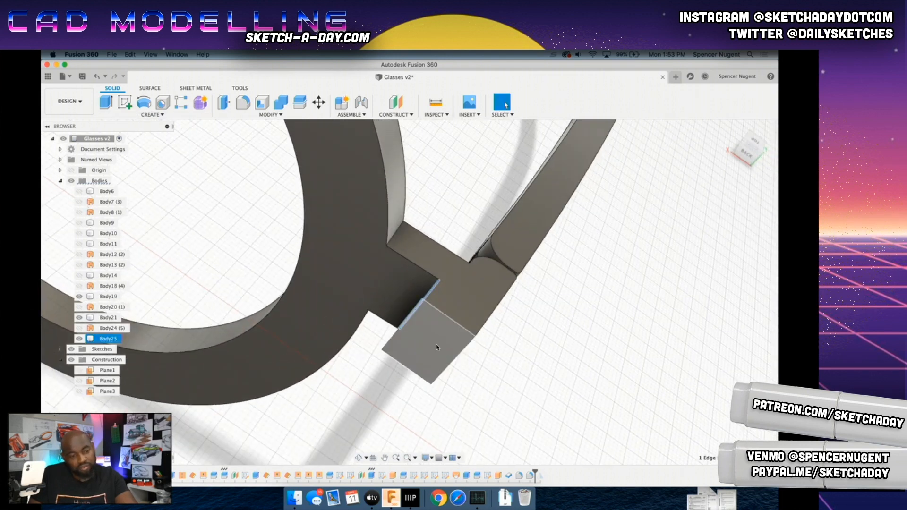
click(425, 420)
scroll(477, 320, down, 1)
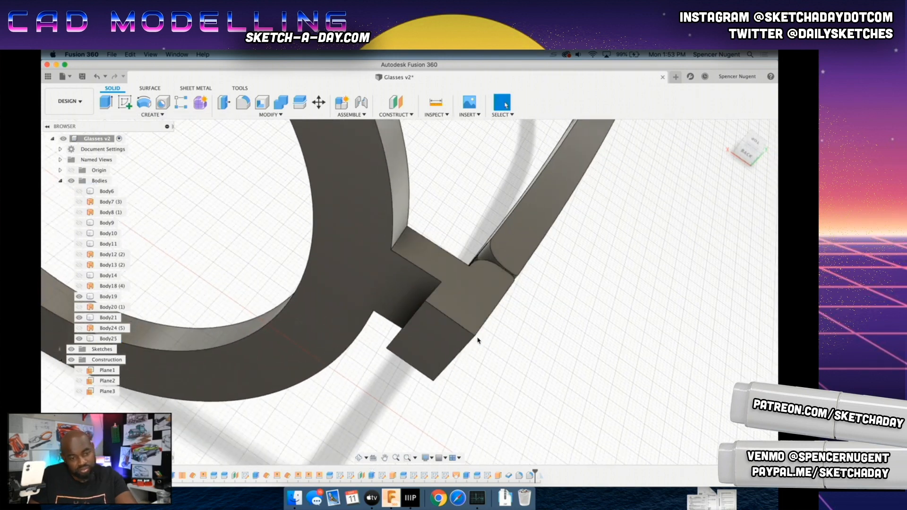
shift+middle_drag(478, 334, 532, 396)
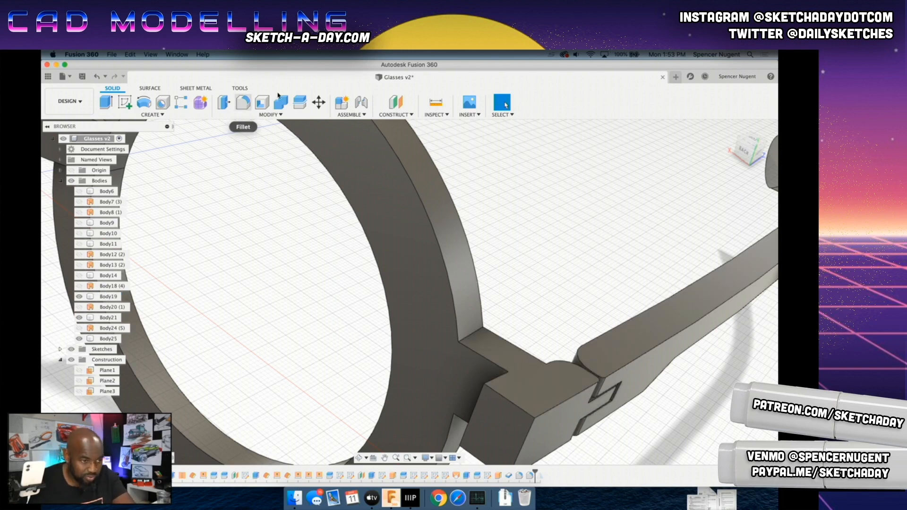
Step: Try to combine the bridge piece and the lens ring body with the Join operation
scroll(315, 300, down, 8)
scroll(257, 335, up, 4)
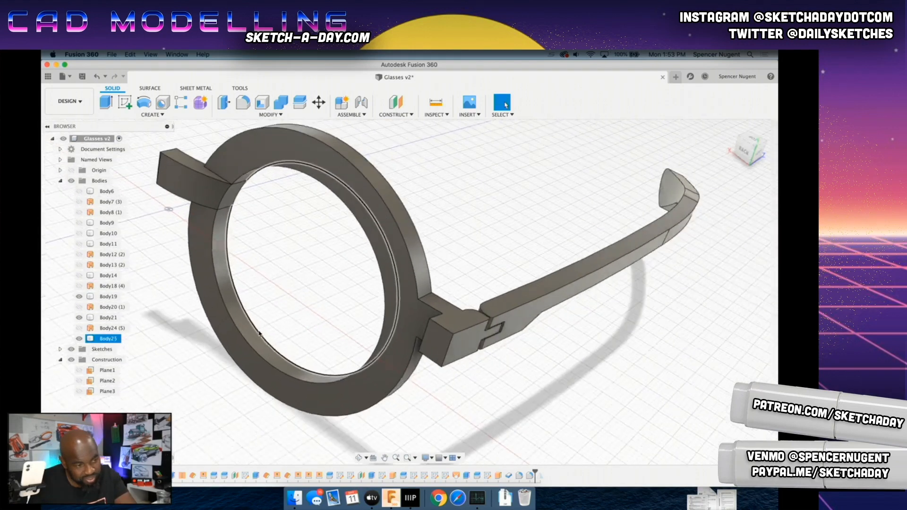
click(280, 102)
click(179, 210)
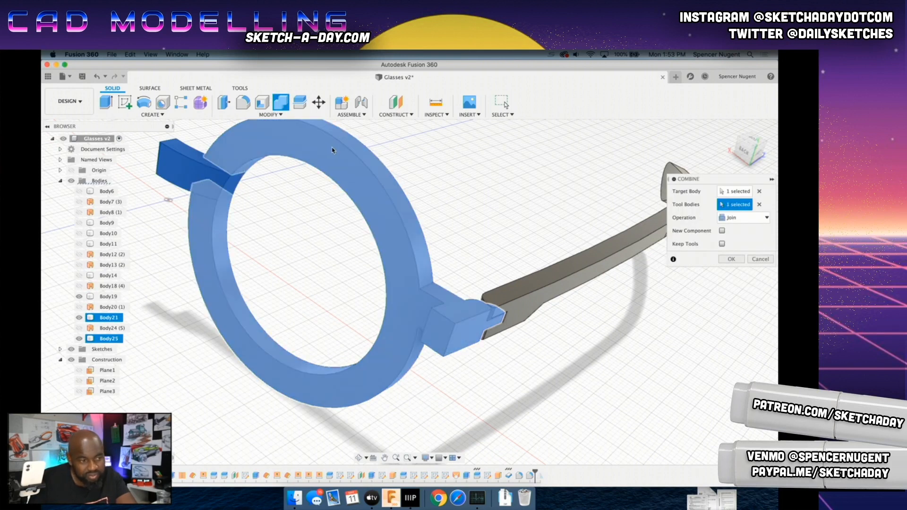
key(Return)
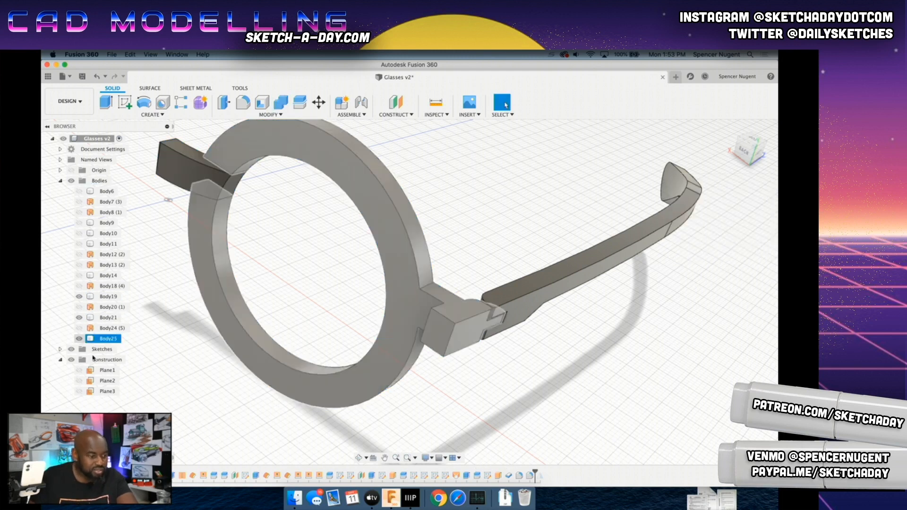
Step: Examine the bridge piece and the thin edge at its free end, straight from the back and at an angle
scroll(191, 267, down, 3)
scroll(169, 203, up, 4)
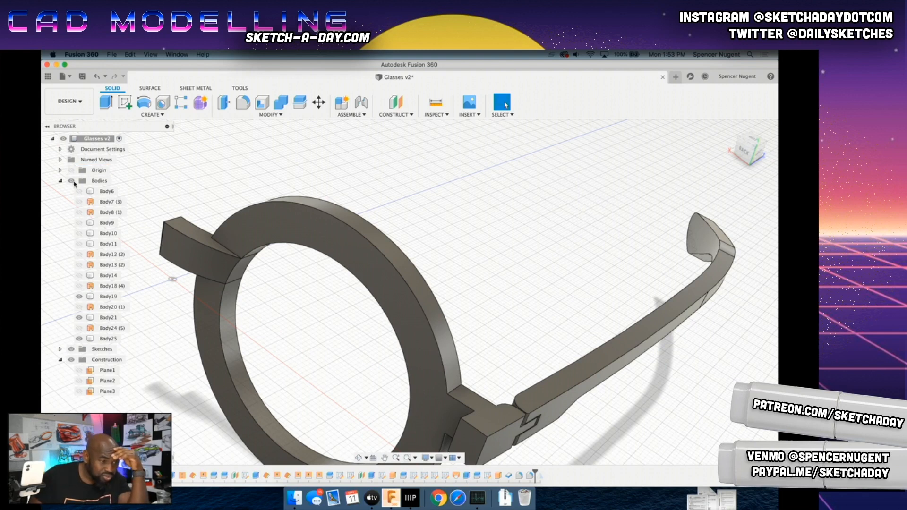
click(60, 182)
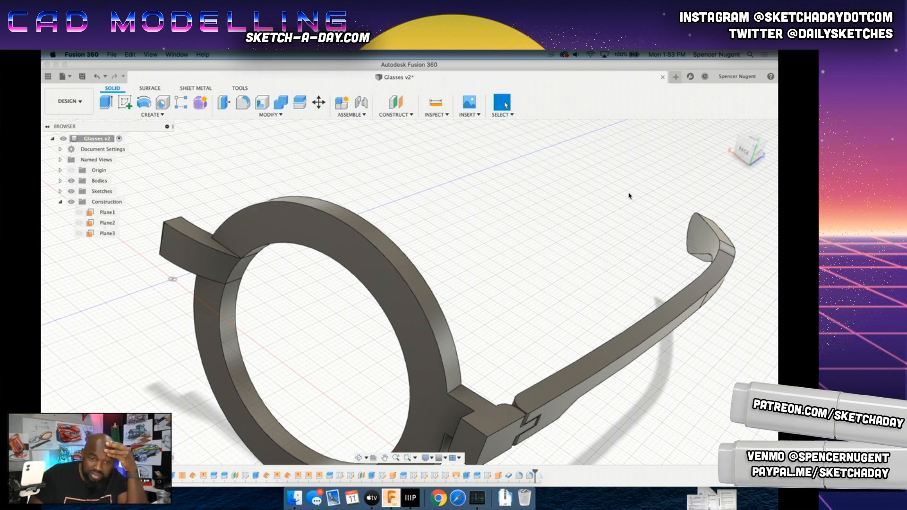
click(743, 153)
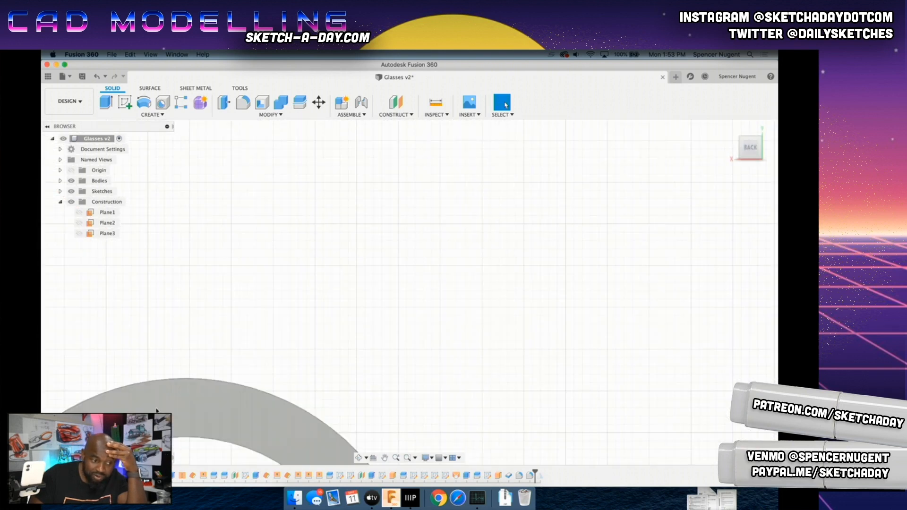
middle_drag(265, 405, 269, 347)
scroll(268, 347, up, 10)
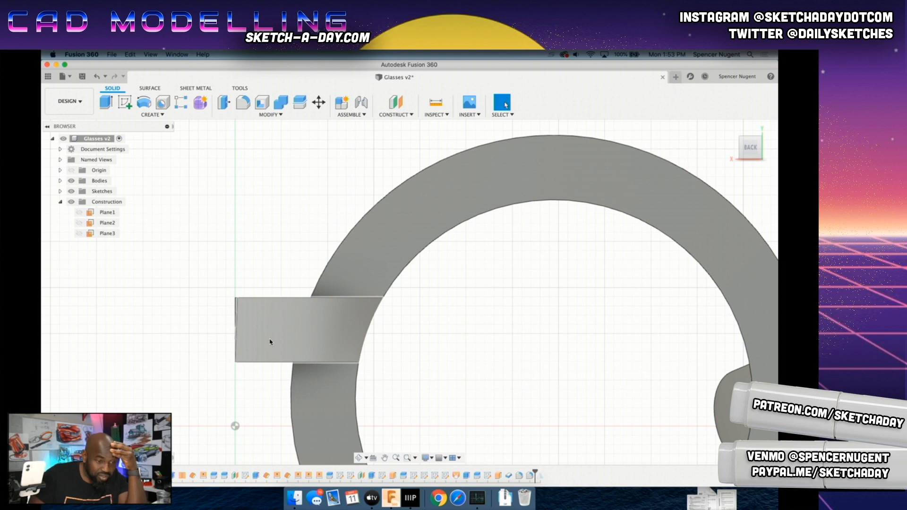
scroll(202, 297, down, 2)
scroll(251, 272, up, 8)
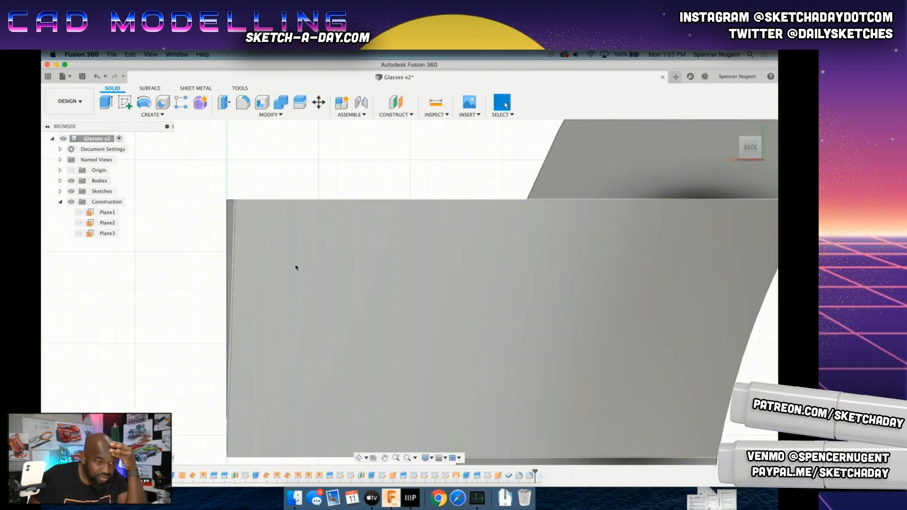
click(258, 237)
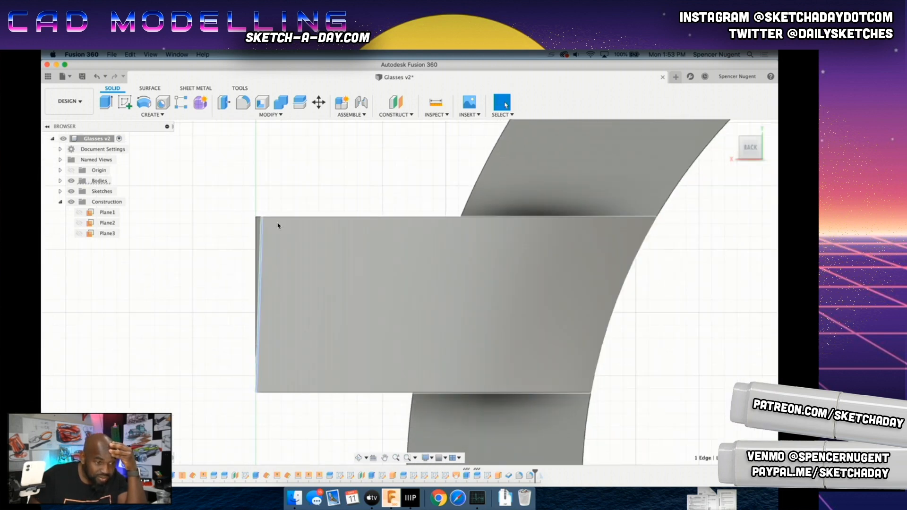
shift+middle_drag(225, 314, 263, 318)
scroll(283, 264, up, 3)
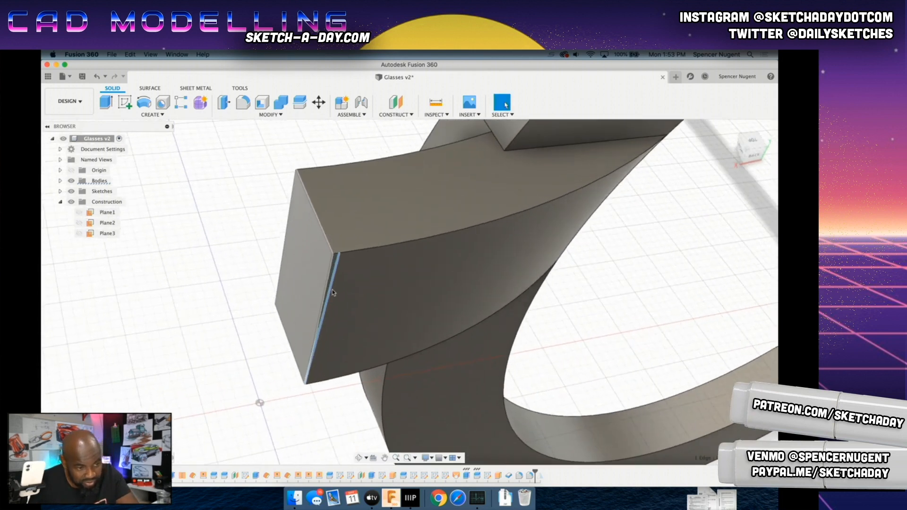
click(230, 229)
scroll(231, 229, down, 1)
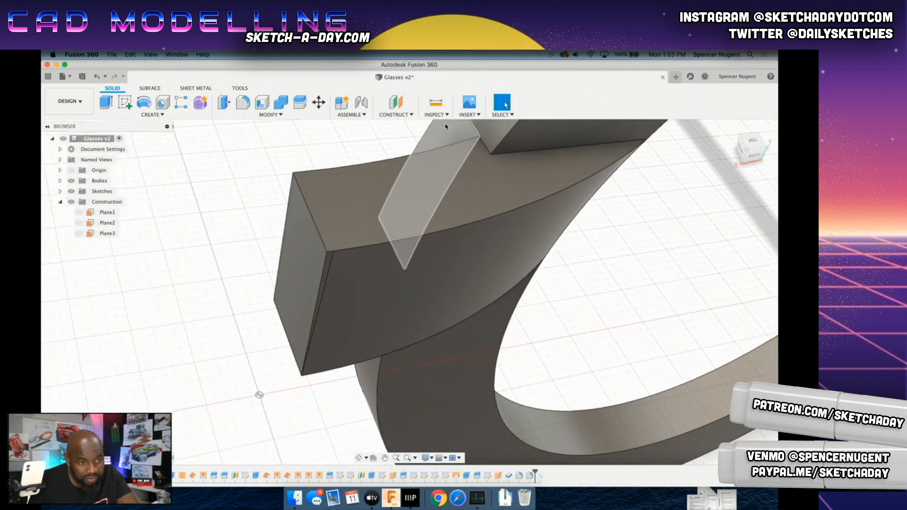
Step: Run a Zebra Analysis on the bridge piece with vertical stripes and 68 repeats
click(443, 115)
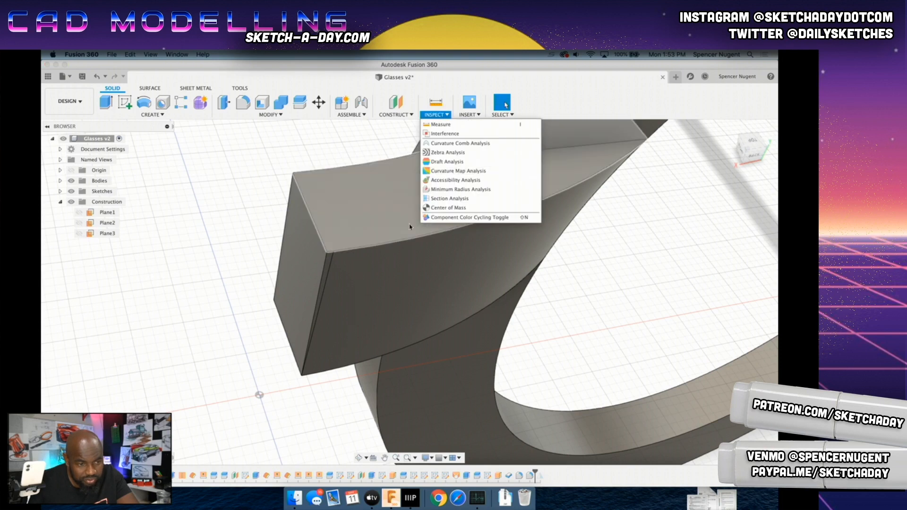
click(456, 157)
scroll(323, 277, up, 4)
scroll(606, 197, down, 1)
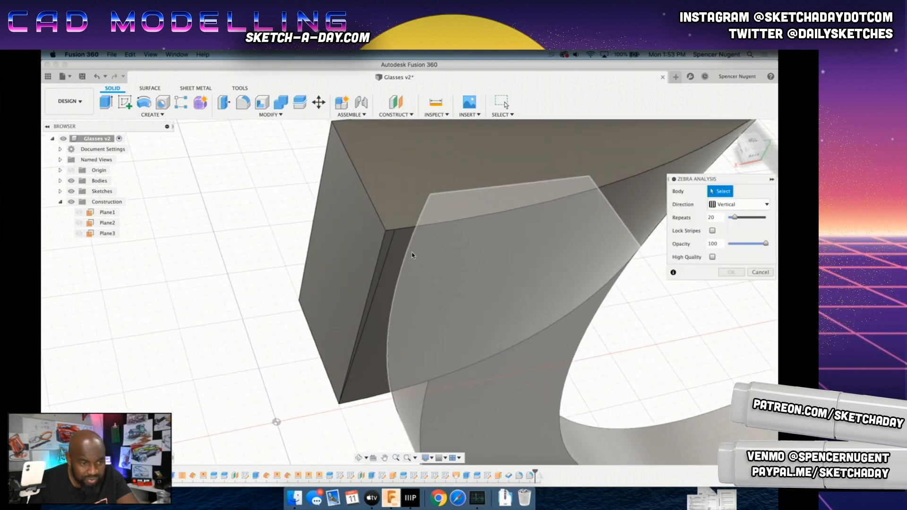
click(393, 255)
click(393, 255)
drag(735, 218, 755, 225)
Step: Examine the zebra stripes across the bridge piece's end and back face in high quality, and leave the analysis
shift+middle_drag(441, 346, 350, 243)
shift+middle_drag(349, 243, 351, 247)
scroll(494, 288, down, 3)
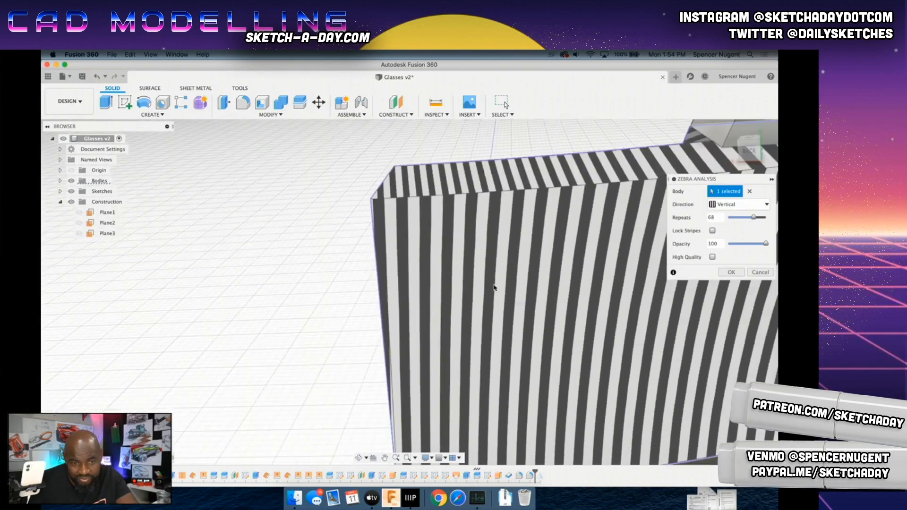
click(713, 257)
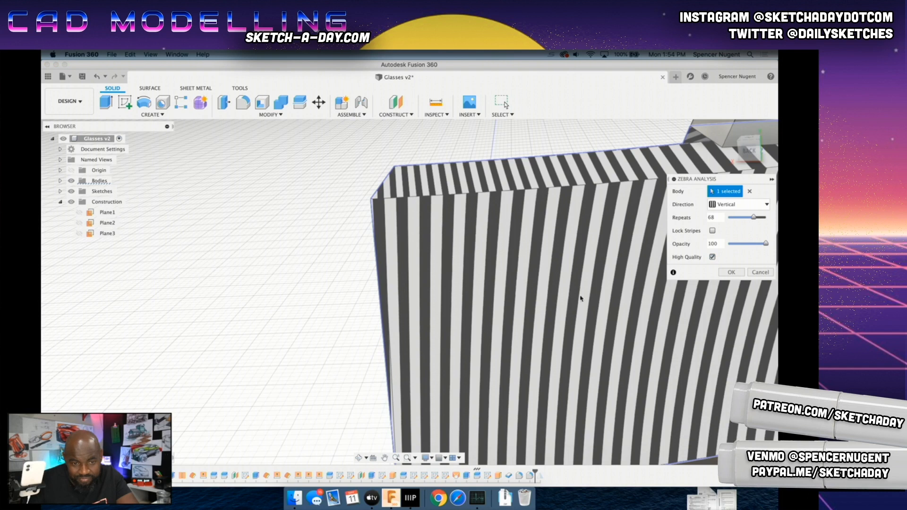
scroll(434, 293, down, 3)
scroll(419, 266, down, 1)
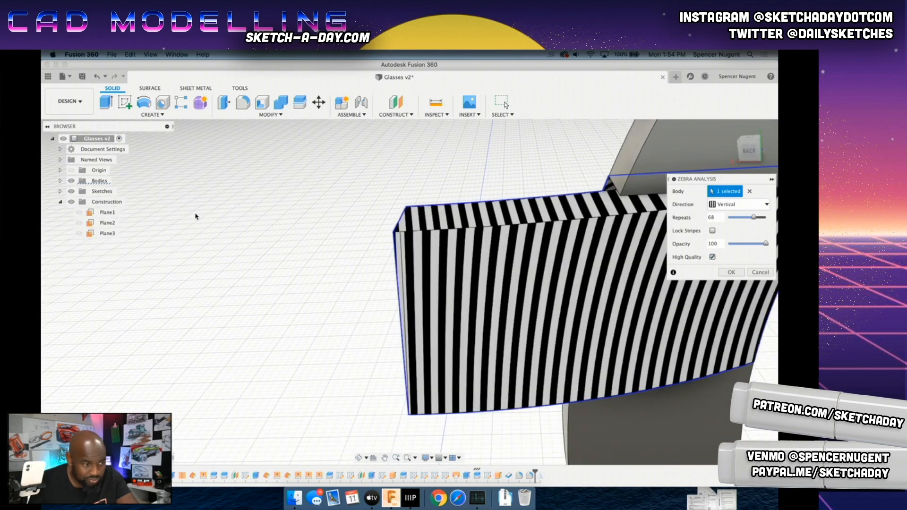
key(Escape)
Step: Examine the half frame with its bridge piece, lens ring and temple arm from the back
scroll(473, 303, down, 5)
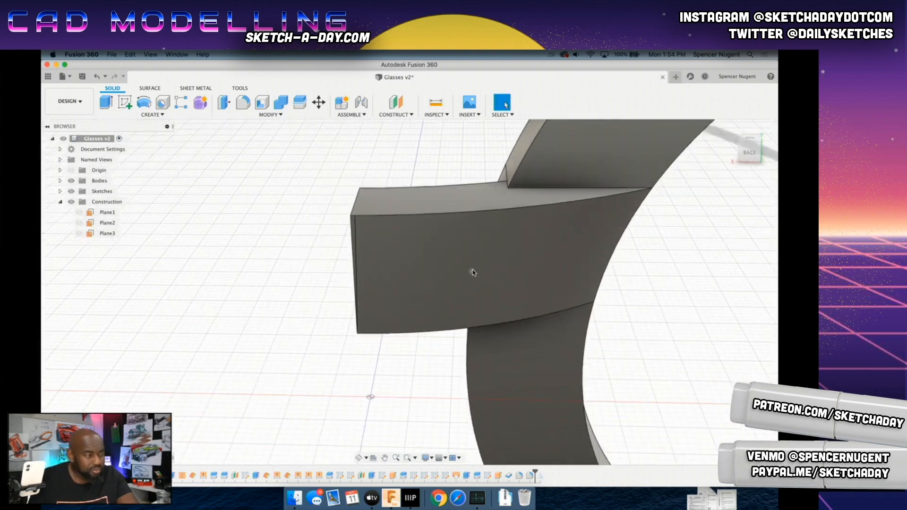
middle_drag(503, 255, 273, 251)
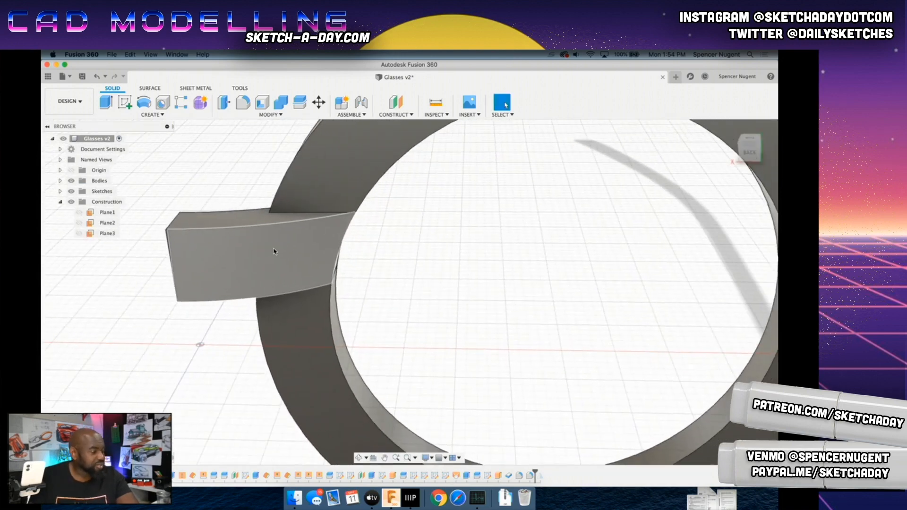
scroll(319, 246, down, 4)
scroll(319, 246, down, 4)
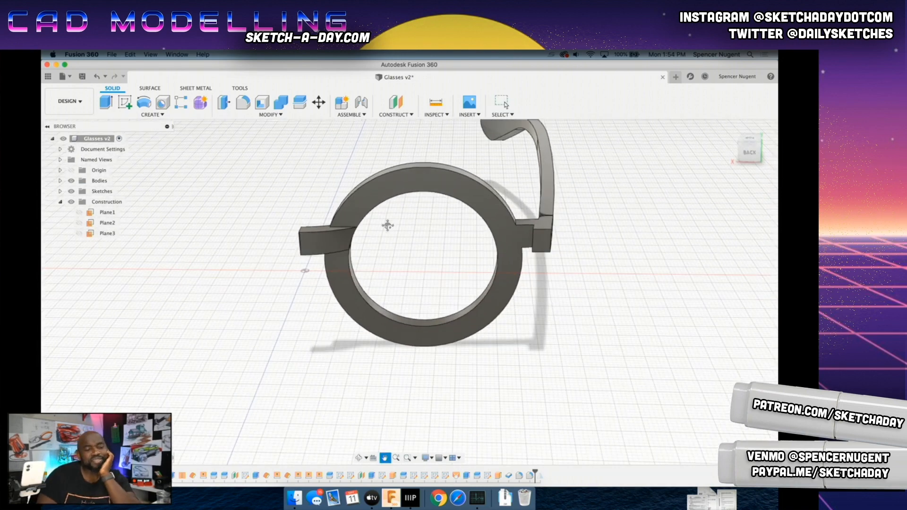
middle_drag(387, 221, 336, 312)
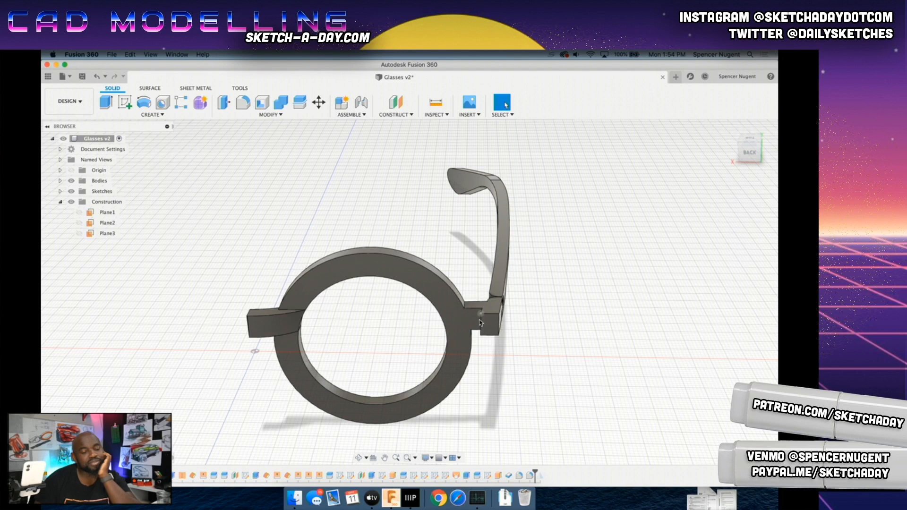
scroll(501, 330, up, 5)
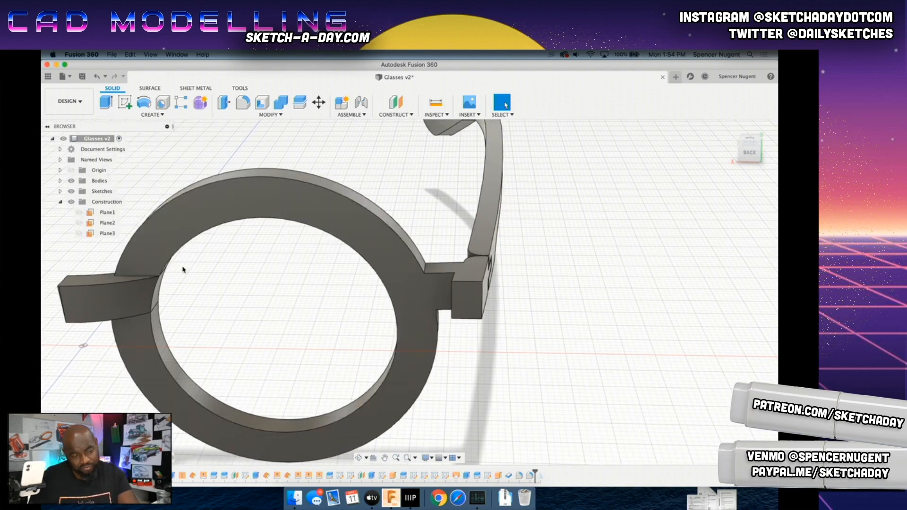
scroll(321, 270, down, 5)
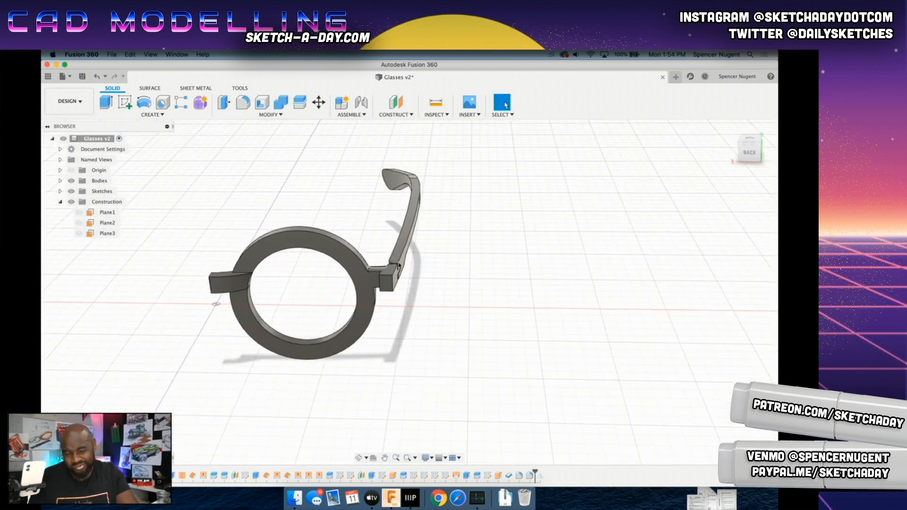
scroll(419, 316, down, 3)
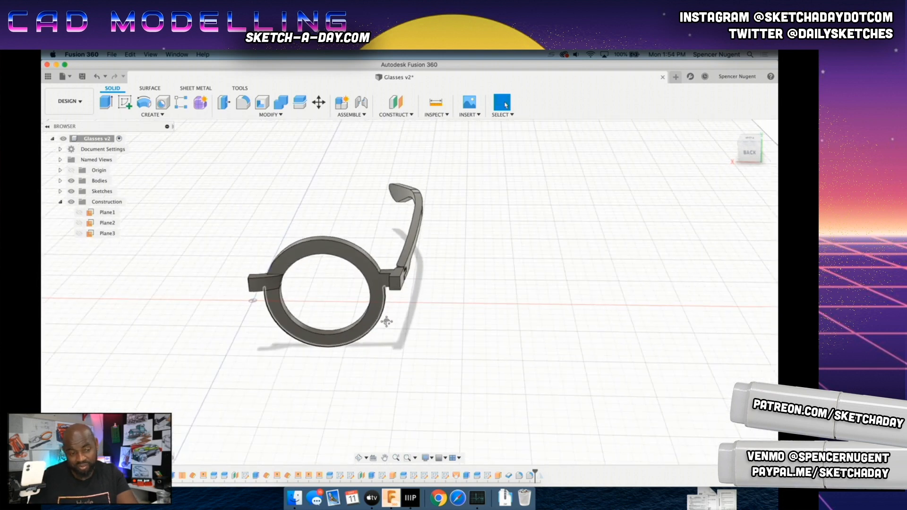
scroll(337, 319, down, 4)
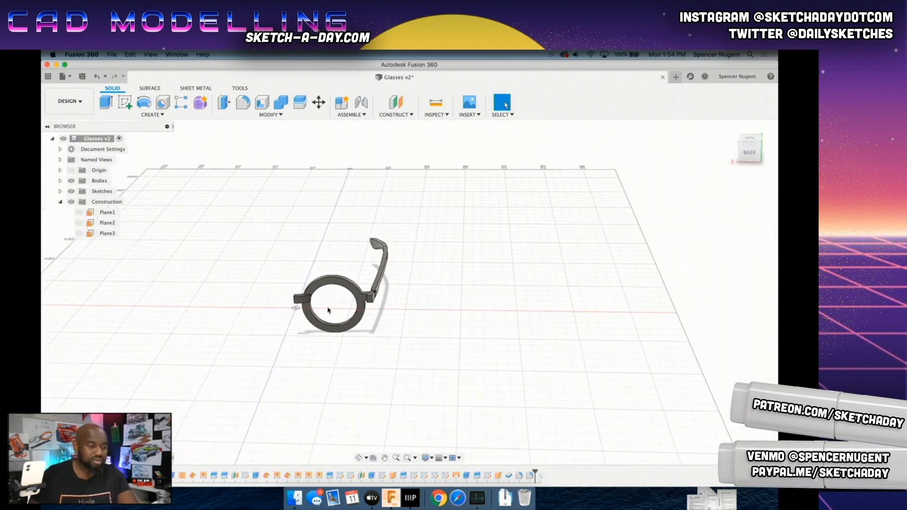
scroll(311, 297, up, 6)
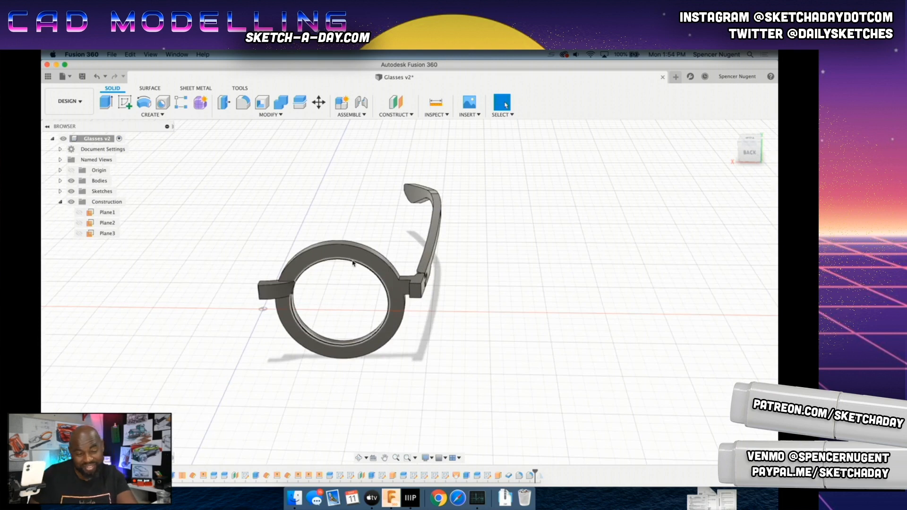
scroll(270, 299, down, 2)
scroll(271, 299, up, 3)
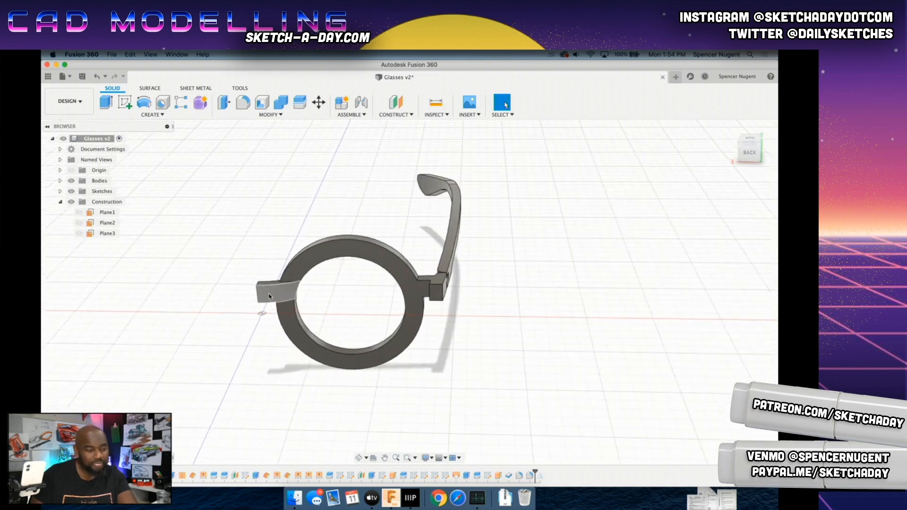
middle_drag(494, 349, 512, 364)
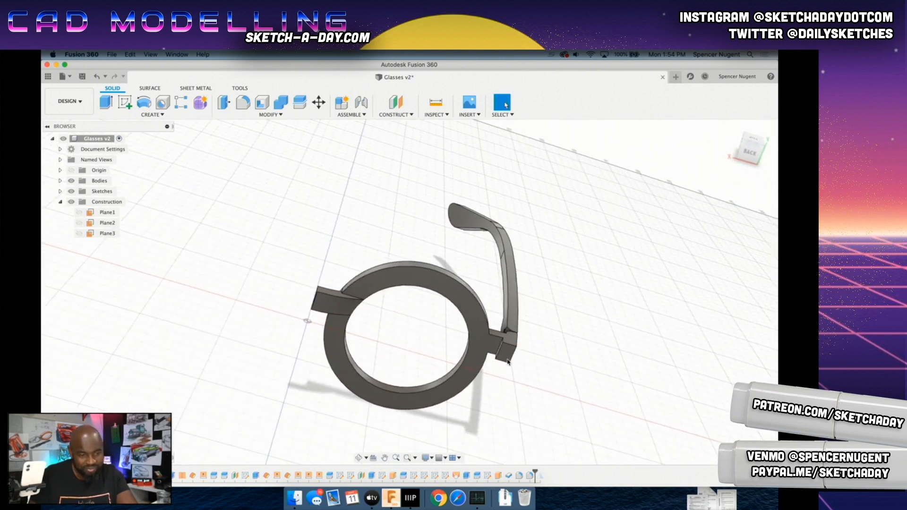
scroll(303, 290, up, 4)
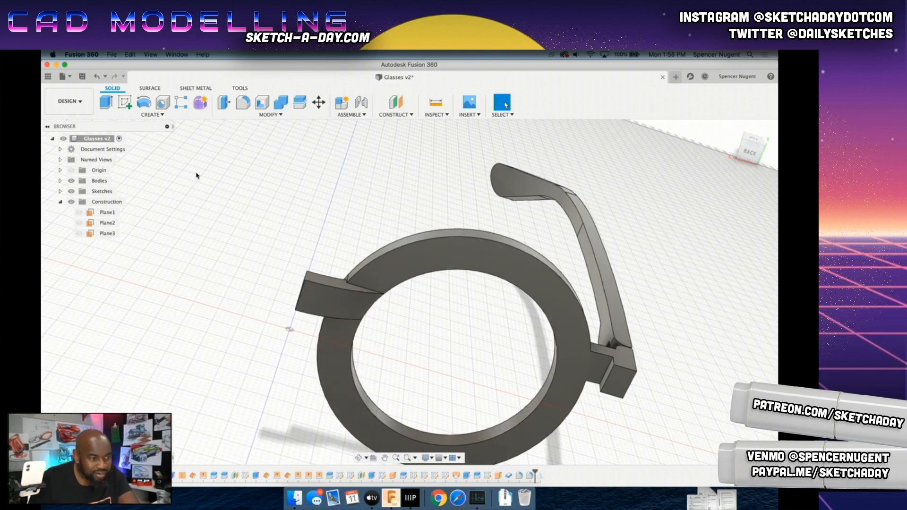
Step: Start a new sketch on the XY plane behind the bridge piece and bring up the sketch drawing commands
click(145, 116)
click(116, 134)
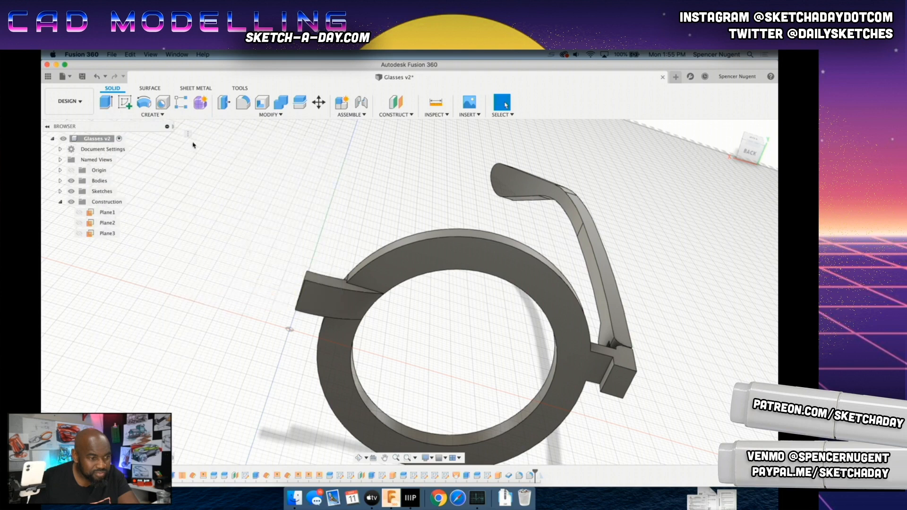
click(272, 299)
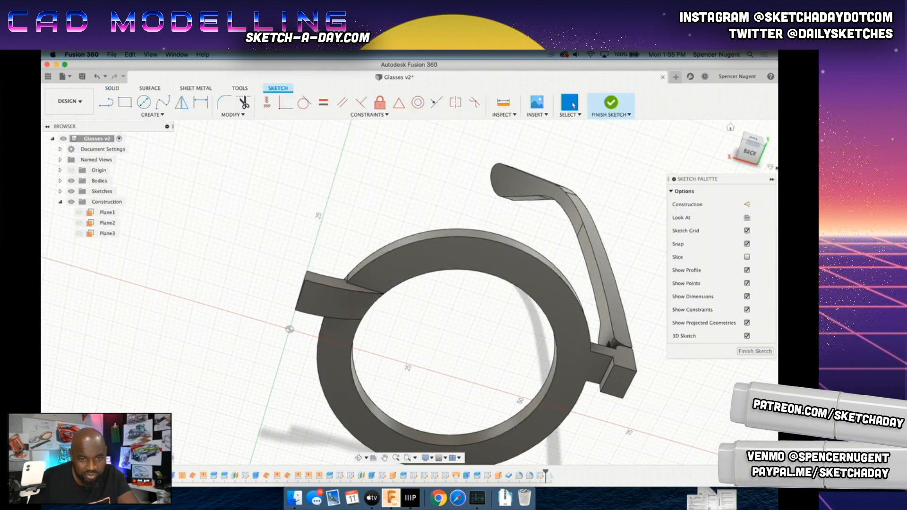
scroll(287, 344, up, 5)
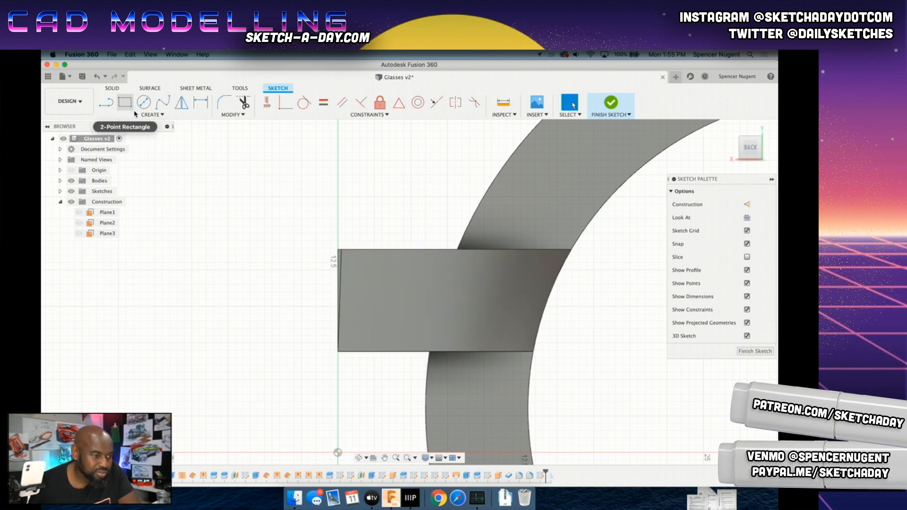
click(152, 114)
mouse_move(117, 144)
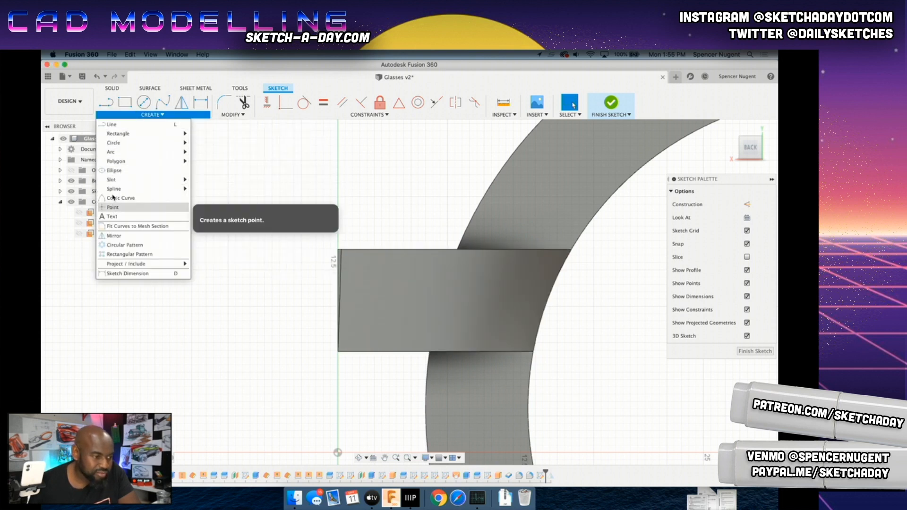
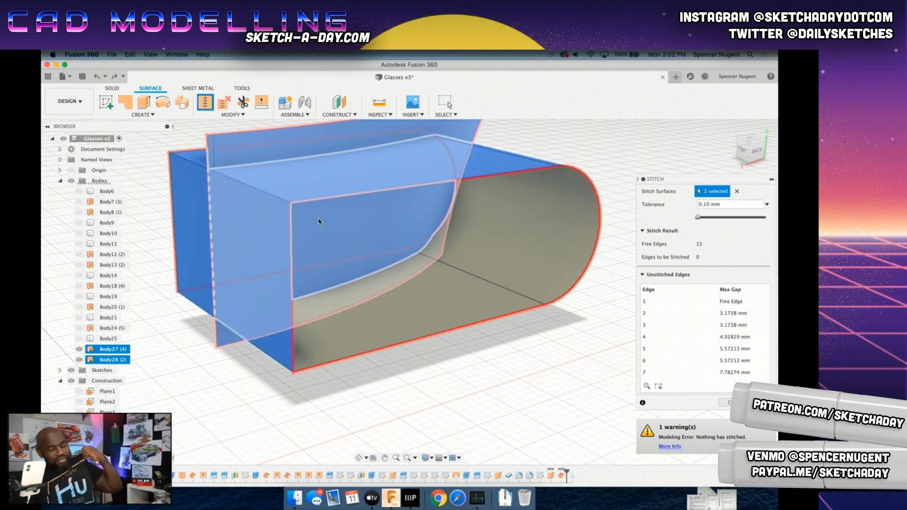
Step: Examine how the box-shaped surface and the curved surface chosen for Stitch intersect, and leave the Stitch command
scroll(373, 222, down, 3)
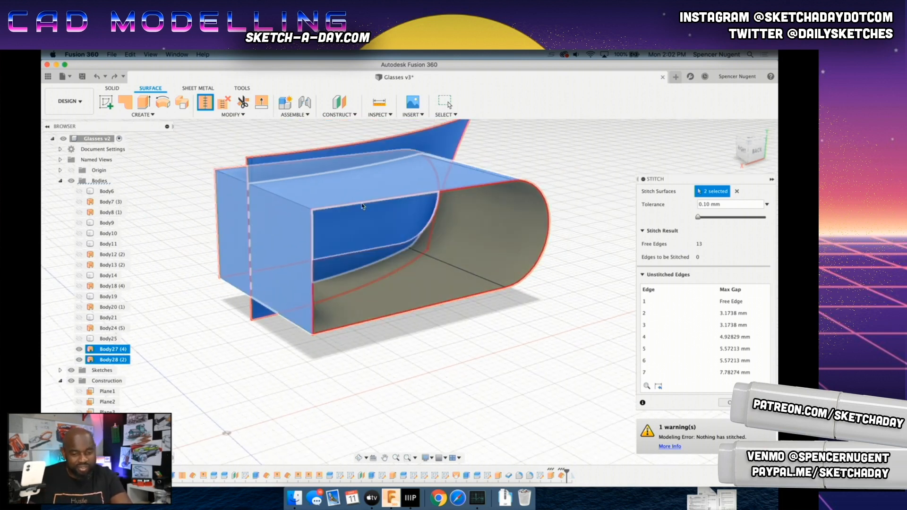
scroll(395, 217, up, 3)
middle_drag(307, 193, 362, 240)
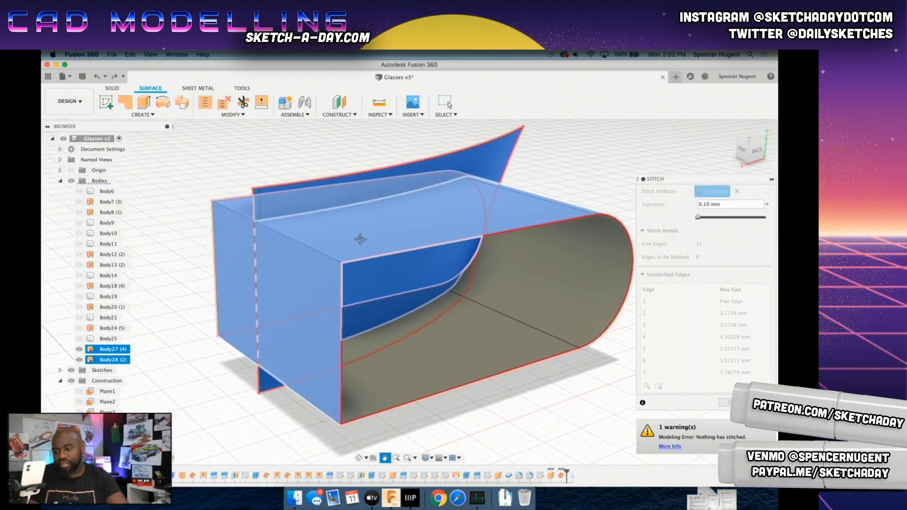
scroll(394, 220, up, 2)
mouse_move(394, 221)
middle_down()
mouse_move(391, 253)
mouse_move(411, 264)
mouse_move(378, 251)
mouse_move(402, 245)
mouse_move(386, 239)
mouse_move(308, 292)
mouse_move(373, 290)
mouse_move(407, 255)
mouse_move(250, 257)
mouse_move(236, 283)
mouse_move(255, 303)
mouse_move(156, 246)
middle_up()
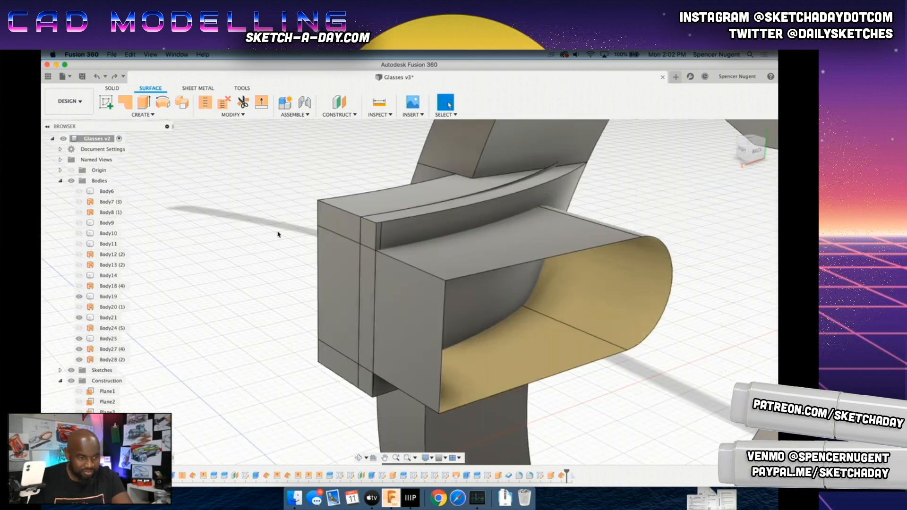
Step: Hide Body25, Body21 and Body19 to isolate the two surface bodies
click(80, 339)
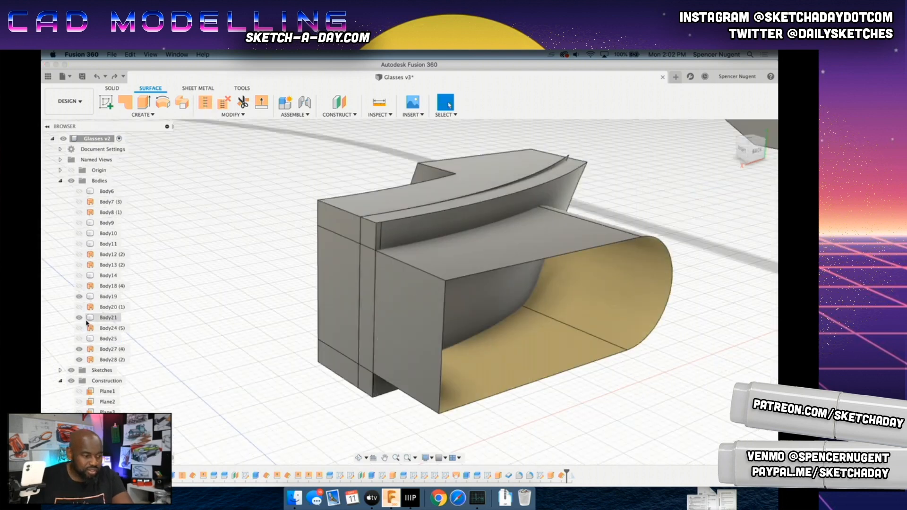
click(80, 318)
click(80, 297)
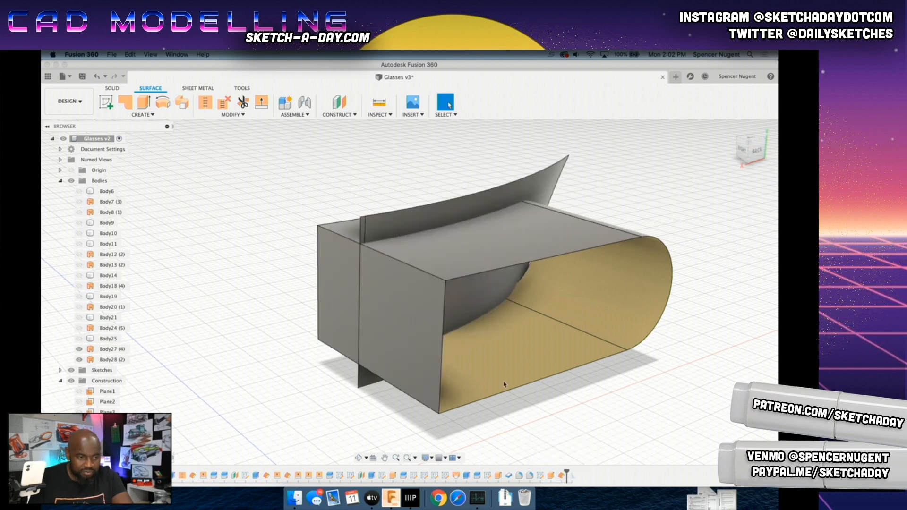
Step: Extend the side edge of the curved surface by 2.00 mm with the Natural extend type
click(262, 103)
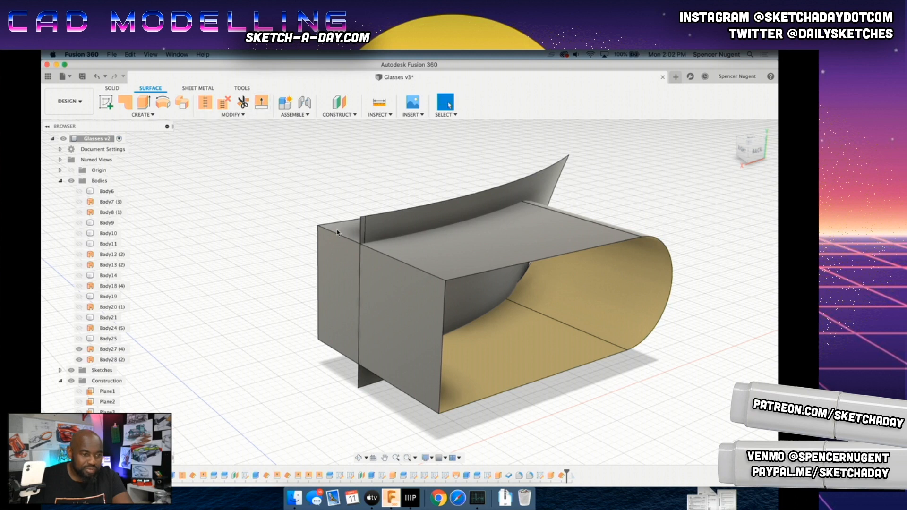
click(364, 236)
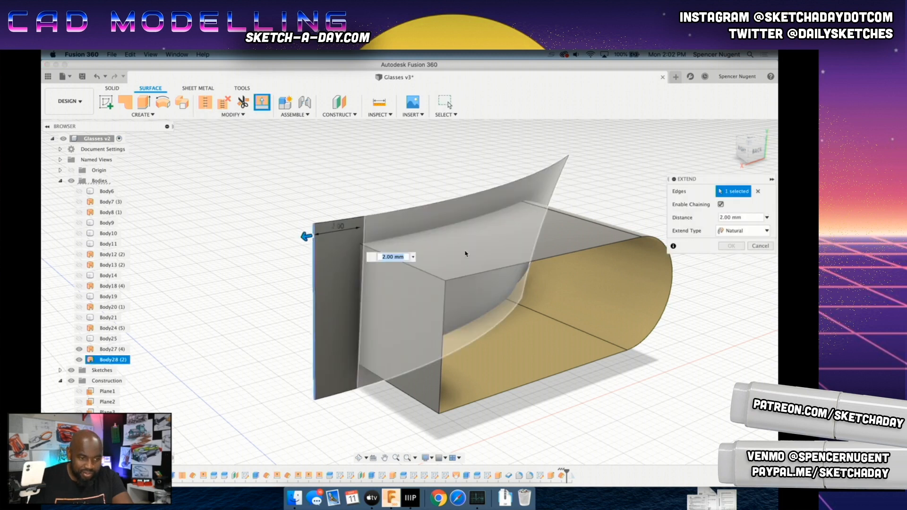
click(732, 246)
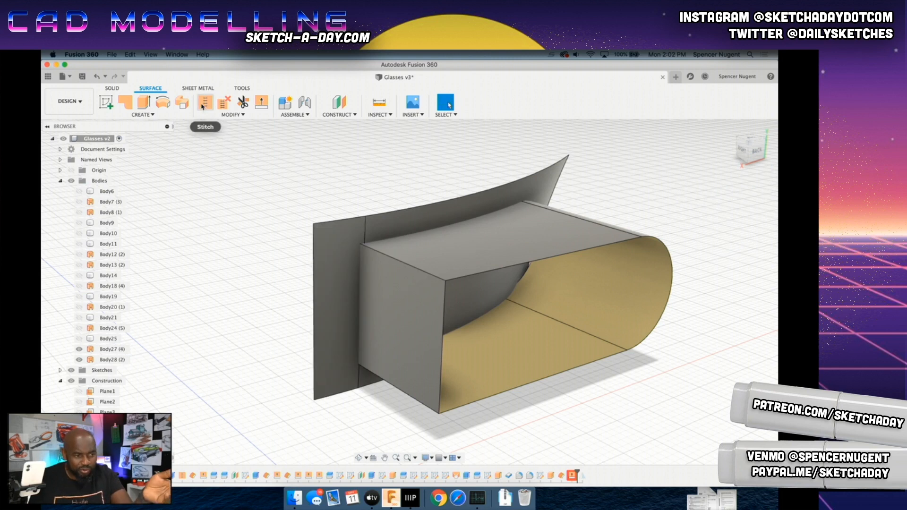
click(243, 102)
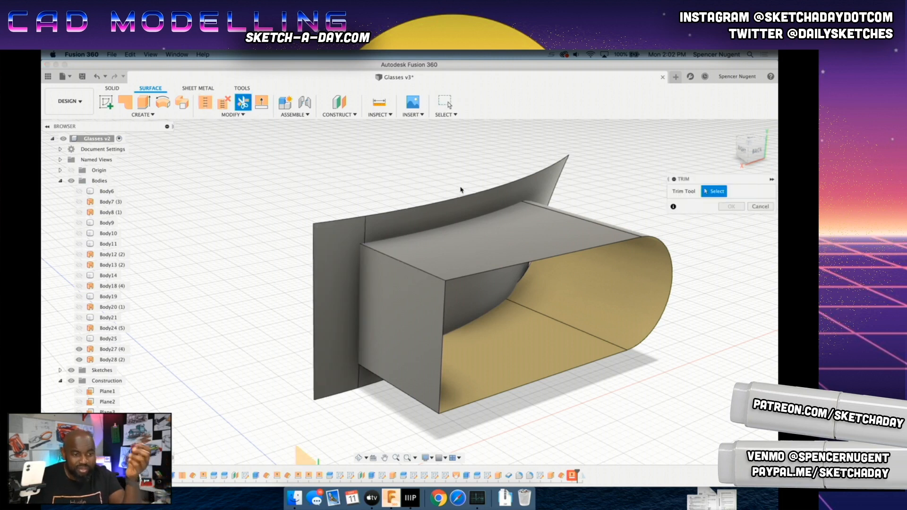
click(467, 202)
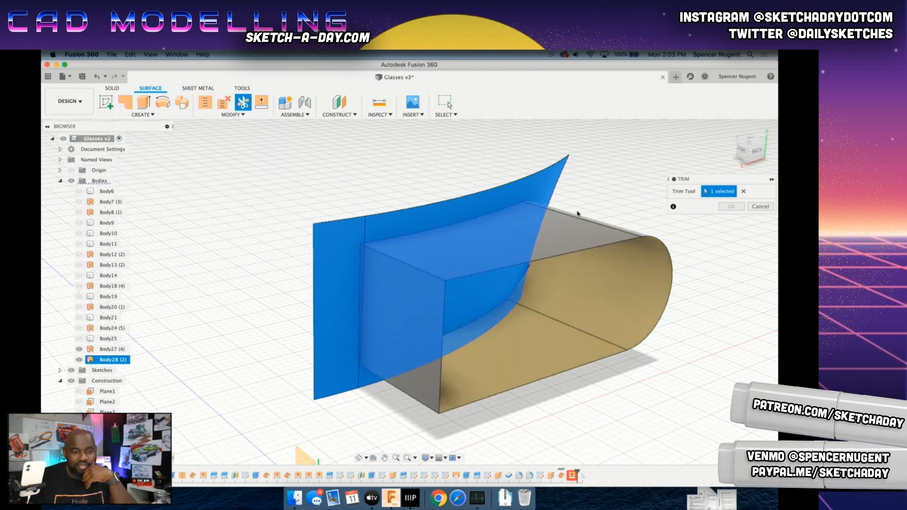
shift+middle_drag(300, 313, 386, 303)
scroll(396, 304, up, 1)
click(429, 348)
shift+middle_drag(339, 324, 336, 322)
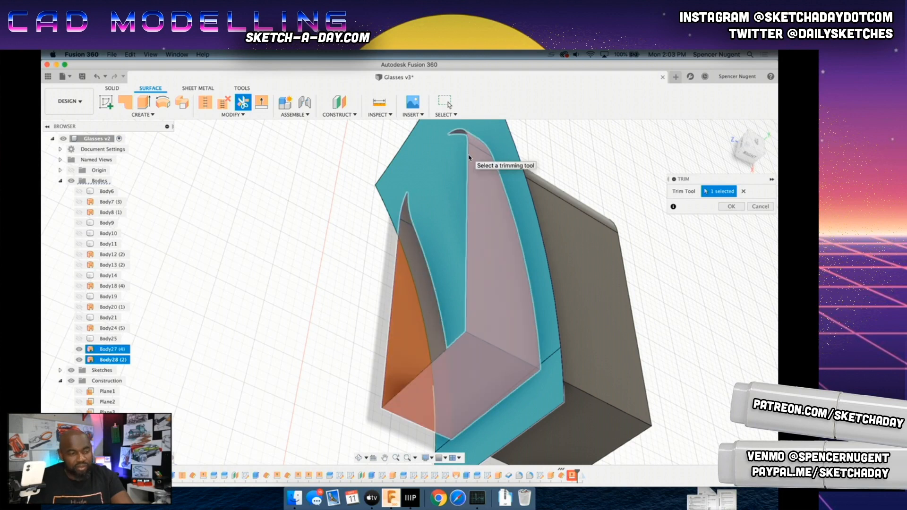
click(759, 207)
Step: Edit the box-shaped surface's extrusion to a Symmetric direction, keeping its distance at -8.00 mm
right_click(478, 238)
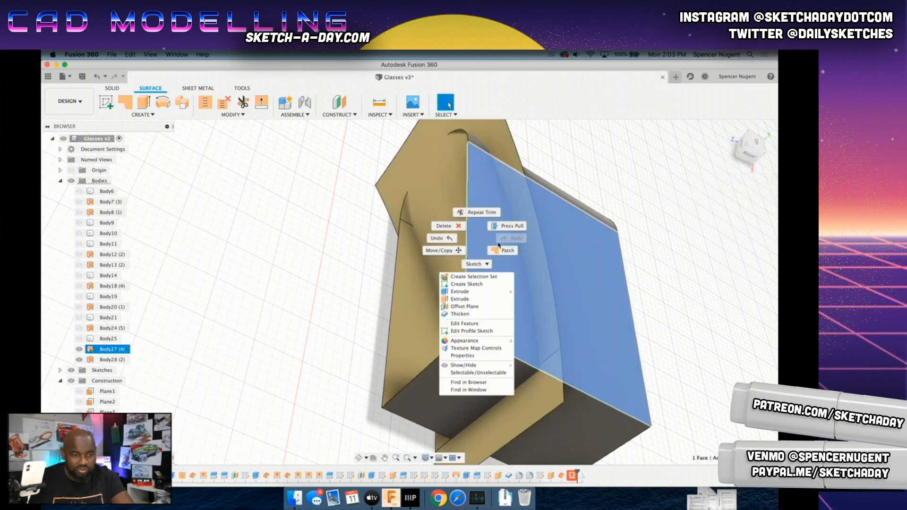
click(468, 323)
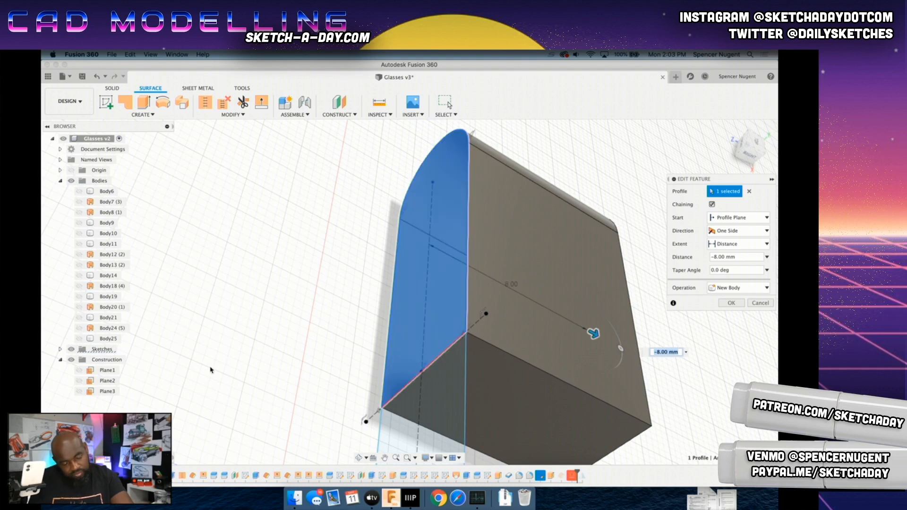
shift+middle_drag(212, 361, 608, 377)
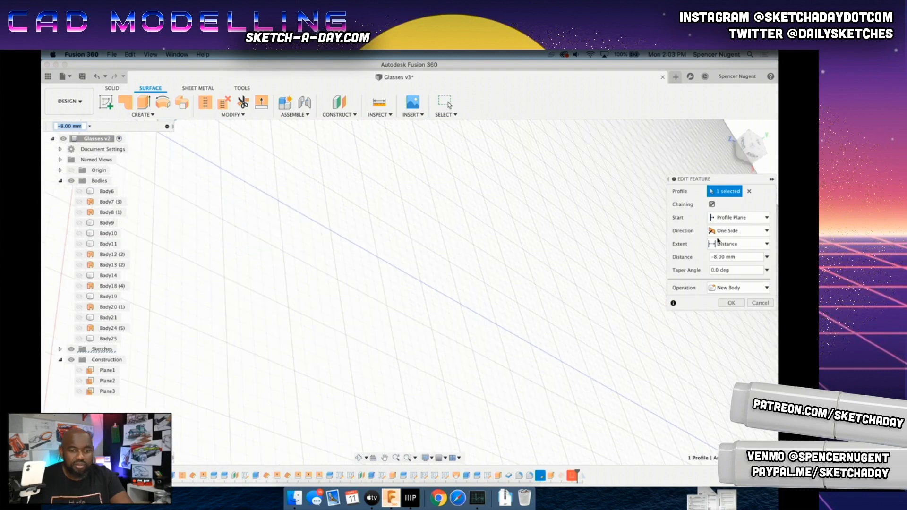
click(737, 231)
click(733, 262)
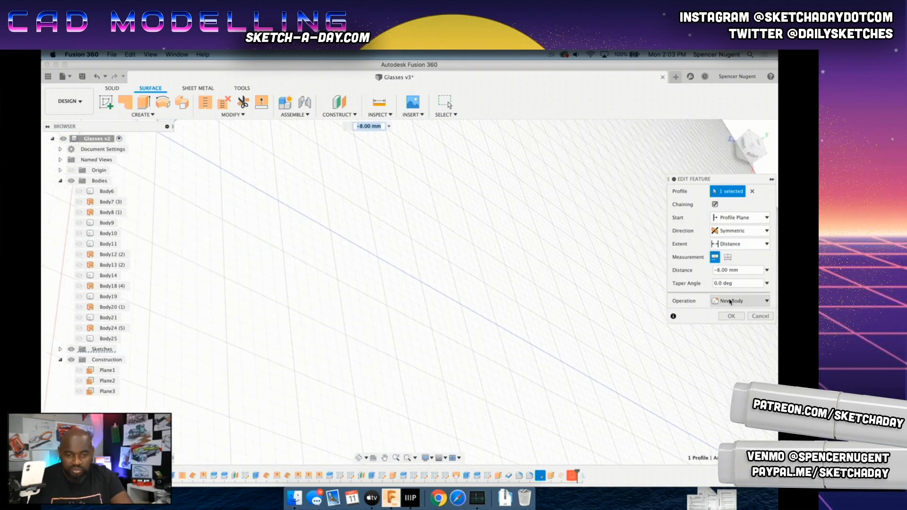
click(732, 316)
shift+middle_drag(365, 233, 389, 311)
scroll(389, 262, up, 10)
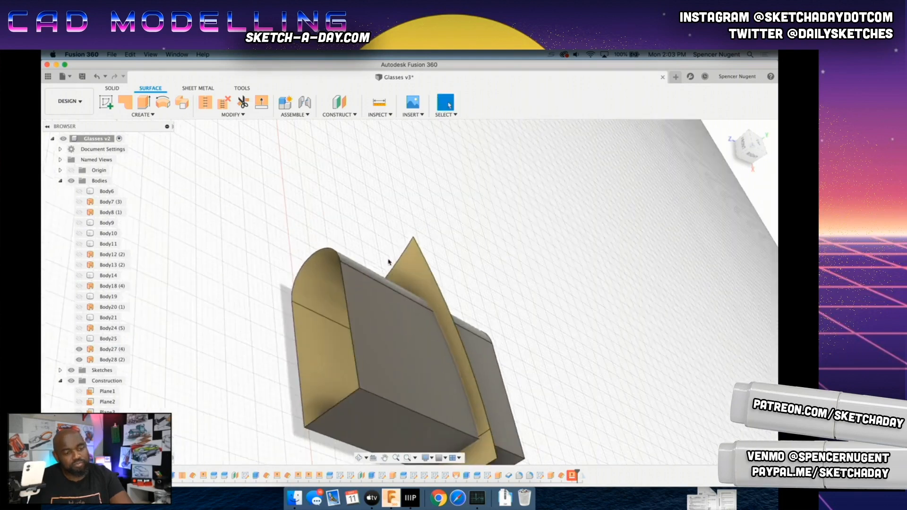
Step: Trim away the part of the box-shaped surface in front of the curved surface, using the curved surface as trim tool
scroll(453, 427, down, 5)
middle_drag(454, 427, 384, 292)
shift+middle_drag(369, 341, 357, 257)
click(296, 132)
click(243, 102)
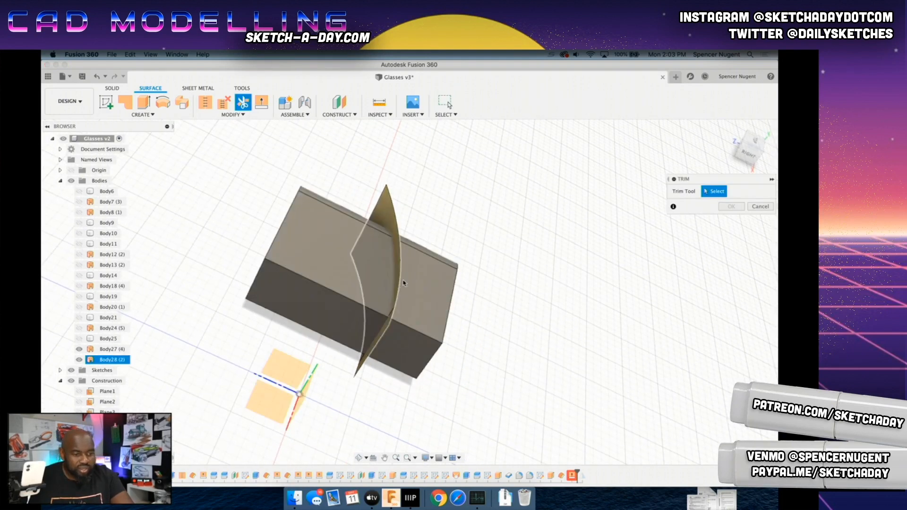
scroll(405, 283, up, 5)
scroll(594, 189, down, 3)
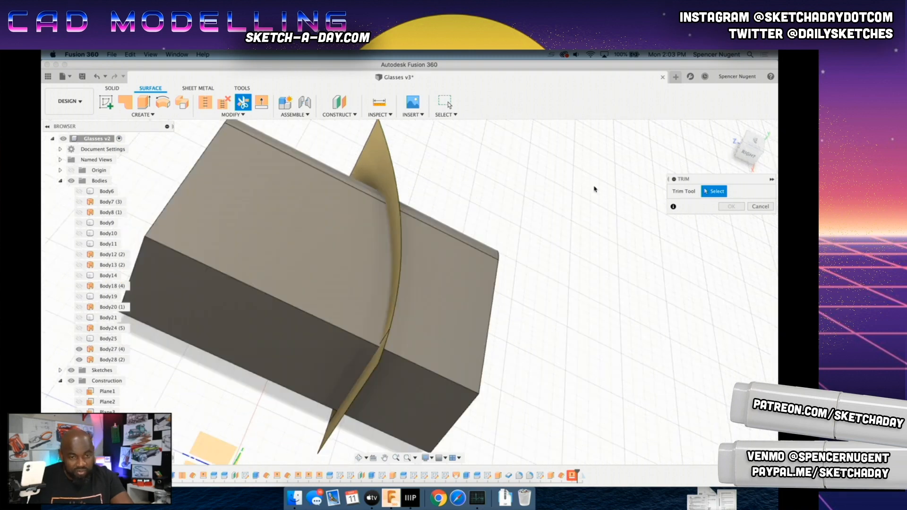
click(389, 265)
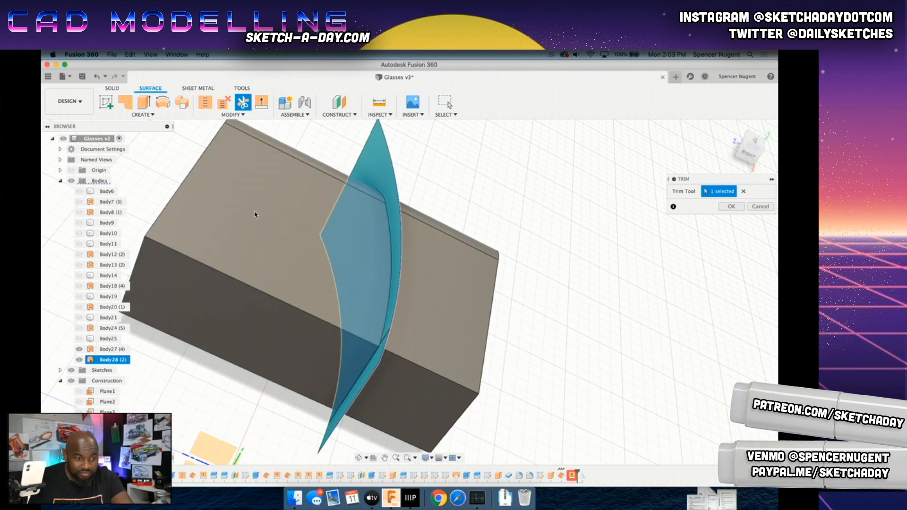
click(284, 248)
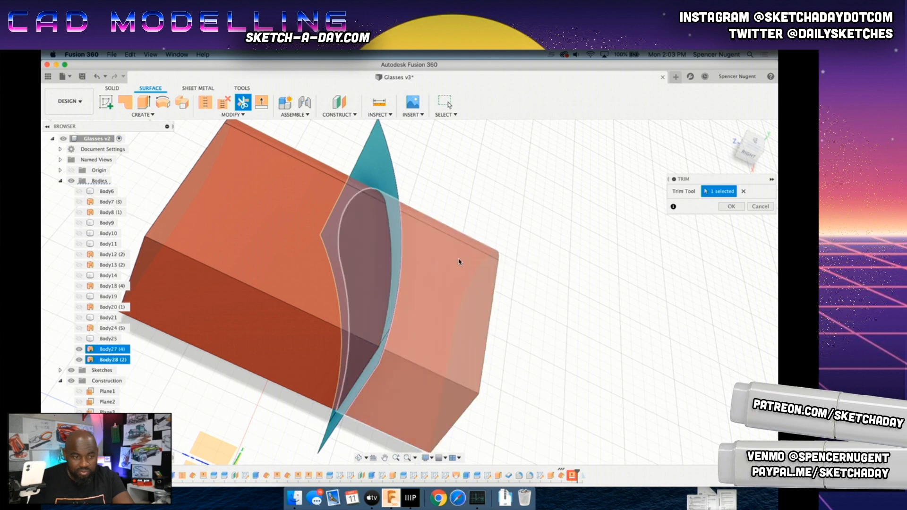
click(730, 207)
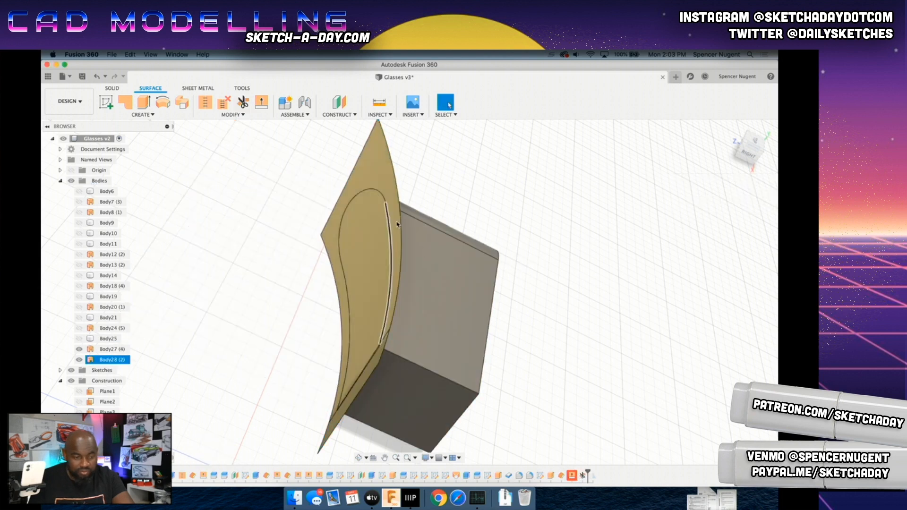
Step: Trim the curved surface with the box-shaped surface, removing everything outside the box's outline
click(426, 239)
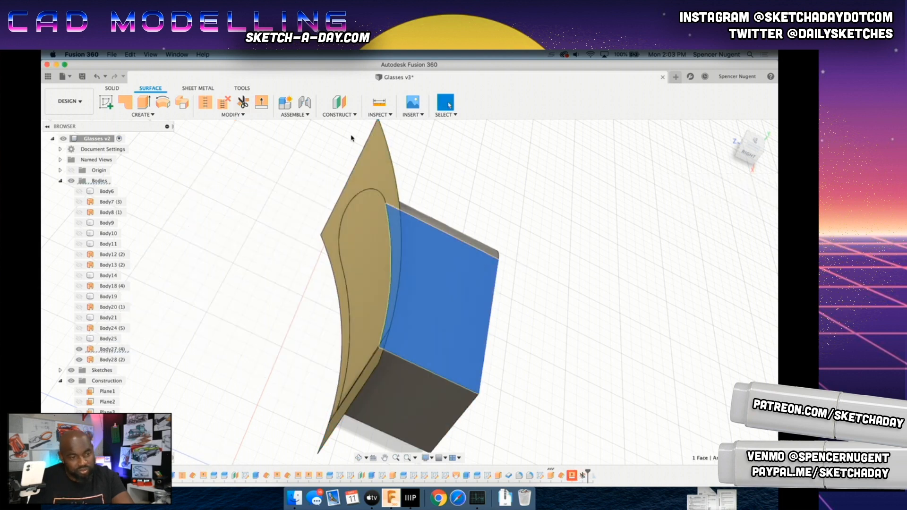
key(t)
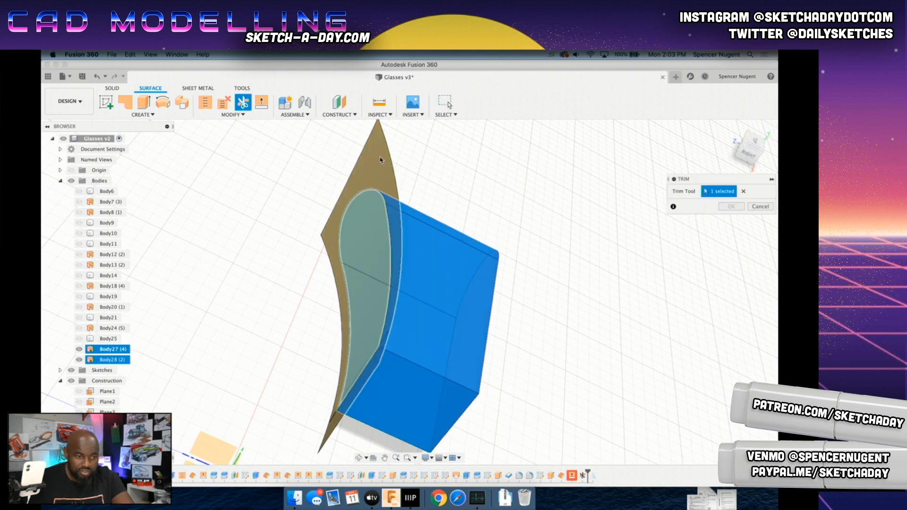
click(730, 206)
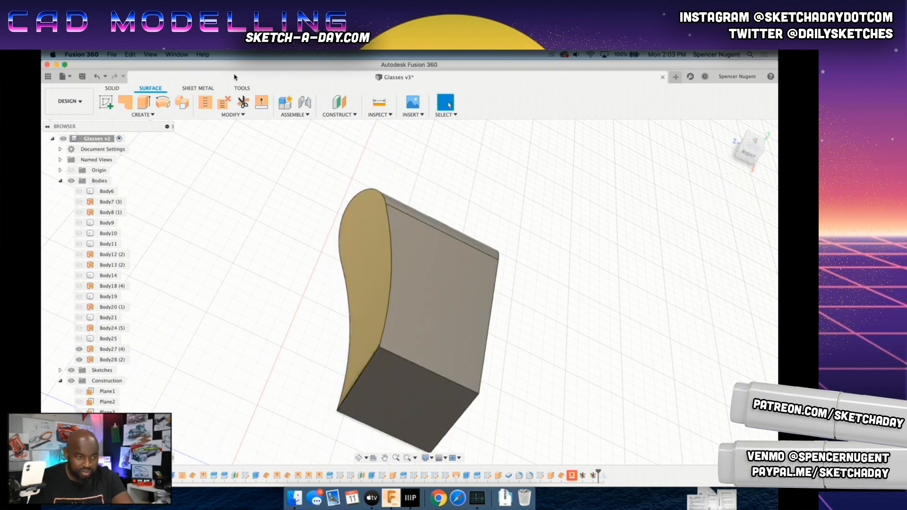
Step: Stitch the trimmed box-shaped surface and the curved end surface into one body with a 0.10 mm tolerance
click(211, 104)
click(416, 247)
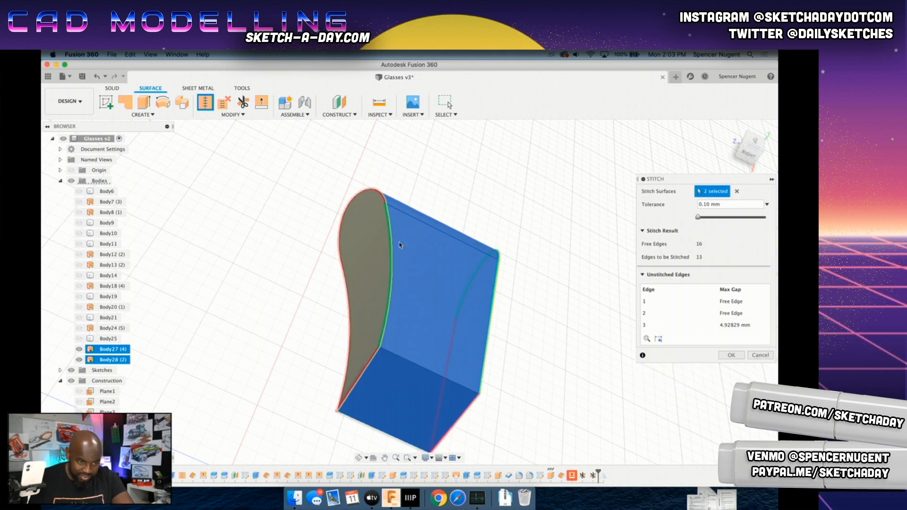
click(379, 232)
click(731, 355)
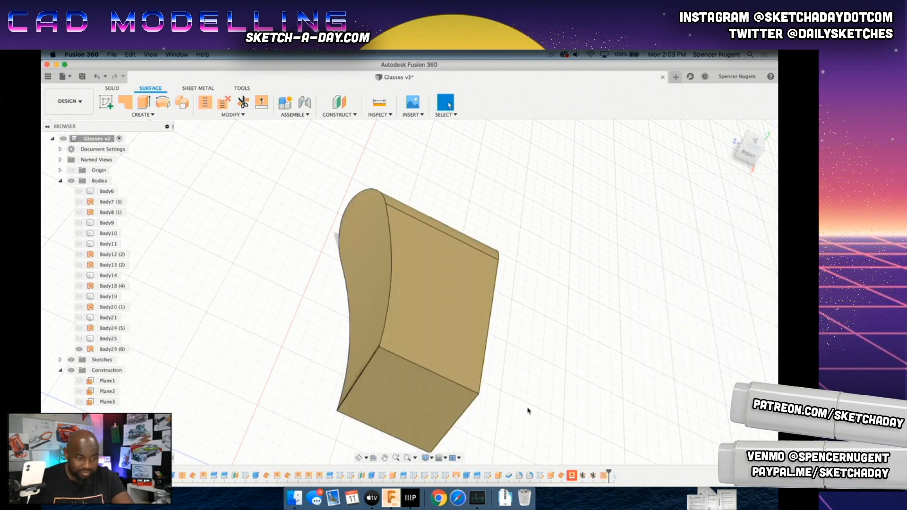
Step: Show Body25 and Body21 again around the stitched surface body
scroll(364, 370, up, 5)
scroll(384, 371, down, 5)
shift+middle_drag(494, 396, 144, 376)
click(79, 339)
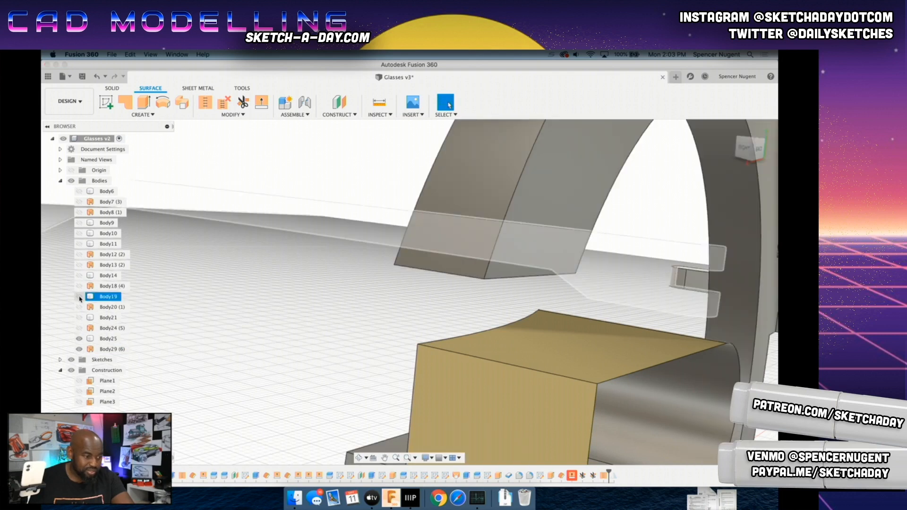
click(82, 319)
click(80, 338)
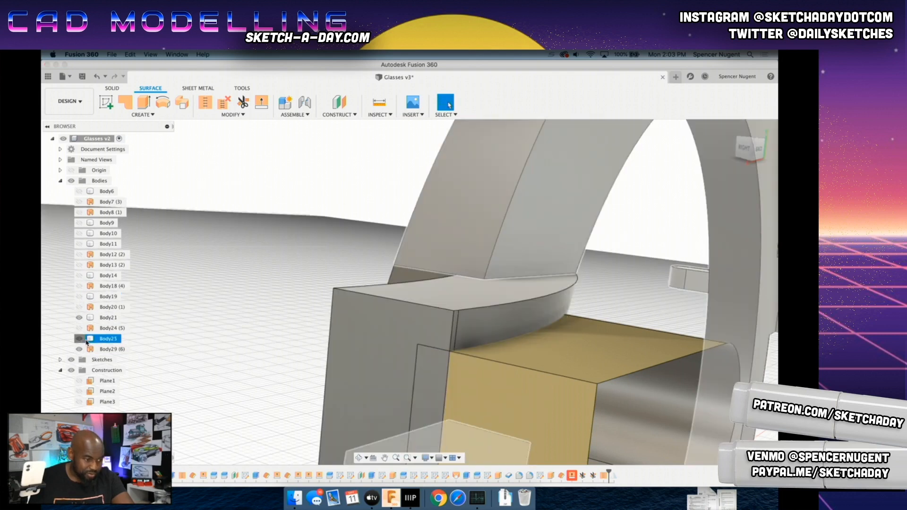
click(79, 339)
scroll(347, 375, down, 5)
shift+middle_drag(347, 374, 426, 350)
click(167, 264)
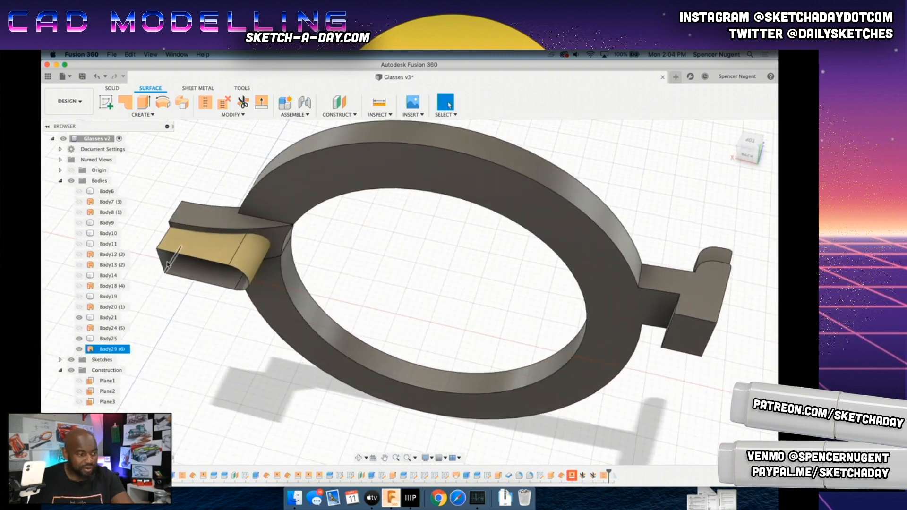
Step: Find the temple arm among the hidden bodies by checking Body9, Body11 and Body14, and leave Body19 shown
click(80, 223)
click(79, 223)
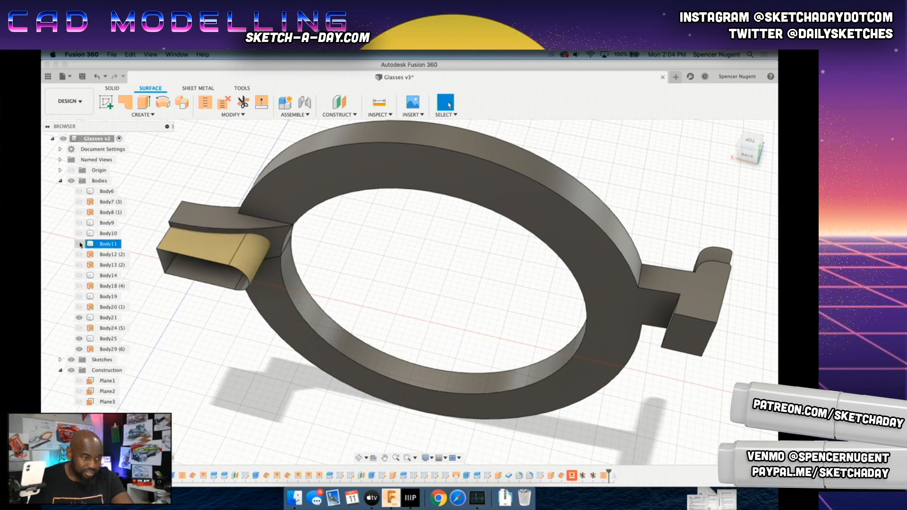
click(80, 243)
click(79, 244)
click(79, 275)
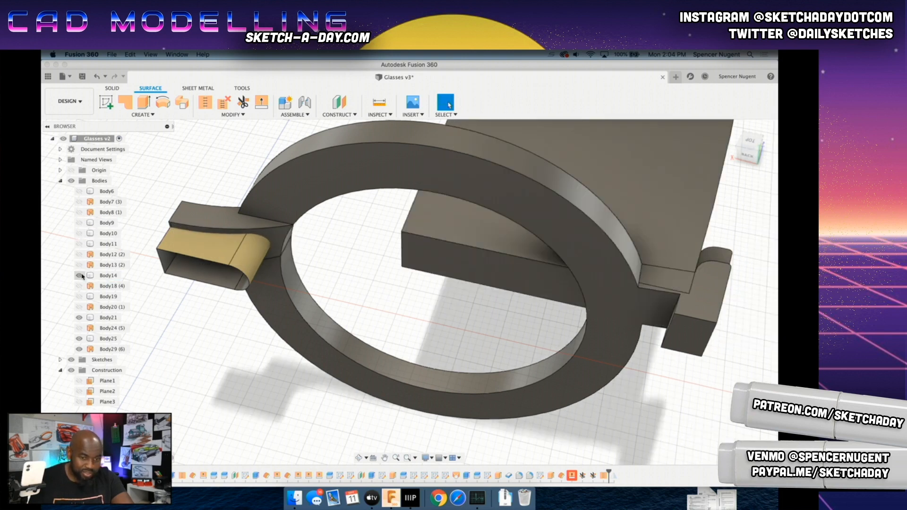
click(80, 275)
click(80, 296)
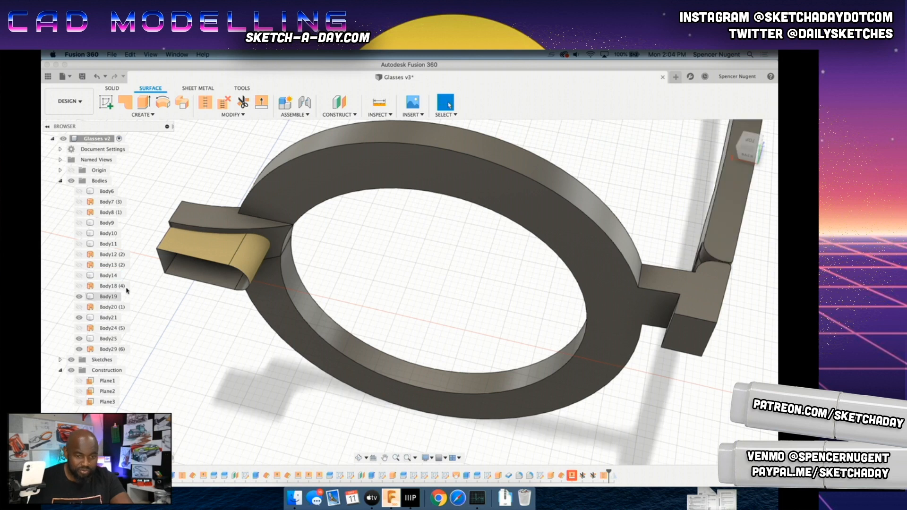
scroll(547, 304, down, 3)
shift+middle_drag(377, 339, 435, 305)
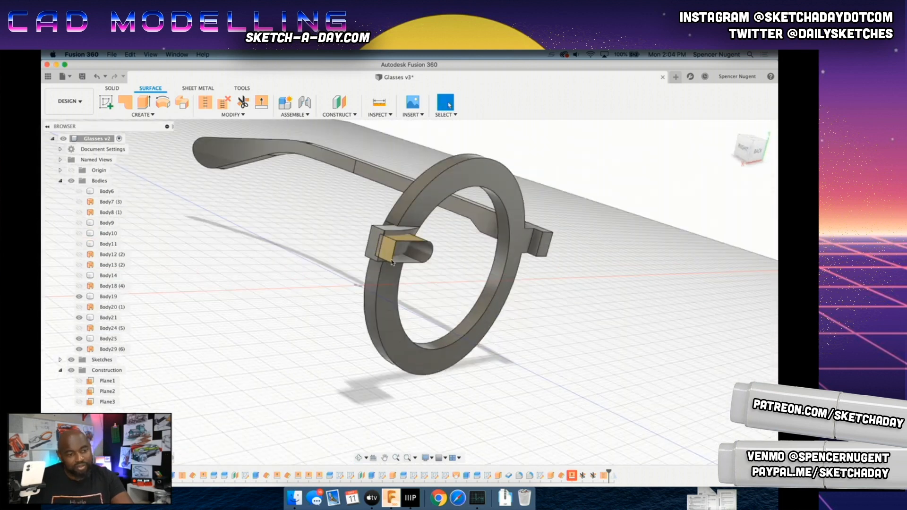
scroll(395, 247, up, 5)
scroll(395, 246, up, 2)
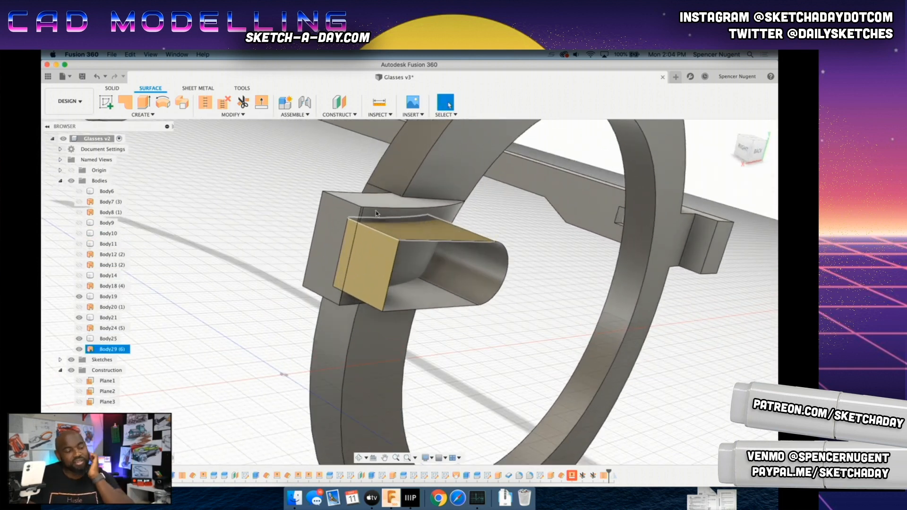
Step: Thicken the stitched surface body behind the bridge by -0.2 mm on one side as a new body
click(142, 115)
click(127, 215)
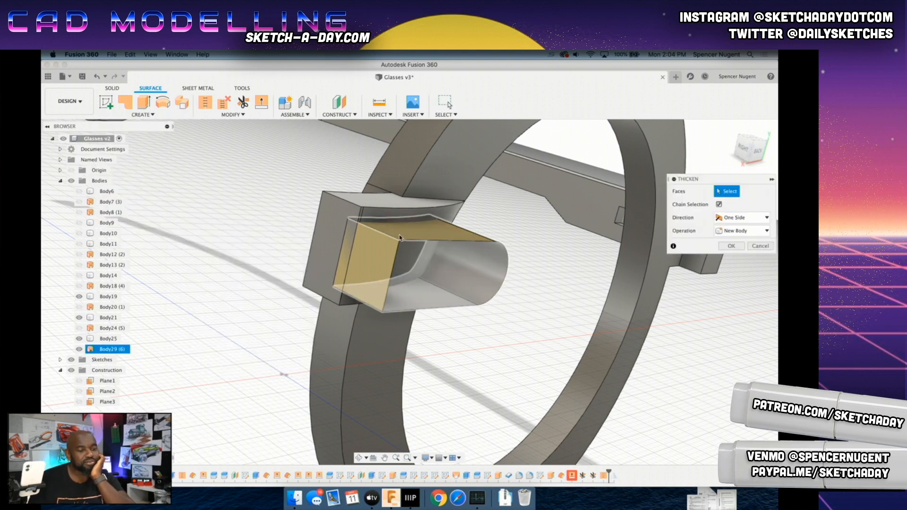
click(399, 281)
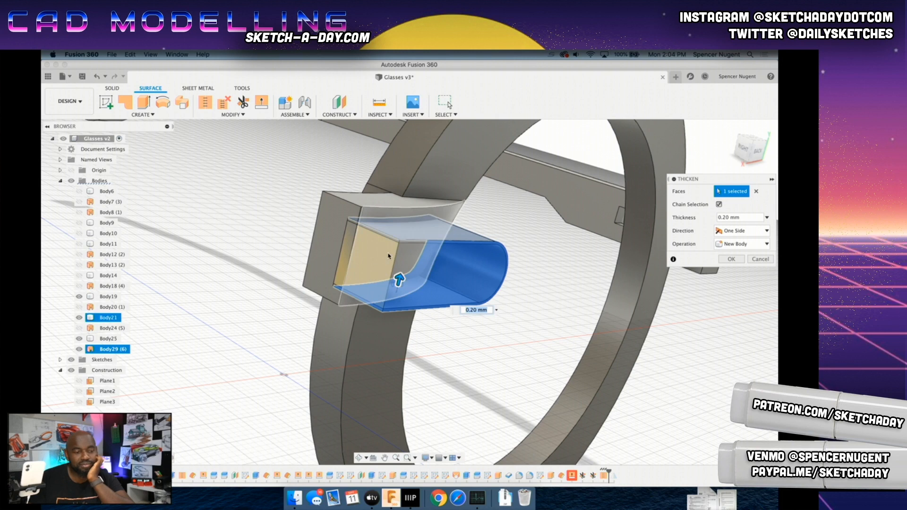
scroll(406, 269, down, 2)
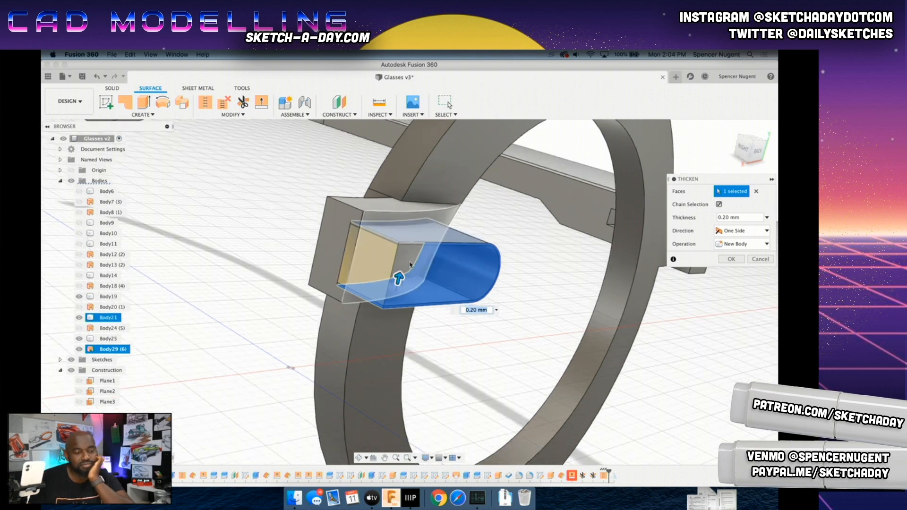
drag(400, 278, 399, 280)
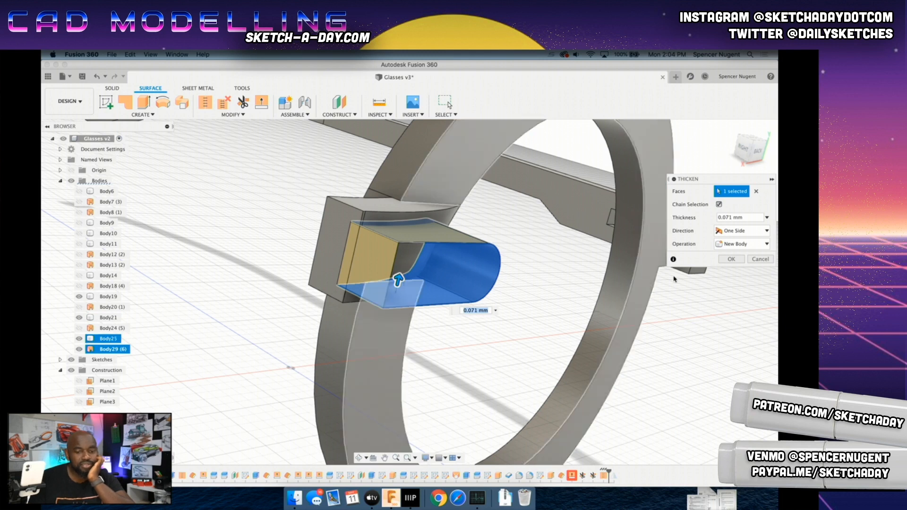
click(758, 192)
click(99, 350)
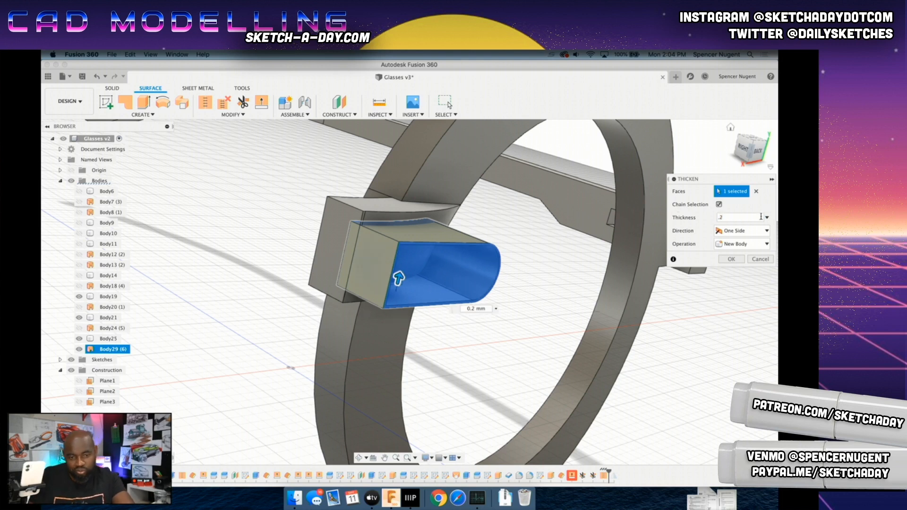
click(735, 217)
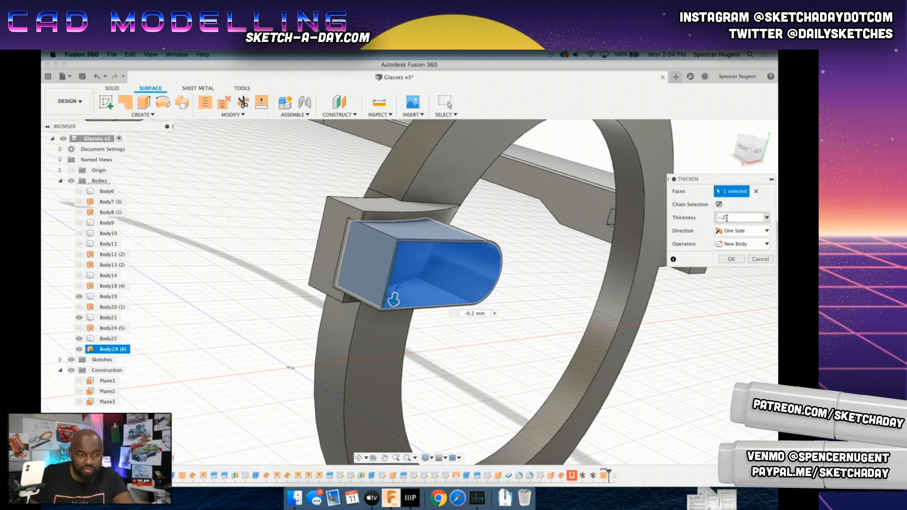
click(728, 259)
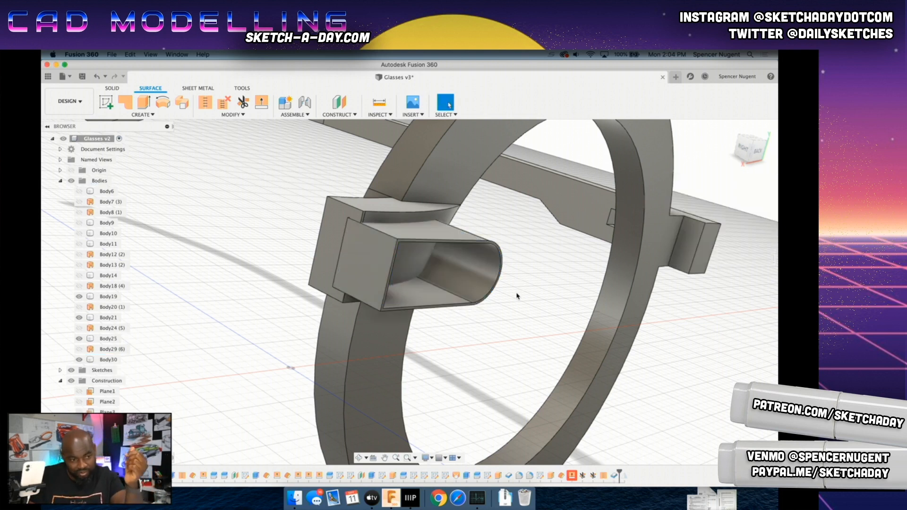
Step: Edit the thicken feature of the stitched surface, changing its operation to Cut so it grooves the bridge block
right_click(471, 263)
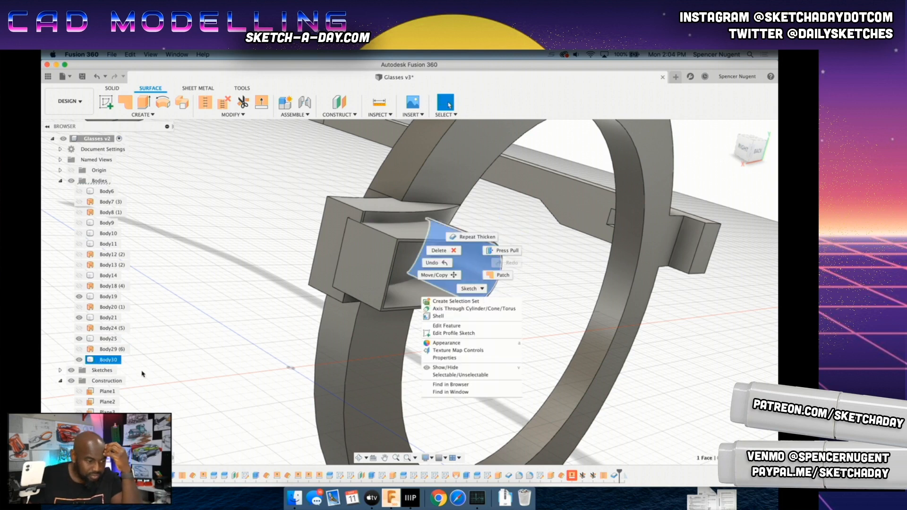
key(Escape)
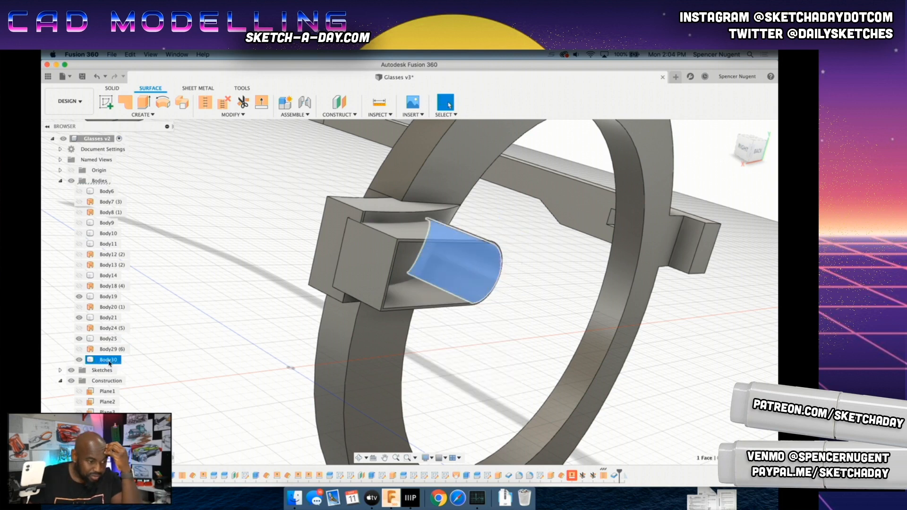
right_click(610, 480)
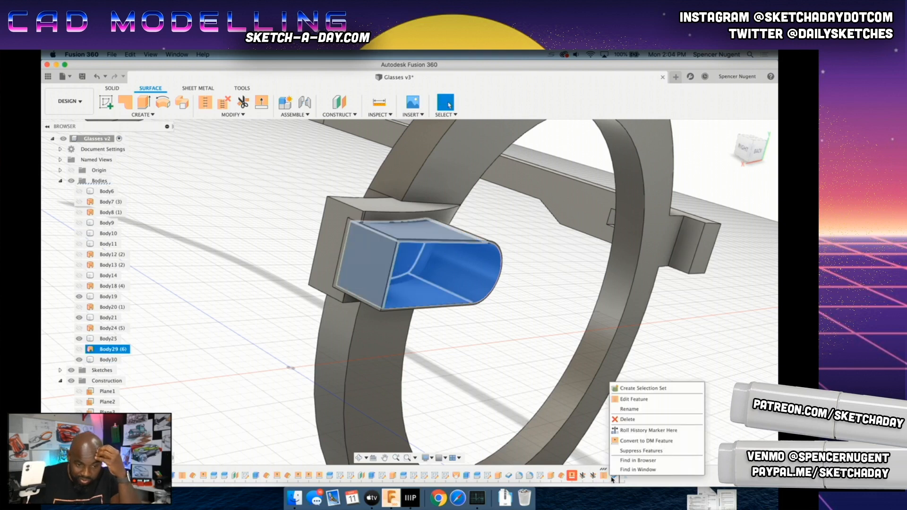
click(615, 480)
right_click(616, 480)
click(633, 400)
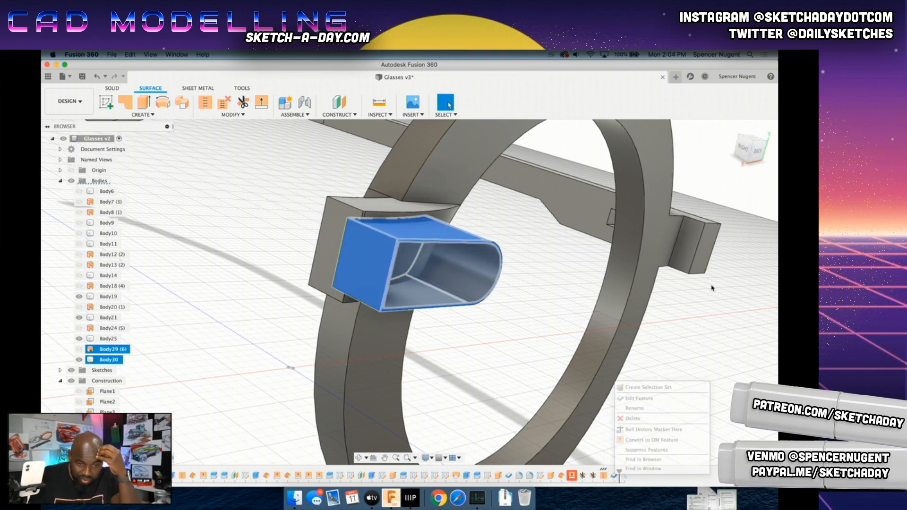
click(740, 243)
click(738, 267)
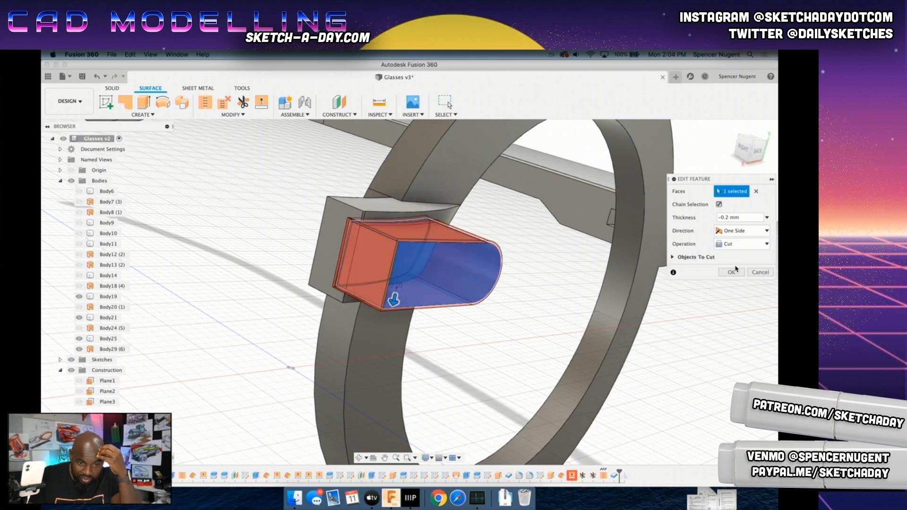
click(732, 272)
scroll(403, 272, up, 1)
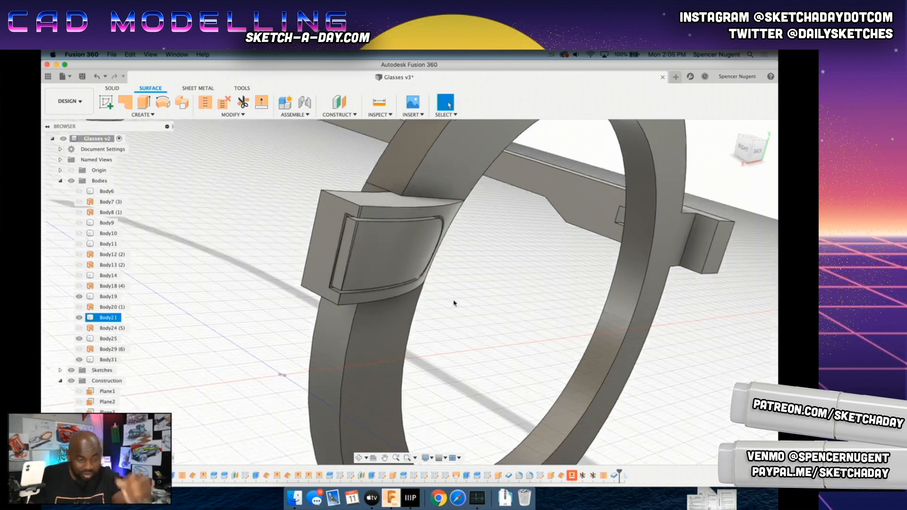
Step: Roll the timeline forward past the mirror feature and inspect the cut groove across the whole bridge and frame
shift+middle_drag(519, 360, 503, 327)
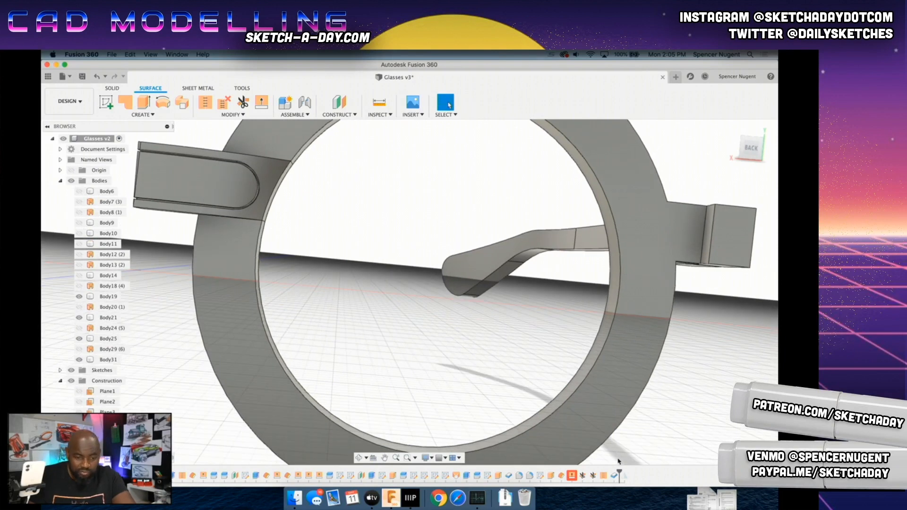
scroll(436, 318, down, 8)
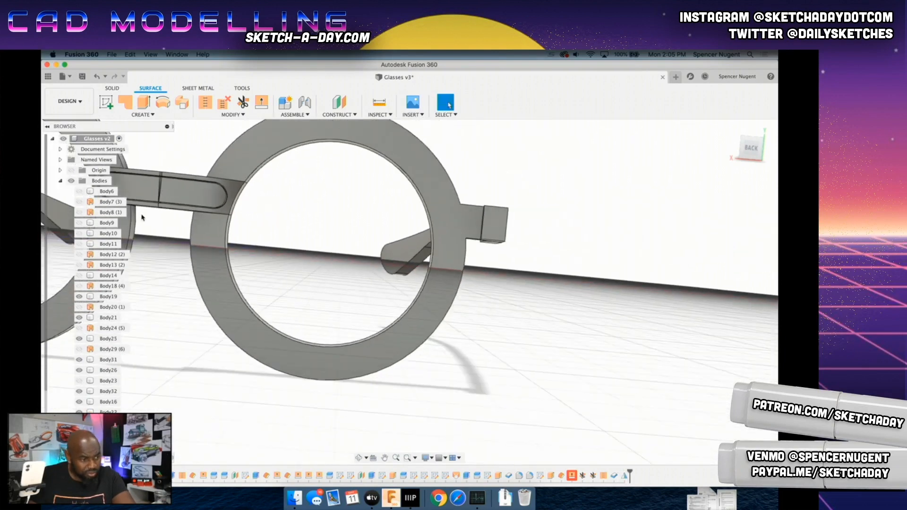
shift+middle_drag(150, 212, 168, 195)
scroll(441, 257, up, 6)
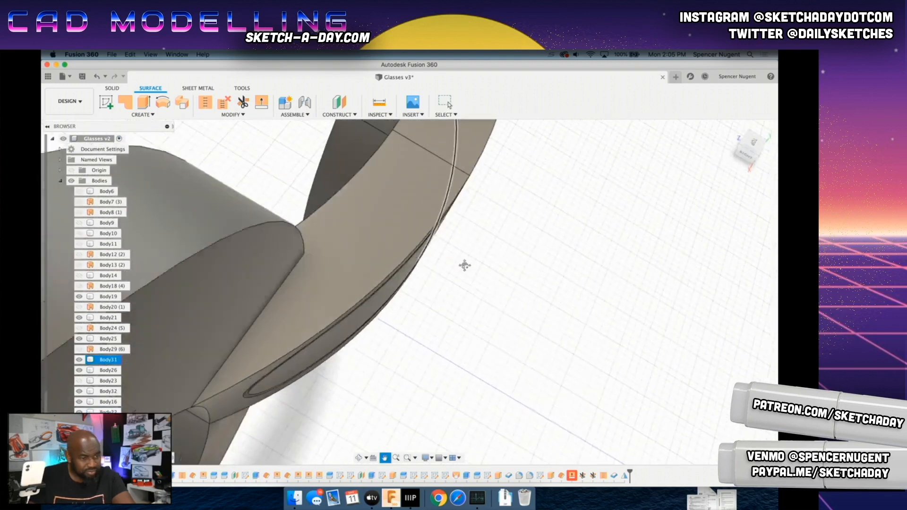
shift+middle_drag(425, 363, 390, 326)
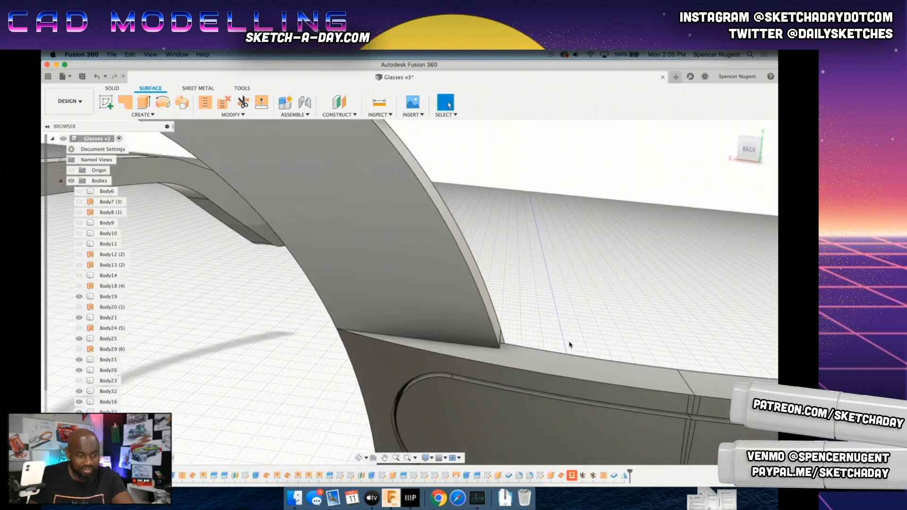
scroll(569, 354, down, 5)
scroll(569, 358, down, 6)
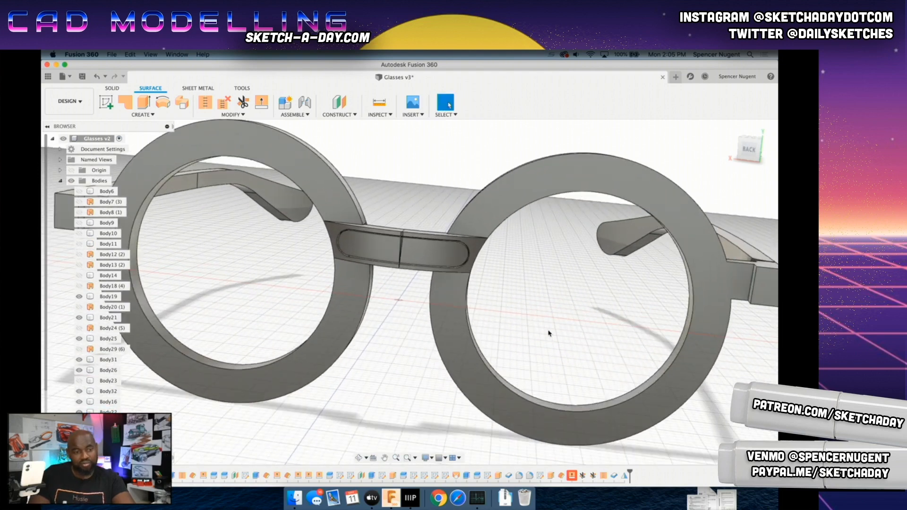
middle_drag(559, 384, 504, 333)
scroll(505, 335, down, 1)
shift+middle_drag(627, 328, 684, 282)
scroll(684, 282, up, 3)
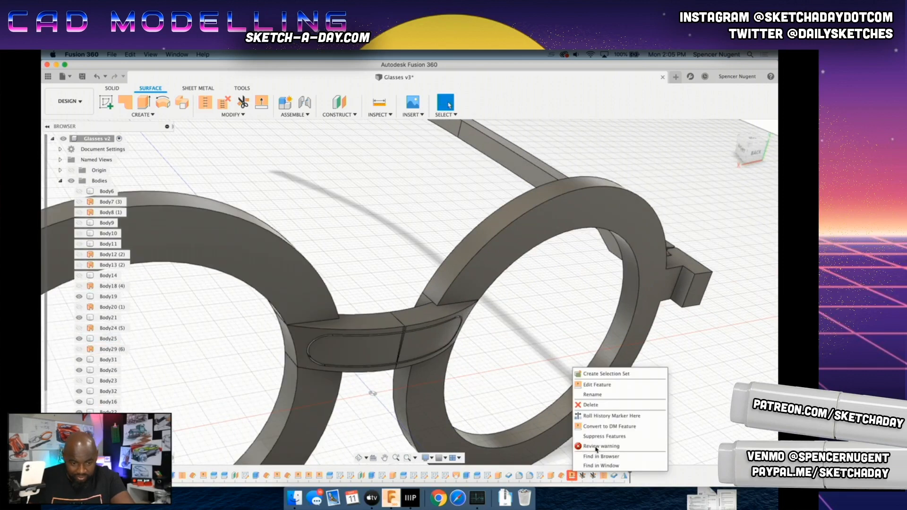
Step: Suppress and then delete the timeline feature that is flagged with a warning
click(602, 364)
scroll(504, 383, down, 5)
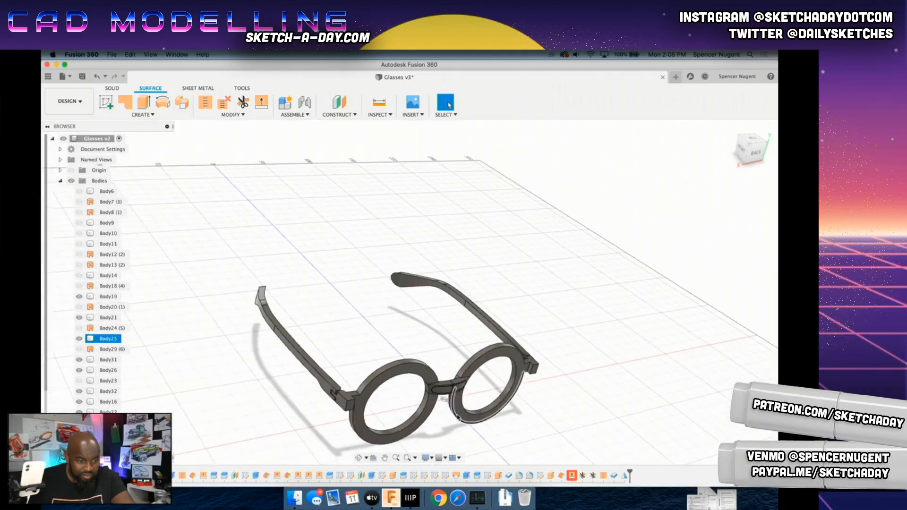
scroll(558, 464, up, 5)
right_click(572, 476)
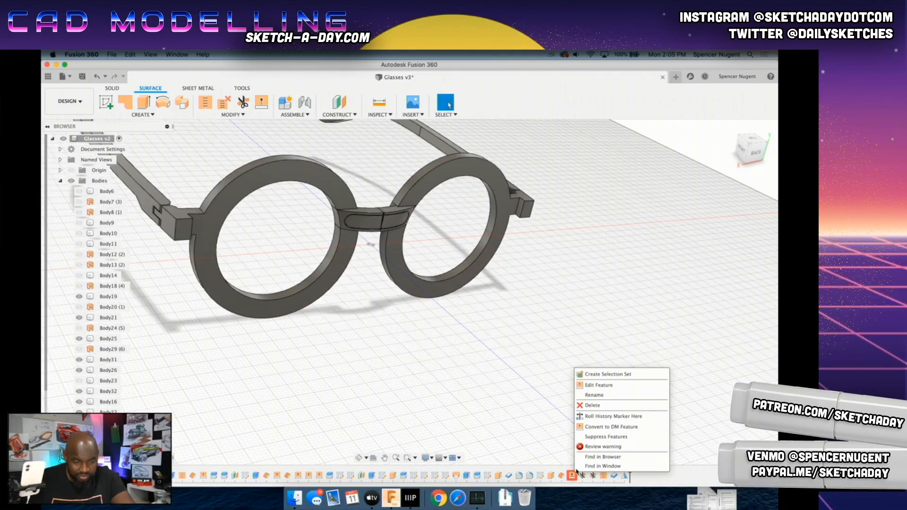
click(587, 439)
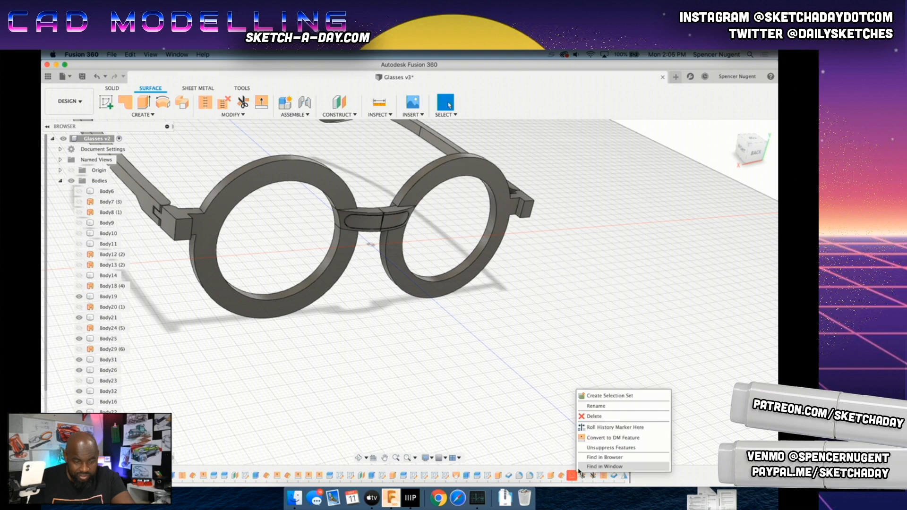
click(597, 418)
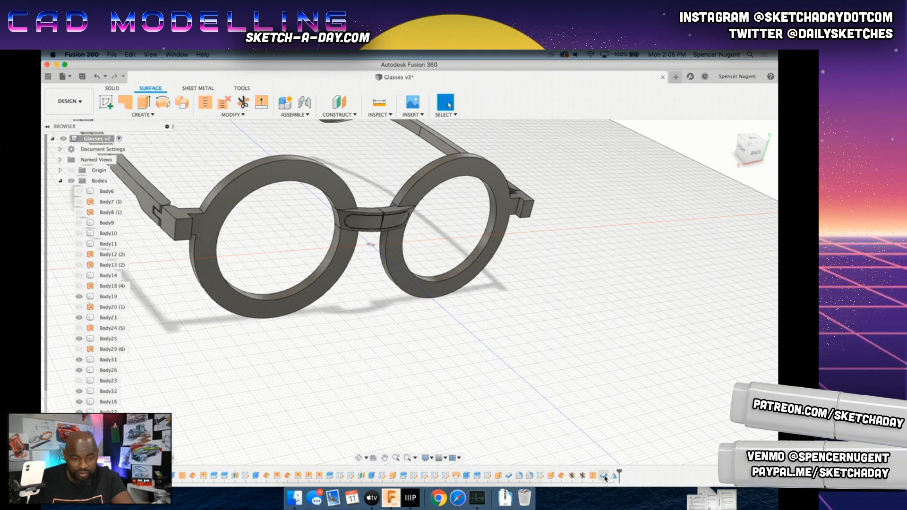
Step: Check the bridge and the outer hinge block, and roll the timeline back to just before the mirror feature
click(382, 212)
key(Escape)
scroll(425, 198, down, 3)
scroll(435, 194, up, 5)
click(472, 203)
scroll(475, 199, up, 5)
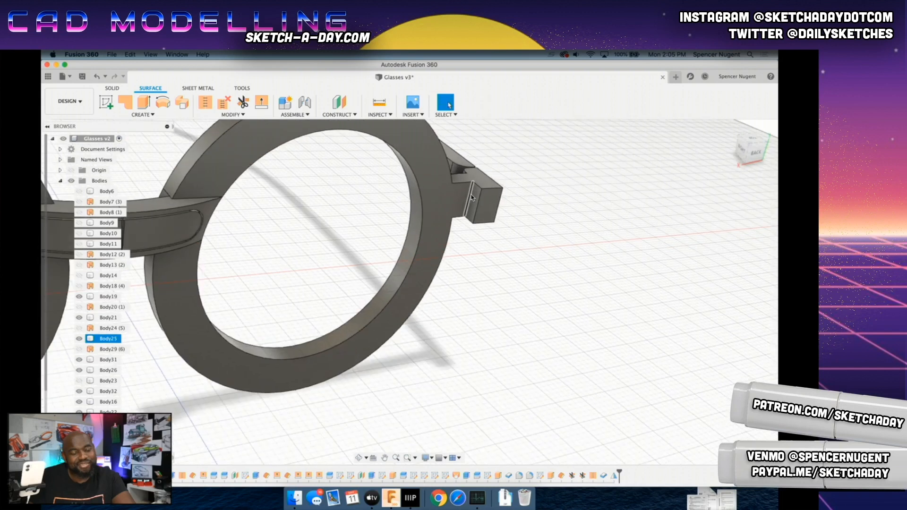
key(Escape)
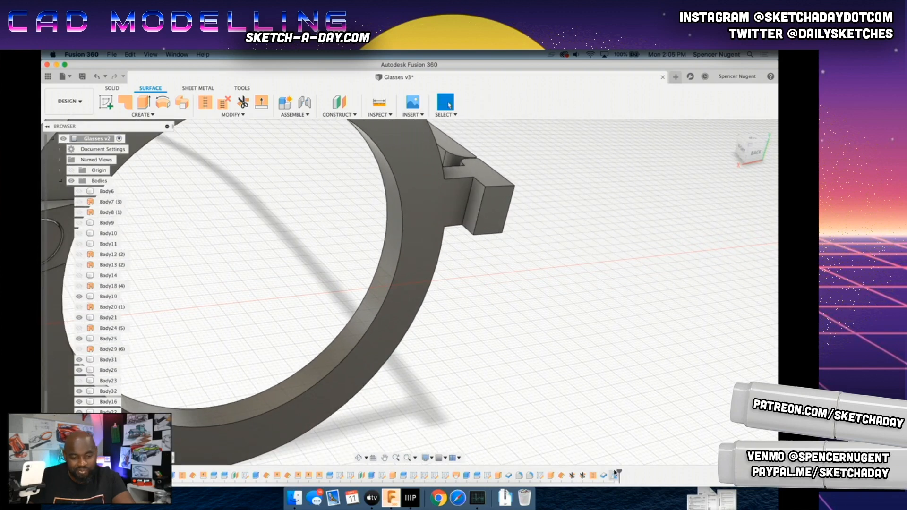
drag(617, 474, 609, 474)
Step: Set up a 0.5 mm constant-radius fillet on the upper and lower edges of the frame's hinge block
scroll(483, 187, up, 2)
click(483, 187)
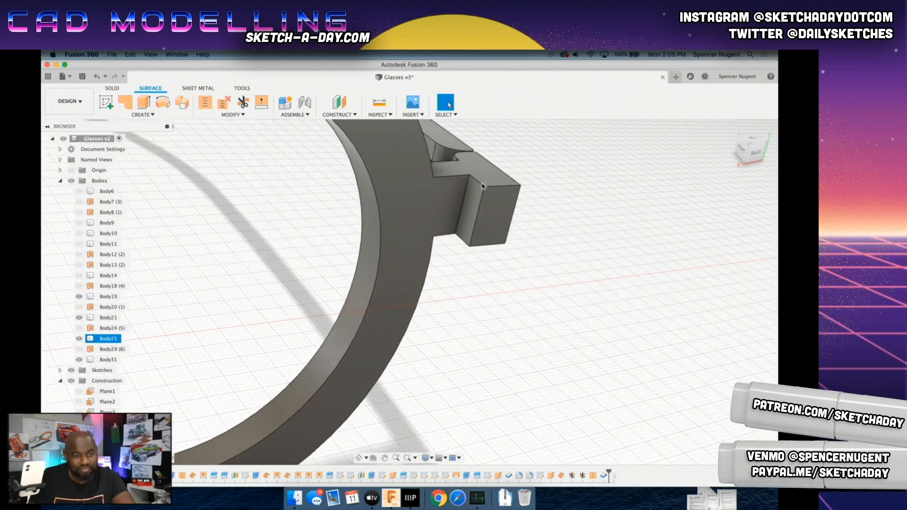
click(477, 182)
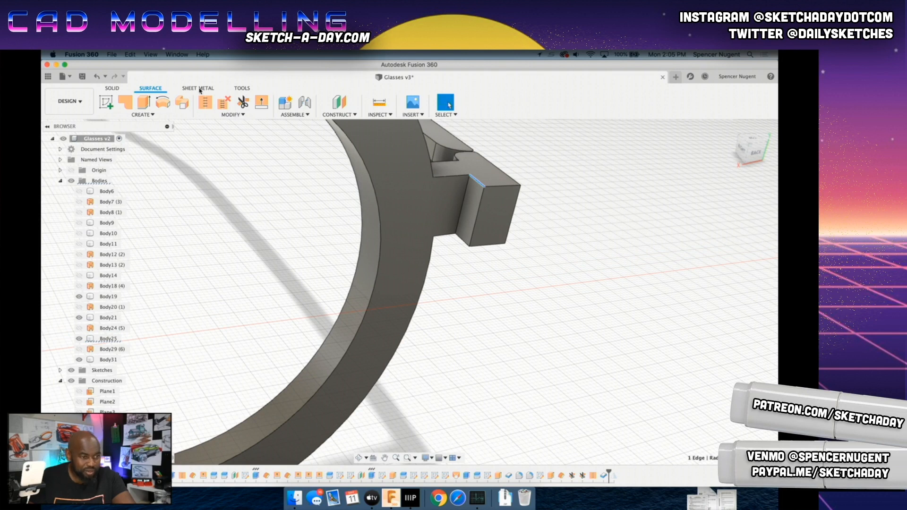
click(113, 89)
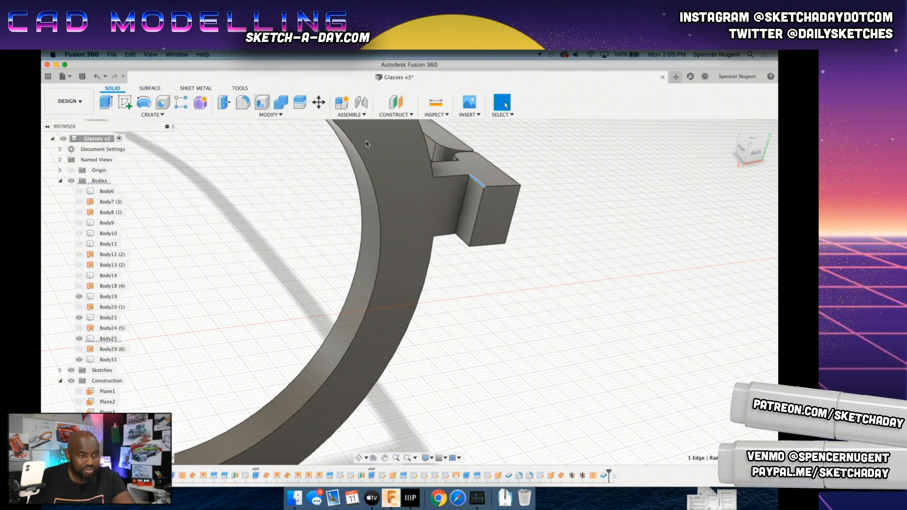
key(f)
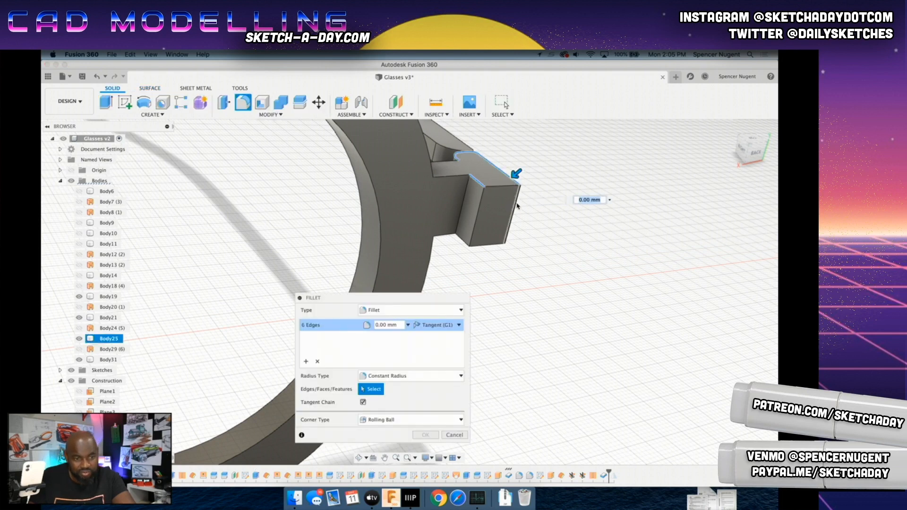
shift+middle_drag(532, 284, 488, 252)
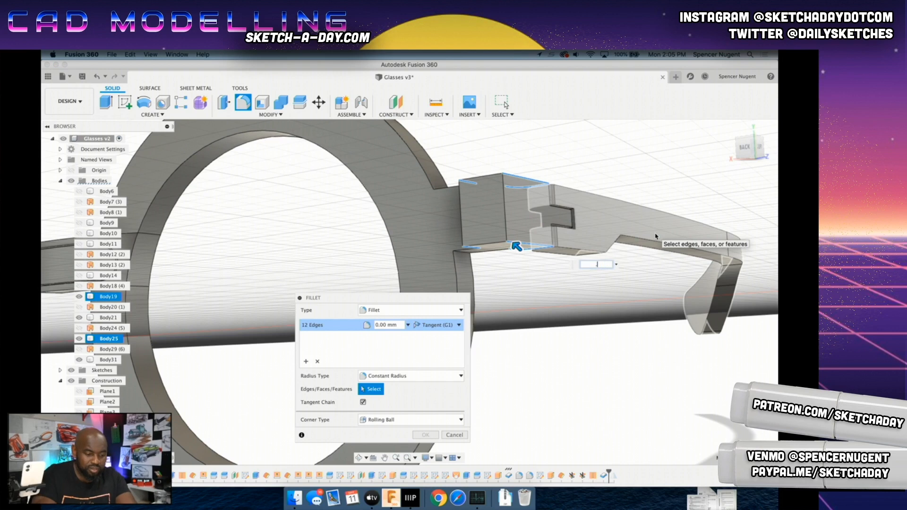
mouse_move(543, 279)
shift+middle_down()
mouse_move(553, 299)
mouse_move(550, 280)
shift+middle_up()
scroll(717, 280, down, 4)
scroll(717, 280, up, 5)
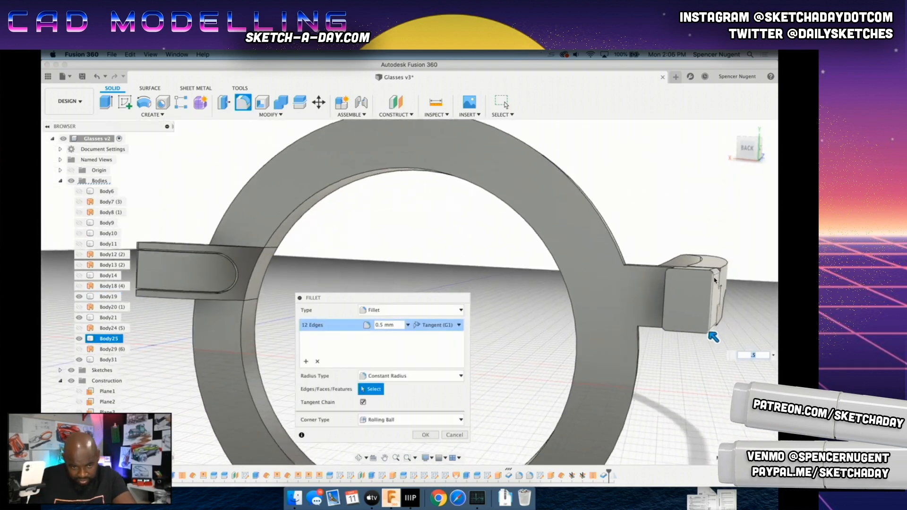
scroll(717, 279, up, 3)
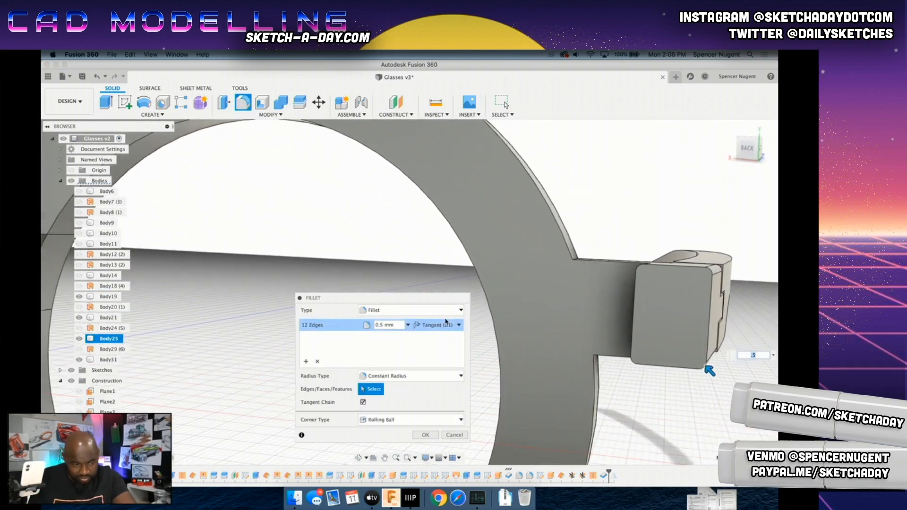
Step: Add a second 0.5 mm edge set along the hinge joint and temple arm, and apply the fillet
click(306, 362)
click(731, 266)
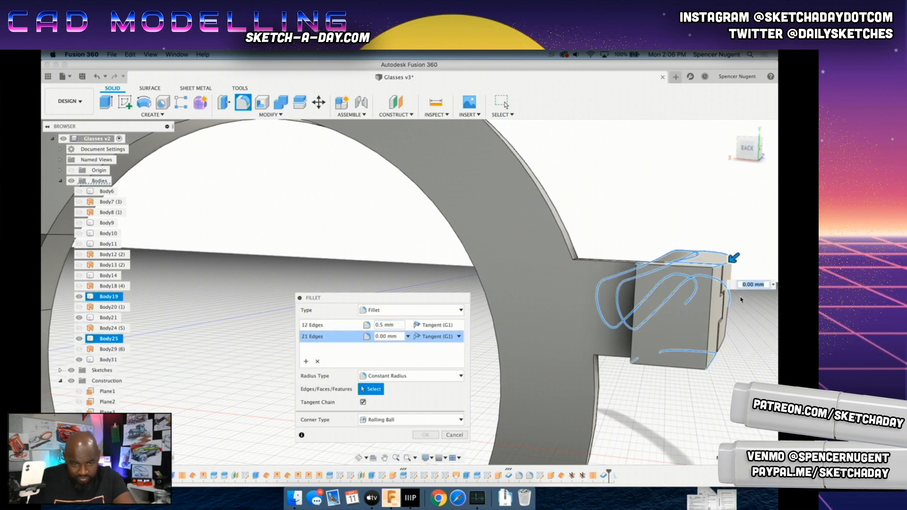
text(0.5)
scroll(646, 300, down, 3)
shift+middle_drag(704, 330, 382, 201)
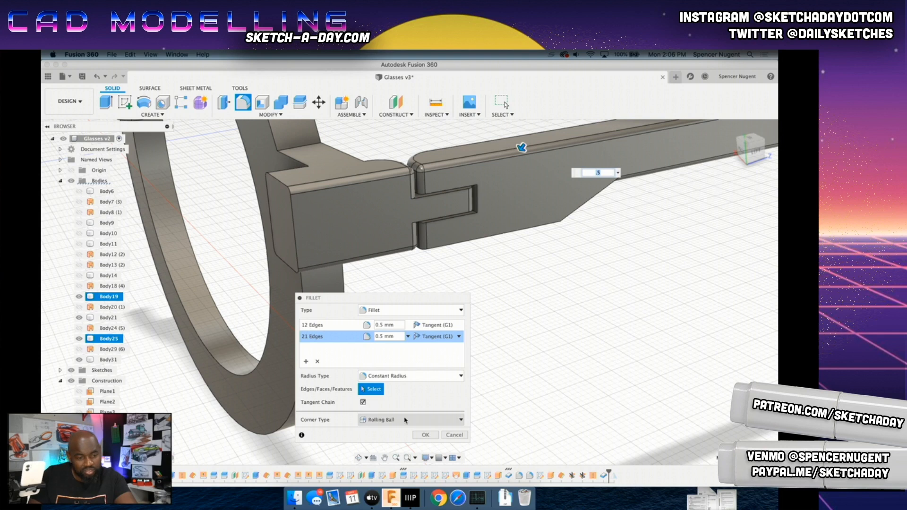
key(Return)
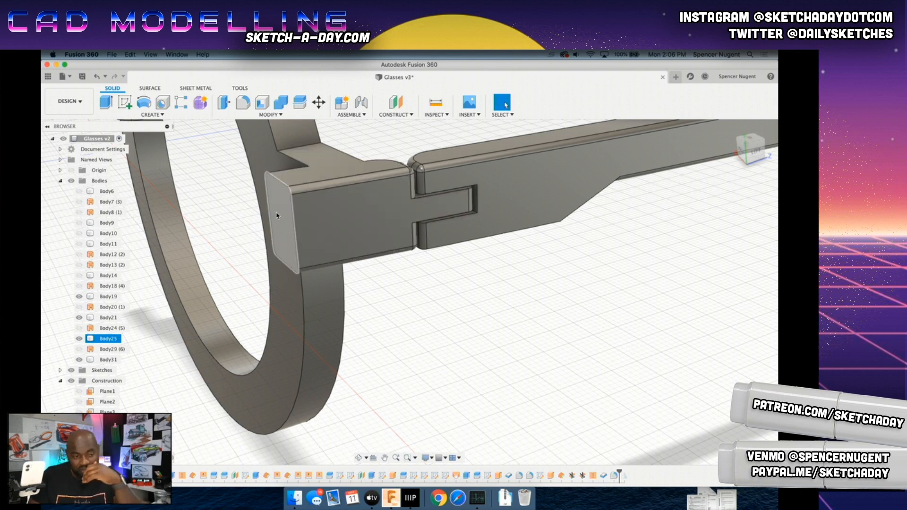
shift+middle_drag(297, 260, 397, 234)
scroll(397, 235, up, 2)
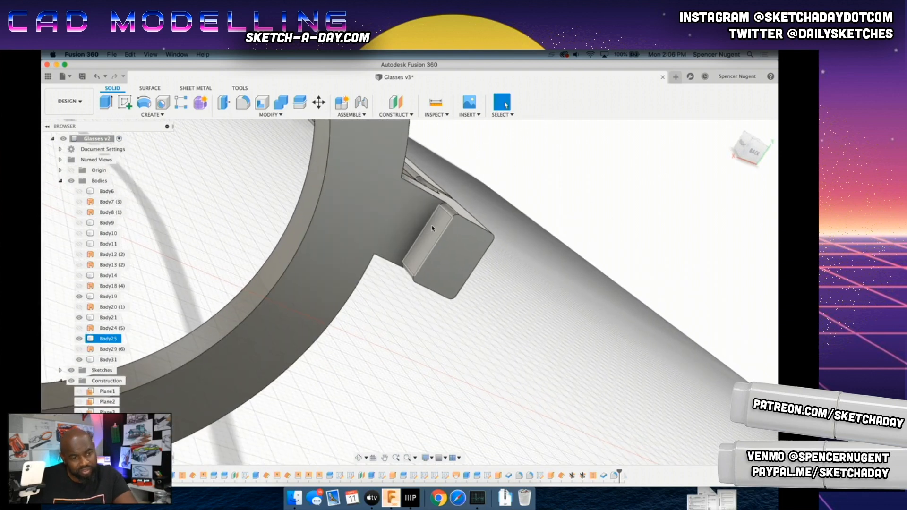
click(429, 218)
key(f)
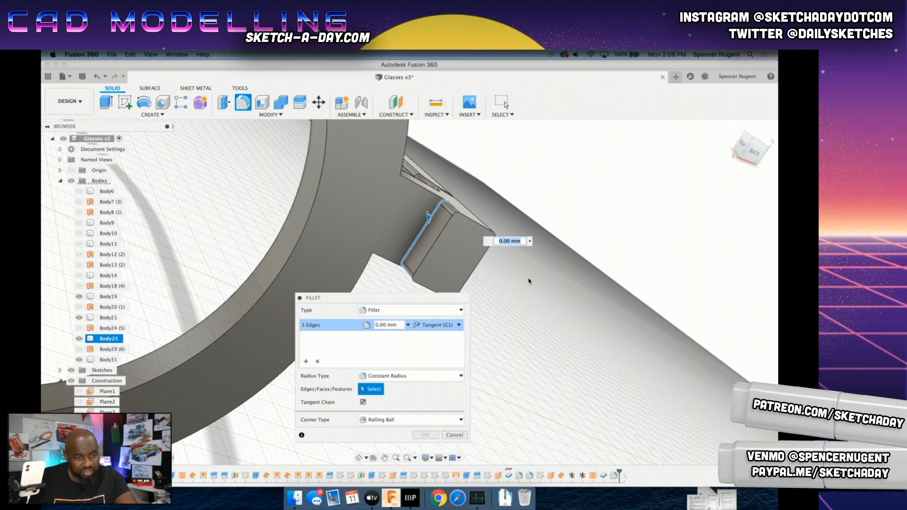
key(Escape)
shift+middle_drag(548, 324, 460, 309)
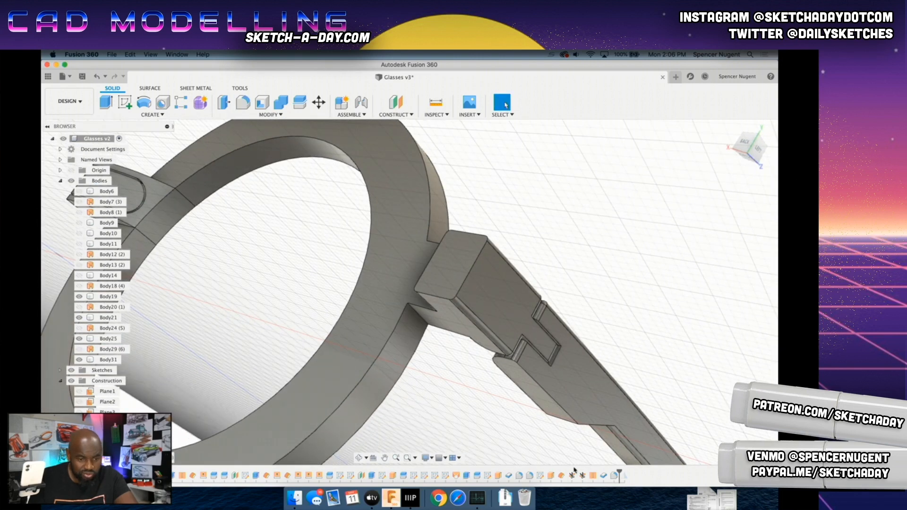
right_click(611, 476)
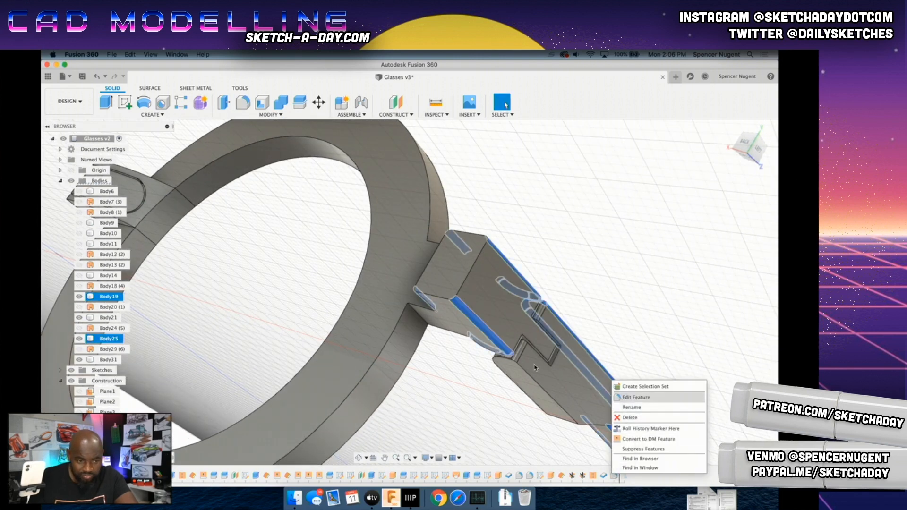
click(635, 397)
drag(357, 297, 596, 140)
click(664, 278)
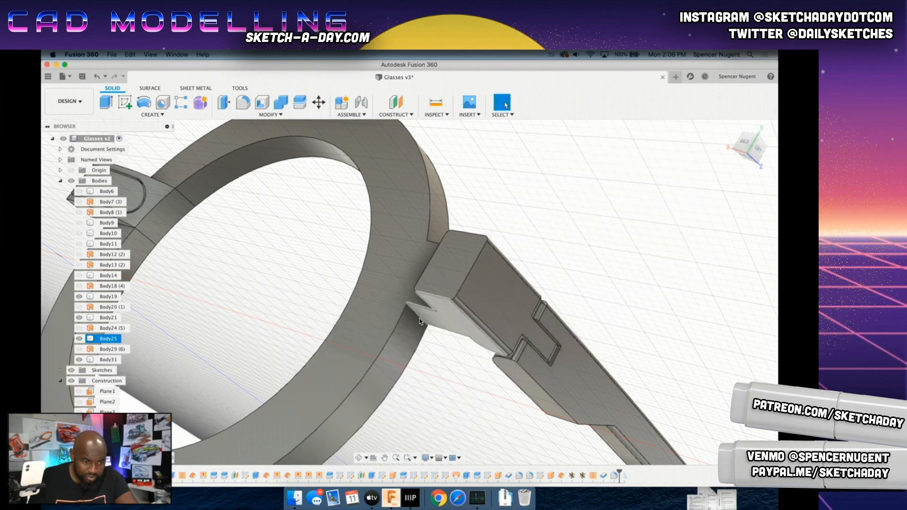
Step: Set up a 5 mm constant-radius fillet on the two corner edges where the rim meets the hinge block
shift+middle_drag(452, 218, 448, 252)
click(452, 212)
key(f)
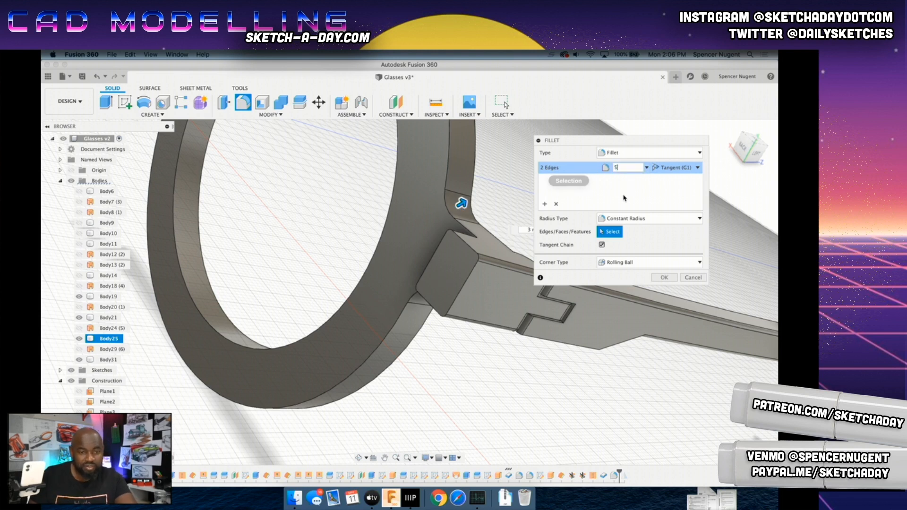
shift+middle_drag(458, 373, 549, 382)
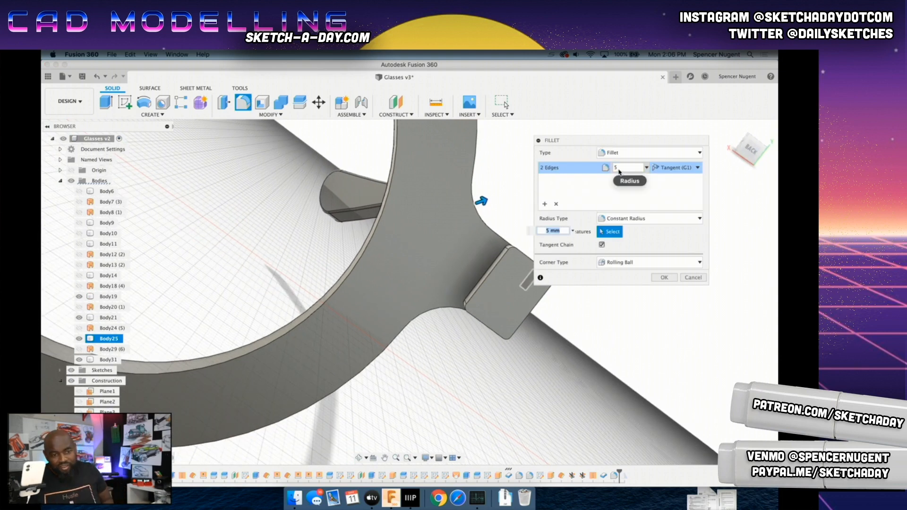
Step: Set the rim corner fillet's continuity to Curvature (G2) and apply it
click(687, 170)
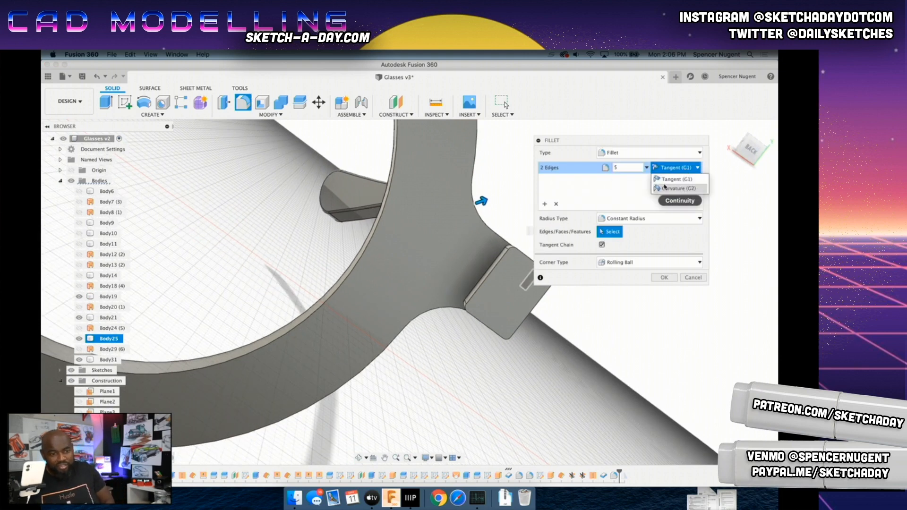
click(680, 188)
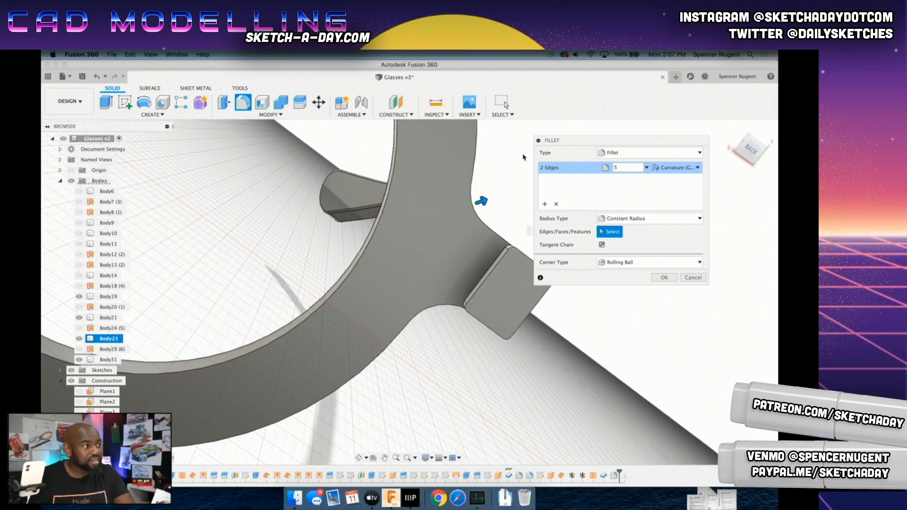
scroll(505, 307, down, 1)
shift+middle_drag(501, 314, 467, 336)
scroll(461, 339, down, 3)
scroll(454, 340, down, 5)
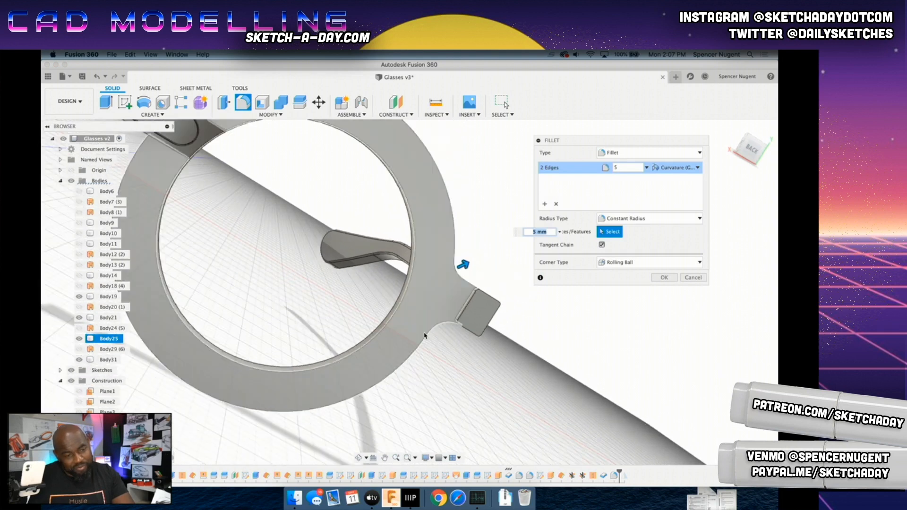
mouse_move(397, 352)
shift+middle_down()
mouse_move(371, 360)
mouse_move(387, 364)
shift+middle_up()
click(664, 277)
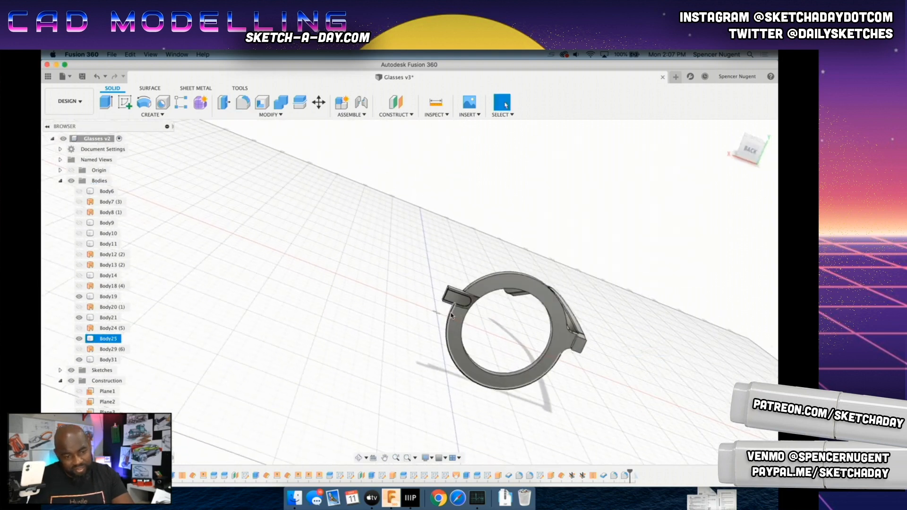
Step: Examine the temple arm from its tip along to the hinge, and the bridge end of the frame
scroll(417, 337, up, 5)
shift+middle_drag(417, 337, 444, 330)
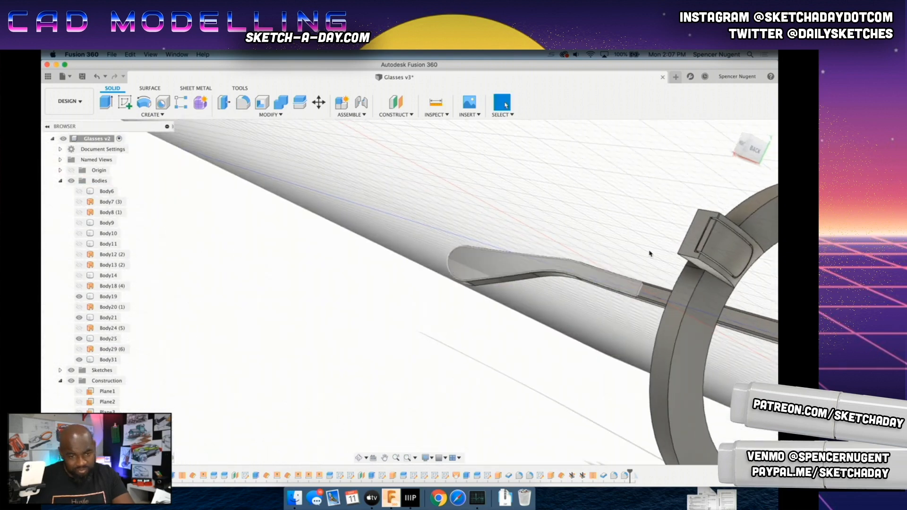
scroll(698, 271, up, 3)
scroll(698, 272, up, 2)
shift+middle_drag(698, 272, 529, 265)
scroll(658, 275, up, 1)
scroll(655, 282, down, 3)
scroll(656, 282, down, 2)
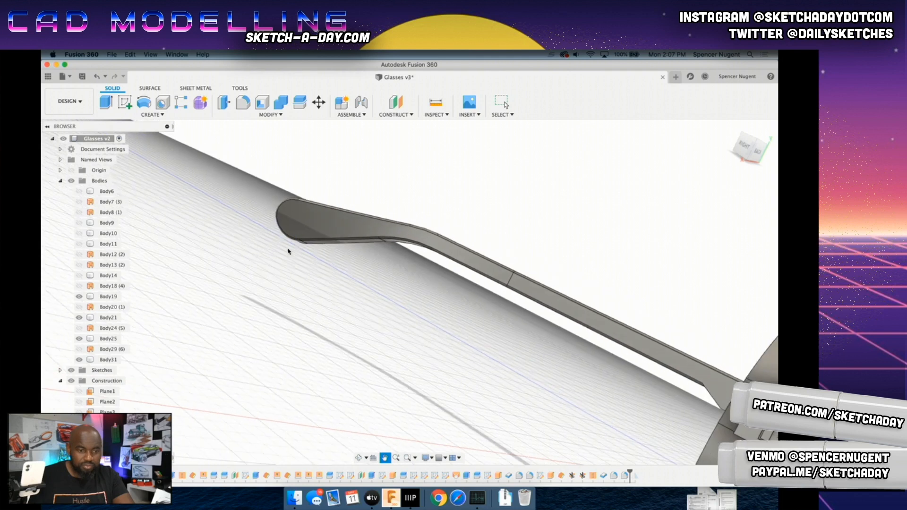
right_click(735, 411)
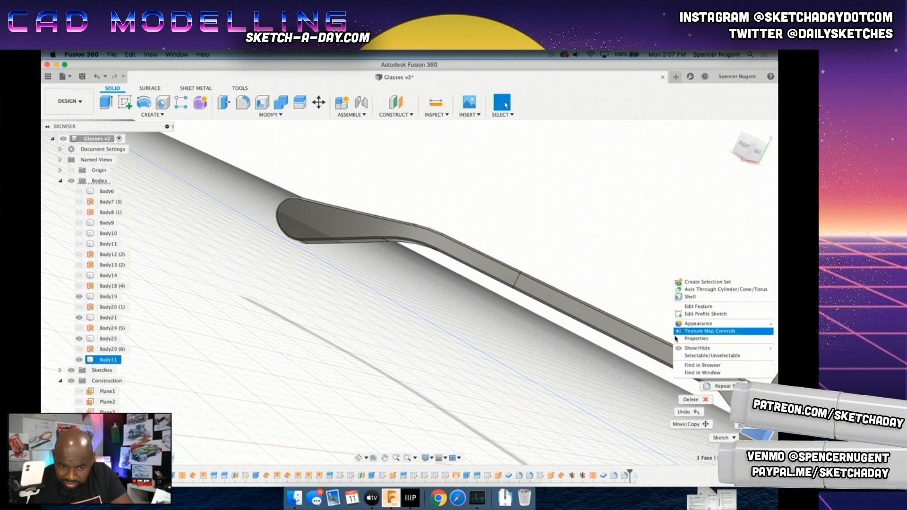
middle_drag(650, 356, 370, 305)
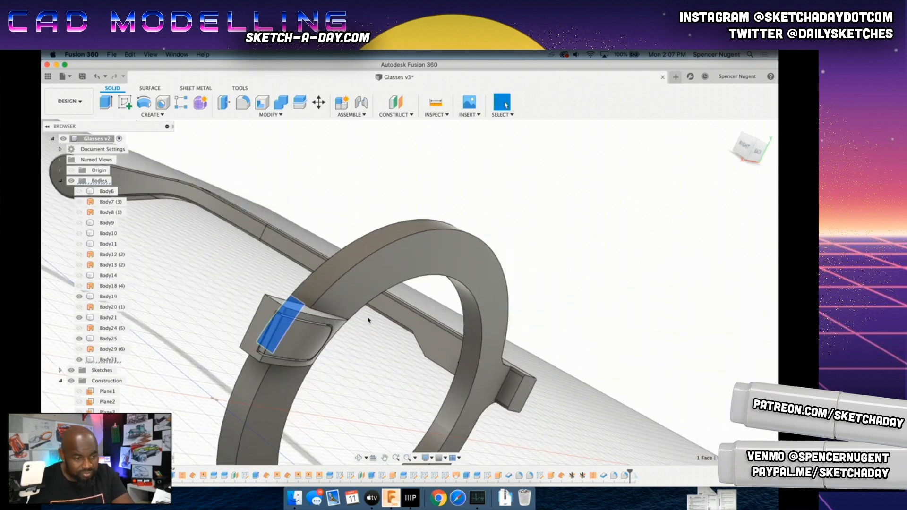
Step: Inspect the bridge half and its joint with the rim from several angles, and switch to FlashPrint and back to Fusion 360
click(756, 142)
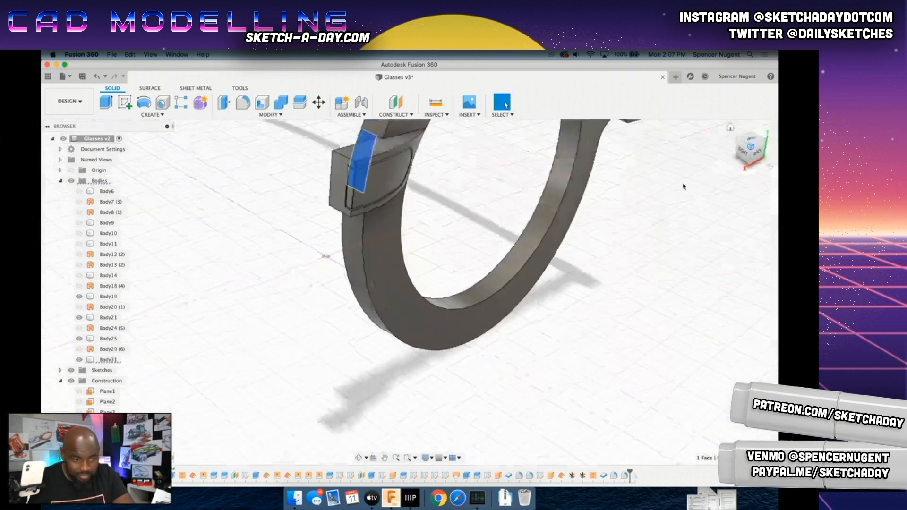
middle_drag(406, 147, 418, 312)
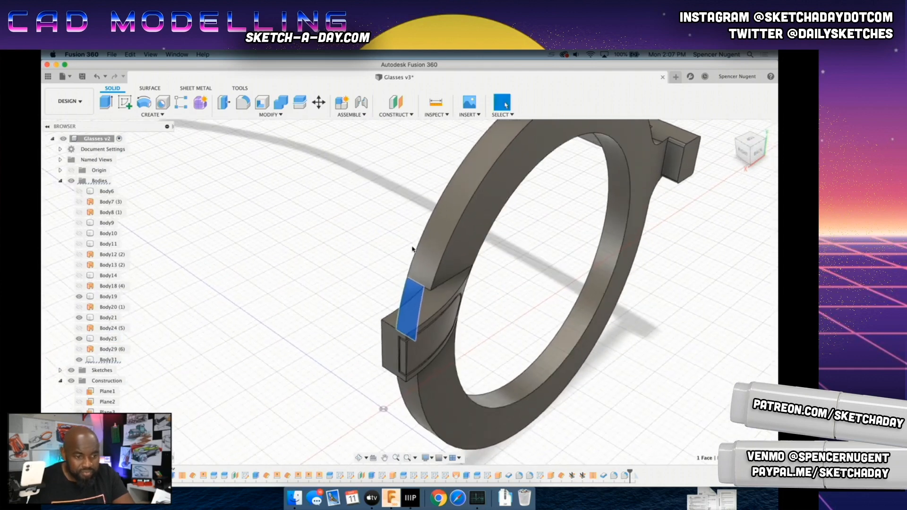
right_click(428, 268)
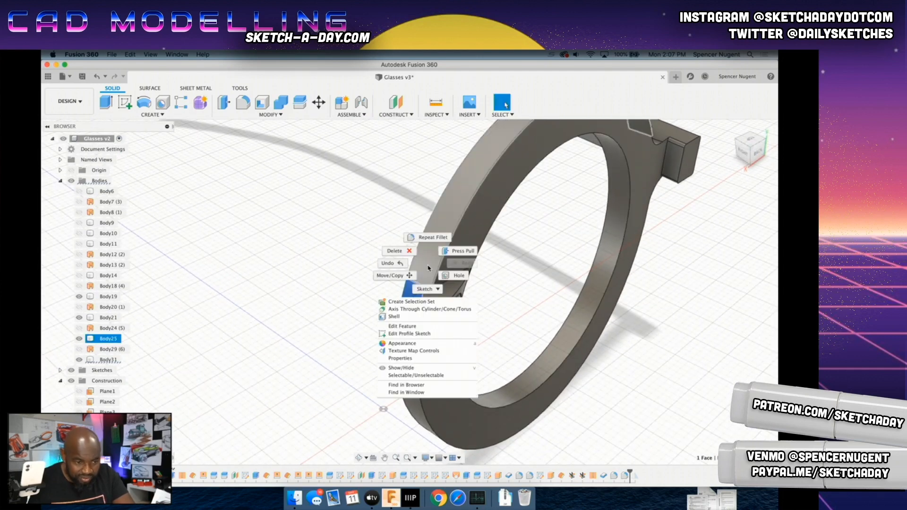
click(334, 293)
middle_drag(435, 242, 415, 274)
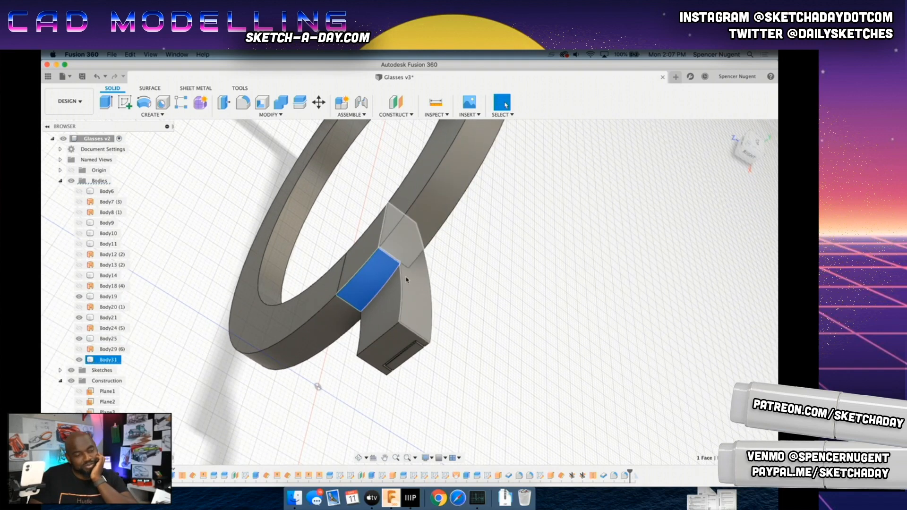
shift+middle_drag(371, 347, 361, 309)
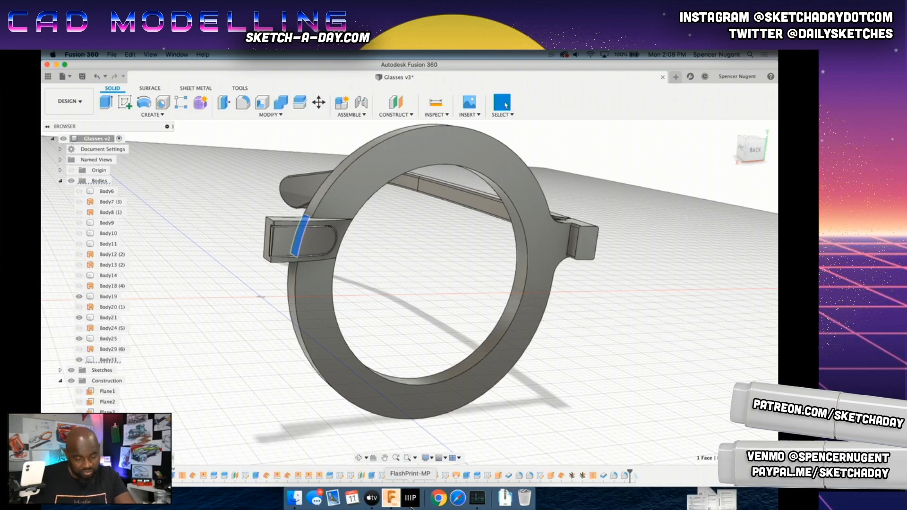
click(410, 503)
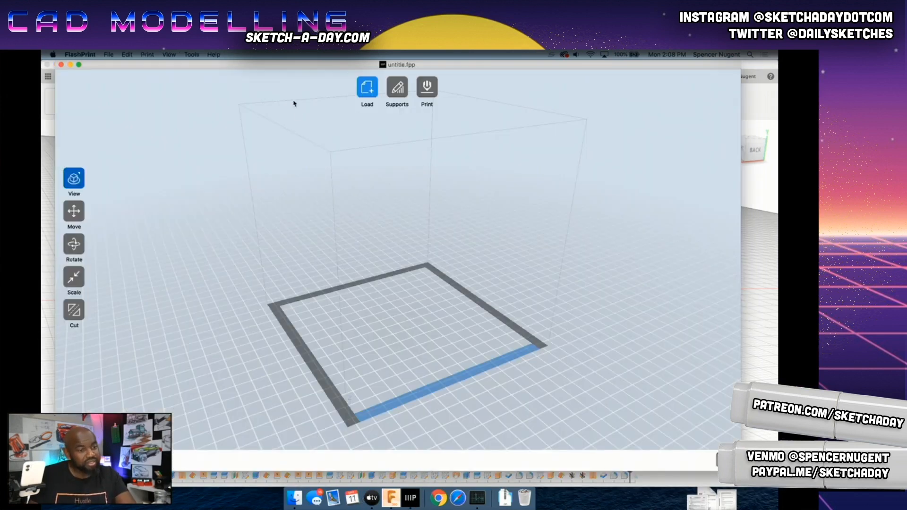
click(395, 498)
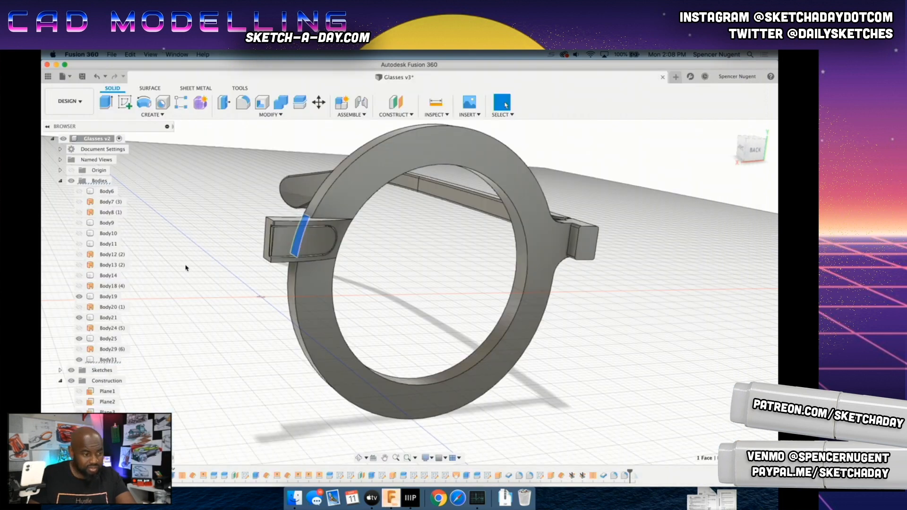
Step: Roll the timeline forward past the mirror feature and join the two nose pad halves on the bridge into one body
drag(629, 474, 640, 475)
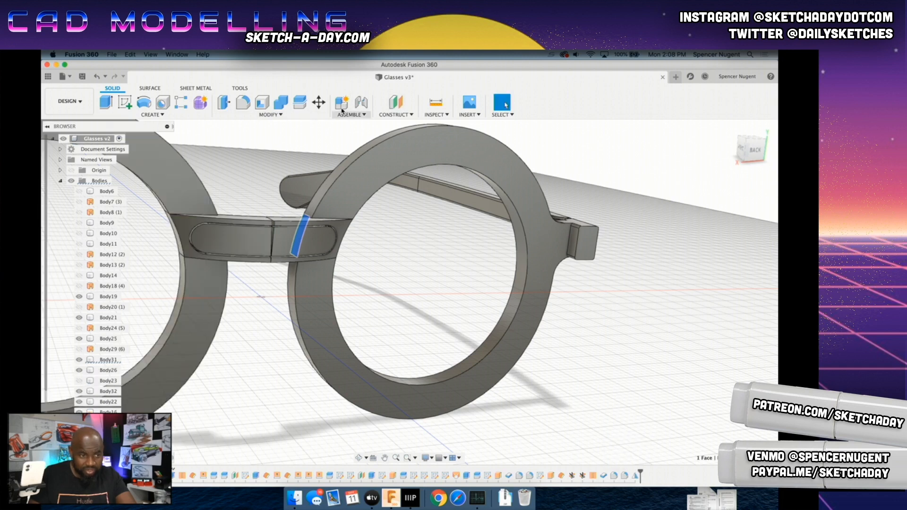
click(279, 109)
click(302, 241)
click(226, 239)
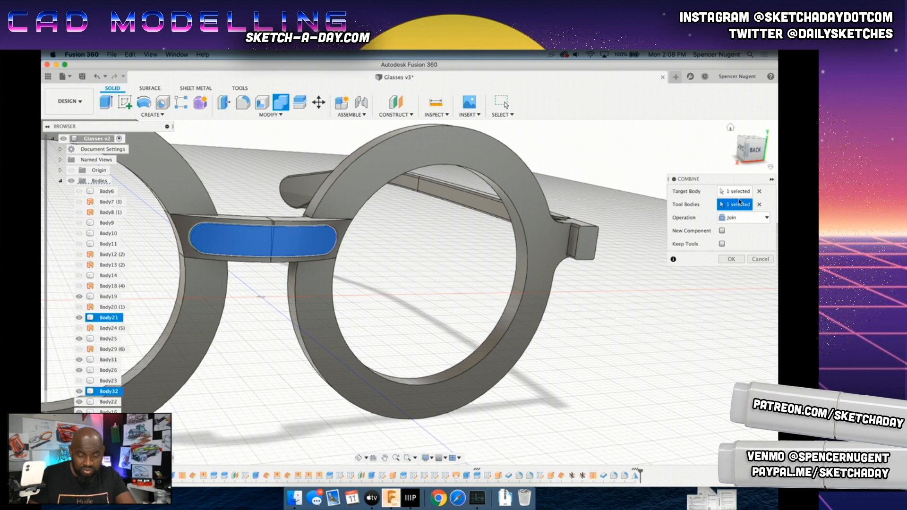
click(740, 260)
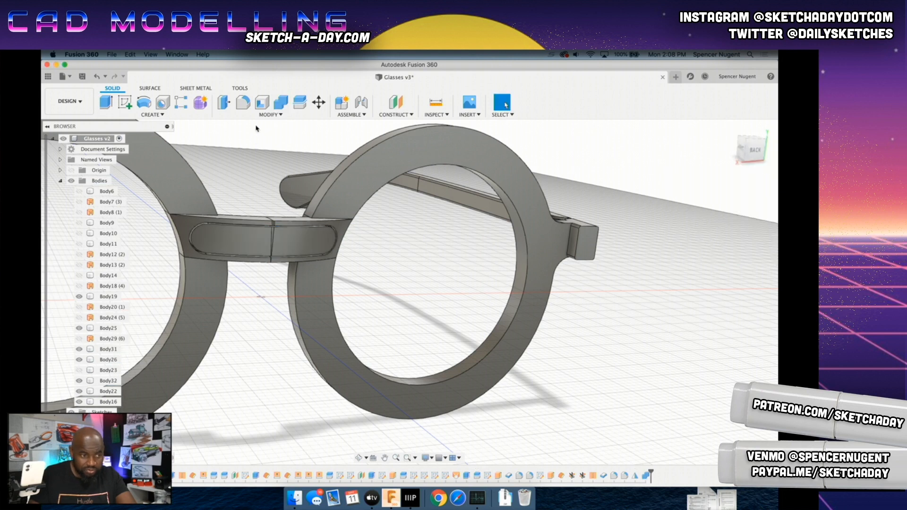
Step: Combine one rim as the target with the other rim and both bridge halves, using the Join operation
click(280, 106)
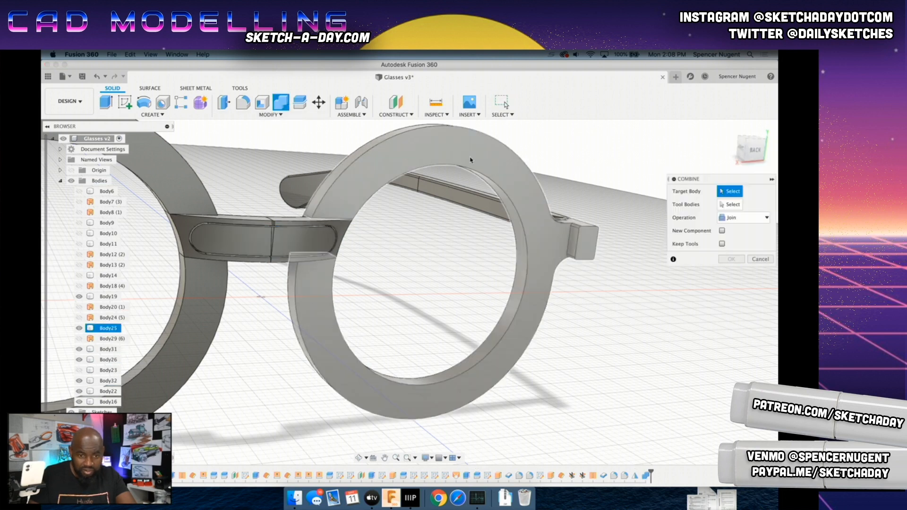
click(379, 166)
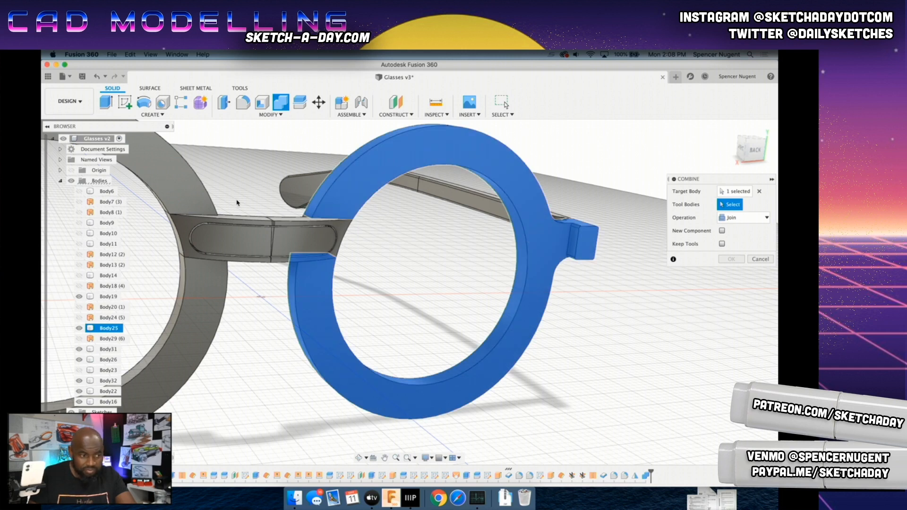
click(188, 203)
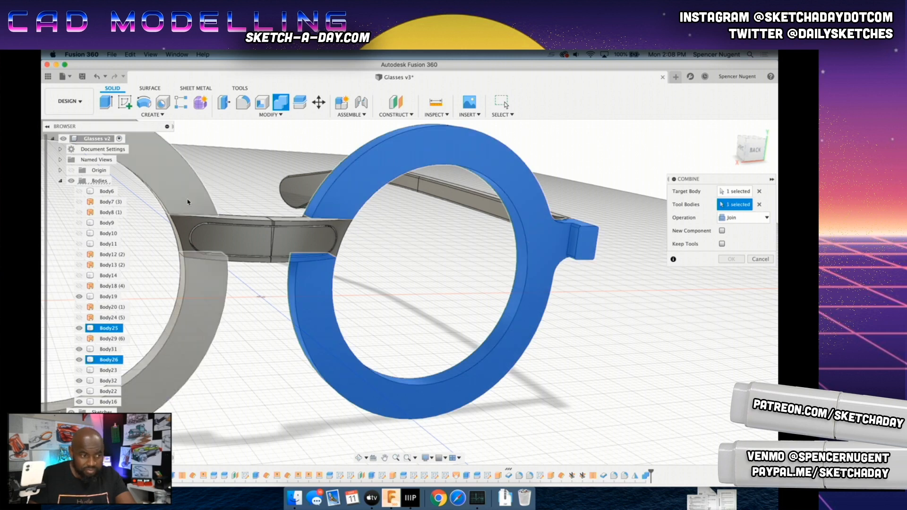
click(222, 220)
click(295, 220)
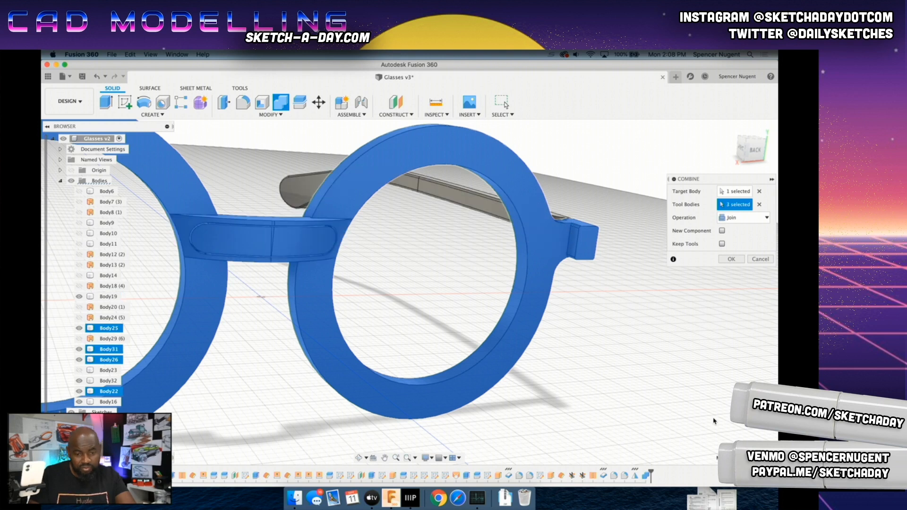
click(728, 260)
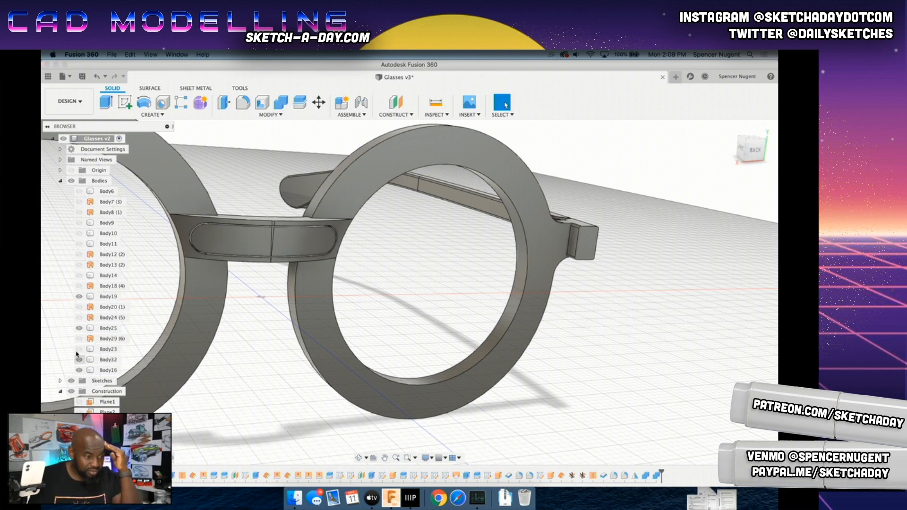
Step: Check the temple arm and joined frame bodies by hiding and reshowing each one
click(78, 297)
click(78, 297)
click(79, 328)
click(79, 328)
key(F6)
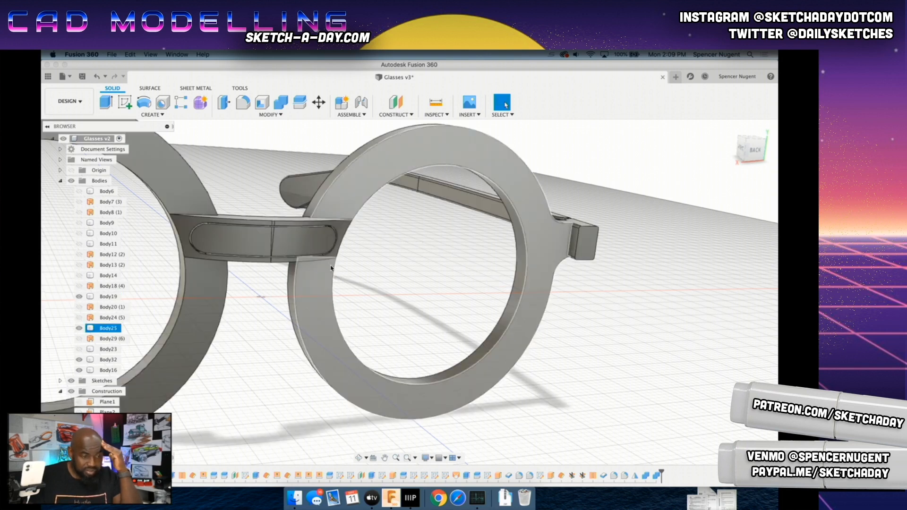
click(104, 298)
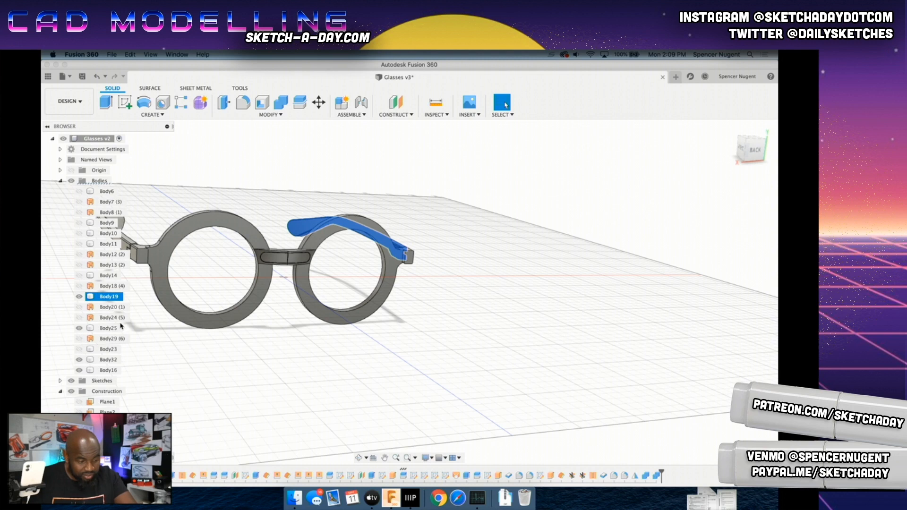
super+click(108, 328)
super+click(107, 360)
super+click(107, 370)
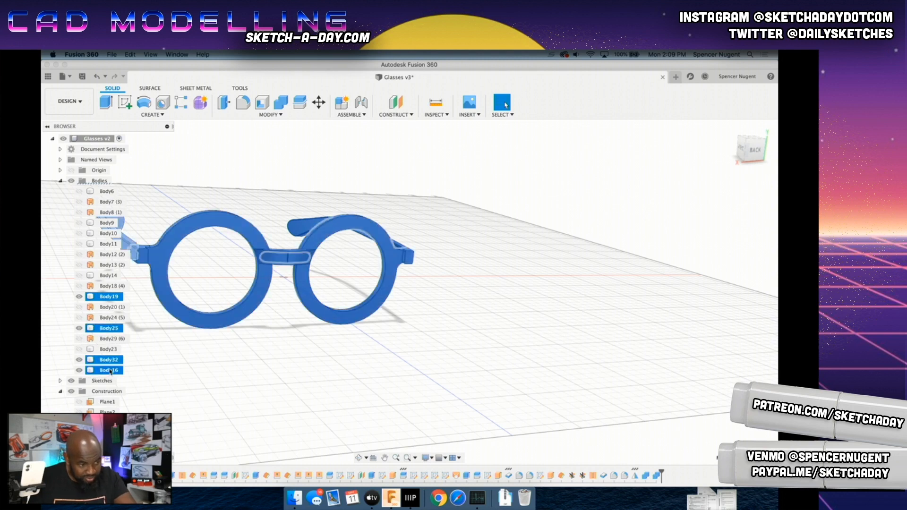
right_click(112, 370)
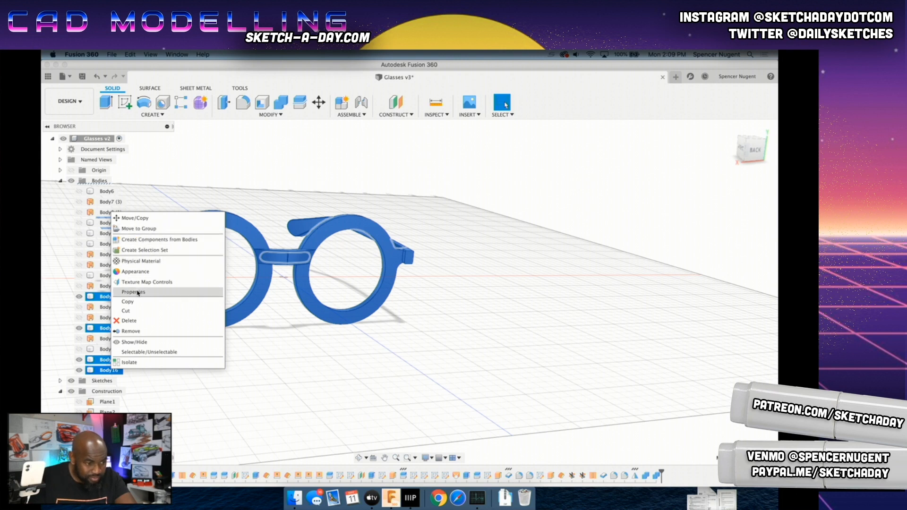
key(Escape)
click(168, 316)
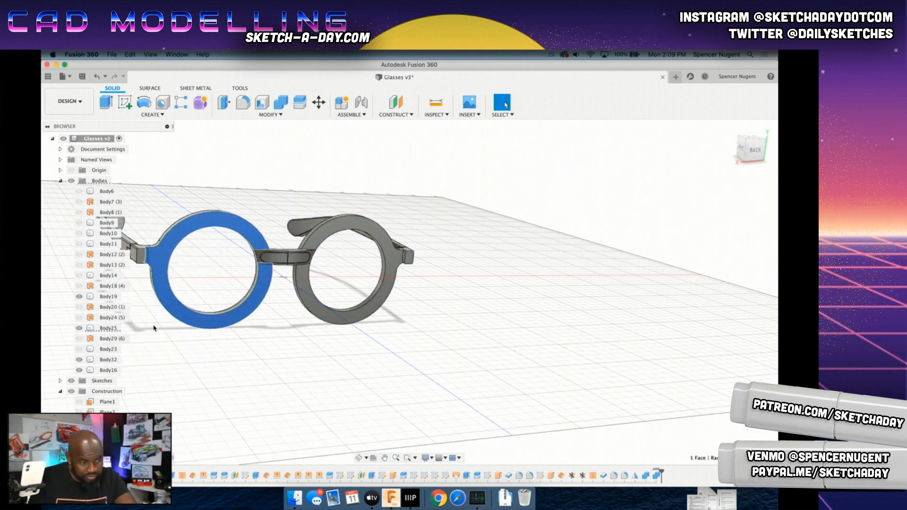
Step: Export the joined frame body as a binary, high-refinement STL to FlashPrint and place it on the build platform
click(108, 328)
right_click(109, 328)
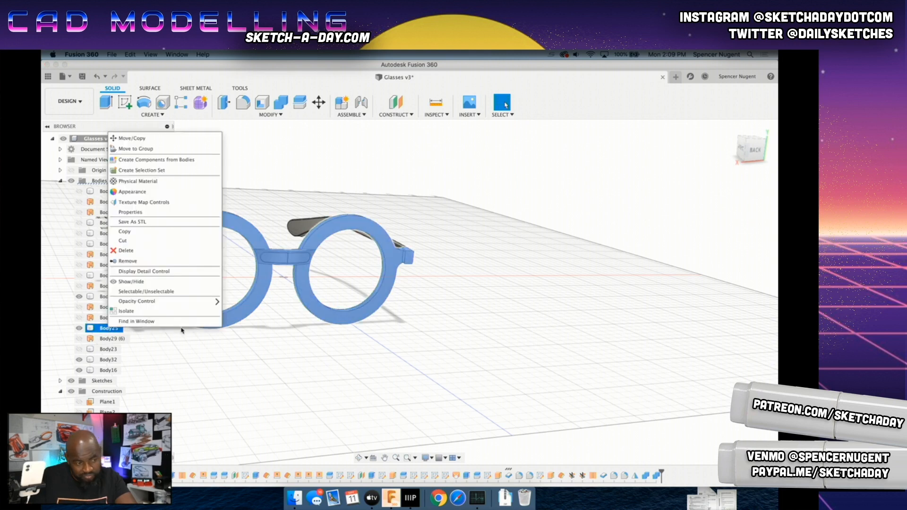
click(137, 222)
scroll(326, 256, up, 5)
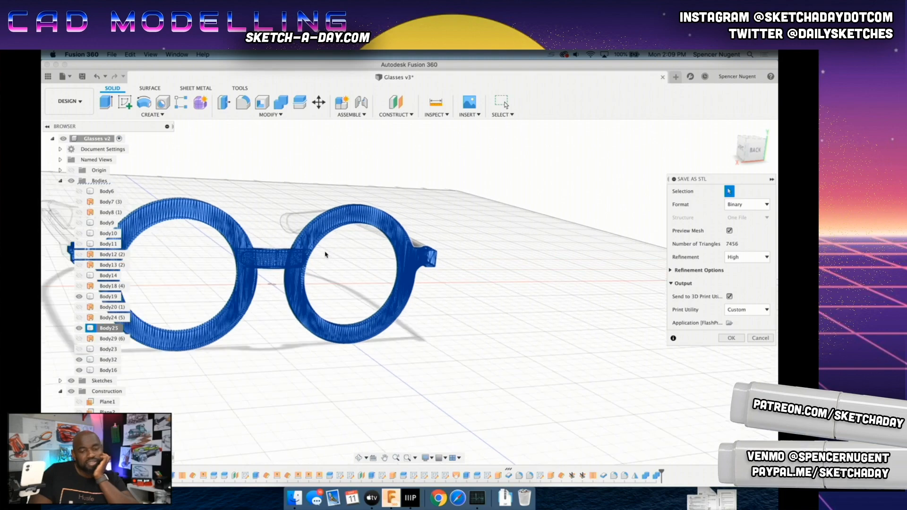
scroll(224, 275, up, 6)
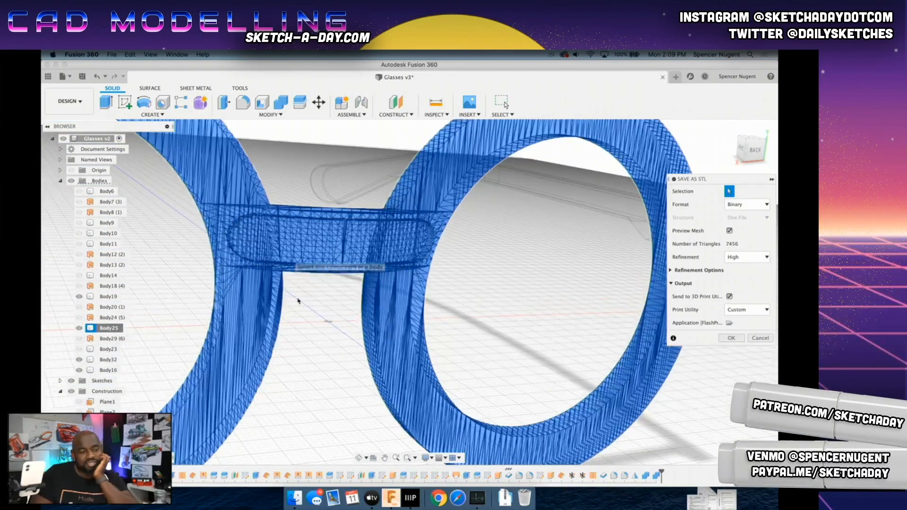
shift+middle_drag(298, 311, 342, 269)
scroll(343, 270, down, 2)
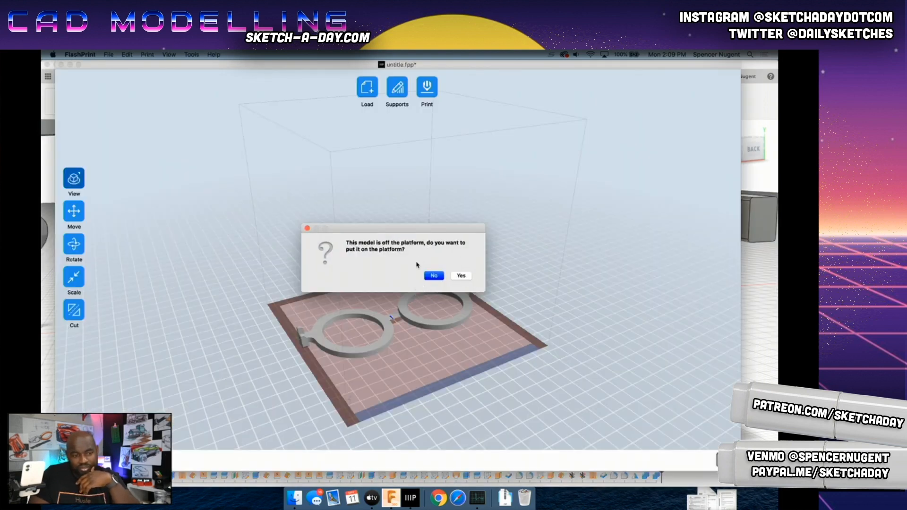
click(461, 276)
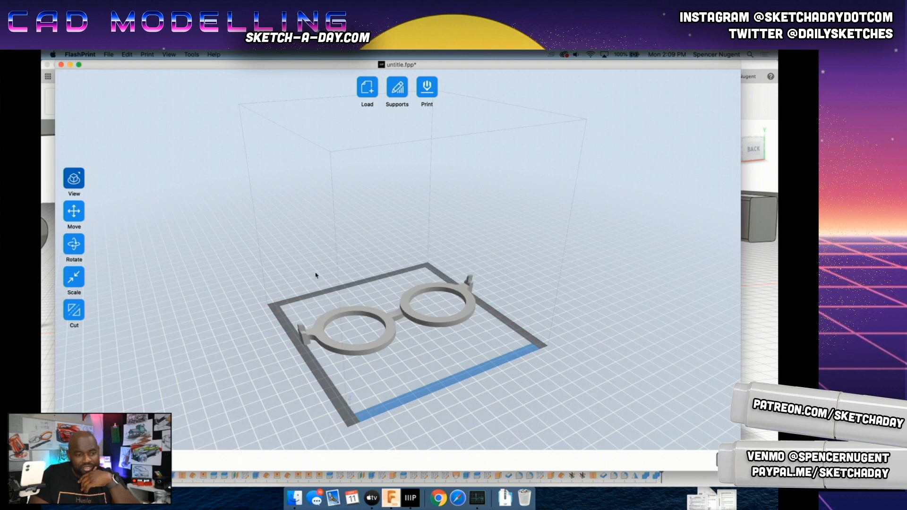
Step: Rotate the glasses frame about its vertical axis and shift it to fit within the build platform
click(73, 246)
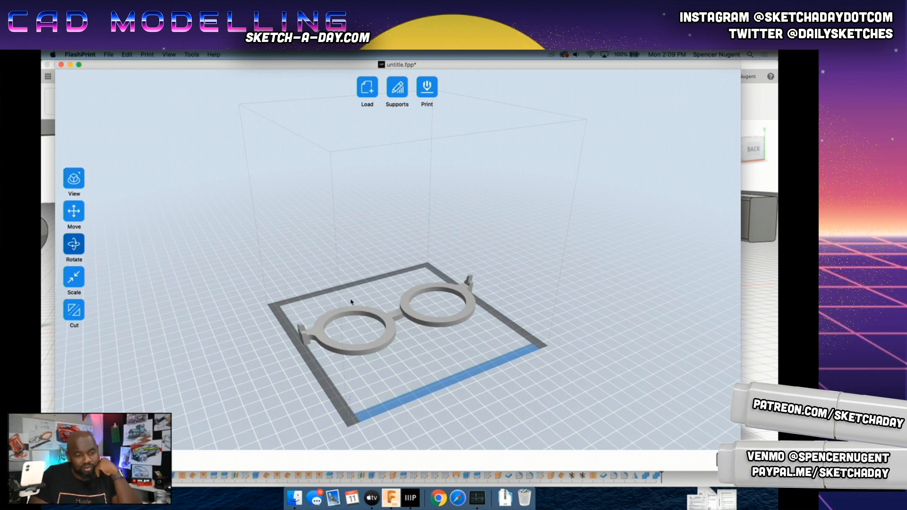
click(411, 316)
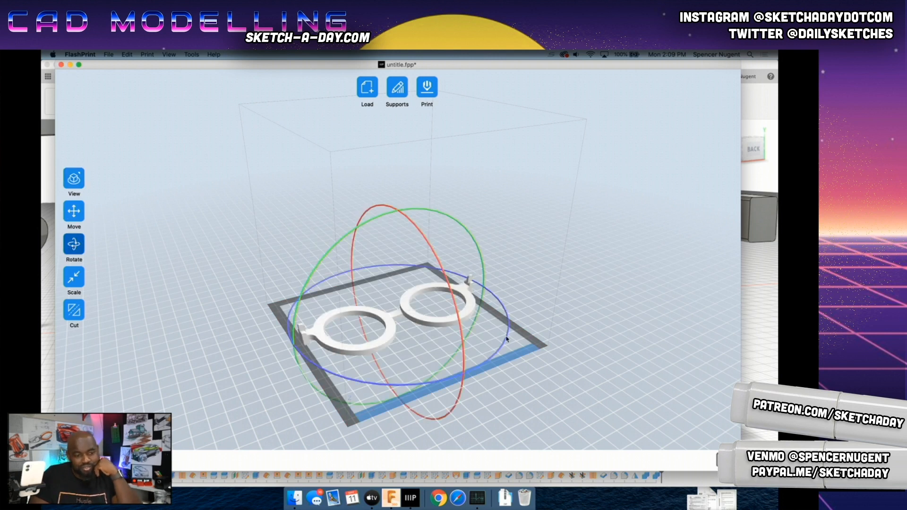
drag(508, 334, 483, 348)
click(74, 211)
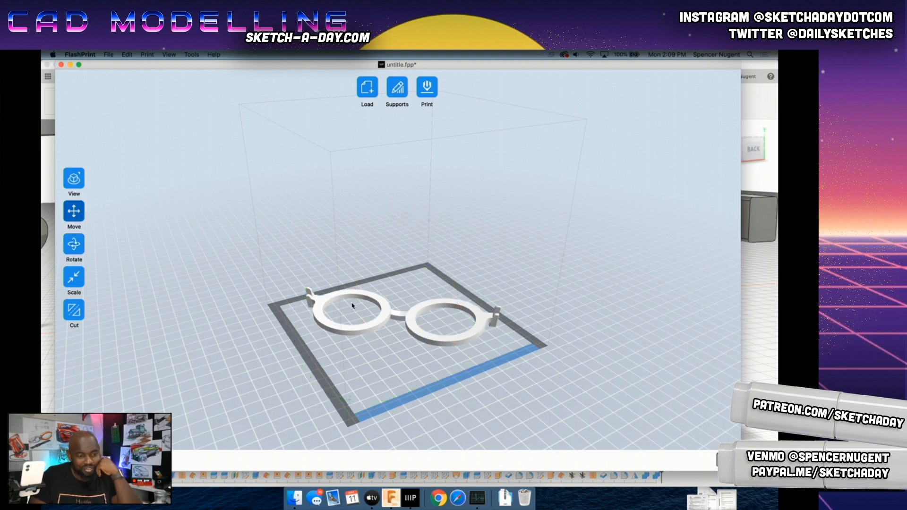
drag(380, 313, 381, 323)
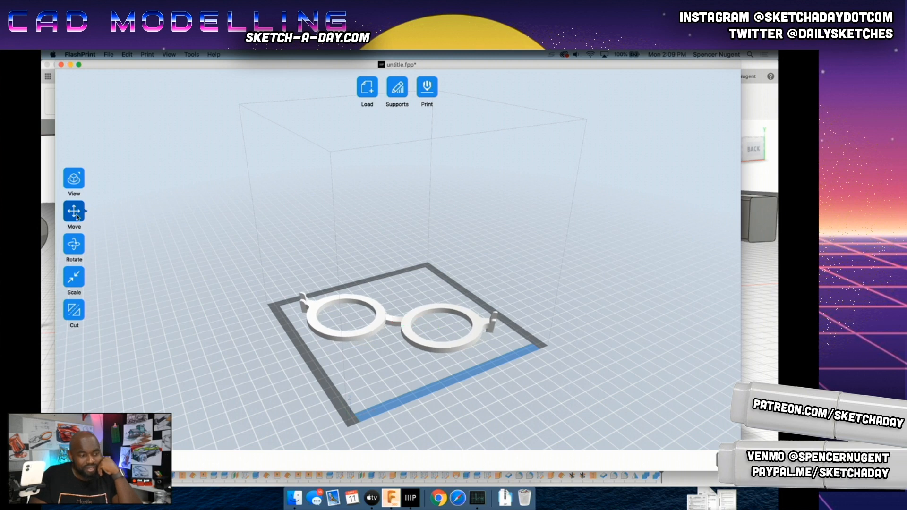
click(78, 218)
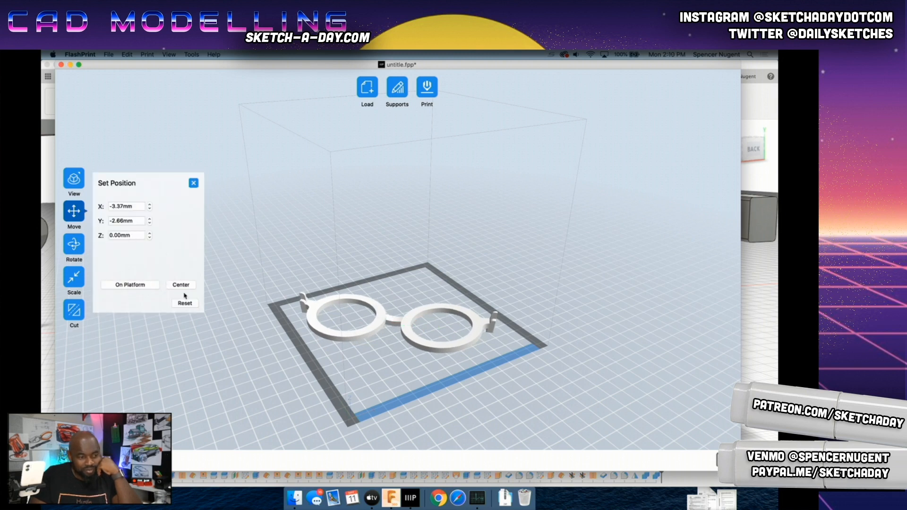
click(194, 183)
Step: Check the frame's gap above the platform from a low side view and generate automatic supports under it
scroll(358, 312, down, 5)
scroll(358, 312, up, 5)
scroll(368, 316, up, 3)
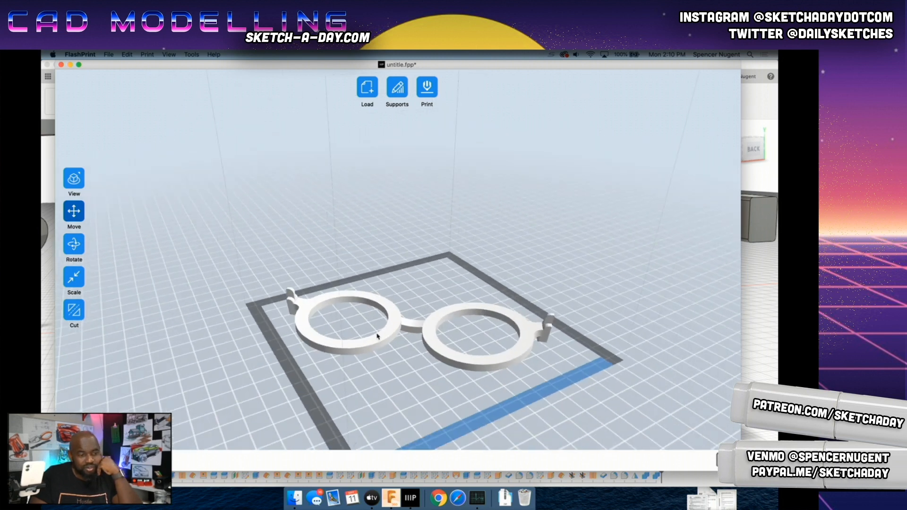
middle_drag(374, 382, 364, 364)
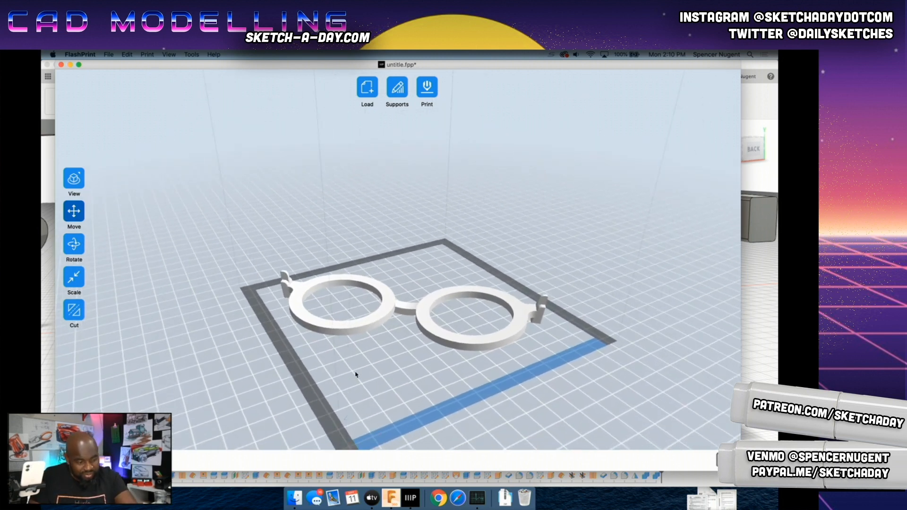
drag(358, 365, 375, 332)
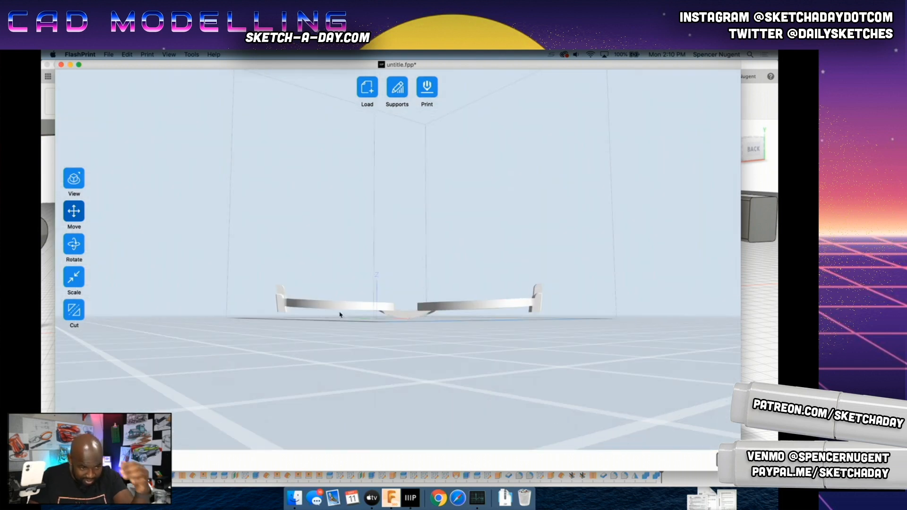
click(398, 88)
click(392, 87)
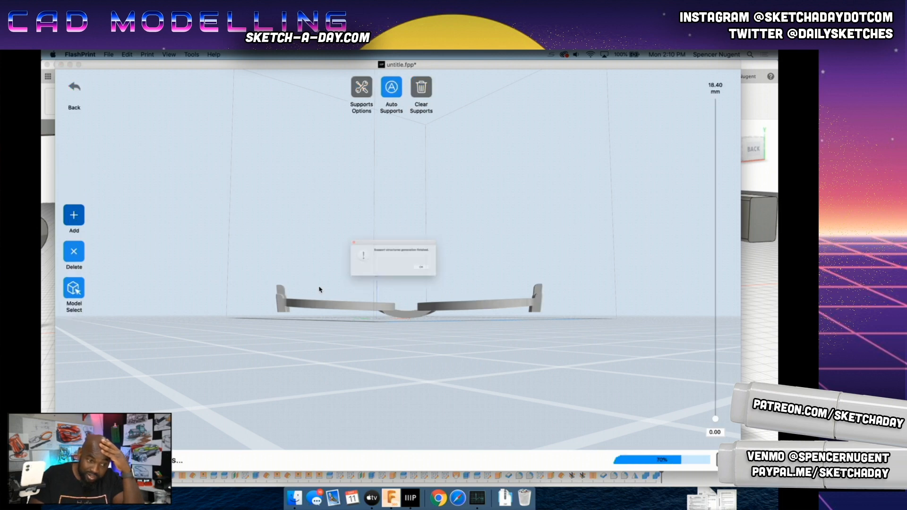
click(445, 275)
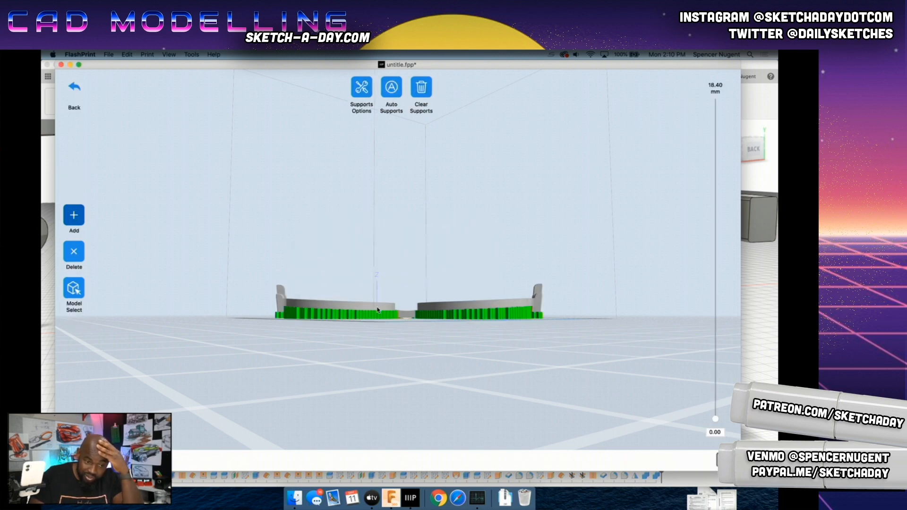
Step: Leave support editing and save the supported model as glassestest in the 3dPrinting folder
click(79, 90)
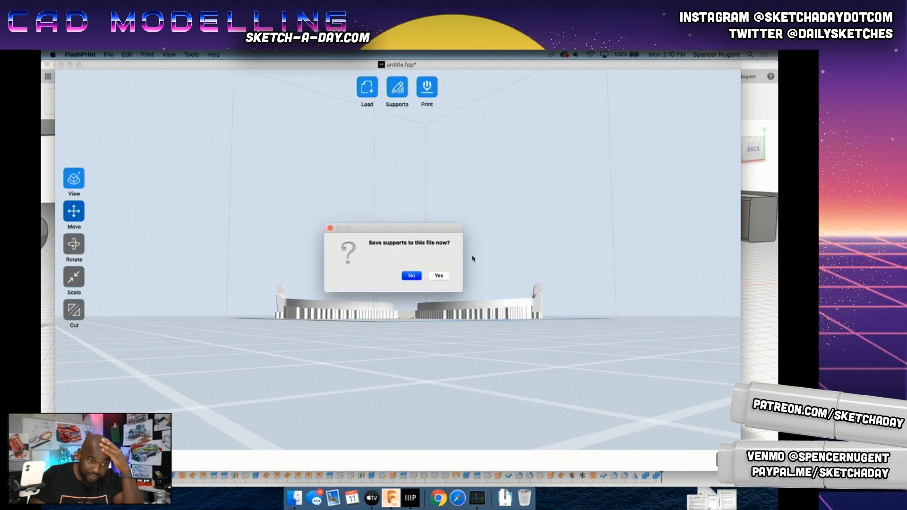
click(445, 277)
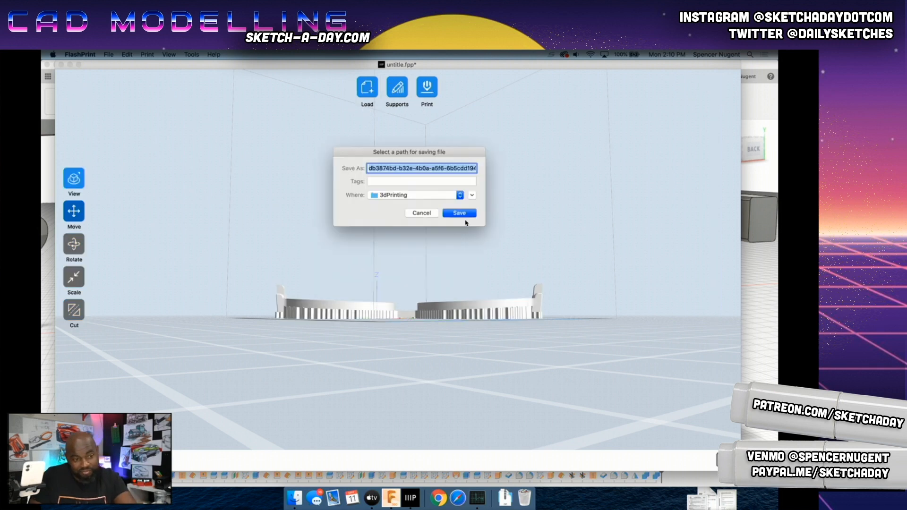
text(glassestest)
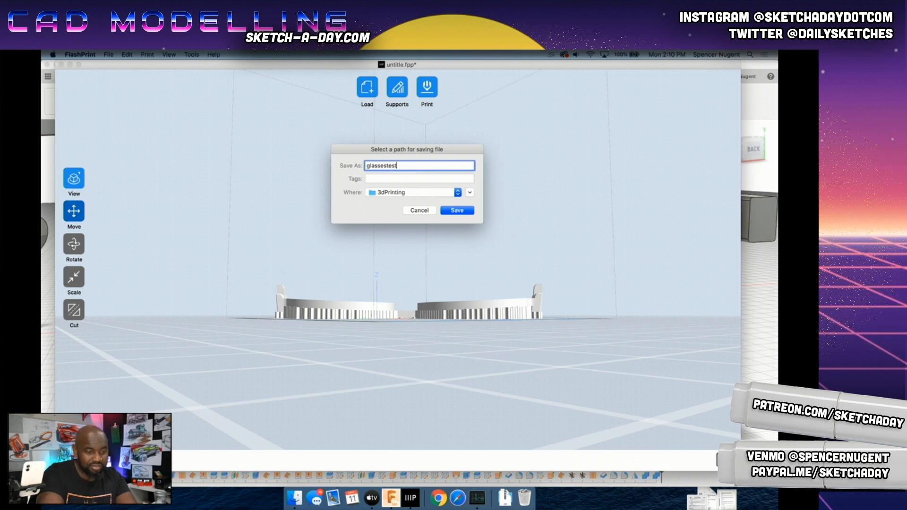
key(Return)
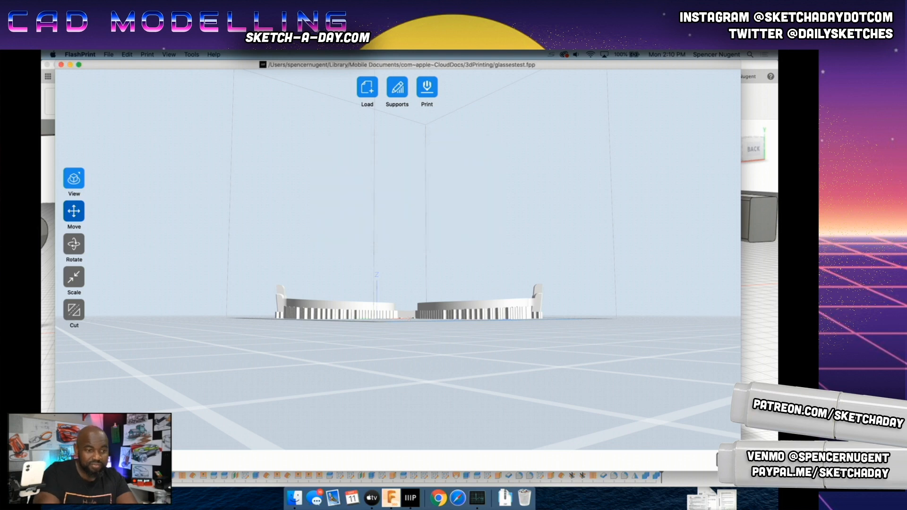
Step: Open the print settings for the supported frame and set the material type to ABS
mouse_move(412, 209)
mouse_down()
mouse_move(412, 198)
mouse_move(397, 223)
mouse_move(421, 243)
mouse_move(411, 247)
mouse_move(396, 222)
mouse_move(402, 209)
mouse_up()
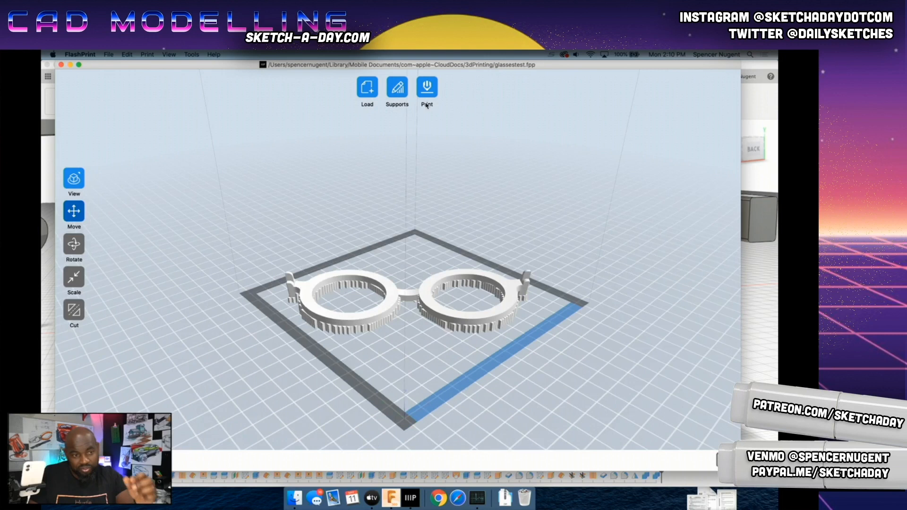
click(428, 95)
click(374, 226)
click(333, 230)
click(402, 230)
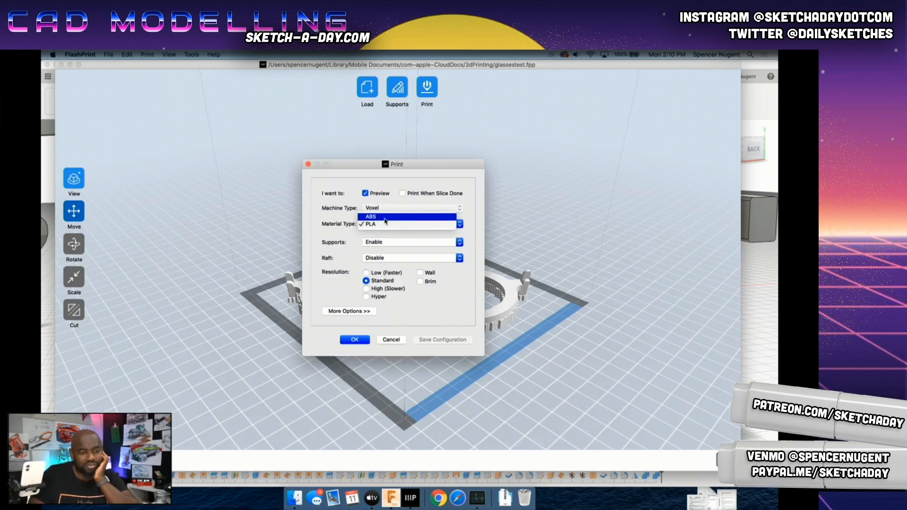
click(388, 225)
click(381, 227)
click(377, 220)
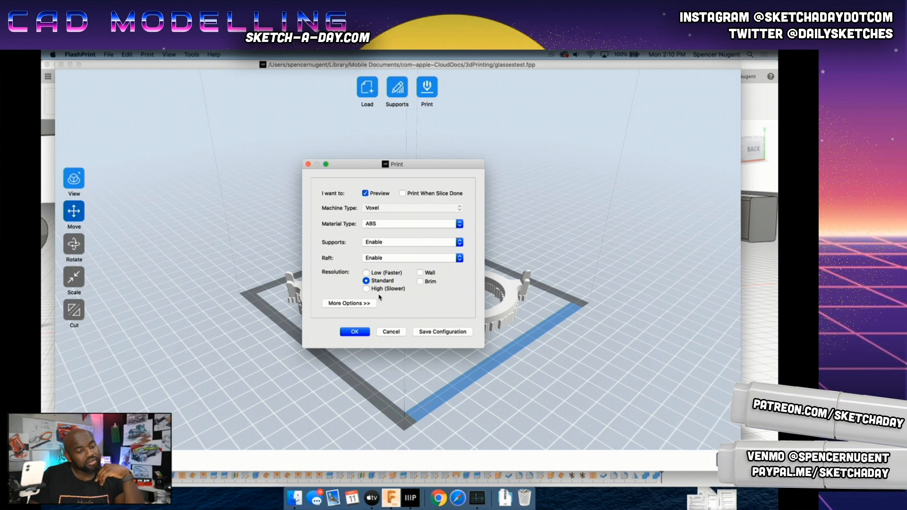
Step: Expand the advanced print options, slice the frame and save it as a glassestest .gx file in the 3dPrinting folder
click(360, 305)
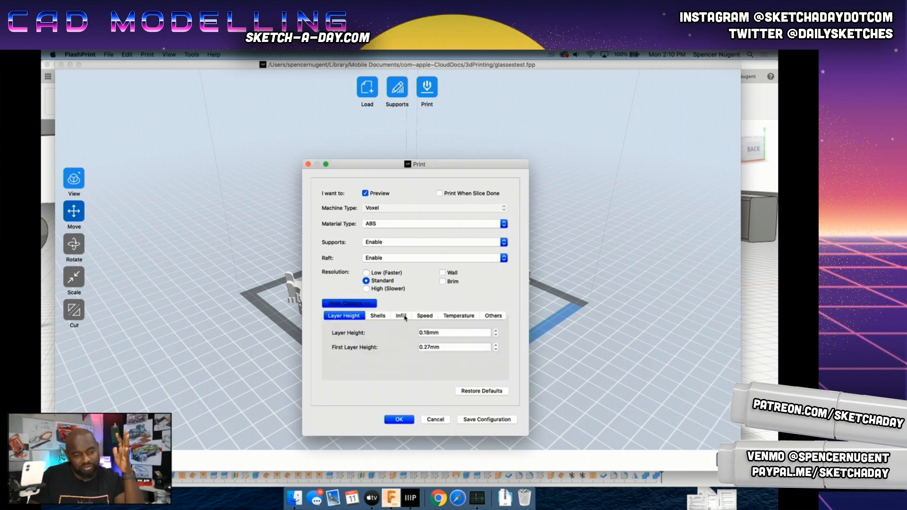
click(405, 420)
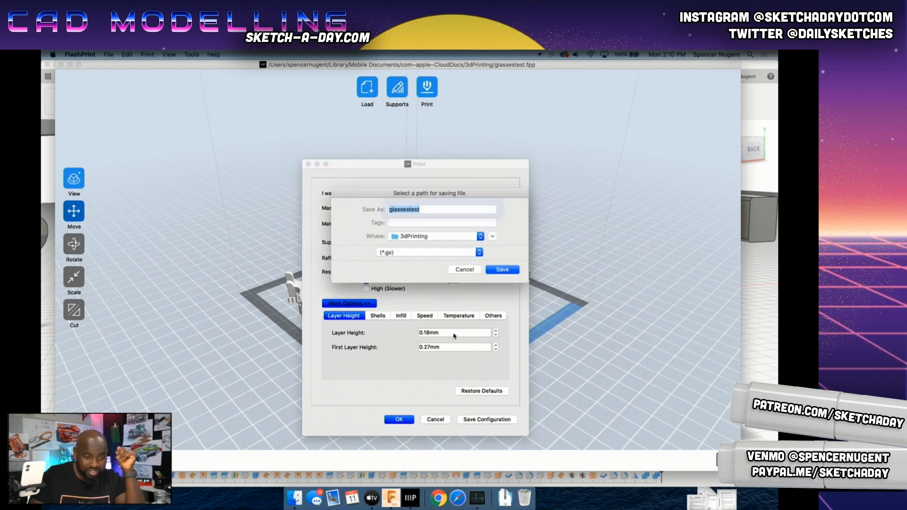
click(502, 270)
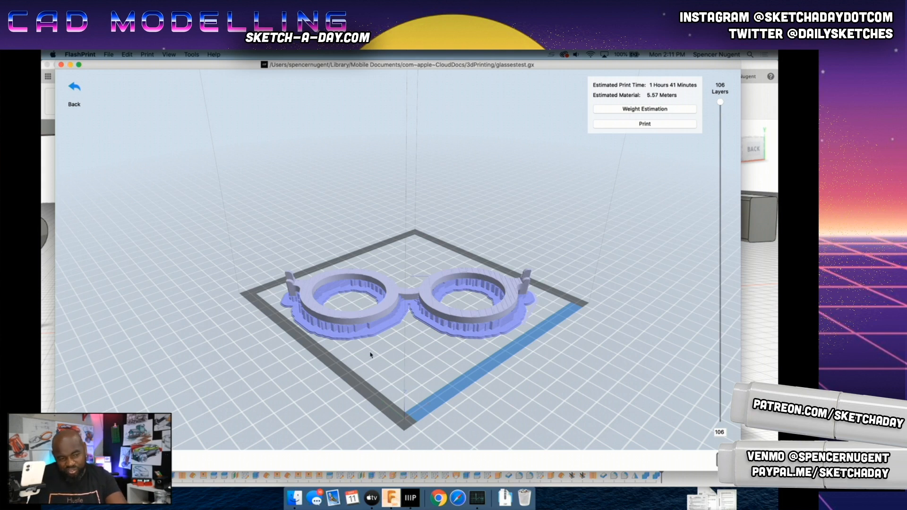
Step: Examine the sliced frame preview up close, and switch to Fusion 360 to inspect the bridge
scroll(372, 296, up, 5)
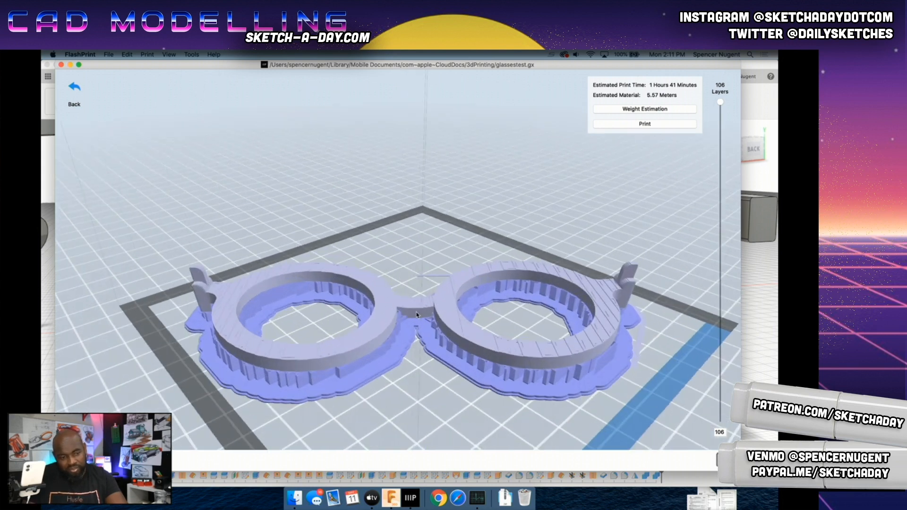
scroll(424, 338, down, 2)
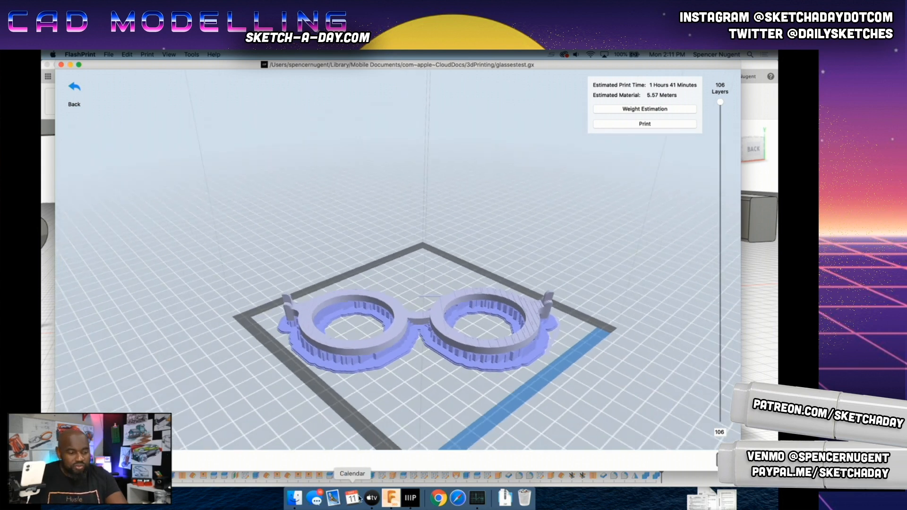
click(392, 498)
scroll(402, 298, down, 8)
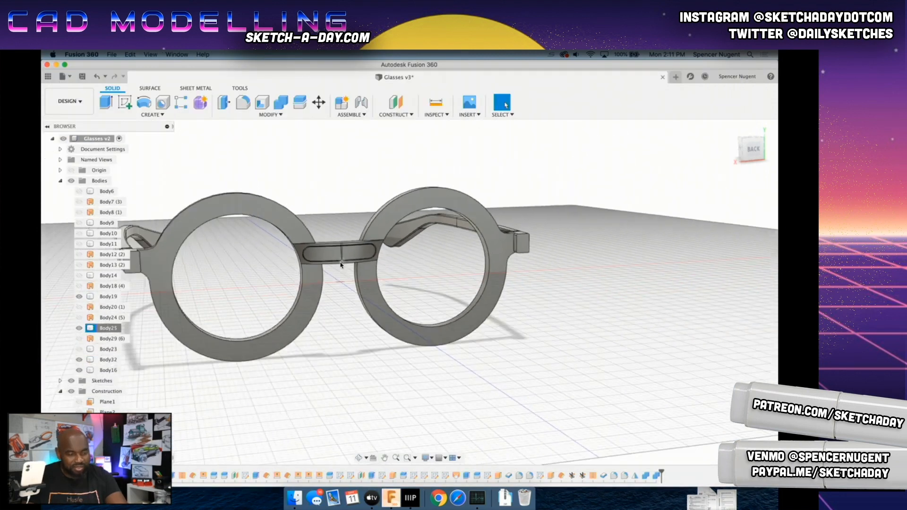
scroll(359, 278, up, 5)
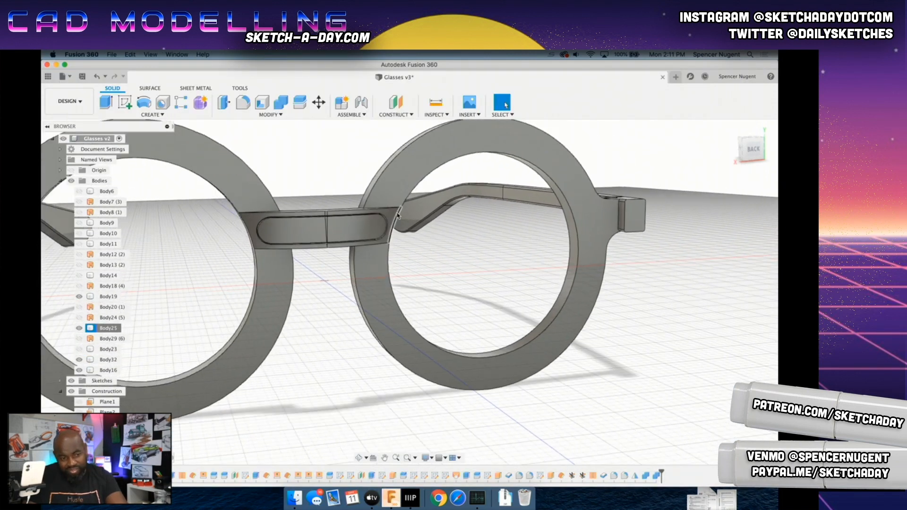
scroll(391, 220, down, 3)
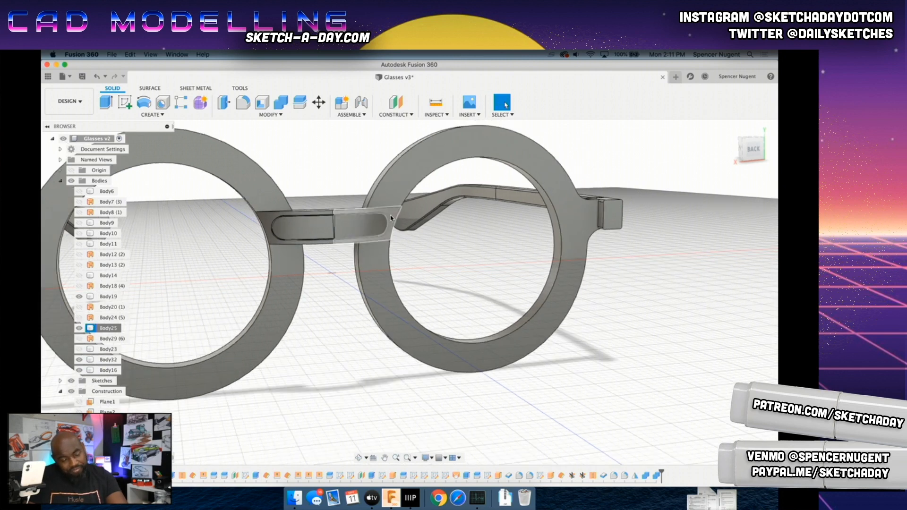
Step: Apply the Oak wood appearance to both halves of the bridge inlay
click(386, 235)
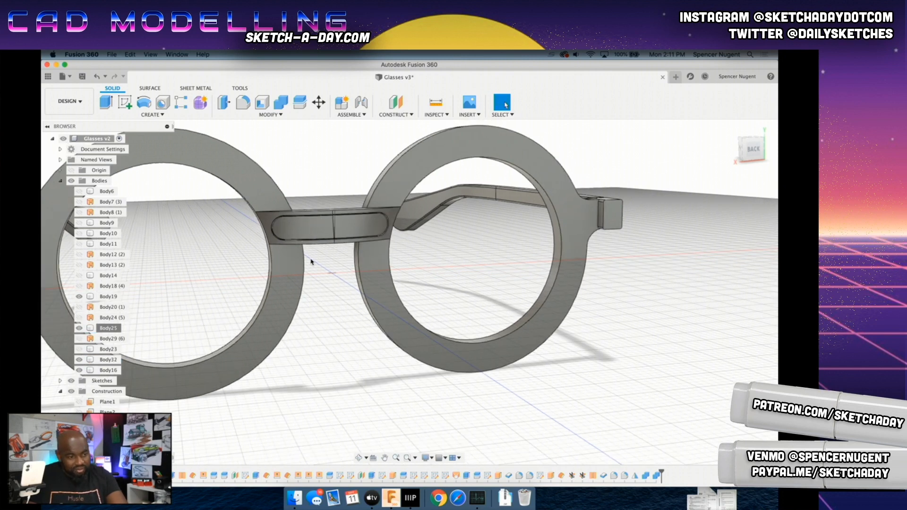
right_click(312, 229)
click(308, 294)
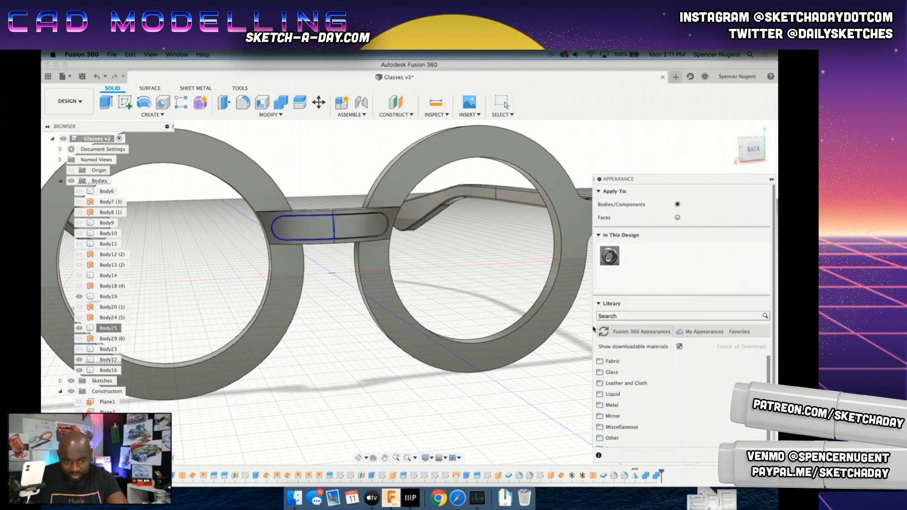
shift+click(348, 230)
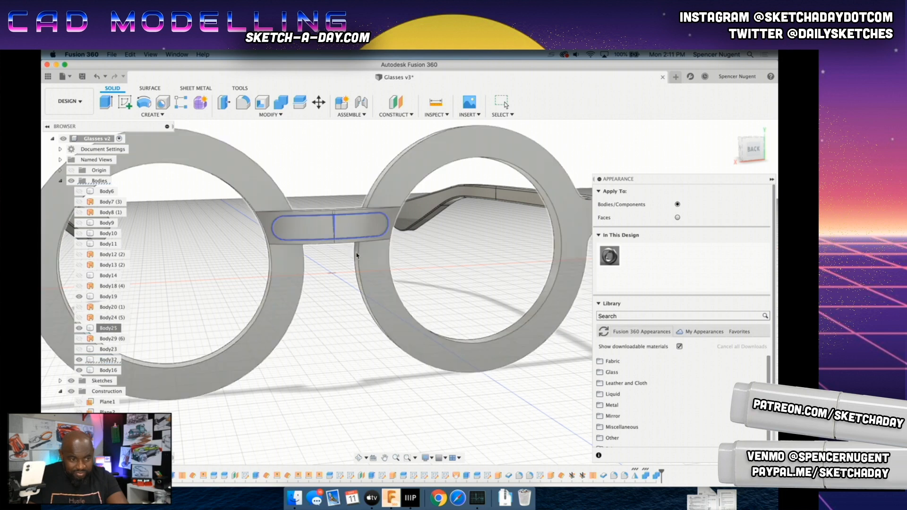
scroll(357, 256, up, 4)
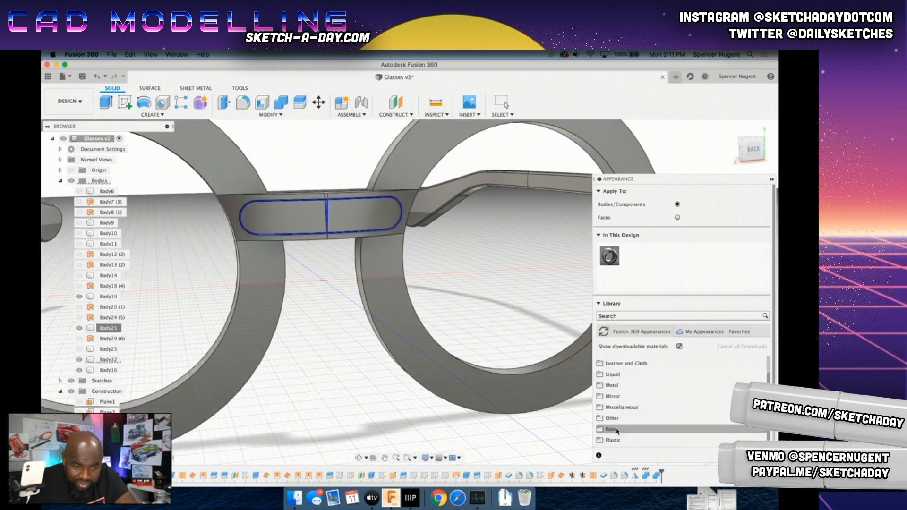
scroll(605, 428, down, 2)
click(603, 431)
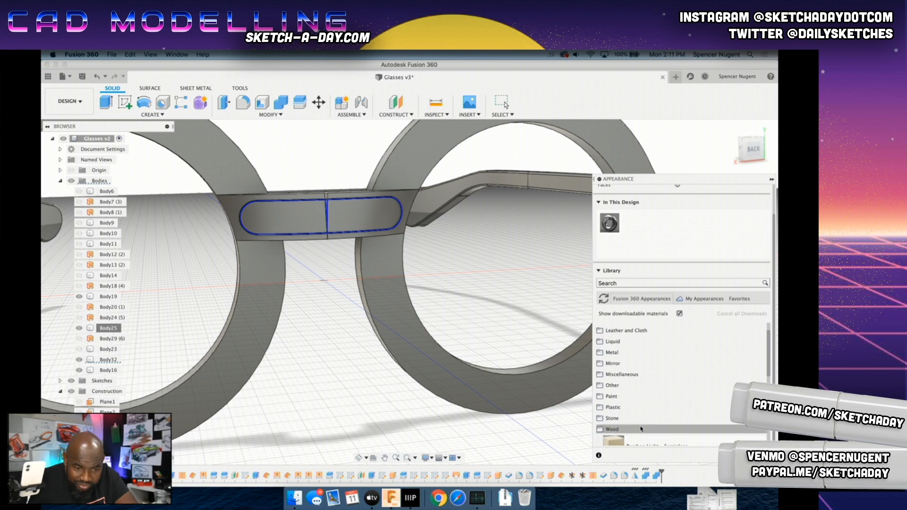
scroll(634, 423, down, 2)
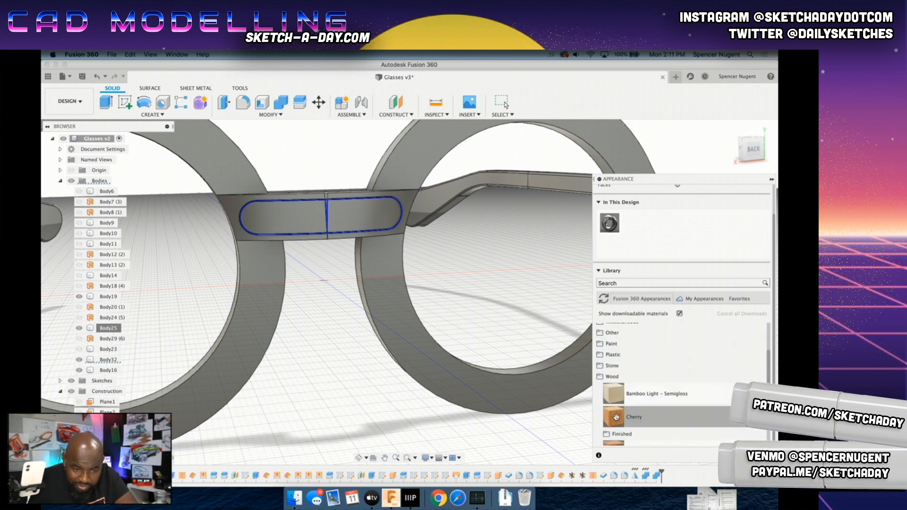
scroll(616, 417, down, 4)
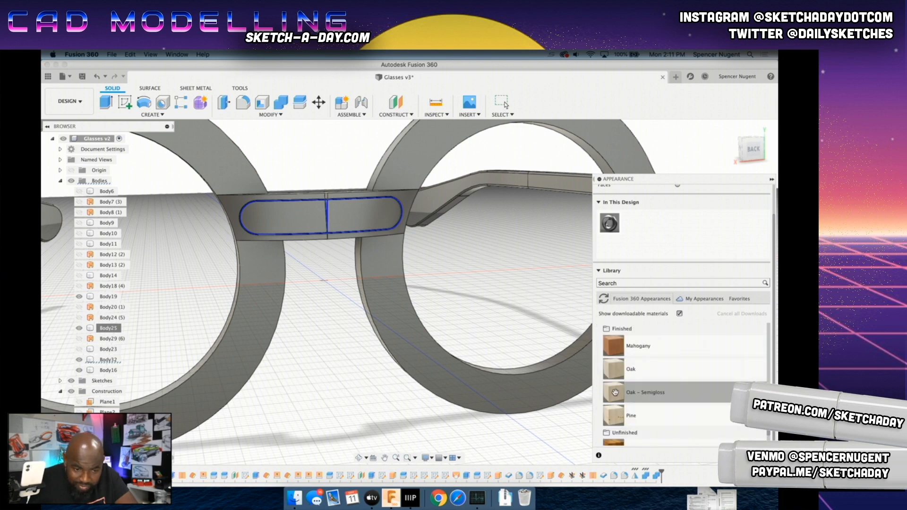
drag(614, 374, 360, 208)
scroll(325, 315, down, 3)
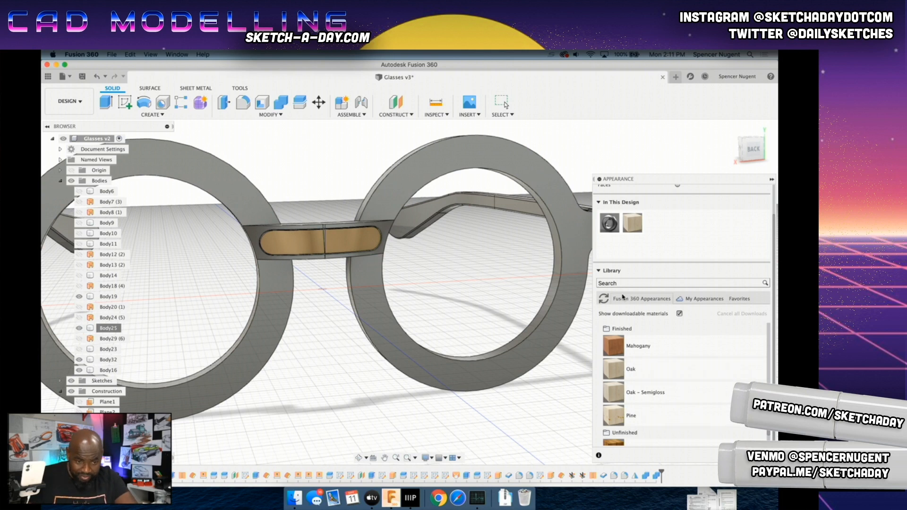
click(635, 284)
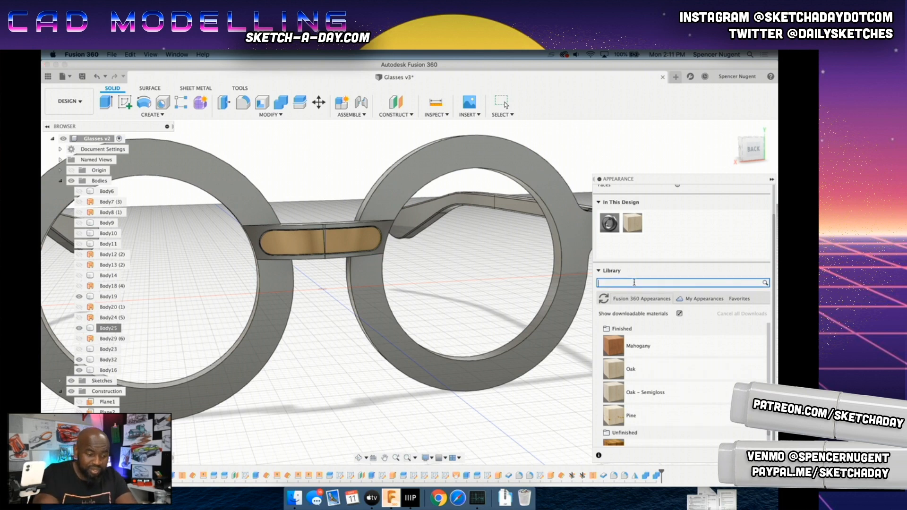
key(Escape)
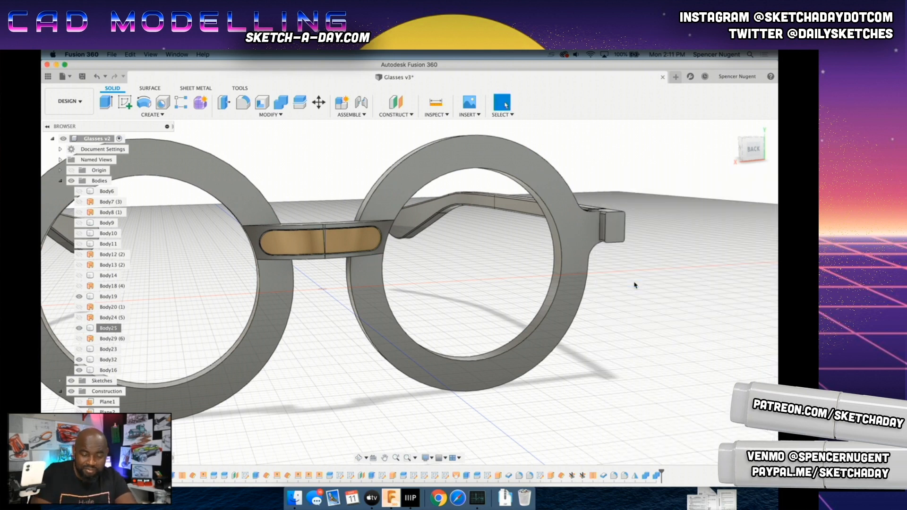
Step: Search the appearance library for "plast" and try applying Plastic - Glossy (Black) to the lens ring on the right of the bridge
right_click(384, 201)
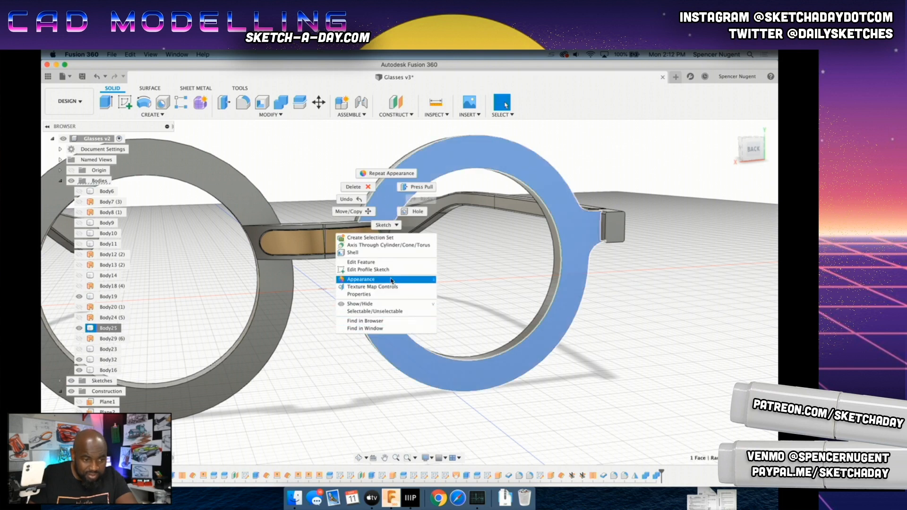
click(401, 280)
click(622, 316)
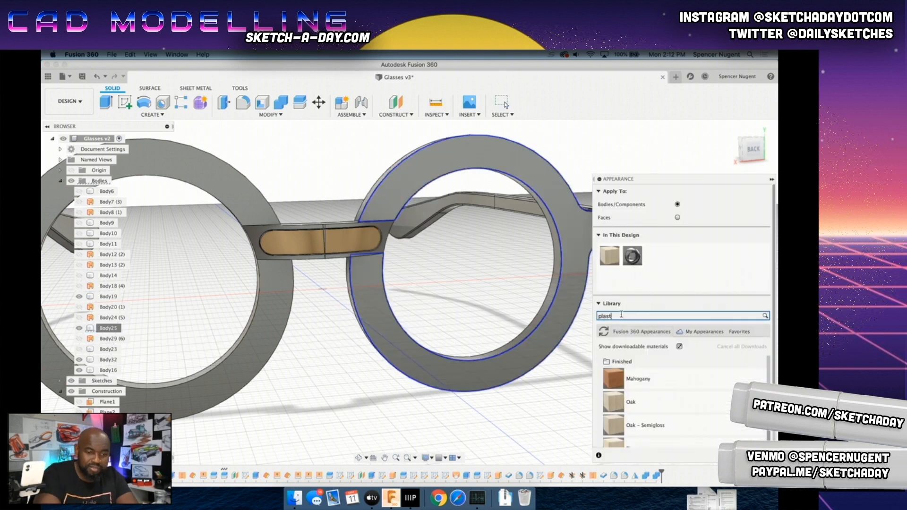
text(plast)
key(Return)
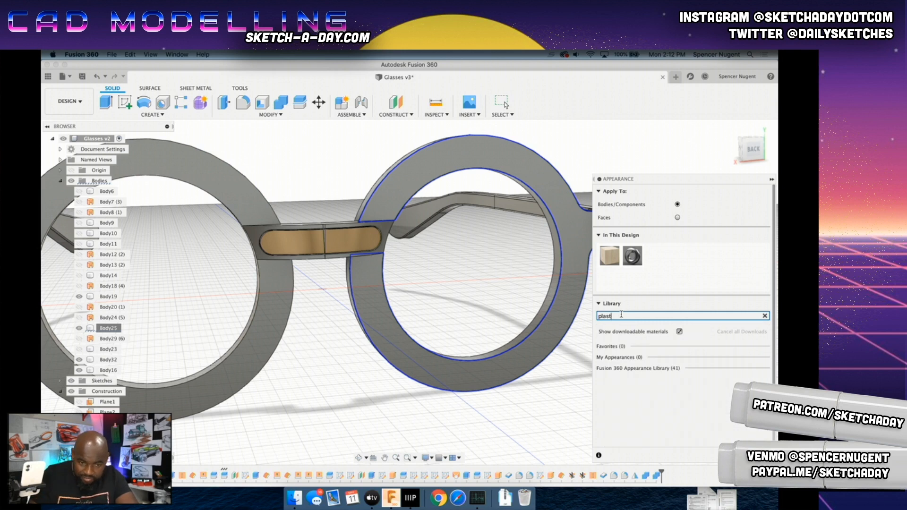
click(638, 369)
scroll(657, 406, down, 3)
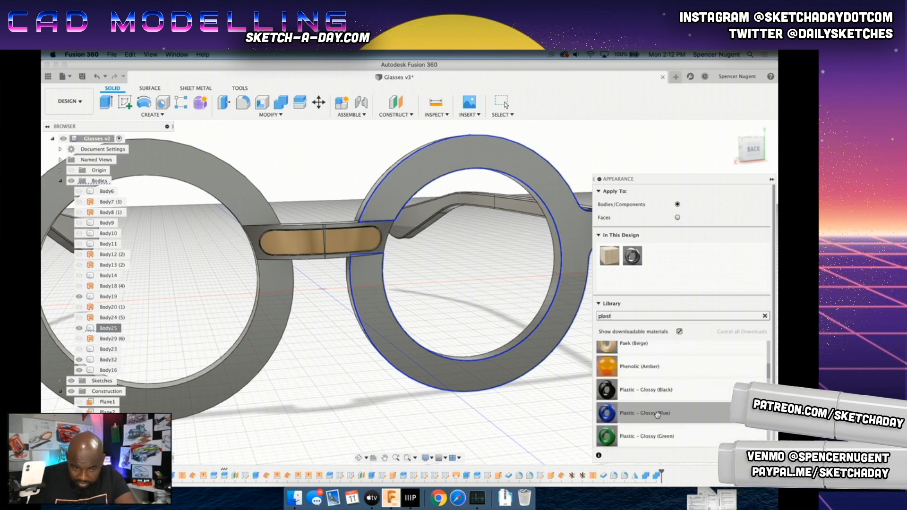
drag(629, 396, 425, 190)
key(Escape)
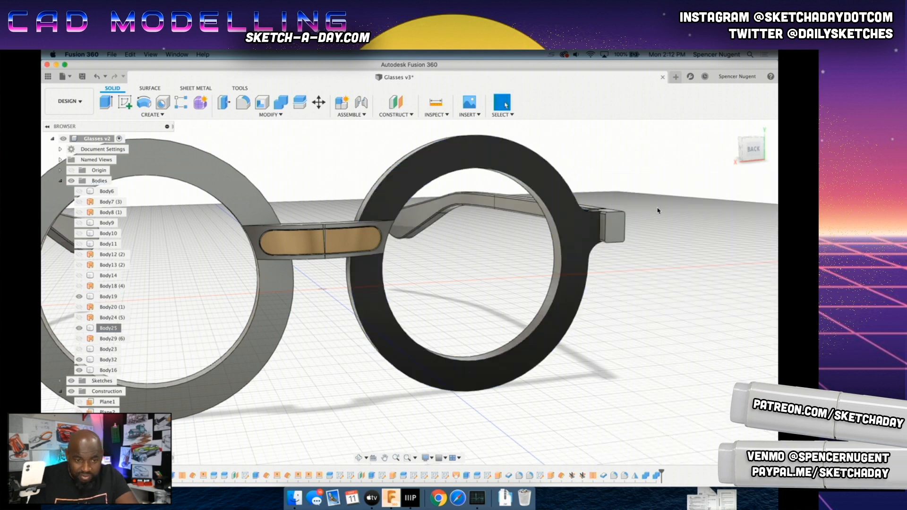
shift+middle_drag(319, 308, 353, 362)
click(364, 350)
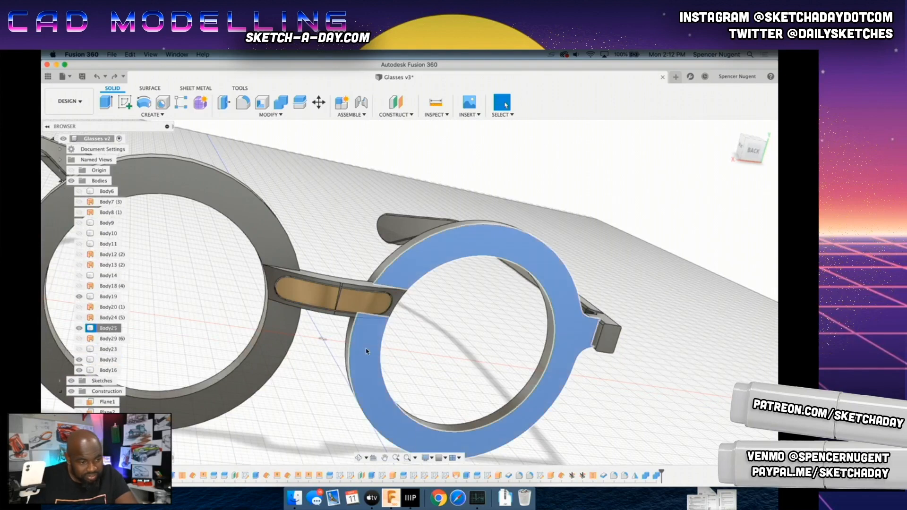
right_click(363, 349)
click(328, 359)
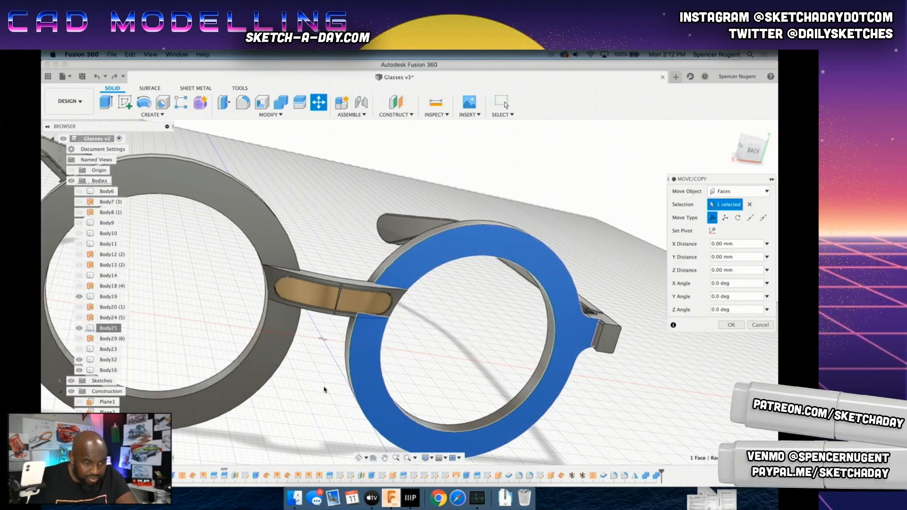
Step: Search the appearance library for "black" and apply Plastic - Glossy (Black) to the frame front, Body25
key(a)
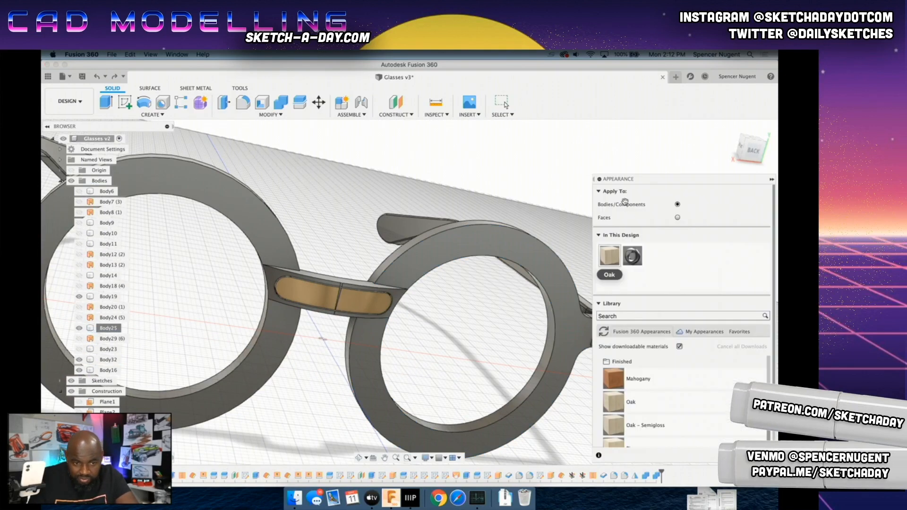
scroll(576, 335, down, 4)
scroll(607, 371, down, 2)
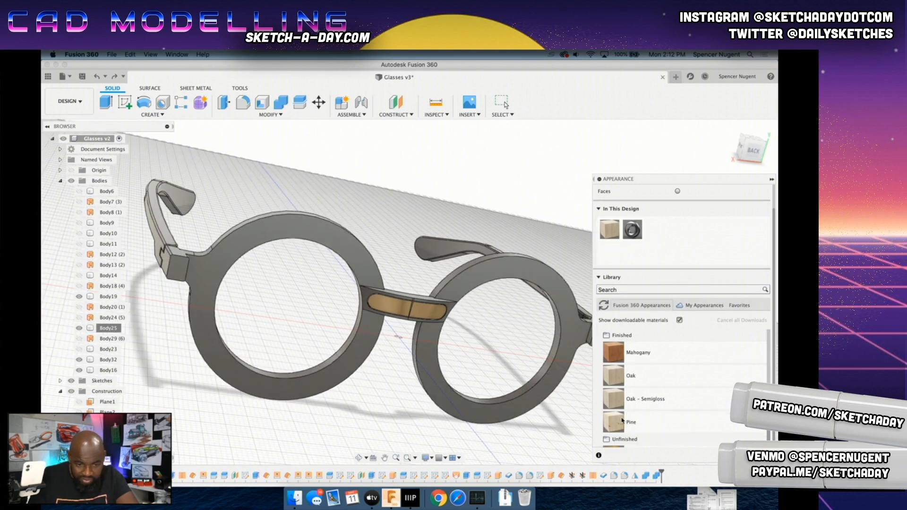
scroll(622, 420, up, 8)
scroll(624, 420, down, 4)
click(646, 318)
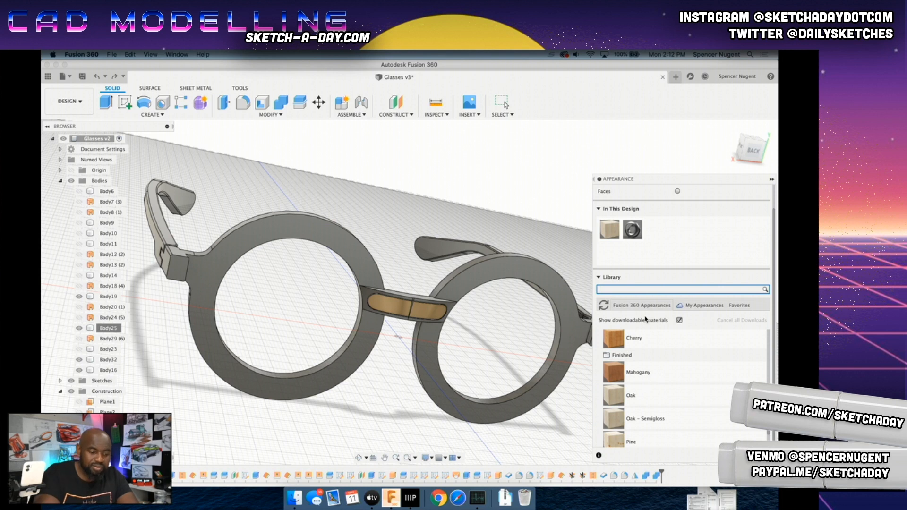
text(black)
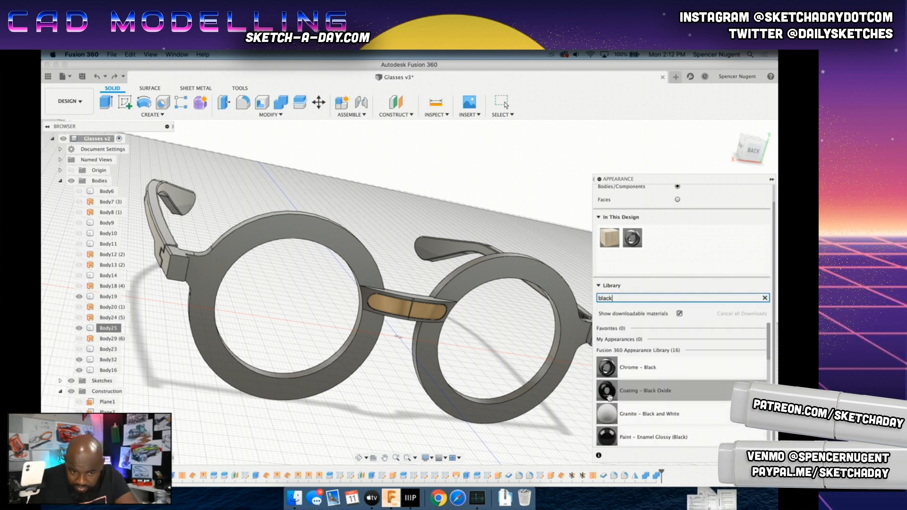
scroll(615, 411, up, 3)
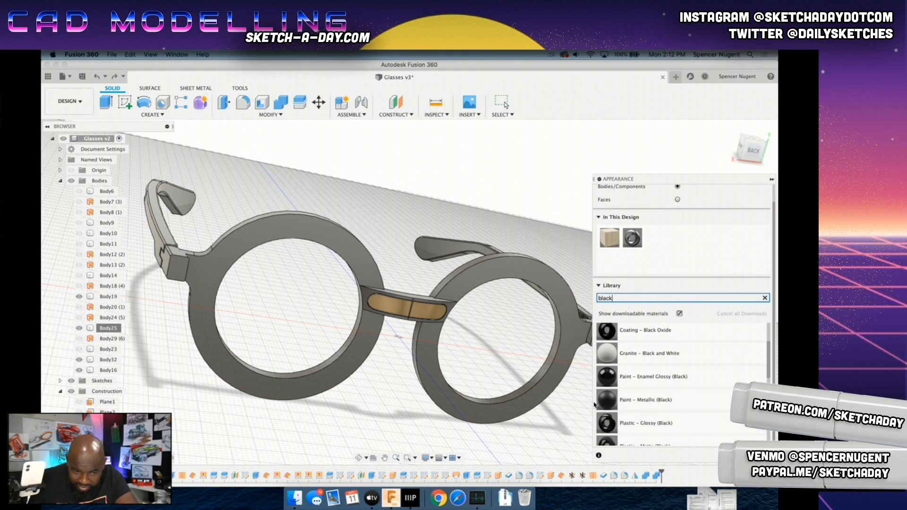
scroll(603, 424, down, 3)
scroll(605, 408, up, 3)
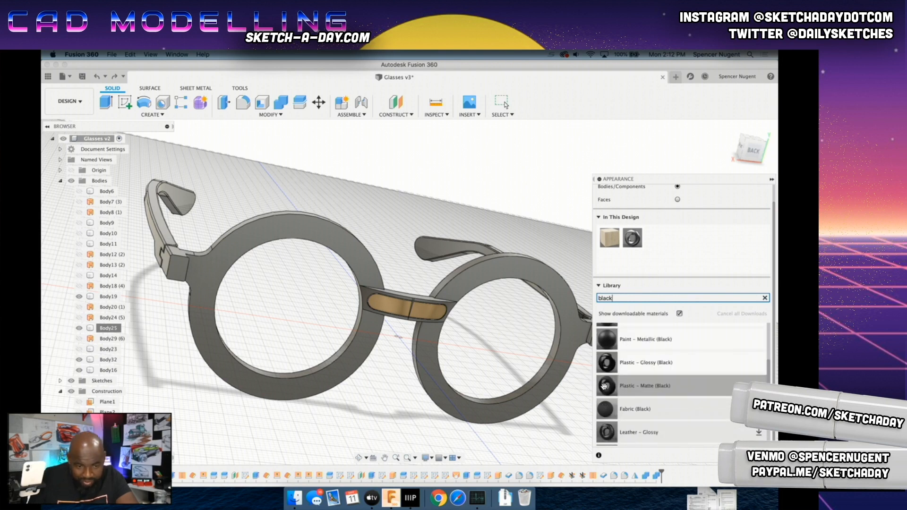
drag(607, 363, 111, 330)
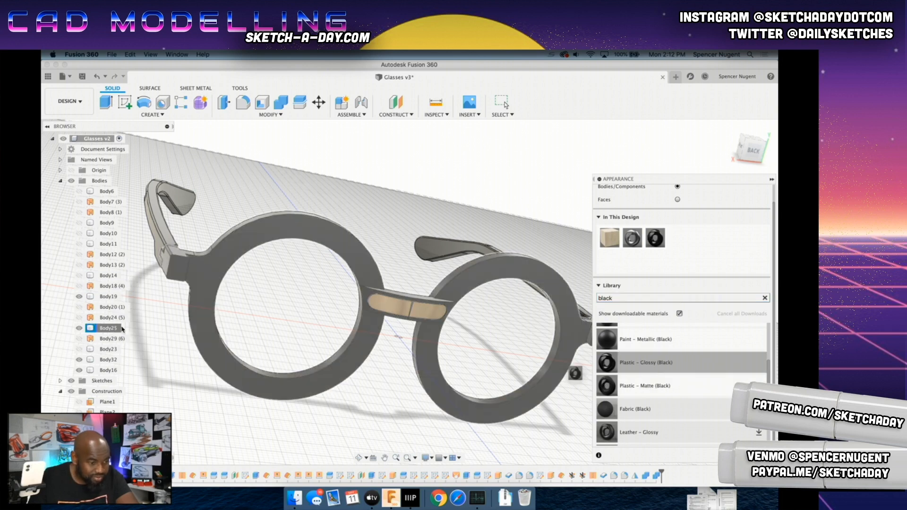
Step: Apply Plastic - Glossy (Black) to both temple arms and collapse the appearance settings
shift+middle_drag(208, 346, 246, 341)
scroll(453, 265, up, 2)
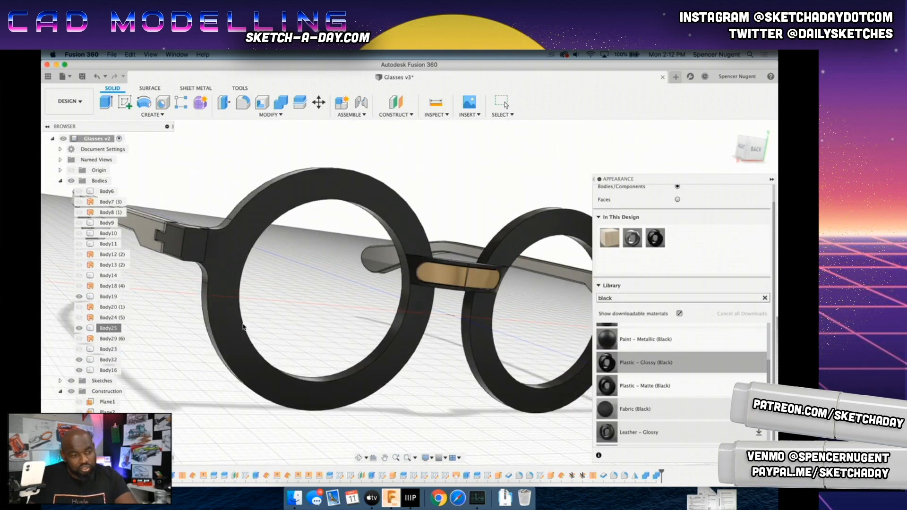
click(94, 297)
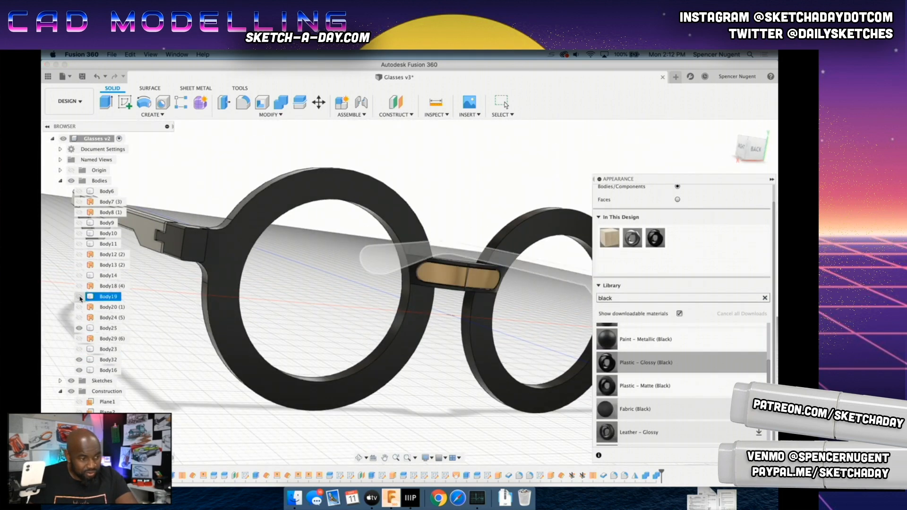
drag(611, 360, 146, 238)
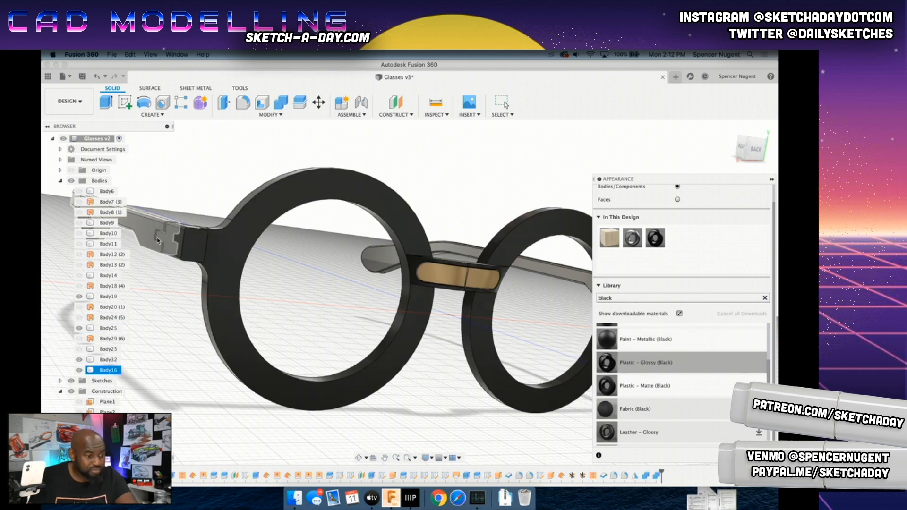
mouse_move(227, 228)
shift+middle_down()
mouse_move(233, 258)
mouse_move(208, 260)
shift+middle_up()
drag(611, 362, 539, 171)
shift+middle_drag(391, 318, 421, 290)
click(771, 180)
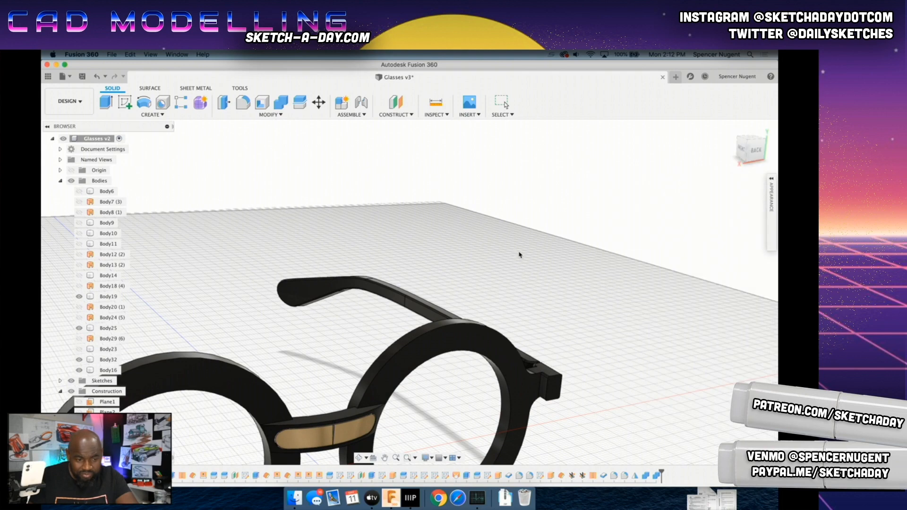
Step: Examine the glasses' lens rings, bridge inlay, hinge joint and temple arms from several angles and distances
shift+middle_drag(343, 337, 411, 351)
scroll(318, 371, down, 5)
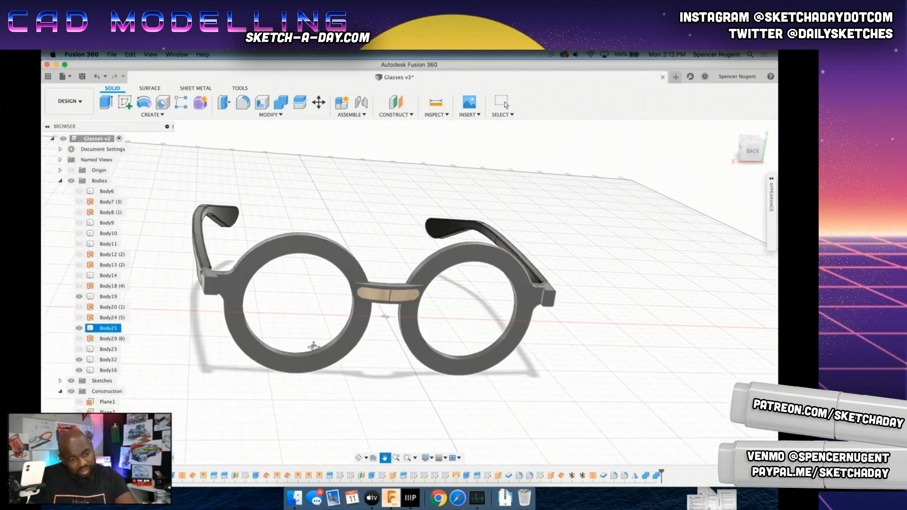
shift+middle_drag(317, 372, 354, 393)
shift+middle_drag(466, 373, 415, 358)
middle_drag(546, 217, 372, 376)
mouse_move(533, 295)
middle_down()
mouse_move(493, 288)
mouse_move(522, 308)
mouse_move(324, 297)
middle_up()
scroll(324, 297, up, 2)
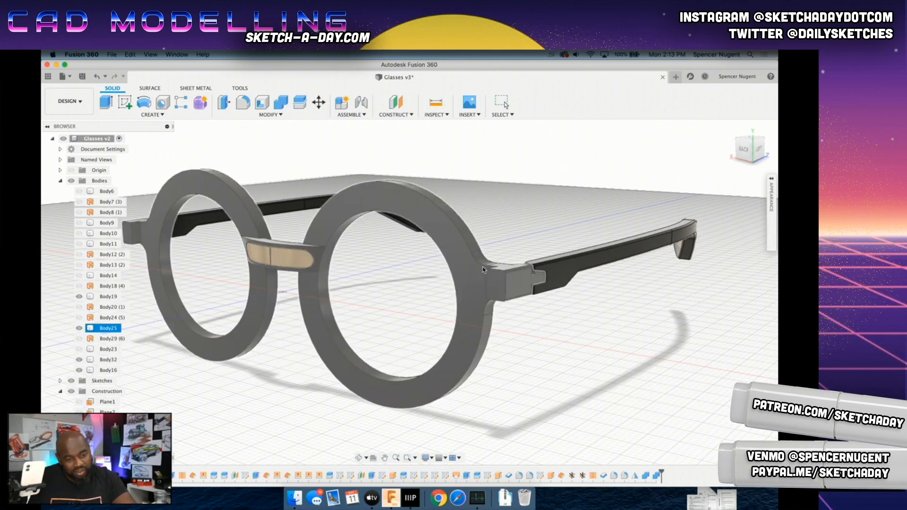
scroll(492, 292, up, 1)
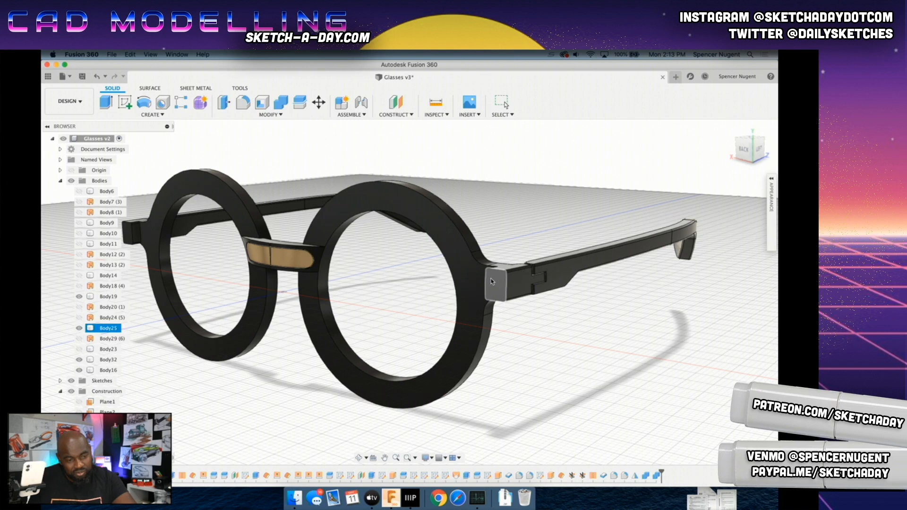
scroll(496, 286, up, 2)
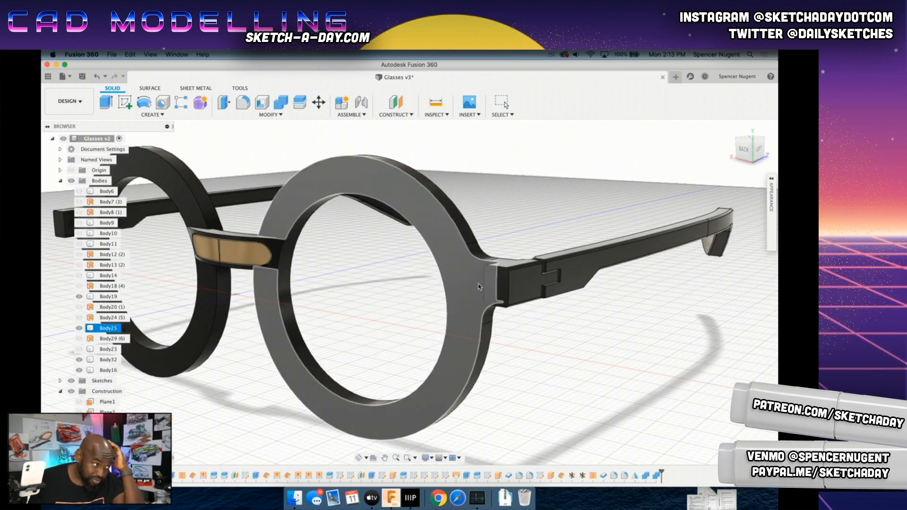
scroll(487, 287, up, 3)
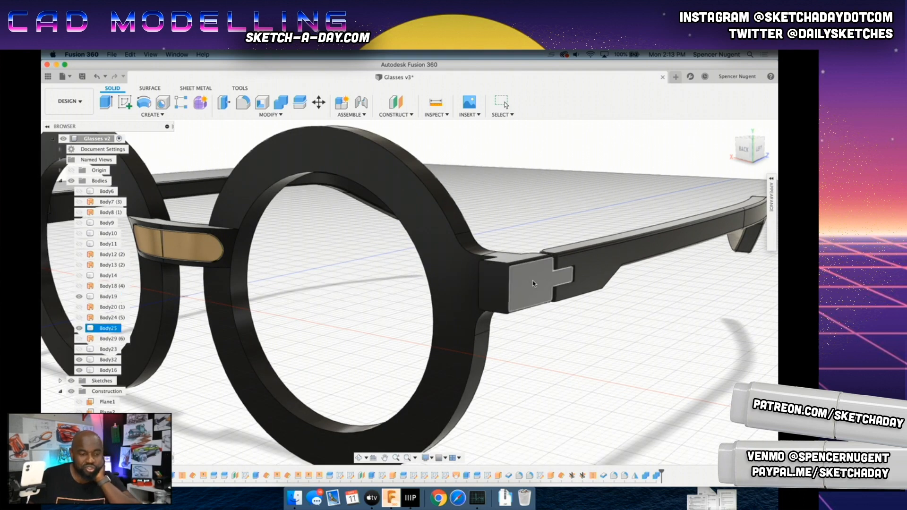
scroll(454, 307, down, 4)
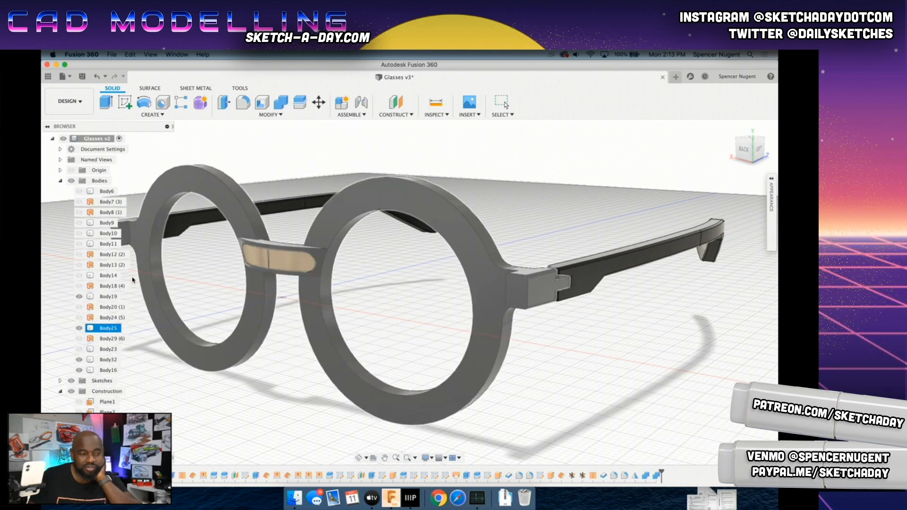
click(107, 331)
scroll(213, 362, down, 3)
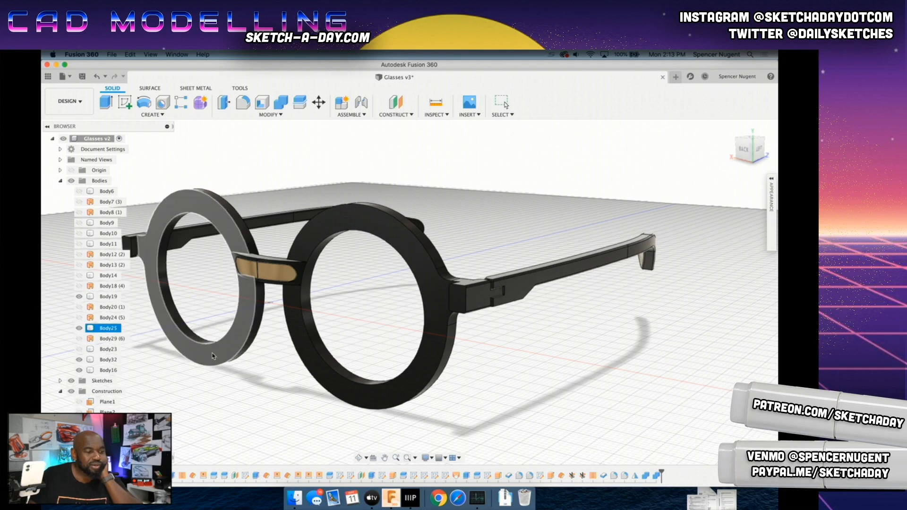
shift+middle_drag(180, 392, 238, 400)
scroll(438, 261, up, 3)
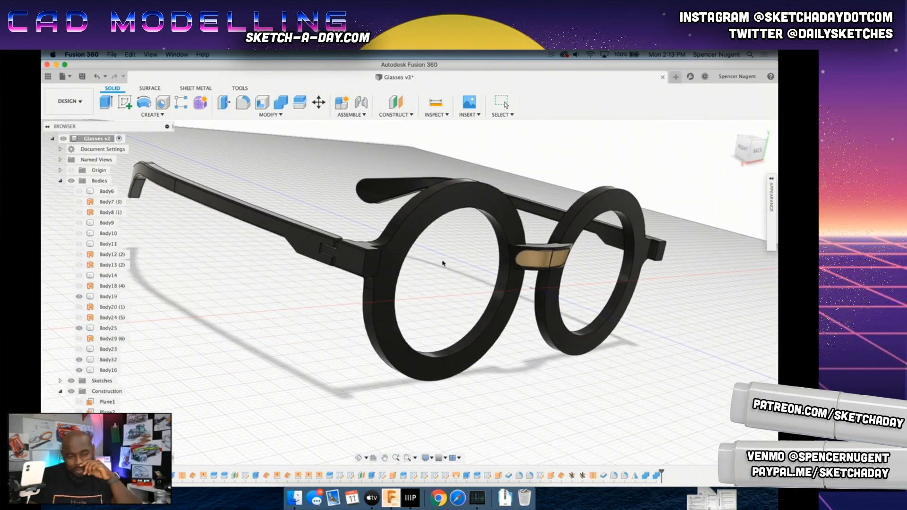
shift+middle_drag(455, 265, 444, 273)
scroll(452, 259, down, 3)
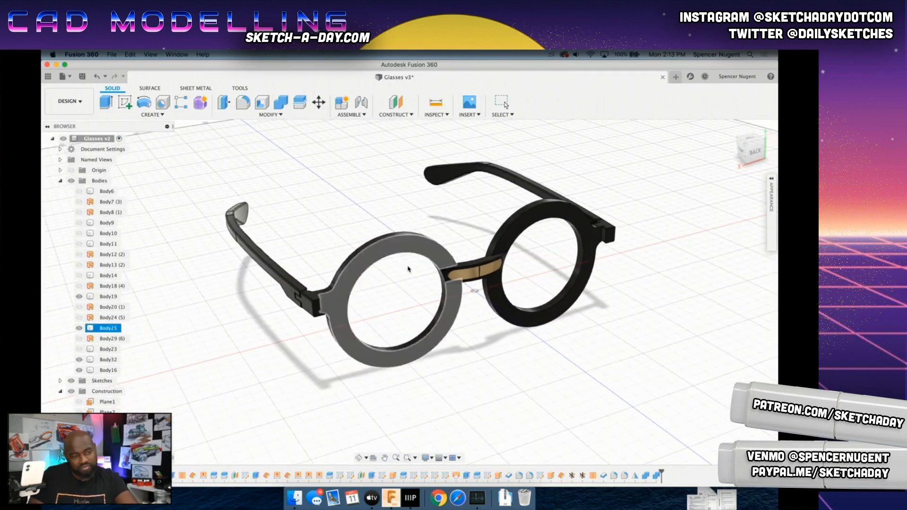
scroll(356, 290, down, 1)
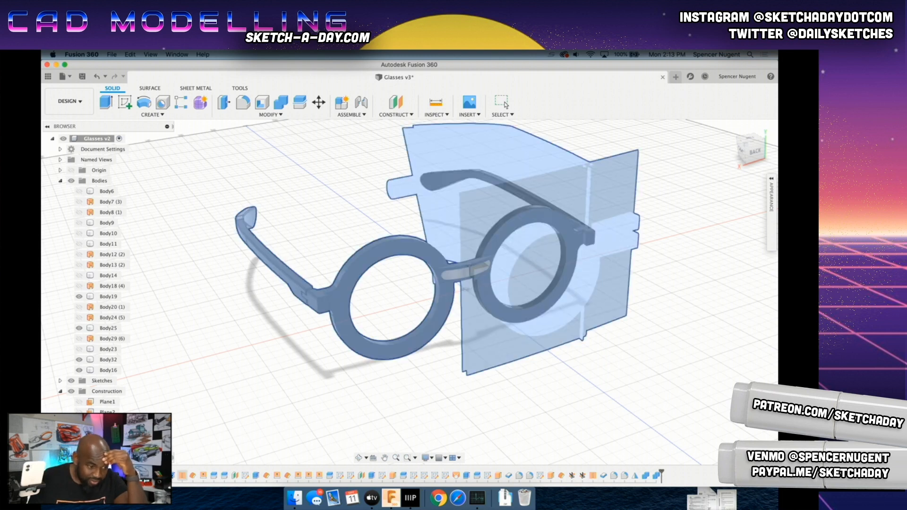
Step: Roll the timeline back to the early surface features and try moving the slanted sketch line outward, with its upper endpoint at X -60 mm
drag(662, 472, 137, 474)
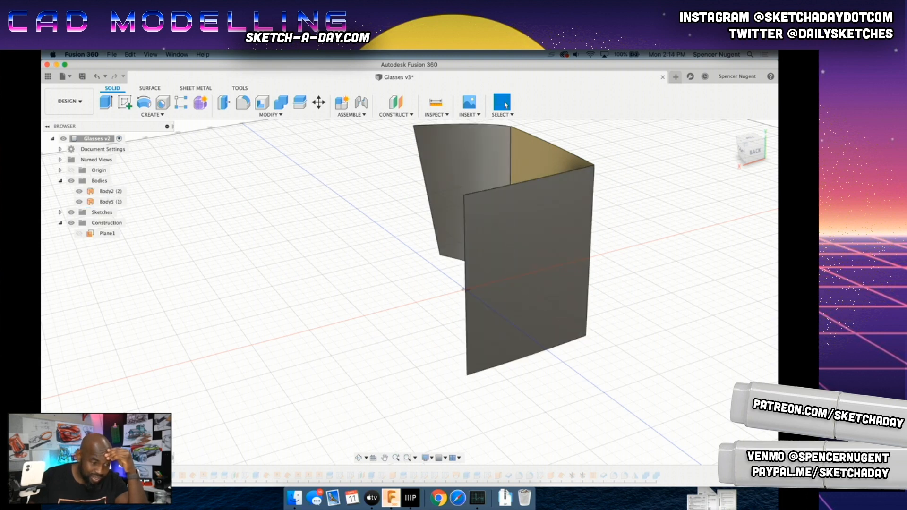
right_click(140, 476)
click(159, 387)
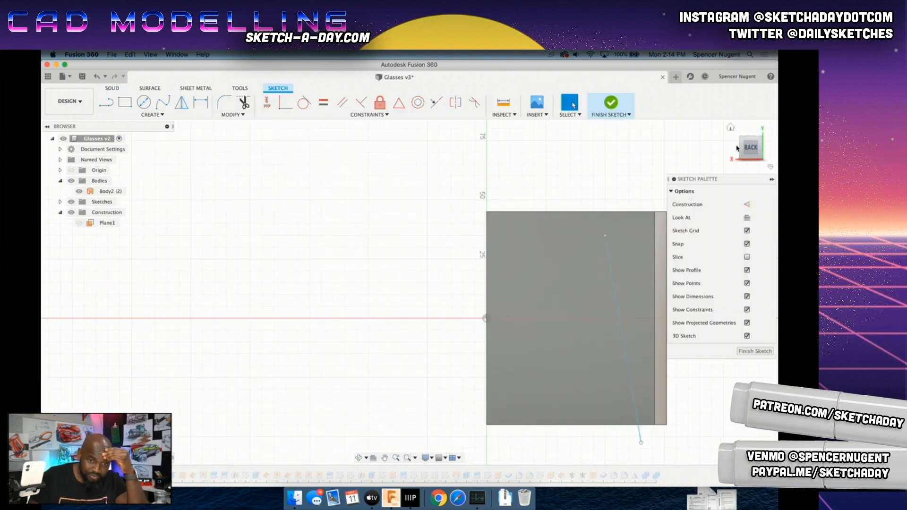
click(737, 148)
click(735, 148)
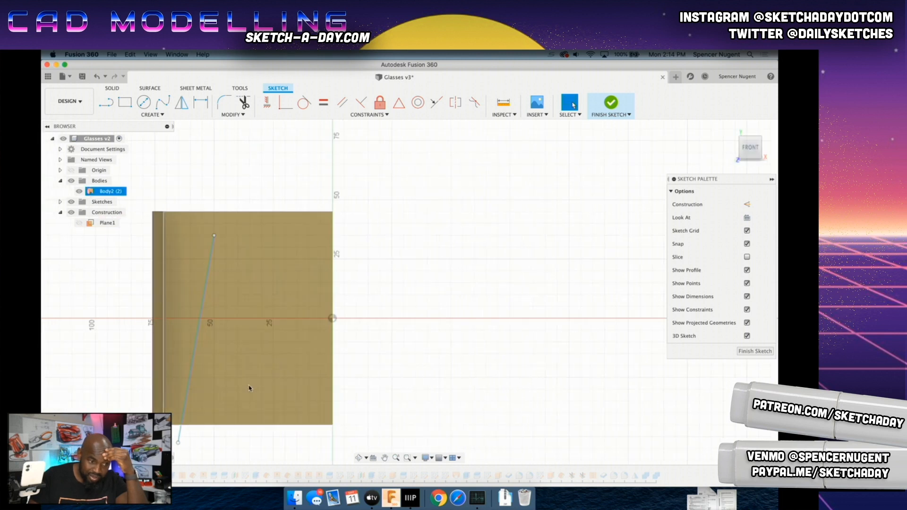
click(188, 354)
drag(188, 355, 183, 355)
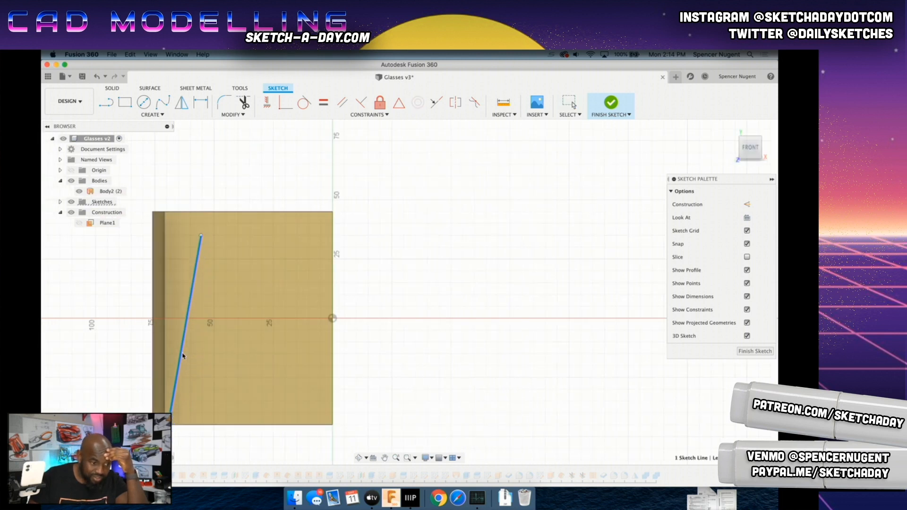
drag(200, 235, 191, 234)
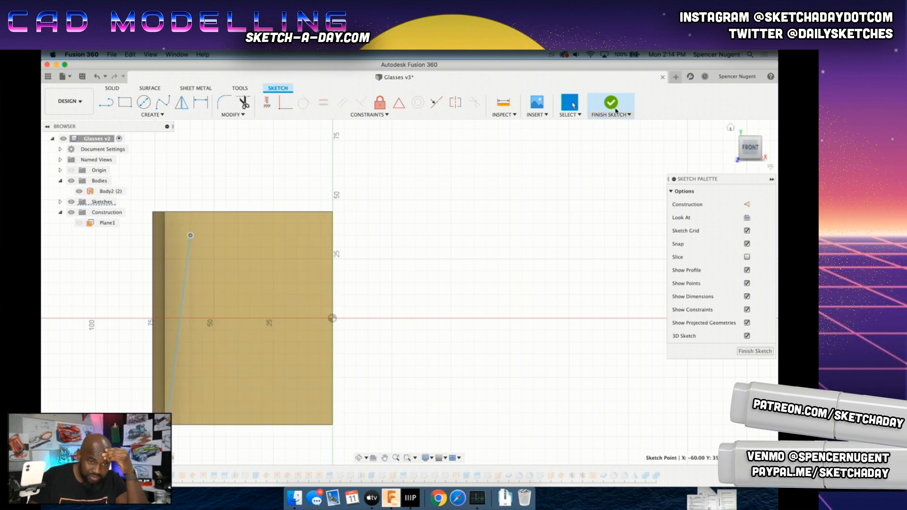
shift+middle_drag(562, 213, 374, 285)
scroll(375, 284, down, 3)
click(755, 351)
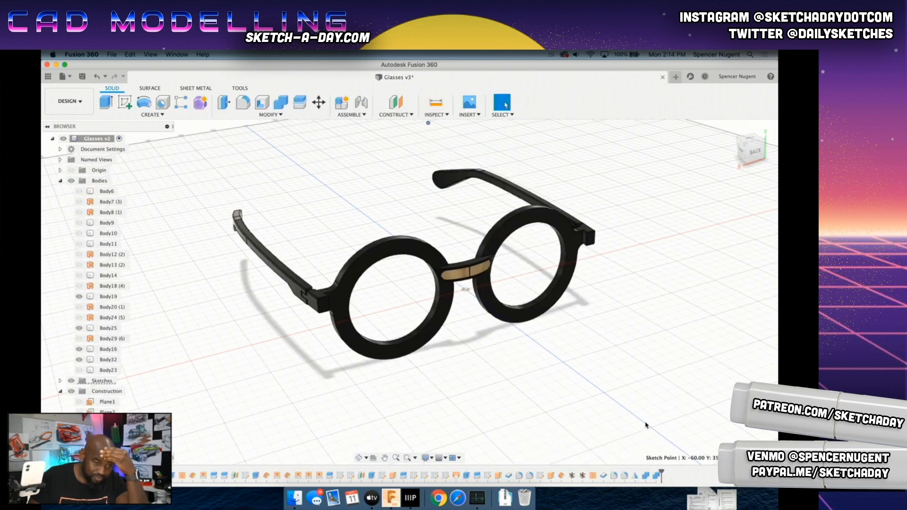
Step: Examine the rebuilt glasses from above and the front, checking the temple arms, lens rings and bridge inlay
scroll(442, 174, up, 5)
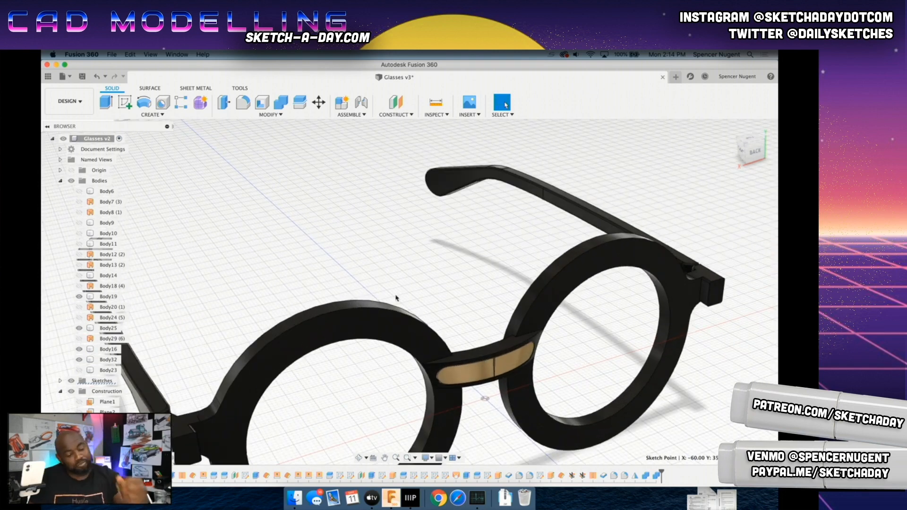
scroll(396, 298, down, 5)
mouse_move(321, 359)
shift+middle_down()
mouse_move(304, 339)
mouse_move(466, 243)
mouse_move(290, 283)
mouse_move(315, 352)
shift+middle_up()
scroll(316, 352, down, 5)
shift+middle_drag(350, 280, 326, 295)
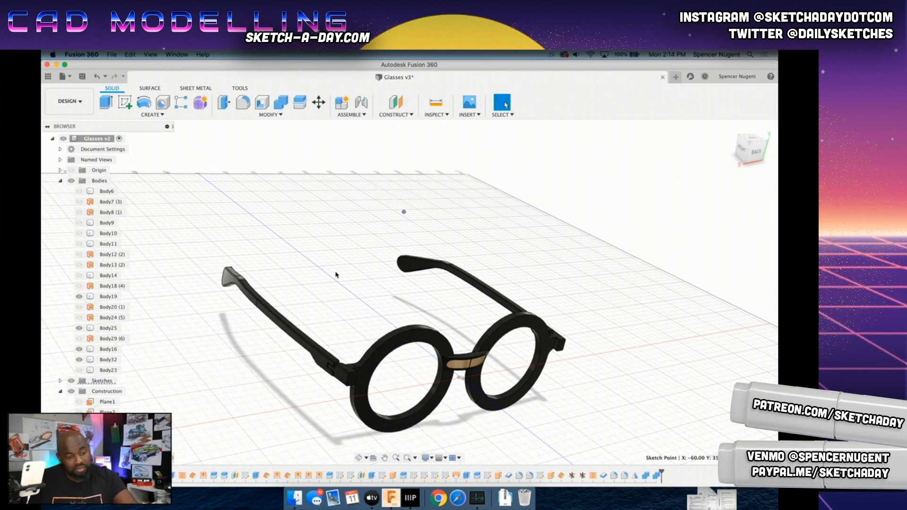
shift+middle_drag(359, 308, 409, 270)
scroll(375, 276, up, 3)
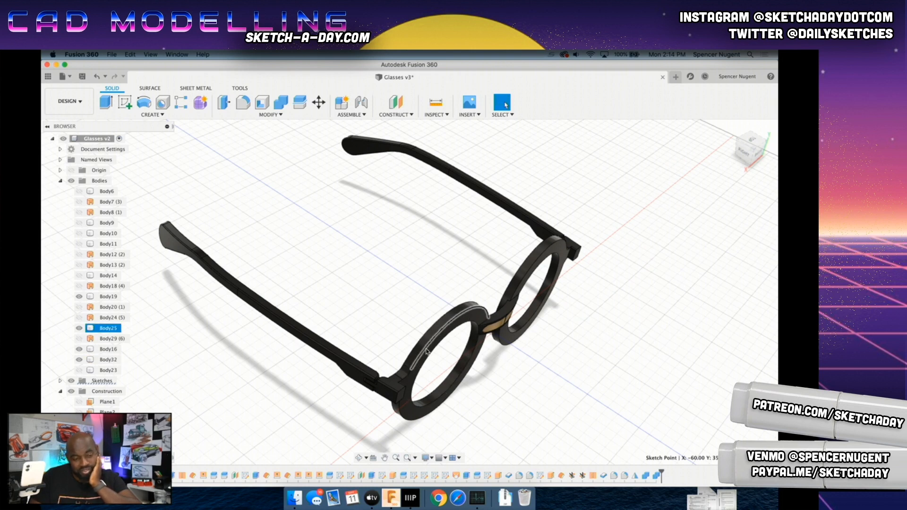
shift+middle_drag(486, 362, 476, 345)
scroll(498, 272, up, 8)
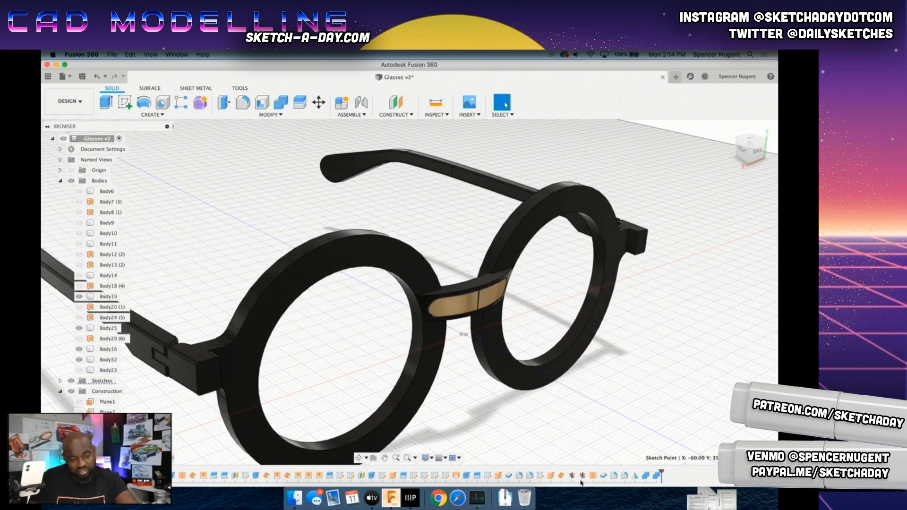
Step: Undo the slanted sketch line edit along with the recent appearance changes, keeping the timeline at its end, and check the frame
key(super+z)
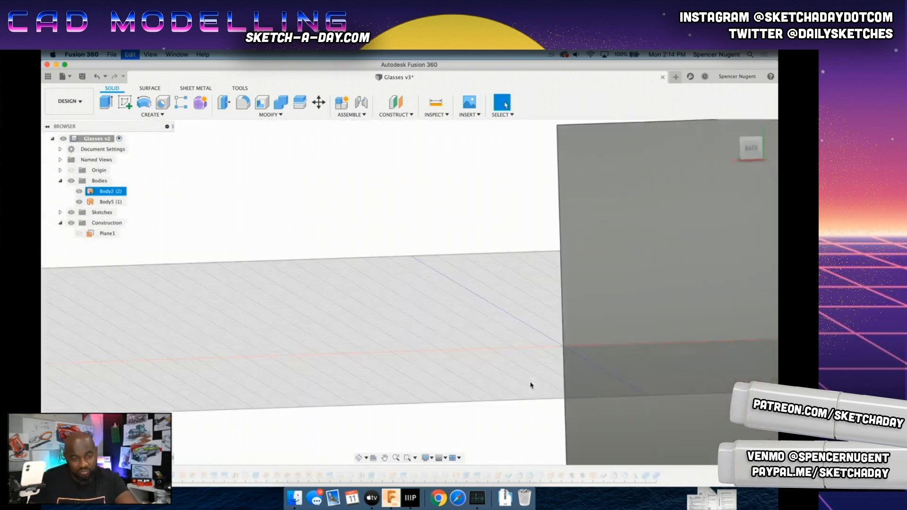
key(super+y)
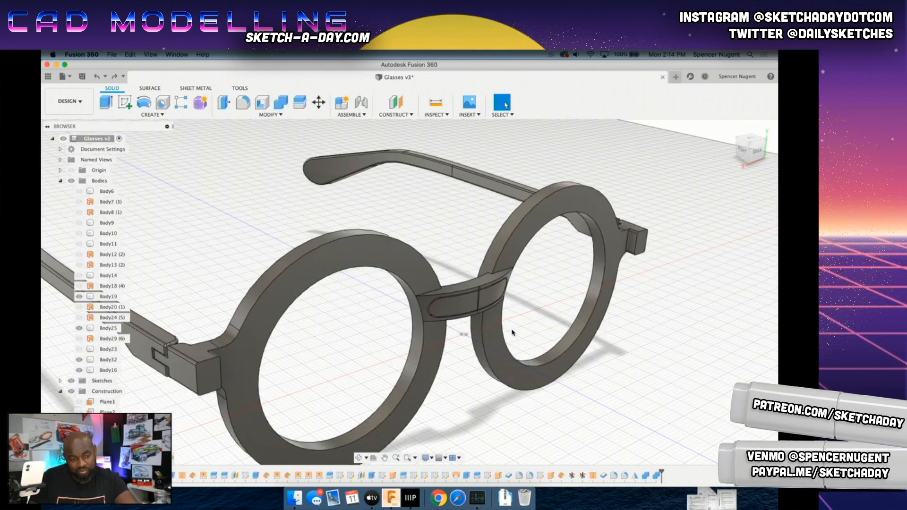
scroll(449, 367, down, 5)
mouse_move(421, 429)
shift+middle_down()
mouse_move(409, 405)
mouse_move(411, 418)
shift+middle_up()
key(Escape)
scroll(361, 329, up, 3)
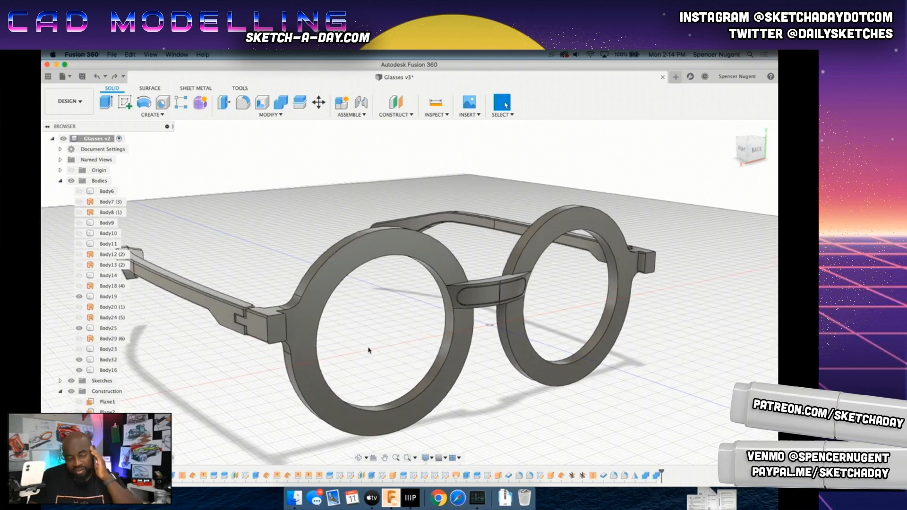